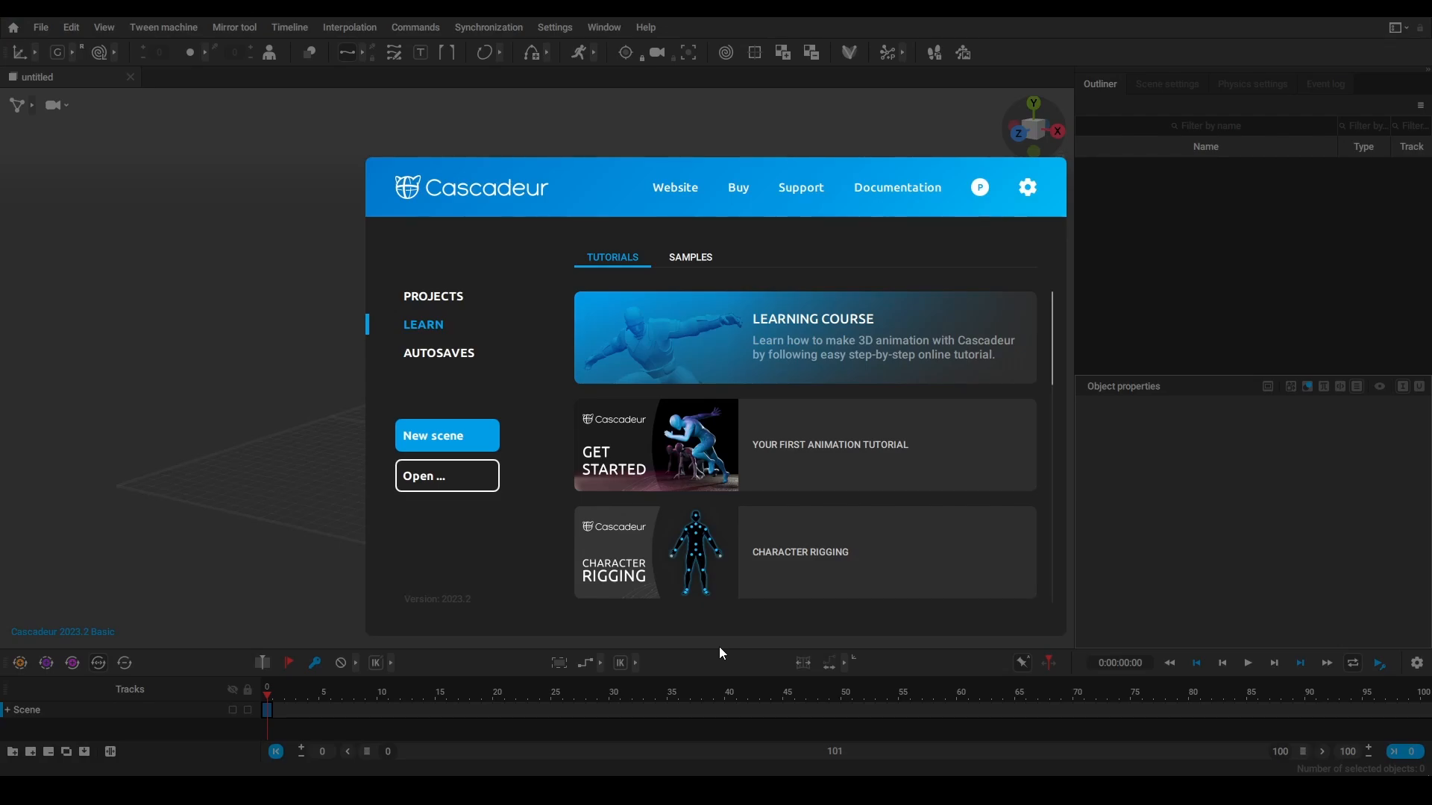
# Switch to Maya and display the female rig shaded with its NURBS curve controls shown in the perspective view
pyautogui.click(106, 752)
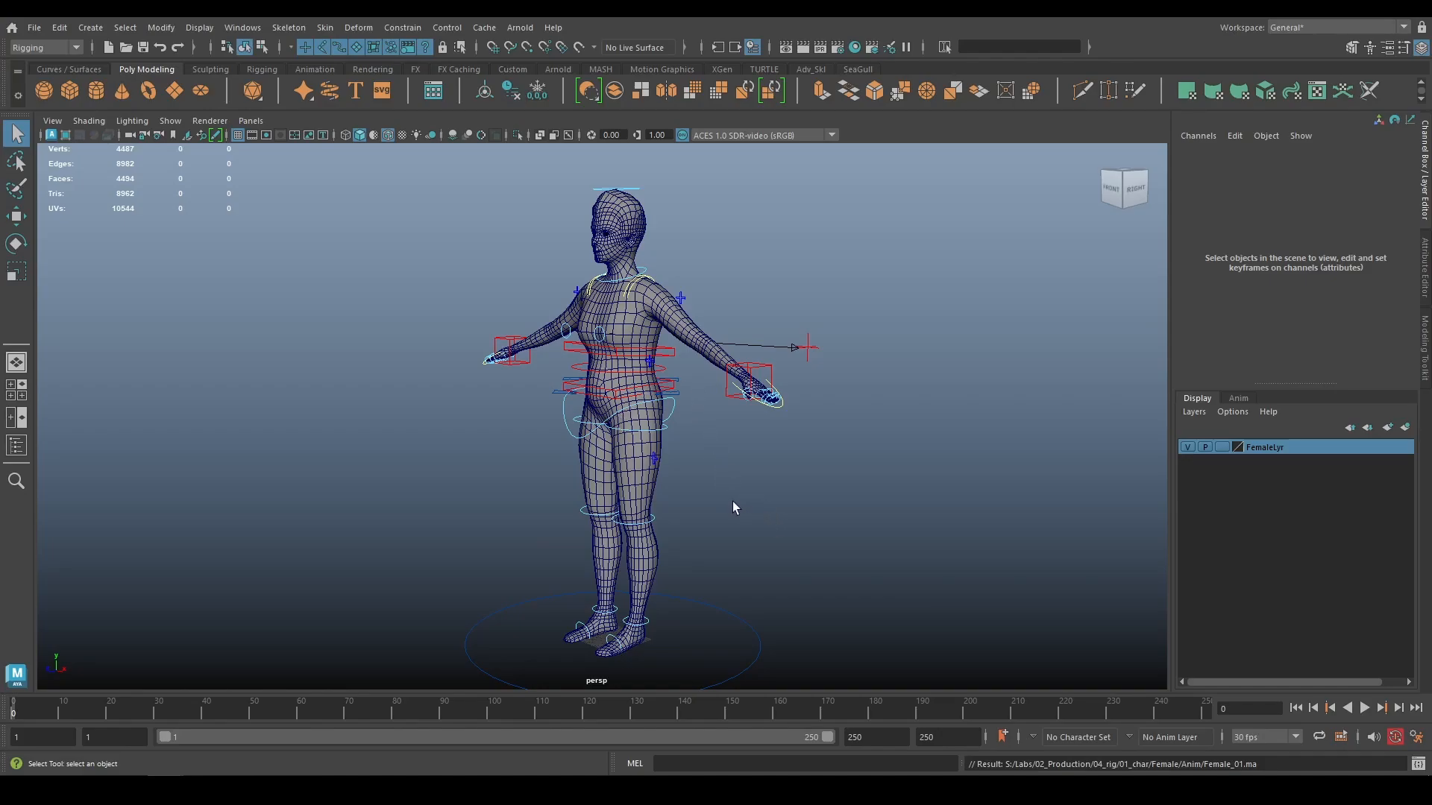
pyautogui.keyDown('alt'); pyautogui.moveTo(731, 505); pyautogui.dragTo(672, 453); pyautogui.keyUp('alt')
pyautogui.press('4')
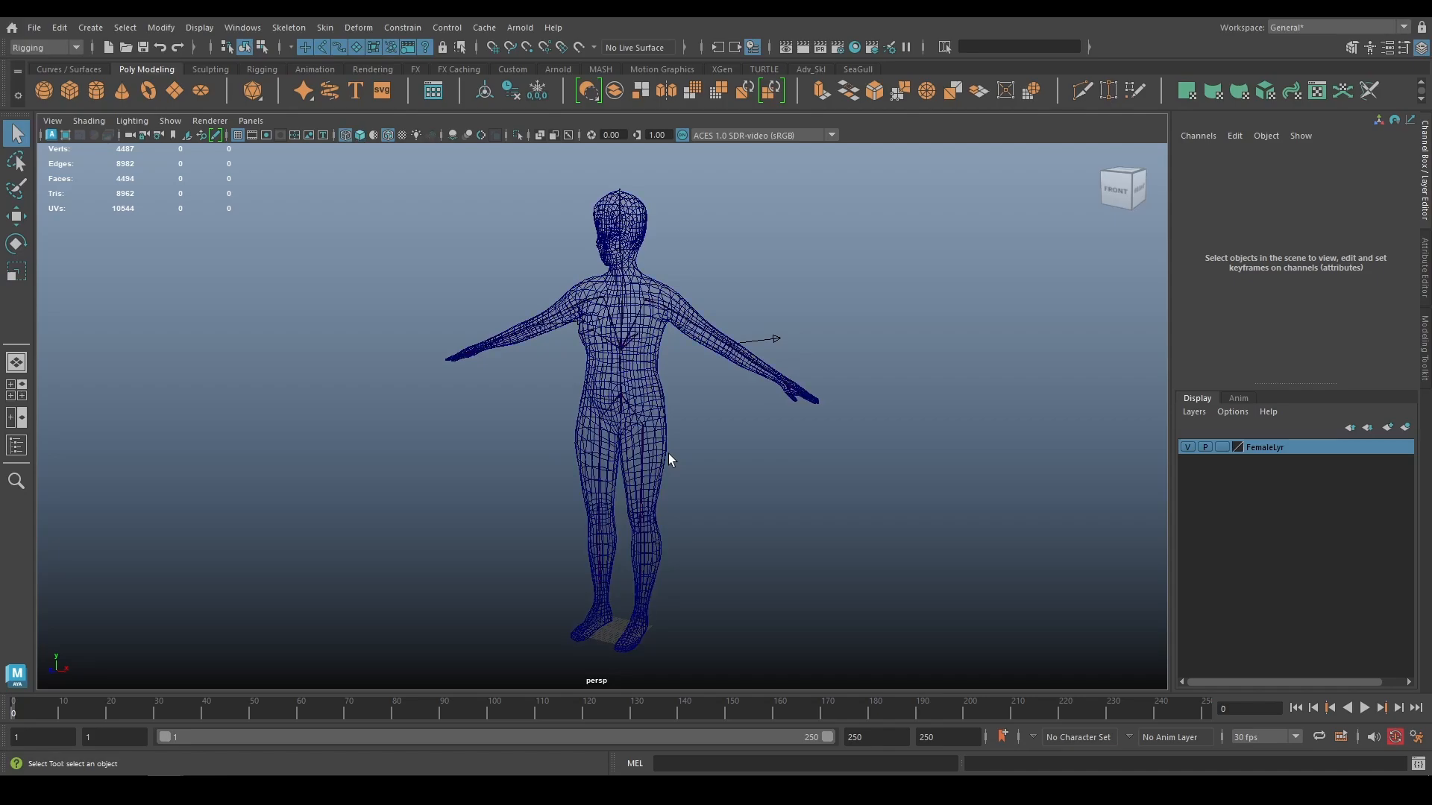
pyautogui.click(723, 348)
pyautogui.click(734, 409)
pyautogui.press('w')
pyautogui.press('5')
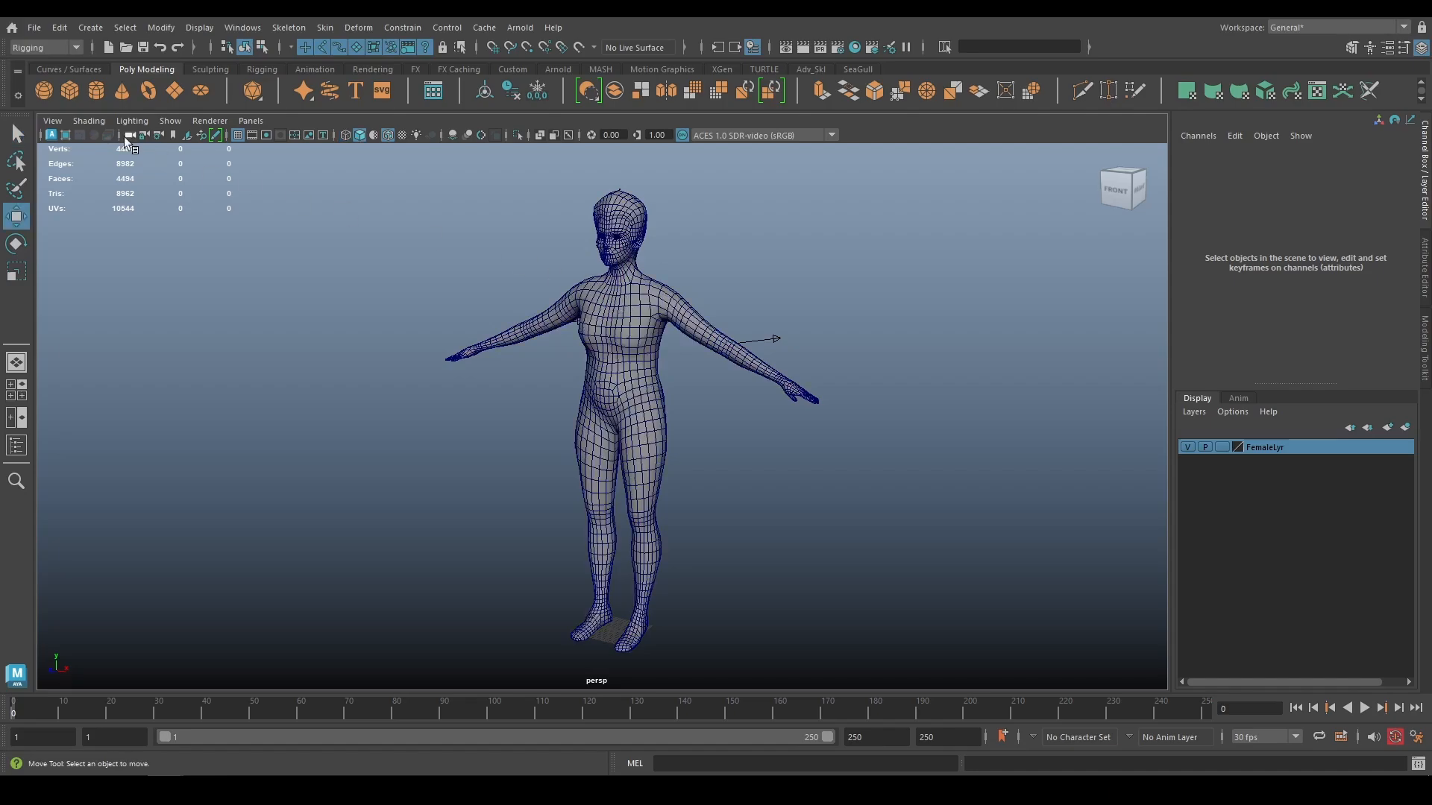
pyautogui.click(170, 120)
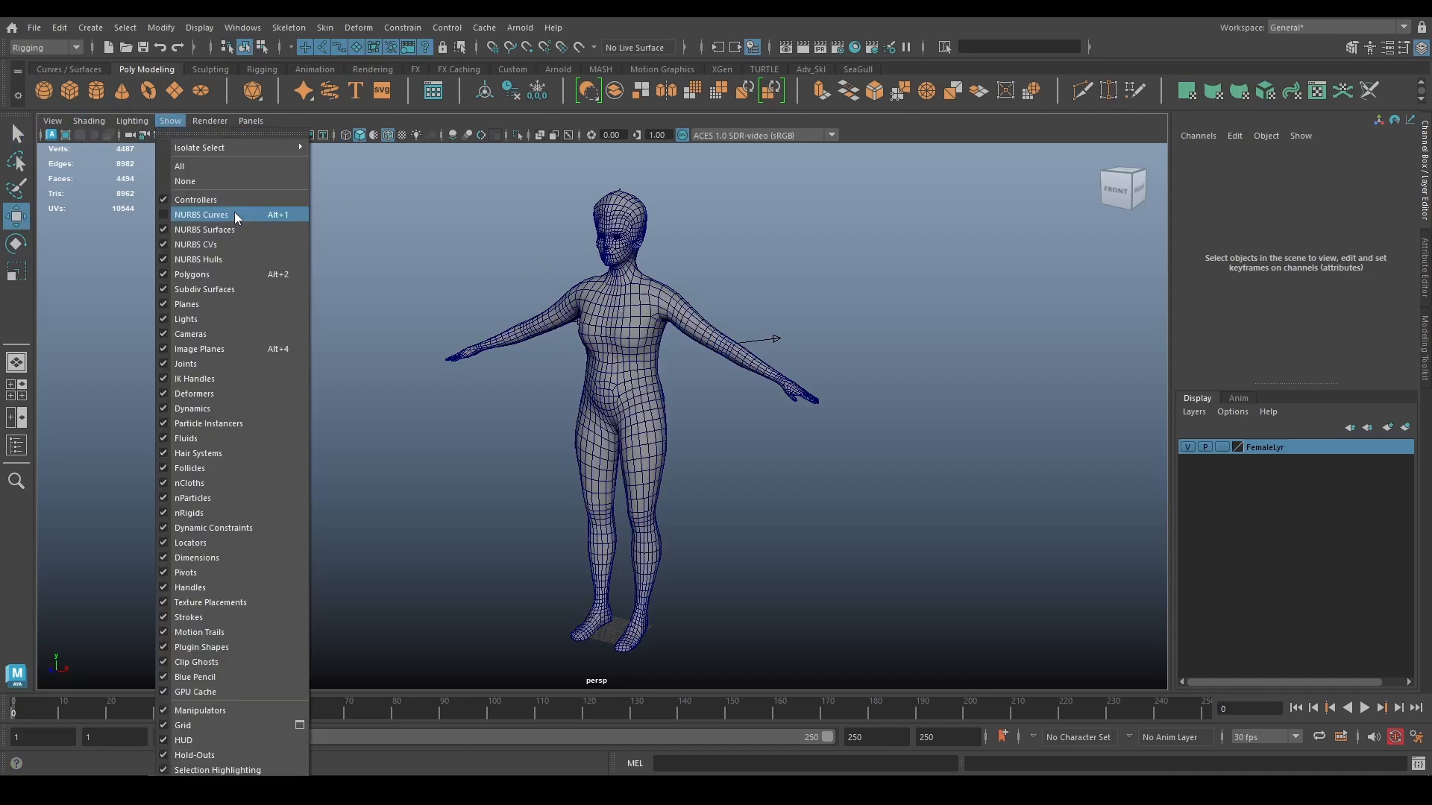
pyautogui.click(235, 215)
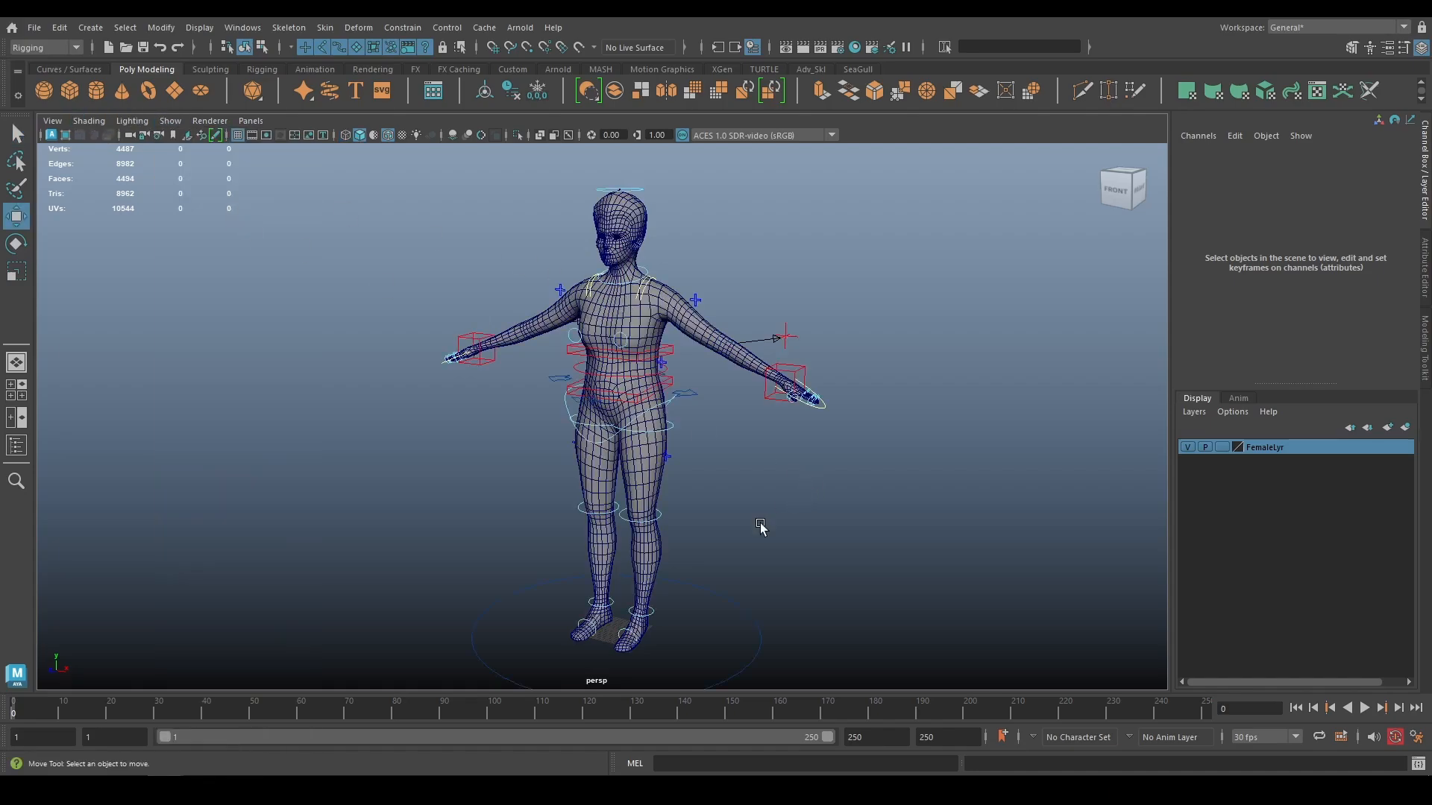
# Raise FKIKBlend on the left and right leg switch controls so both legs use IK
pyautogui.press('q')
pyautogui.click(666, 459)
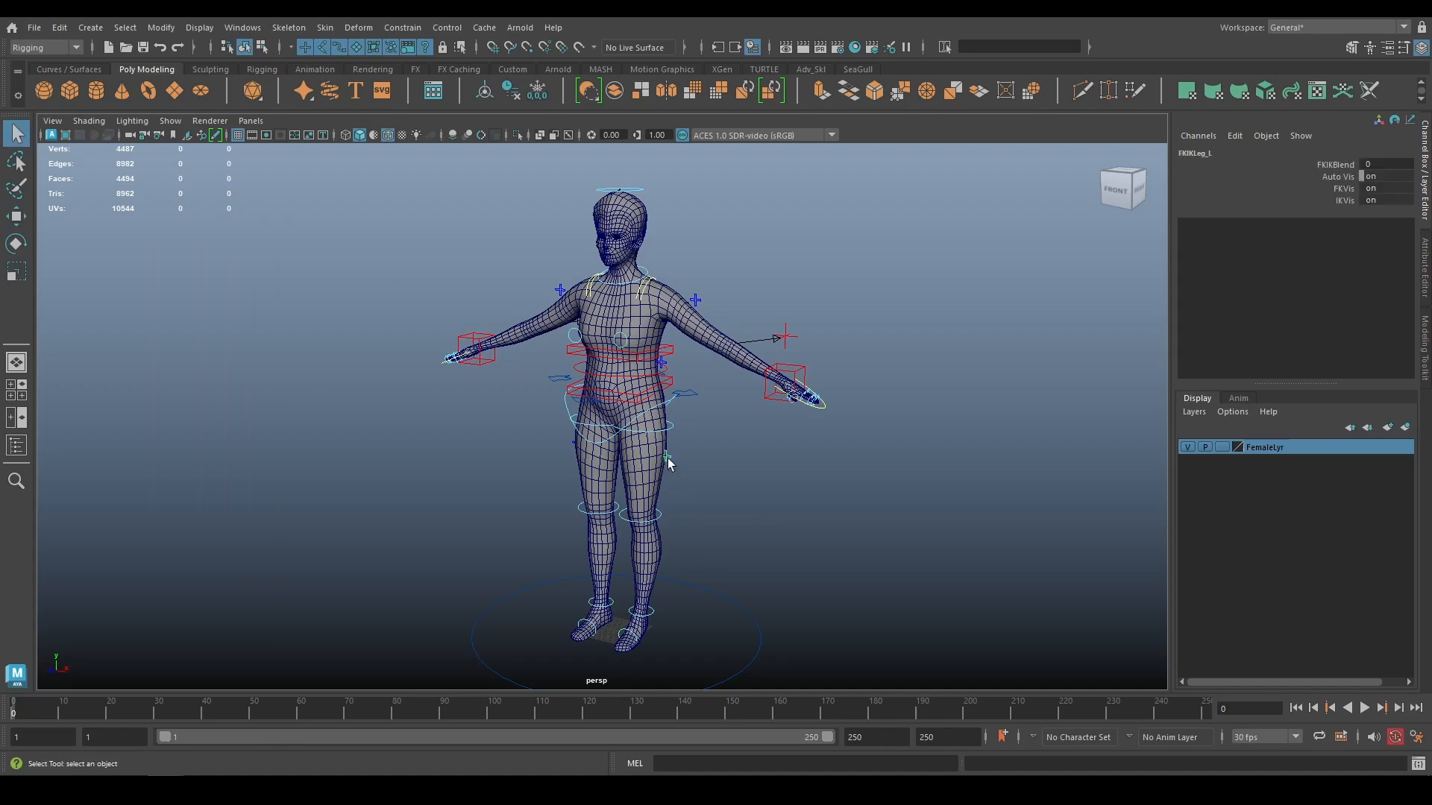
pyautogui.keyDown('shift'); pyautogui.click(572, 448); pyautogui.keyUp('shift')
pyautogui.hotkey('ctrl', 'z')
pyautogui.click(1309, 164)
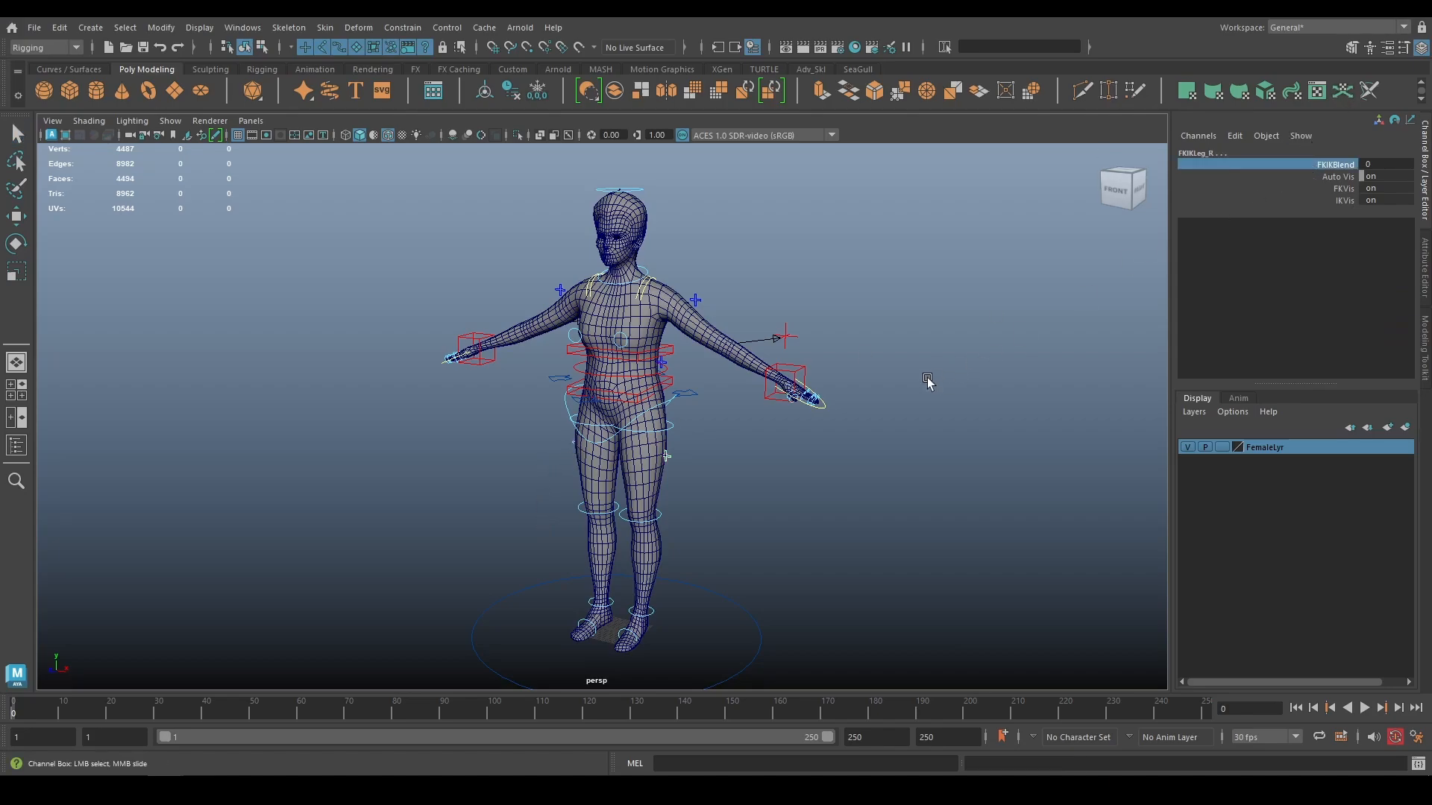
pyautogui.moveTo(928, 384); pyautogui.dragTo(1301, 387, button='middle')
pyautogui.click(856, 584)
pyautogui.scroll(1, 729, 457)
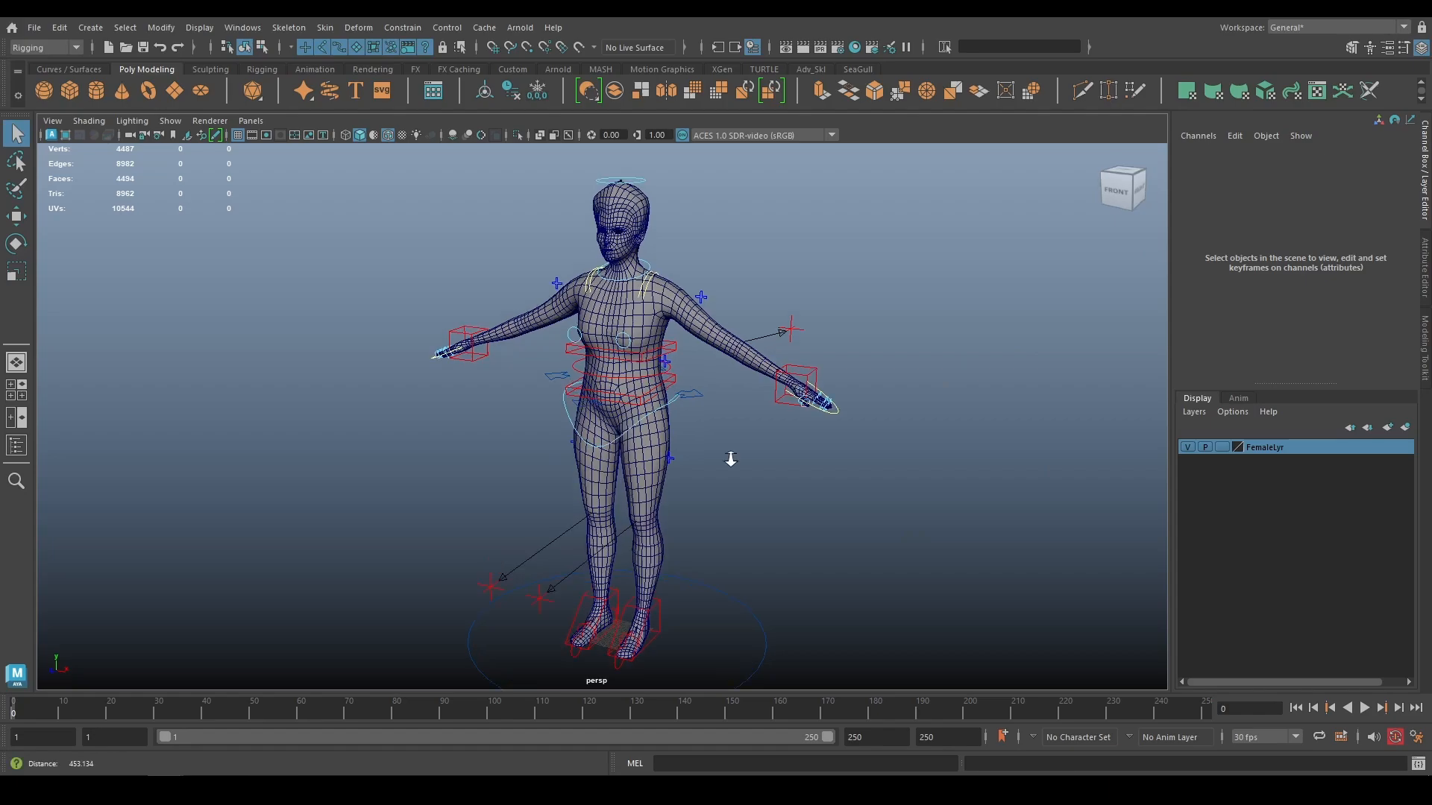
# Try moving the left arm's IK control toward the body and undo the move
pyautogui.click(801, 395)
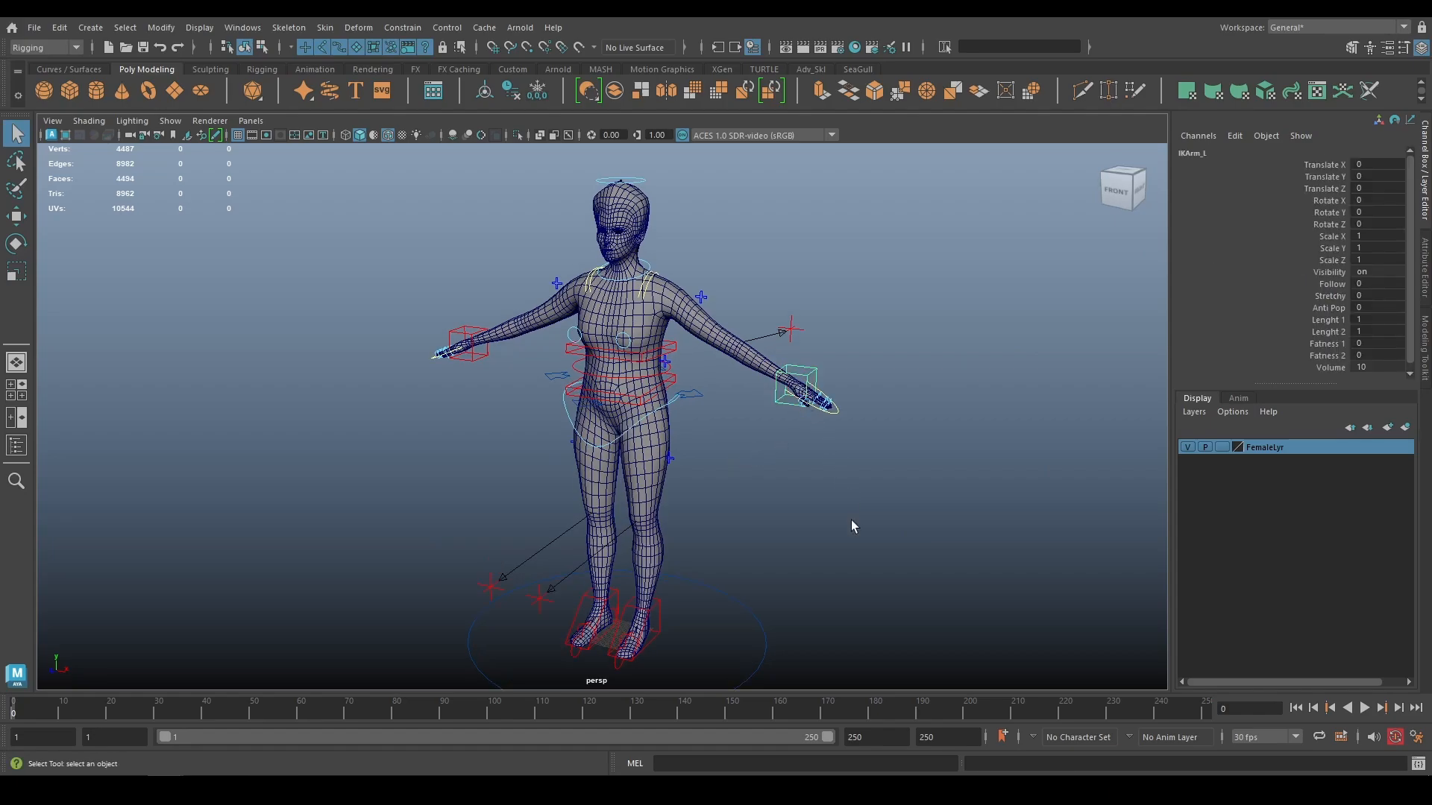
pyautogui.press('w')
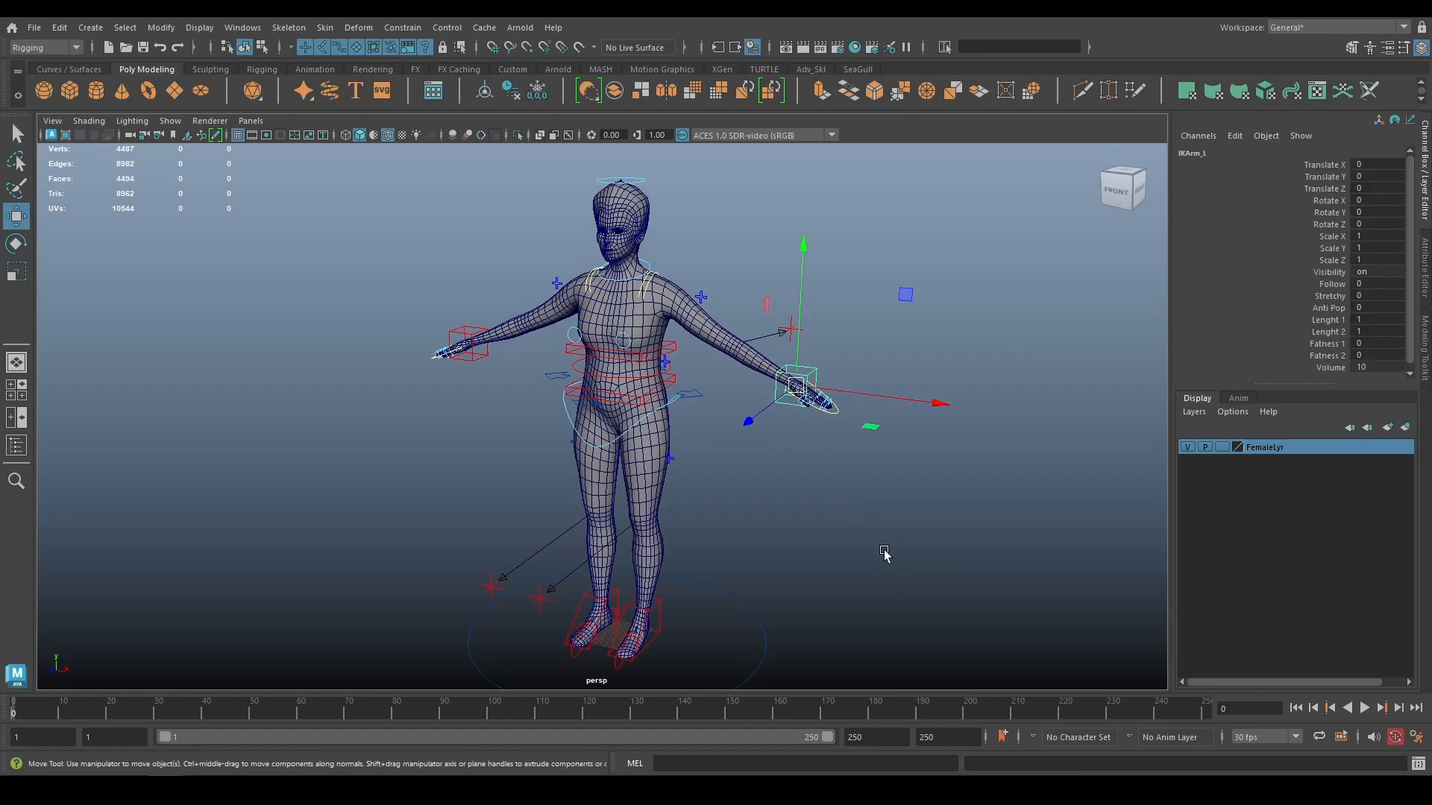
pyautogui.moveTo(883, 553); pyautogui.dragTo(808, 519, button='middle')
pyautogui.hotkey('ctrl', 'z')
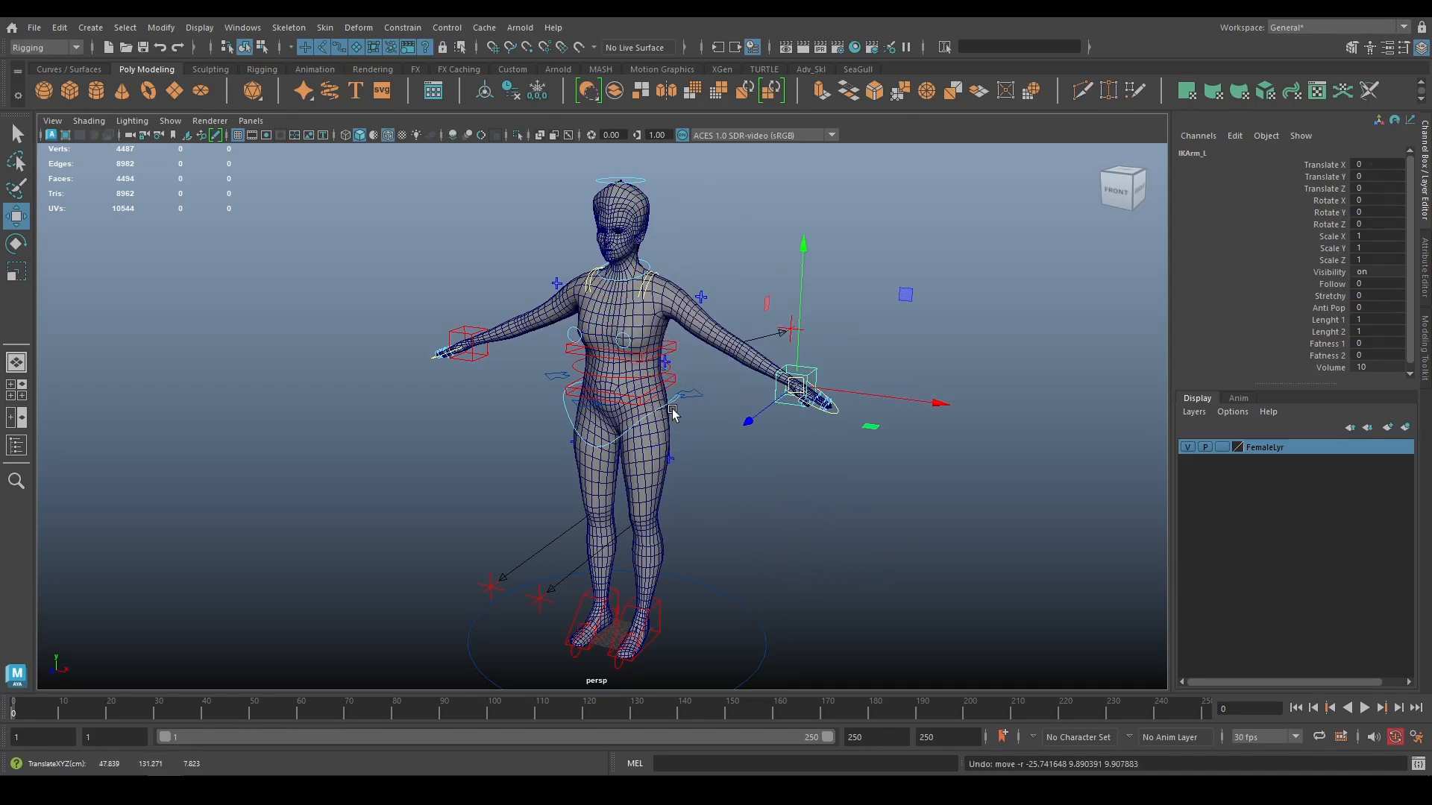
# Try rotating the FKMidHip_M control at the hips and undo the rotation
pyautogui.click(673, 406)
pyautogui.press('e')
pyautogui.moveTo(616, 400); pyautogui.dragTo(673, 448)
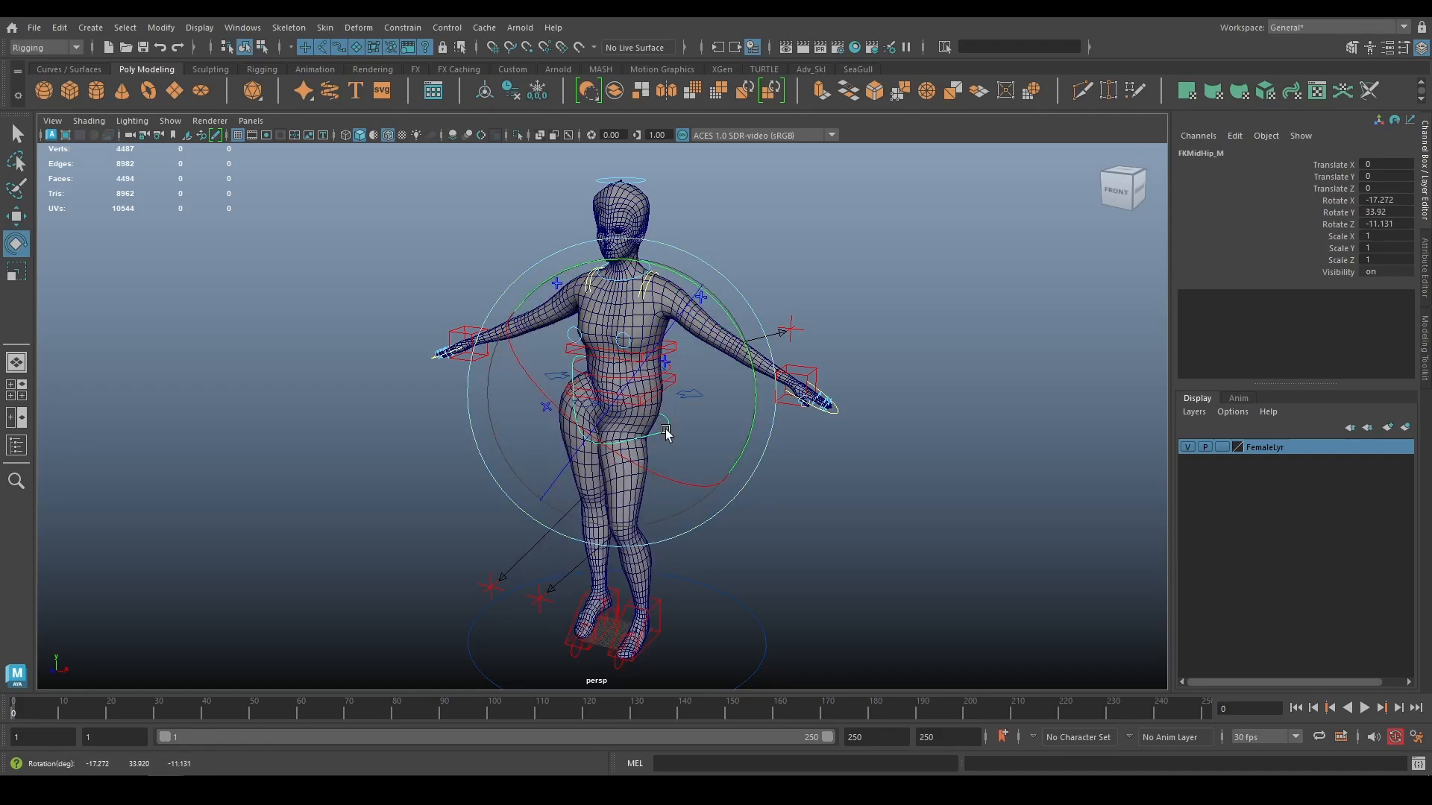
pyautogui.hotkey('ctrl', 'z')
pyautogui.press('w')
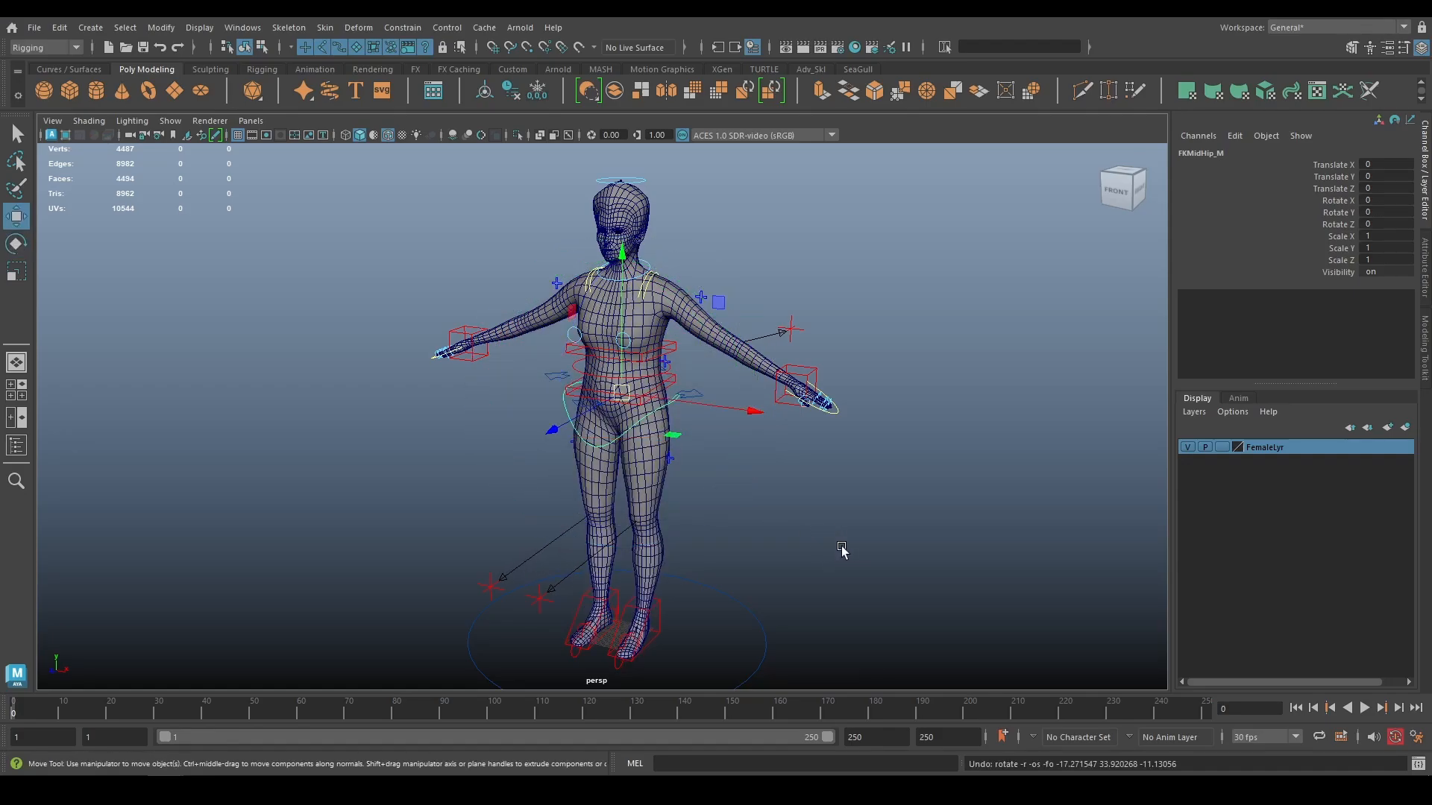
pyautogui.keyDown('alt'); pyautogui.moveTo(793, 537); pyautogui.dragTo(677, 433); pyautogui.keyUp('alt')
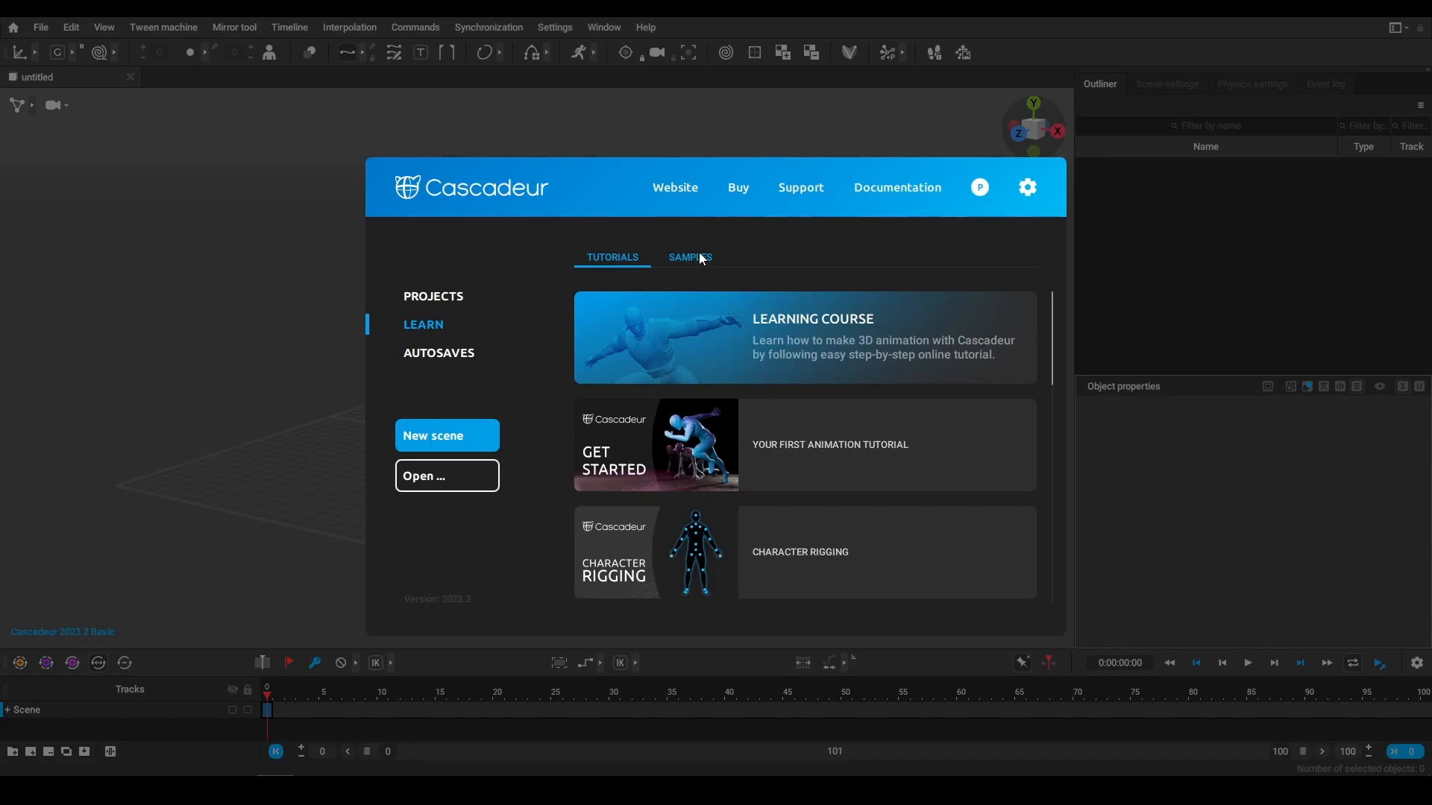
# Switch to Cascadeur and open the UE5 Manny scene from the samples
pyautogui.click(674, 251)
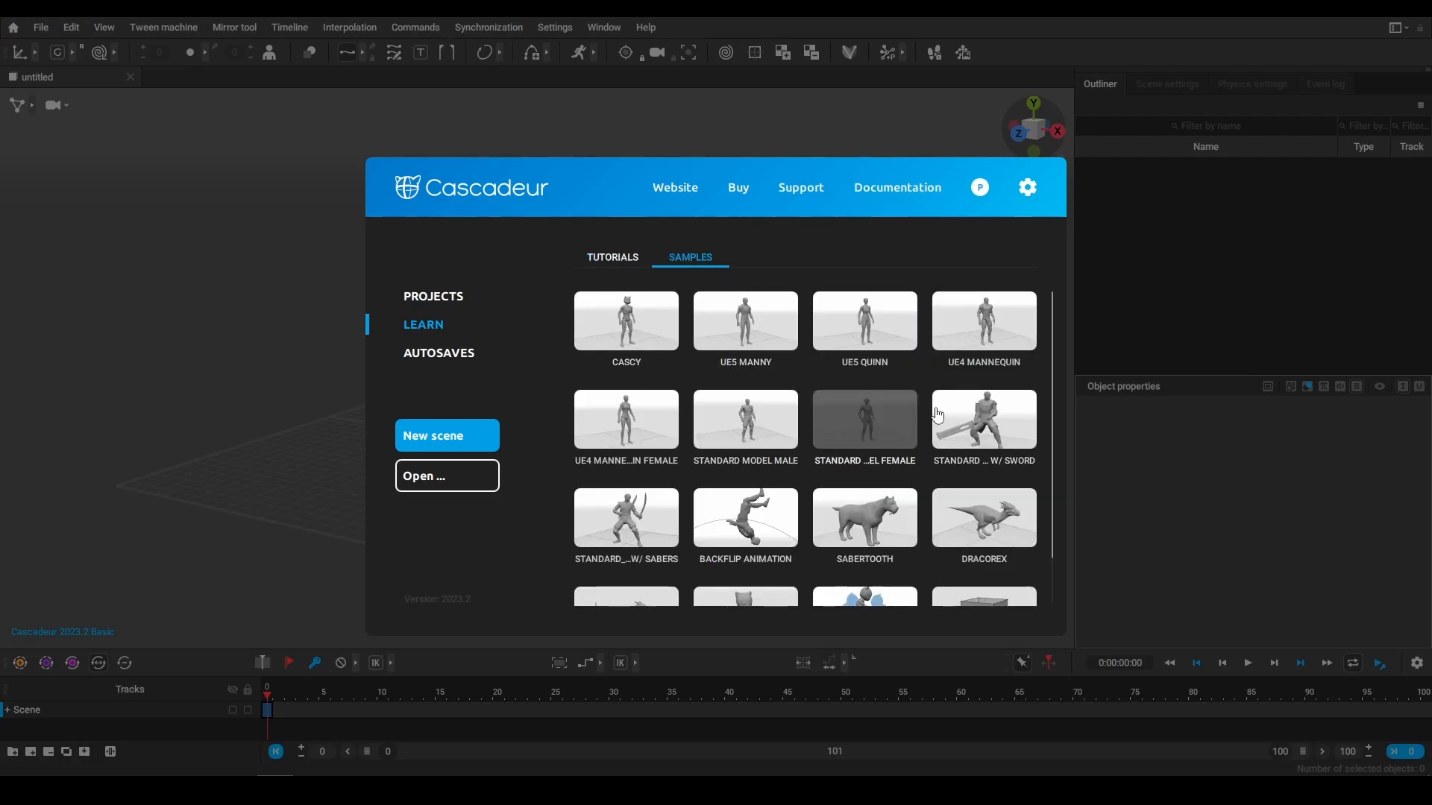
pyautogui.scroll(-3, 941, 447)
pyautogui.scroll(3, 944, 478)
pyautogui.click(755, 322)
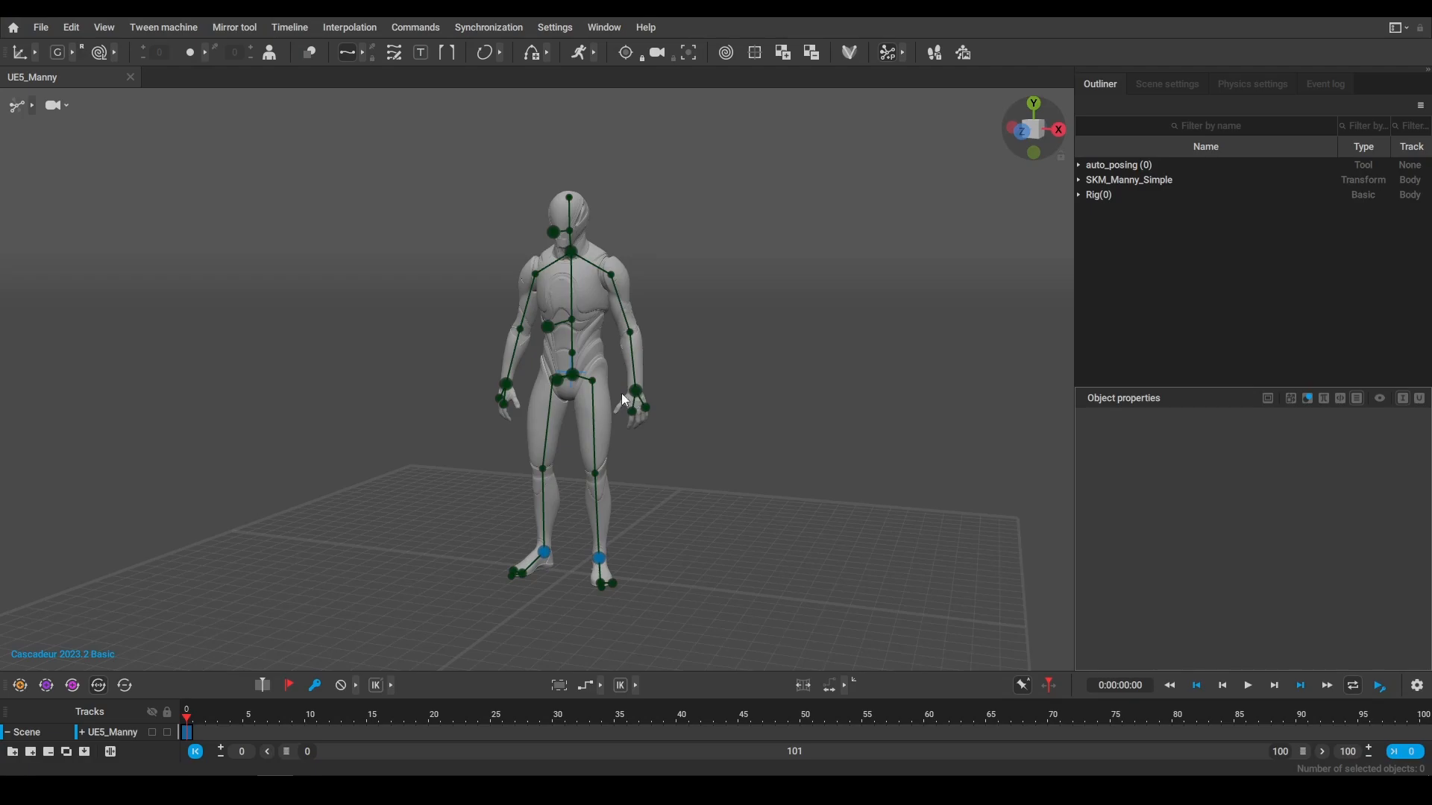
# Preview the Manny character in View mode and return to AutoPosing mode
pyautogui.click(35, 105)
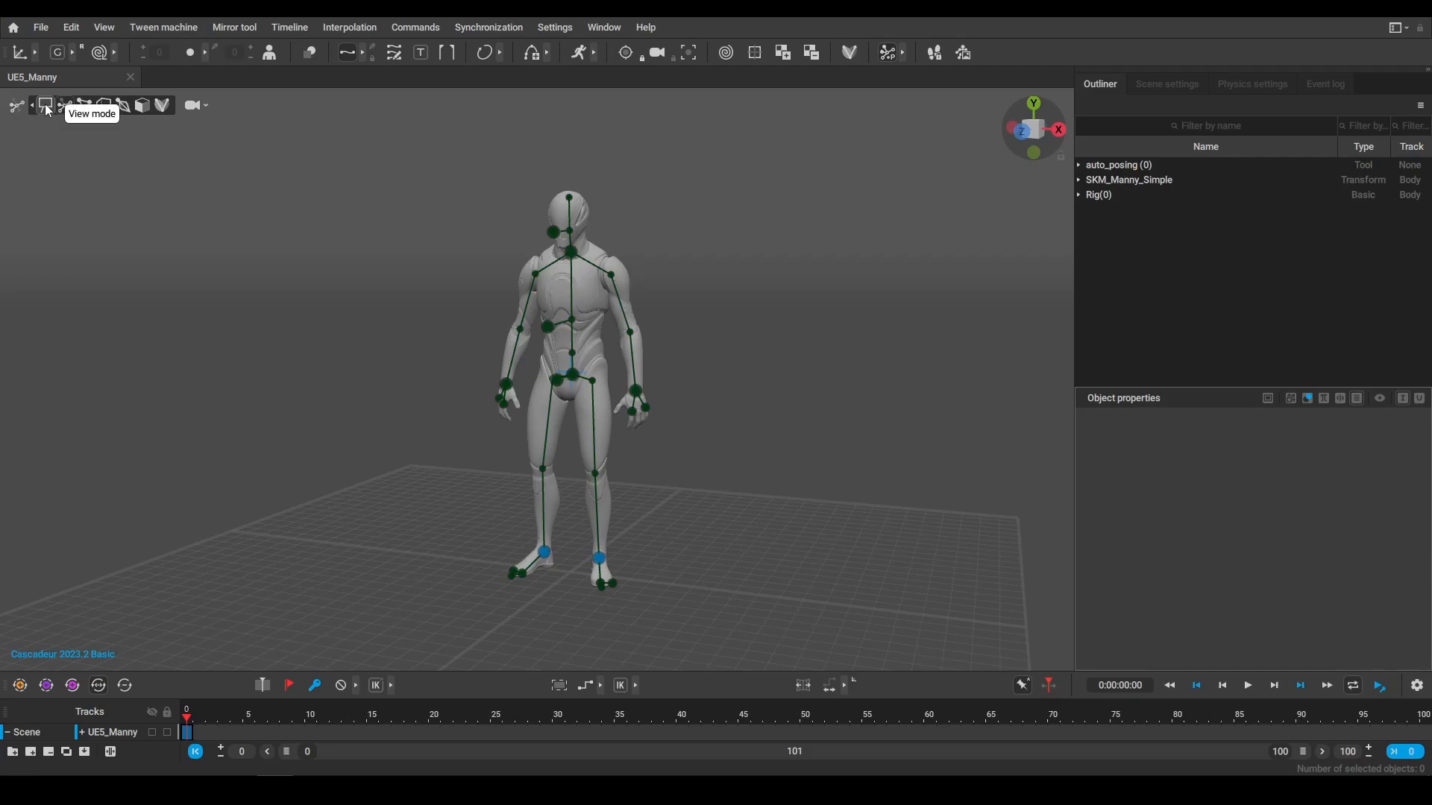
pyautogui.click(46, 106)
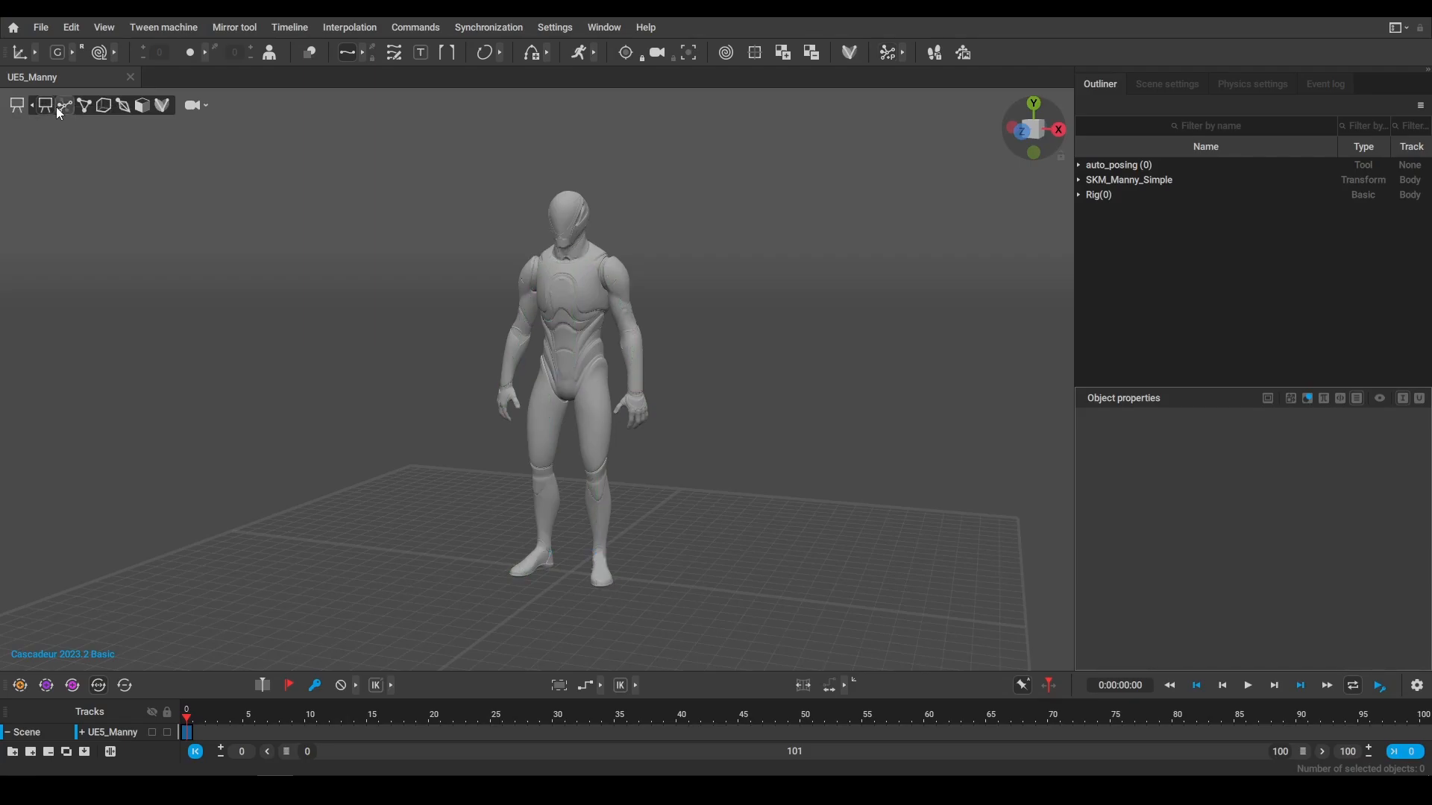
pyautogui.click(64, 106)
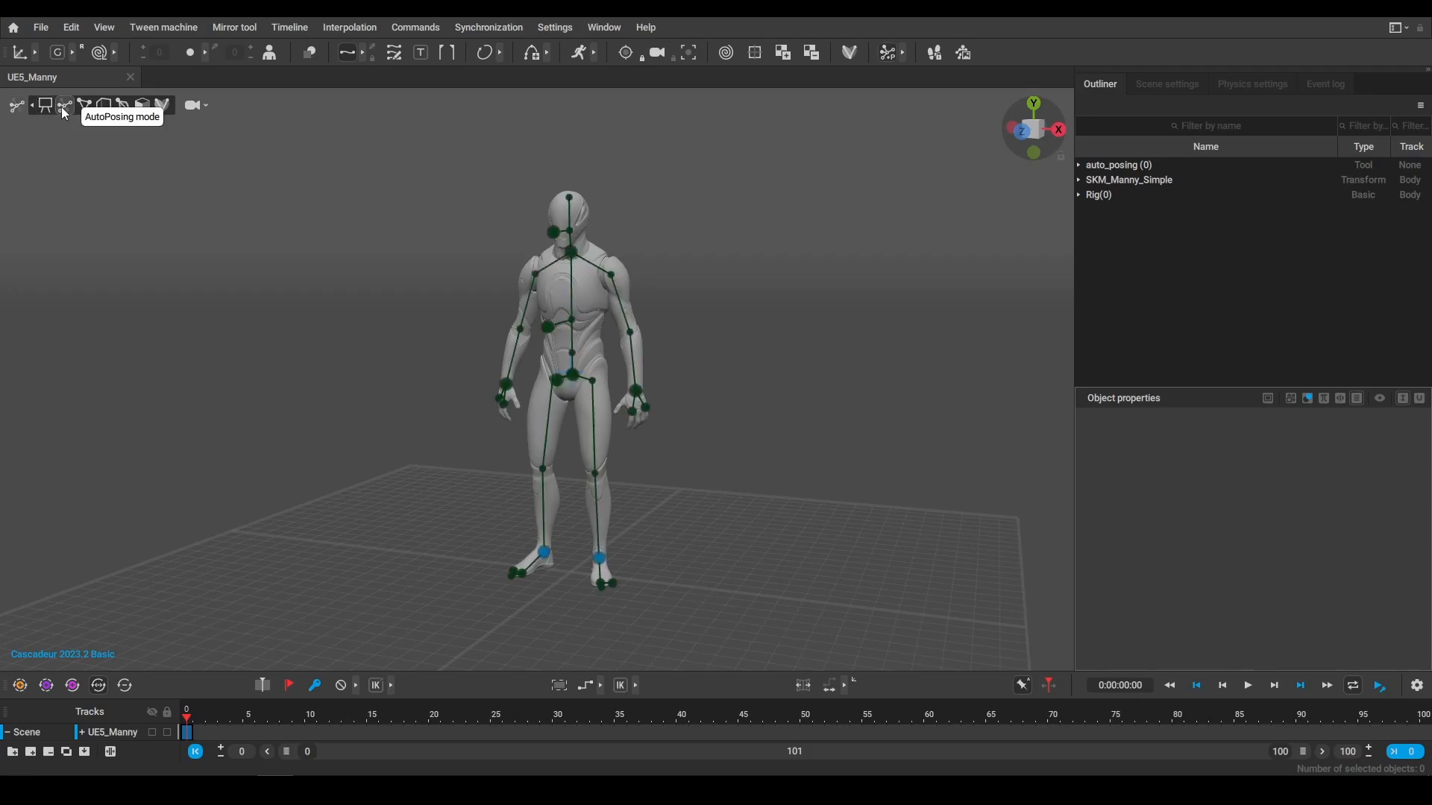
# Try raising the character's left hand with the hand_l controller and undo the pose change
pyautogui.click(634, 392)
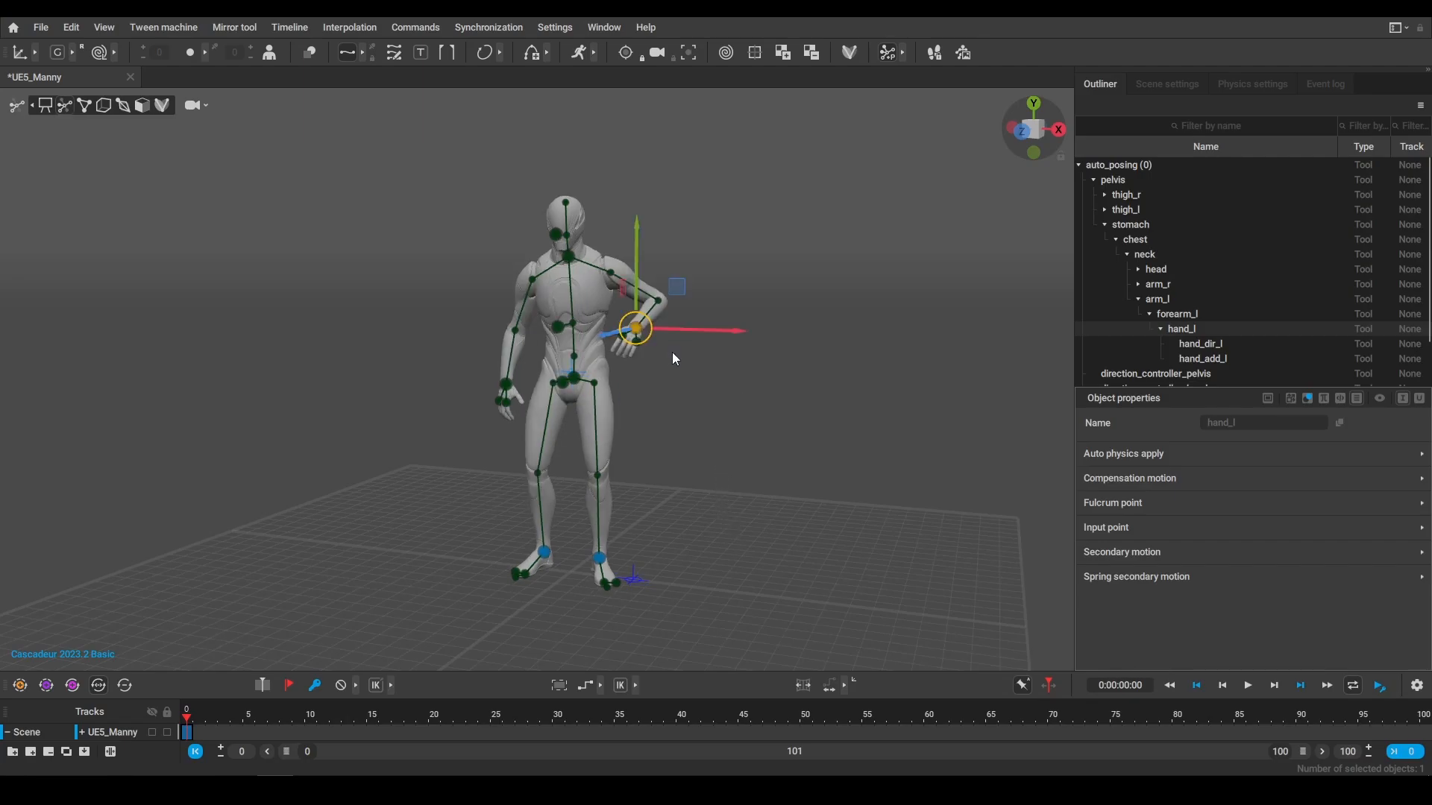
pyautogui.moveTo(755, 428)
pyautogui.keyDown('alt'); pyautogui.mouseDown()
pyautogui.moveTo(683, 419)
pyautogui.moveTo(741, 420)
pyautogui.mouseUp(); pyautogui.keyUp('alt')
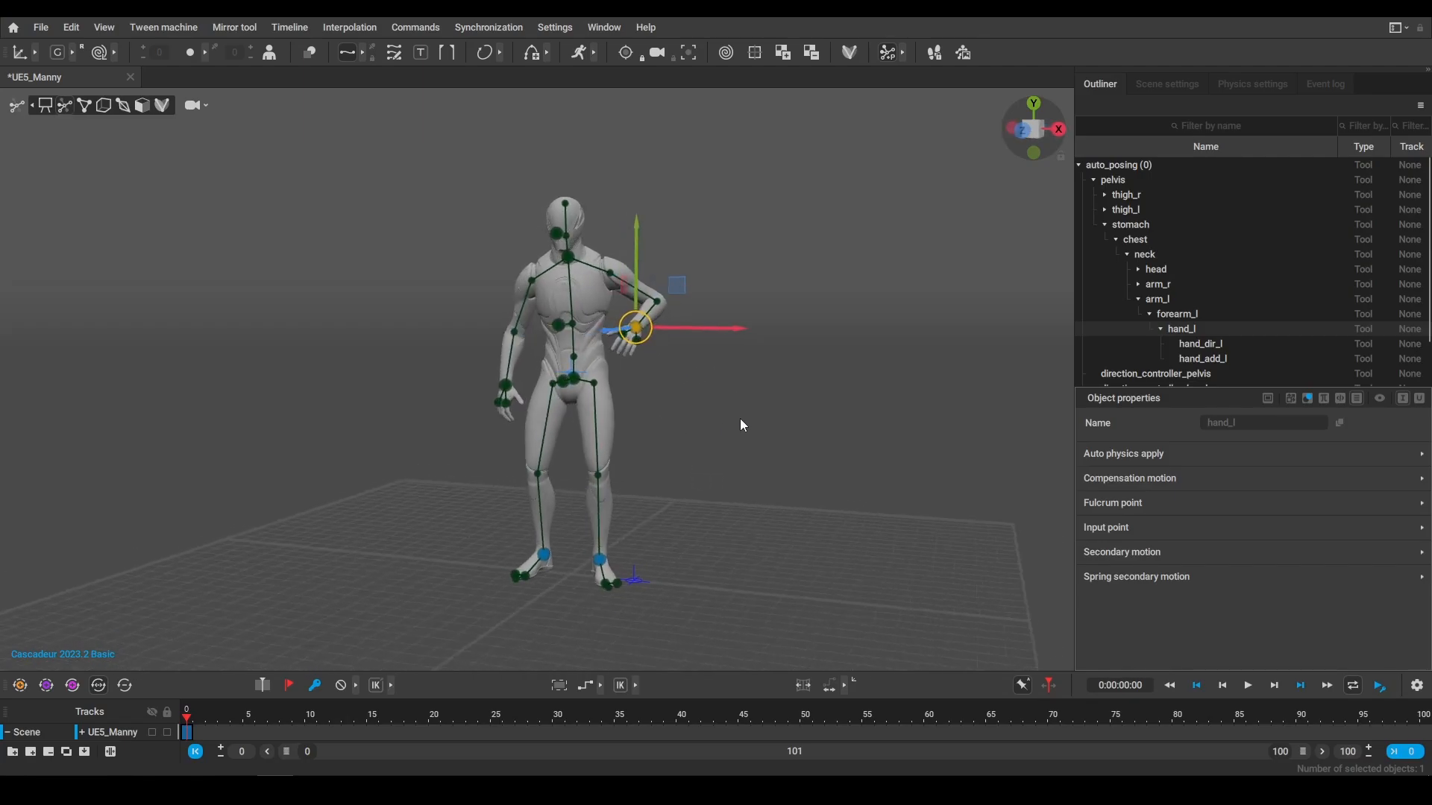
pyautogui.hotkey('ctrl', 'z')
# Move the hand_r controller up and outward so the right arm extends sideways at shoulder height, and deselect it
pyautogui.click(504, 387)
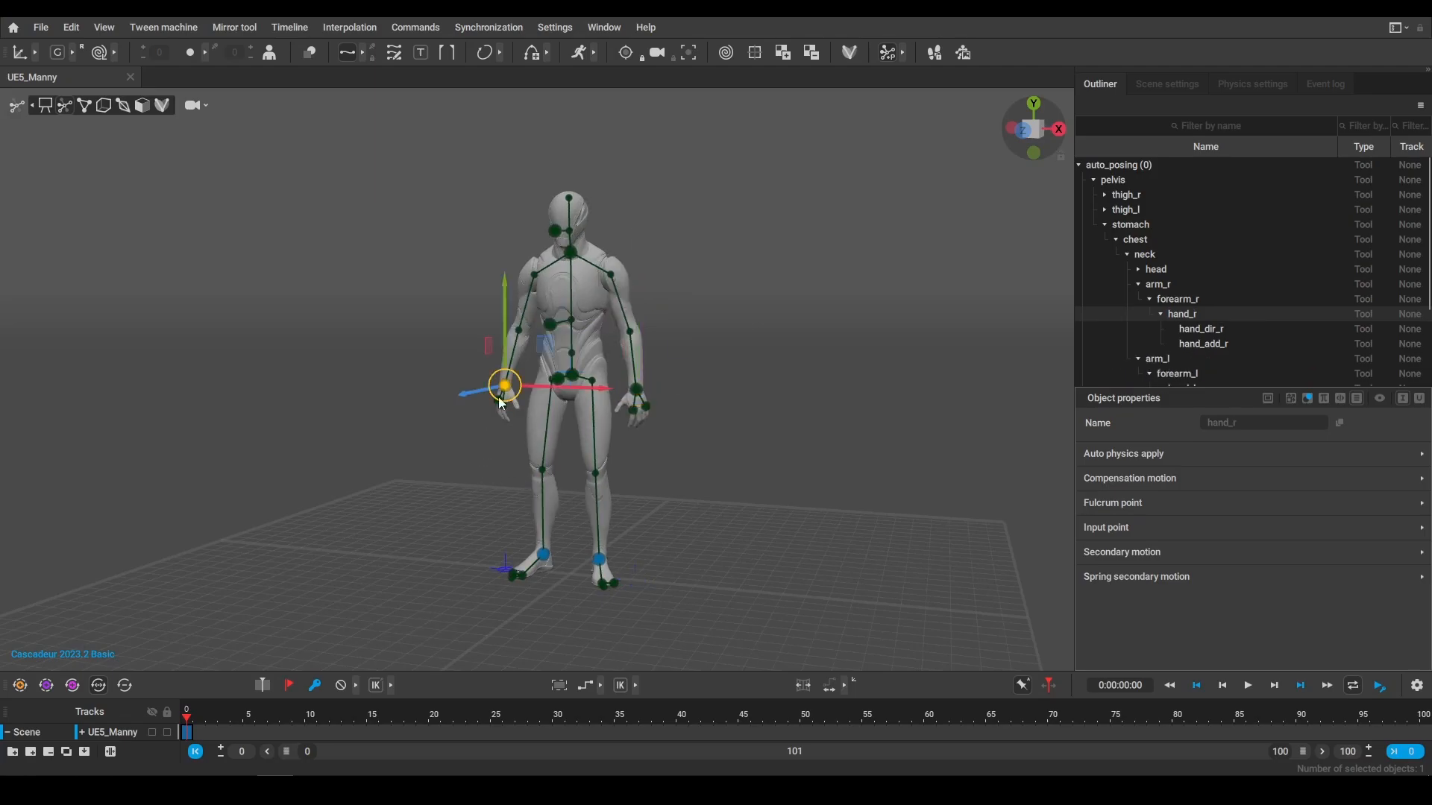
pyautogui.keyDown('alt'); pyautogui.moveTo(458, 343); pyautogui.dragTo(397, 274); pyautogui.keyUp('alt')
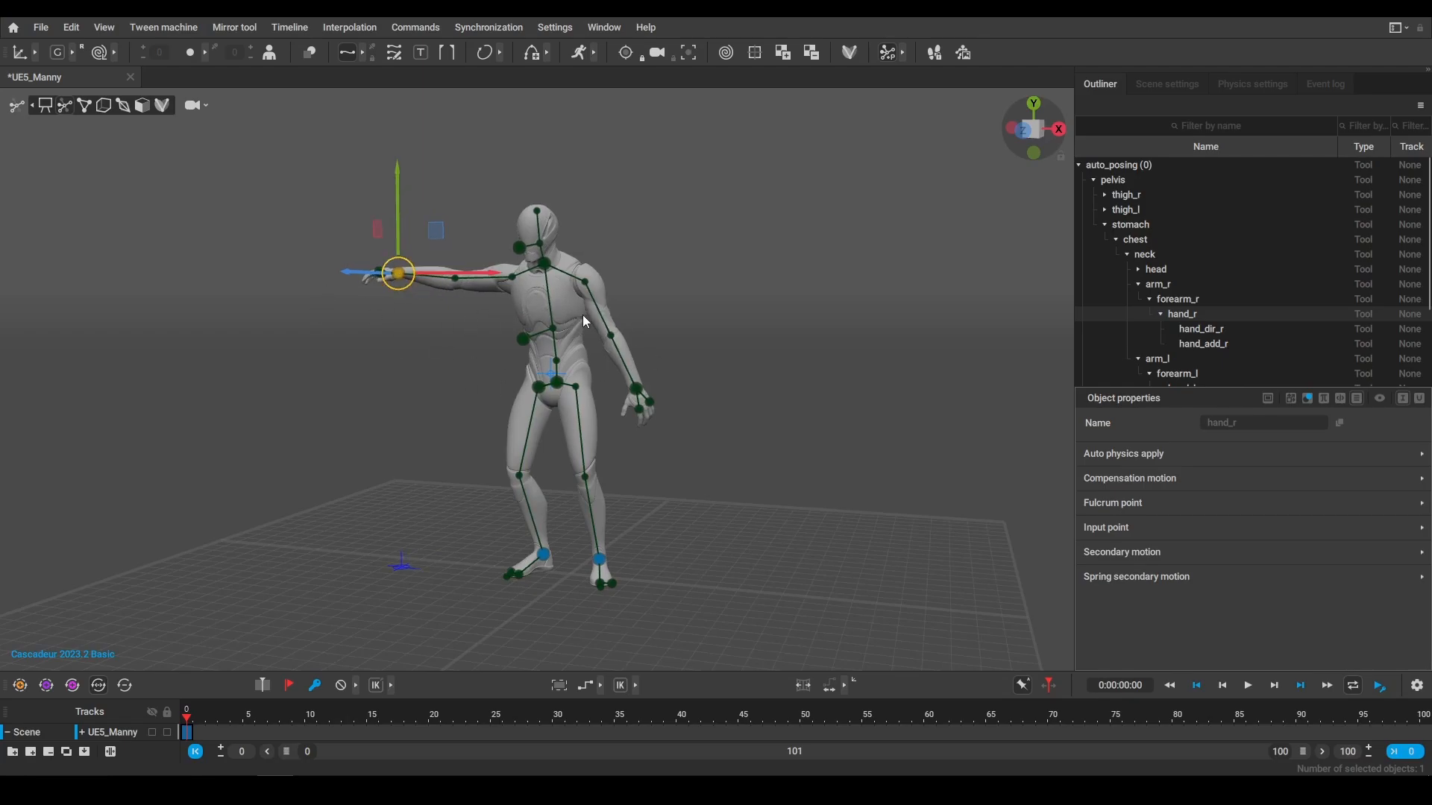
pyautogui.keyDown('alt'); pyautogui.moveTo(703, 323); pyautogui.dragTo(482, 283); pyautogui.keyUp('alt')
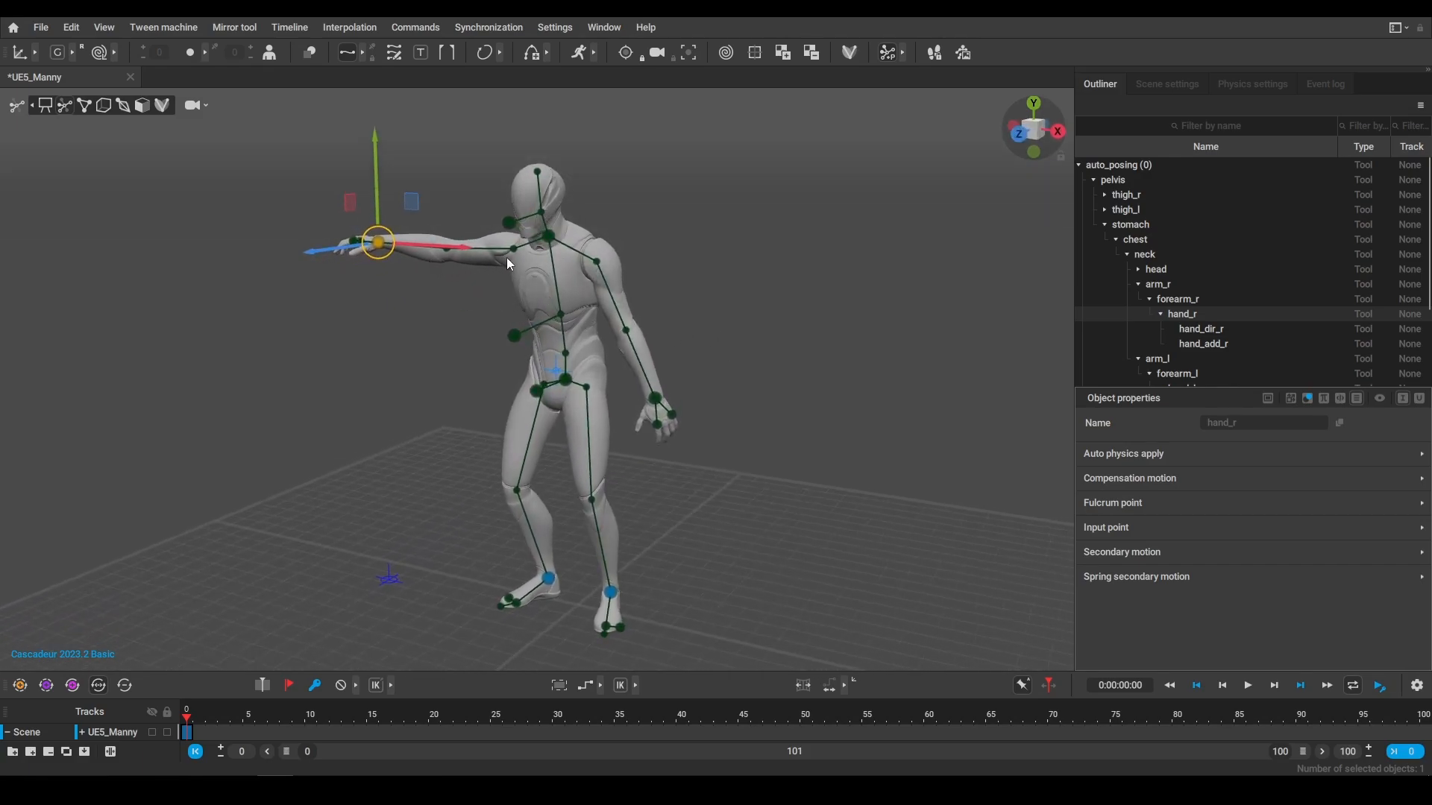
pyautogui.click(404, 298)
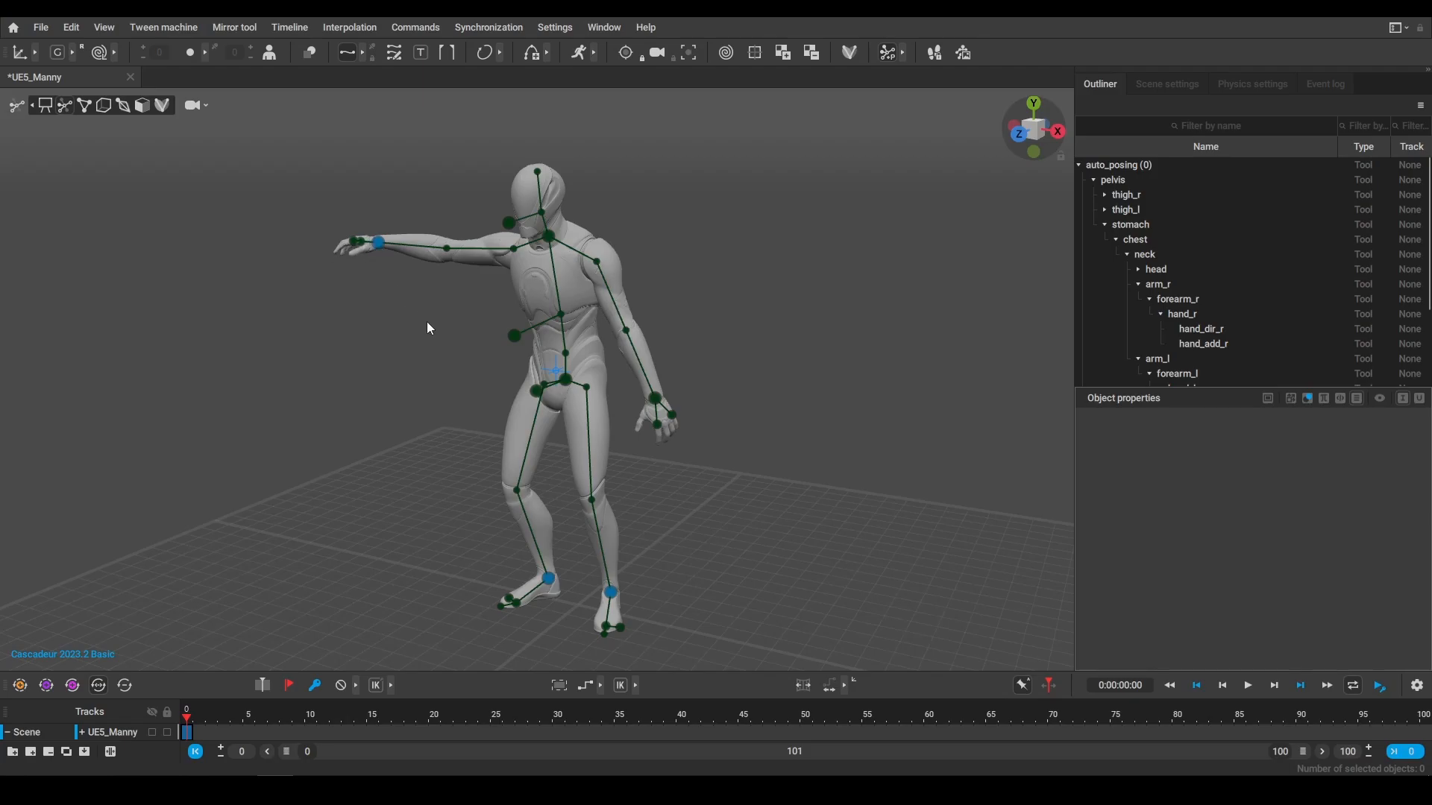
# Shift the direction_controller_chest along the X axis toward the extended right arm to turn the torso
pyautogui.moveTo(387, 341); pyautogui.dragTo(625, 336, button='right')
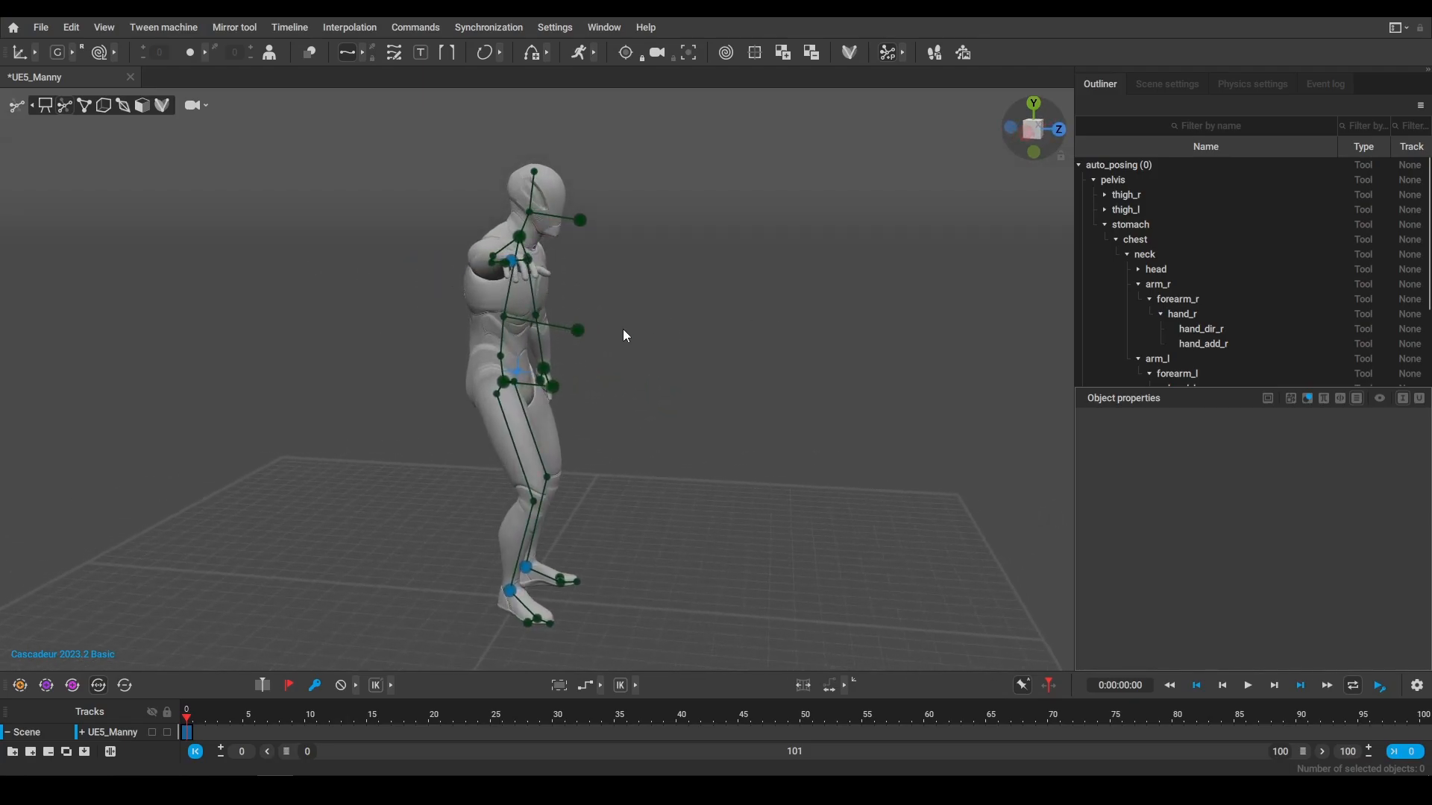
pyautogui.click(585, 330)
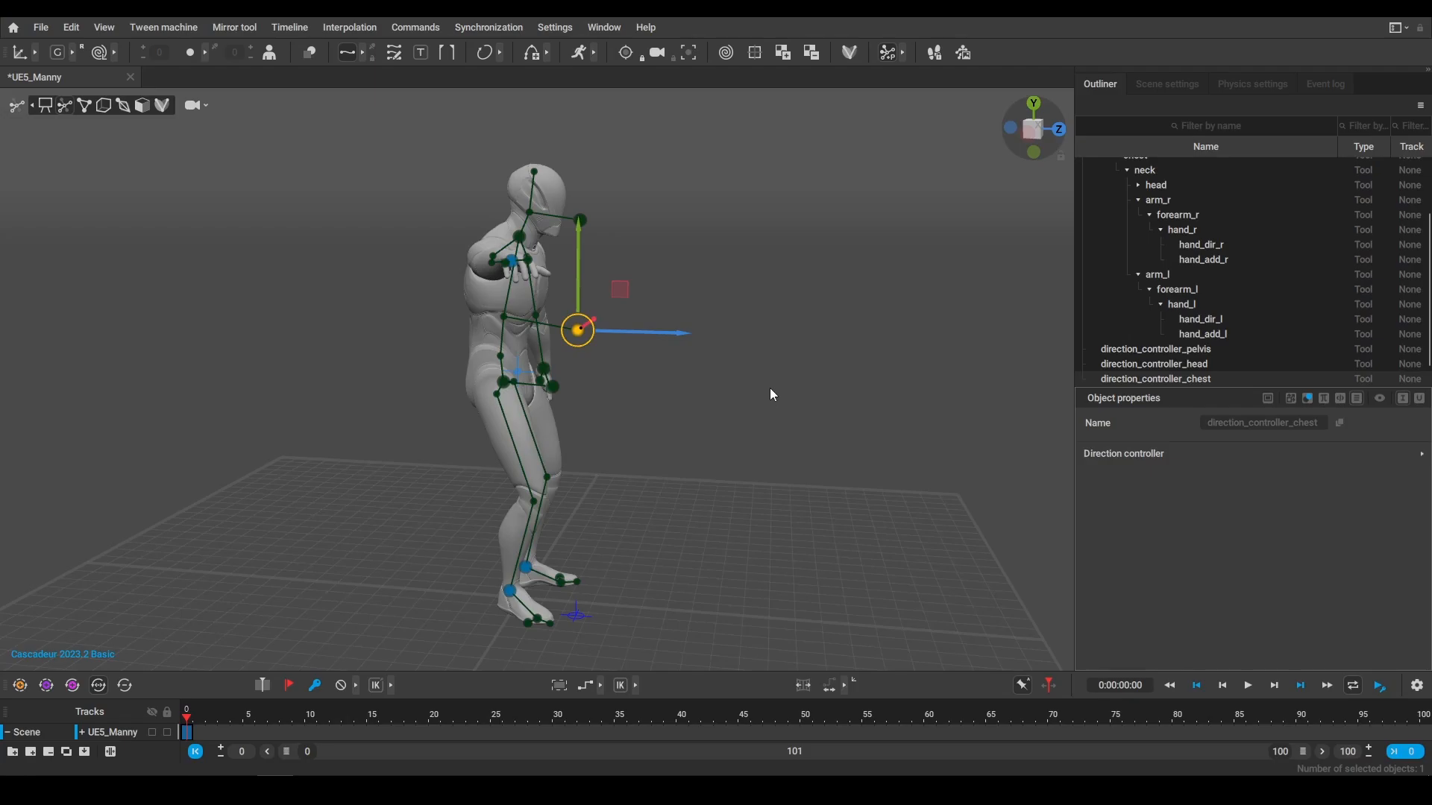
pyautogui.moveTo(770, 395); pyautogui.dragTo(490, 374, button='right')
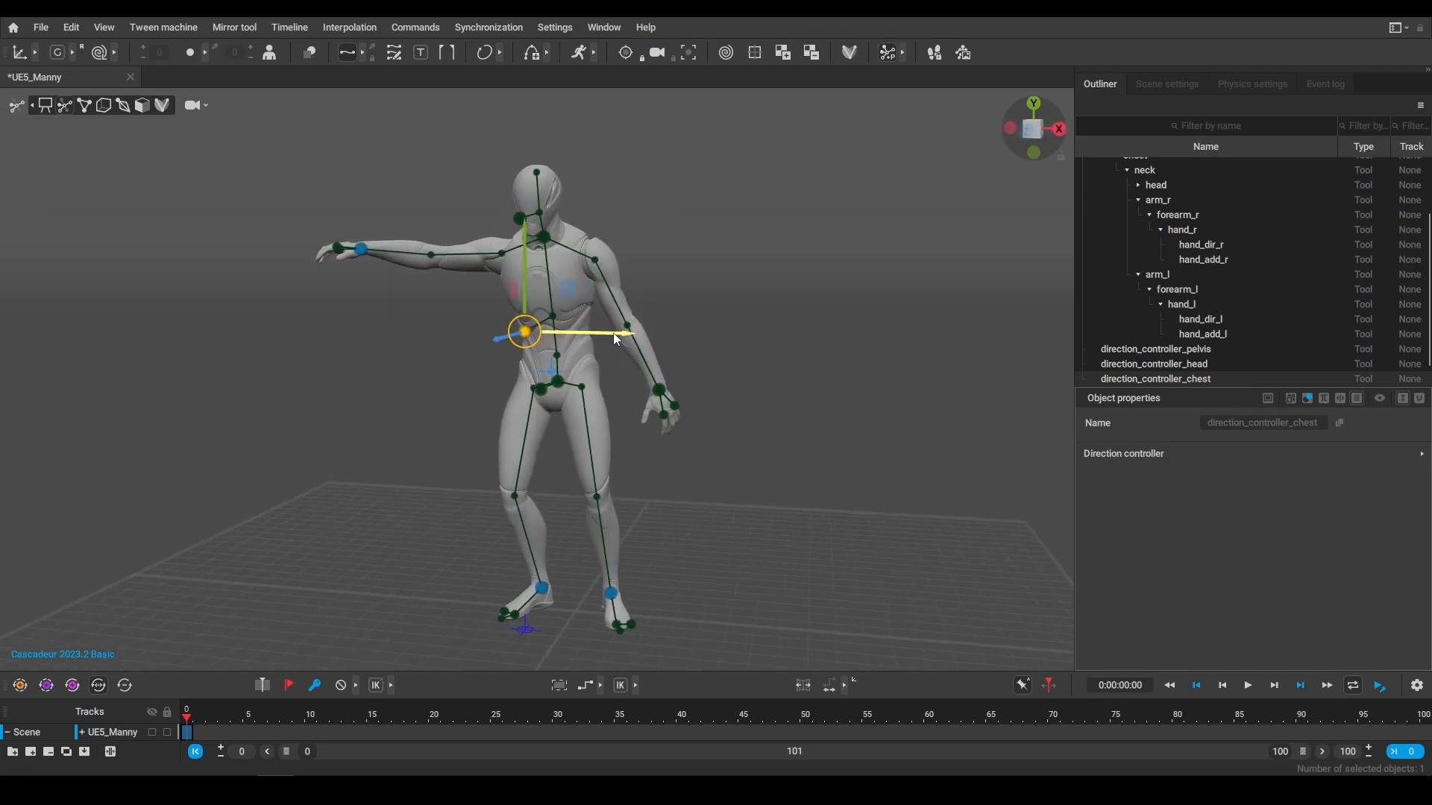
pyautogui.moveTo(613, 333); pyautogui.dragTo(570, 342)
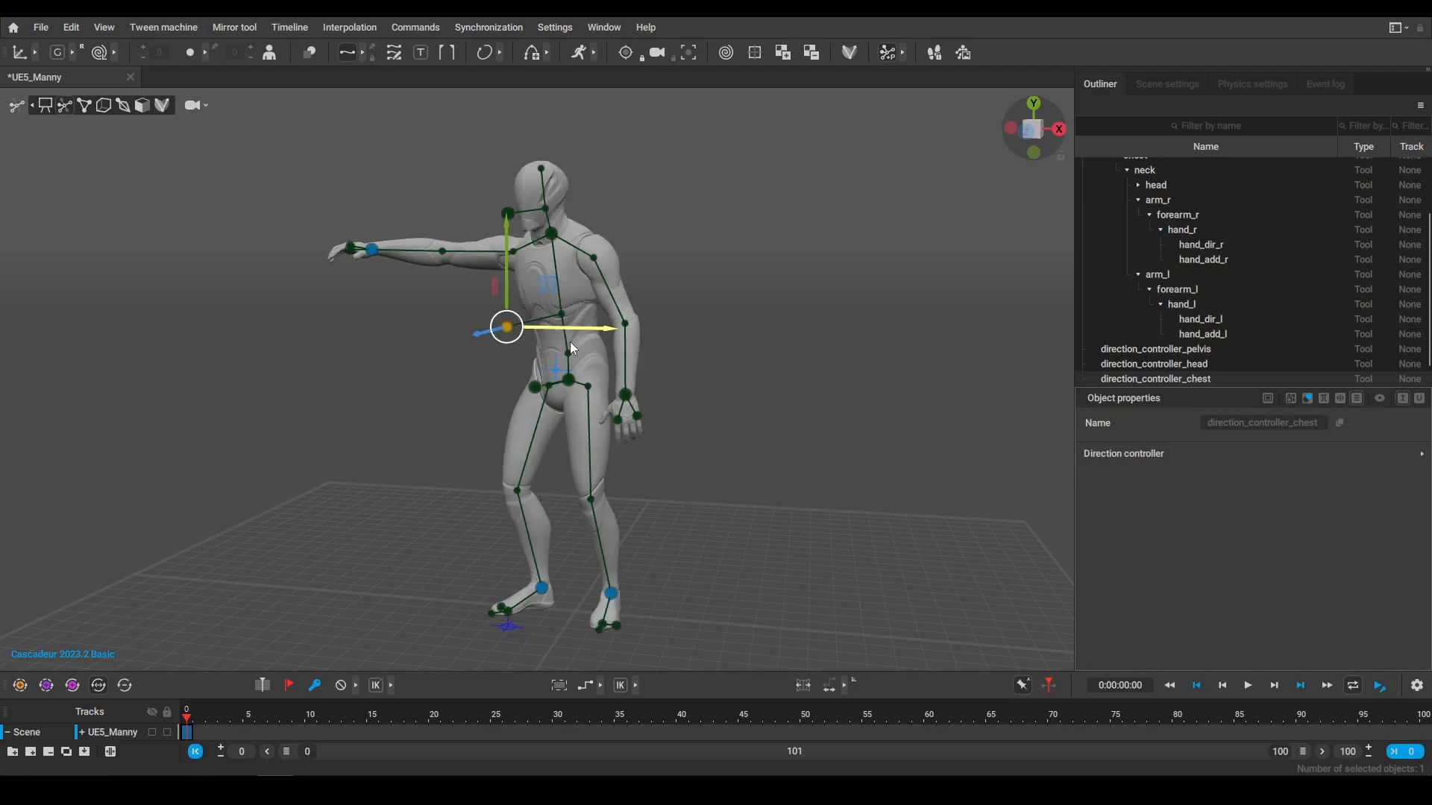
# Try nudging the hand_add_l point on the left hand and undo the move
pyautogui.click(620, 396)
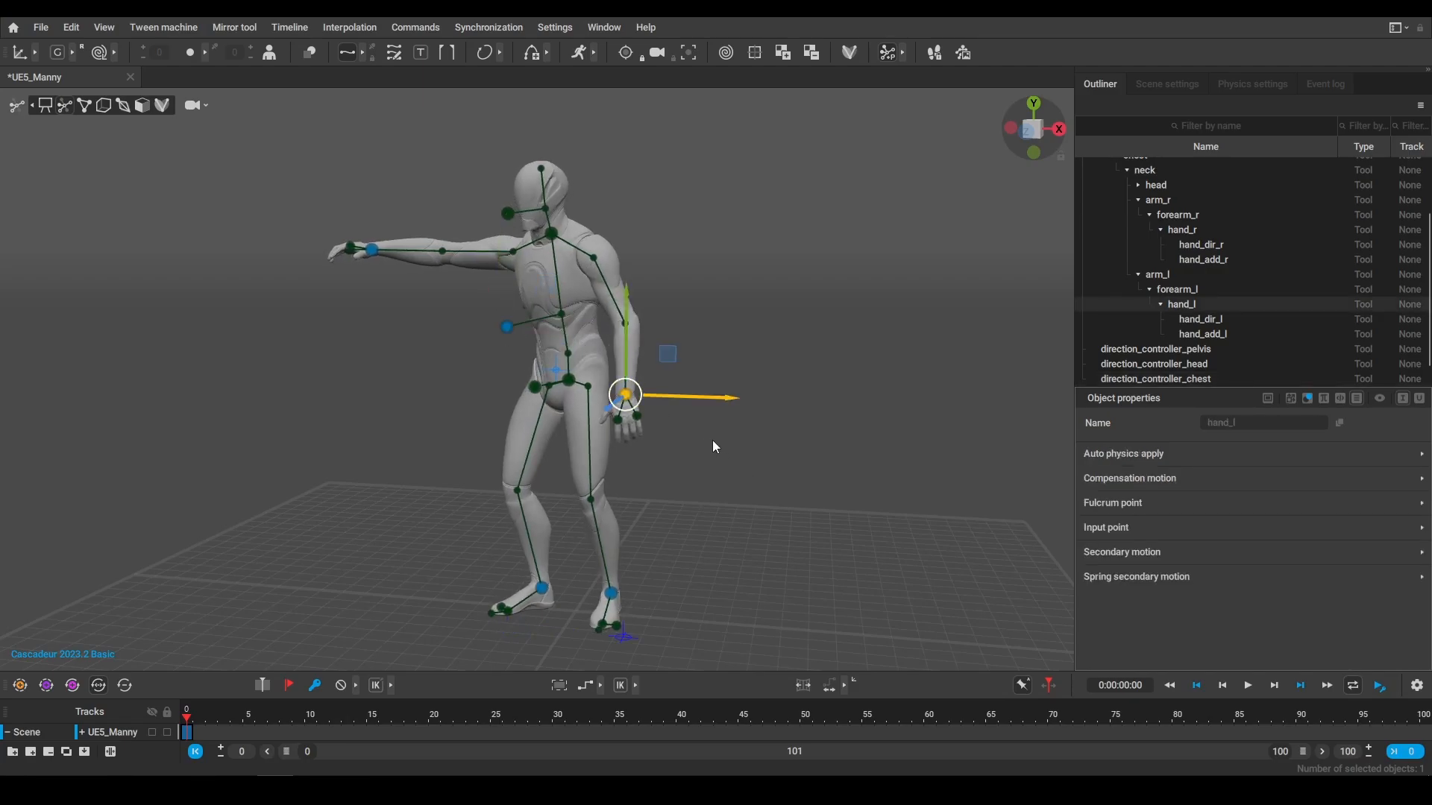
pyautogui.scroll(3, 713, 440)
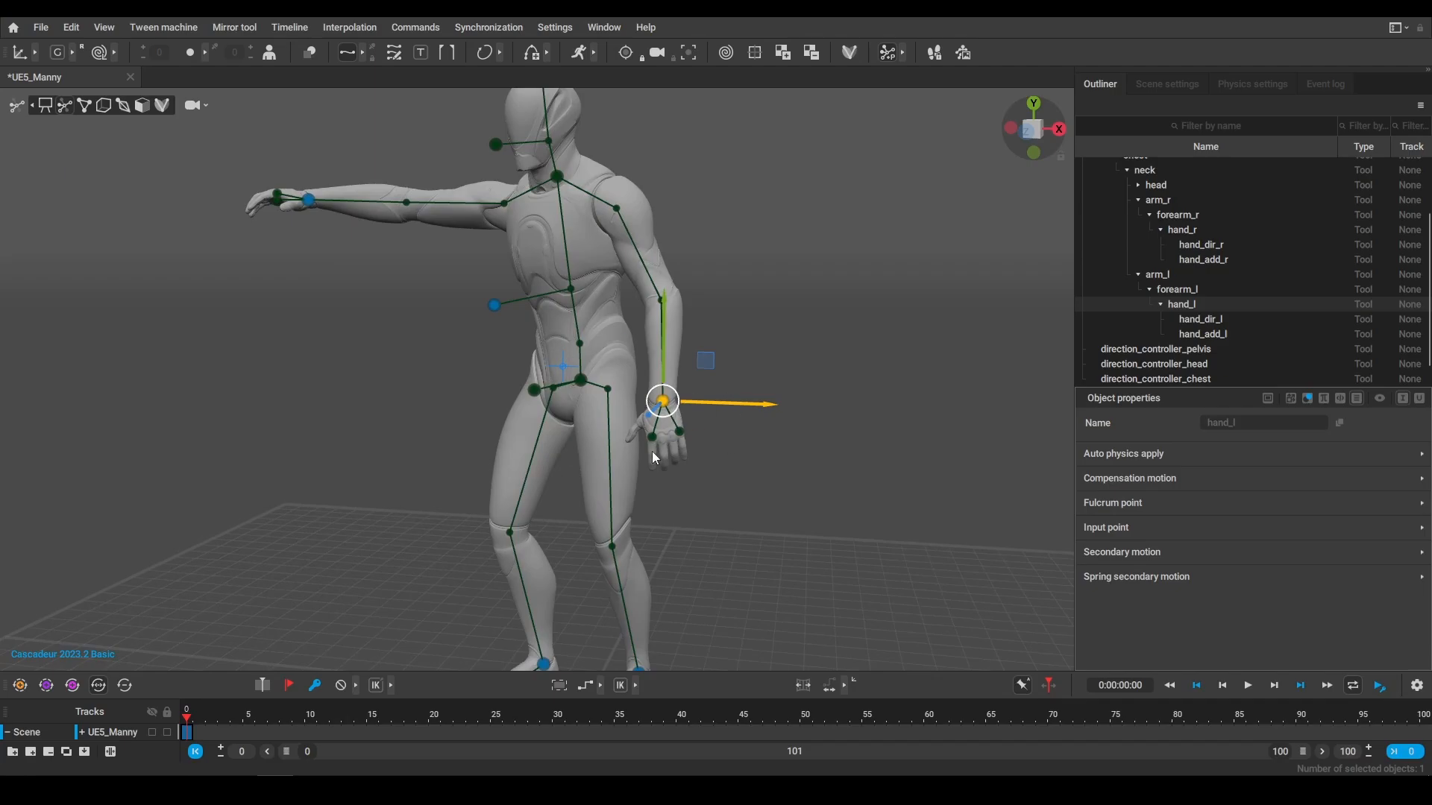
pyautogui.moveTo(720, 448); pyautogui.dragTo(671, 435, button='right')
pyautogui.moveTo(671, 435); pyautogui.dragTo(677, 385, button='middle')
pyautogui.scroll(3, 733, 478)
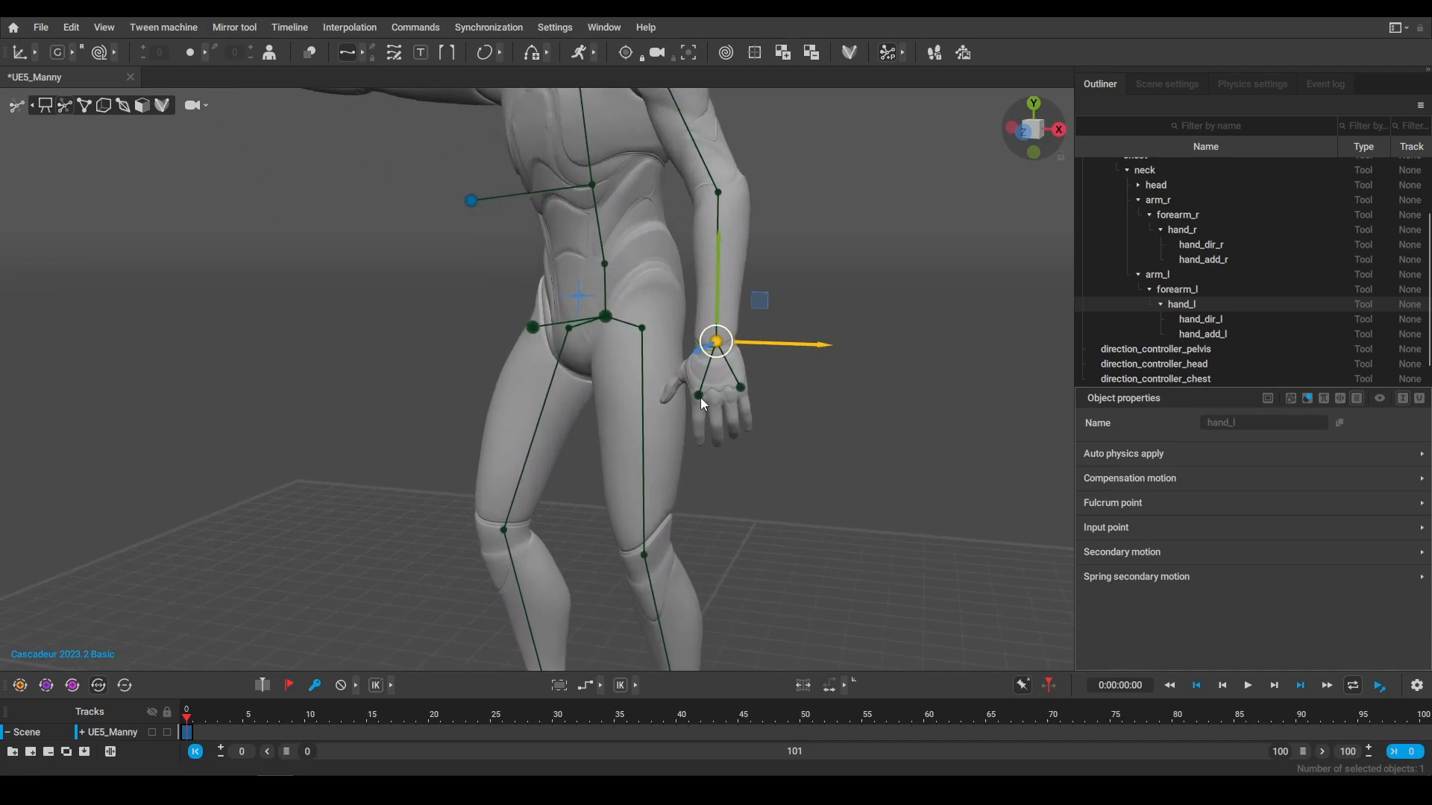
pyautogui.click(700, 397)
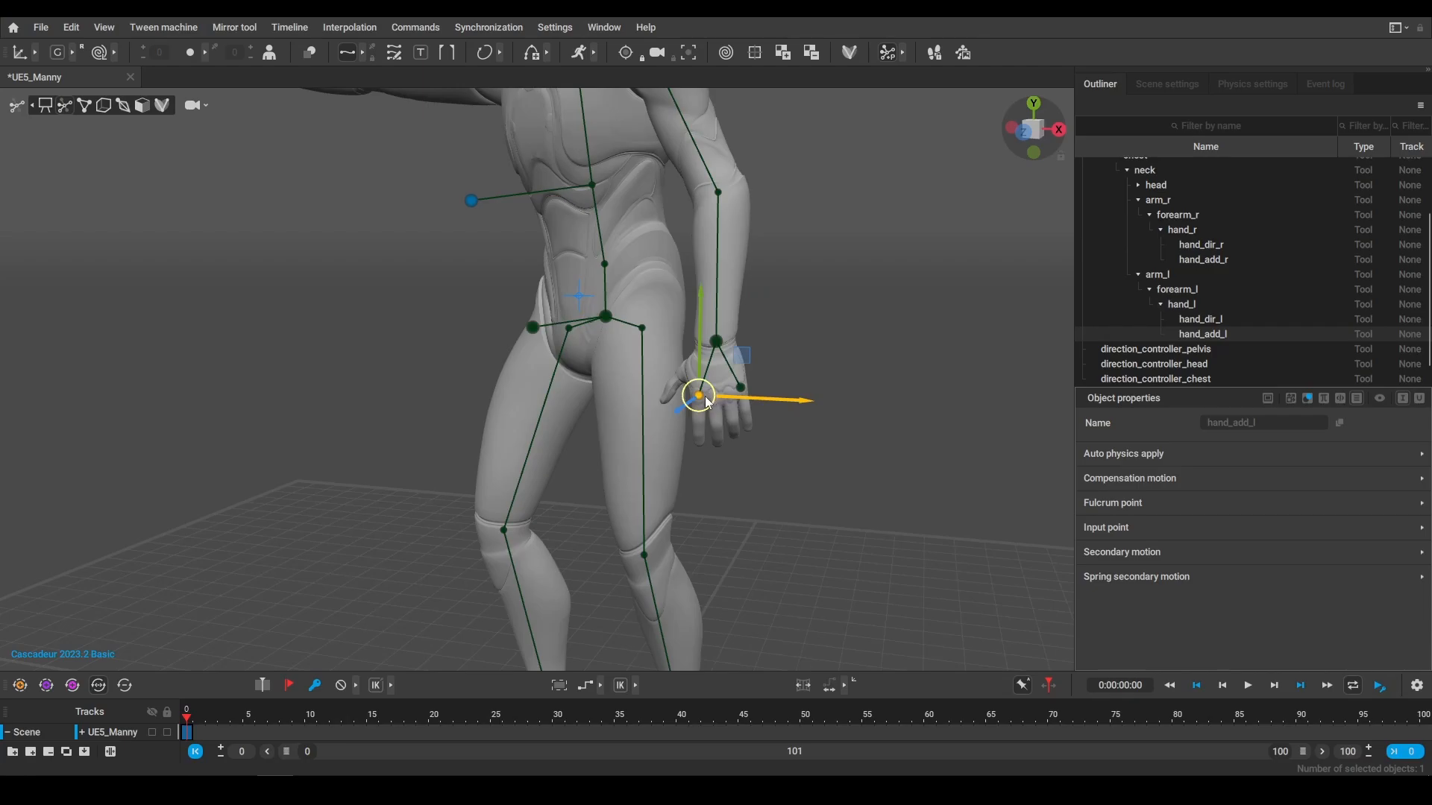
pyautogui.moveTo(699, 397); pyautogui.dragTo(695, 396)
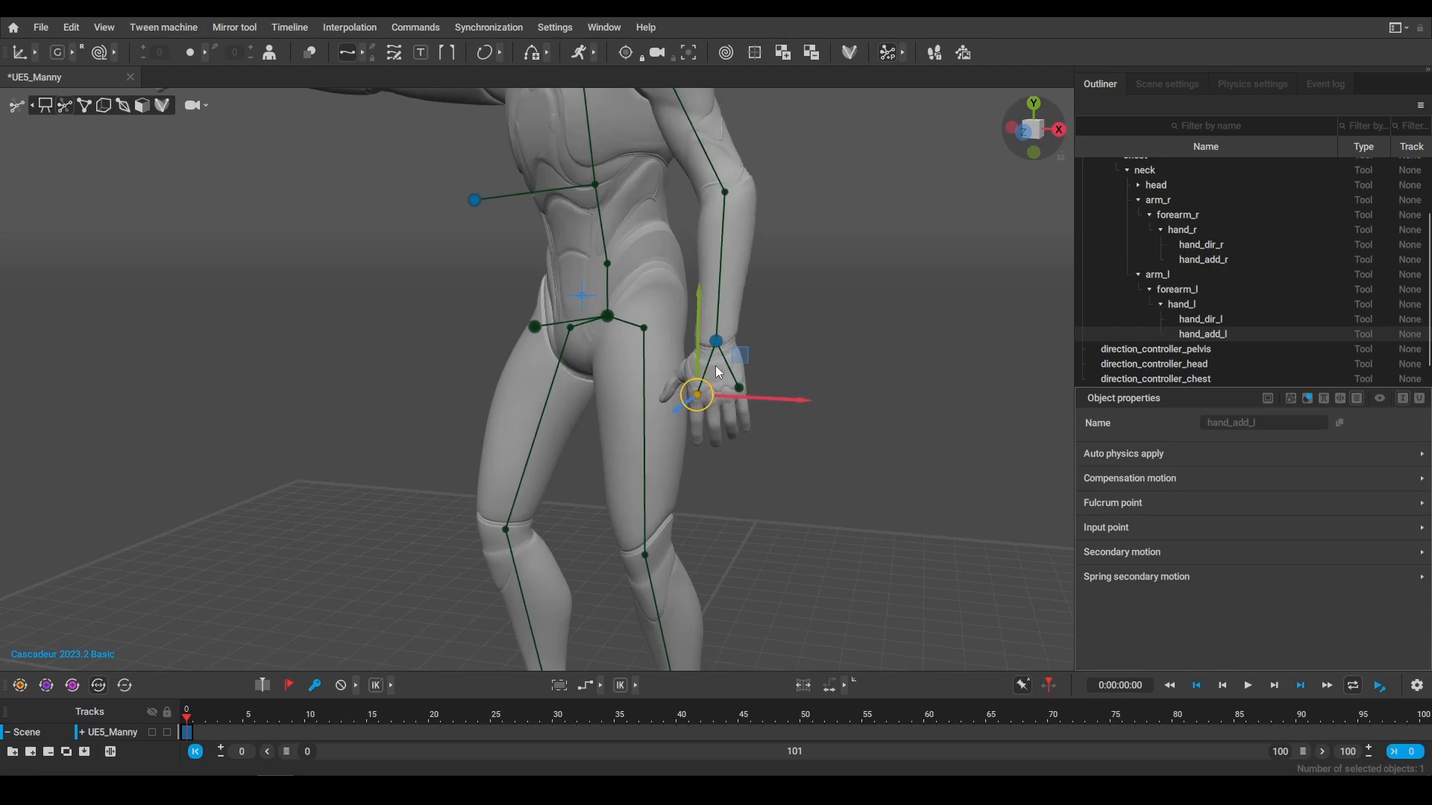
pyautogui.hotkey('ctrl', 'z')
# Lift the left foot back and off the ground with the foot_l controller, bending the knee
pyautogui.doubleClick(717, 343)
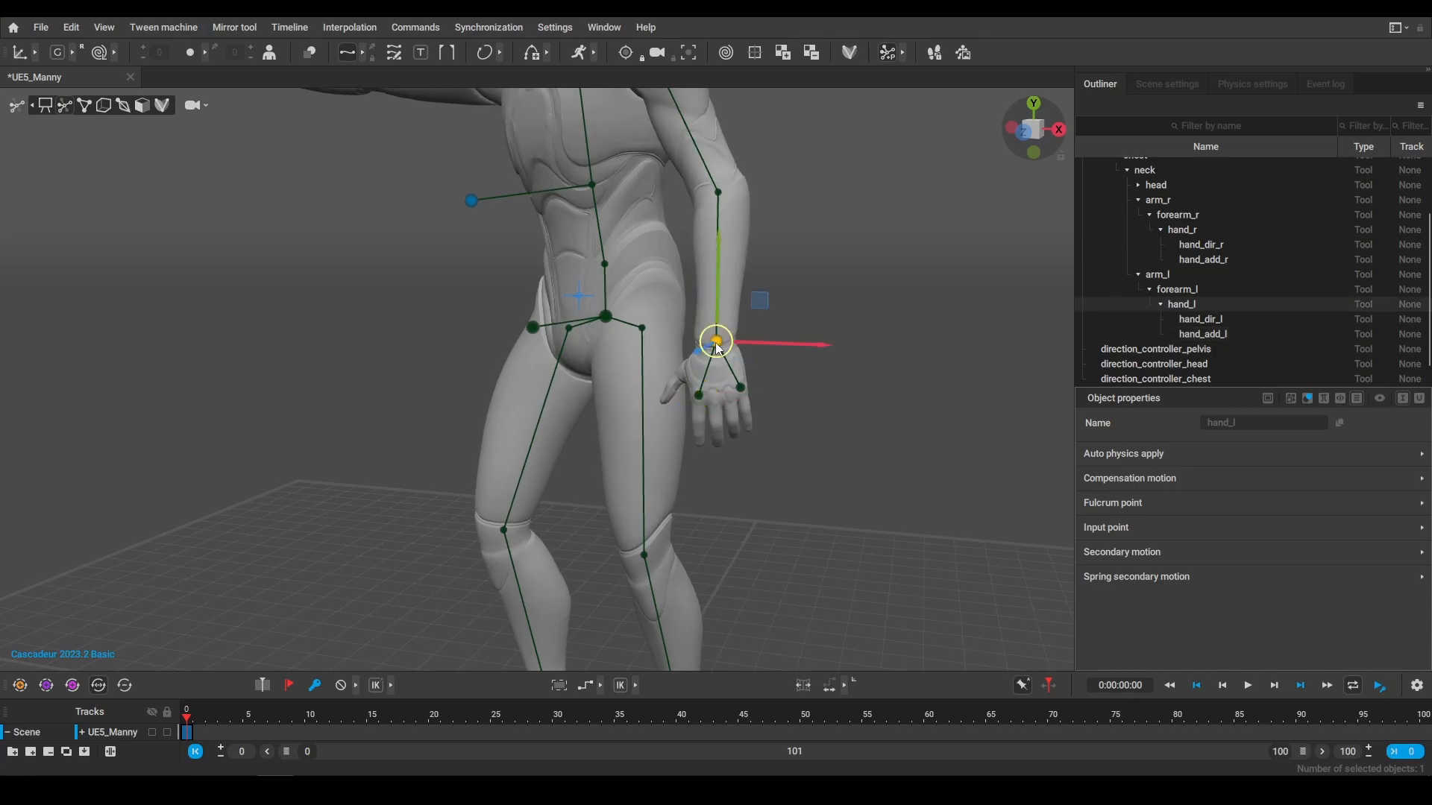
pyautogui.moveTo(801, 418); pyautogui.dragTo(883, 410, button='middle')
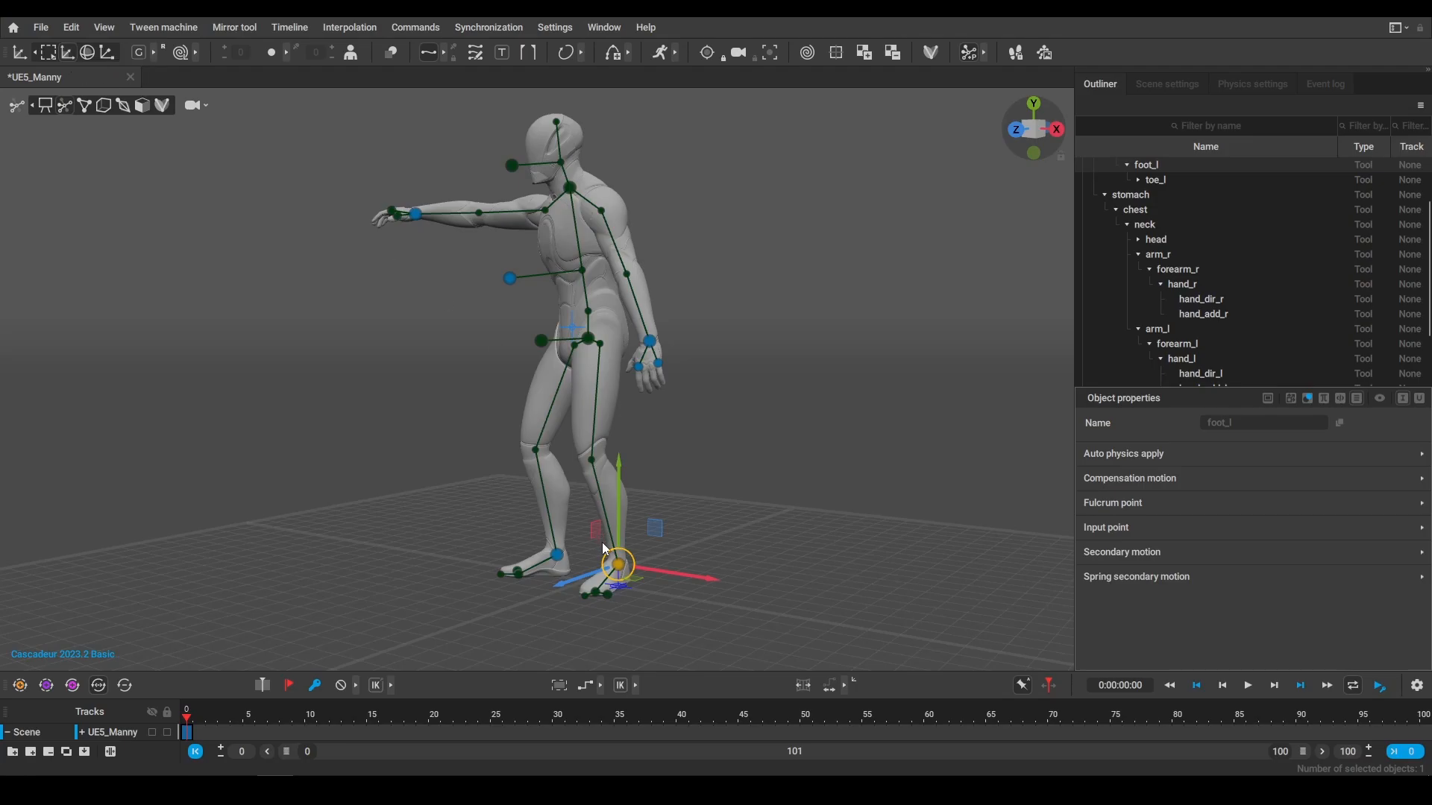
pyautogui.moveTo(615, 552); pyautogui.dragTo(687, 500)
pyautogui.press('w')
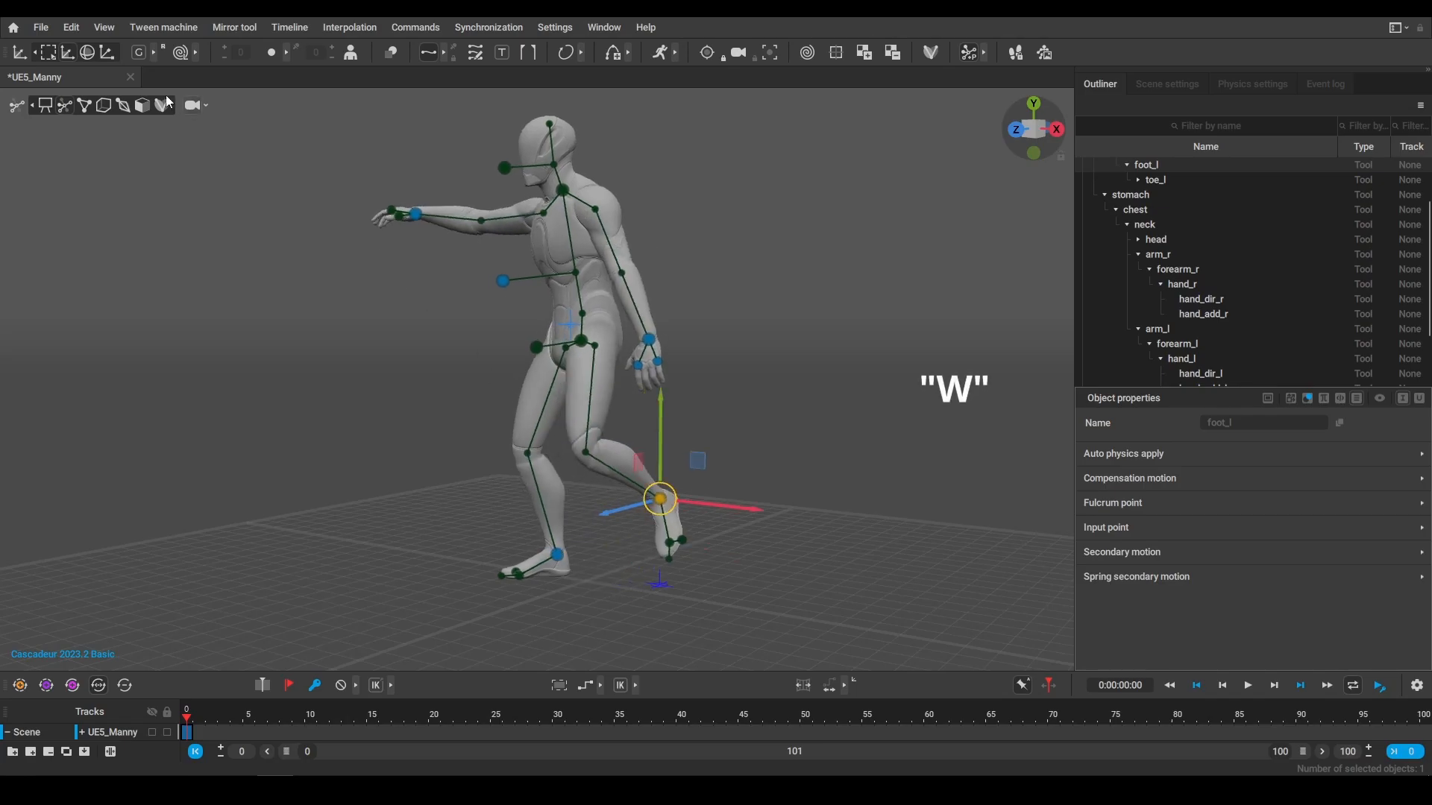
# Select the foot_l controller together with its toe points and rotate the whole left foot around the ankle
pyautogui.click(670, 562)
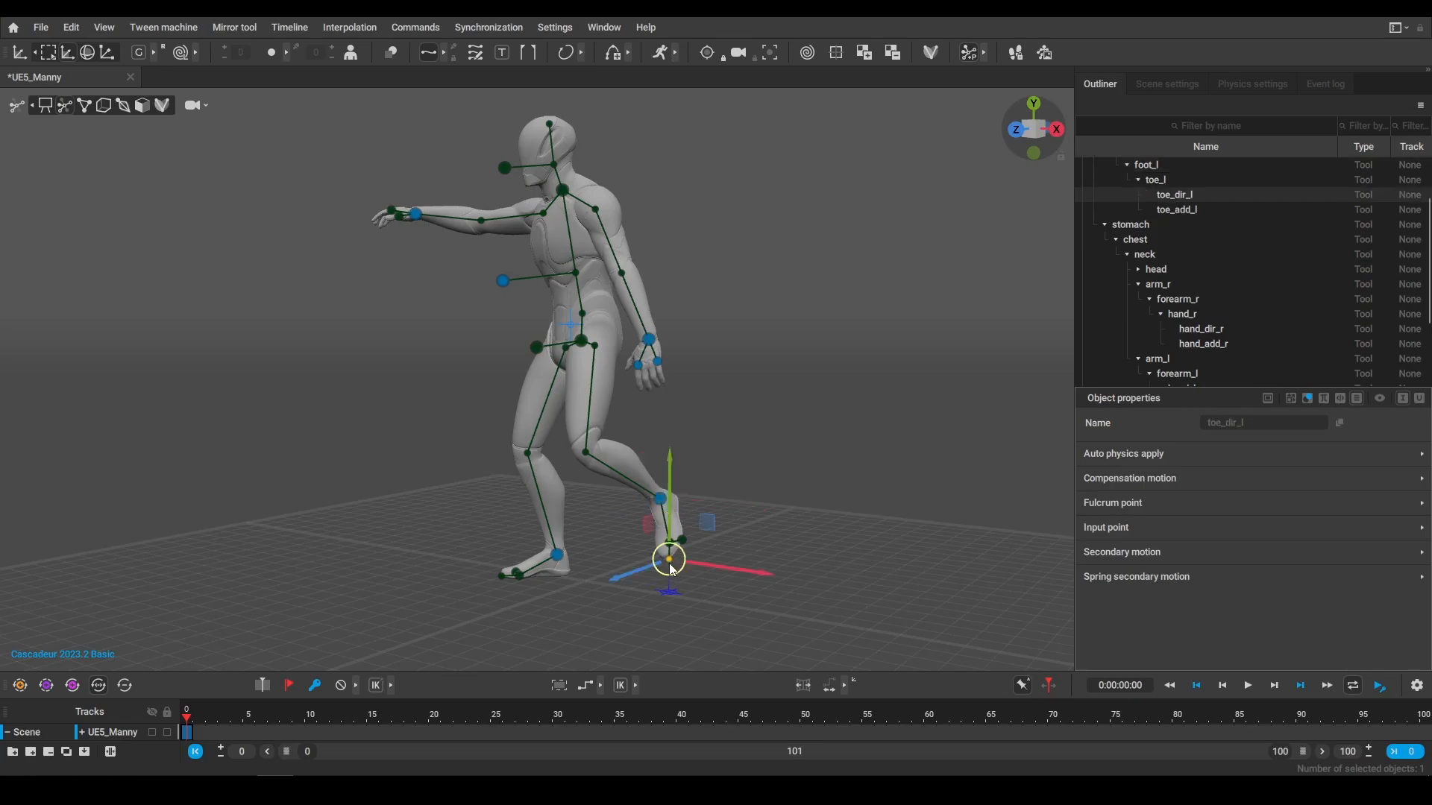
pyautogui.doubleClick(661, 499)
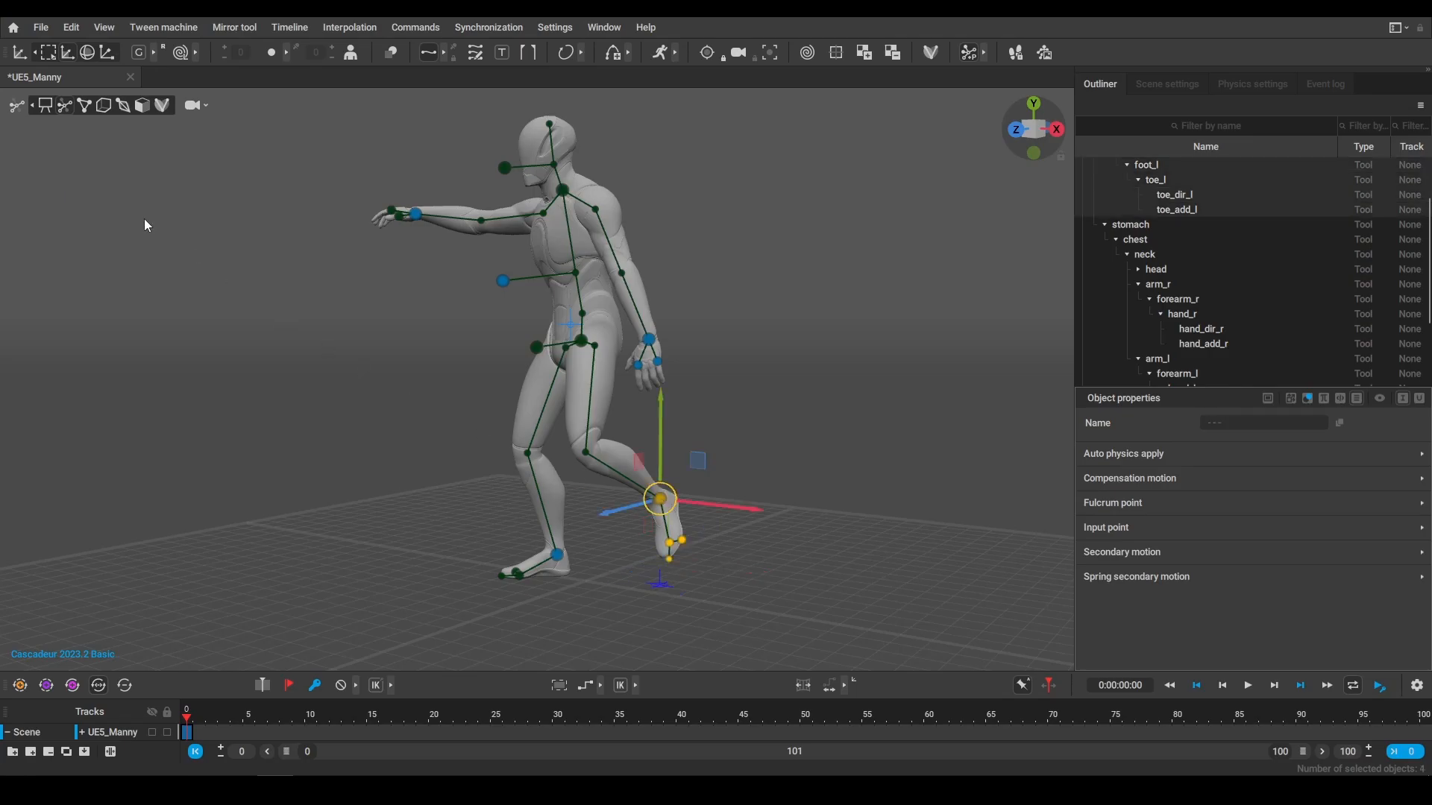
pyautogui.click(87, 52)
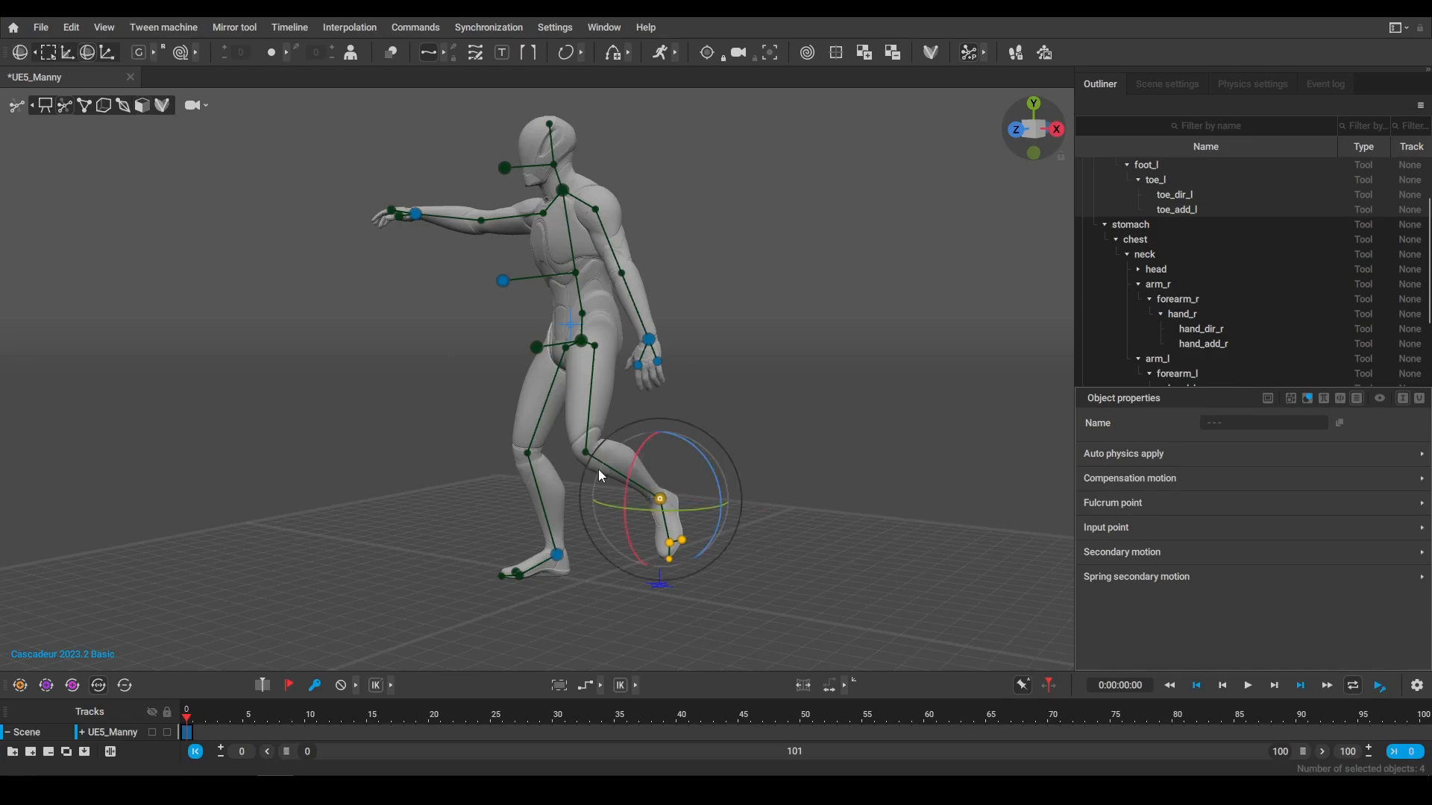
pyautogui.moveTo(631, 481); pyautogui.dragTo(628, 428)
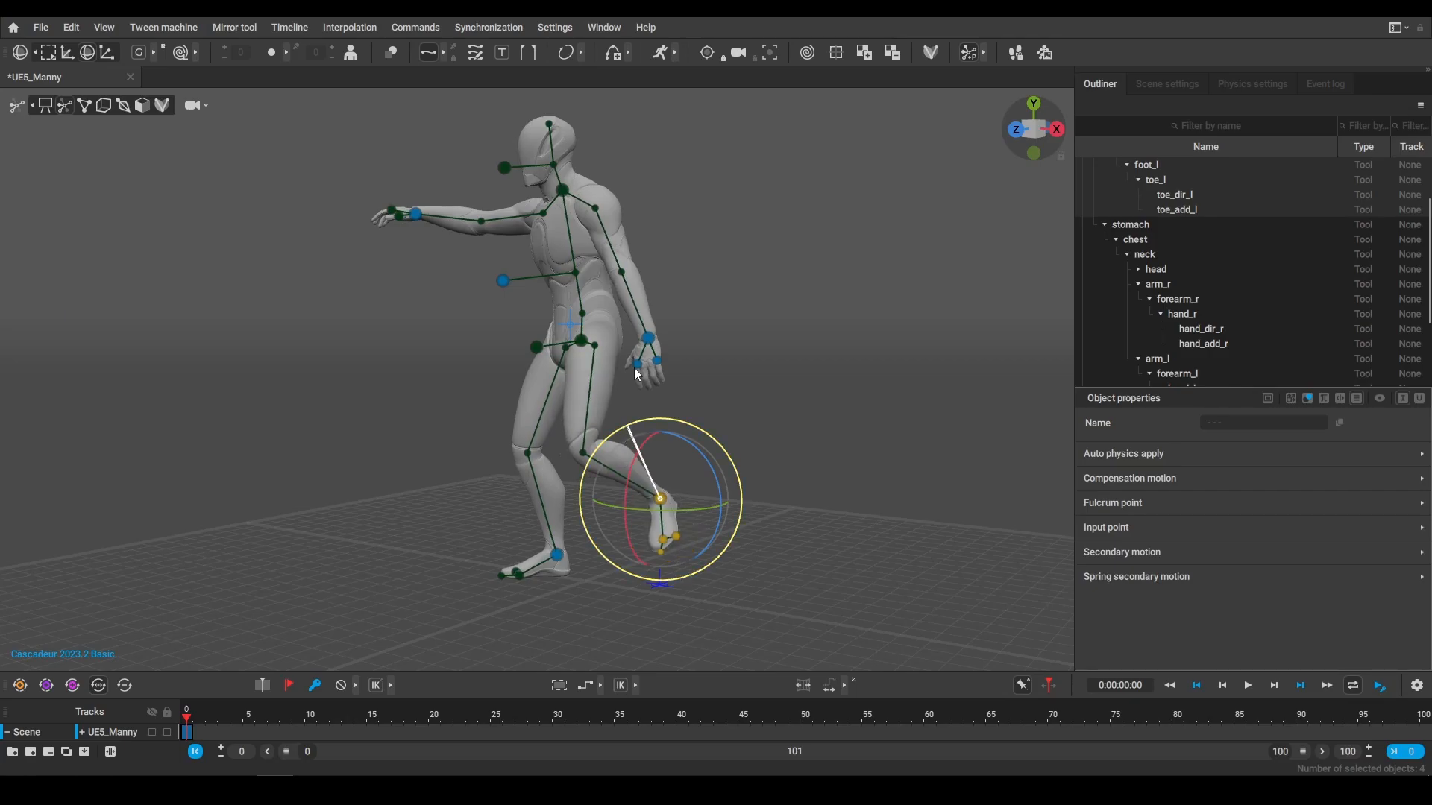
# Move the hand_l controller upward so the left elbow bends outward
pyautogui.click(648, 338)
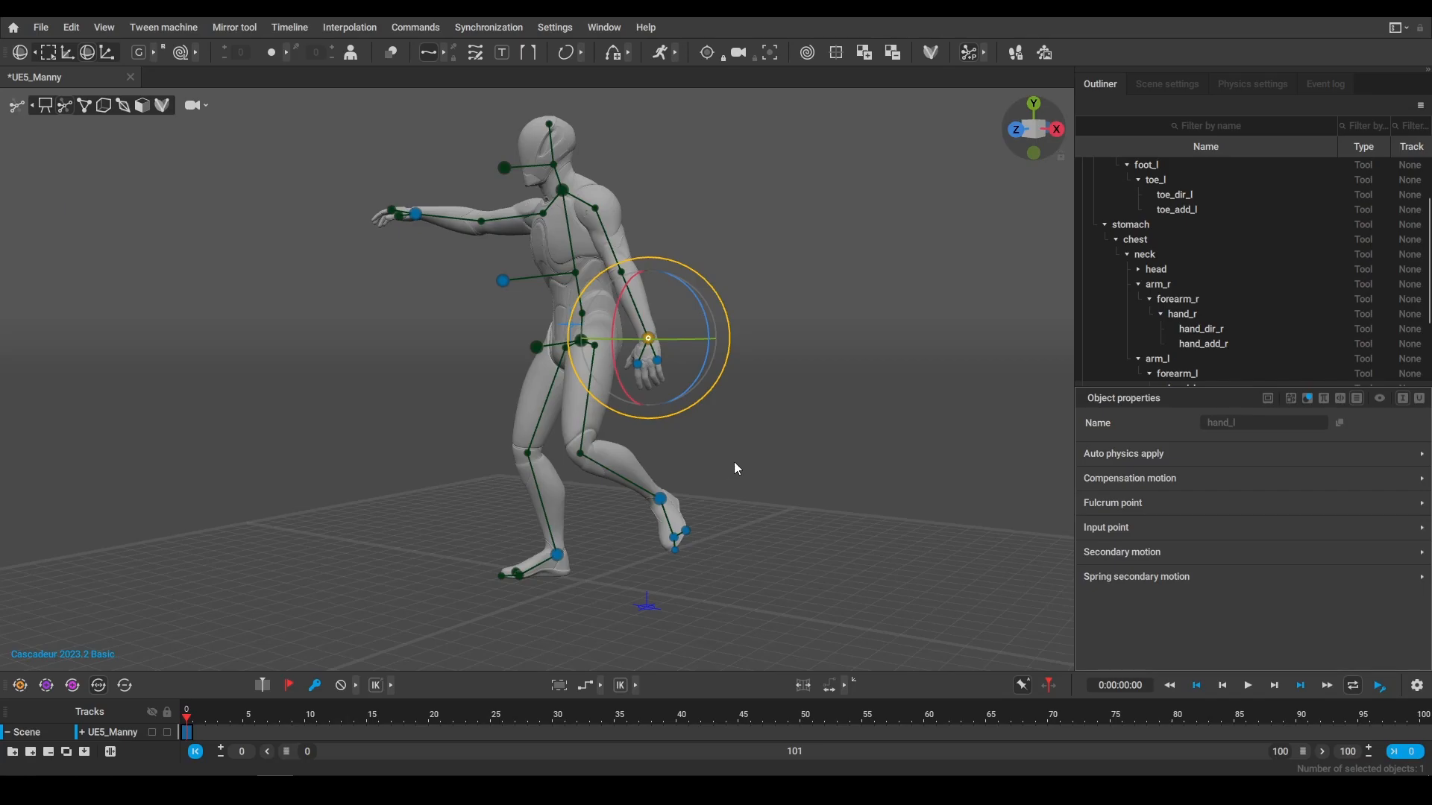
pyautogui.press('w')
pyautogui.moveTo(720, 432); pyautogui.dragTo(715, 406, button='middle')
pyautogui.moveTo(640, 309); pyautogui.dragTo(636, 295)
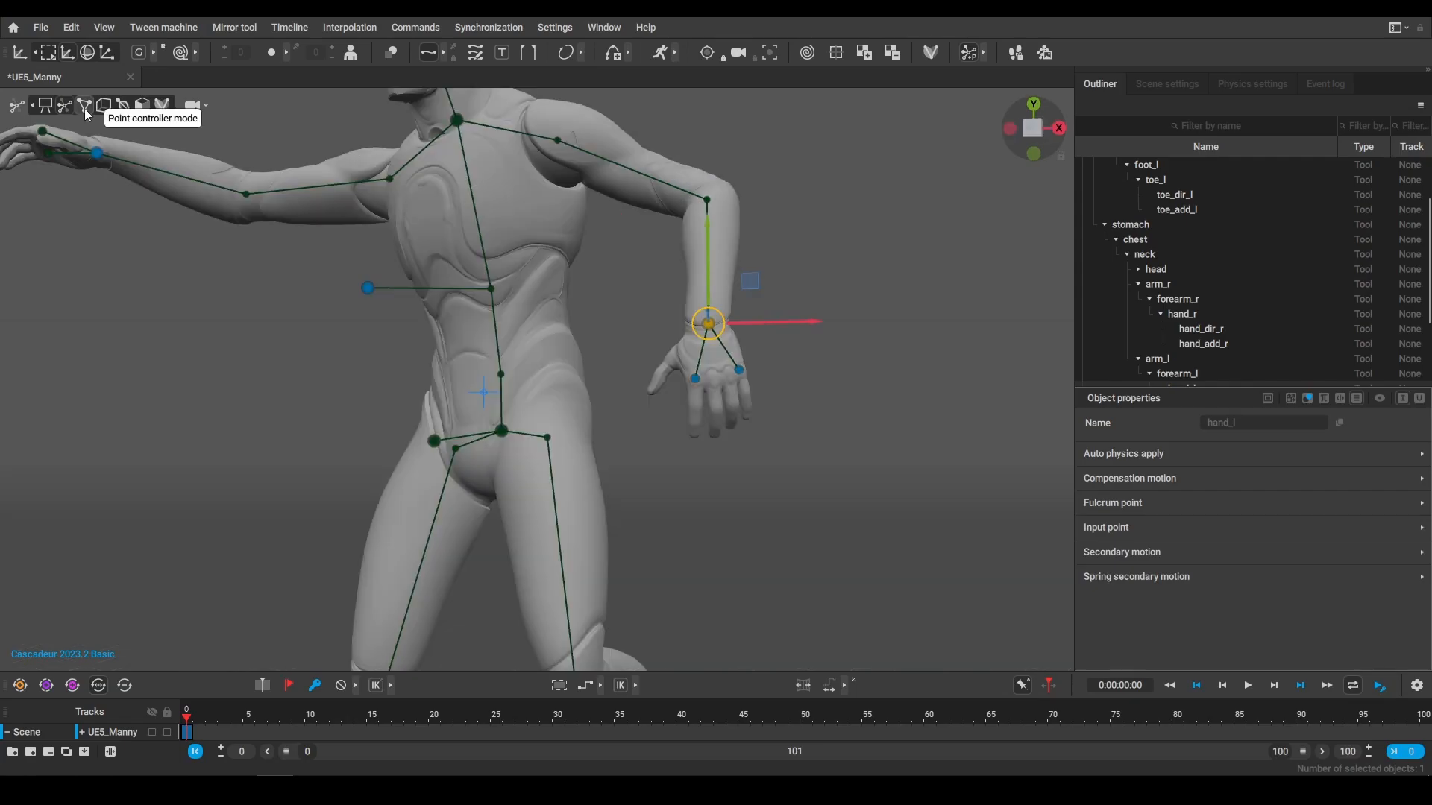
# Display the point controllers and examine them along the torso, arms, legs and feet
pyautogui.click(84, 110)
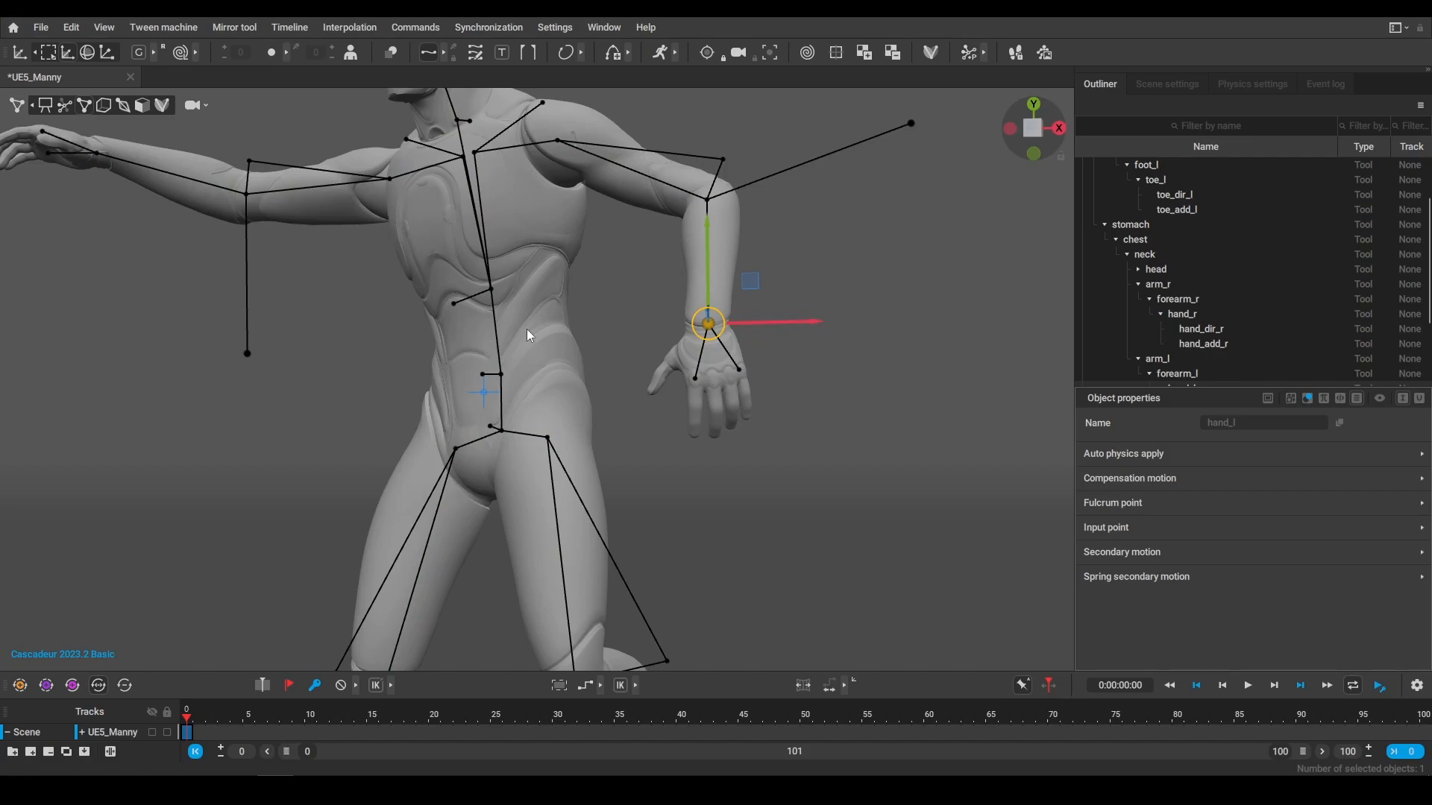
pyautogui.keyDown('alt'); pyautogui.moveTo(526, 329); pyautogui.dragTo(401, 301, button='right'); pyautogui.keyUp('alt')
pyautogui.keyDown('alt'); pyautogui.moveTo(401, 302); pyautogui.dragTo(419, 334); pyautogui.keyUp('alt')
pyautogui.keyDown('alt'); pyautogui.moveTo(463, 435); pyautogui.dragTo(414, 293, button='middle'); pyautogui.keyUp('alt')
pyautogui.keyDown('alt'); pyautogui.moveTo(501, 373); pyautogui.dragTo(614, 460); pyautogui.keyUp('alt')
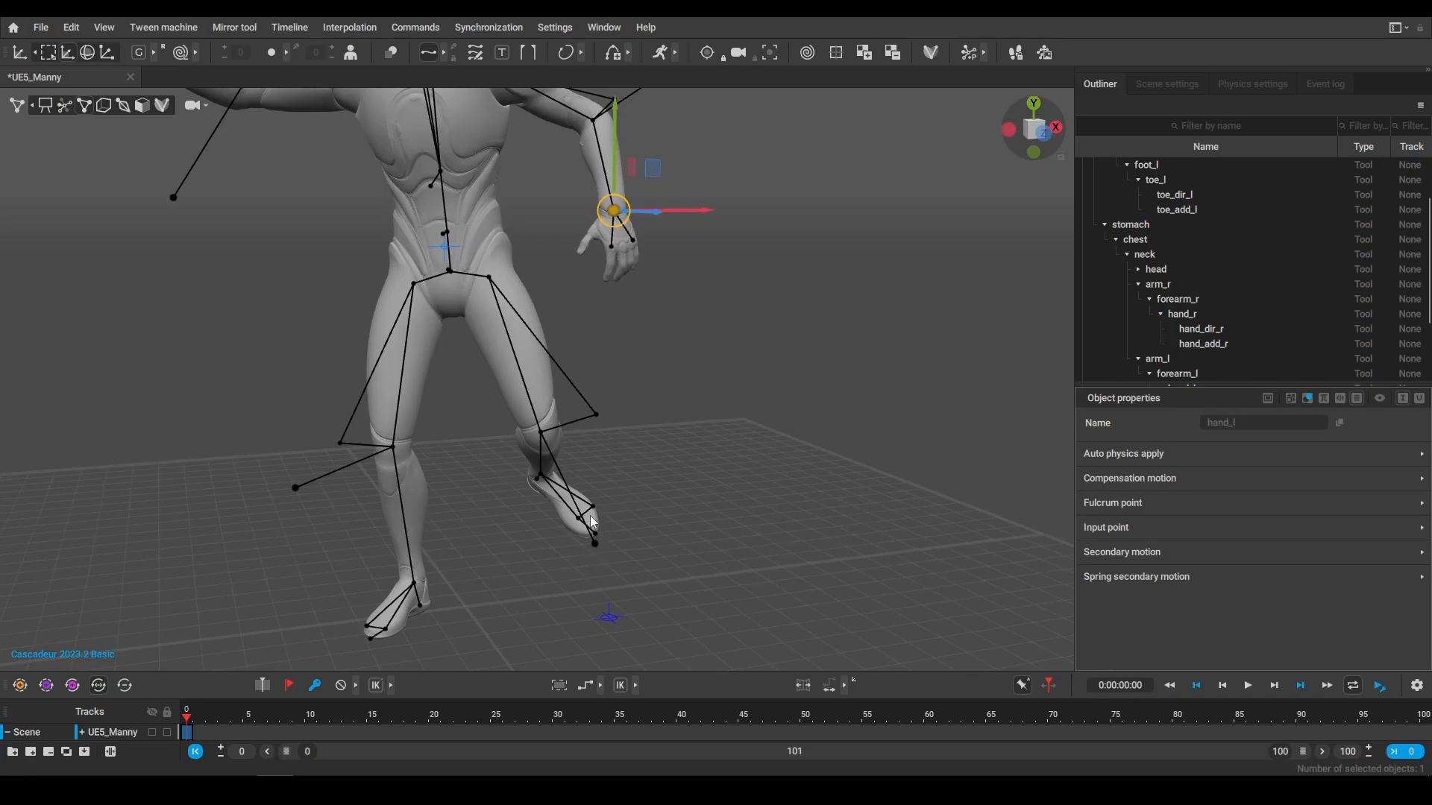
pyautogui.keyDown('alt'); pyautogui.moveTo(672, 422); pyautogui.dragTo(424, 324, button='right'); pyautogui.keyUp('alt')
pyautogui.keyDown('alt'); pyautogui.moveTo(423, 324); pyautogui.dragTo(450, 352); pyautogui.keyUp('alt')
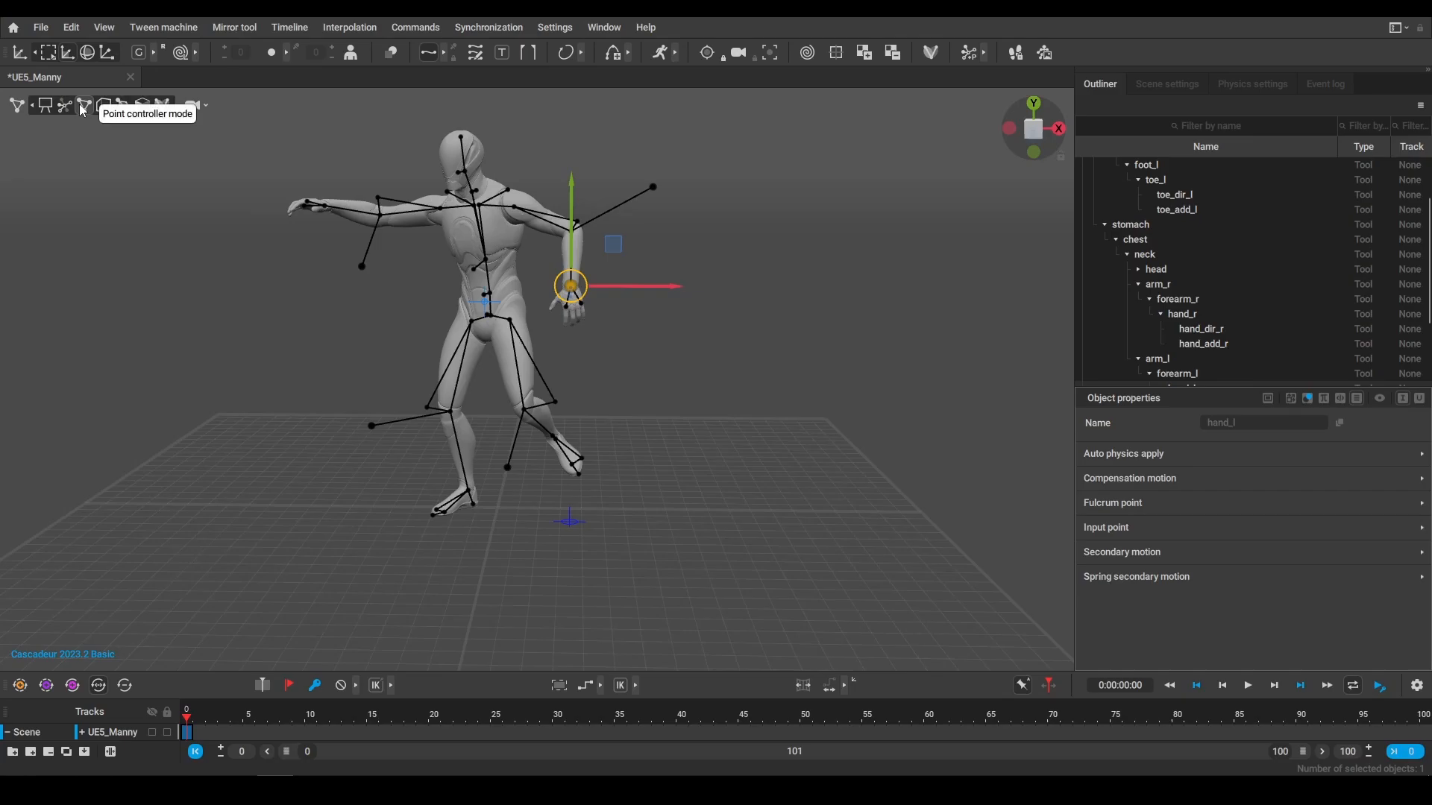
# Try moving the foot_MainPoint_l point on the left ankle and undo the move
pyautogui.keyDown('alt'); pyautogui.moveTo(562, 428); pyautogui.dragTo(681, 495, button='right'); pyautogui.keyUp('alt')
pyautogui.click(561, 468)
pyautogui.keyDown('alt'); pyautogui.moveTo(707, 517); pyautogui.dragTo(628, 543); pyautogui.keyUp('alt')
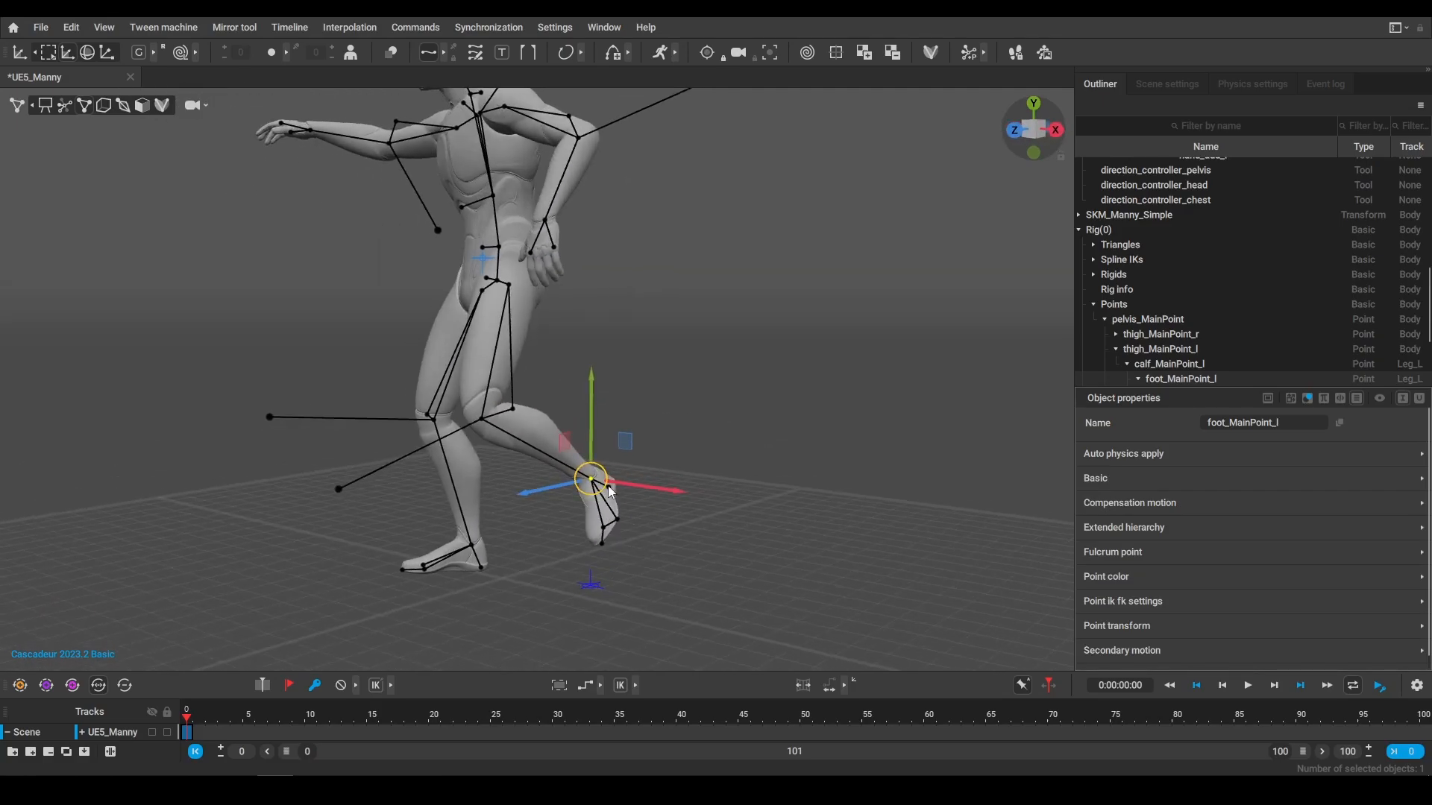
pyautogui.moveTo(595, 481)
pyautogui.mouseDown()
pyautogui.moveTo(576, 470)
pyautogui.moveTo(597, 477)
pyautogui.moveTo(588, 462)
pyautogui.mouseUp()
pyautogui.hotkey('ctrl', 'z')
# Pick hand_MainPoint_l on the left hand and a point on the head to examine the point controllers
pyautogui.keyDown('alt'); pyautogui.moveTo(458, 217); pyautogui.dragTo(564, 231); pyautogui.keyUp('alt')
pyautogui.click(581, 240)
pyautogui.keyDown('alt'); pyautogui.moveTo(489, 307); pyautogui.dragTo(540, 452, button='middle'); pyautogui.keyUp('alt')
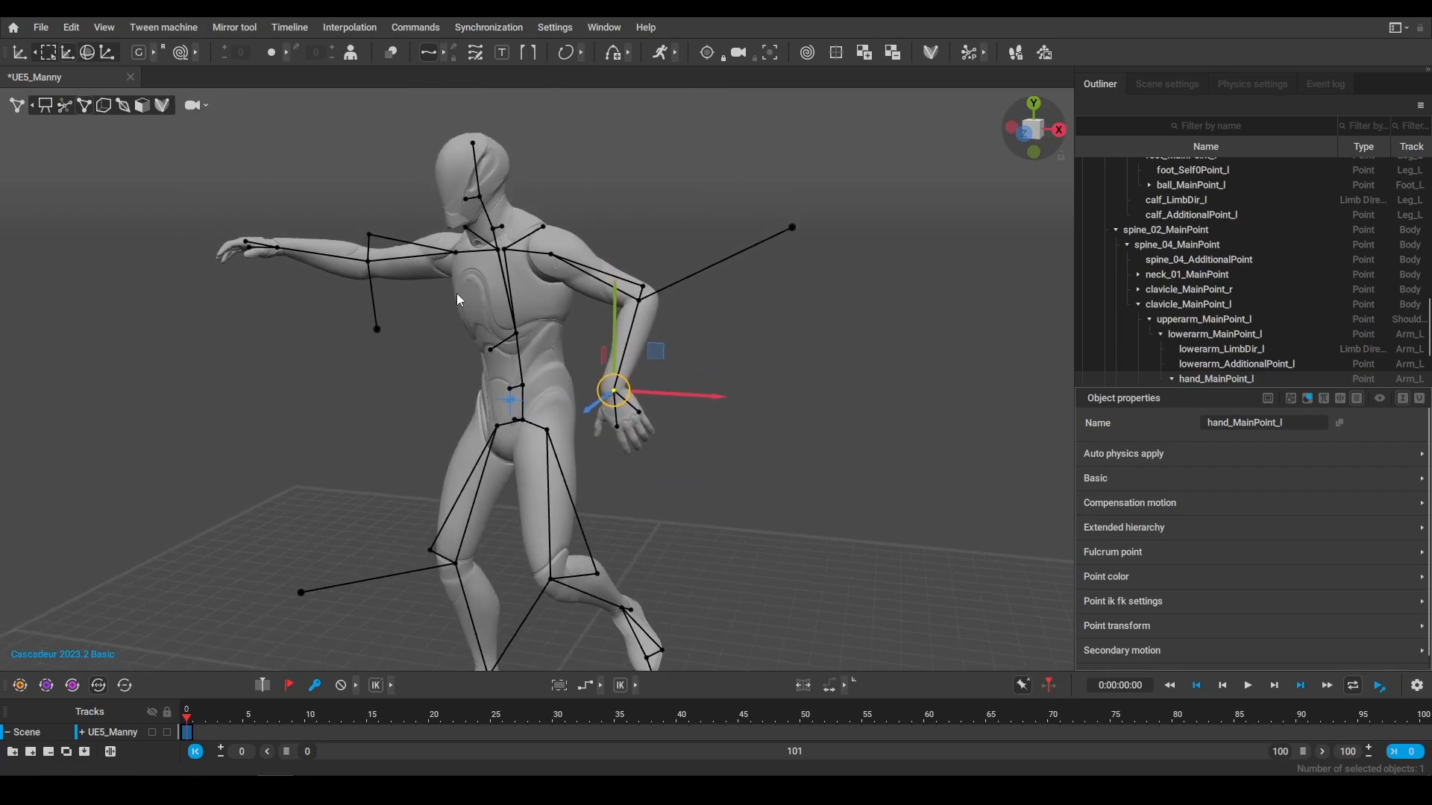
pyautogui.click(479, 198)
pyautogui.keyDown('alt'); pyautogui.moveTo(419, 244); pyautogui.dragTo(511, 248); pyautogui.keyUp('alt')
# Show the skeleton joints and then the mesh wireframe, and clear the selection
pyautogui.click(83, 106)
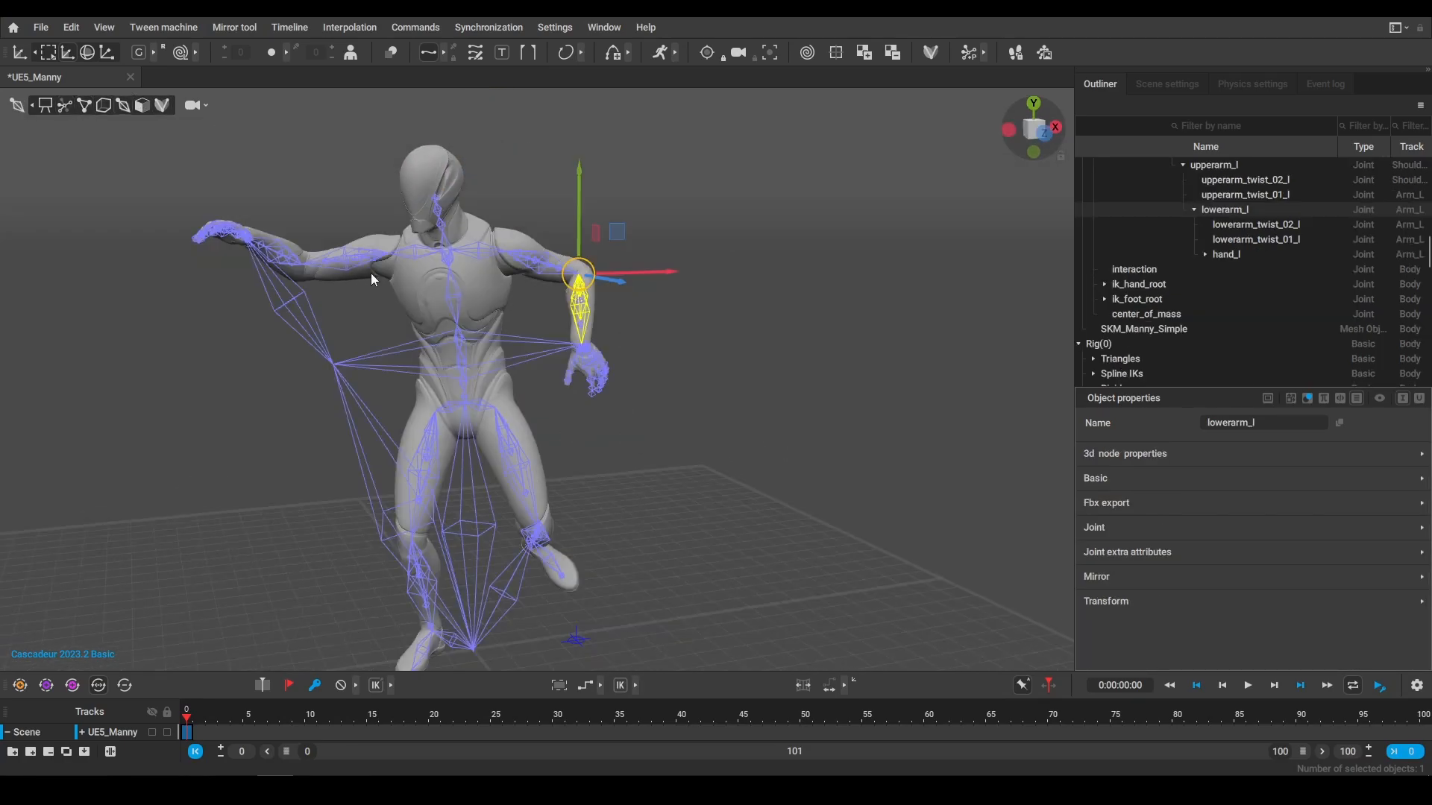
pyautogui.click(141, 107)
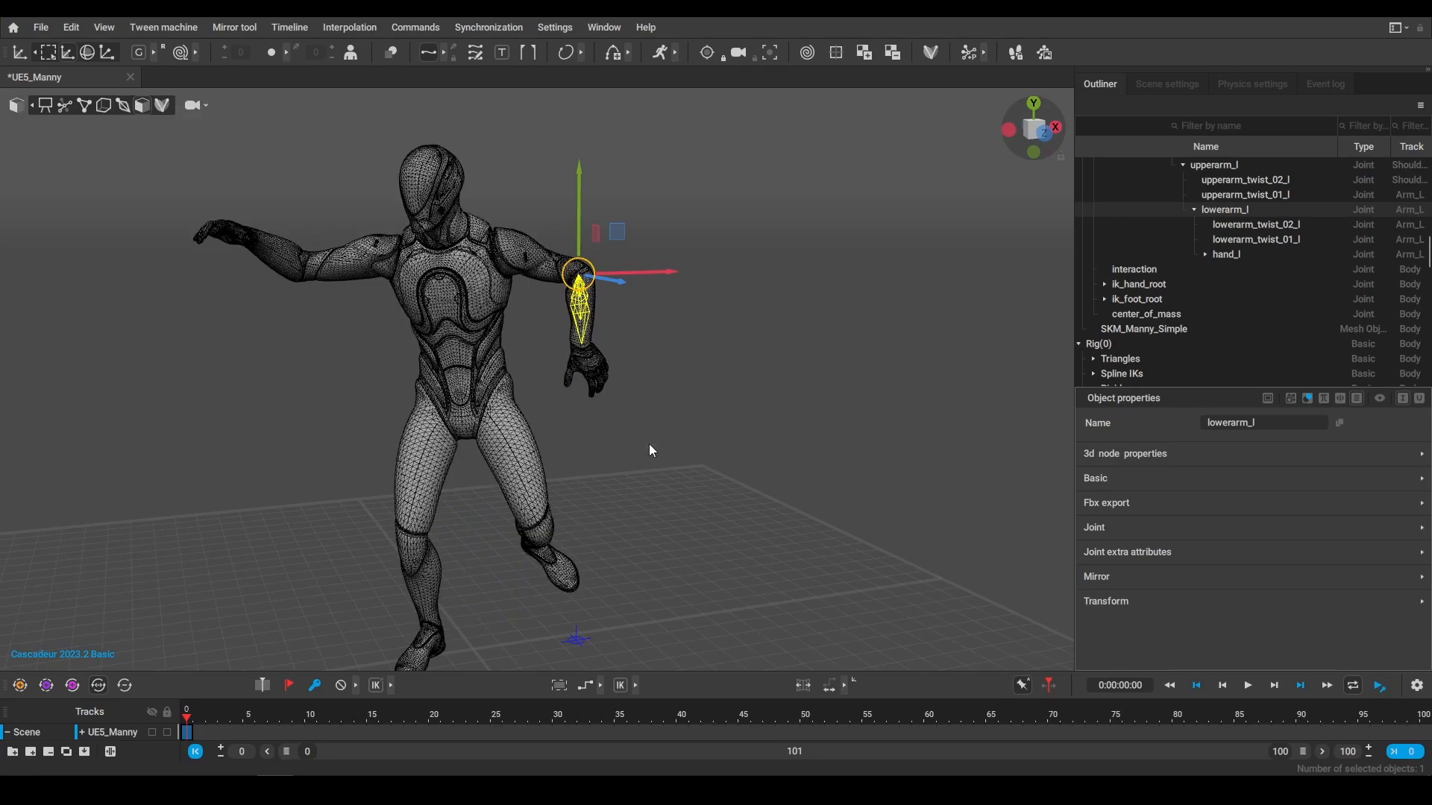
pyautogui.keyDown('alt'); pyautogui.moveTo(649, 444); pyautogui.dragTo(178, 245); pyautogui.keyUp('alt')
pyautogui.click(178, 245)
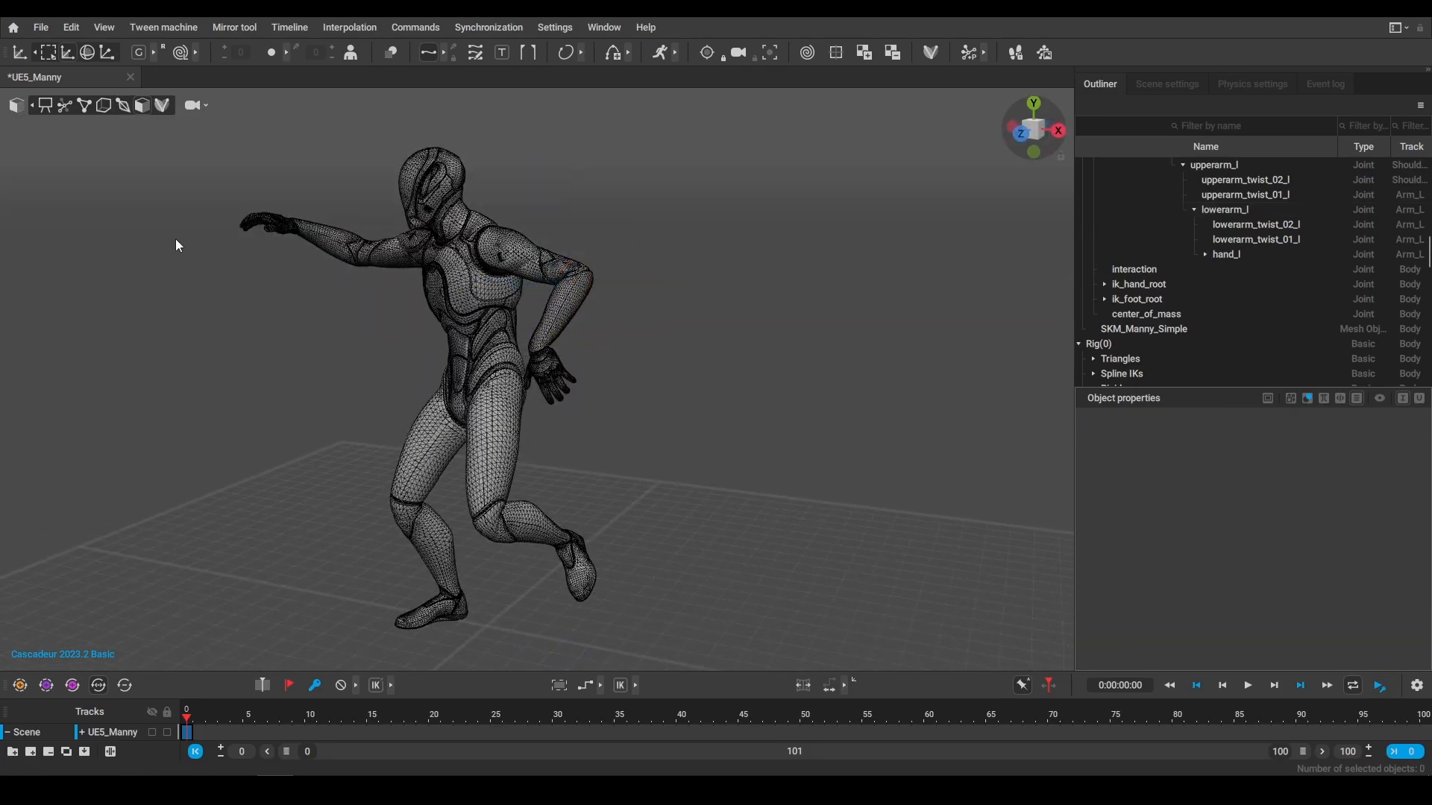
# Display all rig elements together and examine the rigid bodies, points and joints around the body and left hand
pyautogui.click(163, 105)
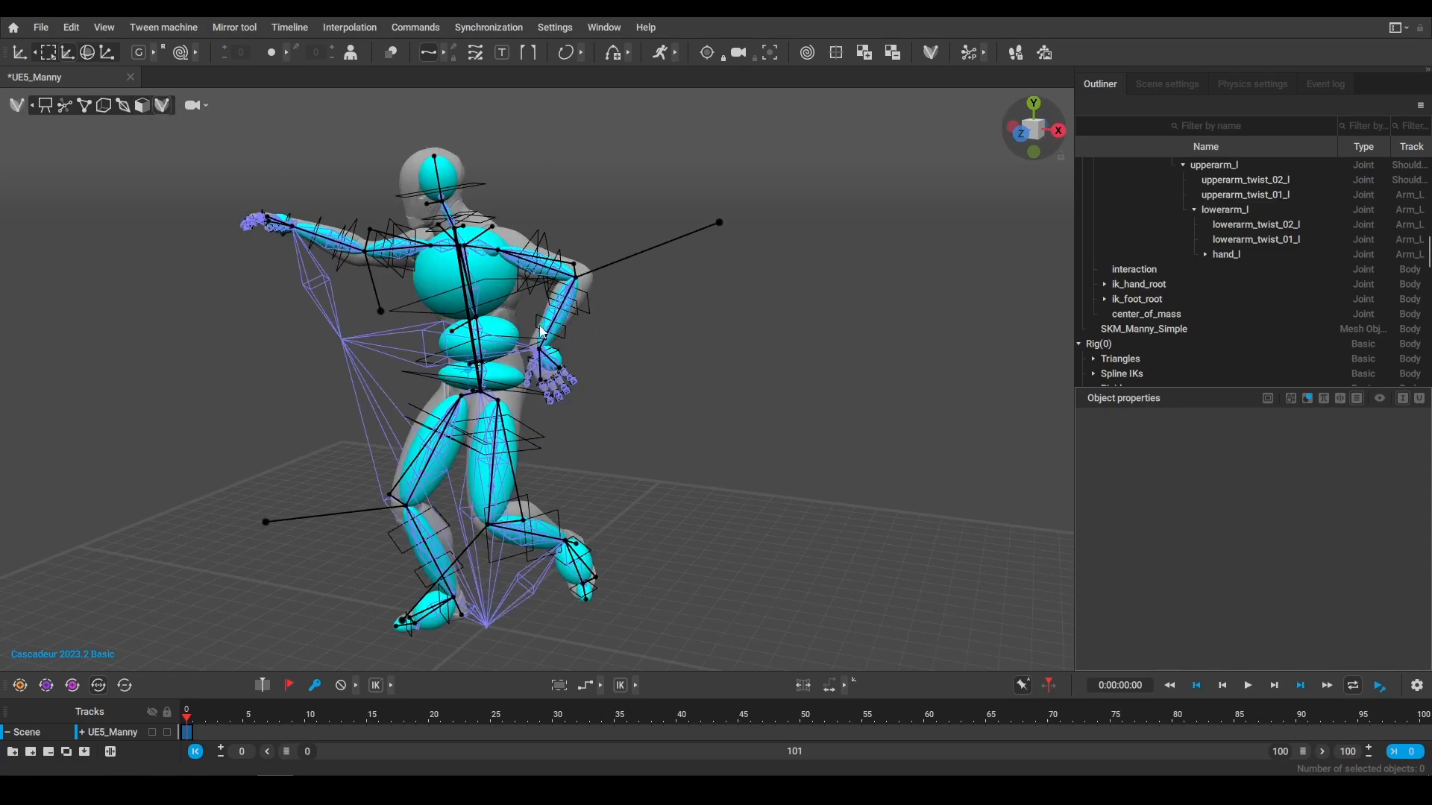
pyautogui.keyDown('alt'); pyautogui.moveTo(601, 396); pyautogui.dragTo(564, 406); pyautogui.keyUp('alt')
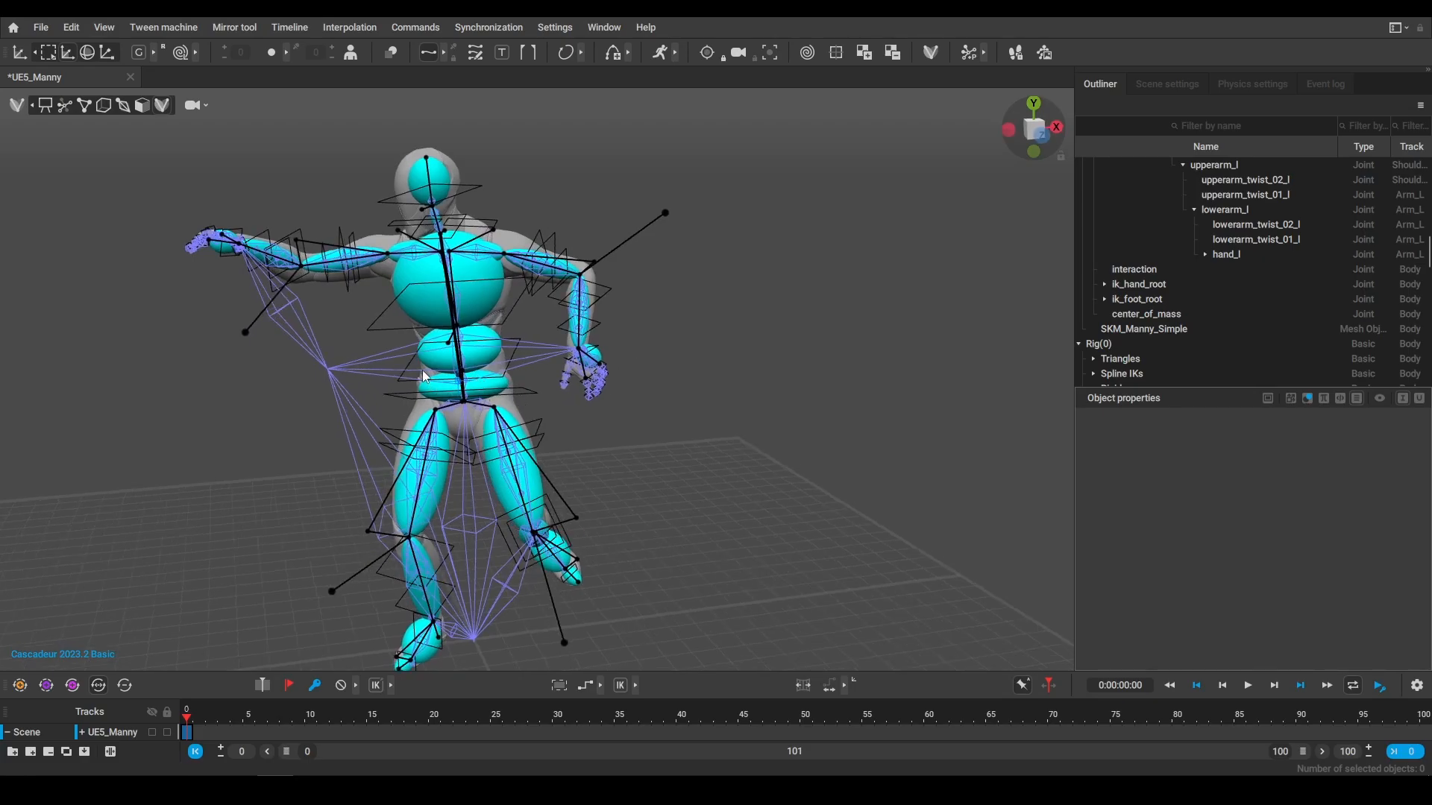
pyautogui.keyDown('alt'); pyautogui.moveTo(653, 358); pyautogui.dragTo(649, 223); pyautogui.keyUp('alt')
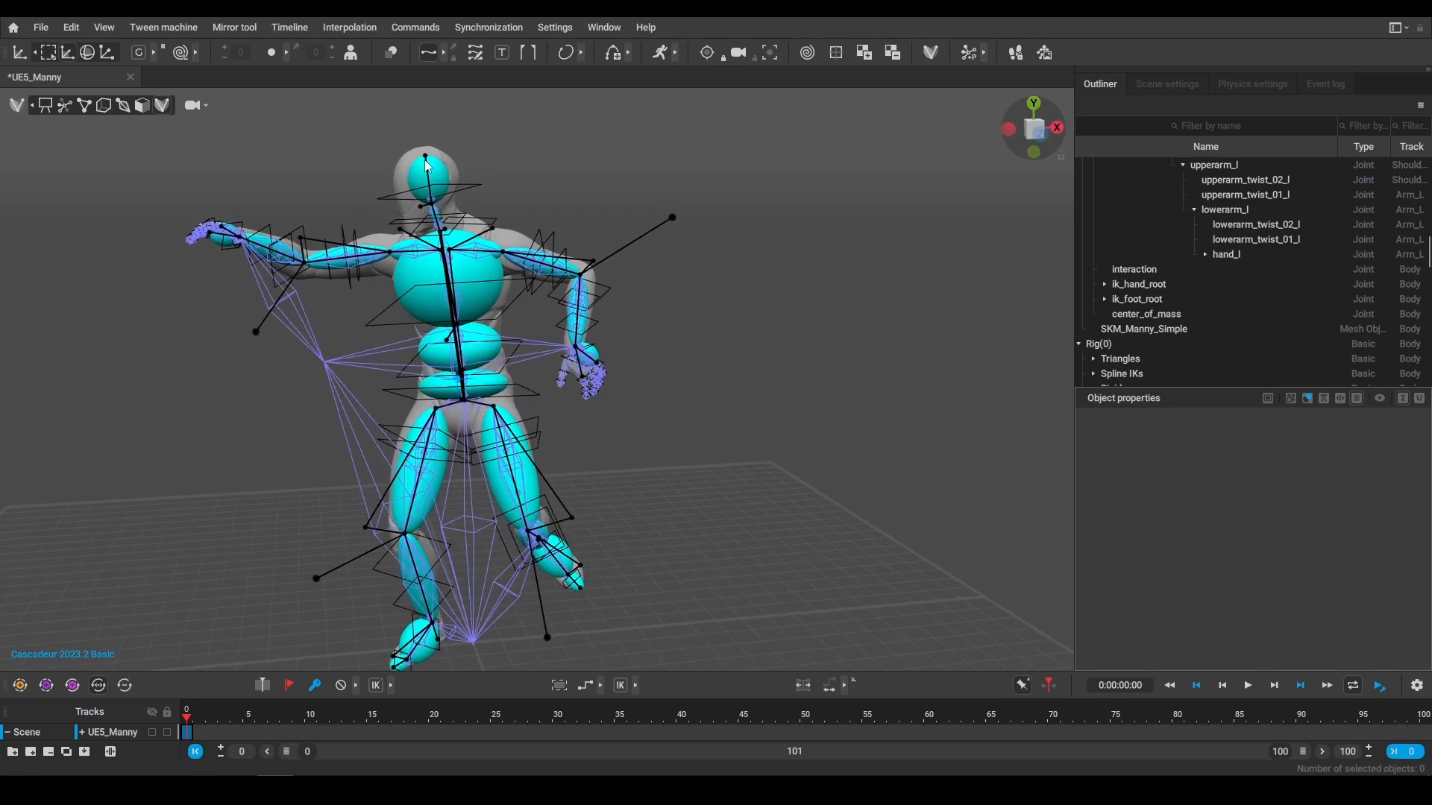
pyautogui.keyDown('alt'); pyautogui.moveTo(475, 328); pyautogui.dragTo(991, 542, button='right'); pyautogui.keyUp('alt')
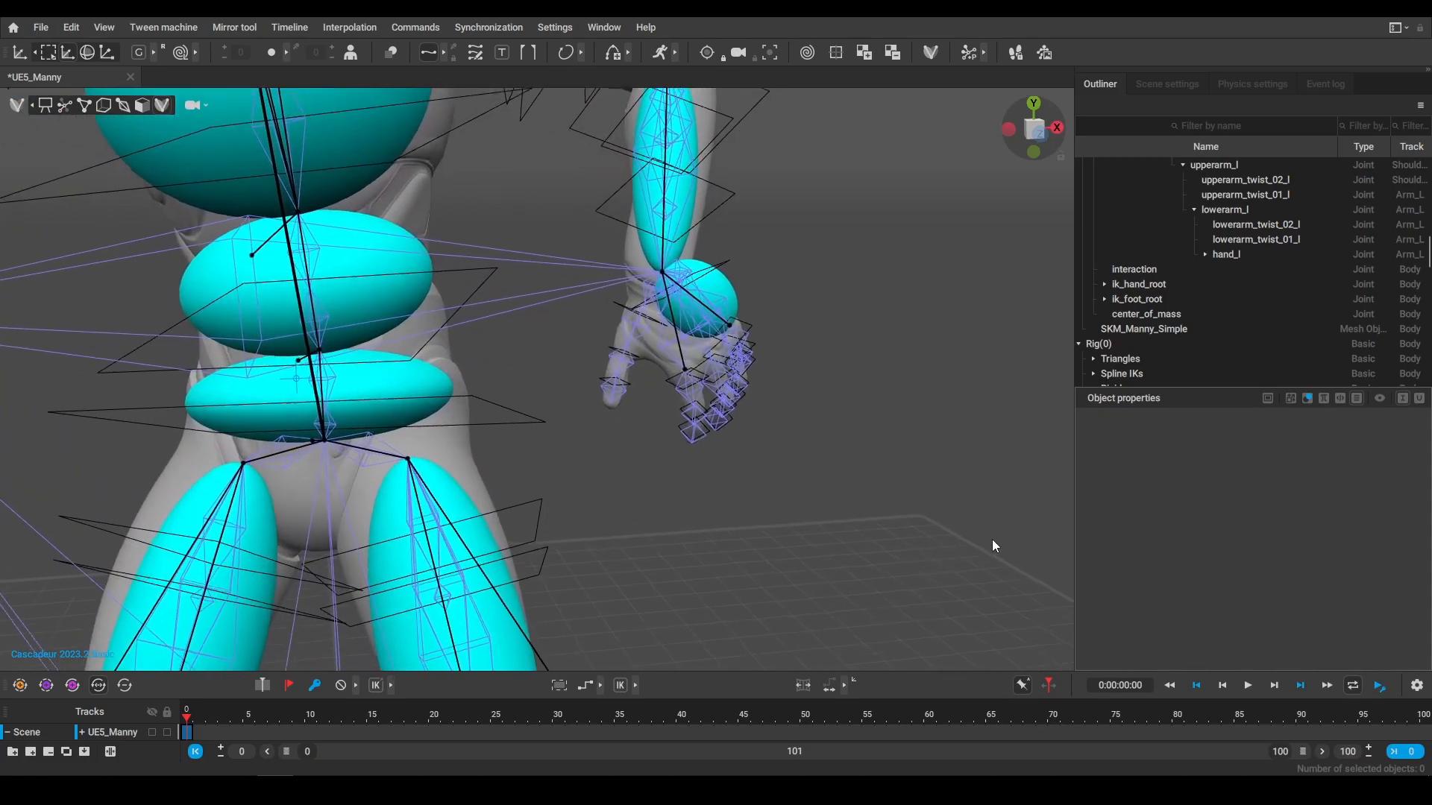
pyautogui.keyDown('alt'); pyautogui.moveTo(656, 325); pyautogui.dragTo(71, 136, button='right'); pyautogui.keyUp('alt')
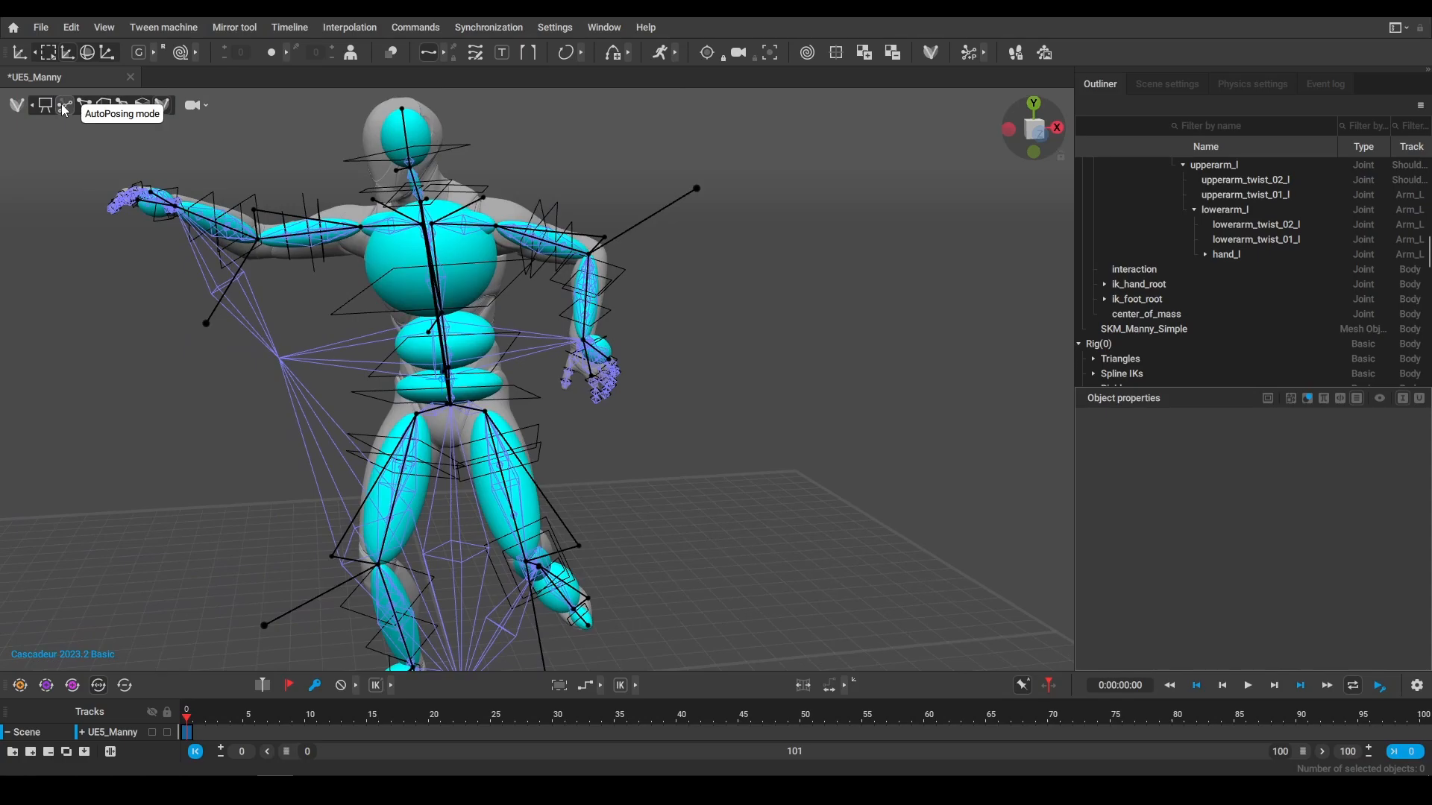
# Hide all rig elements and view the plain posed character
pyautogui.click(48, 106)
pyautogui.keyDown('alt'); pyautogui.moveTo(617, 364); pyautogui.dragTo(475, 393, button='right'); pyautogui.keyUp('alt')
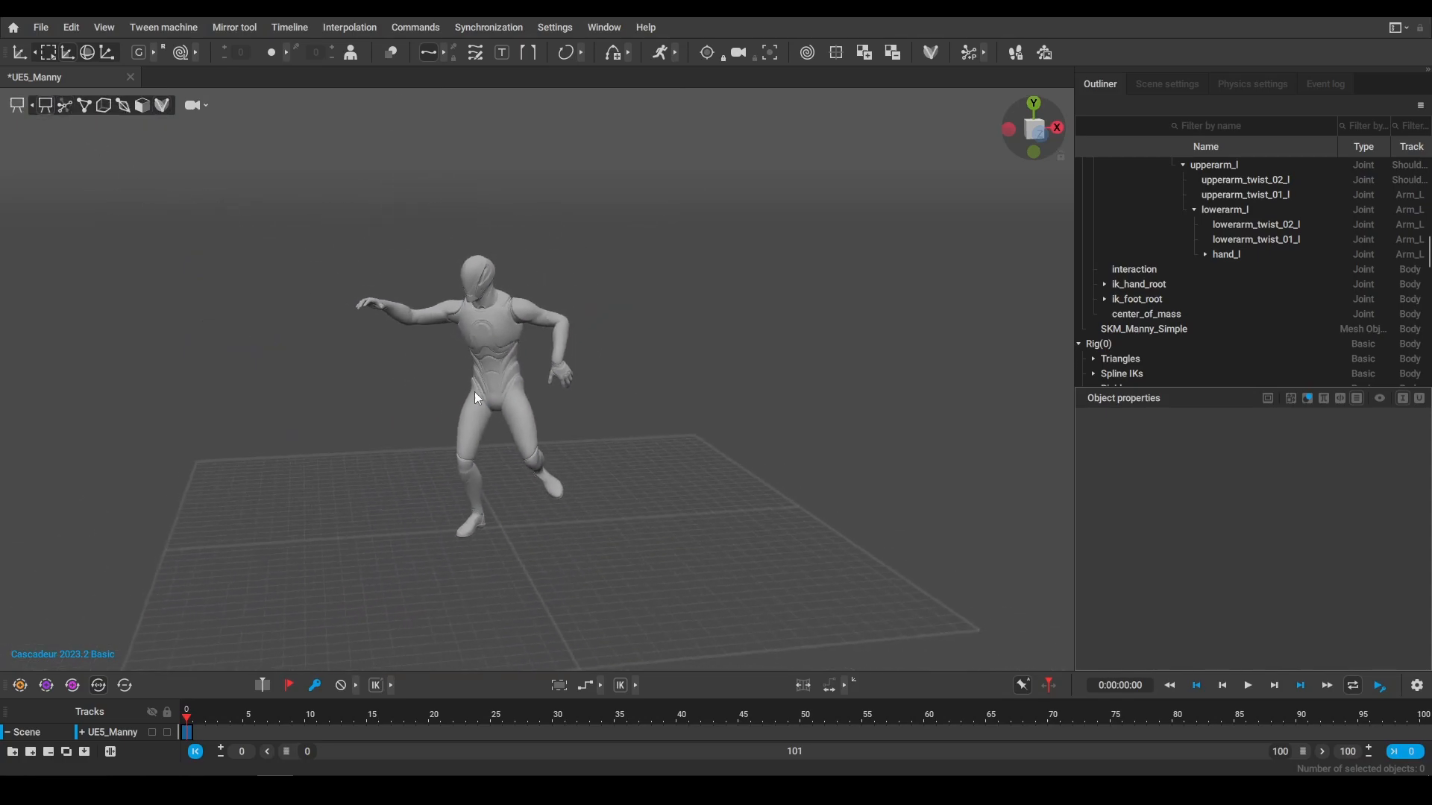
pyautogui.keyDown('alt'); pyautogui.moveTo(475, 393); pyautogui.dragTo(413, 370); pyautogui.keyUp('alt')
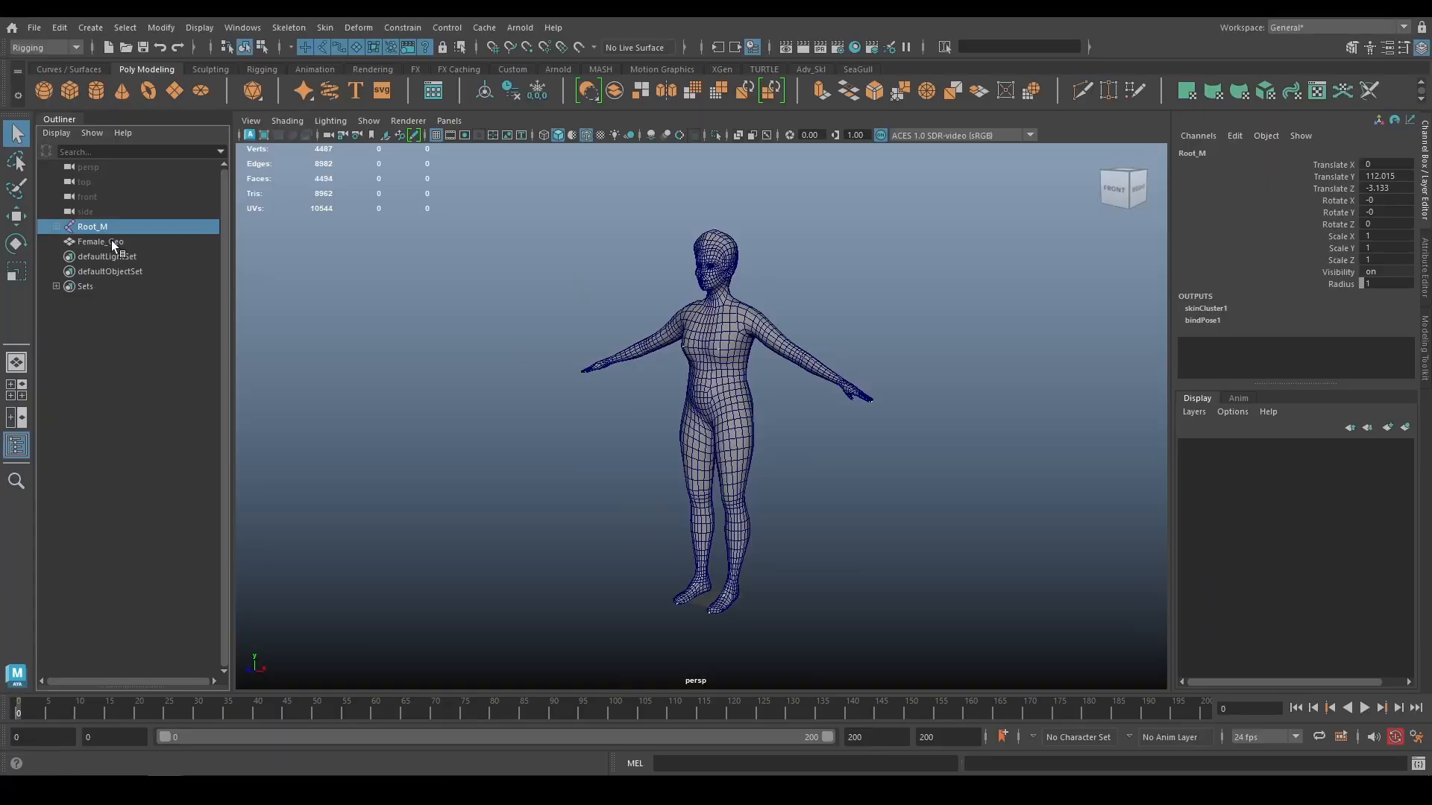
# In Maya, expand the Root_M hierarchy, try rotating Spine1_M in wireframe display, and undo the rotation
pyautogui.keyDown('shift'); pyautogui.click(59, 228); pyautogui.keyUp('shift')
pyautogui.click(100, 242)
pyautogui.press('e')
pyautogui.press('4')
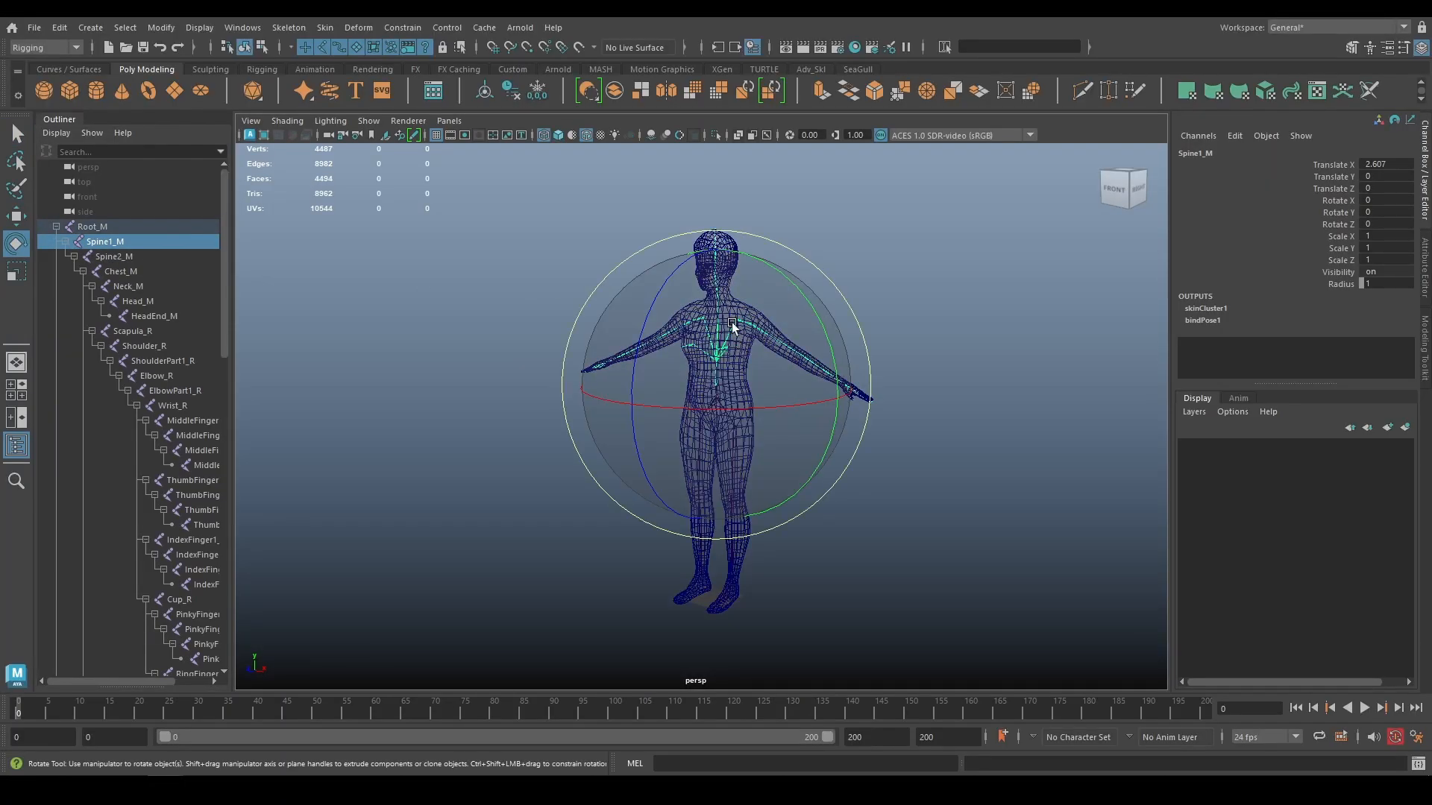
pyautogui.moveTo(732, 328)
pyautogui.mouseDown()
pyautogui.moveTo(707, 315)
pyautogui.moveTo(746, 335)
pyautogui.mouseUp()
pyautogui.hotkey('ctrl', 'z')
# Collapse the Root_M hierarchy and select Root_M together with Female_Geo
pyautogui.click(56, 226)
pyautogui.click(105, 240)
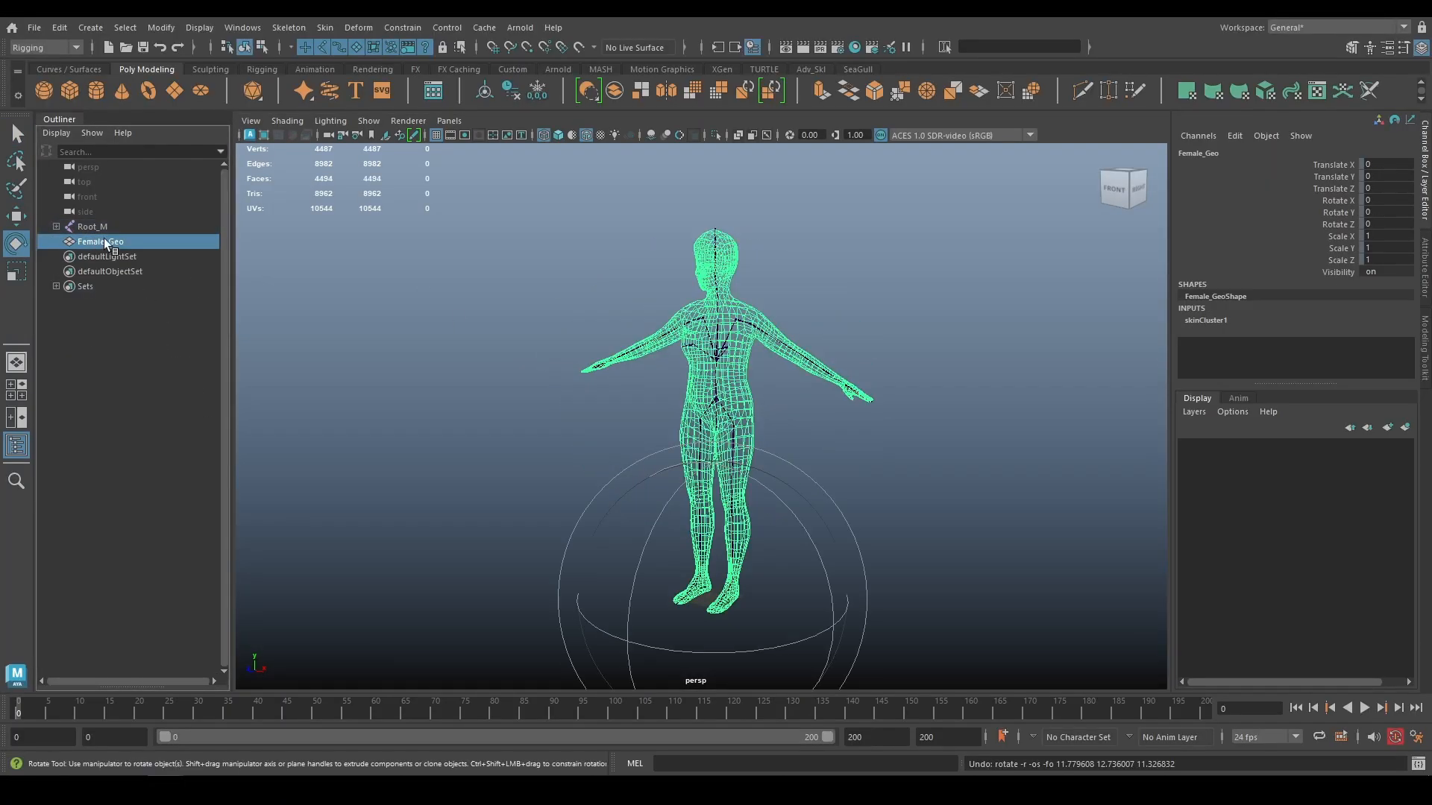
pyautogui.click(104, 230)
pyautogui.keyDown('shift'); pyautogui.click(106, 240); pyautogui.keyUp('shift')
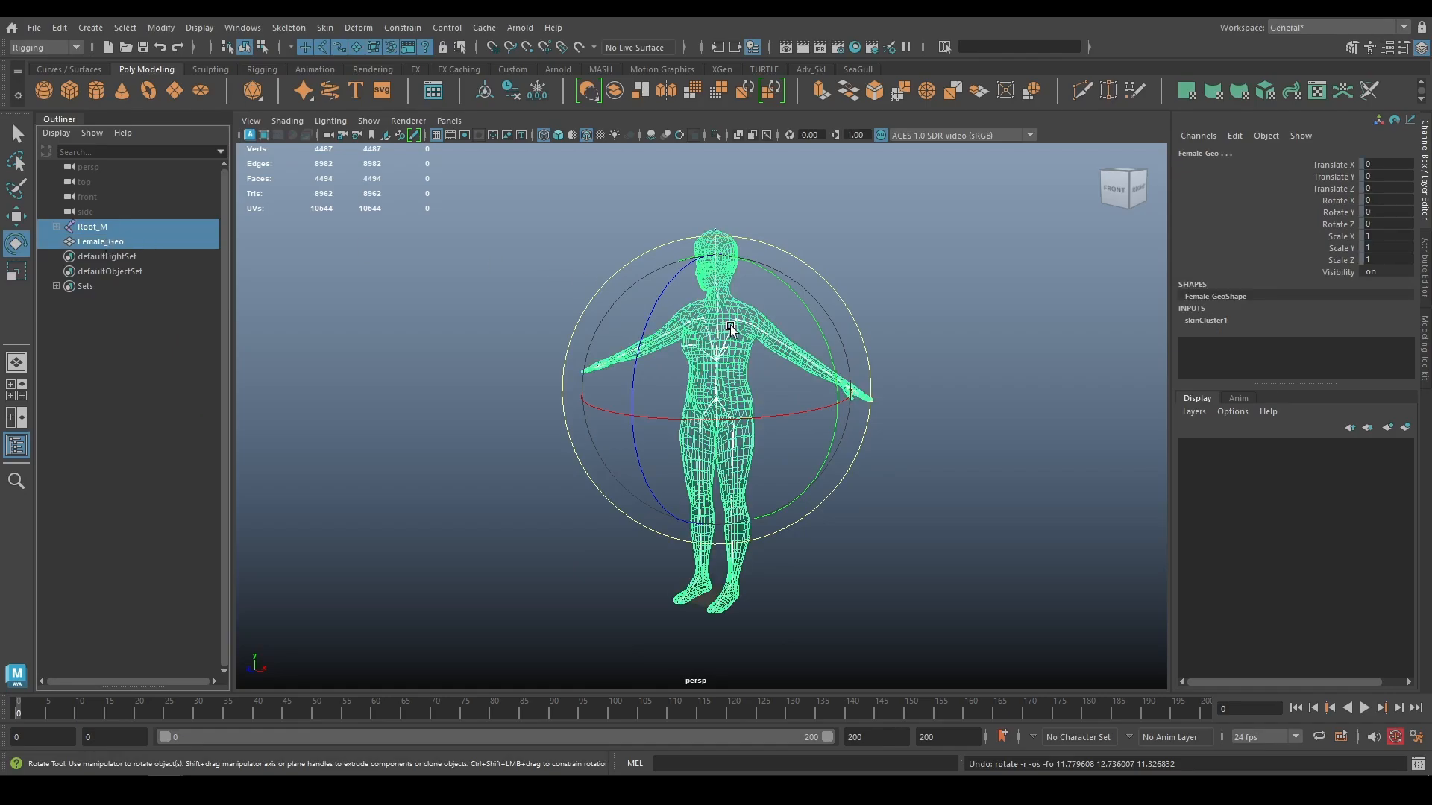
pyautogui.click(115, 229)
pyautogui.keyDown('shift'); pyautogui.click(121, 241); pyautogui.keyUp('shift')
# Export the selected skeleton and mesh as the FBX file Female_01 in the Female folder and dismiss the export warnings
pyautogui.click(36, 28)
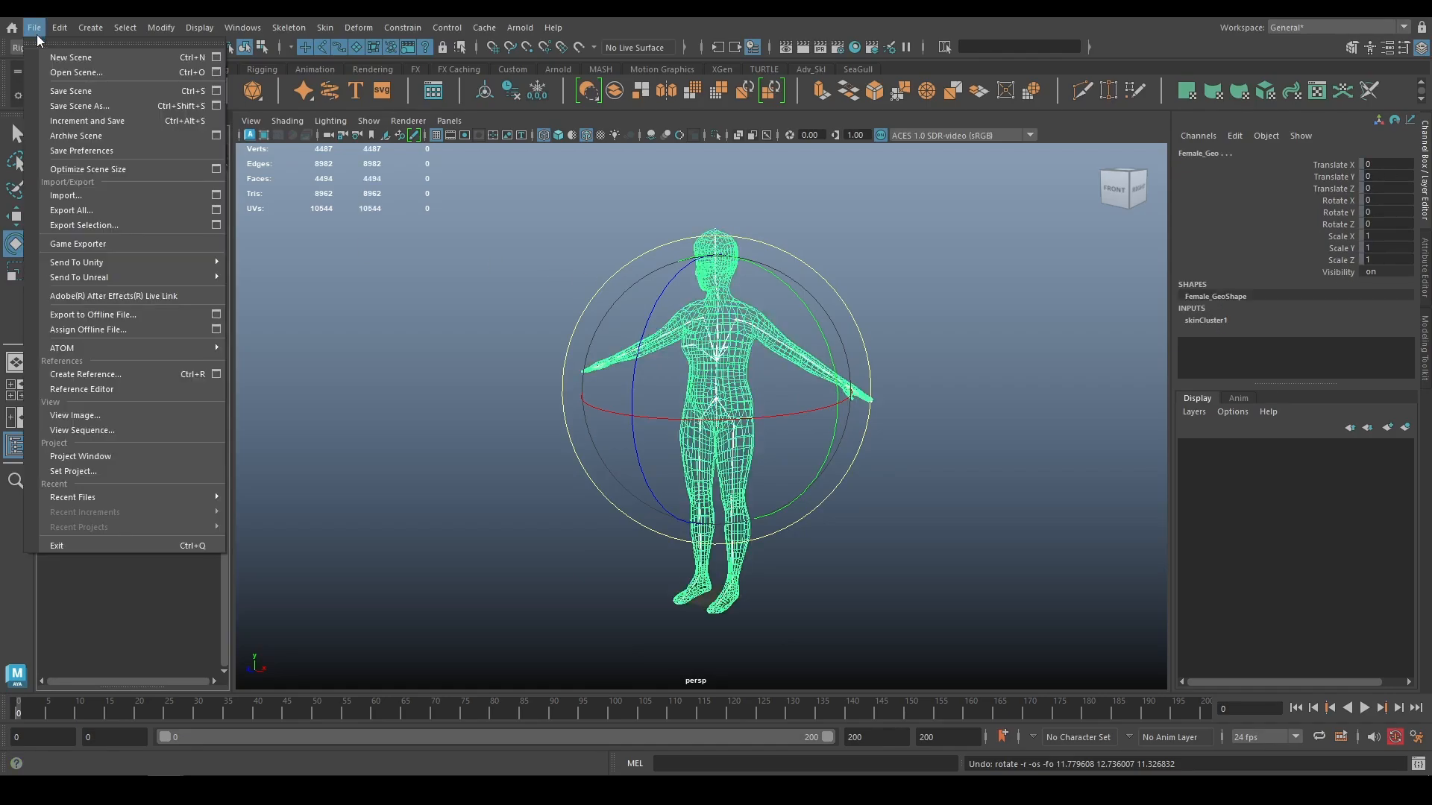
pyautogui.click(215, 224)
pyautogui.click(495, 368)
pyautogui.click(492, 518)
pyautogui.scroll(-5, 556, 494)
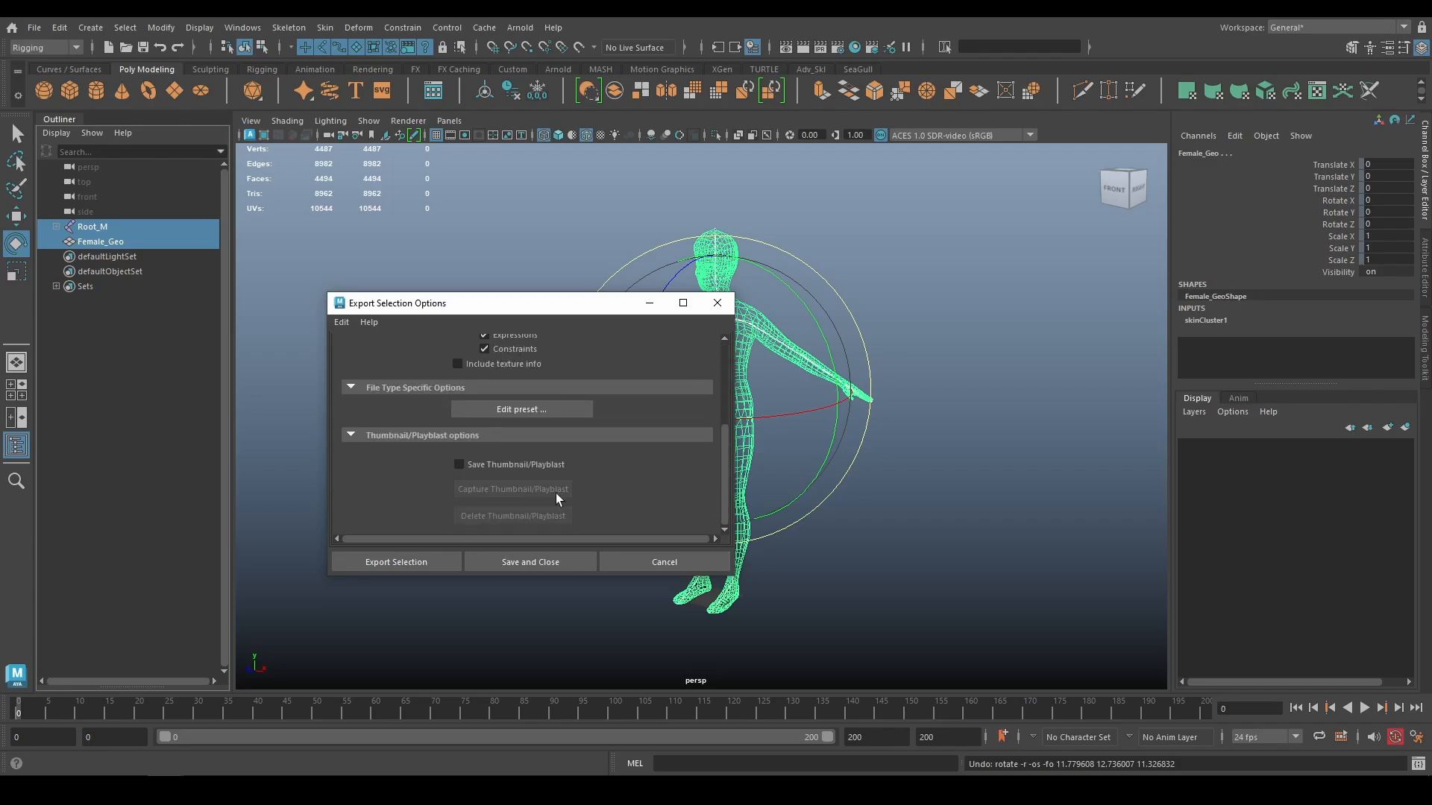
pyautogui.click(418, 561)
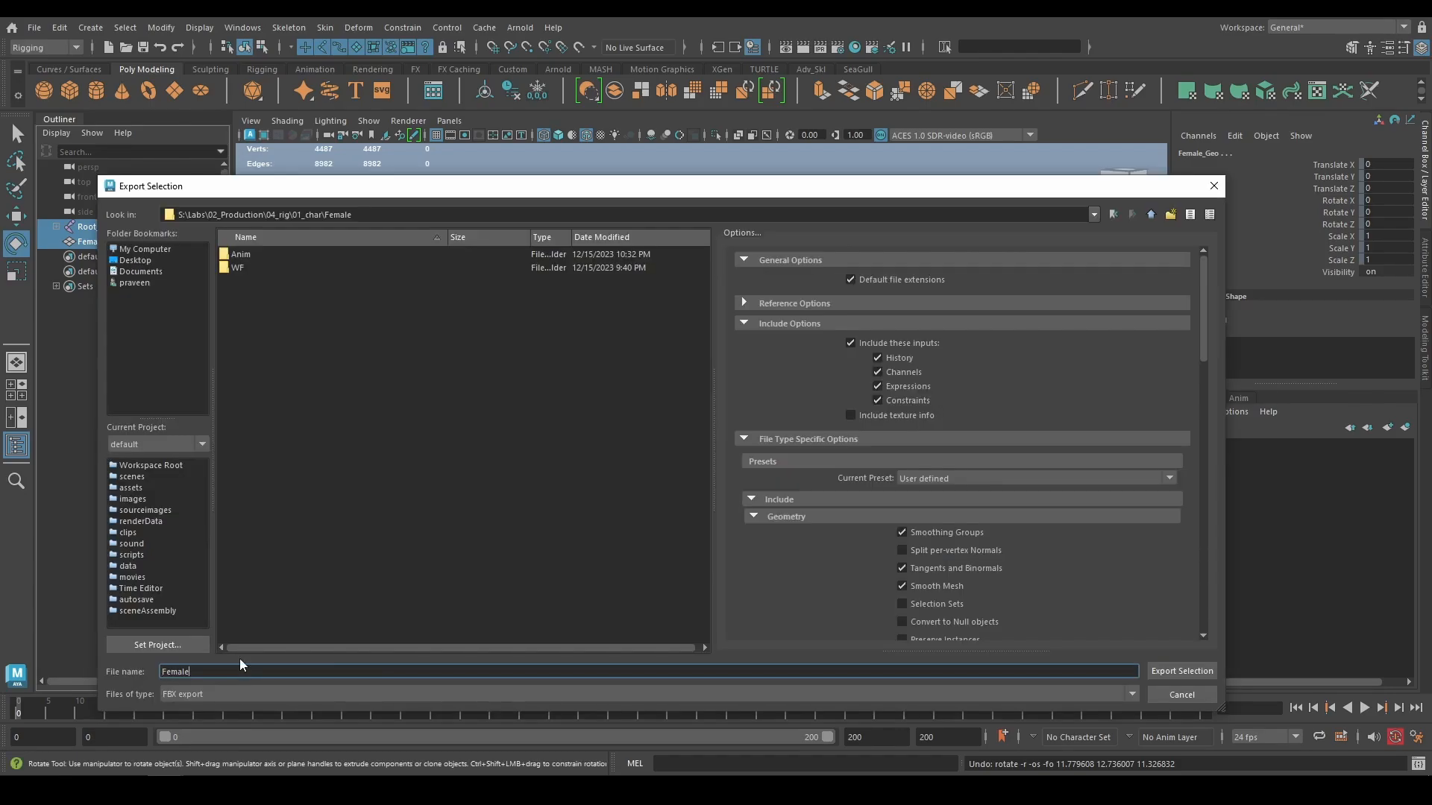
pyautogui.press('Return')
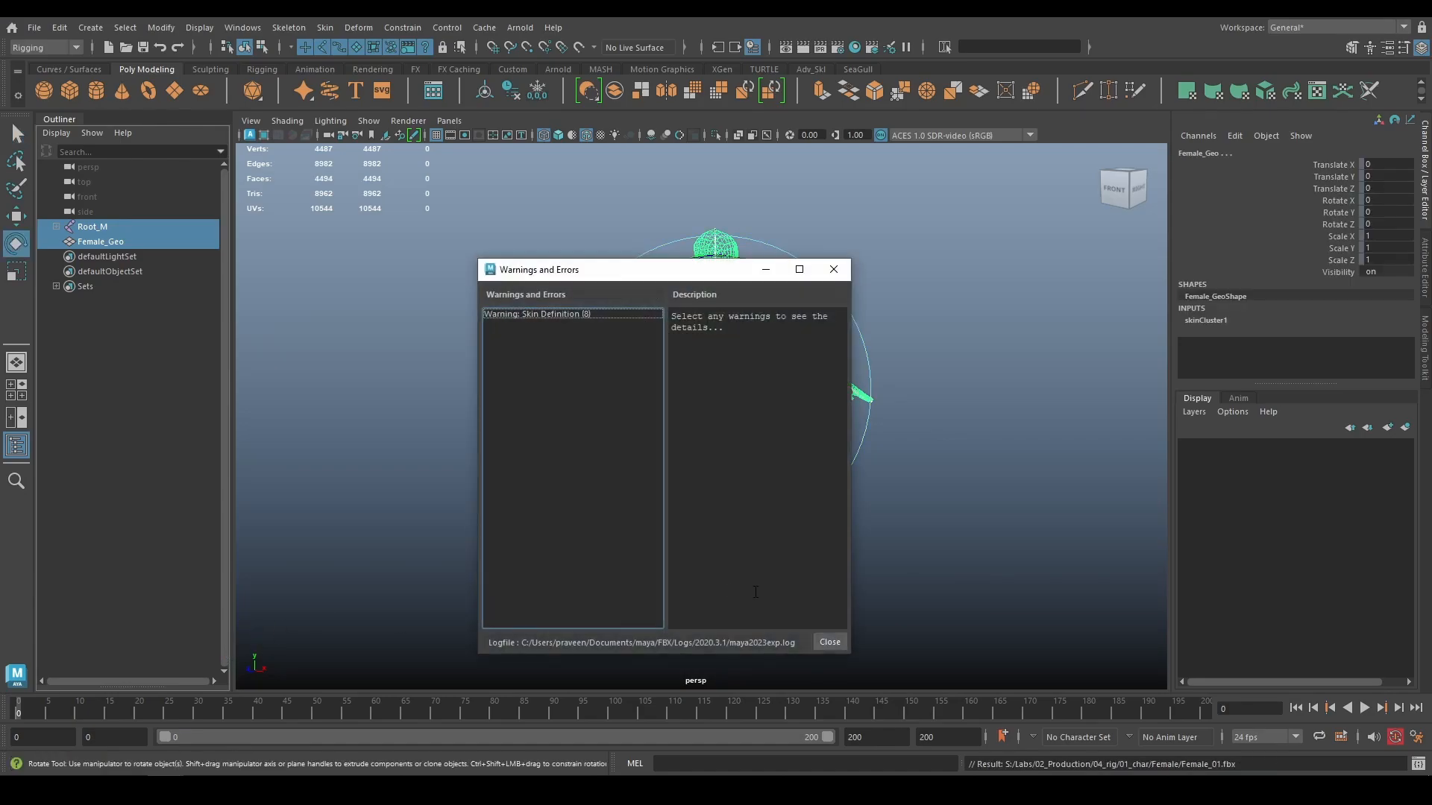
pyautogui.click(829, 642)
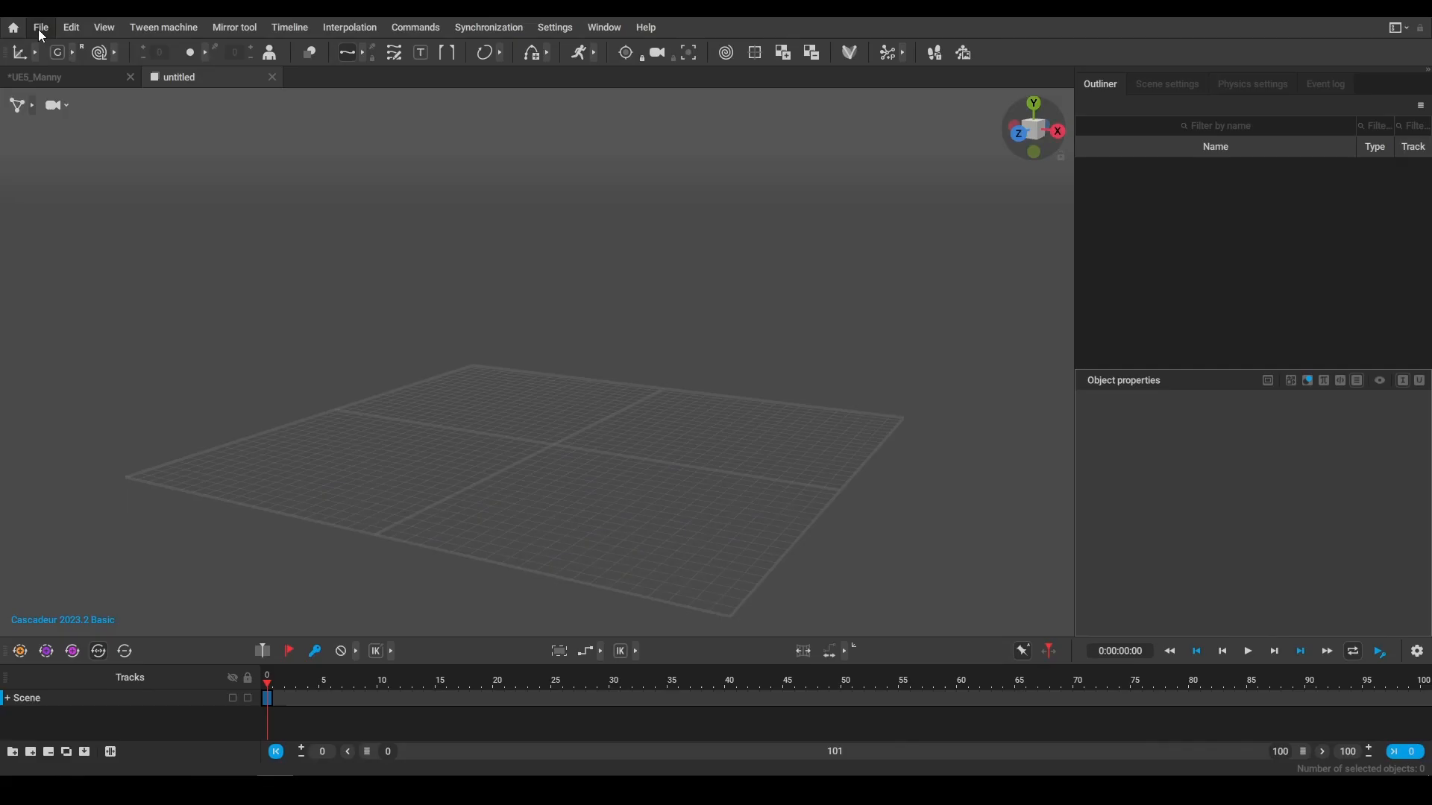
# In Cascadeur, import the Female_01 FBX model into the empty scene and decline entering rig mode
pyautogui.click(39, 32)
pyautogui.moveTo(90, 174)
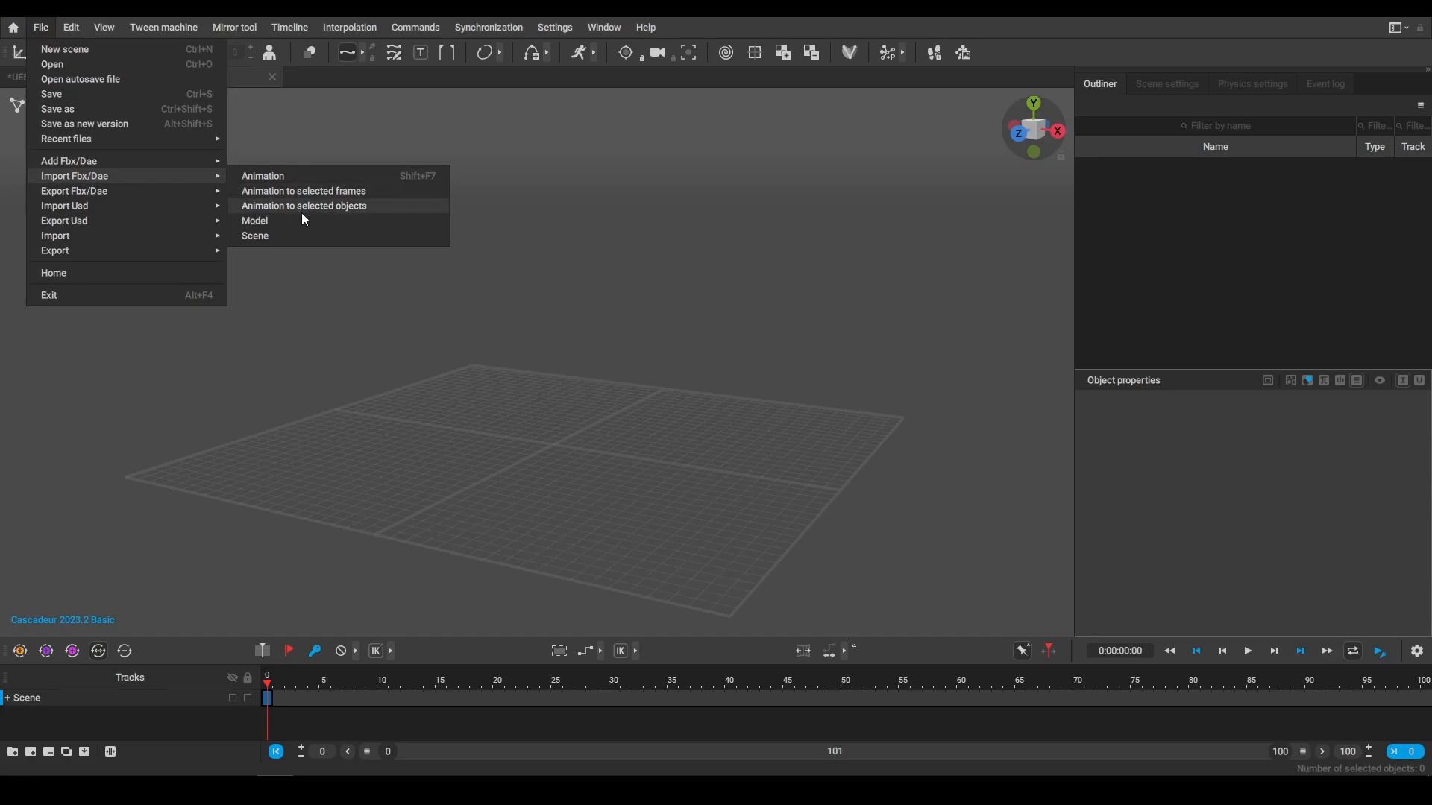
pyautogui.click(255, 220)
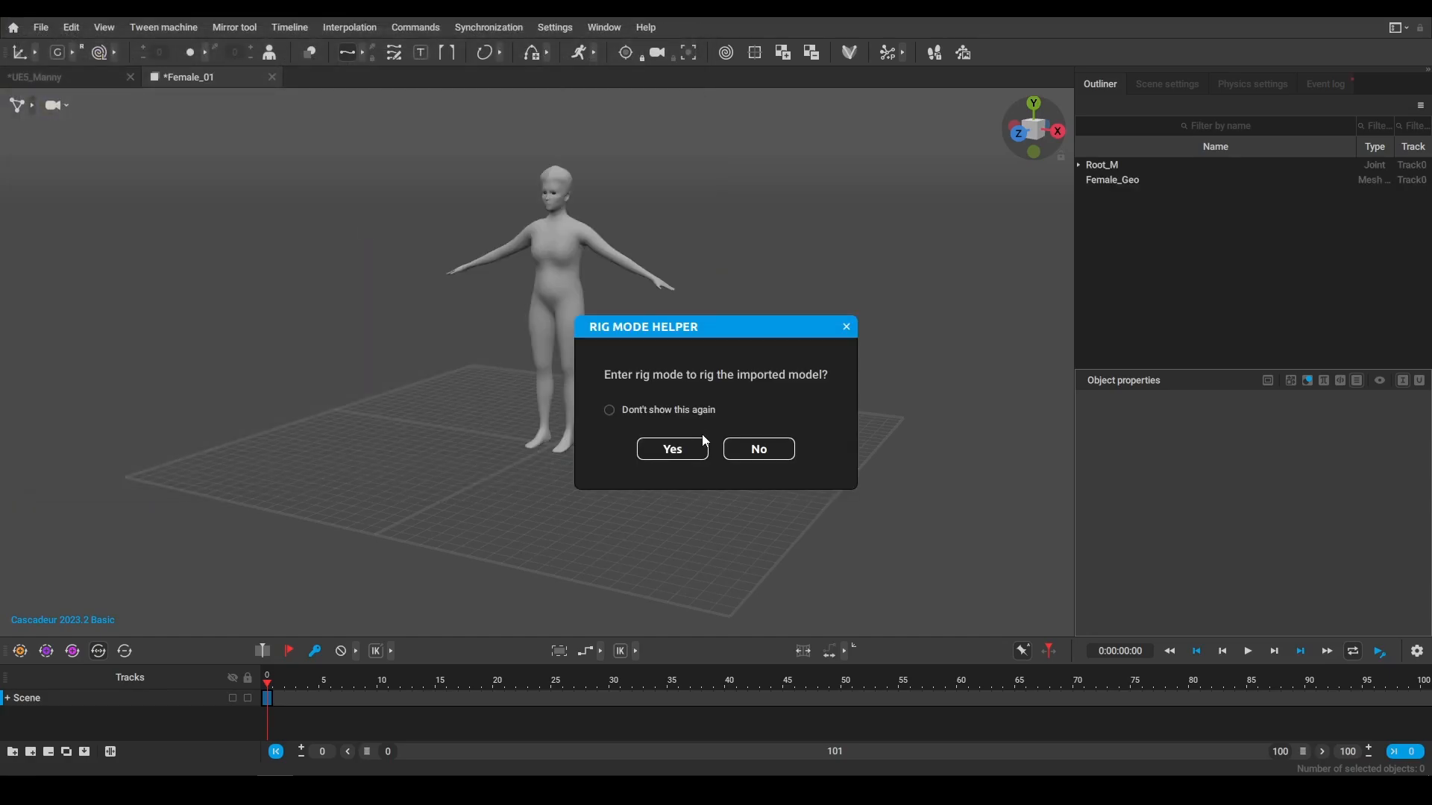
pyautogui.click(736, 454)
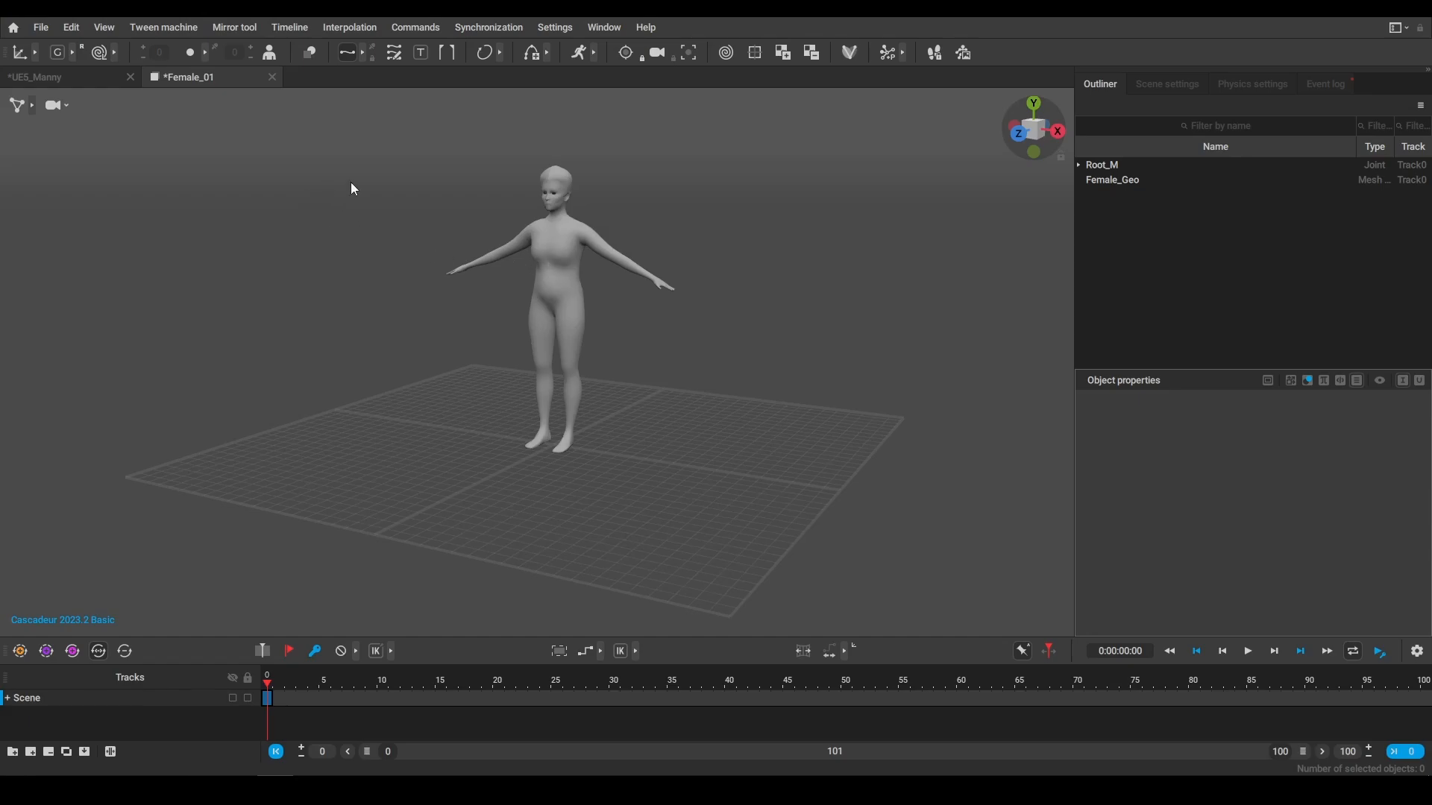
# Display the imported female character in Joint mode to show its skeleton
pyautogui.scroll(4, 504, 216)
pyautogui.keyDown('alt'); pyautogui.moveTo(619, 264); pyautogui.dragTo(628, 349, button='middle'); pyautogui.keyUp('alt')
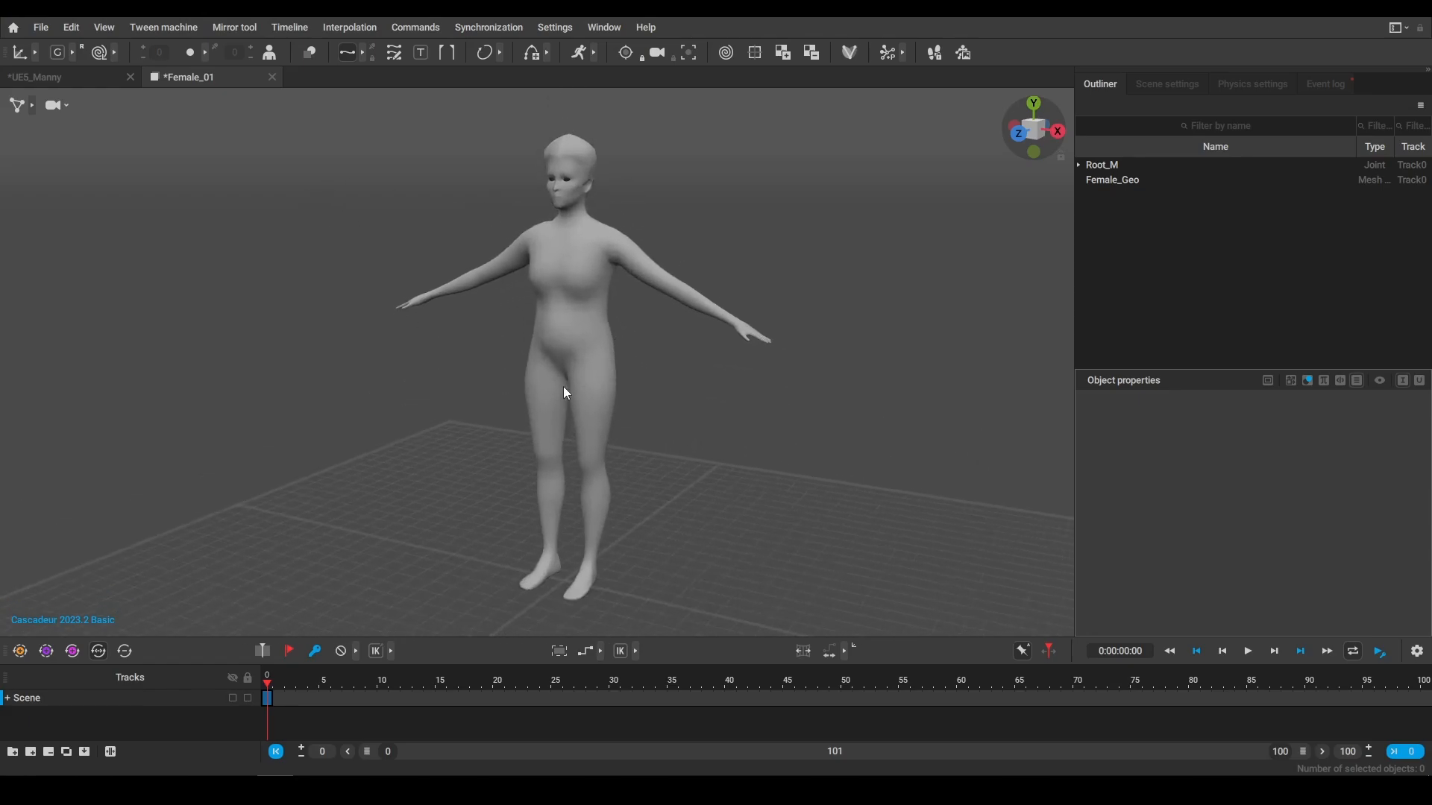
pyautogui.scroll(1, 686, 357)
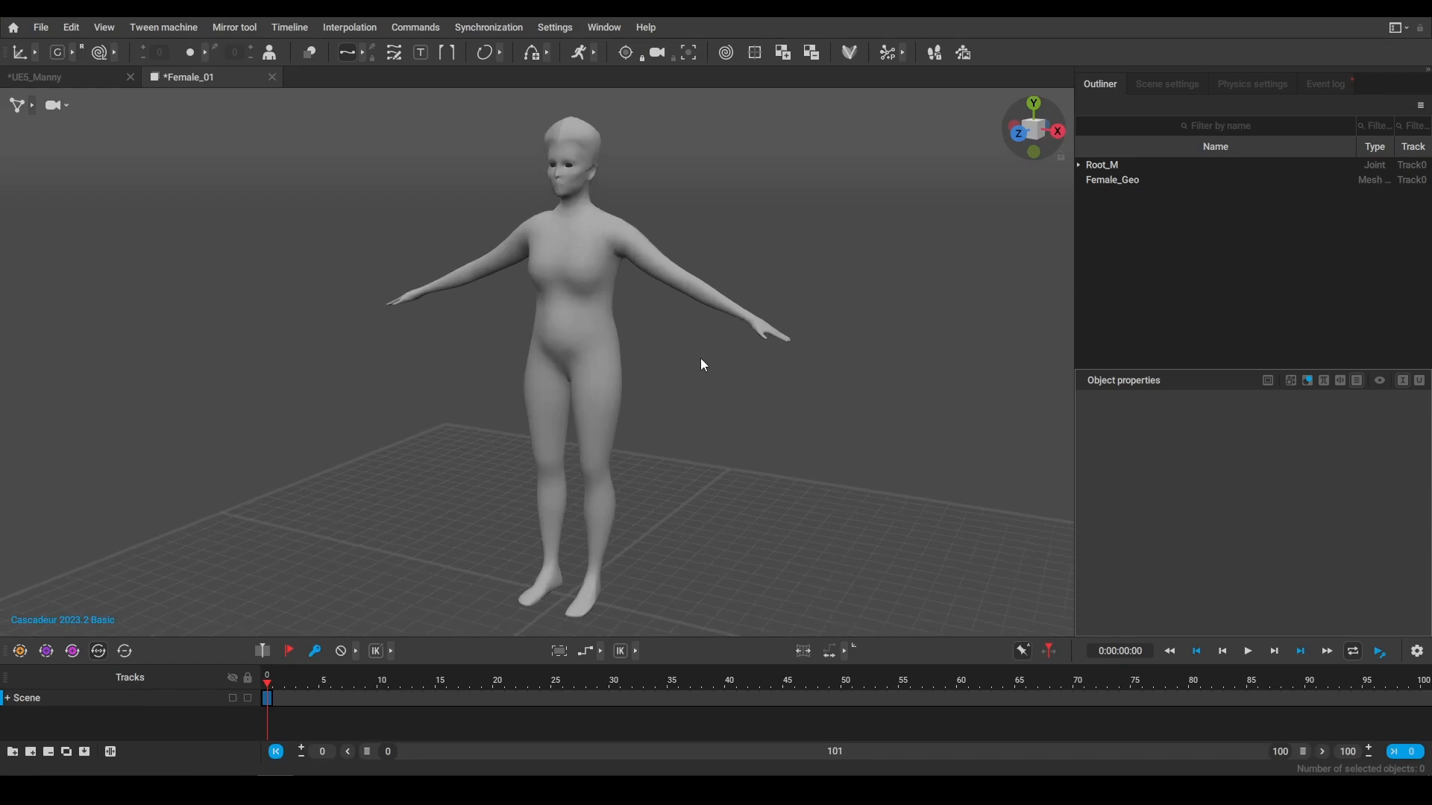
pyautogui.click(33, 106)
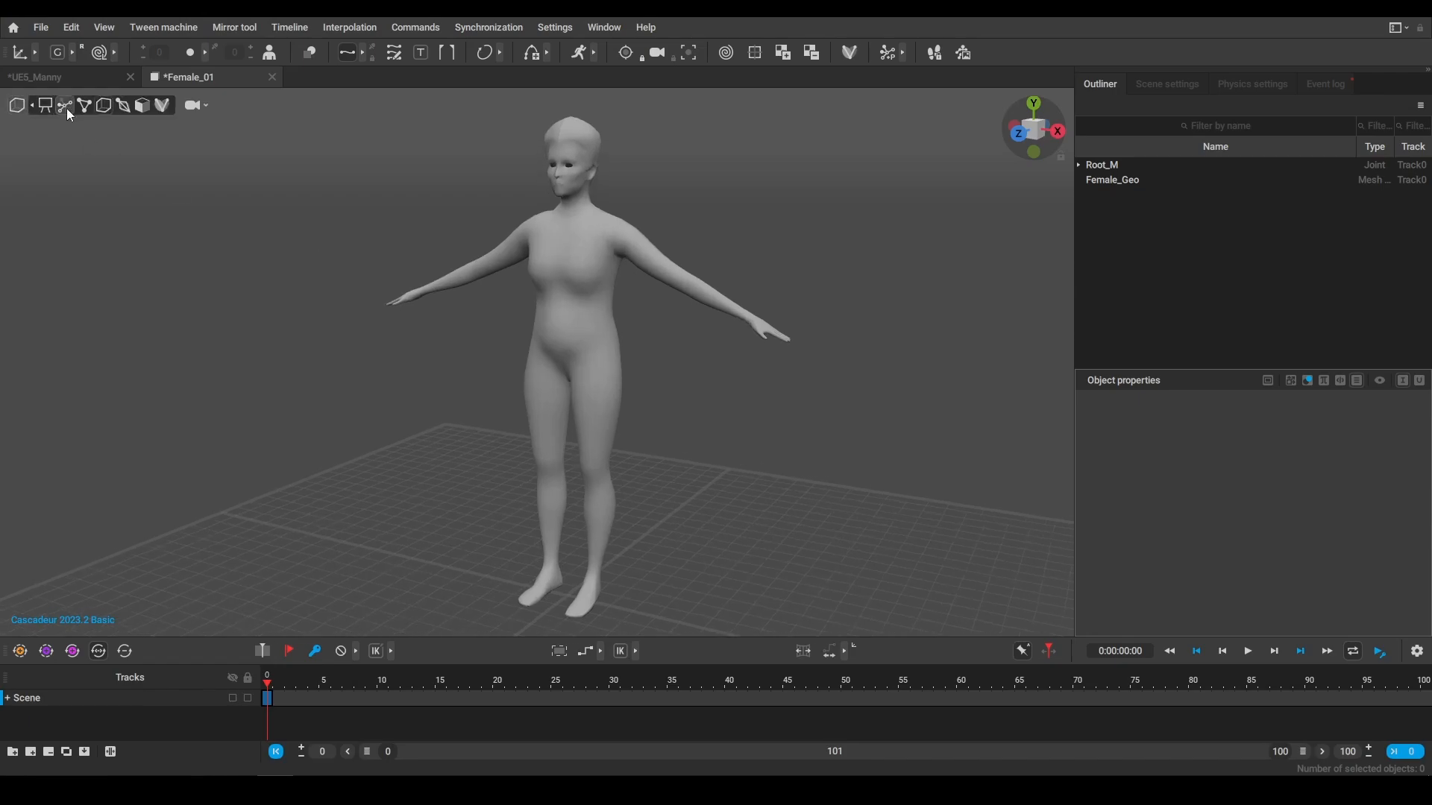
pyautogui.click(118, 109)
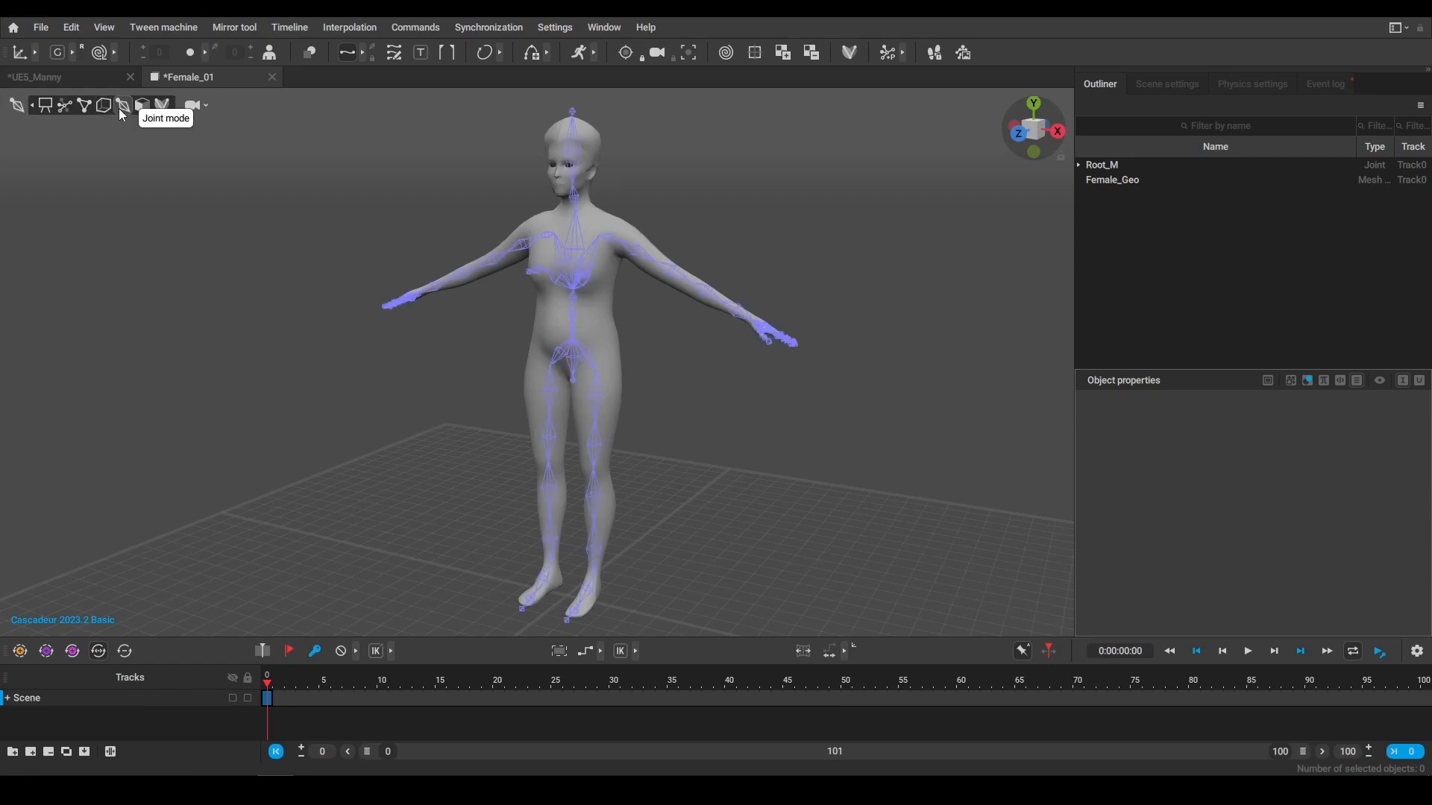
# Try rotating the Shoulder_L joint with the Rotate tool to test the arm's deformation
pyautogui.click(639, 258)
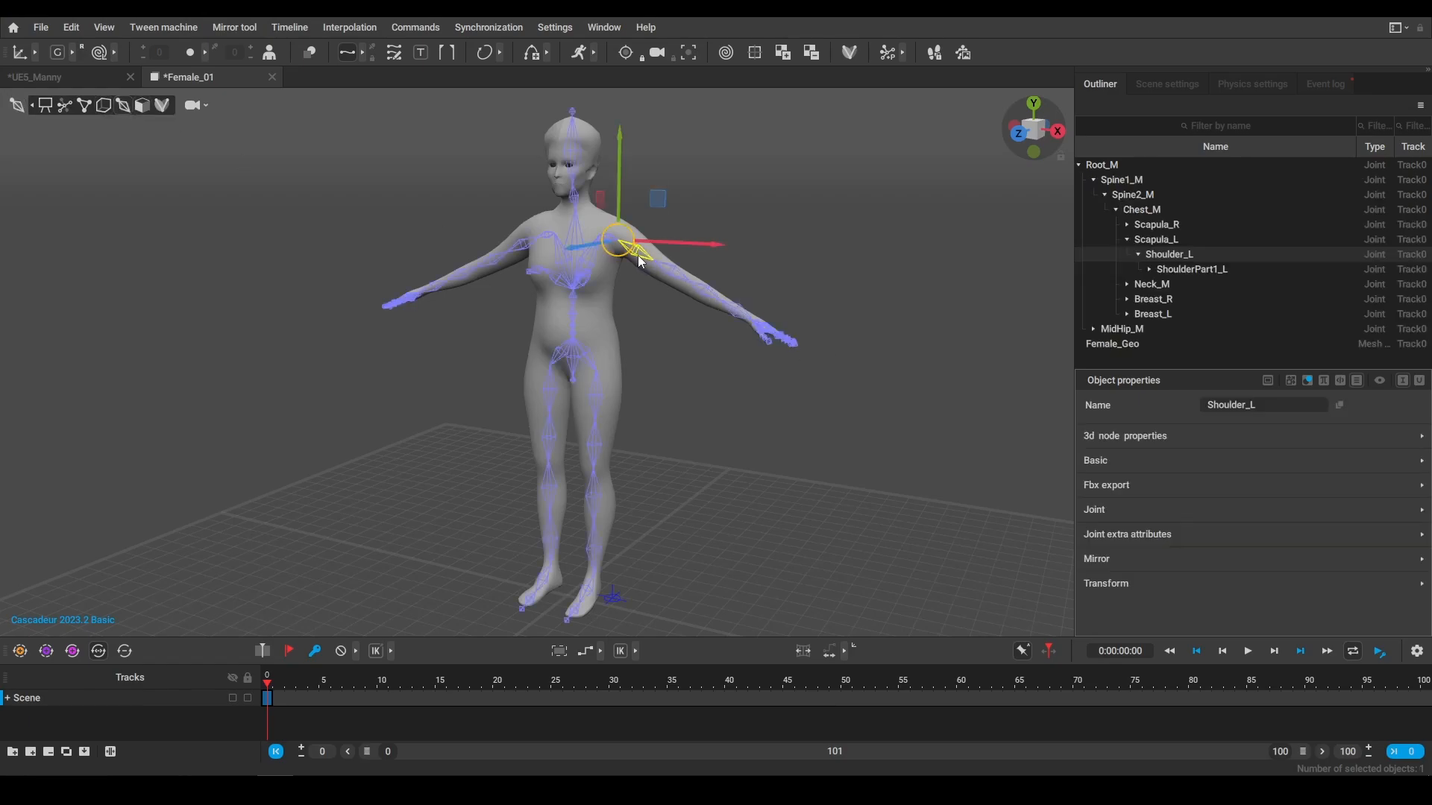
pyautogui.click(35, 53)
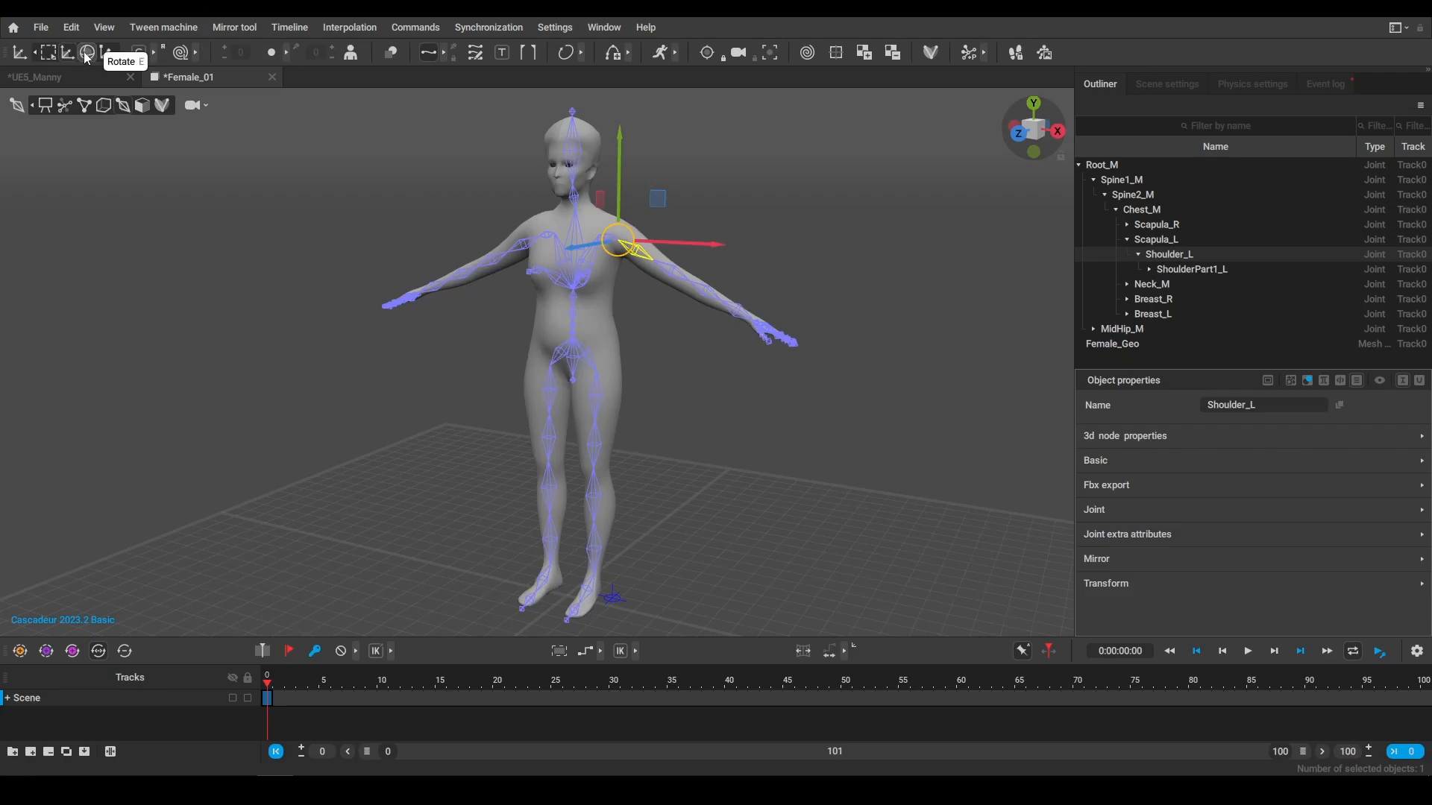
pyautogui.click(88, 54)
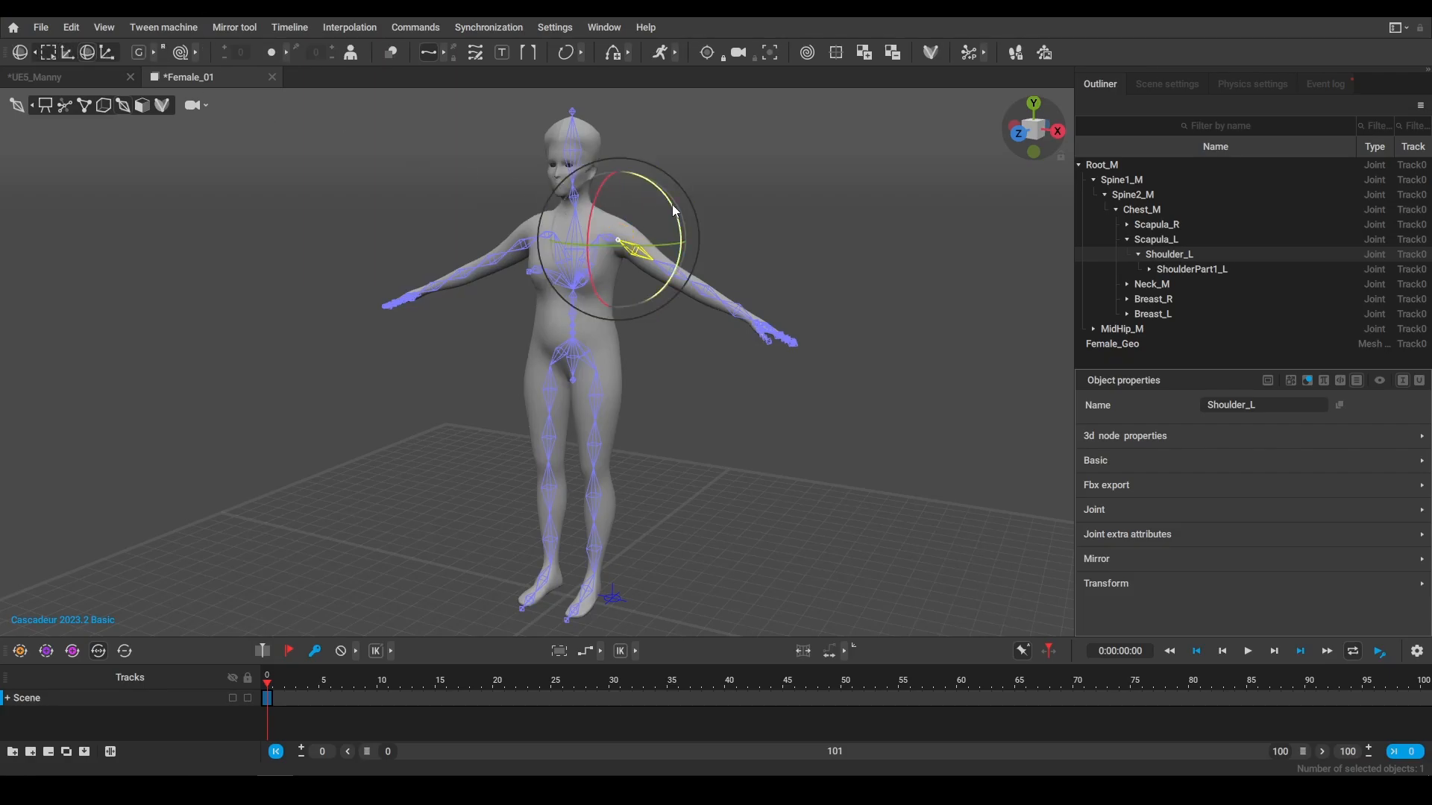
pyautogui.moveTo(672, 206); pyautogui.dragTo(678, 250)
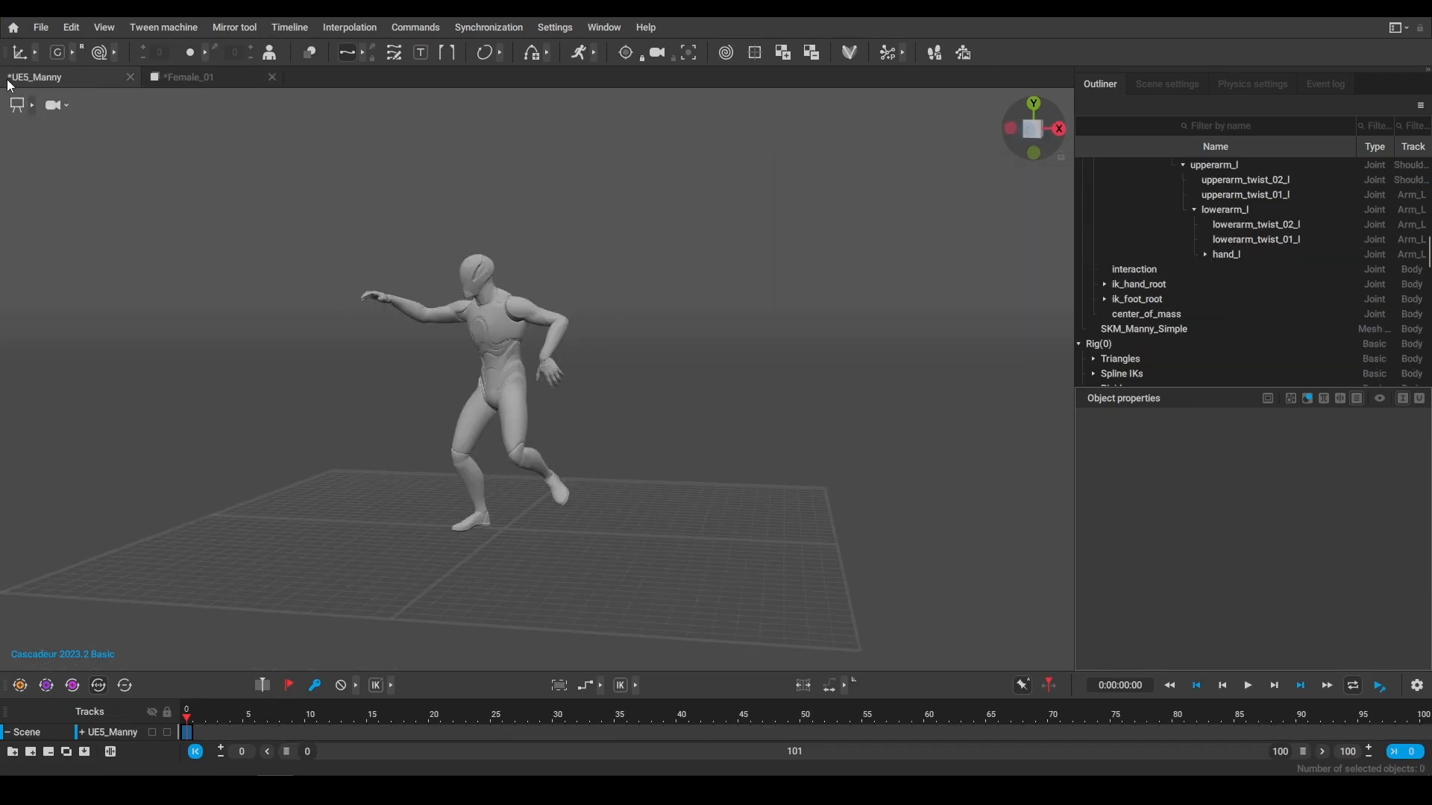
# Compare the AutoPosing controllers and the point controllers on the rigged character in the UE5_Manny scene
pyautogui.click(33, 101)
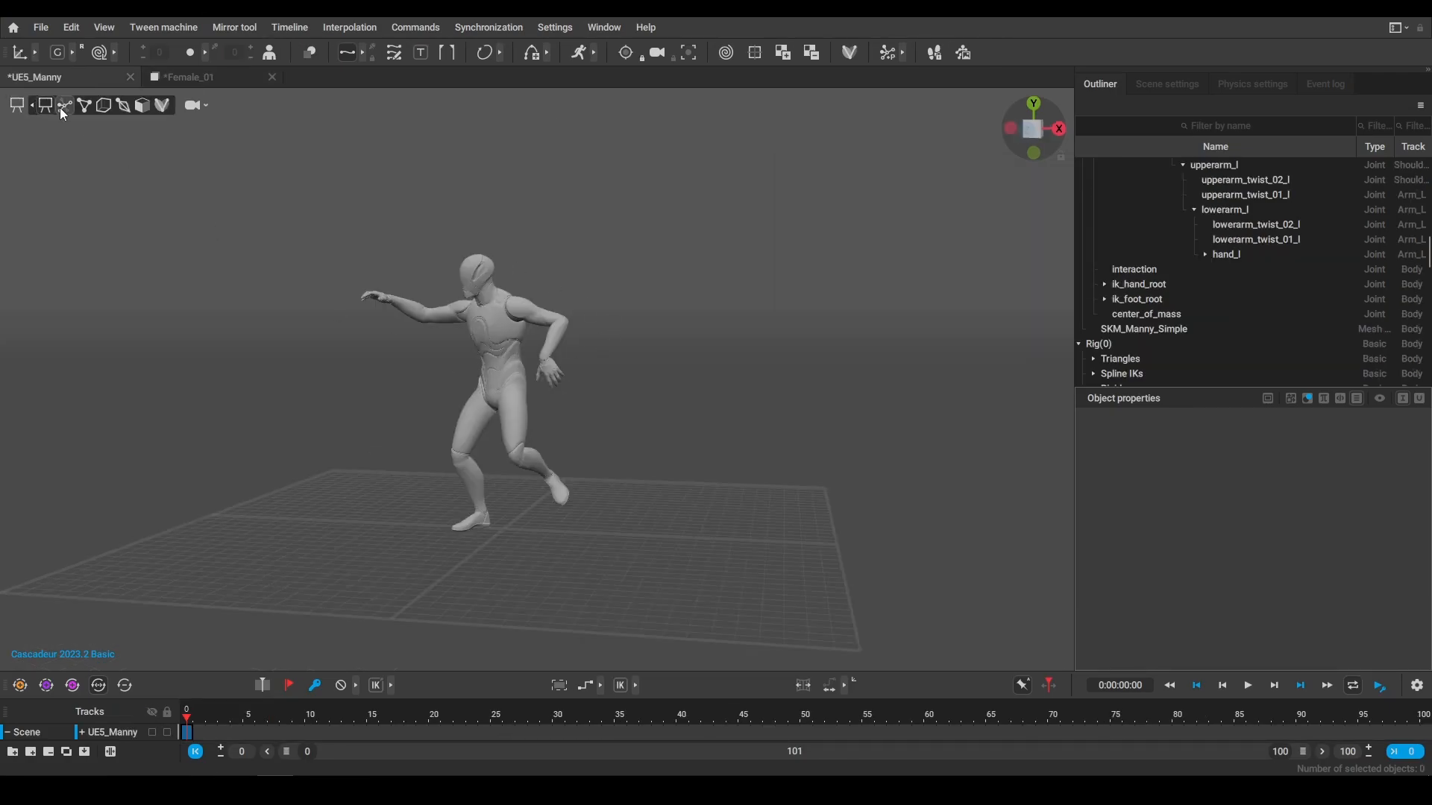
pyautogui.click(60, 108)
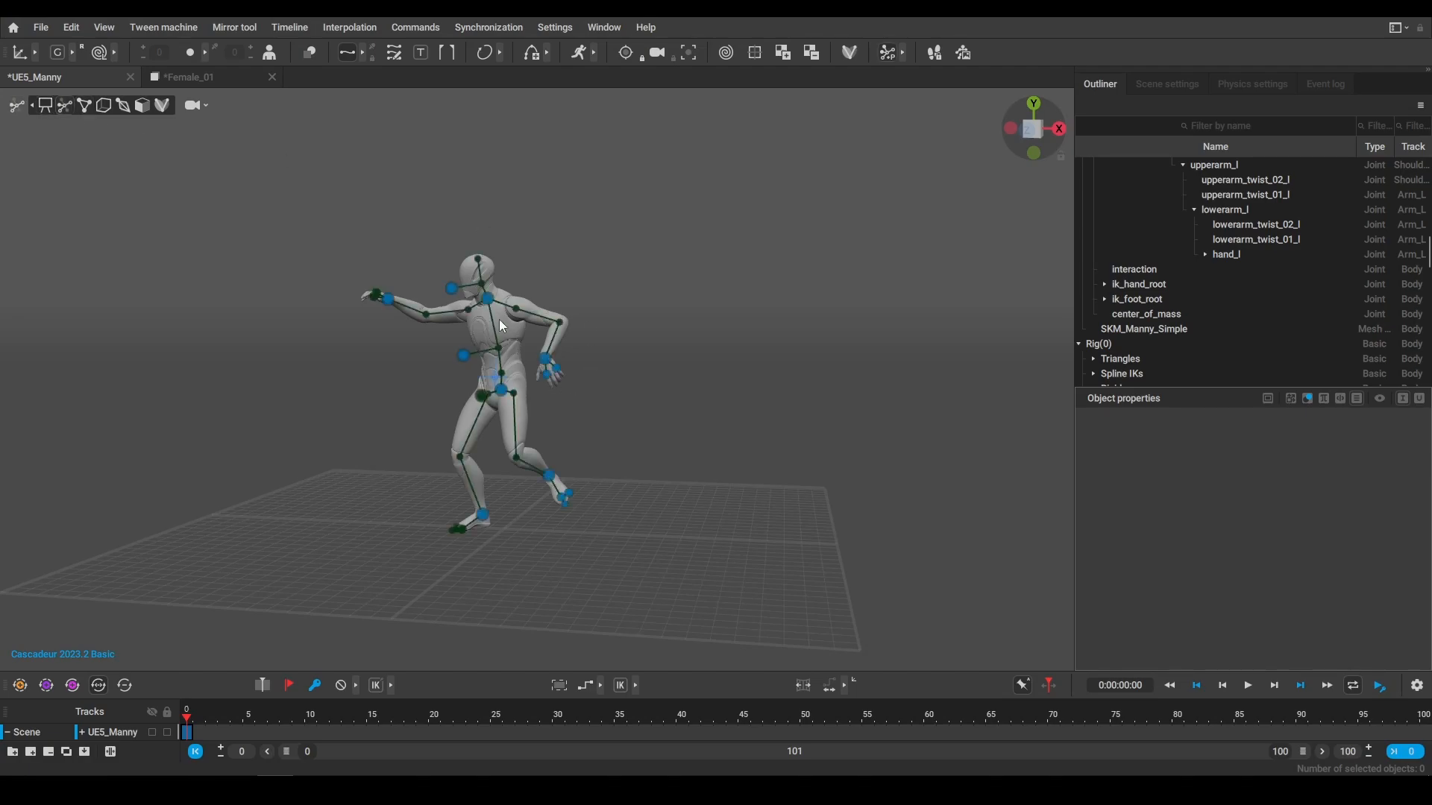
pyautogui.click(84, 106)
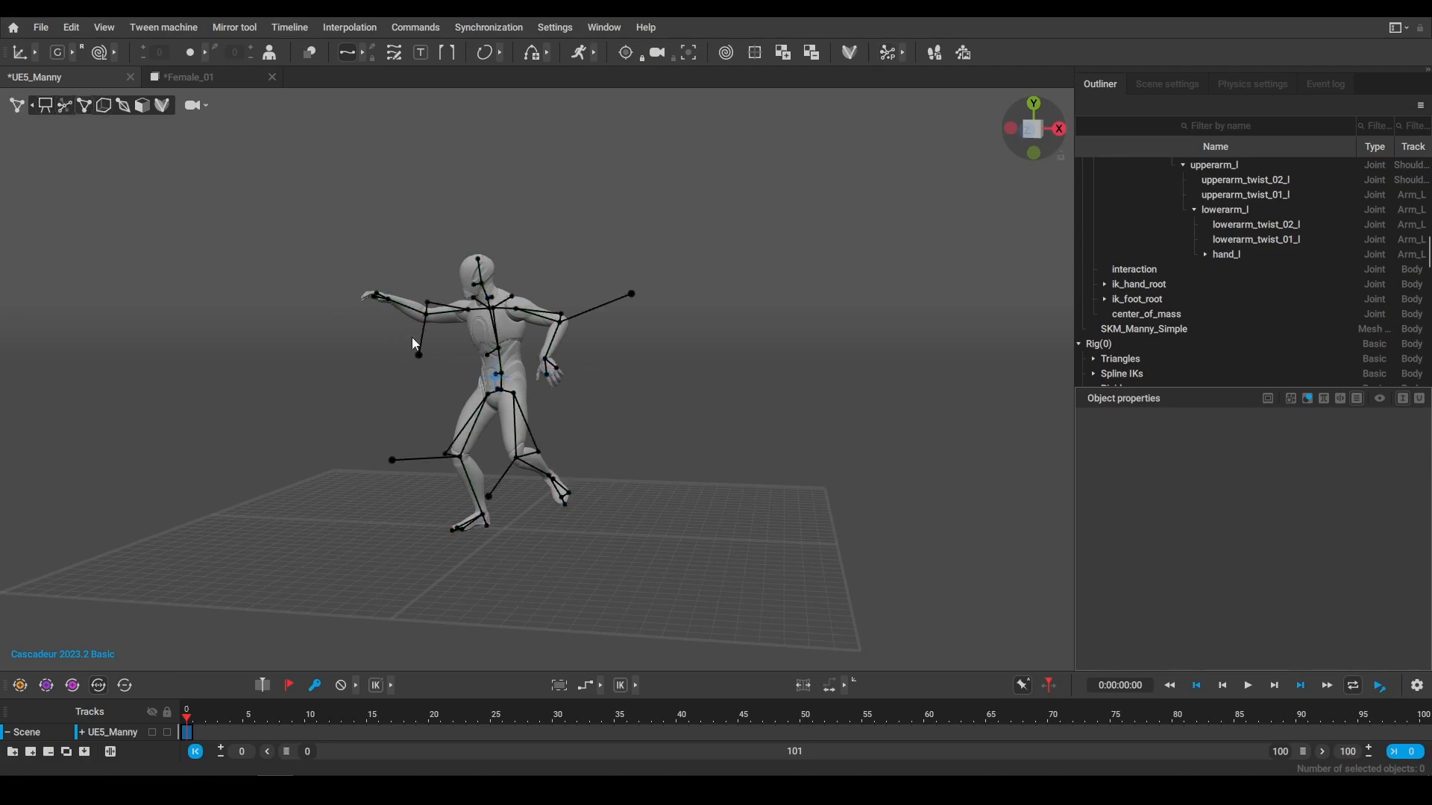
pyautogui.click(67, 105)
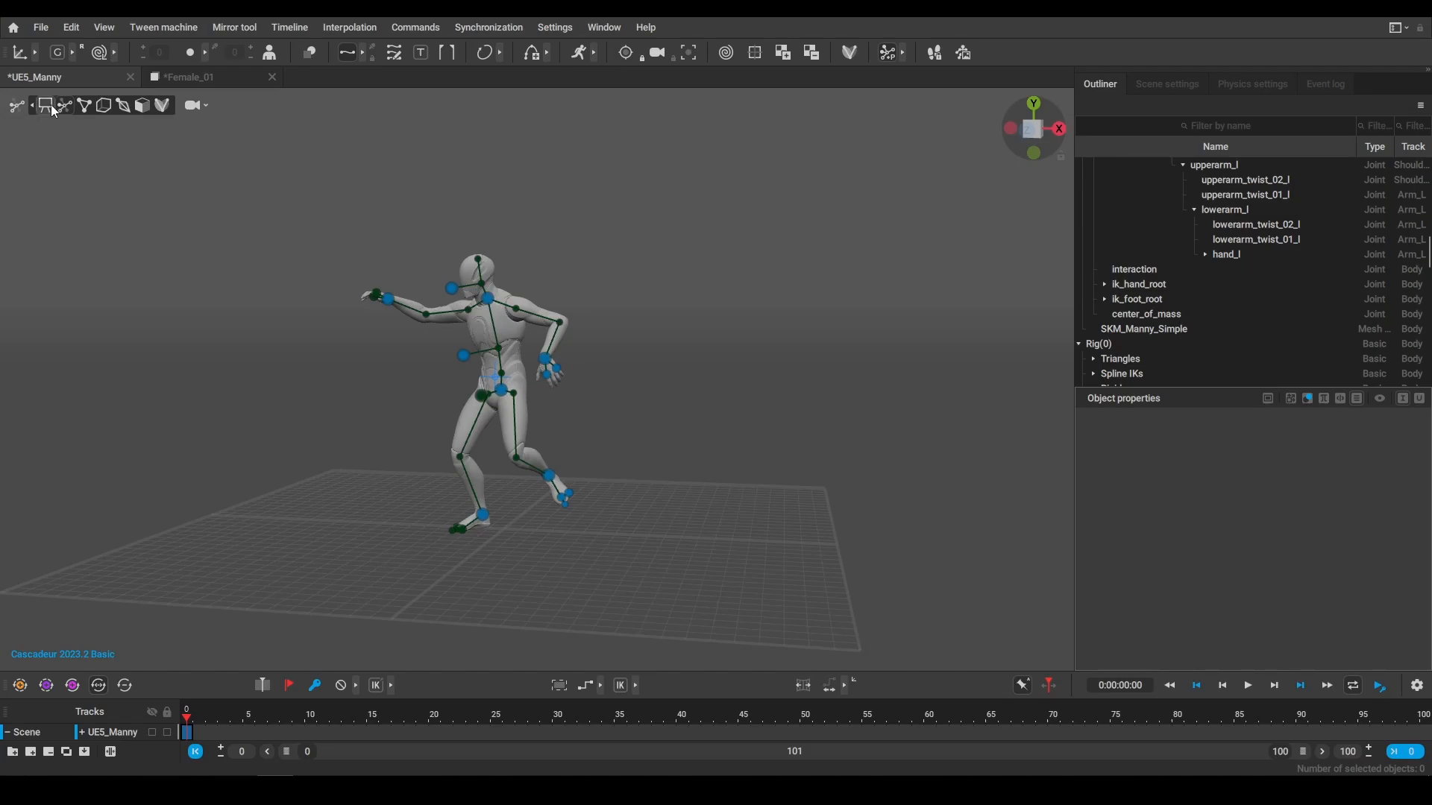
# Return to the Female_01 scene, check the character in AutoPosing mode and clear the joint selection
pyautogui.click(216, 78)
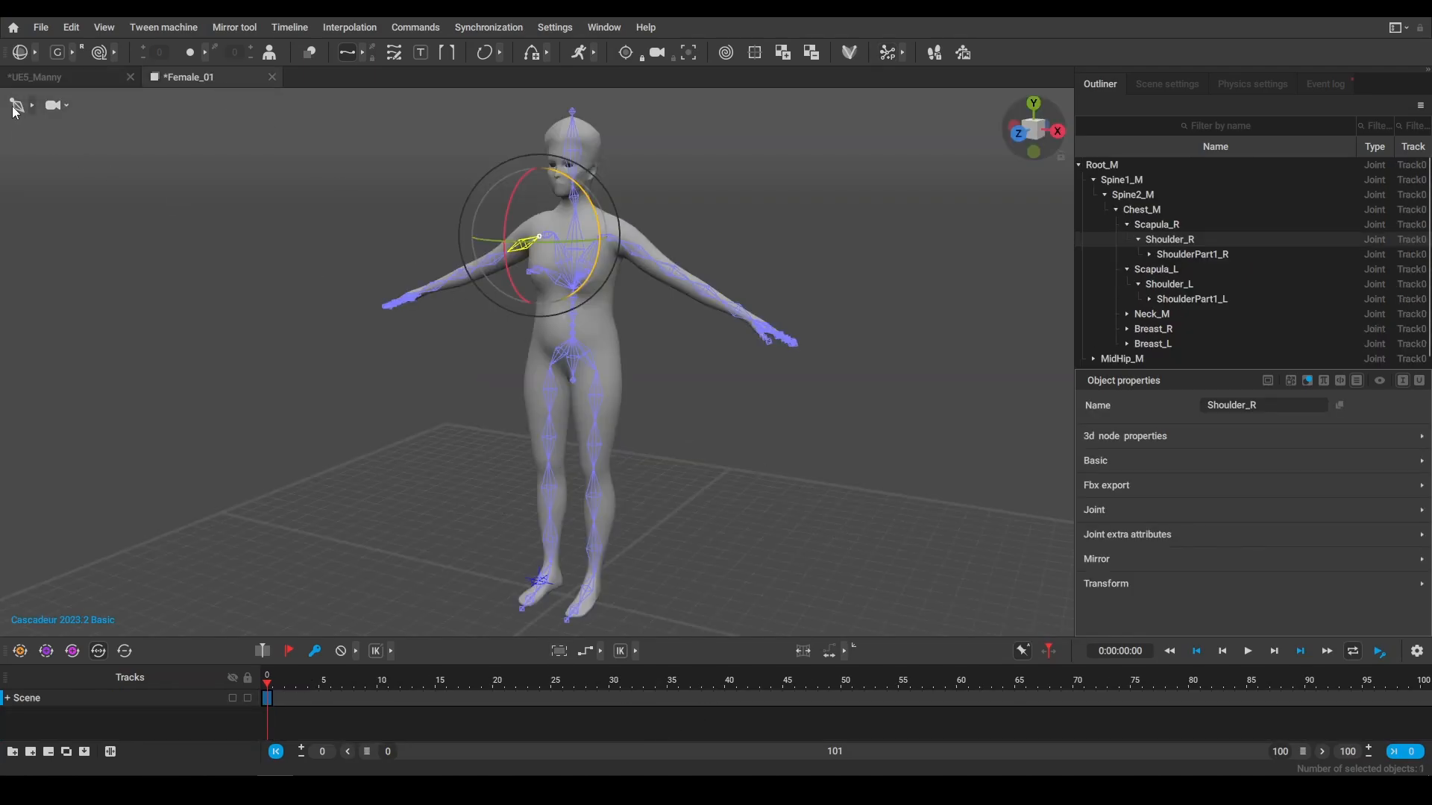
pyautogui.moveTo(32, 105)
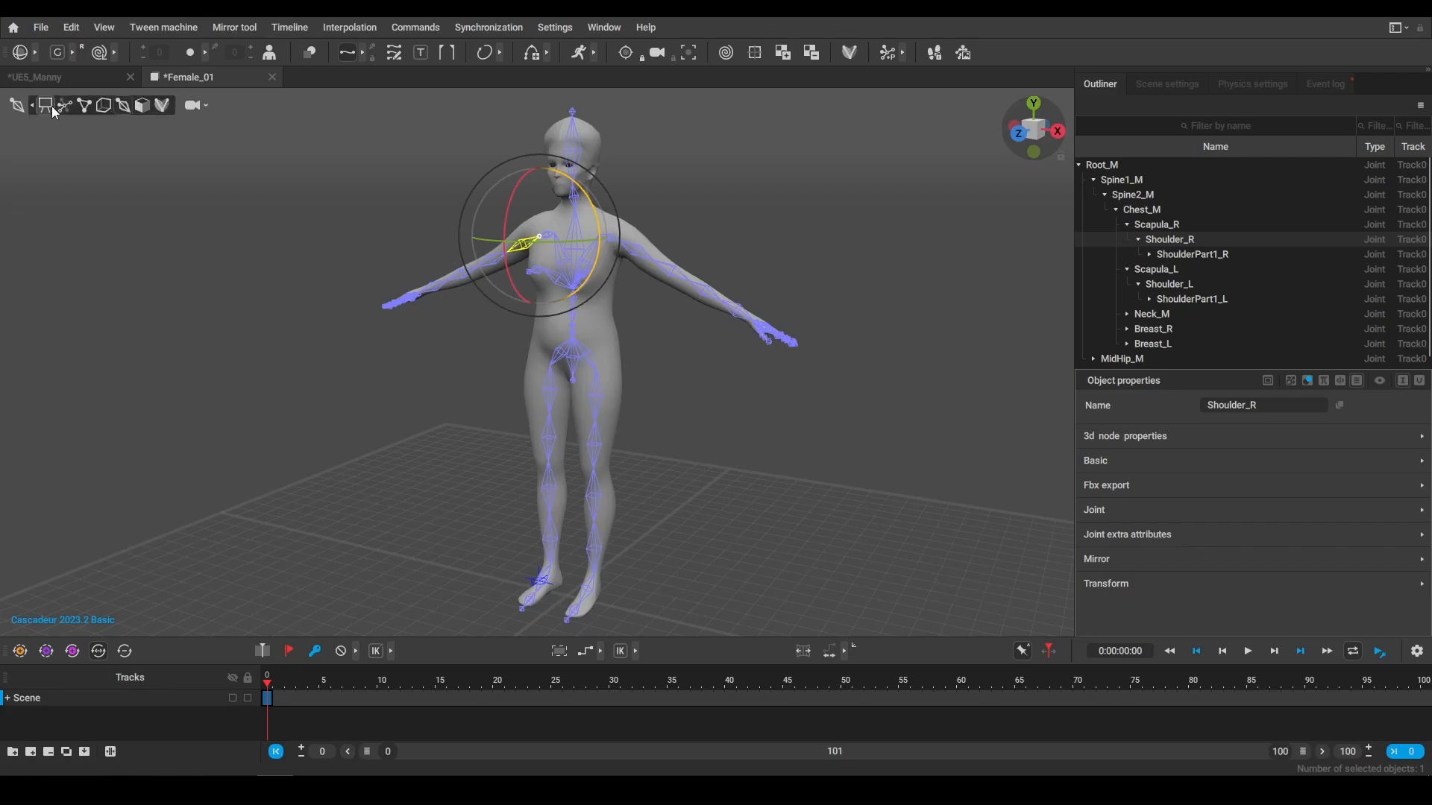
pyautogui.click(65, 107)
pyautogui.click(677, 449)
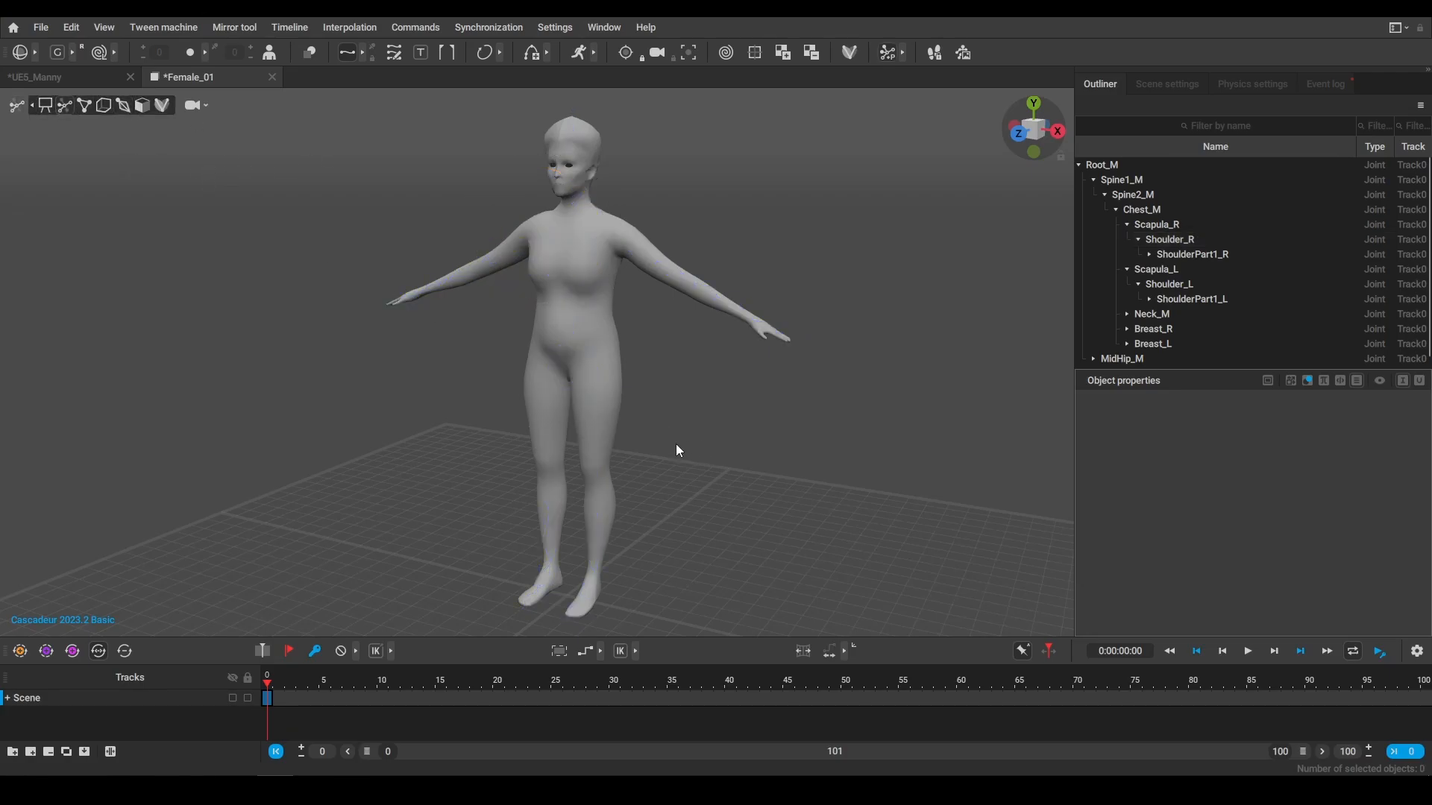
# Enter rig mode for Female_01 and open the Quick Rigging Tool, placing its window beside the character
pyautogui.click(848, 55)
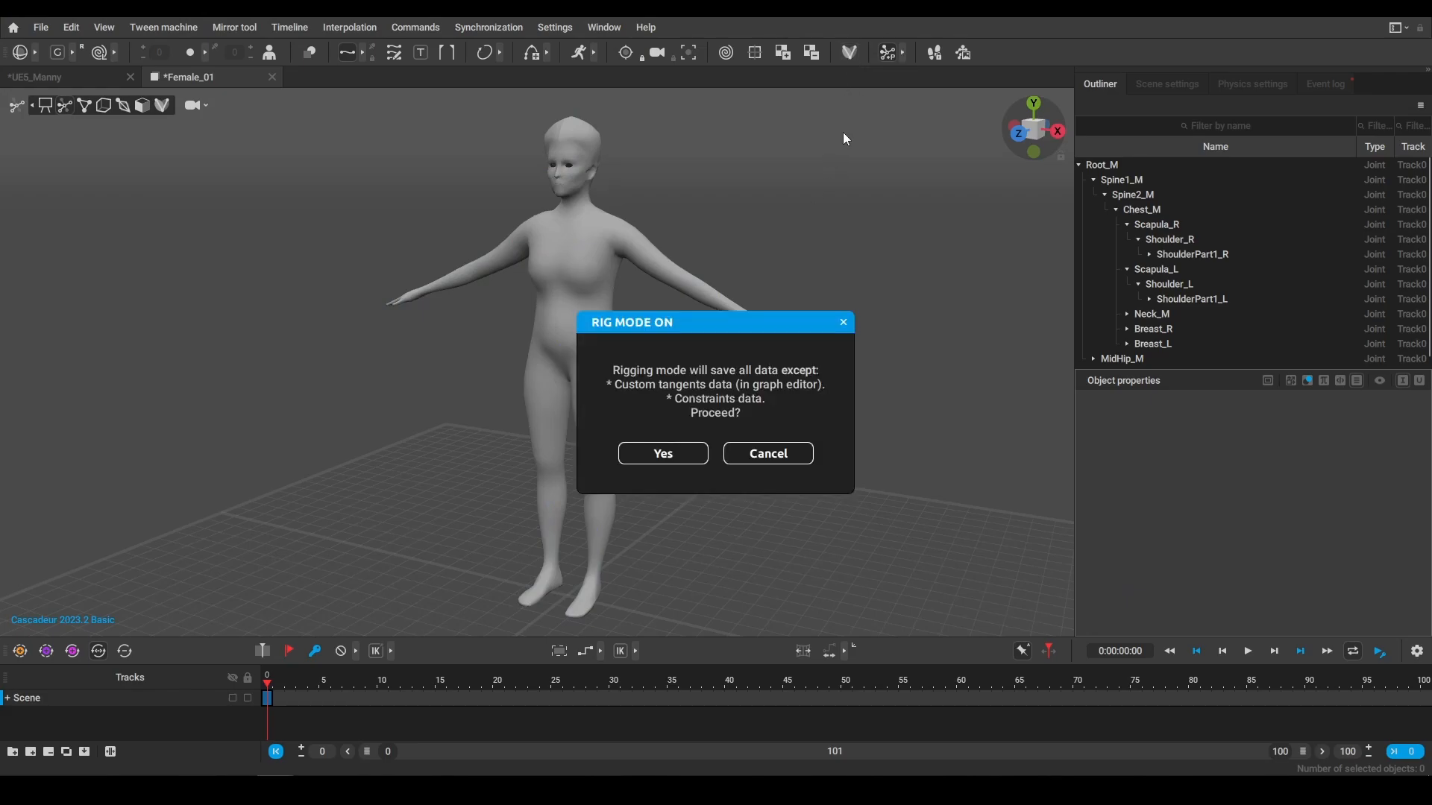
pyautogui.click(674, 455)
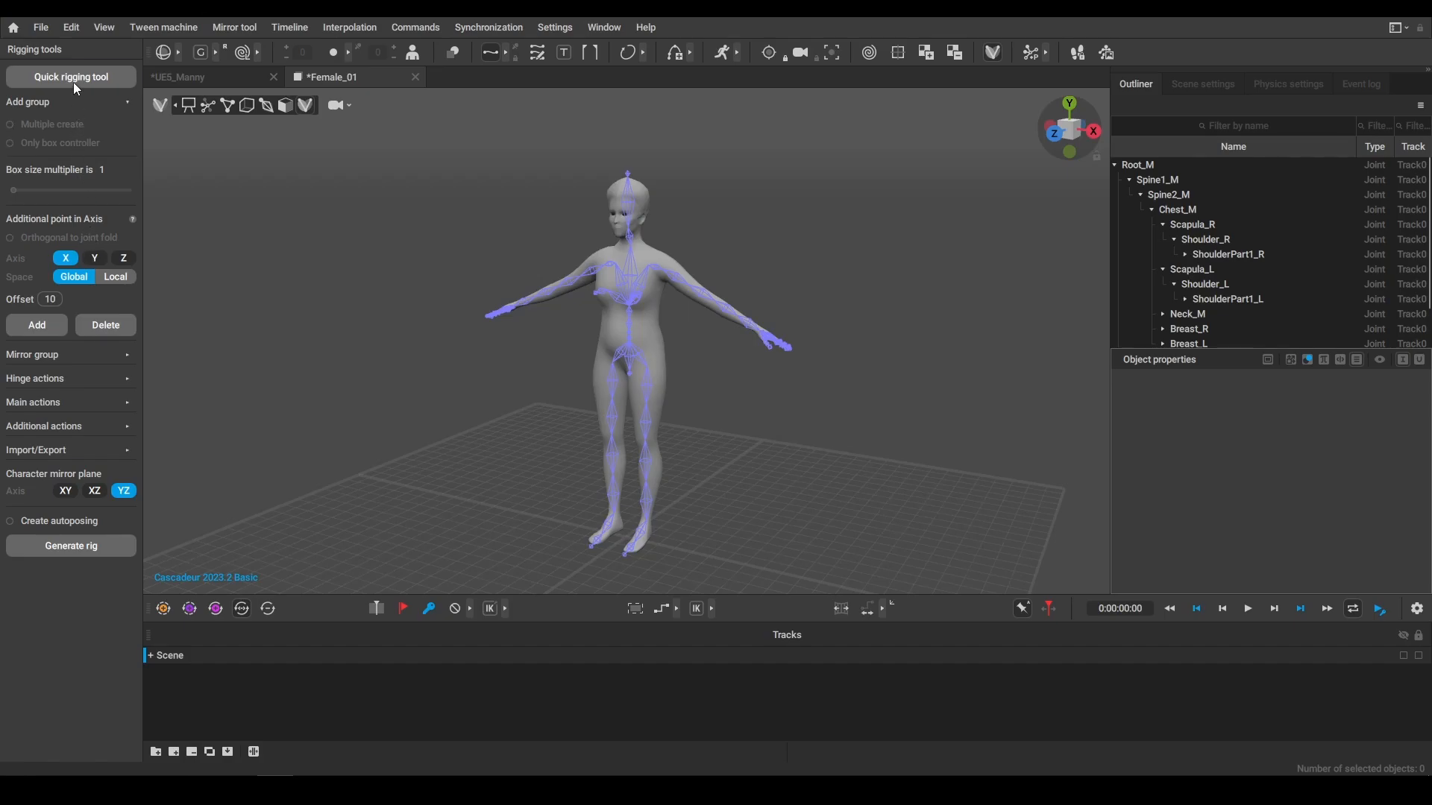
pyautogui.click(75, 80)
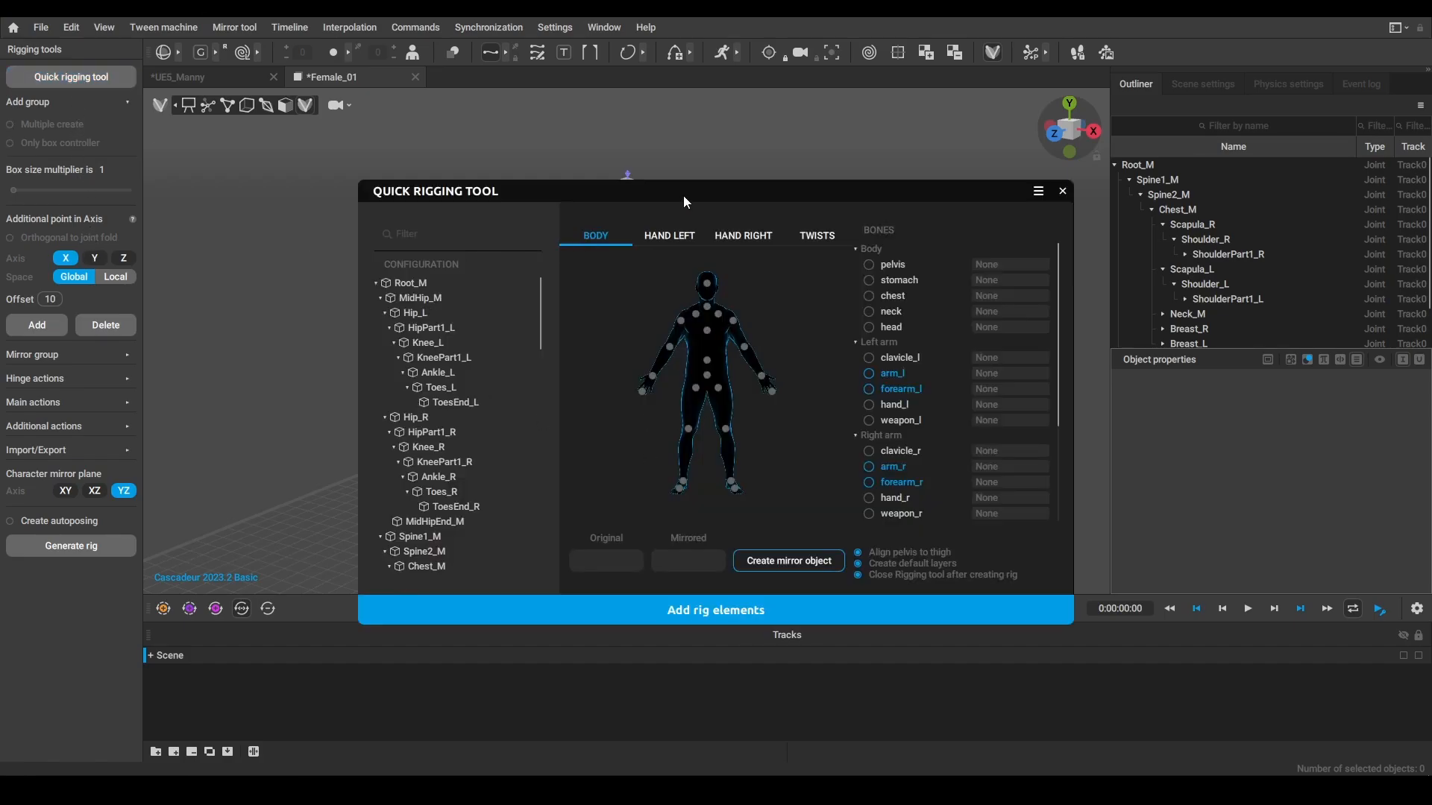
pyautogui.moveTo(683, 195); pyautogui.dragTo(652, 190)
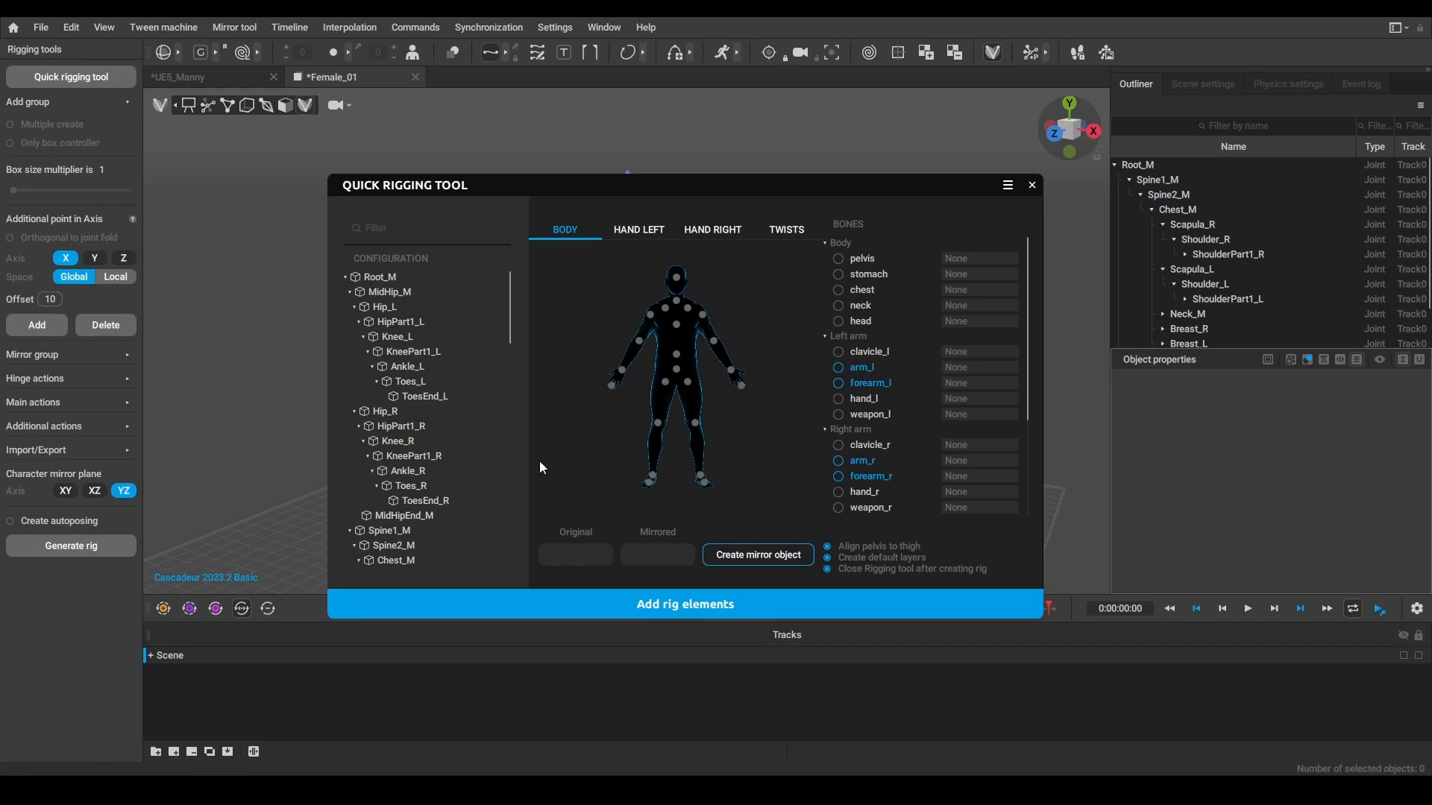
pyautogui.moveTo(610, 196); pyautogui.dragTo(961, 164)
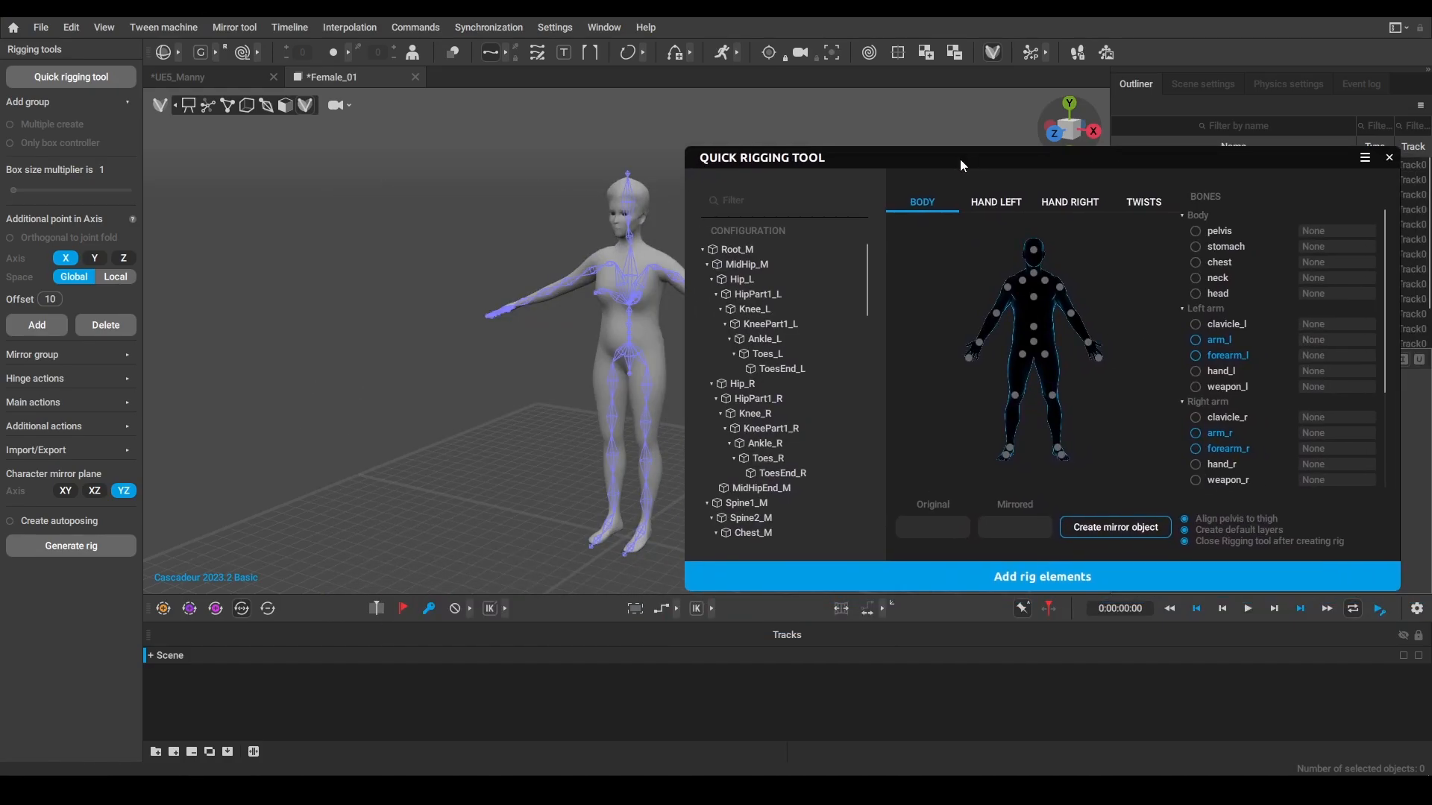
pyautogui.moveTo(463, 355); pyautogui.dragTo(340, 355, button='middle')
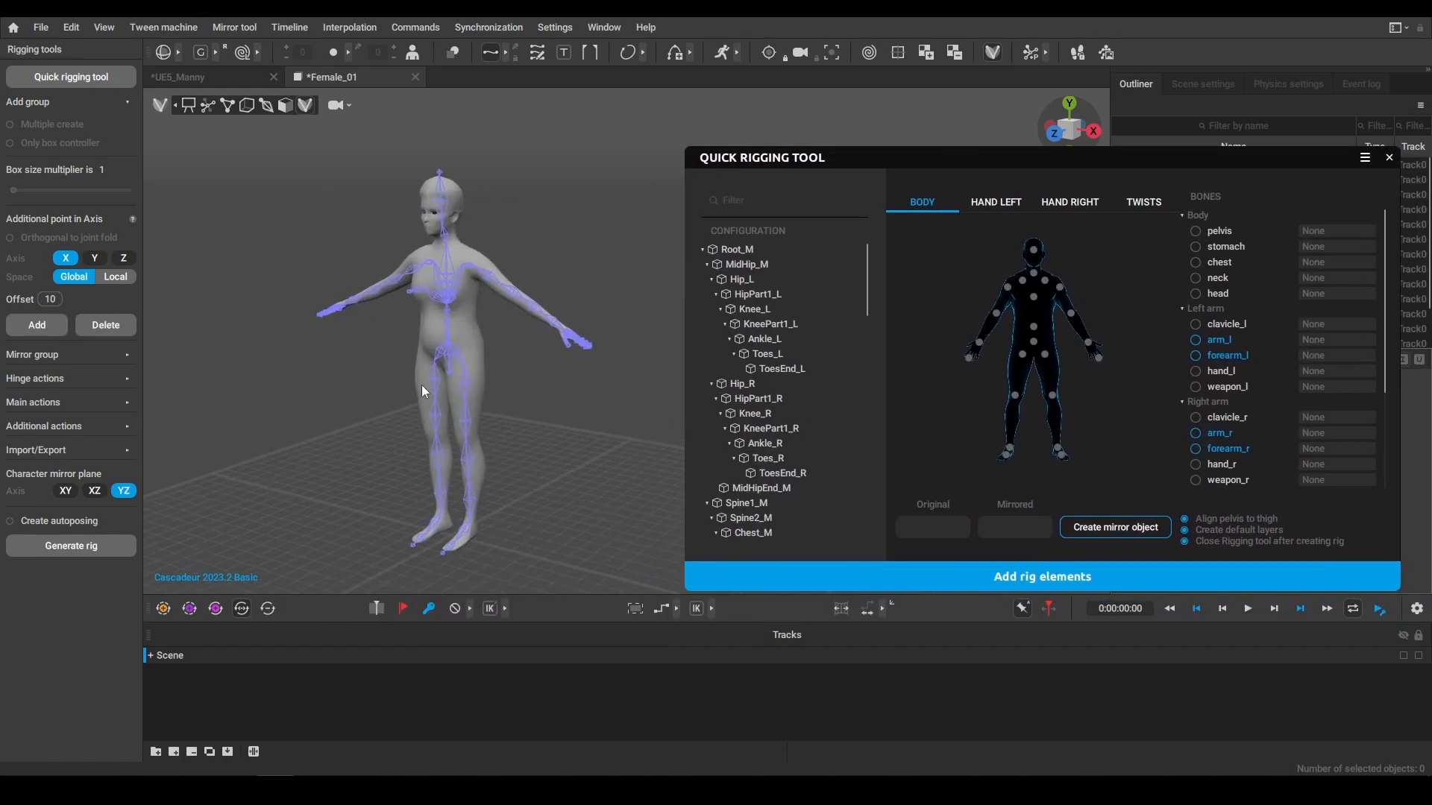
pyautogui.scroll(3, 470, 410)
pyautogui.moveTo(473, 411); pyautogui.dragTo(552, 412, button='middle')
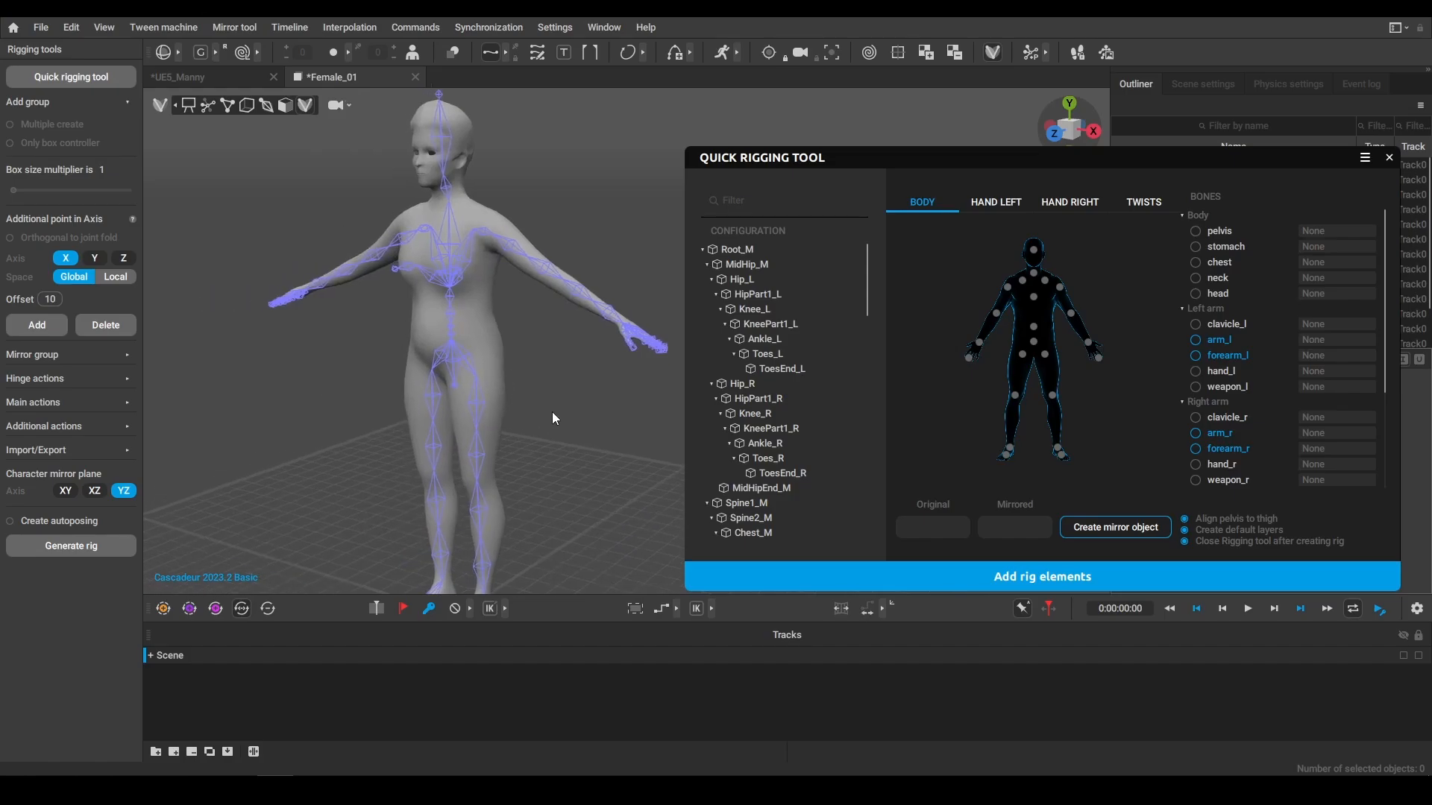
# Highlight Root_M on the skeleton, try bending Spine2_M forward, and undo the rotation
pyautogui.click(745, 251)
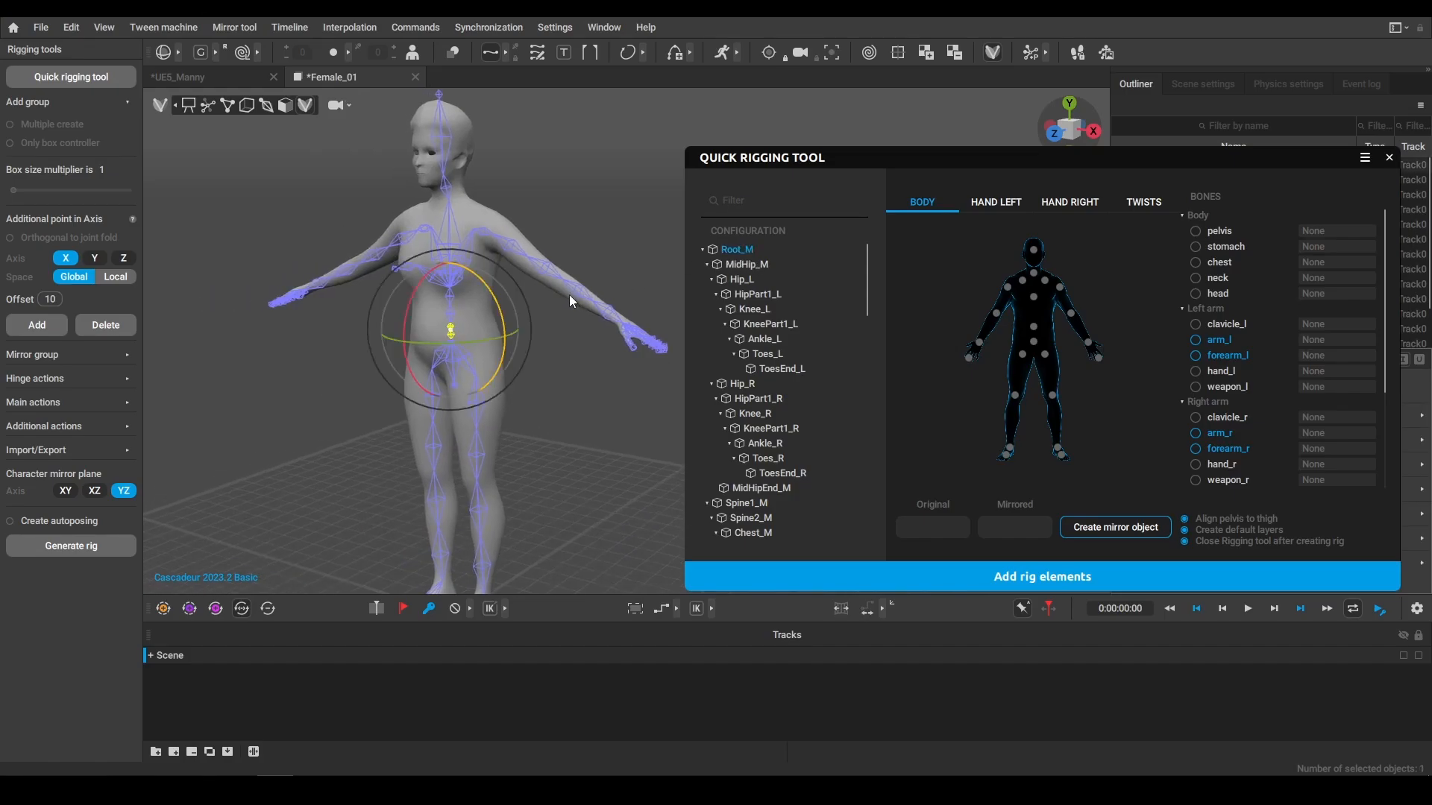
pyautogui.click(618, 194)
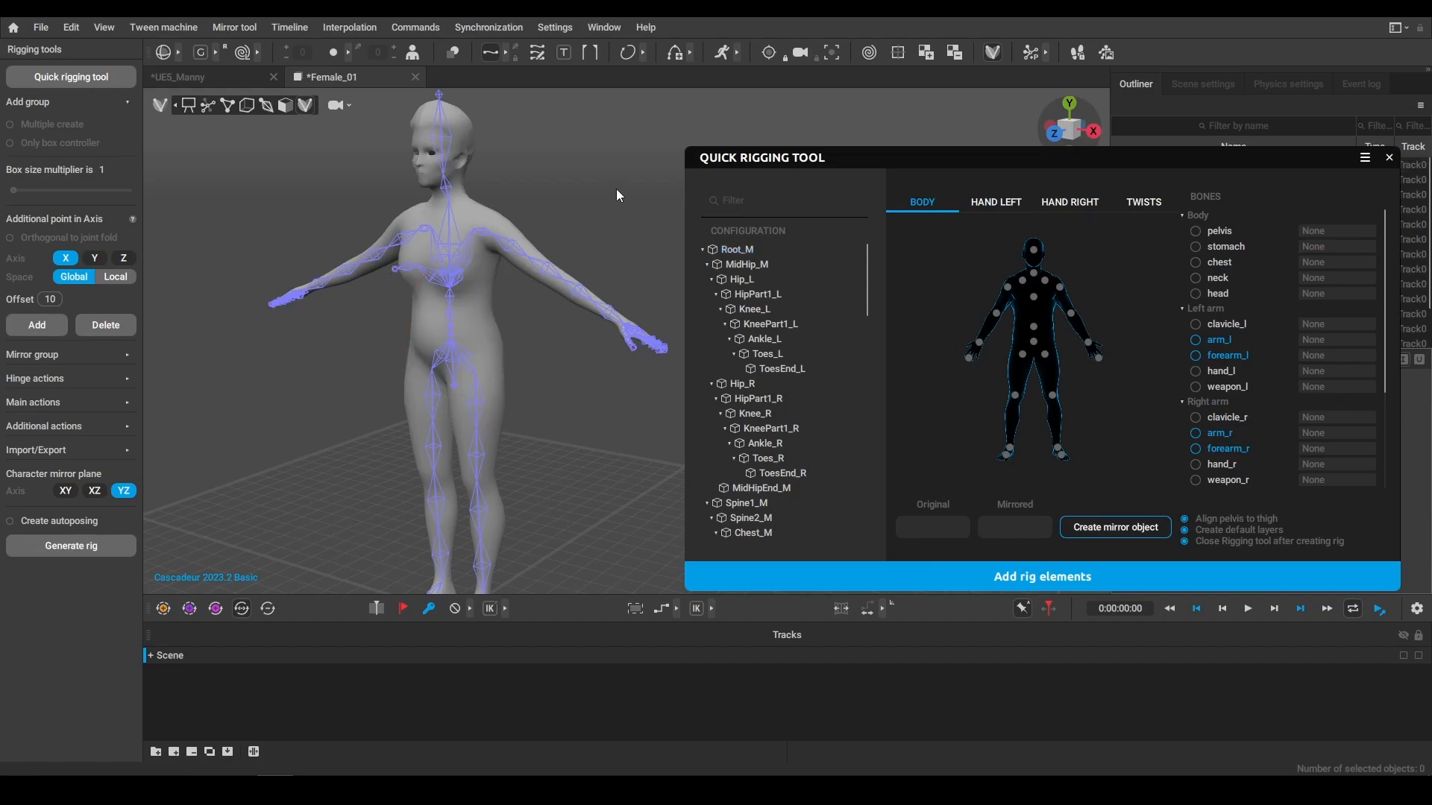
pyautogui.click(453, 297)
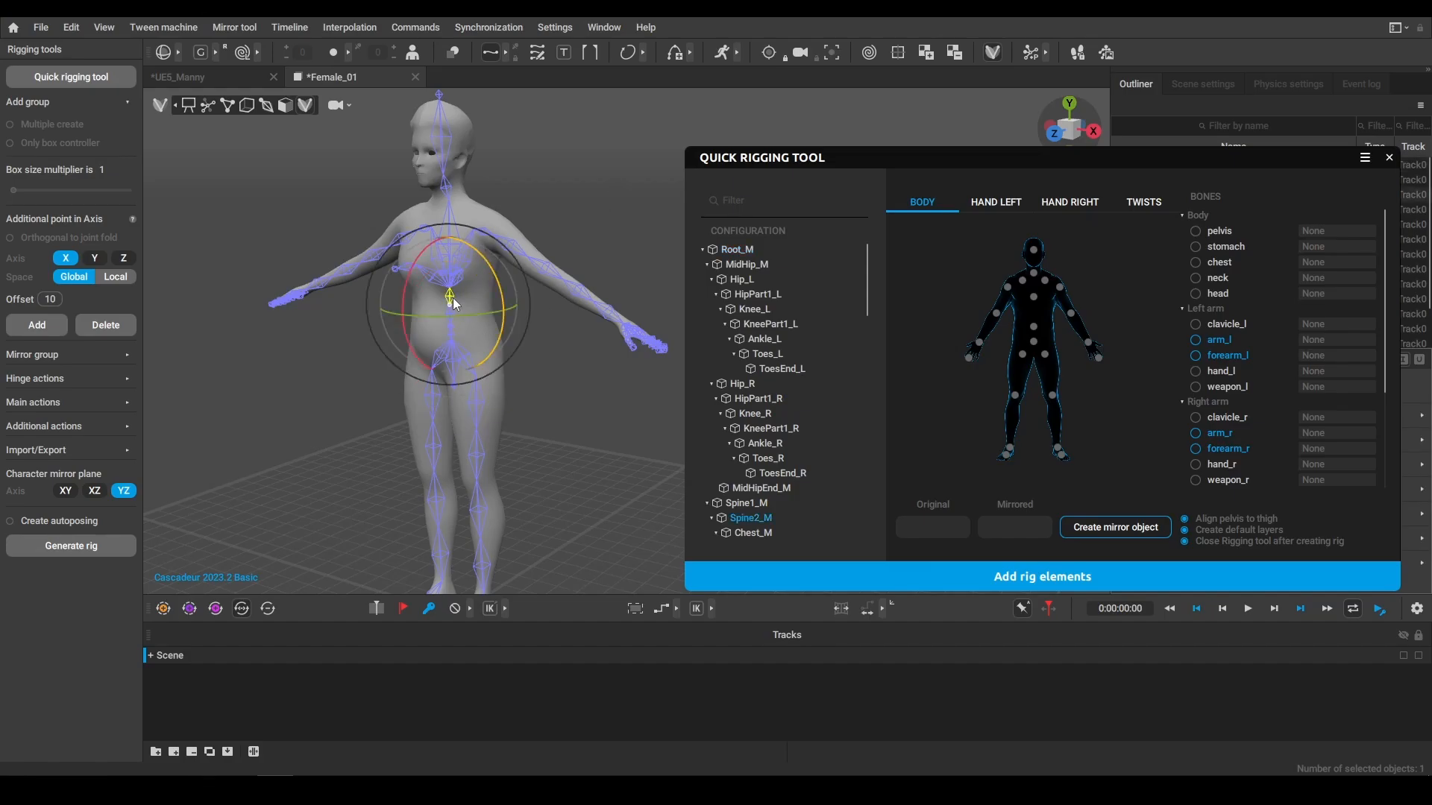
pyautogui.moveTo(405, 302); pyautogui.dragTo(410, 341)
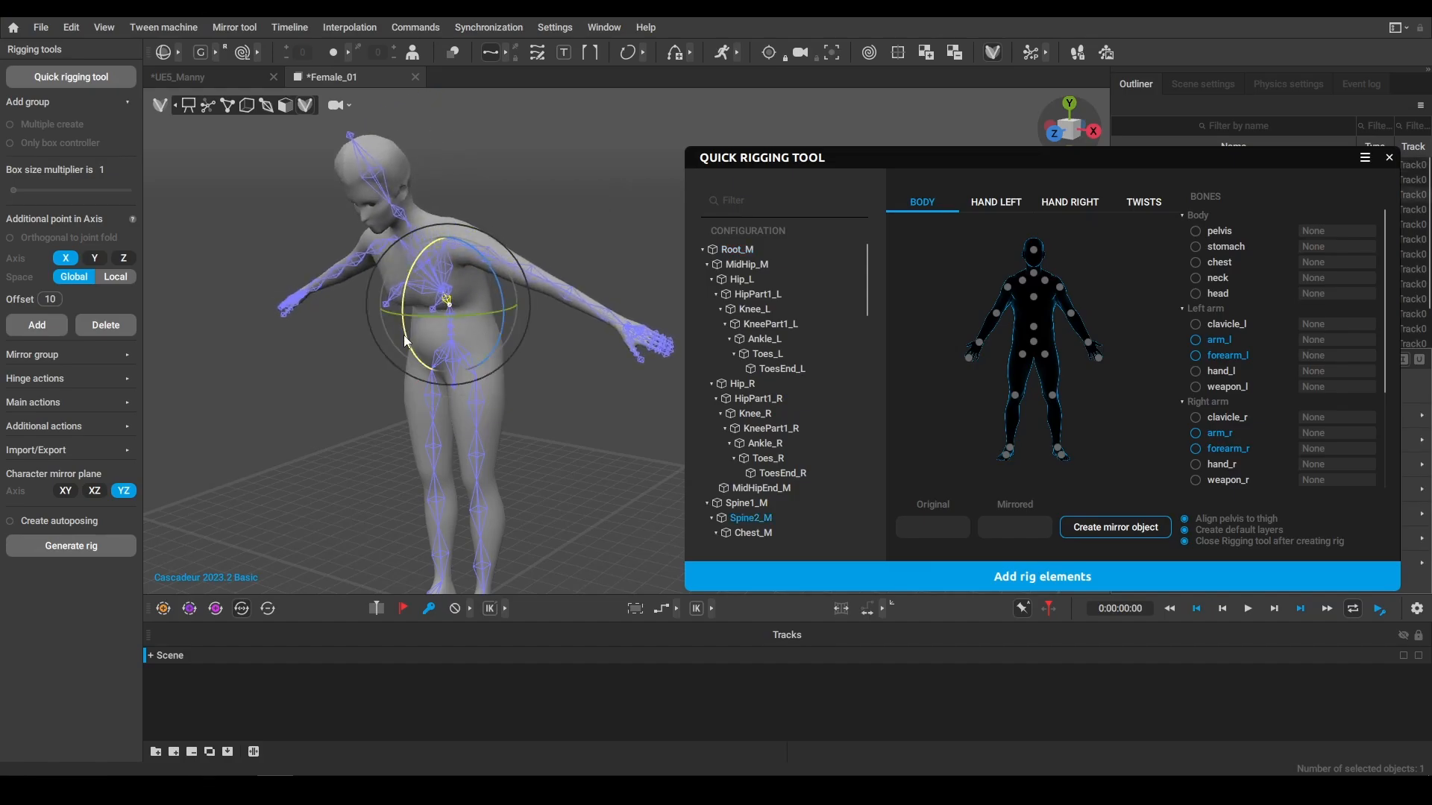
pyautogui.hotkey('ctrl', 'z')
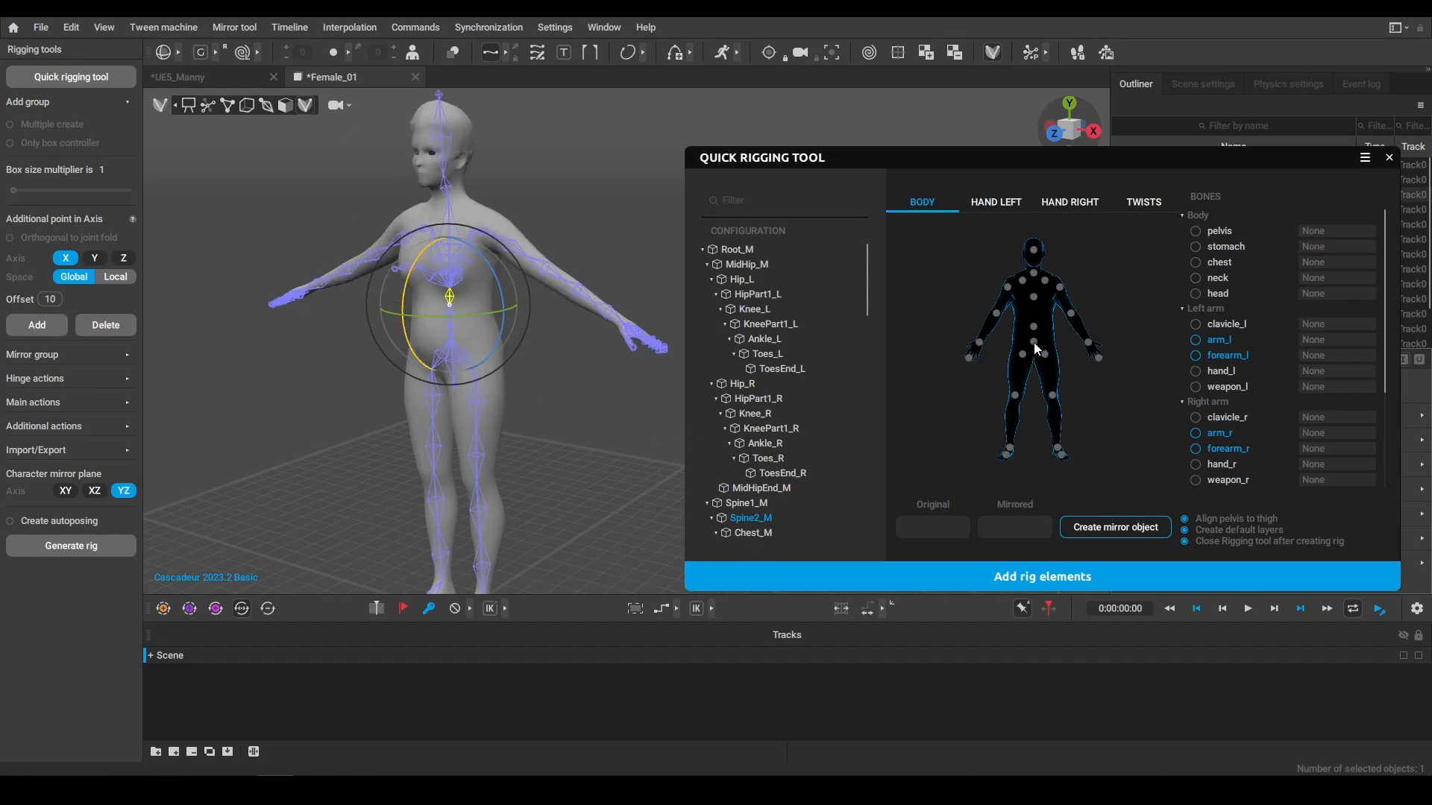
# Assign the Root_M joint to the pelvis in the body rig template
pyautogui.click(736, 251)
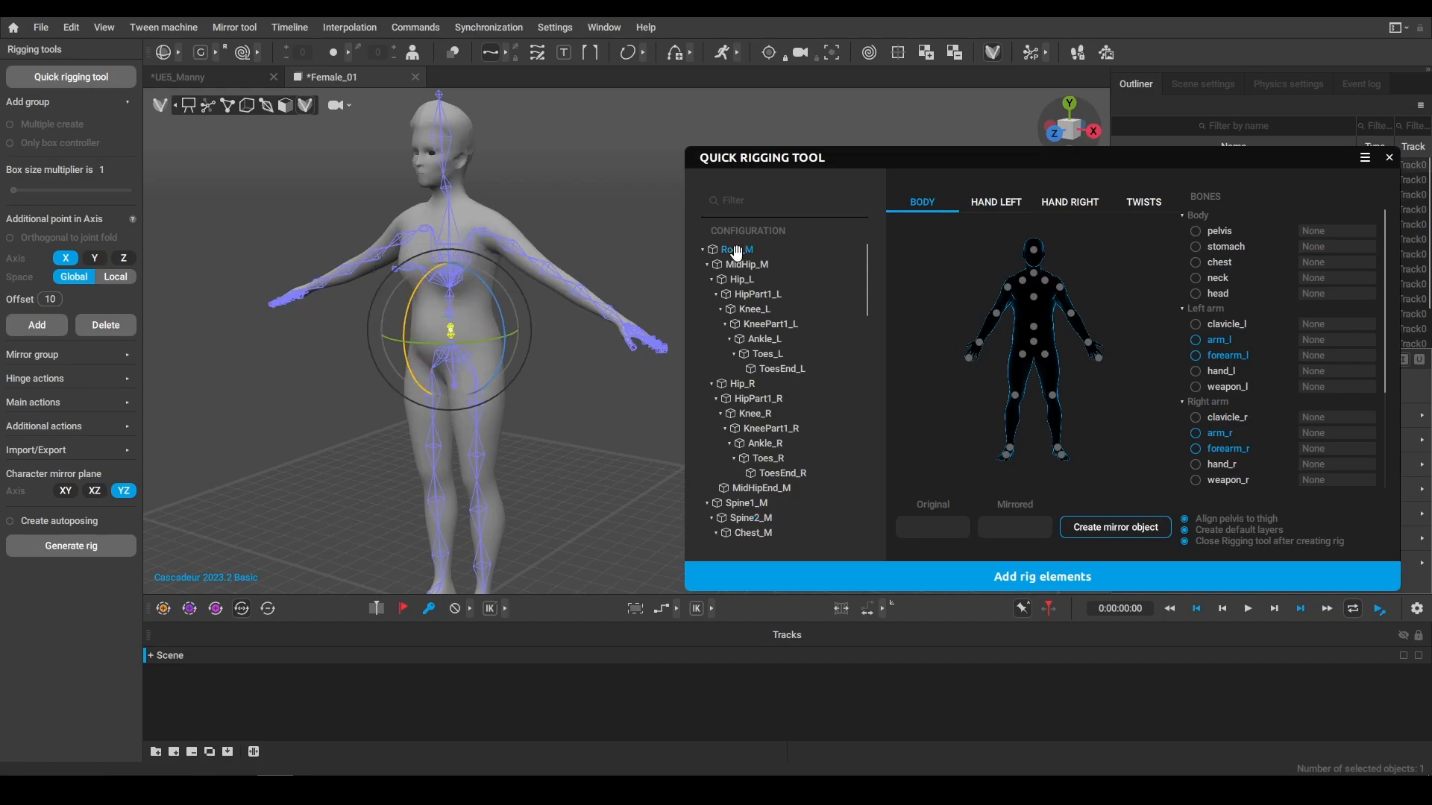
pyautogui.moveTo(736, 252); pyautogui.dragTo(1012, 339)
pyautogui.moveTo(1033, 342); pyautogui.dragTo(1033, 343)
# Assign Spine1_M to the stomach and Chest_M to the chest in the body rig template
pyautogui.scroll(-10, 789, 477)
pyautogui.scroll(4, 789, 477)
pyautogui.scroll(6, 789, 478)
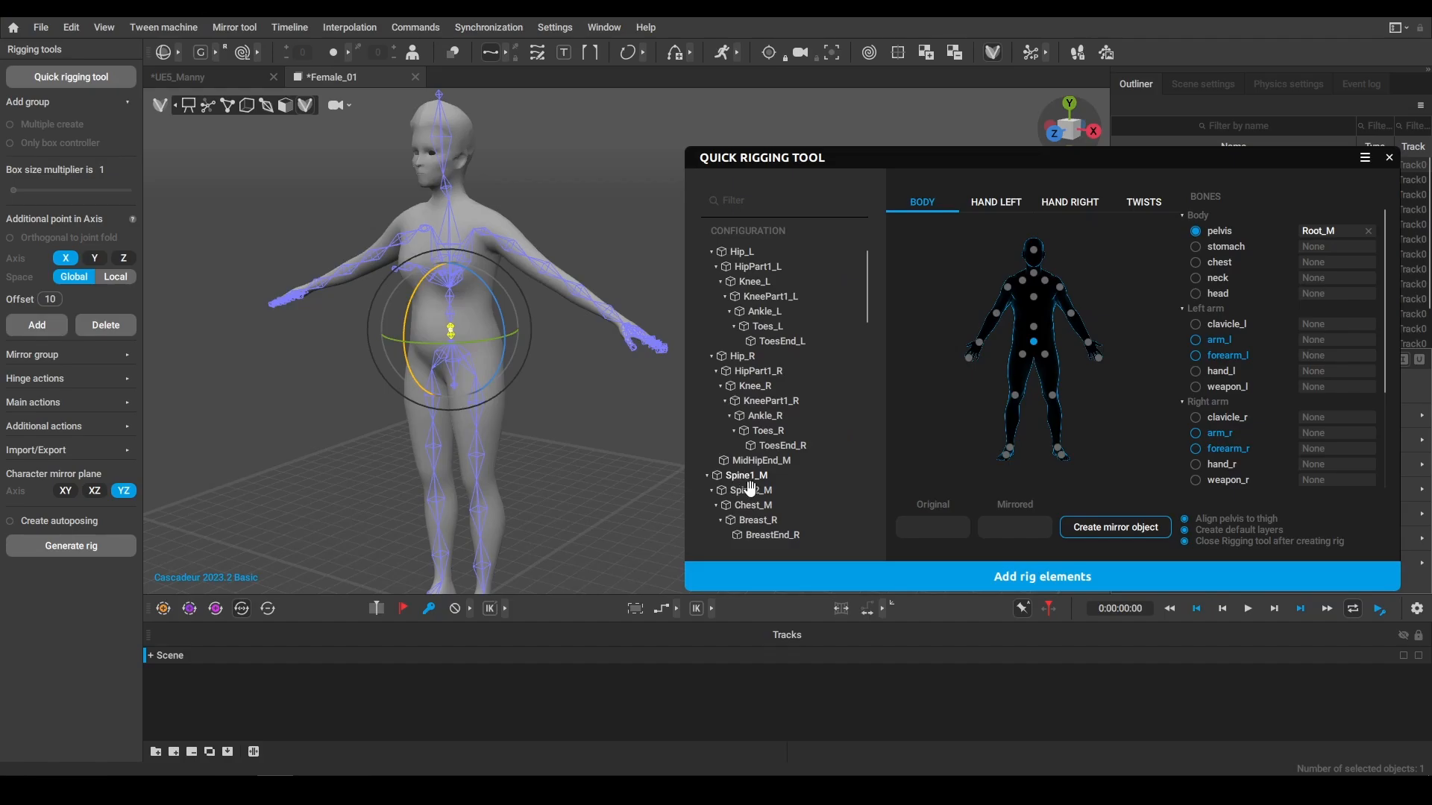
pyautogui.click(740, 477)
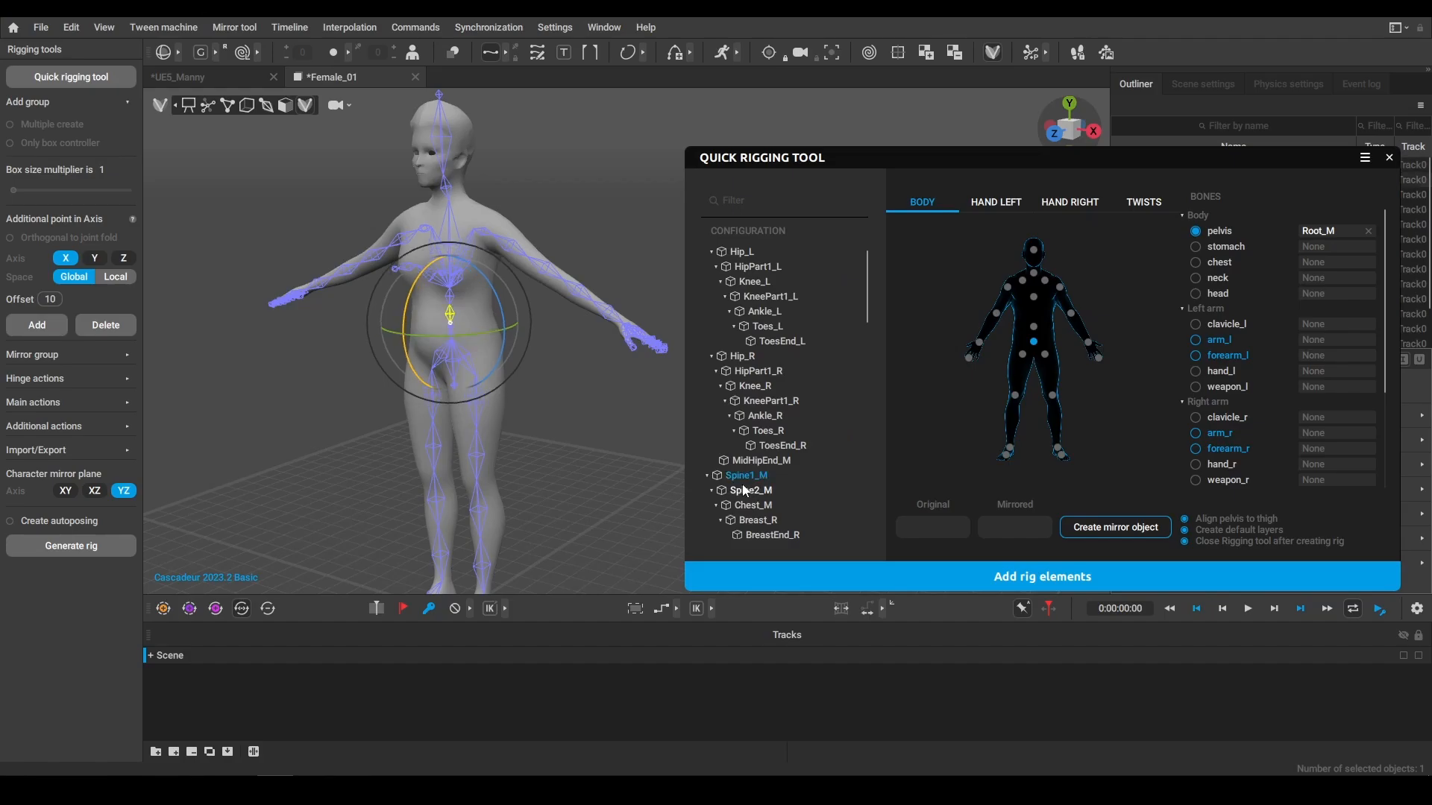
pyautogui.click(1034, 328)
pyautogui.moveTo(749, 510); pyautogui.dragTo(1035, 304)
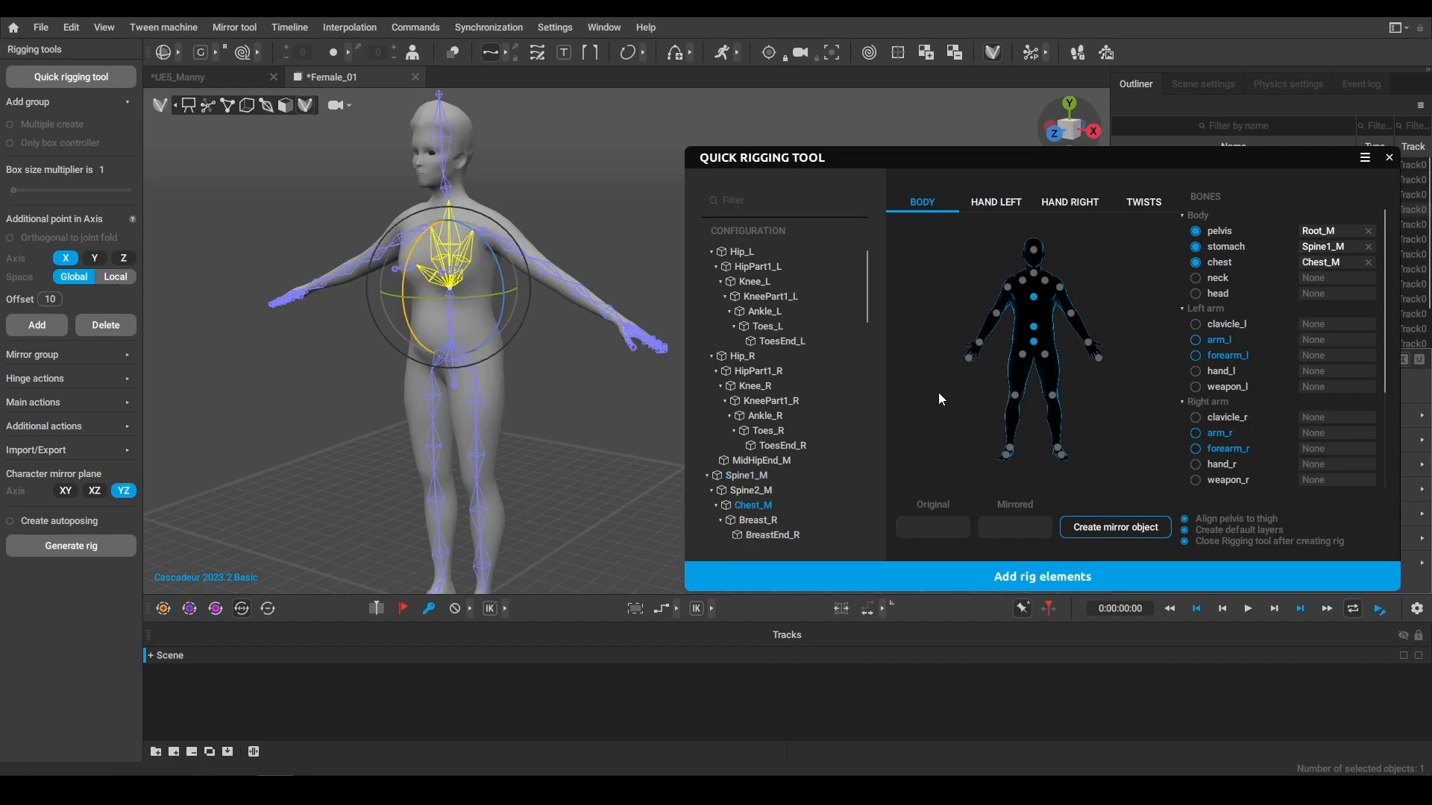
# Assign Neck_M to the neck and Head_M to the head in the body rig template
pyautogui.scroll(-2, 781, 506)
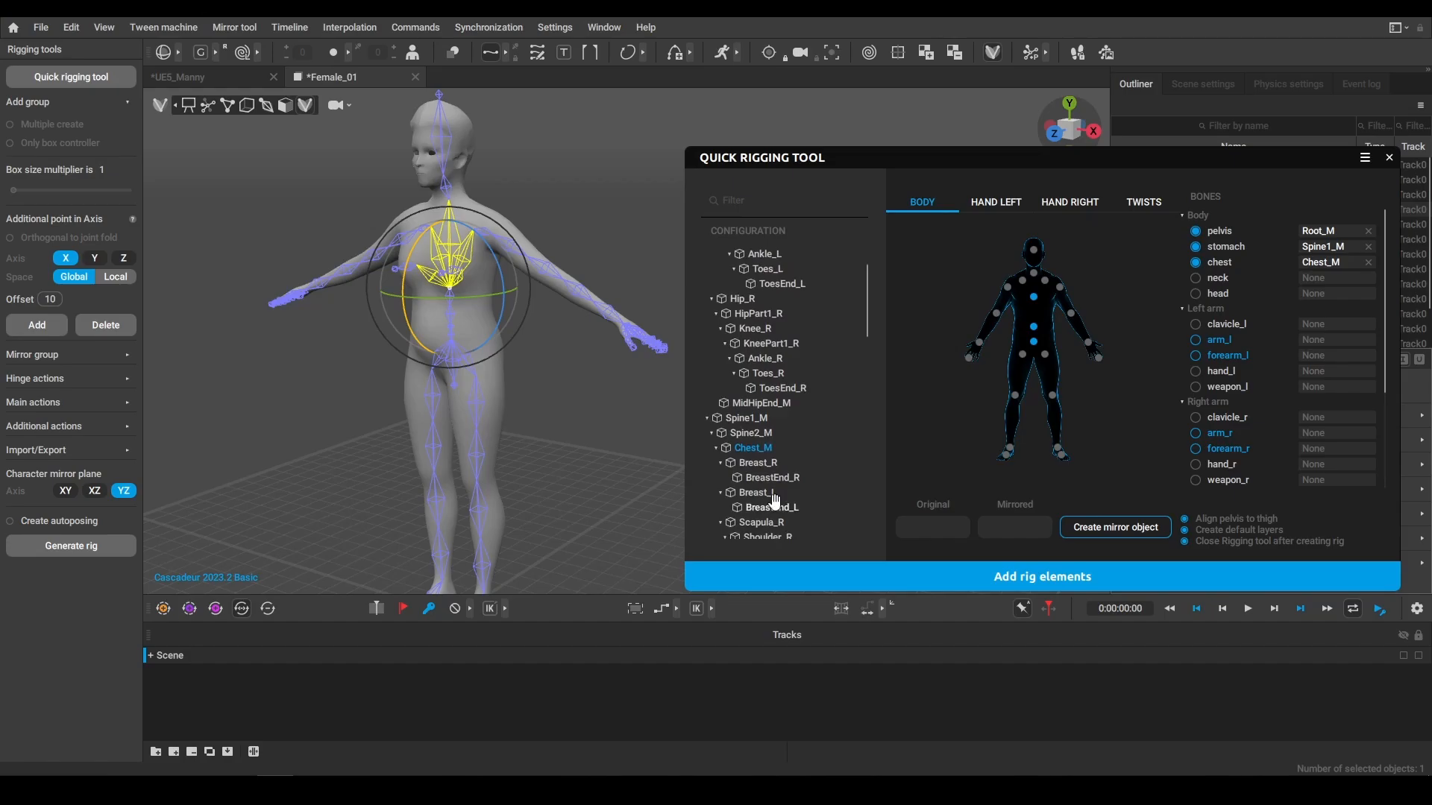
pyautogui.scroll(-8, 783, 501)
pyautogui.scroll(-4, 787, 498)
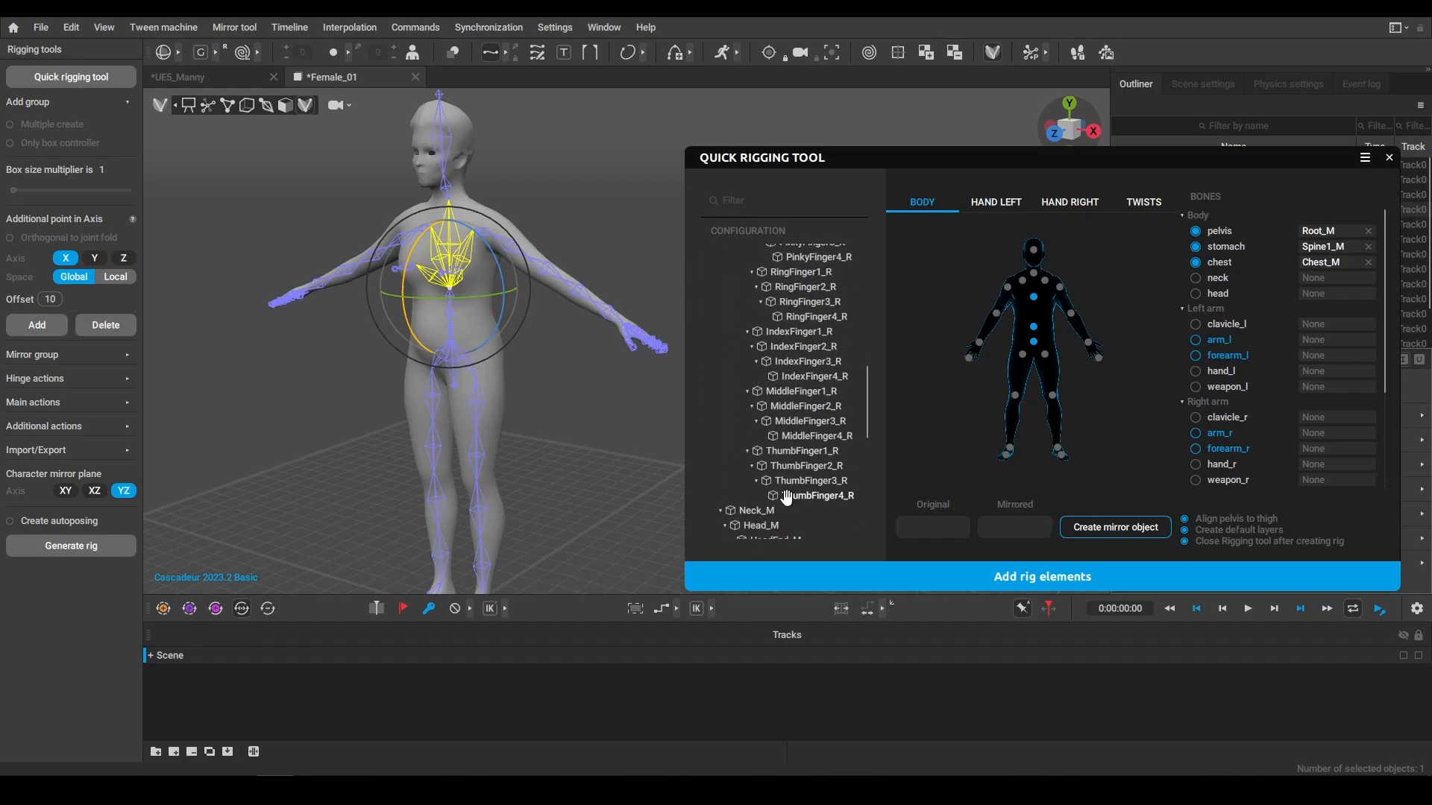
pyautogui.scroll(9, 787, 498)
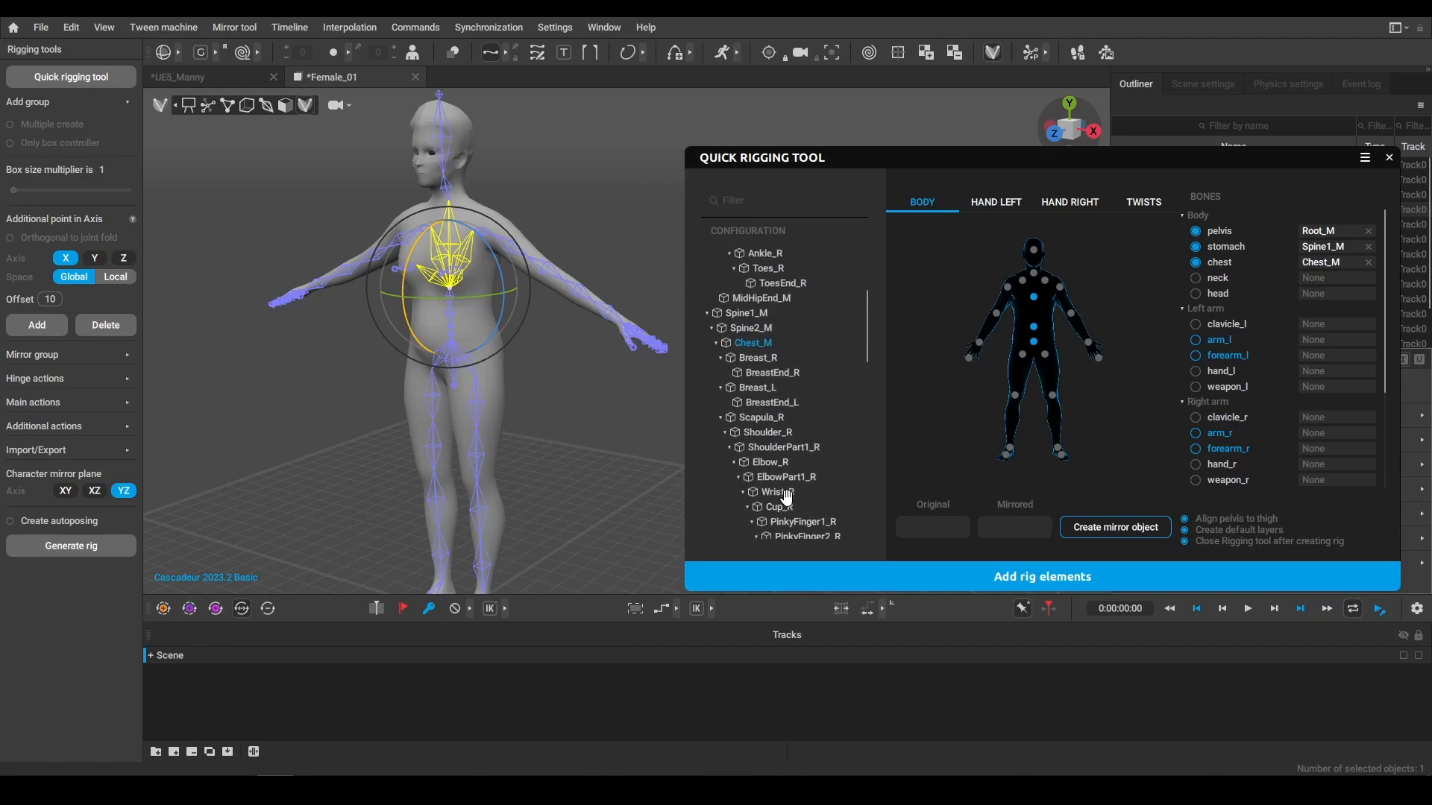
pyautogui.scroll(-7, 787, 438)
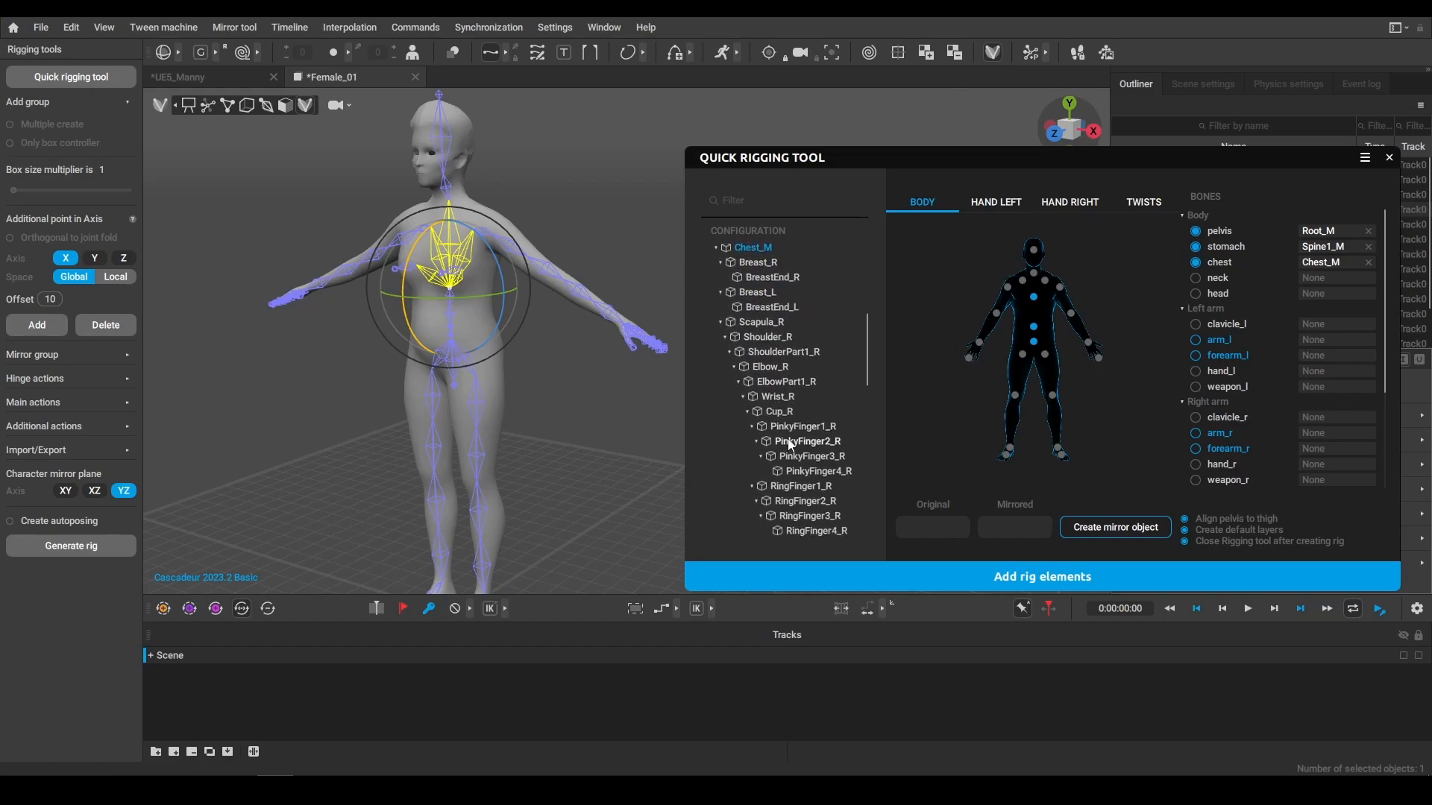
pyautogui.scroll(-6, 788, 438)
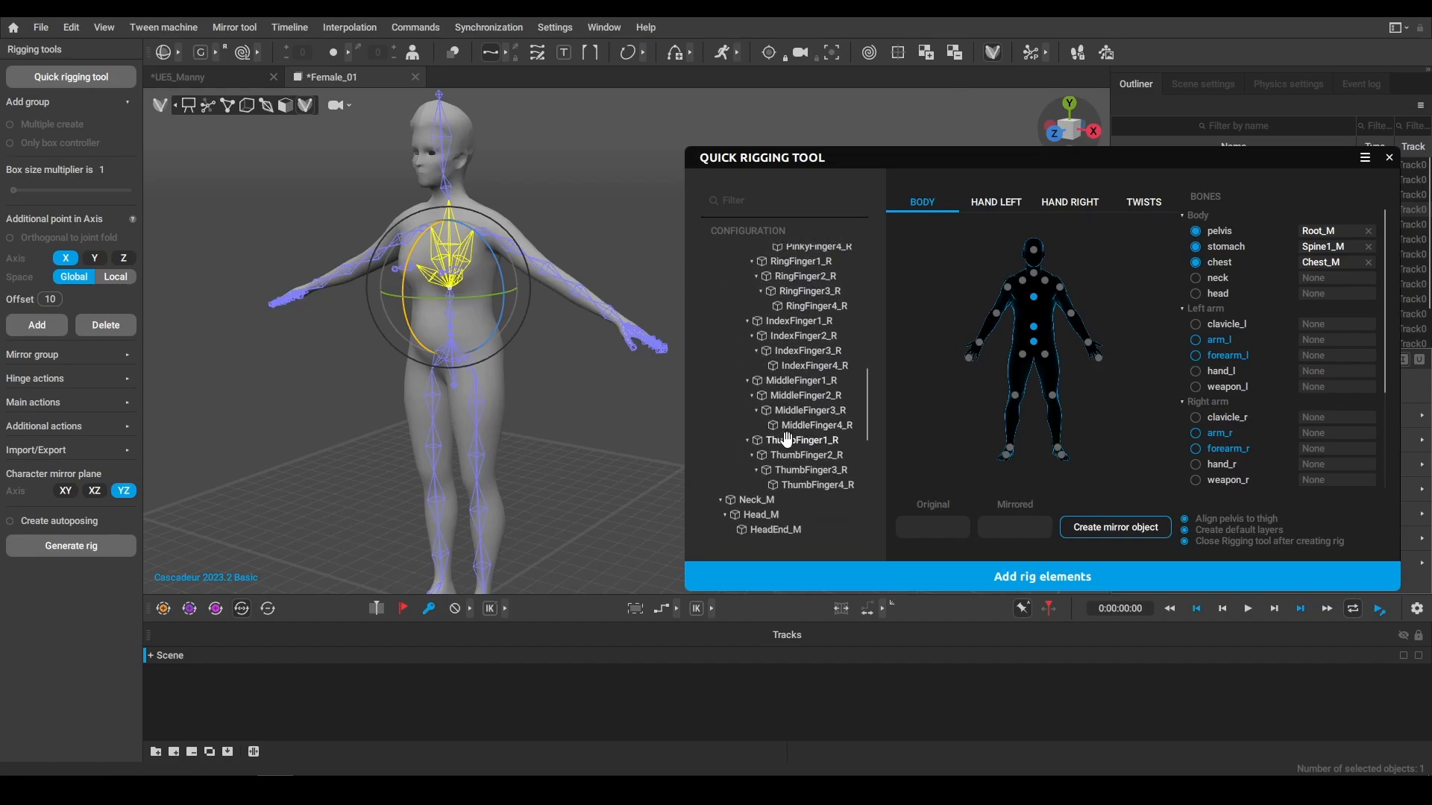
pyautogui.moveTo(768, 346); pyautogui.dragTo(1036, 282)
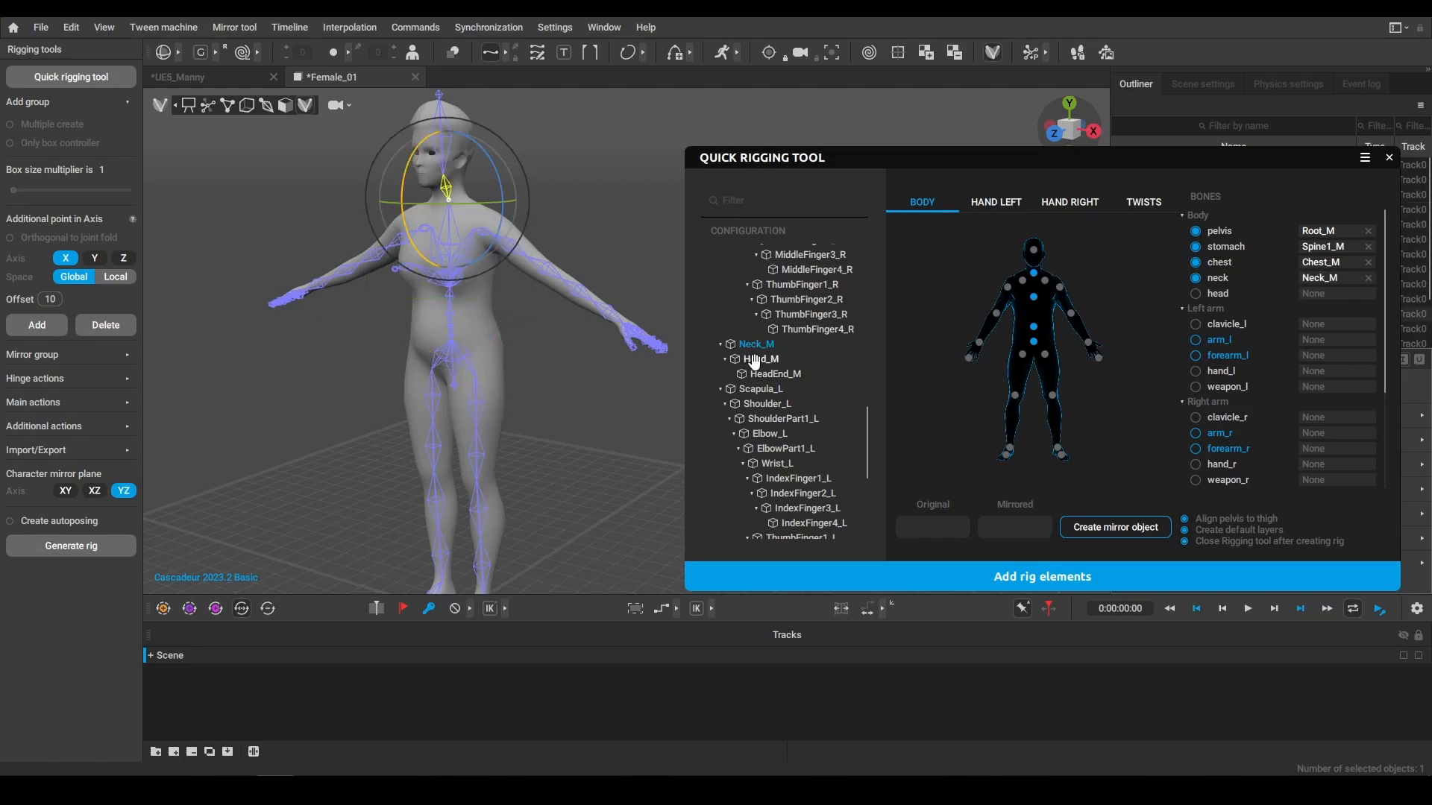
pyautogui.moveTo(762, 361); pyautogui.dragTo(1035, 253)
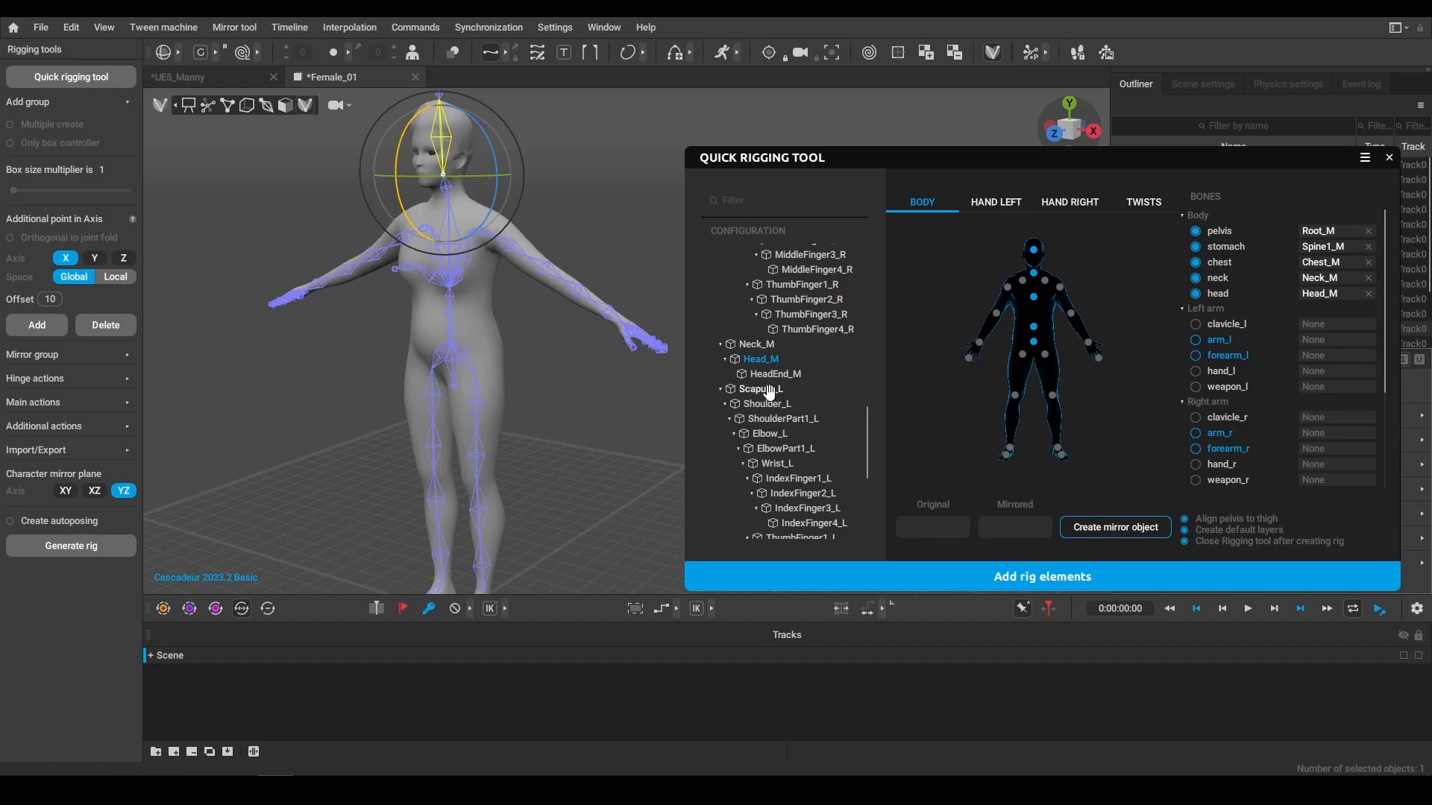
# Map the left arm joints: Scapula_L to clavicle_l, Shoulder_L to arm_l, Elbow_L to forearm_l and Wrist_L to hand_l
pyautogui.moveTo(760, 388); pyautogui.dragTo(1079, 323)
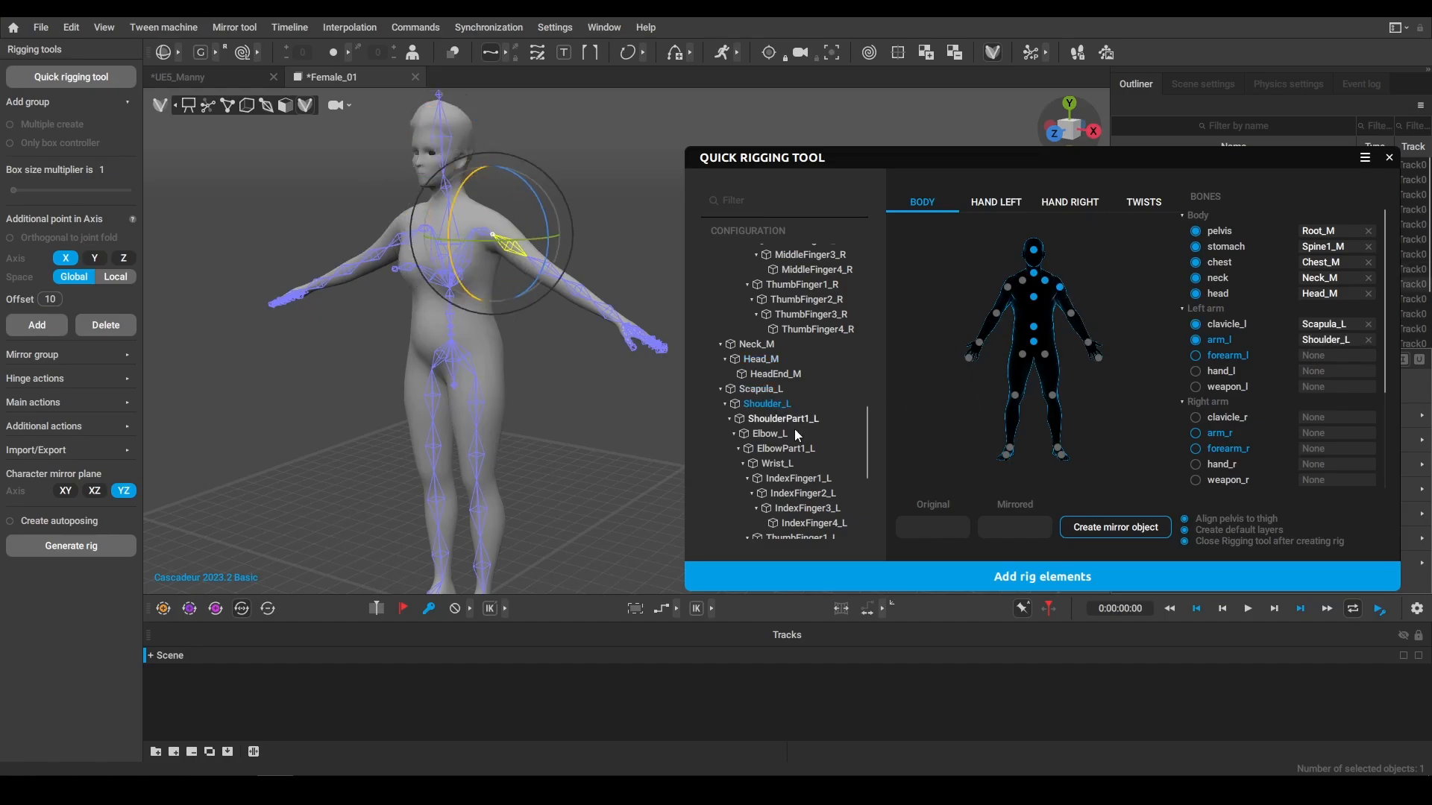
pyautogui.click(772, 434)
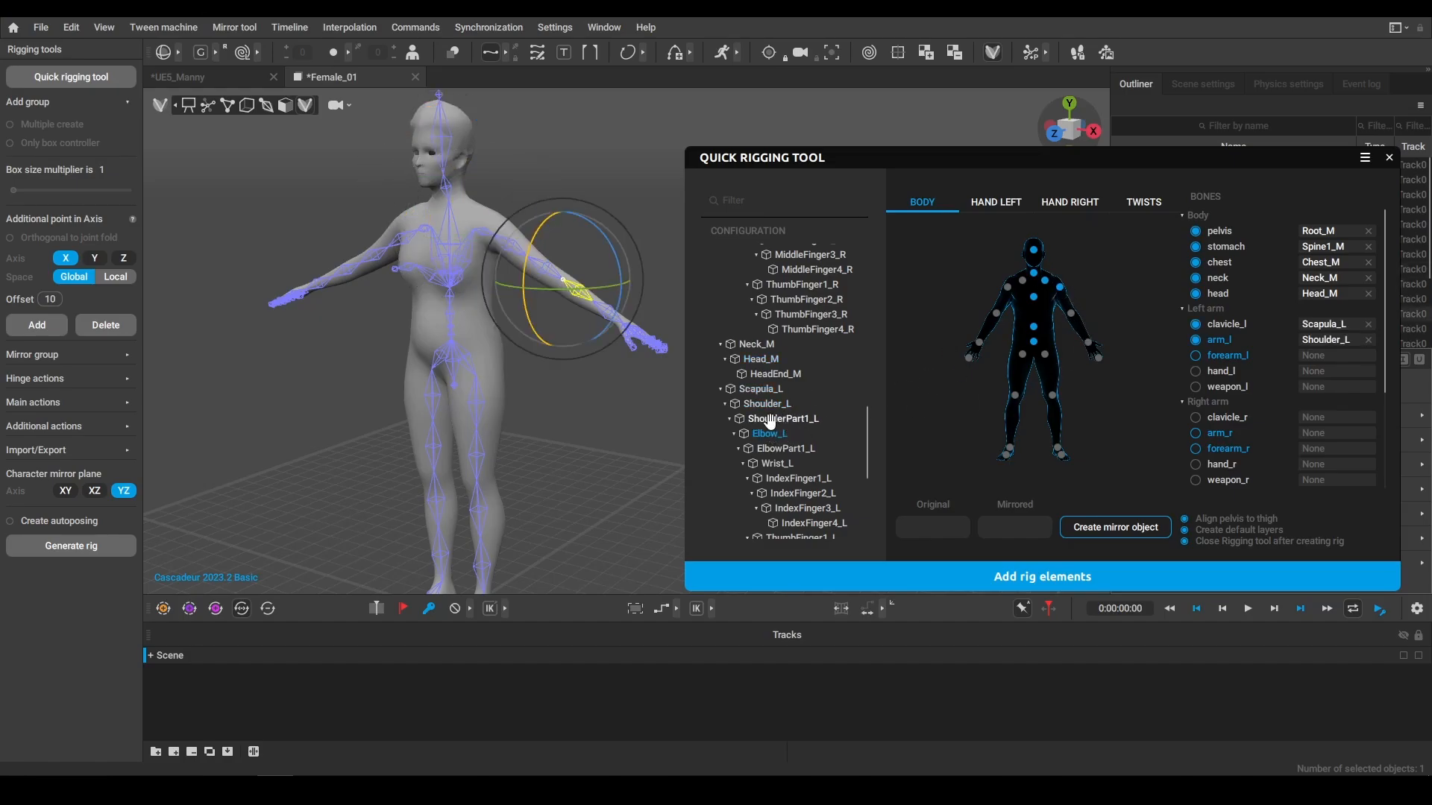
pyautogui.moveTo(765, 436); pyautogui.dragTo(1074, 320)
pyautogui.moveTo(775, 463); pyautogui.dragTo(1089, 343)
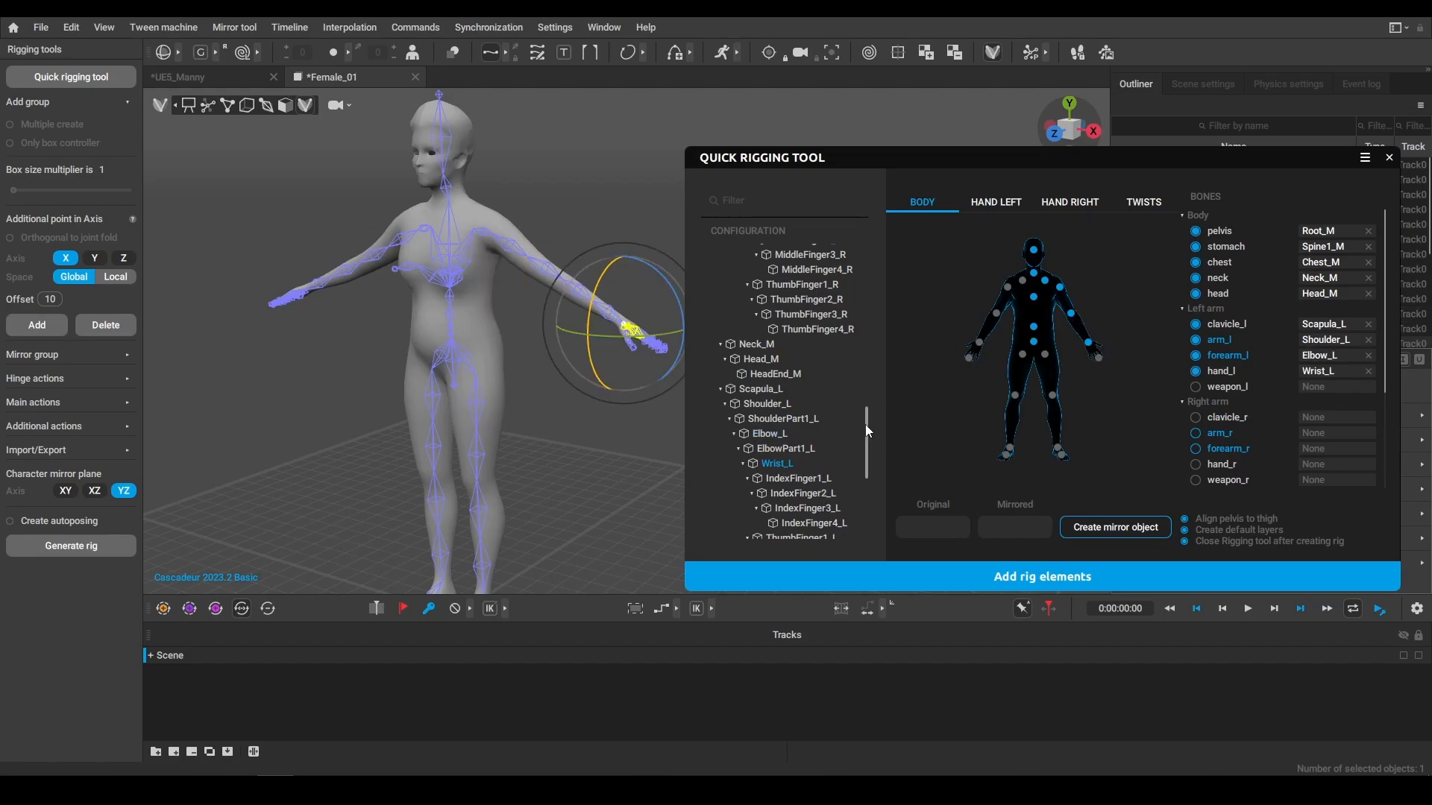
# Map Hip_L, Knee_L, Ankle_L and Toes_L to the left thigh, calf, foot and toe points of the body template
pyautogui.moveTo(867, 430); pyautogui.dragTo(866, 269)
pyautogui.click(741, 279)
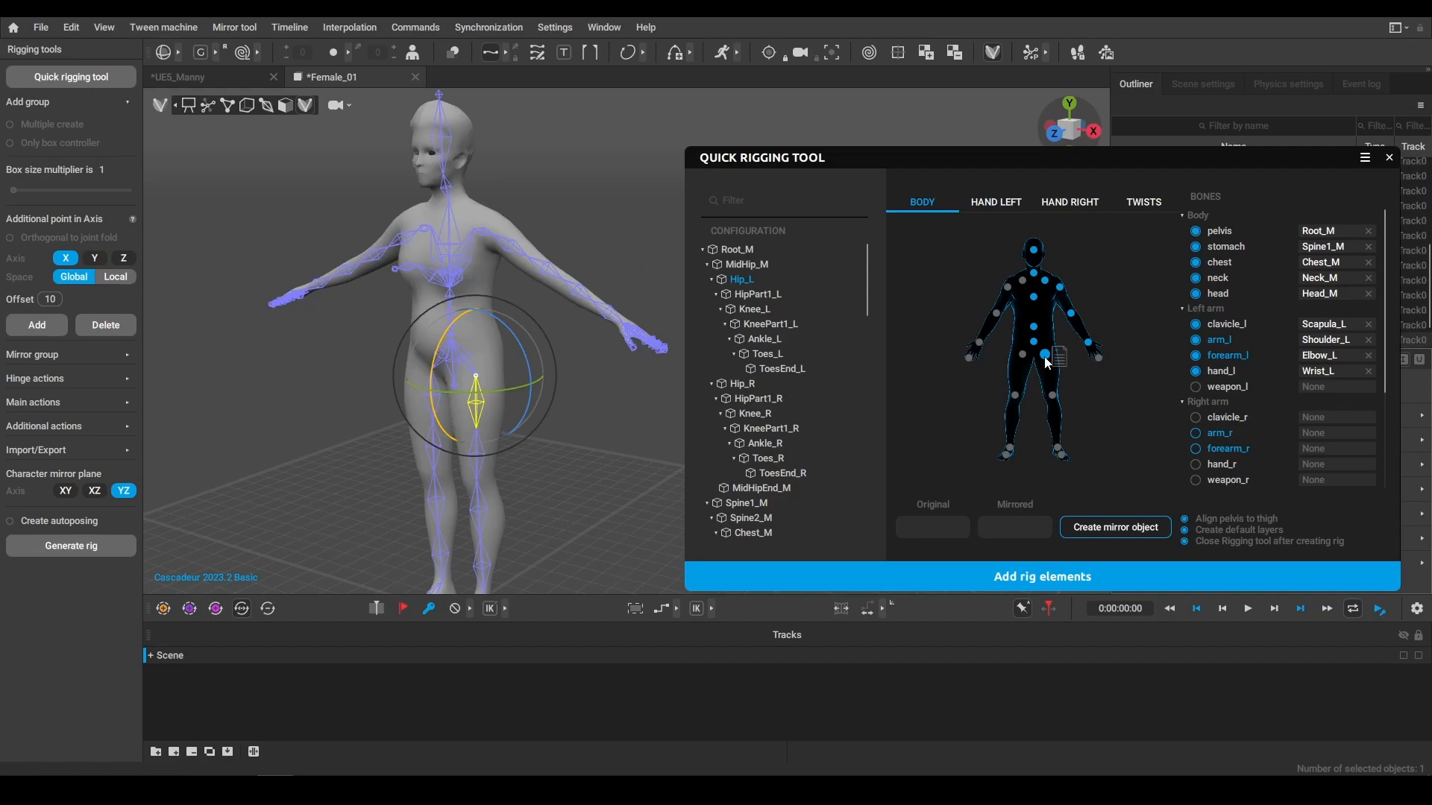
pyautogui.click(751, 308)
pyautogui.click(764, 338)
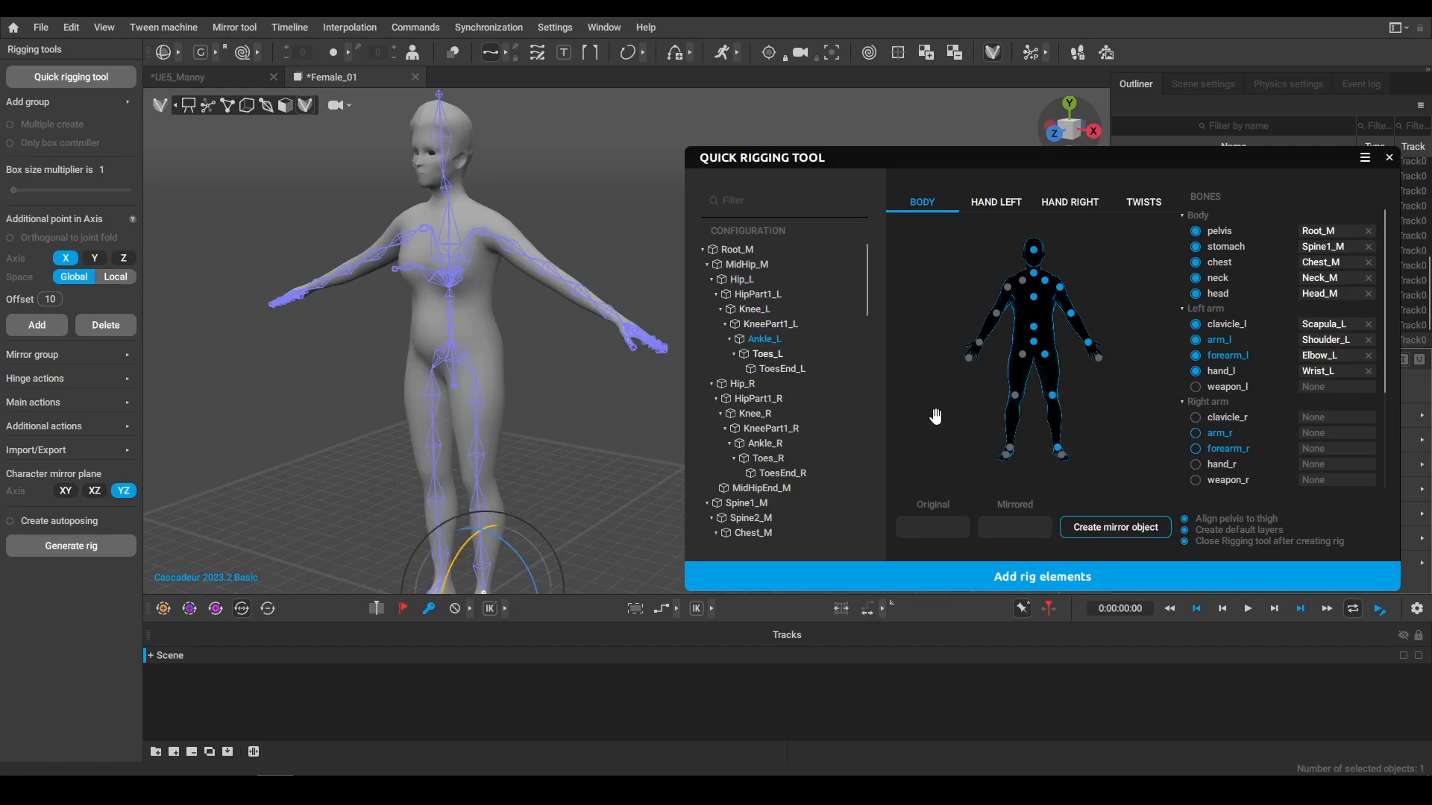
pyautogui.moveTo(935, 416); pyautogui.dragTo(1061, 455)
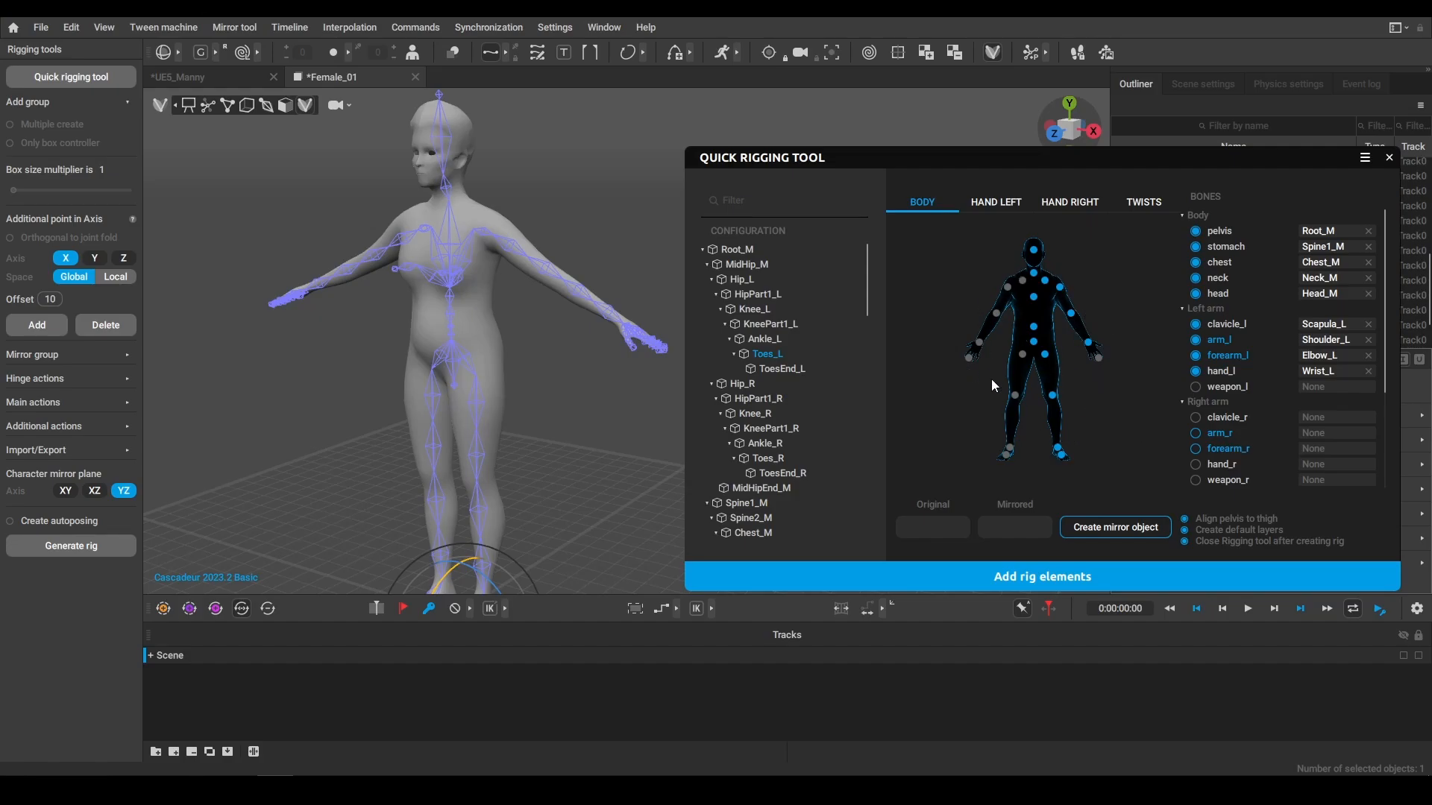
# Map IndexFinger1_L to IndexFinger3_L and ThumbFinger1_L to ThumbFinger3_L onto the index finger and thumb of the left hand template
pyautogui.click(987, 205)
pyautogui.scroll(-10, 808, 399)
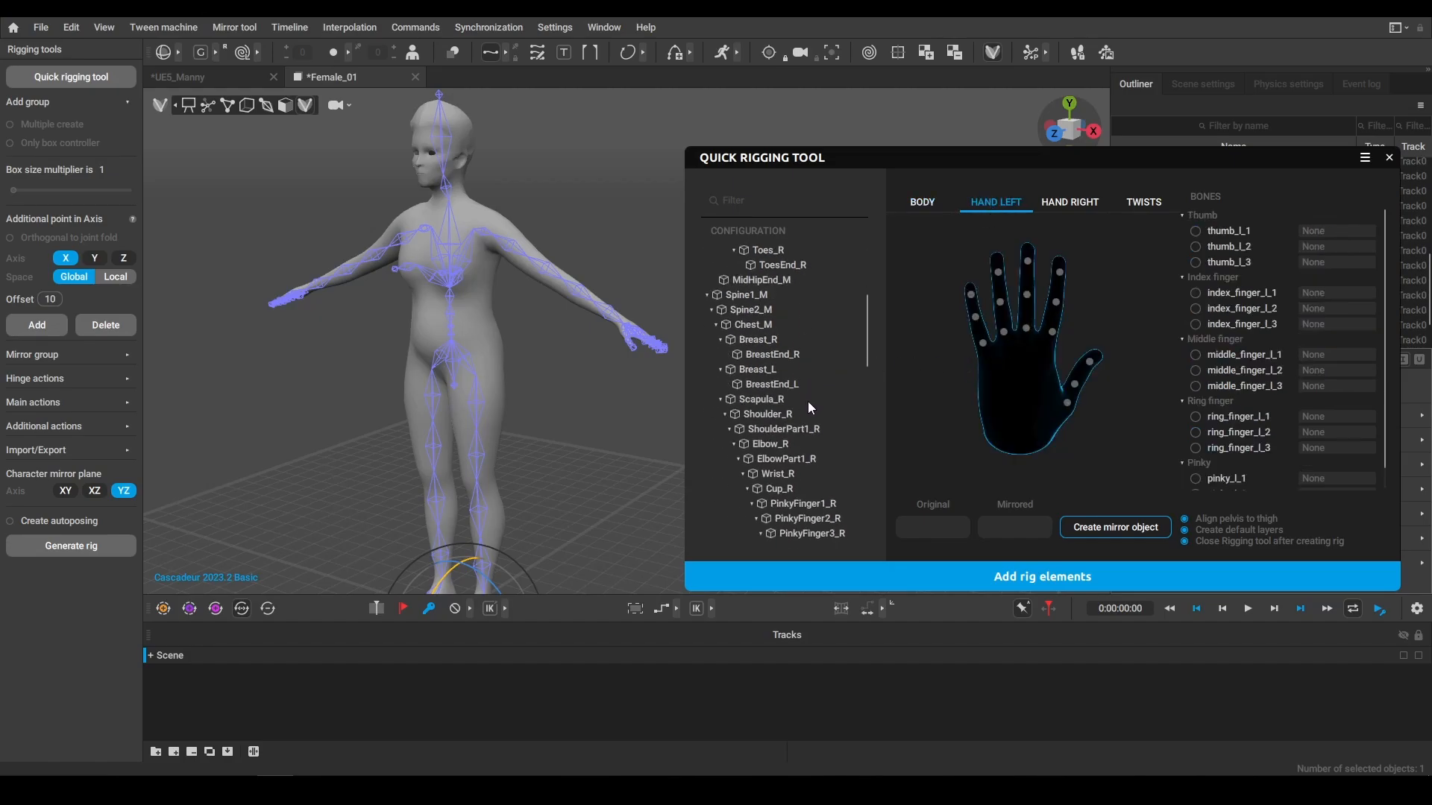
pyautogui.moveTo(787, 287); pyautogui.dragTo(1054, 305)
pyautogui.moveTo(806, 316); pyautogui.dragTo(1060, 275)
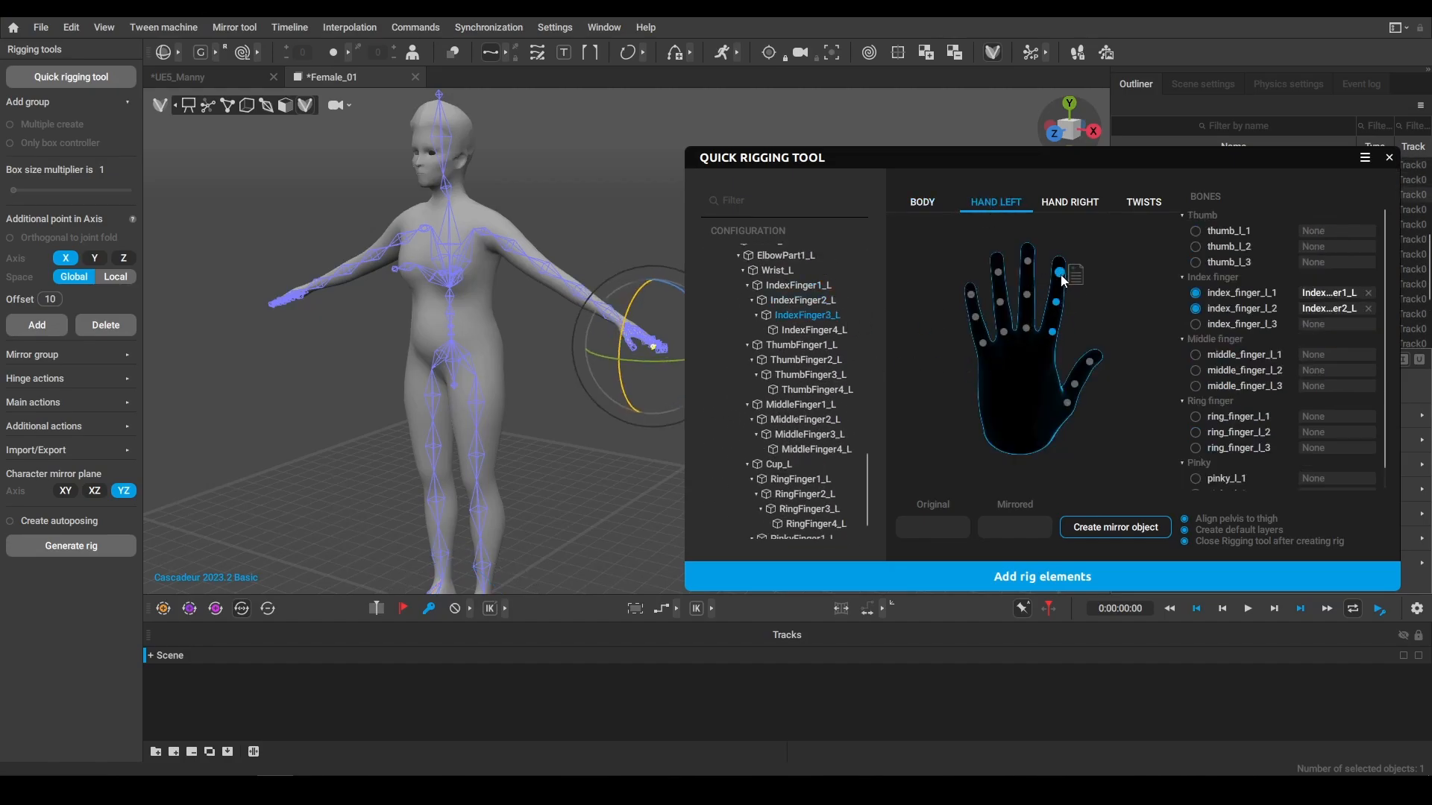
pyautogui.moveTo(801, 346); pyautogui.dragTo(1074, 384)
pyautogui.moveTo(810, 375); pyautogui.dragTo(1088, 363)
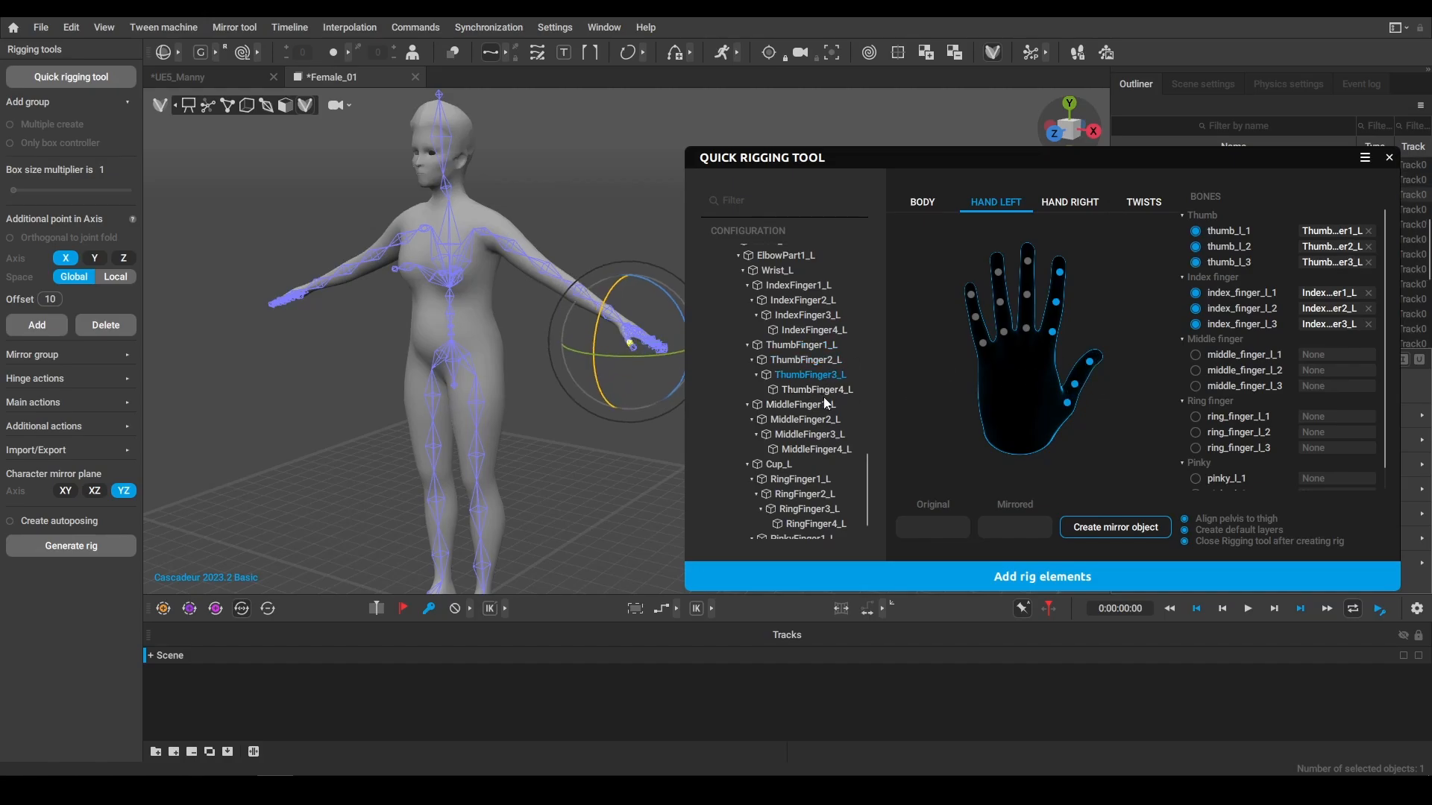
# Map the first three left MiddleFinger, RingFinger and PinkyFinger joints onto the matching fingers of the left hand template
pyautogui.moveTo(813, 408); pyautogui.dragTo(1027, 295)
pyautogui.scroll(-3, 811, 478)
pyautogui.moveTo(838, 432); pyautogui.dragTo(1003, 332)
pyautogui.moveTo(806, 441); pyautogui.dragTo(1001, 302)
pyautogui.moveTo(808, 456); pyautogui.dragTo(999, 274)
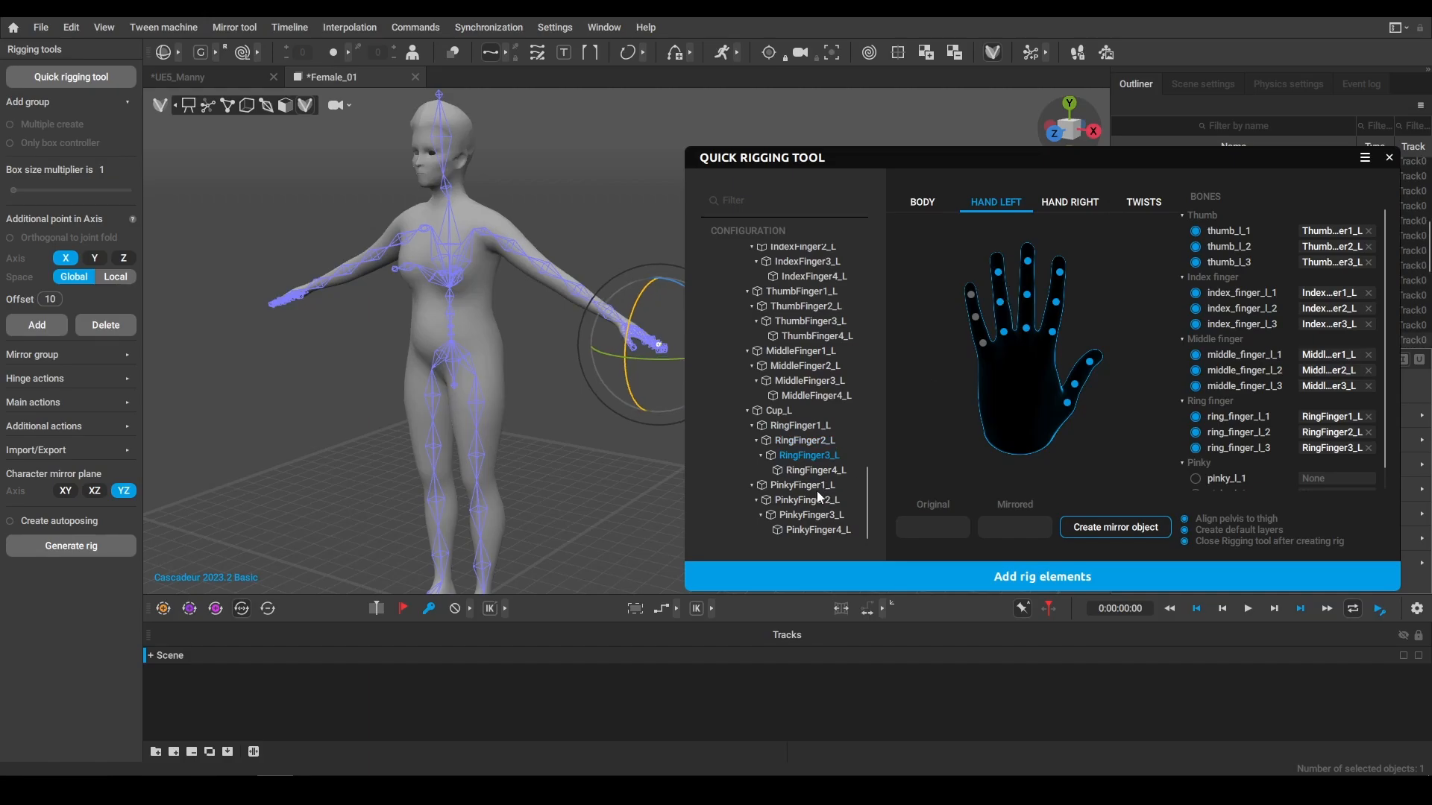
pyautogui.moveTo(816, 489); pyautogui.dragTo(975, 318)
pyautogui.moveTo(829, 517); pyautogui.dragTo(971, 295)
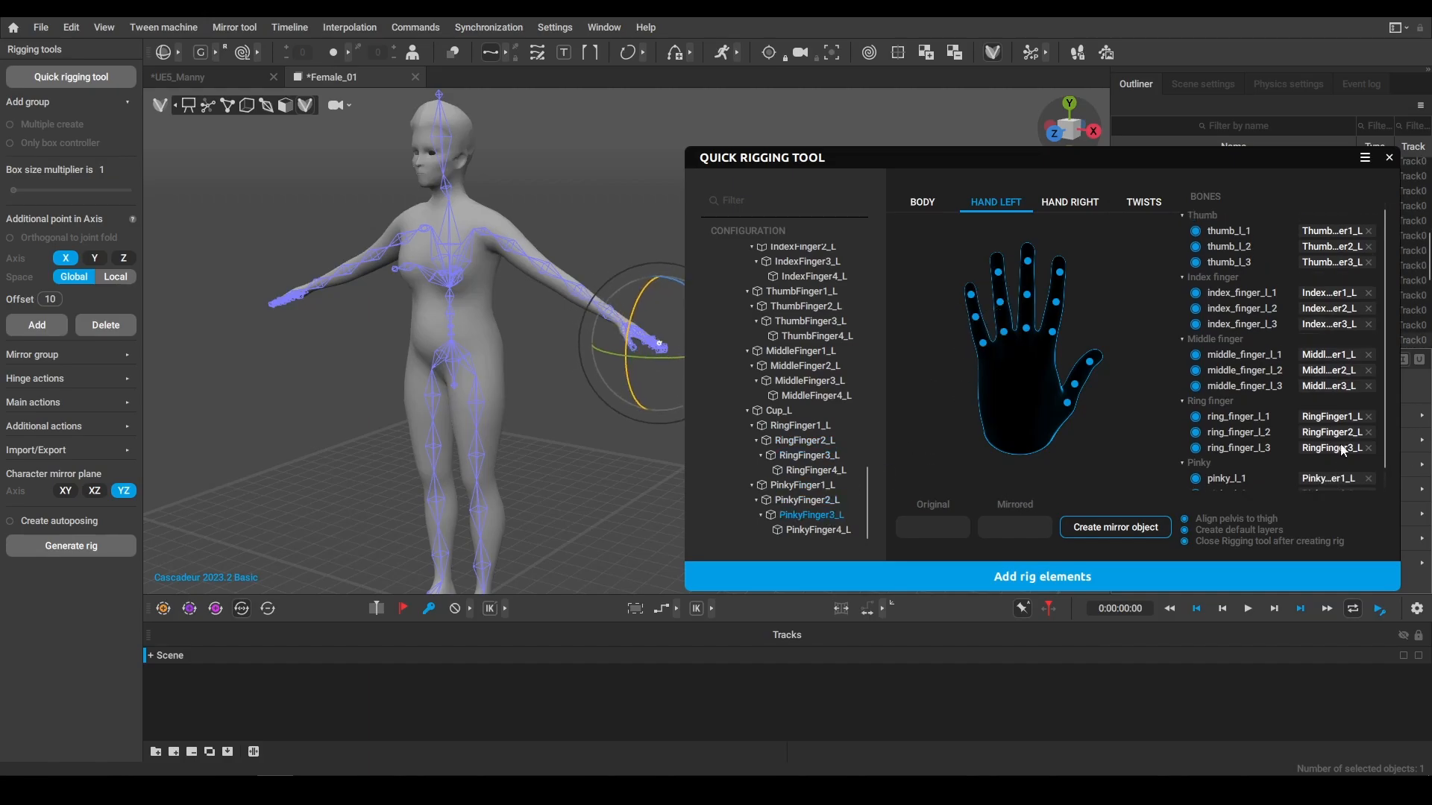
# Assign HipPart1_L and KneePart1_L as the left thigh and calf twists, and set the arm_l and forearm_l twist axes to X
pyautogui.click(1080, 204)
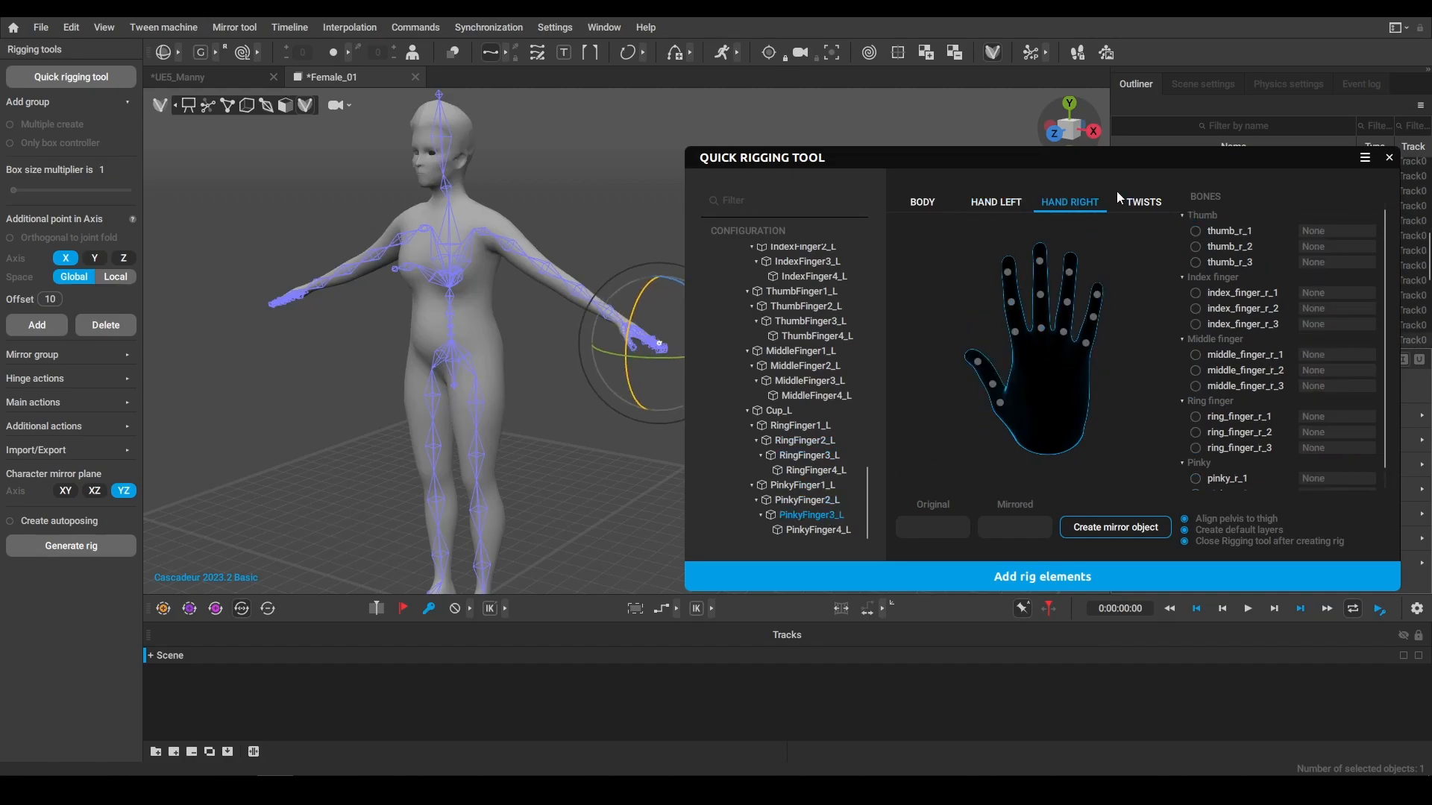
pyautogui.click(1132, 205)
pyautogui.moveTo(758, 294); pyautogui.dragTo(1053, 373)
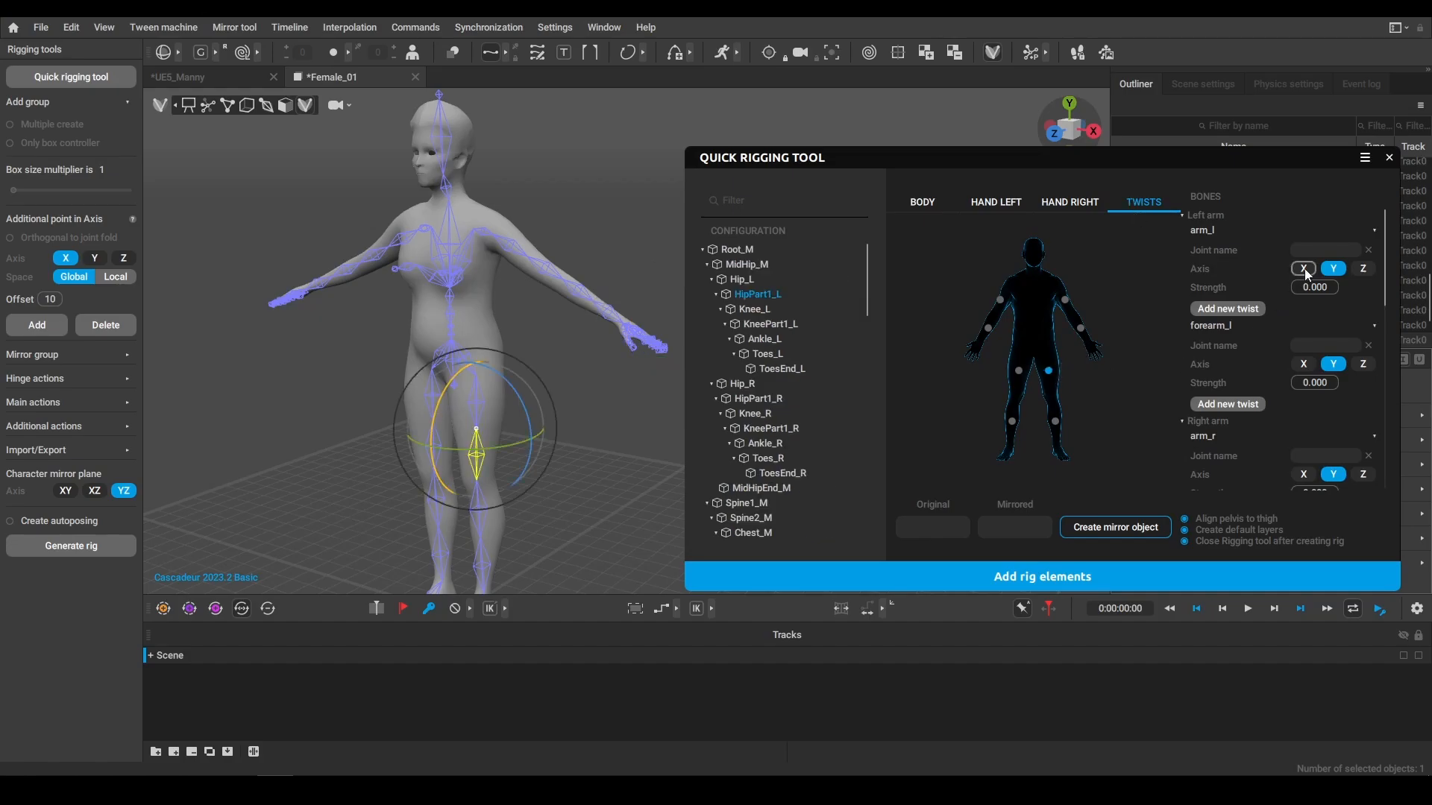
pyautogui.click(1305, 269)
pyautogui.click(1303, 364)
pyautogui.scroll(-5, 1297, 351)
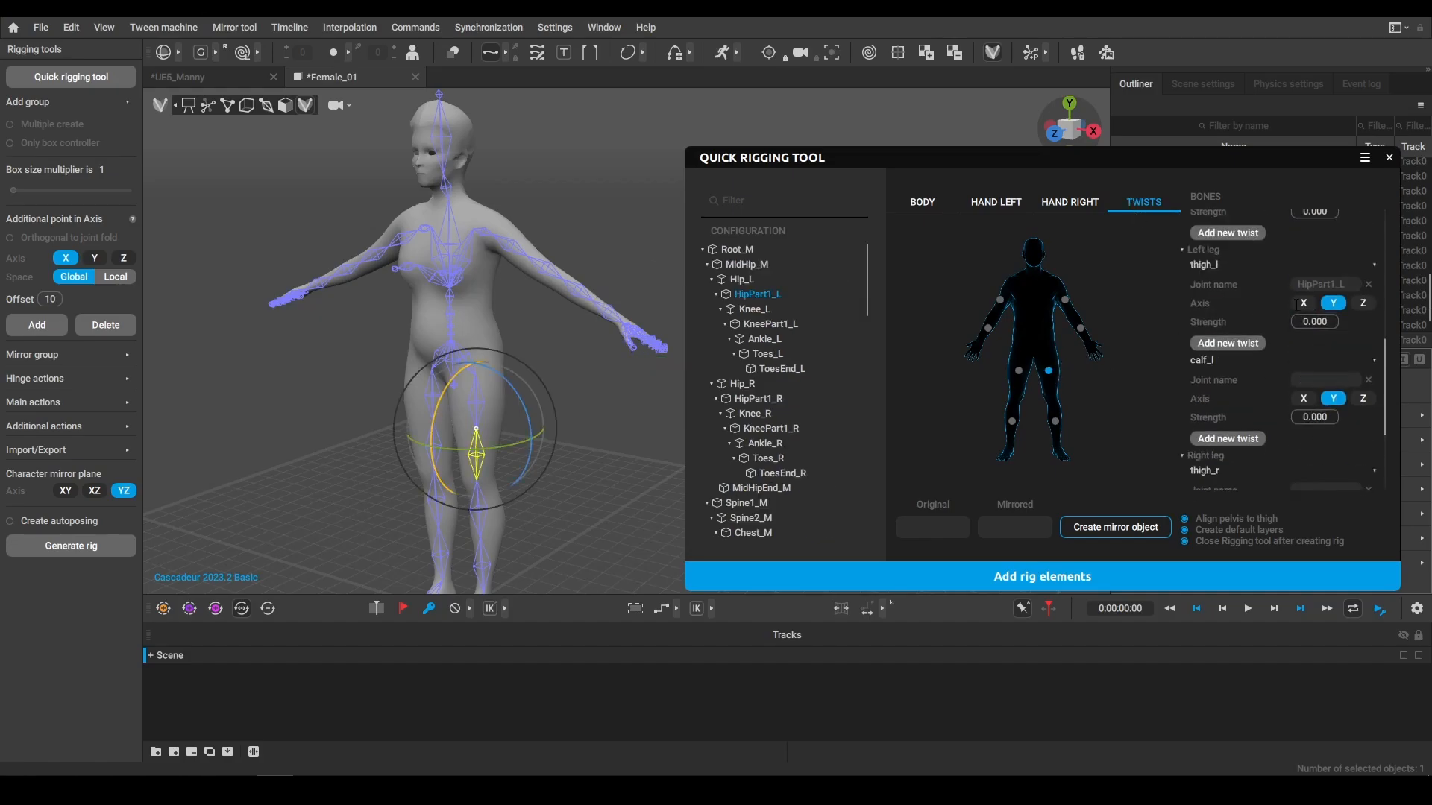
pyautogui.scroll(5, 1292, 325)
pyautogui.moveTo(769, 324); pyautogui.dragTo(1055, 421)
# Assign ShoulderPart1_L to the arm_l twist and ElbowPart1_L to the forearm_l twist, with X as the twist axis
pyautogui.scroll(-8, 772, 440)
pyautogui.scroll(5, 773, 441)
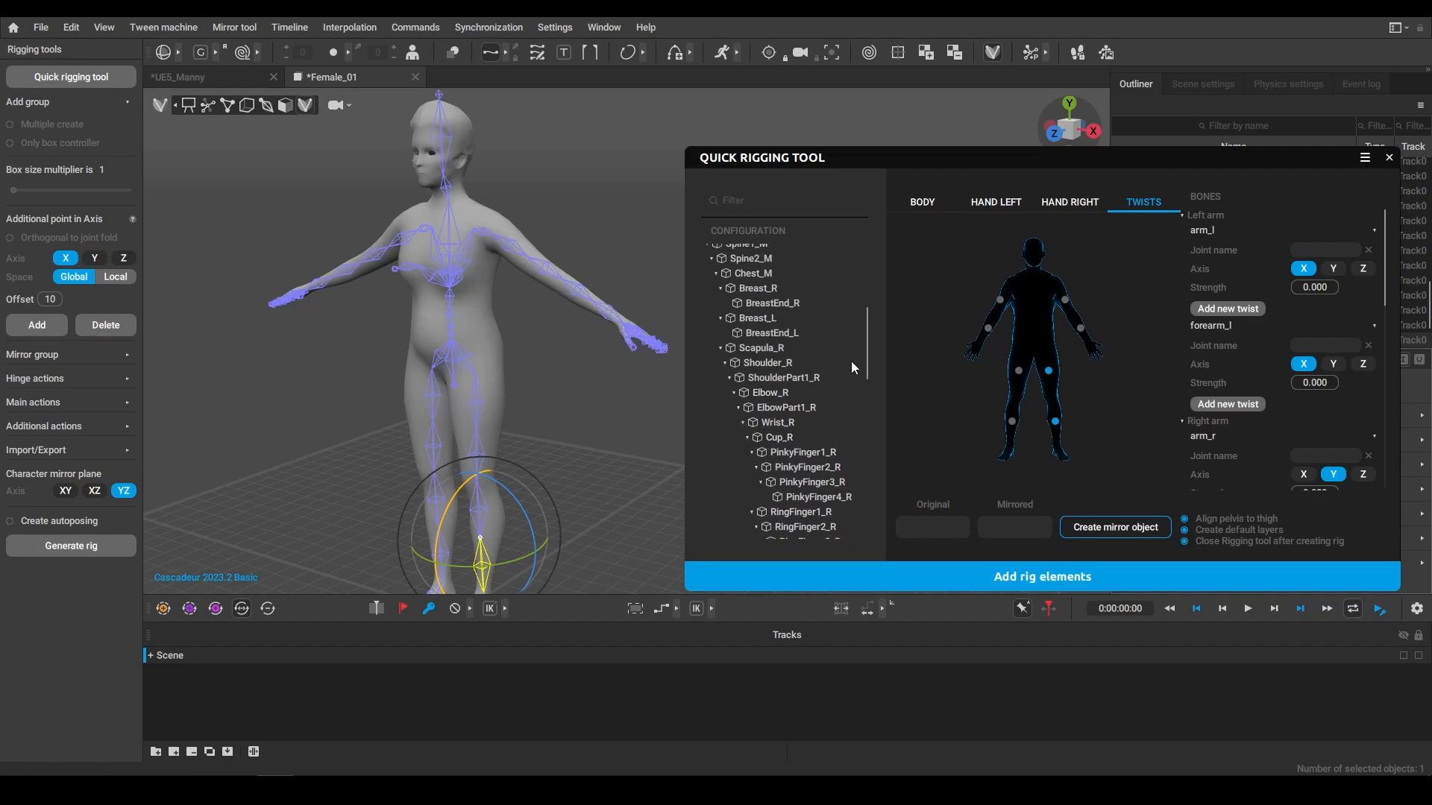
pyautogui.moveTo(866, 349); pyautogui.dragTo(863, 447)
pyautogui.moveTo(783, 400); pyautogui.dragTo(1065, 299)
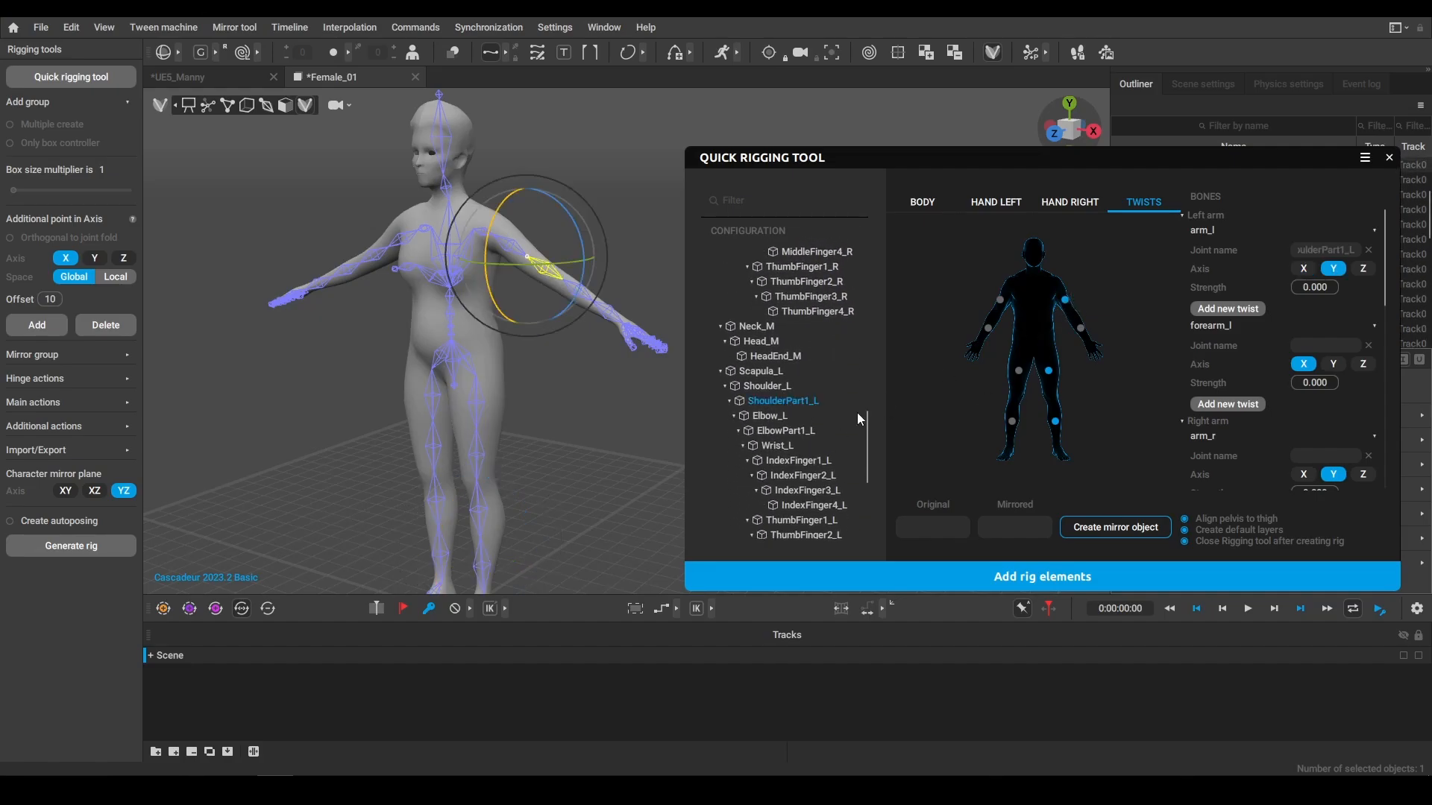
pyautogui.moveTo(783, 431); pyautogui.dragTo(1088, 329)
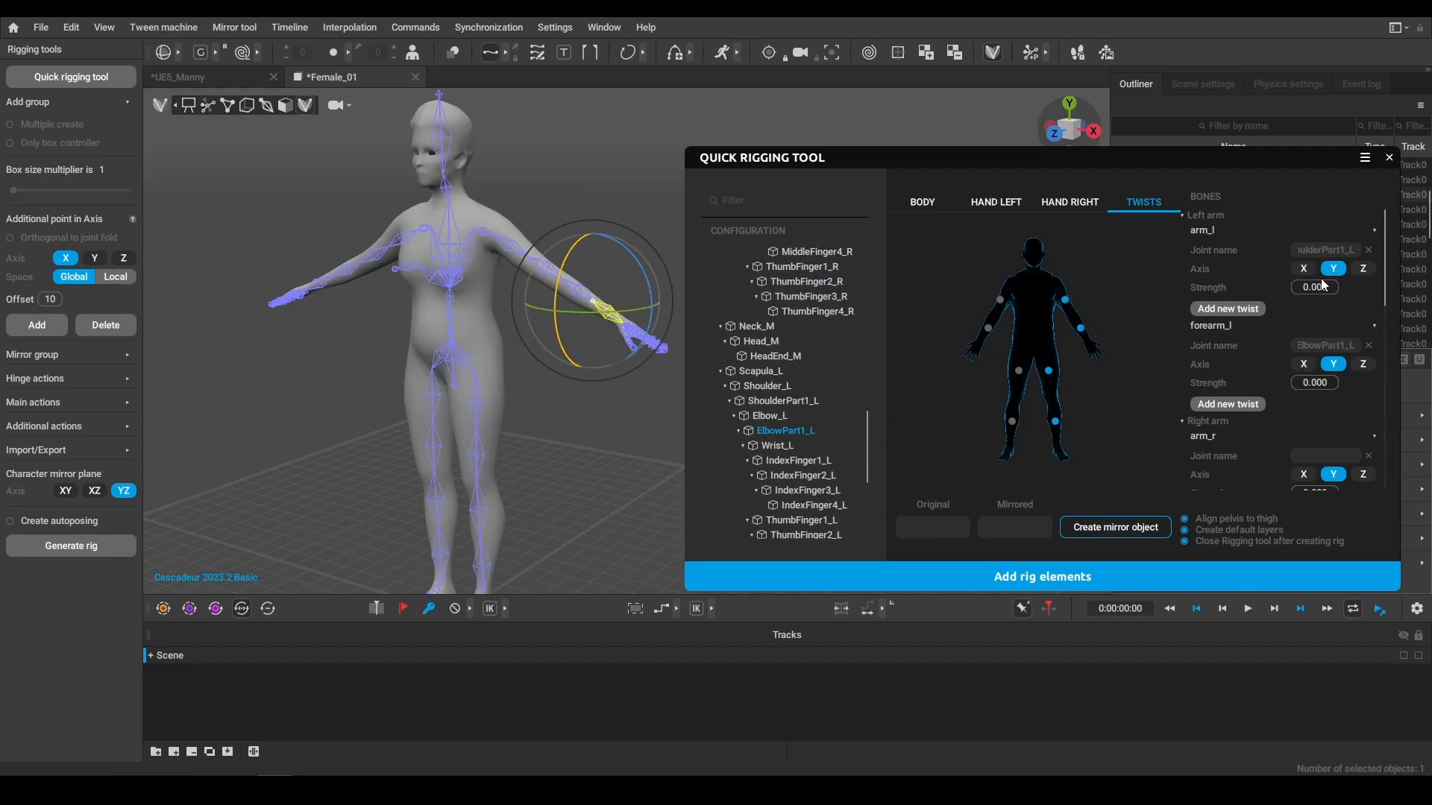
pyautogui.scroll(-7, 1306, 475)
pyautogui.scroll(-3, 1389, 387)
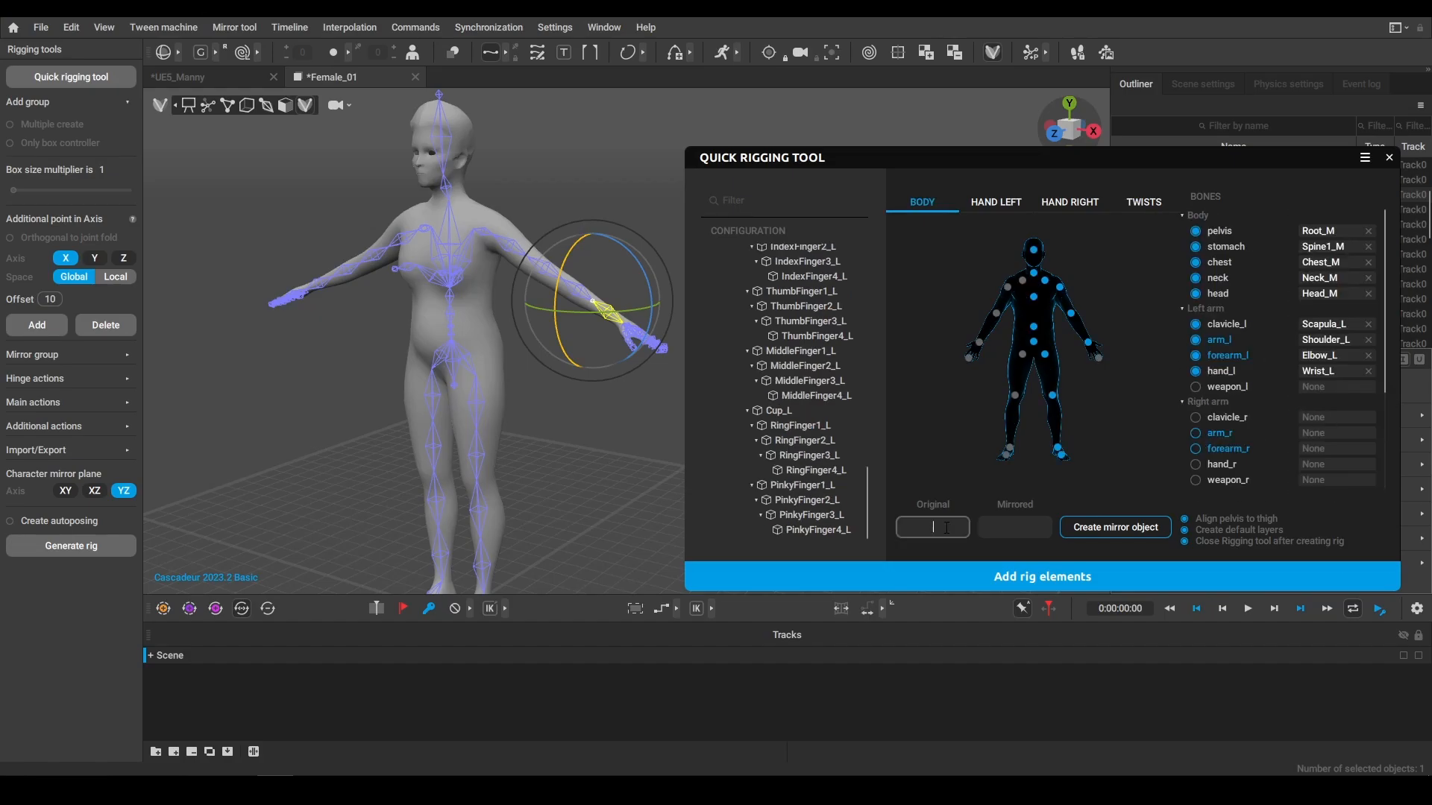
# Mirror the left-side joint mapping to the right side, using _L as the original suffix and _R as the mirrored one
pyautogui.write('L')
pyautogui.click(1008, 528)
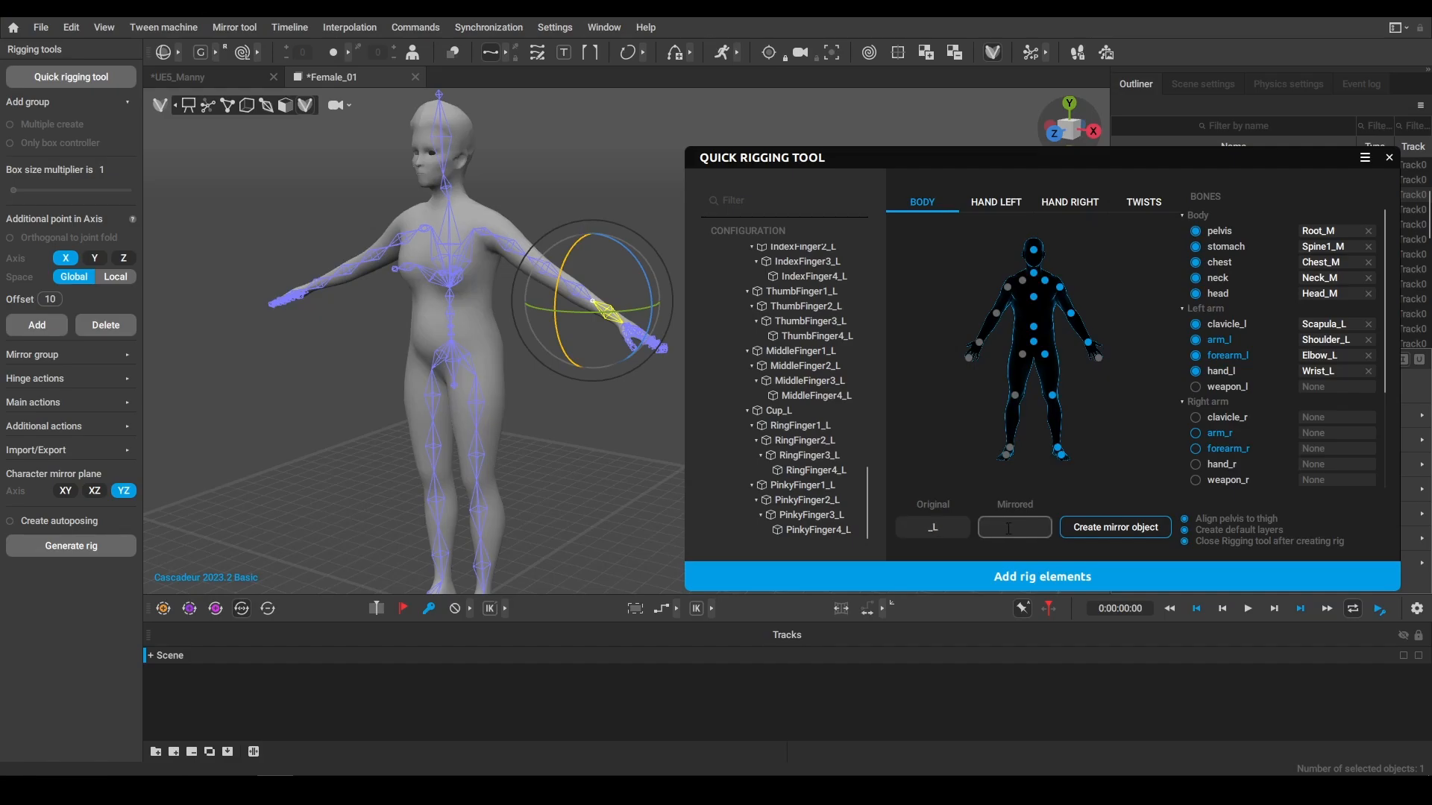
pyautogui.write('_R')
pyautogui.click(1131, 529)
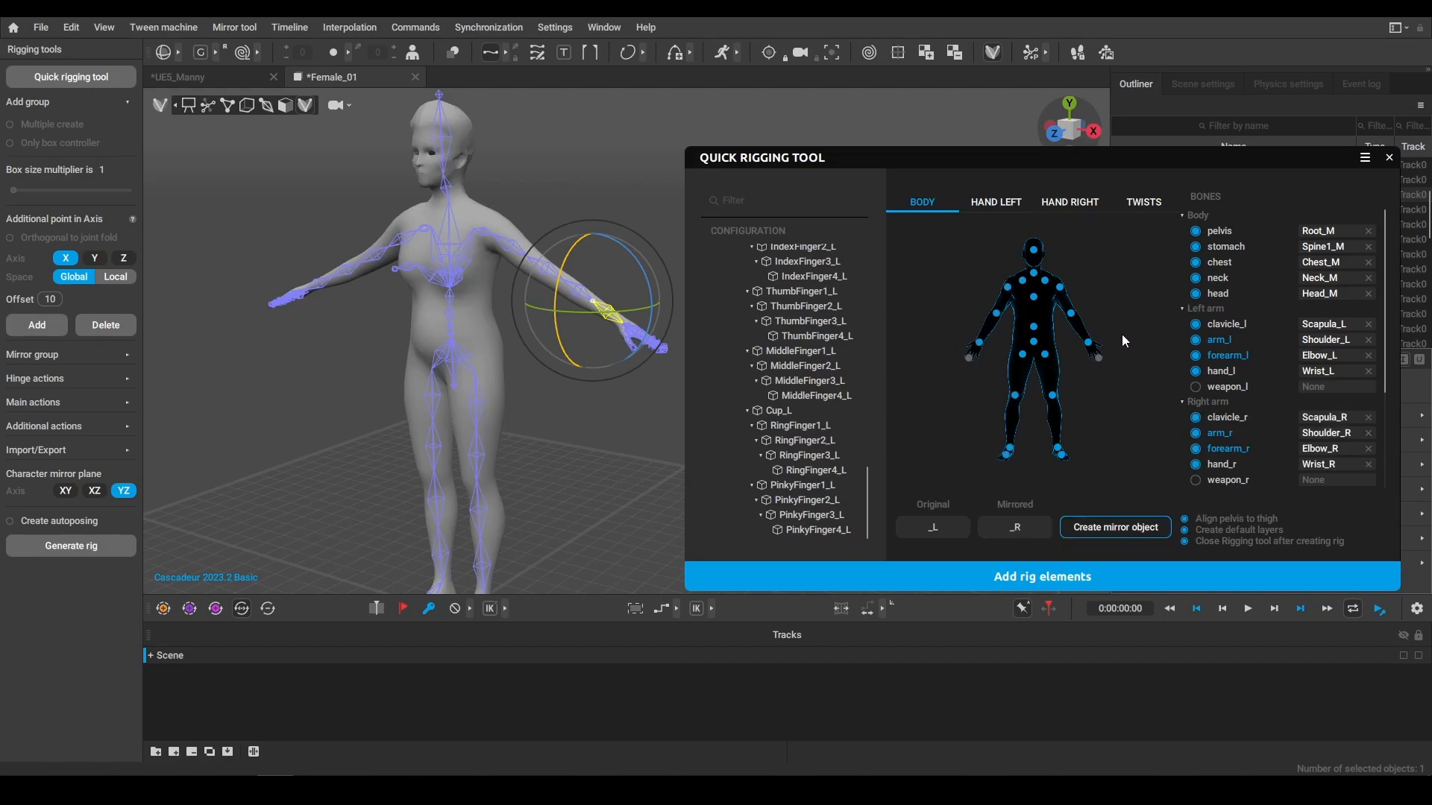
# Check the mirrored right hand and twist mappings, and add the rig elements to the character
pyautogui.click(996, 203)
pyautogui.click(1064, 204)
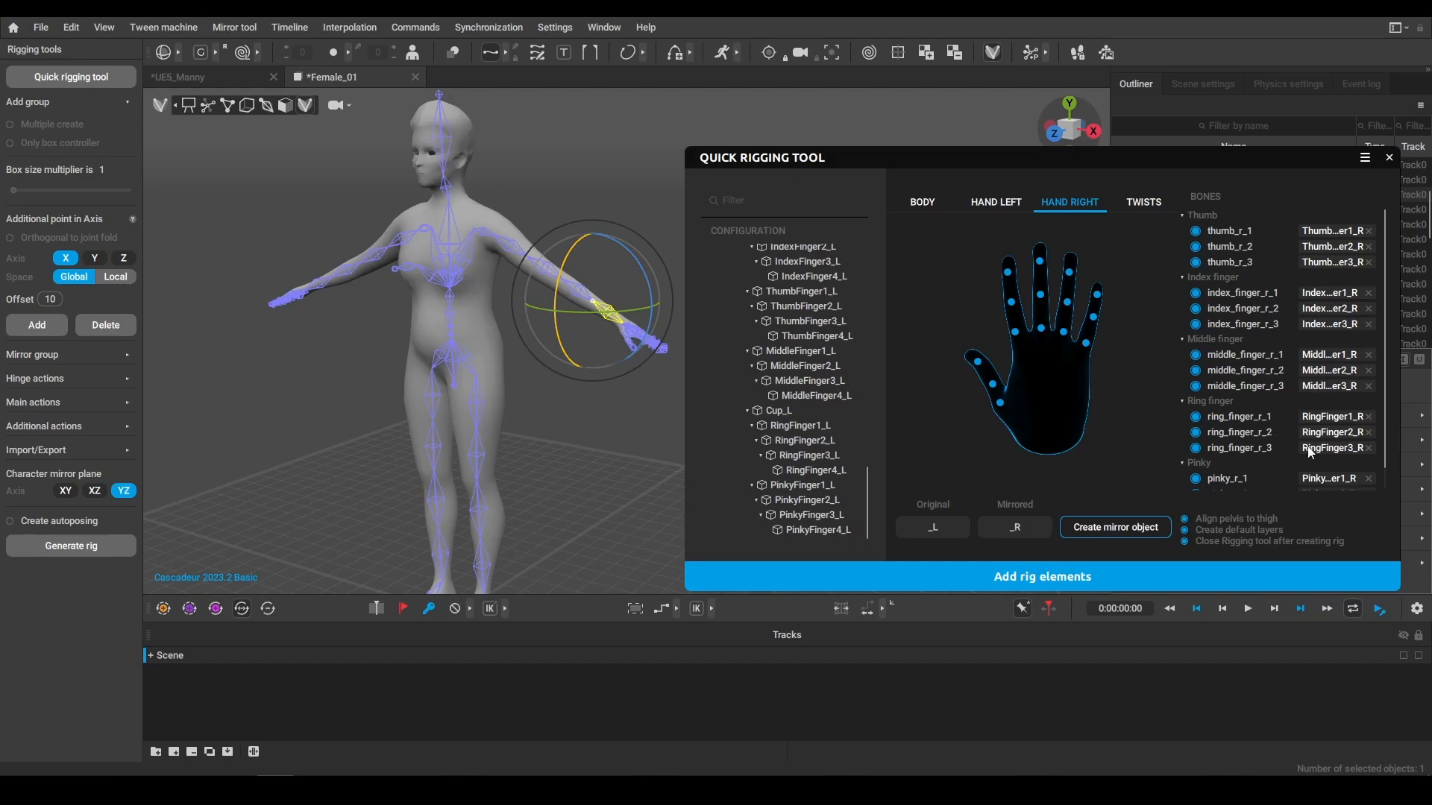
pyautogui.scroll(-1, 1283, 462)
pyautogui.scroll(1, 1283, 463)
pyautogui.click(1137, 204)
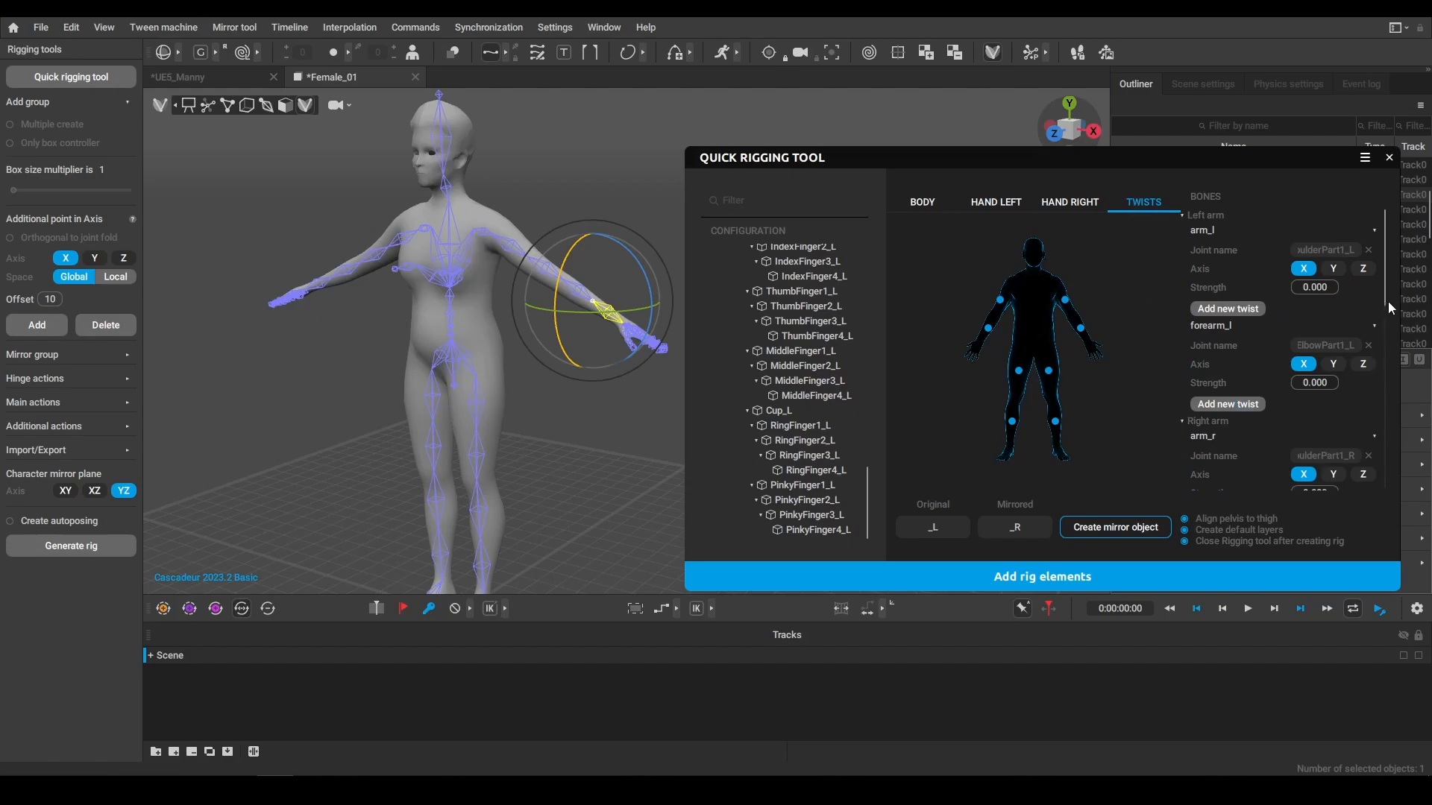
pyautogui.moveTo(1384, 302); pyautogui.dragTo(1380, 512)
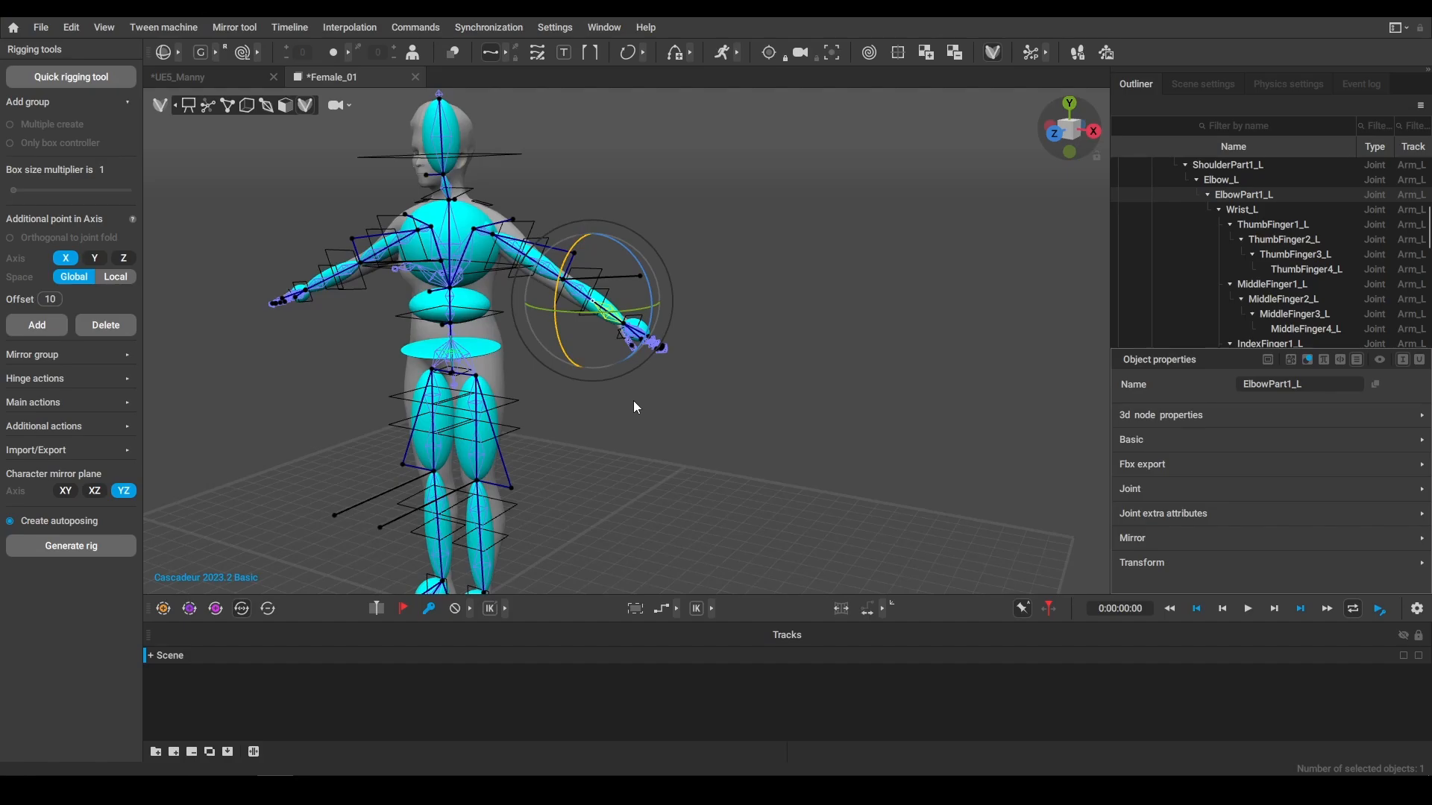
# Deselect the elbow joint and generate the character's rig with autoposing enabled
pyautogui.scroll(-4, 633, 401)
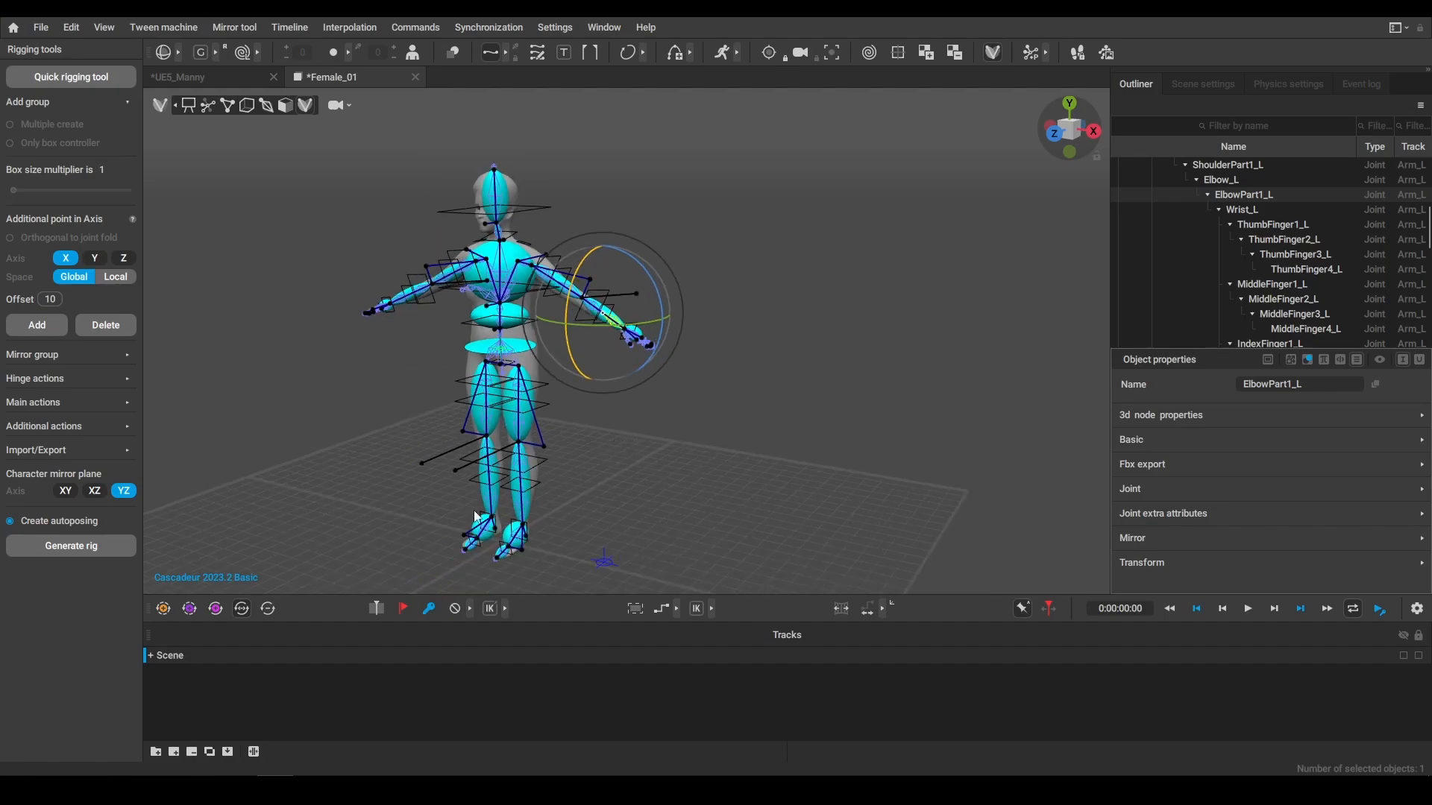
pyautogui.click(296, 465)
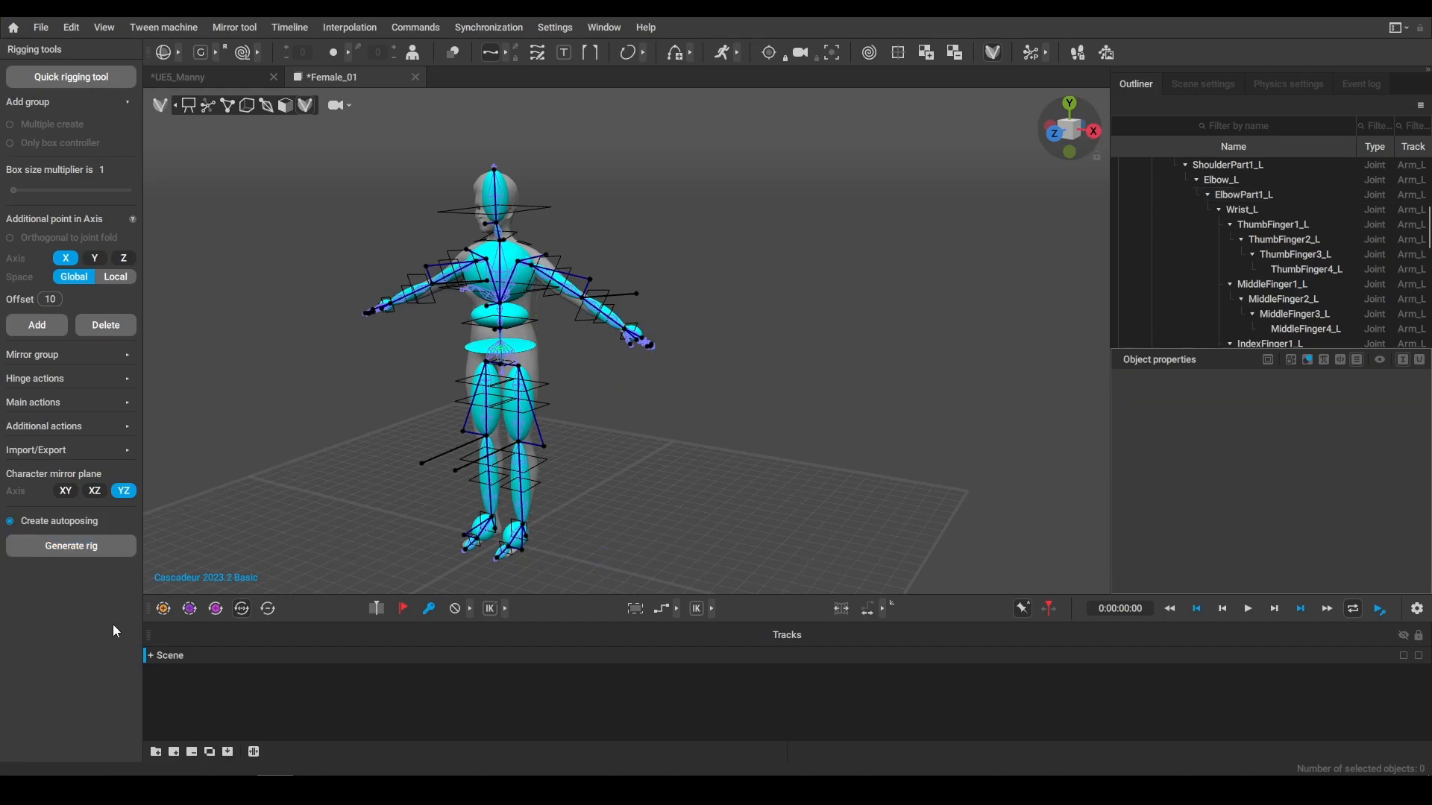
pyautogui.click(78, 549)
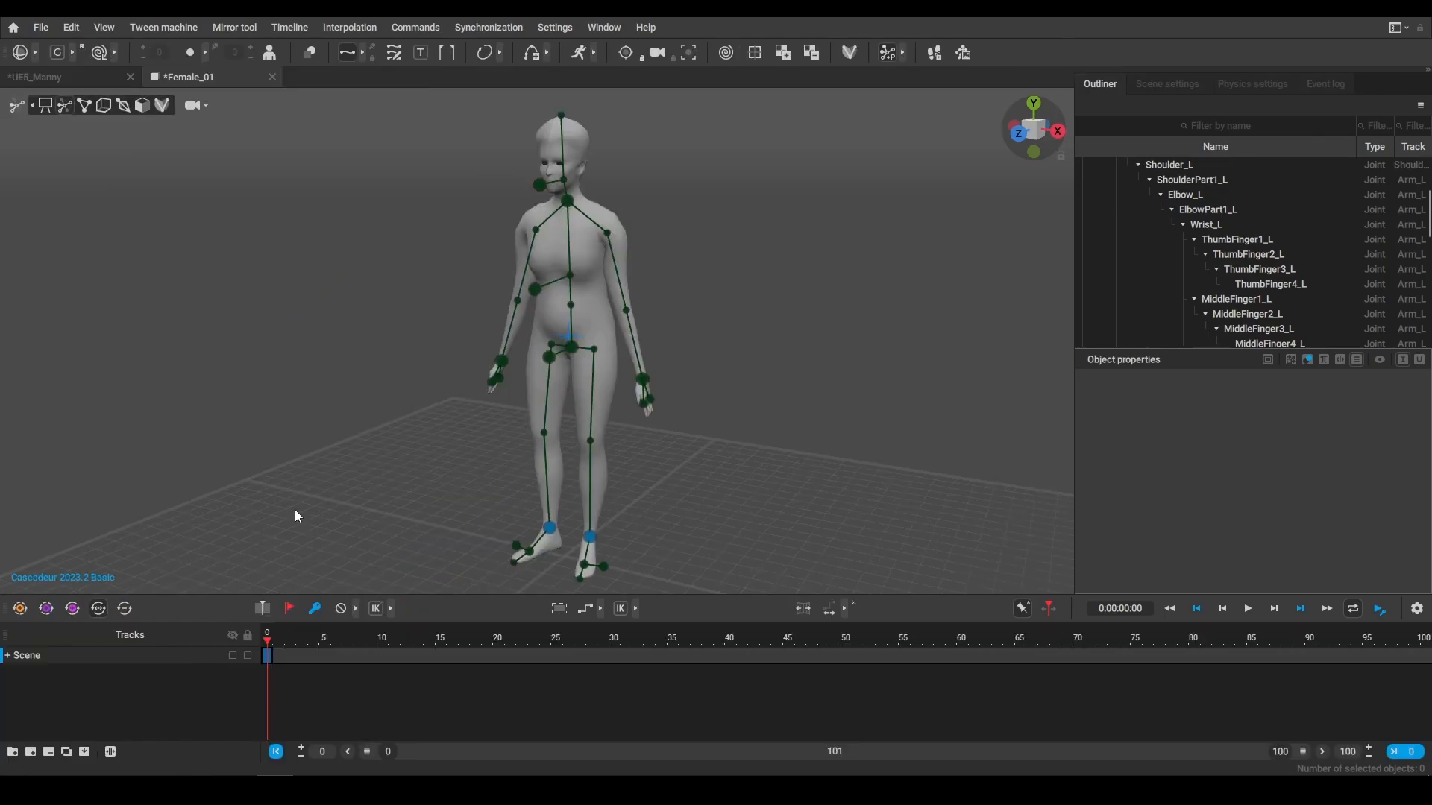
# Save the scene under the new name Female_Rig_01, and compare it briefly with the open UE5_Manny scene
pyautogui.click(41, 28)
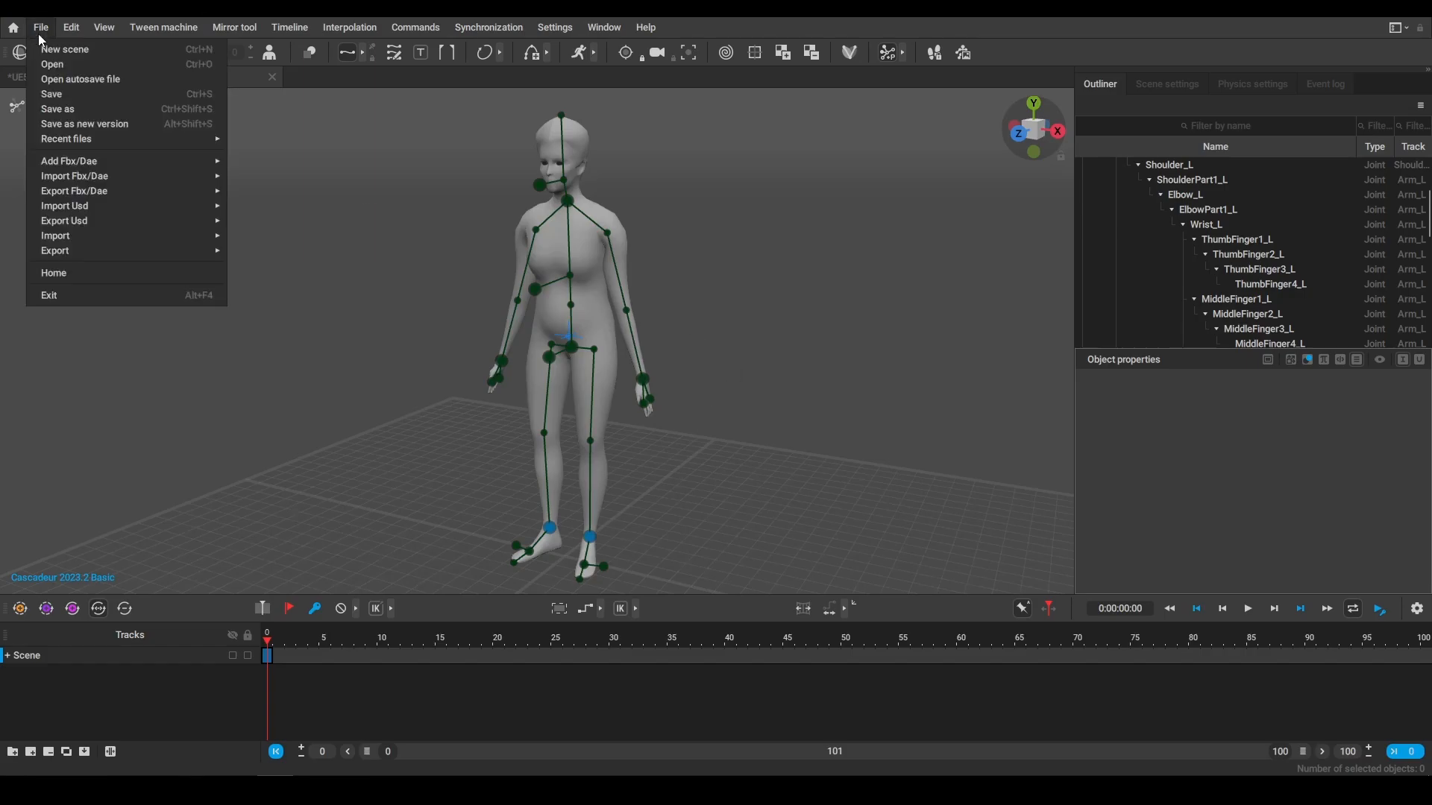
pyautogui.click(78, 109)
pyautogui.write('Female_01')
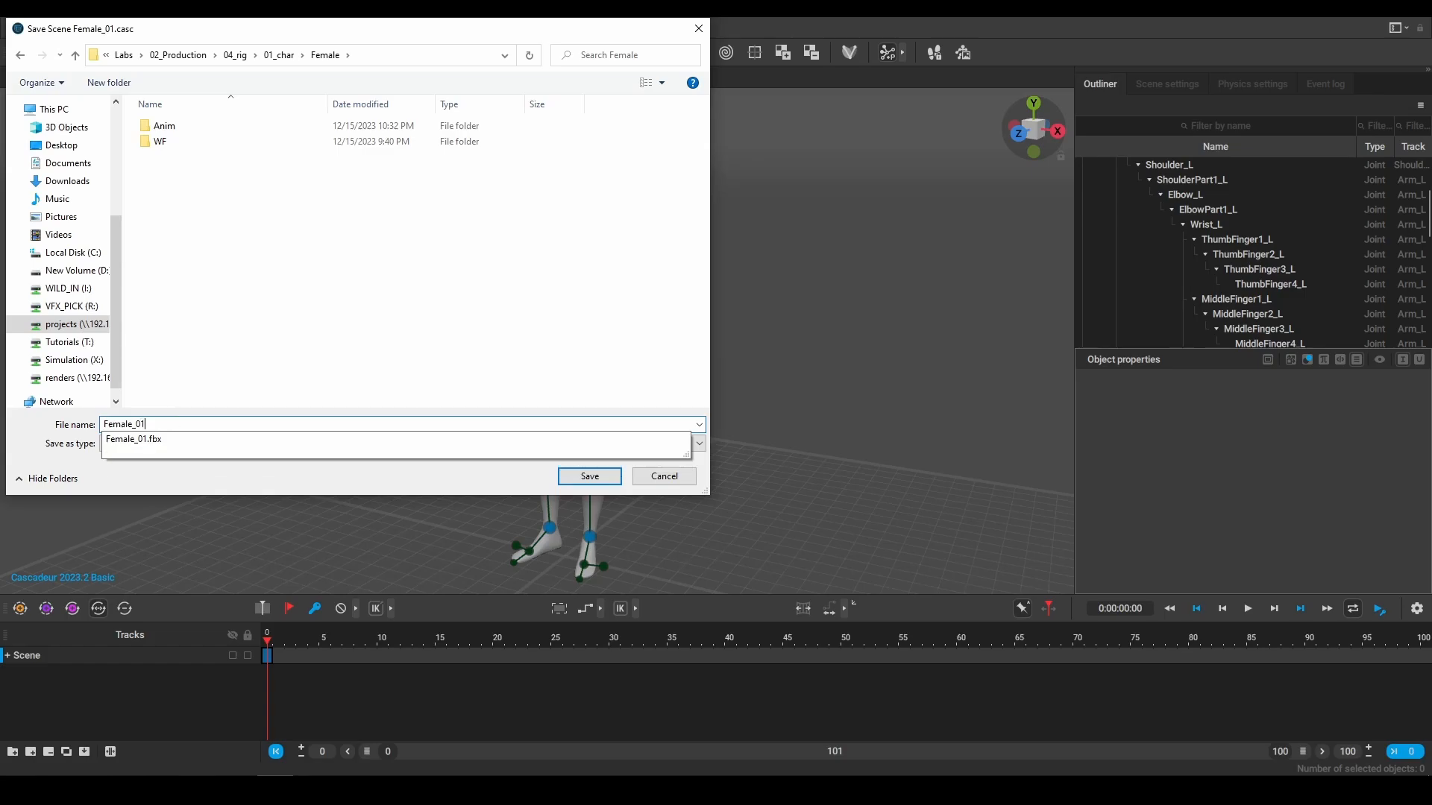
pyautogui.press('BackSpace')
pyautogui.press('BackSpace')
pyautogui.write('Rig_01')
pyautogui.press('Return')
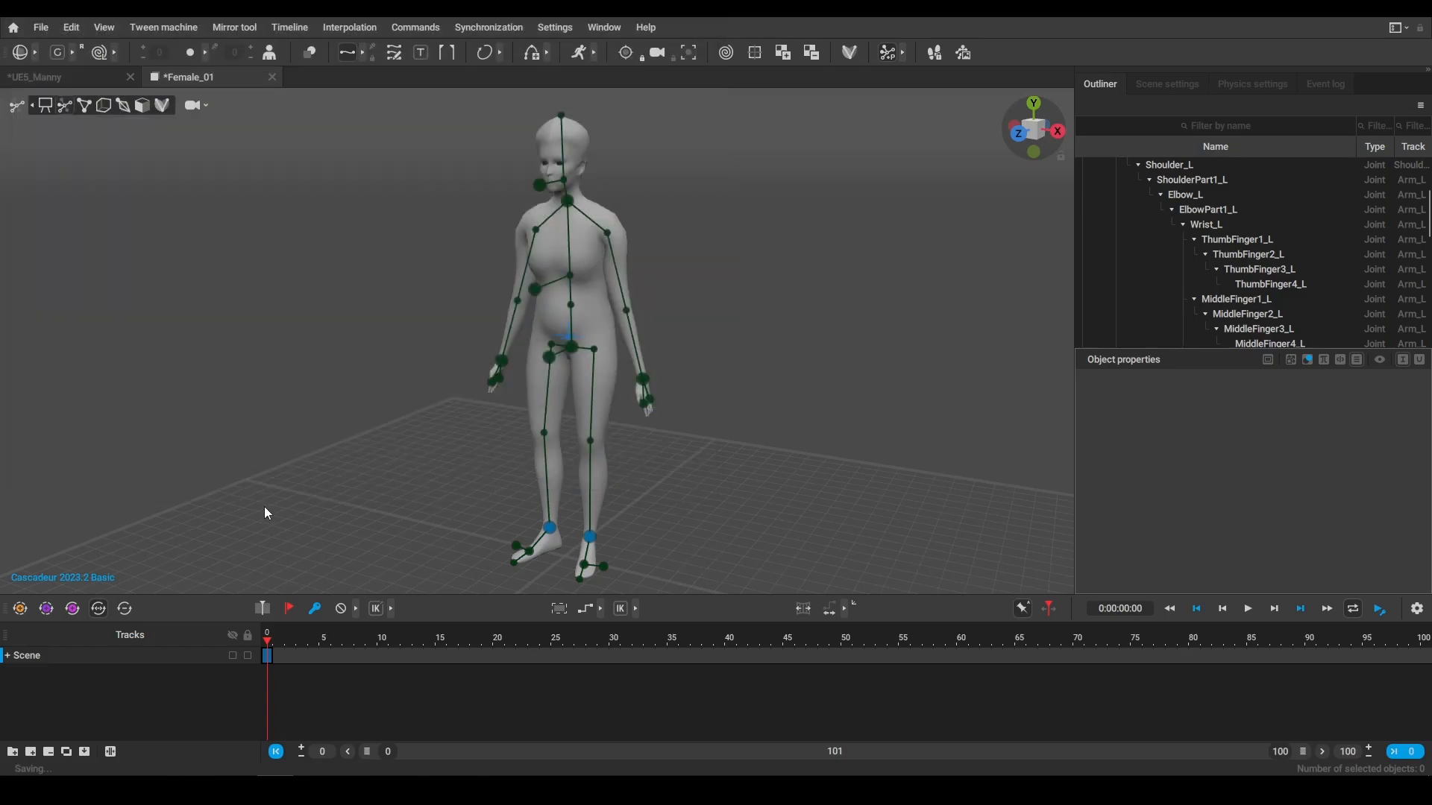
pyautogui.click(69, 76)
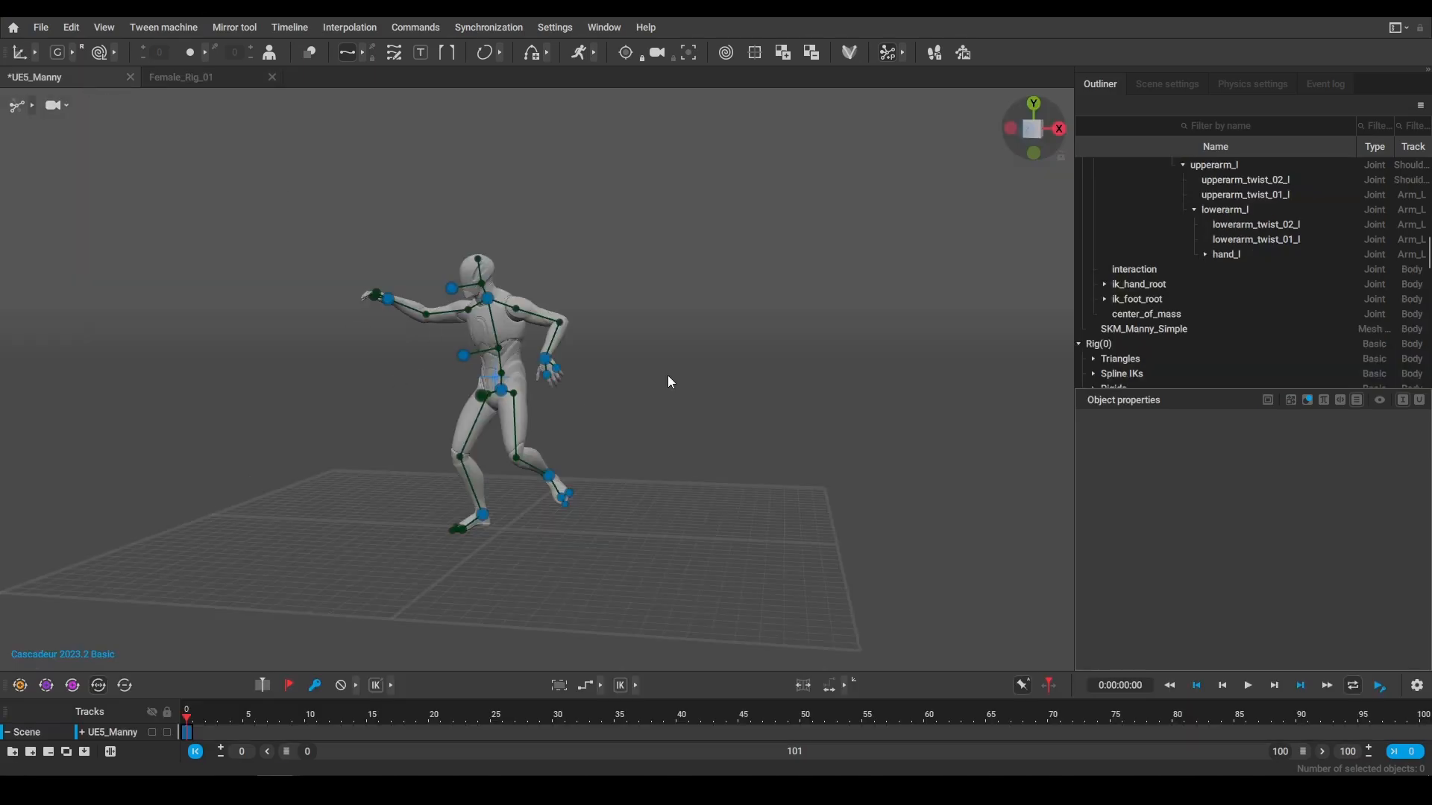
pyautogui.click(179, 76)
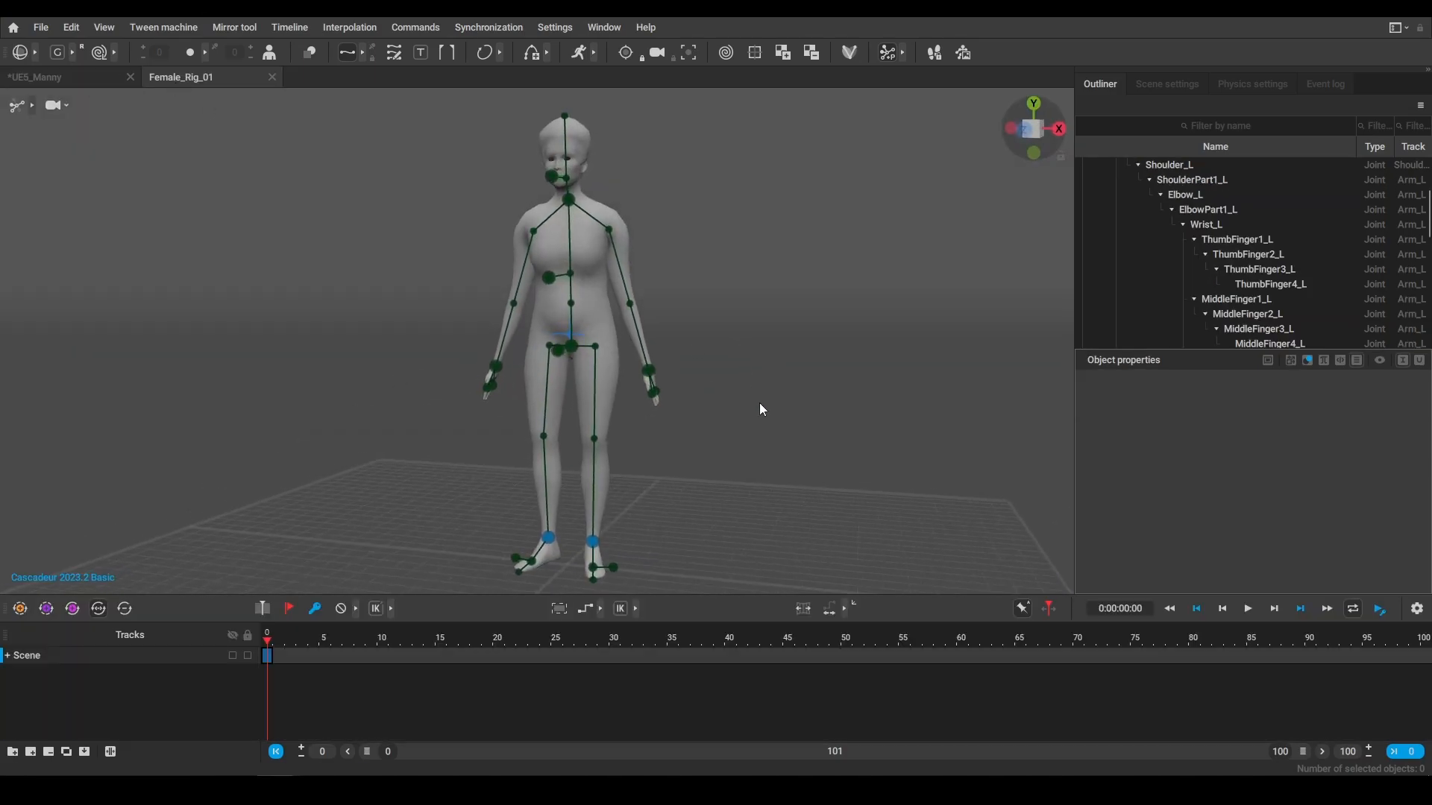
# Pose the female rig by raising the left hand outward and moving the left foot sideways along X
pyautogui.moveTo(669, 335); pyautogui.dragTo(771, 182)
pyautogui.click(591, 547)
pyautogui.keyDown('alt'); pyautogui.moveTo(712, 540); pyautogui.dragTo(722, 431, button='middle'); pyautogui.keyUp('alt')
pyautogui.keyDown('alt'); pyautogui.moveTo(723, 432); pyautogui.dragTo(716, 447); pyautogui.keyUp('alt')
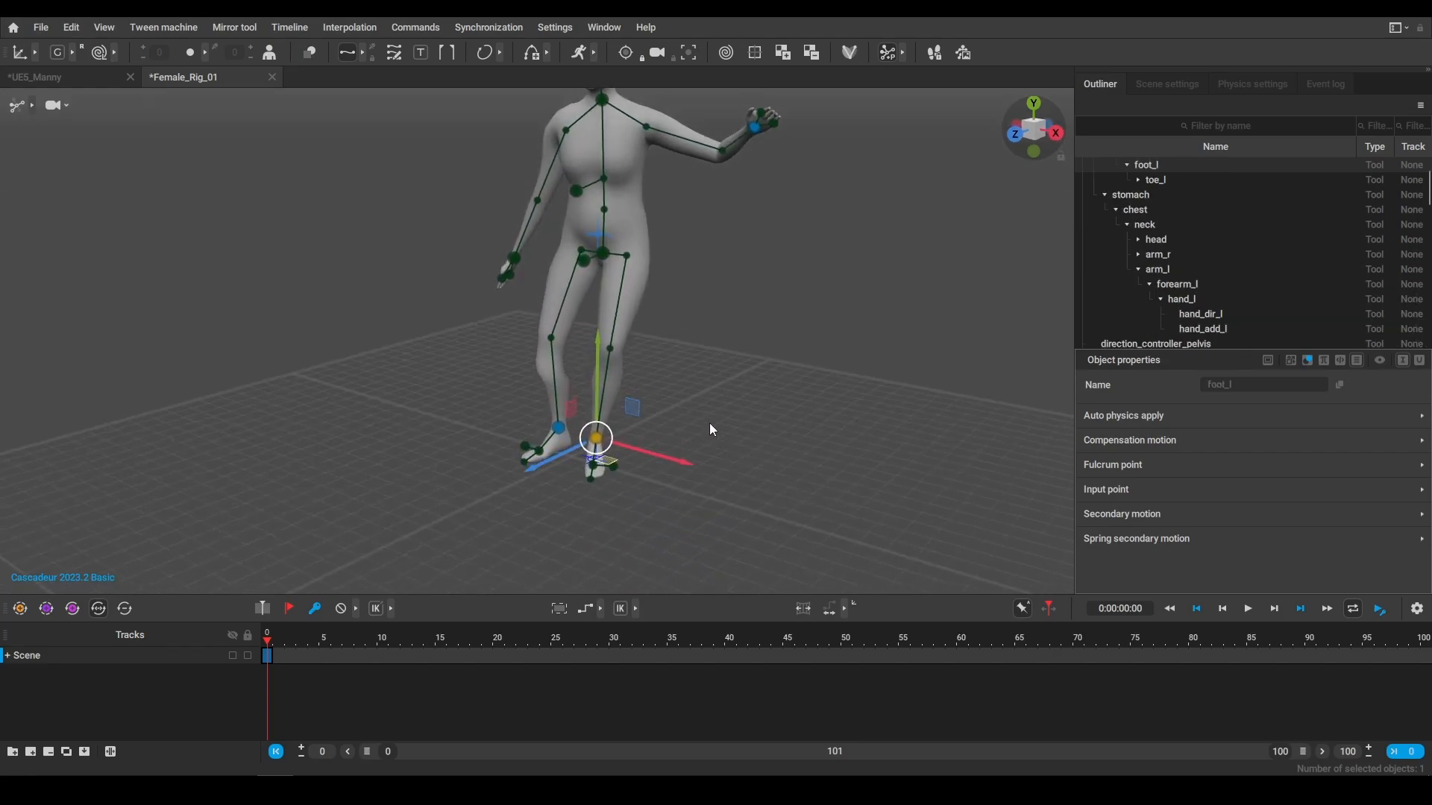
pyautogui.moveTo(618, 457); pyautogui.dragTo(787, 458)
# Raise the right hand controller to about head height
pyautogui.click(552, 244)
pyautogui.scroll(-2, 802, 317)
pyautogui.keyDown('alt'); pyautogui.moveTo(802, 317); pyautogui.dragTo(811, 382, button='middle'); pyautogui.keyUp('alt')
pyautogui.keyDown('alt'); pyautogui.moveTo(812, 382); pyautogui.dragTo(891, 366); pyautogui.keyUp('alt')
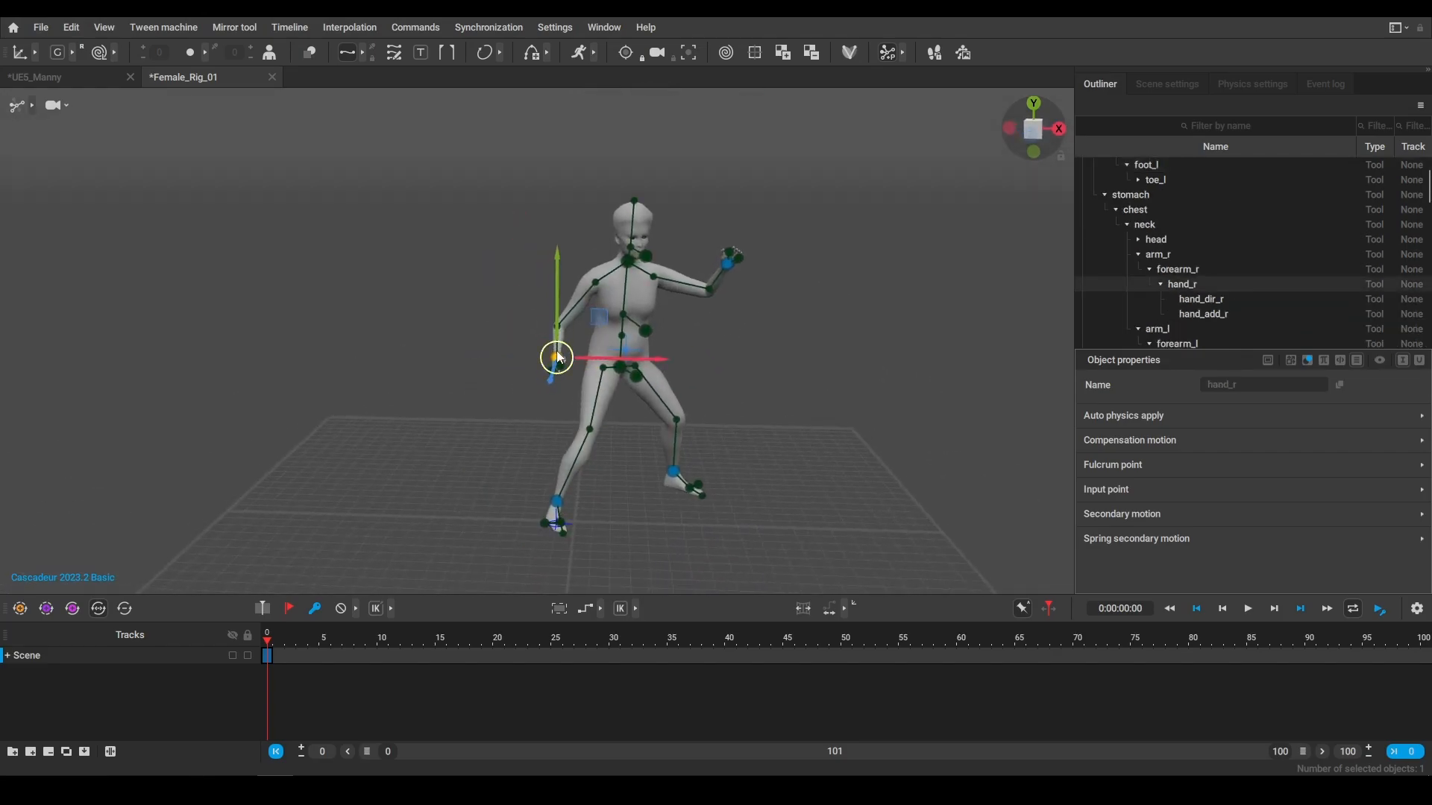
pyautogui.moveTo(556, 352); pyautogui.dragTo(596, 197)
pyautogui.keyDown('alt'); pyautogui.moveTo(783, 385); pyautogui.dragTo(746, 349); pyautogui.keyUp('alt')
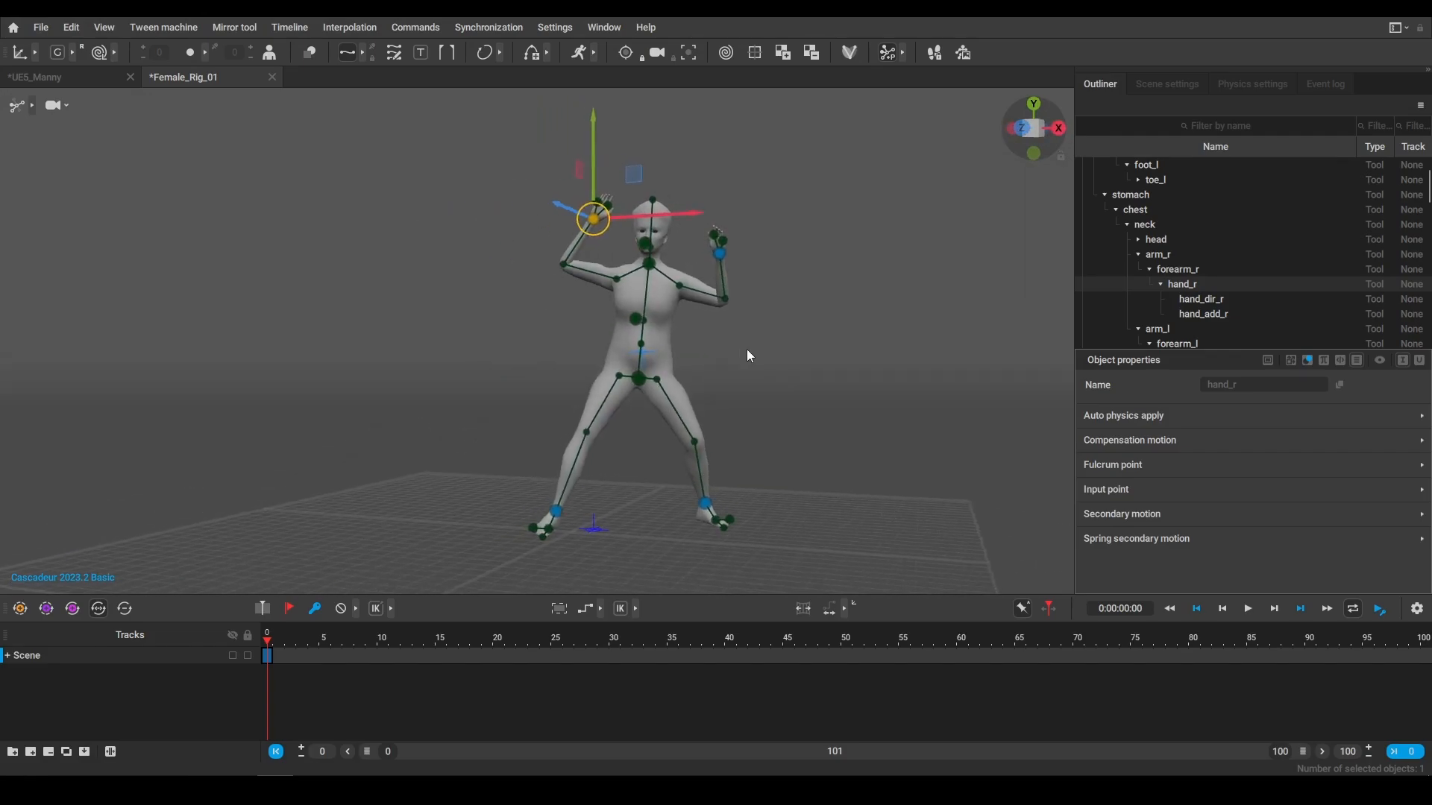
# Rotate the right shoulder's autoposing controller and clear the selection
pyautogui.click(616, 280)
pyautogui.press('e')
pyautogui.moveTo(675, 244); pyautogui.dragTo(659, 211)
pyautogui.click(808, 220)
pyautogui.keyDown('alt'); pyautogui.moveTo(781, 327); pyautogui.dragTo(753, 328); pyautogui.keyUp('alt')
# Turn the head toward the character's right by moving the head direction controller along X
pyautogui.click(641, 245)
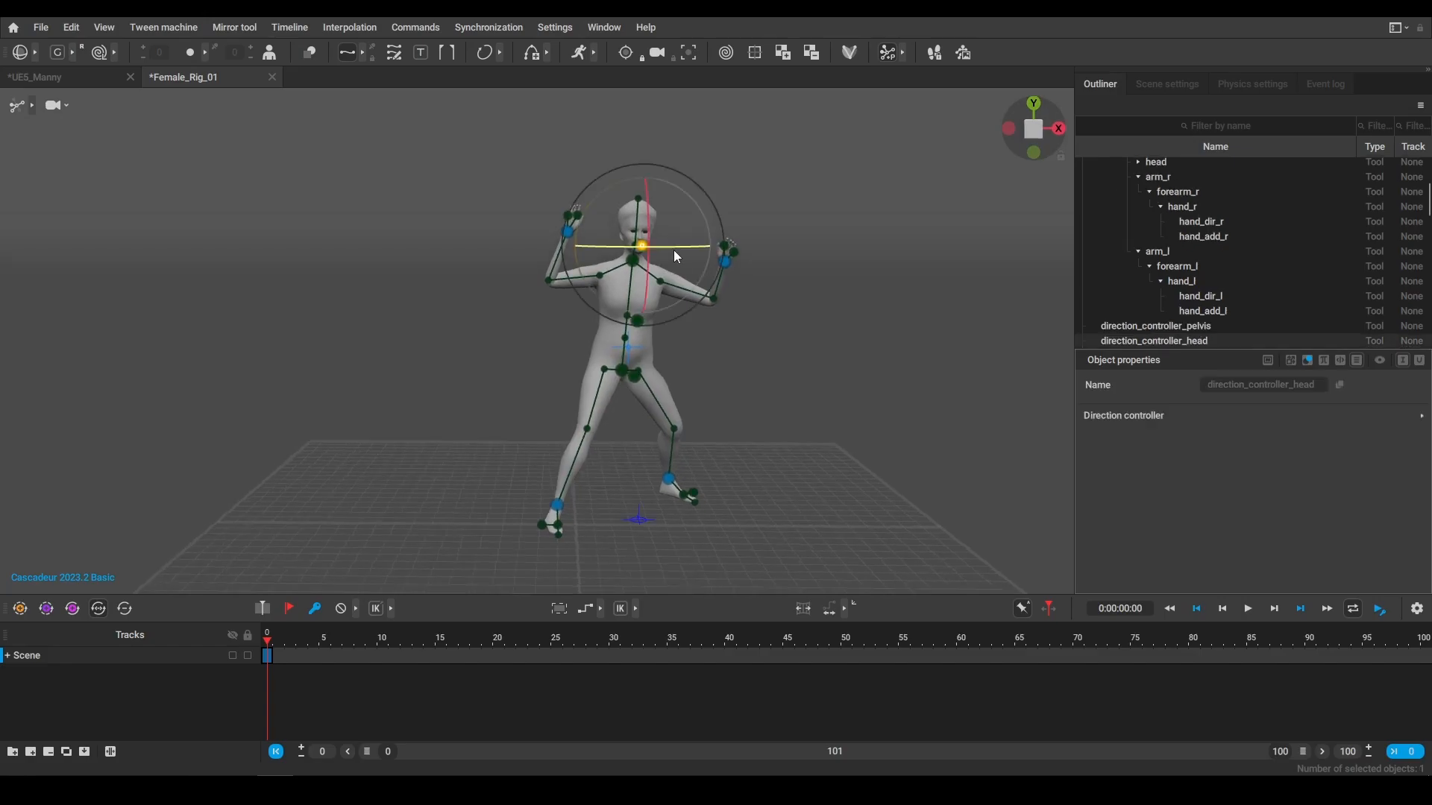
pyautogui.press('w')
pyautogui.moveTo(668, 244); pyautogui.dragTo(635, 244)
pyautogui.keyDown('alt'); pyautogui.moveTo(735, 352); pyautogui.dragTo(683, 358); pyautogui.keyUp('alt')
# Show the rig's point controllers, select the left ankle point with its foot points, and rotate the foot
pyautogui.click(32, 106)
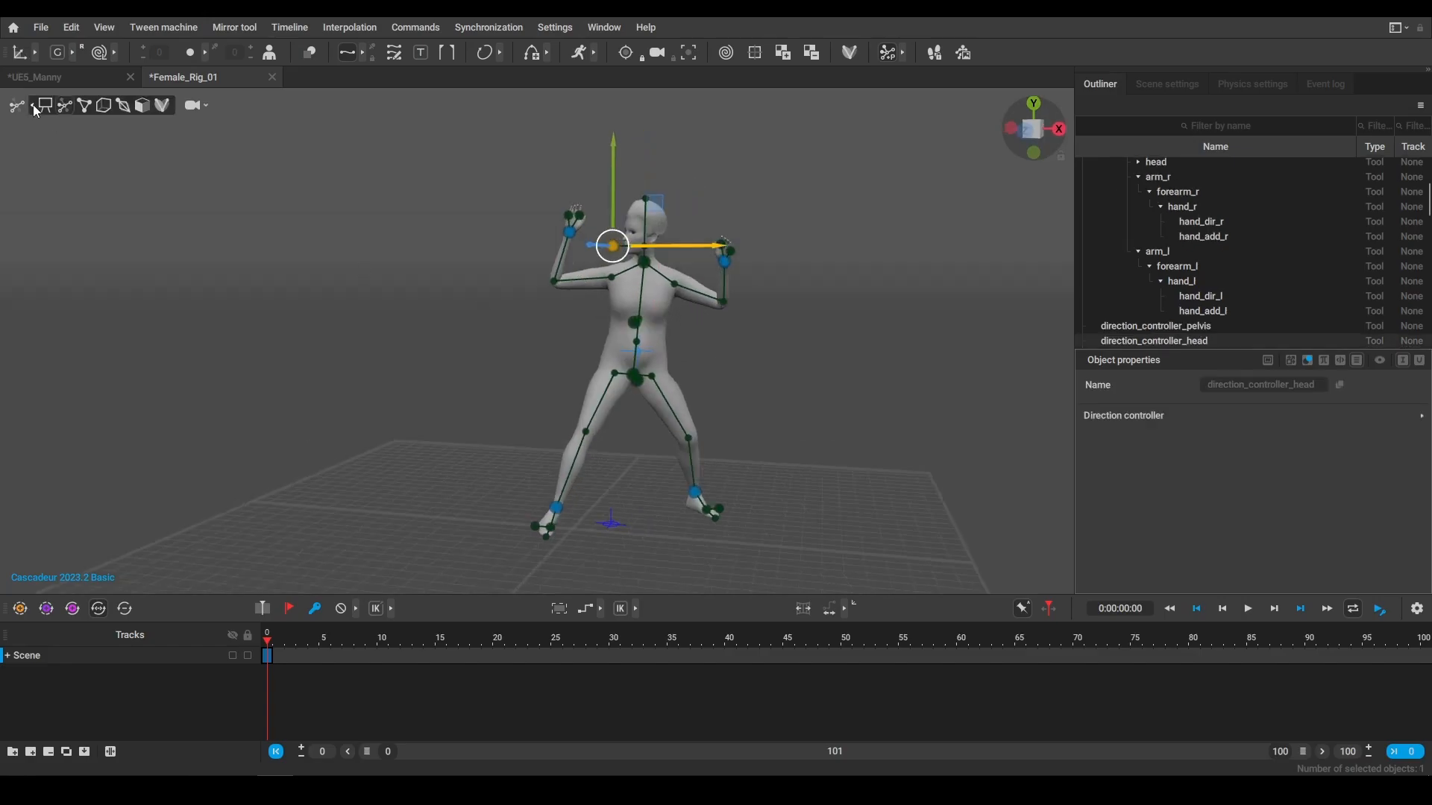
pyautogui.click(85, 105)
pyautogui.click(731, 519)
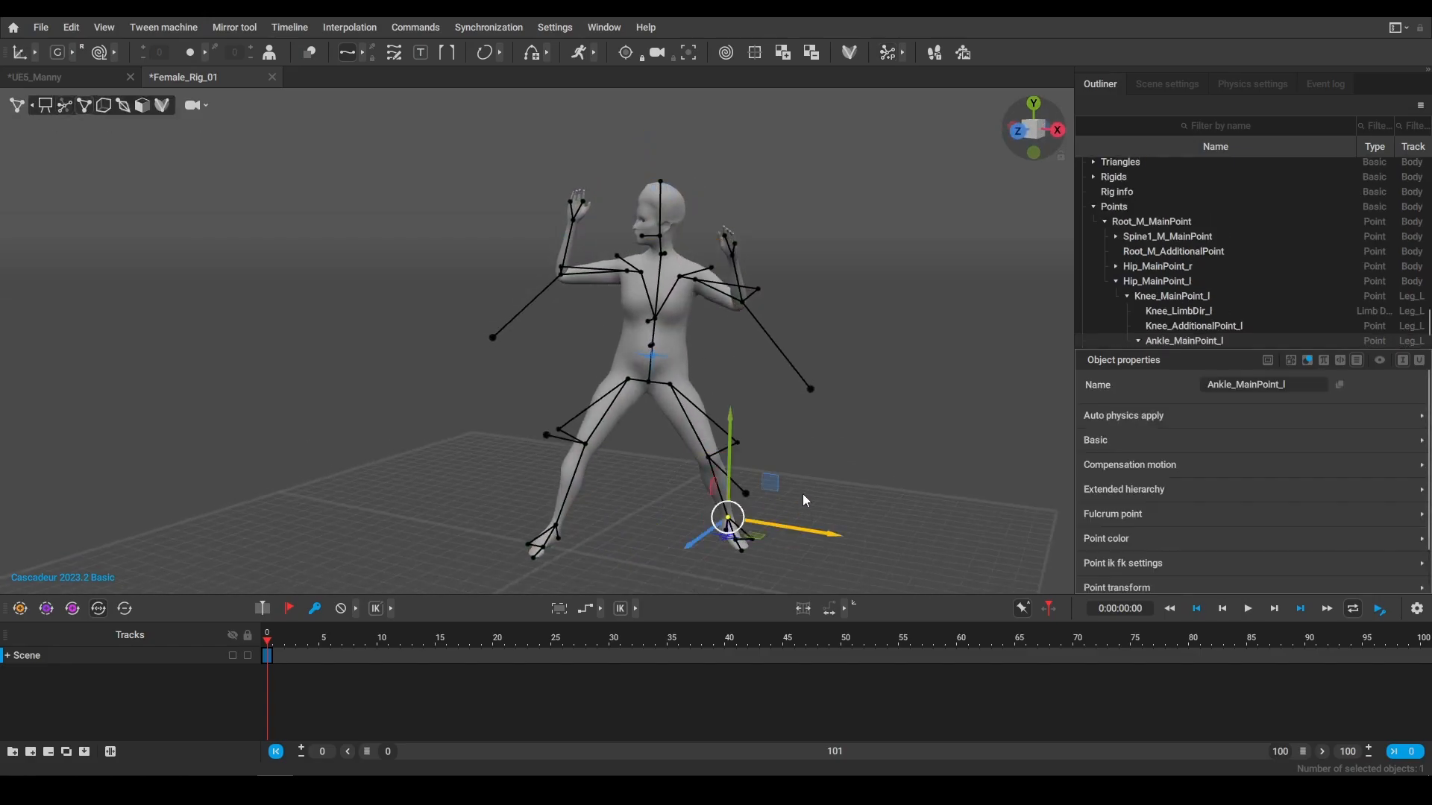
pyautogui.press('q')
pyautogui.doubleClick(727, 519)
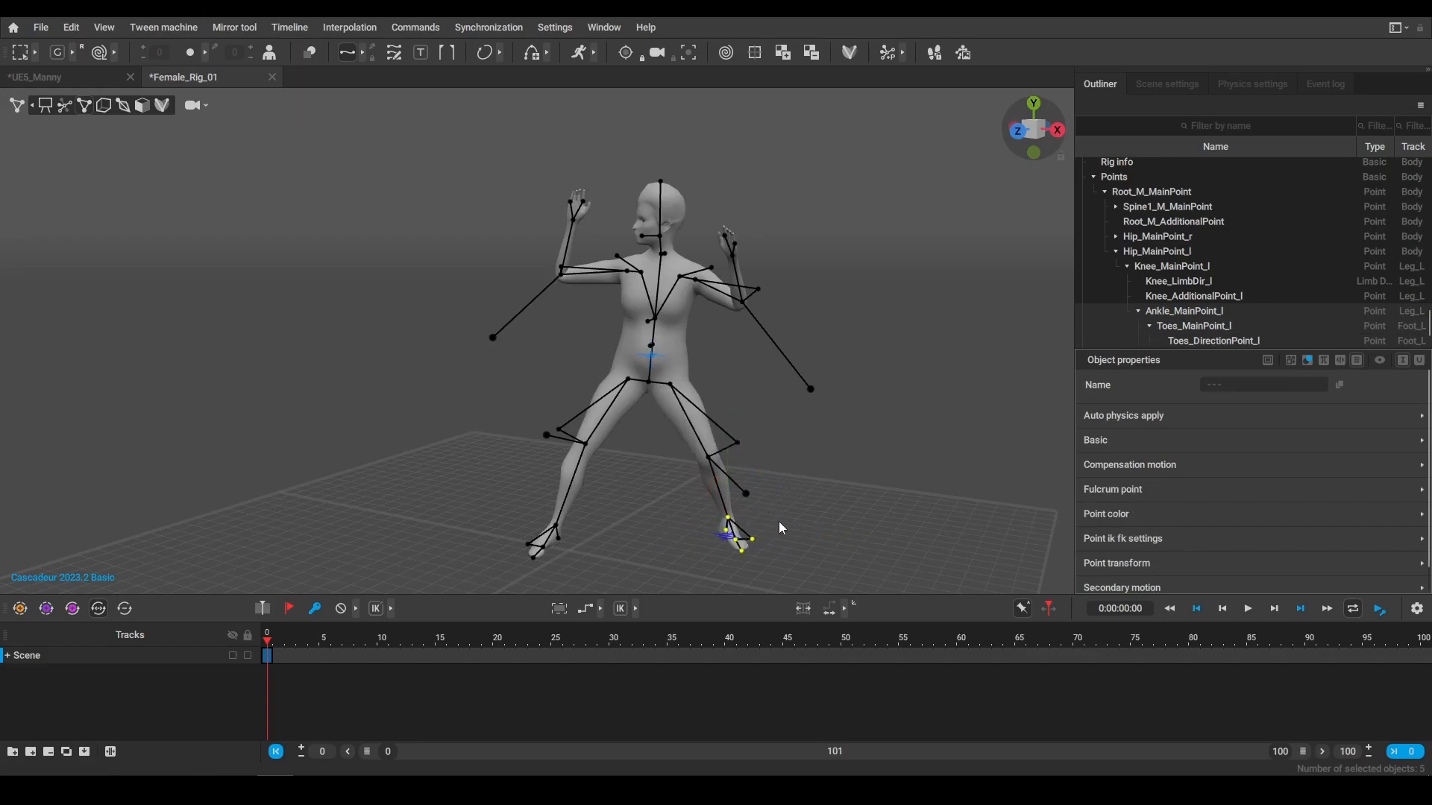
pyautogui.press('e')
pyautogui.press('w')
pyautogui.press('e')
pyautogui.moveTo(792, 514)
pyautogui.mouseDown()
pyautogui.moveTo(815, 518)
pyautogui.moveTo(774, 486)
pyautogui.moveTo(783, 505)
pyautogui.mouseUp()
# Select the right scapula's main point for moving and examine the point rig around the pose
pyautogui.click(641, 270)
pyautogui.press('w')
pyautogui.keyDown('alt'); pyautogui.moveTo(749, 323); pyautogui.dragTo(828, 425); pyautogui.keyUp('alt')
pyautogui.keyDown('alt'); pyautogui.moveTo(828, 425); pyautogui.dragTo(796, 352, button='middle'); pyautogui.keyUp('alt')
pyautogui.keyDown('alt'); pyautogui.moveTo(796, 352); pyautogui.dragTo(743, 326); pyautogui.keyUp('alt')
pyautogui.keyDown('alt'); pyautogui.moveTo(743, 326); pyautogui.dragTo(769, 443, button='middle'); pyautogui.keyUp('alt')
# Show the box controllers, set the manipulator to local axes, and bend the left pinky by rotating its first box
pyautogui.click(103, 104)
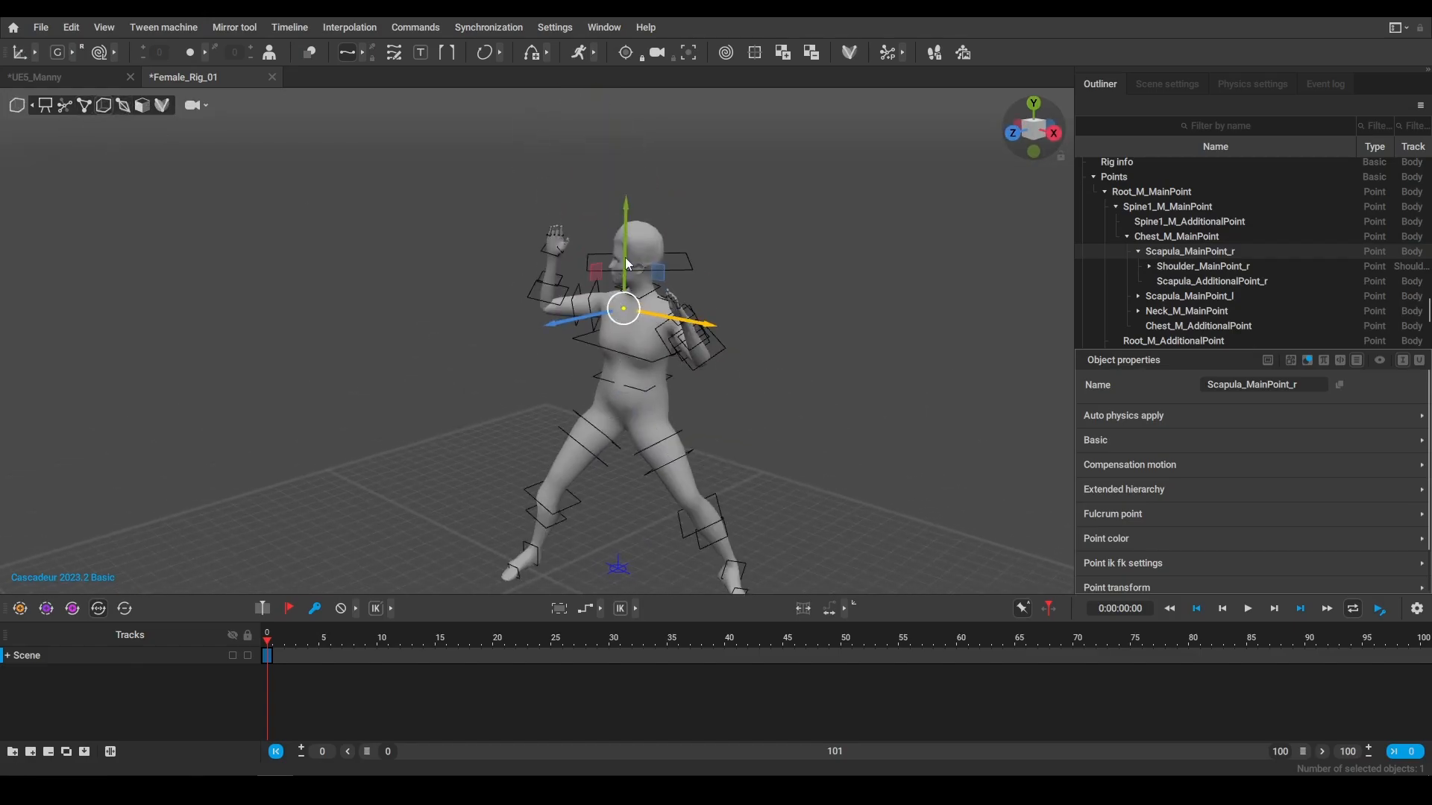
pyautogui.scroll(6, 631, 290)
pyautogui.keyDown('alt'); pyautogui.moveTo(630, 291); pyautogui.dragTo(679, 321); pyautogui.keyUp('alt')
pyautogui.scroll(-4, 578, 322)
pyautogui.keyDown('alt'); pyautogui.moveTo(850, 365); pyautogui.dragTo(727, 383, button='middle'); pyautogui.keyUp('alt')
pyautogui.scroll(4, 836, 298)
pyautogui.click(853, 283)
pyautogui.keyDown('alt'); pyautogui.moveTo(853, 283); pyautogui.dragTo(764, 264); pyautogui.keyUp('alt')
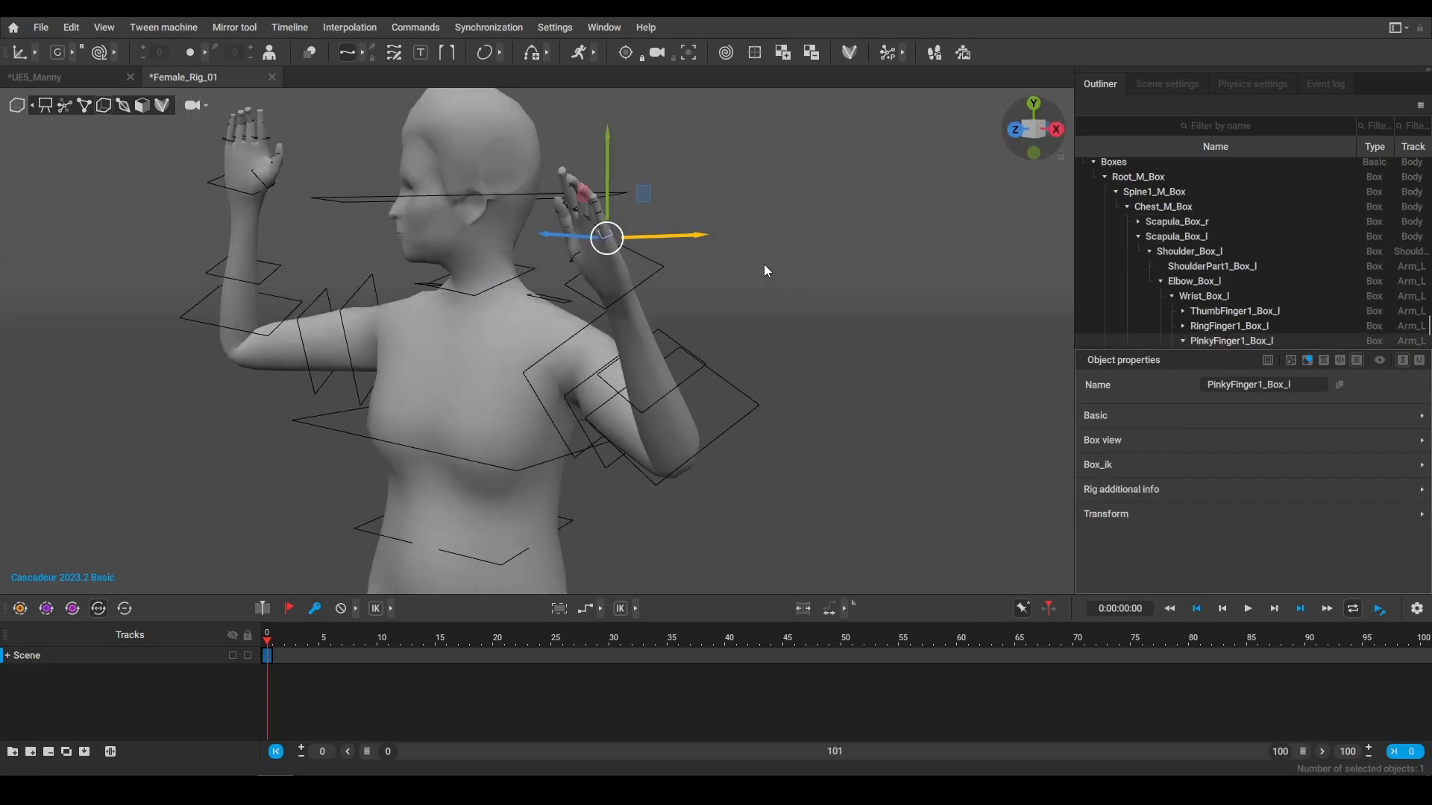
pyautogui.press('e')
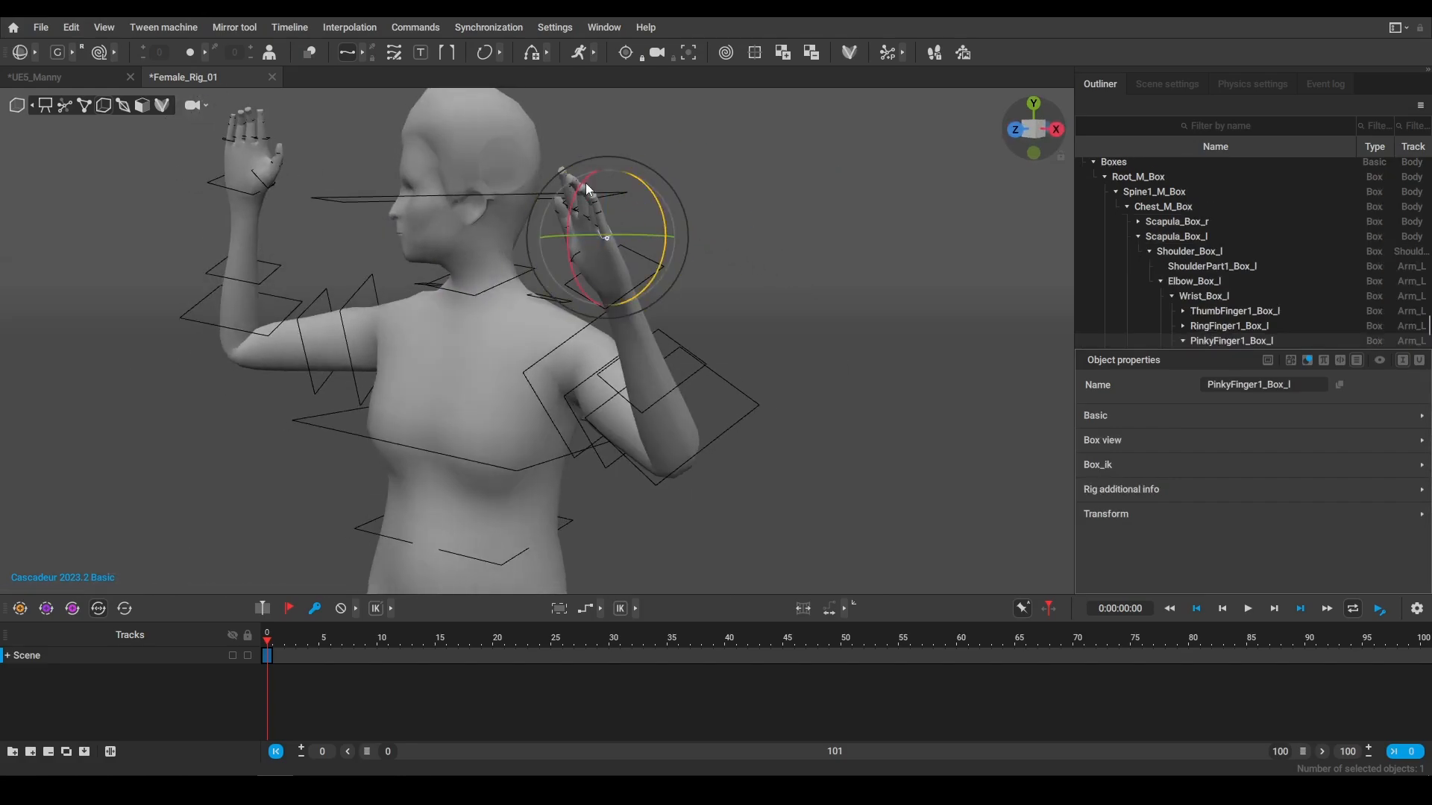
pyautogui.click(73, 52)
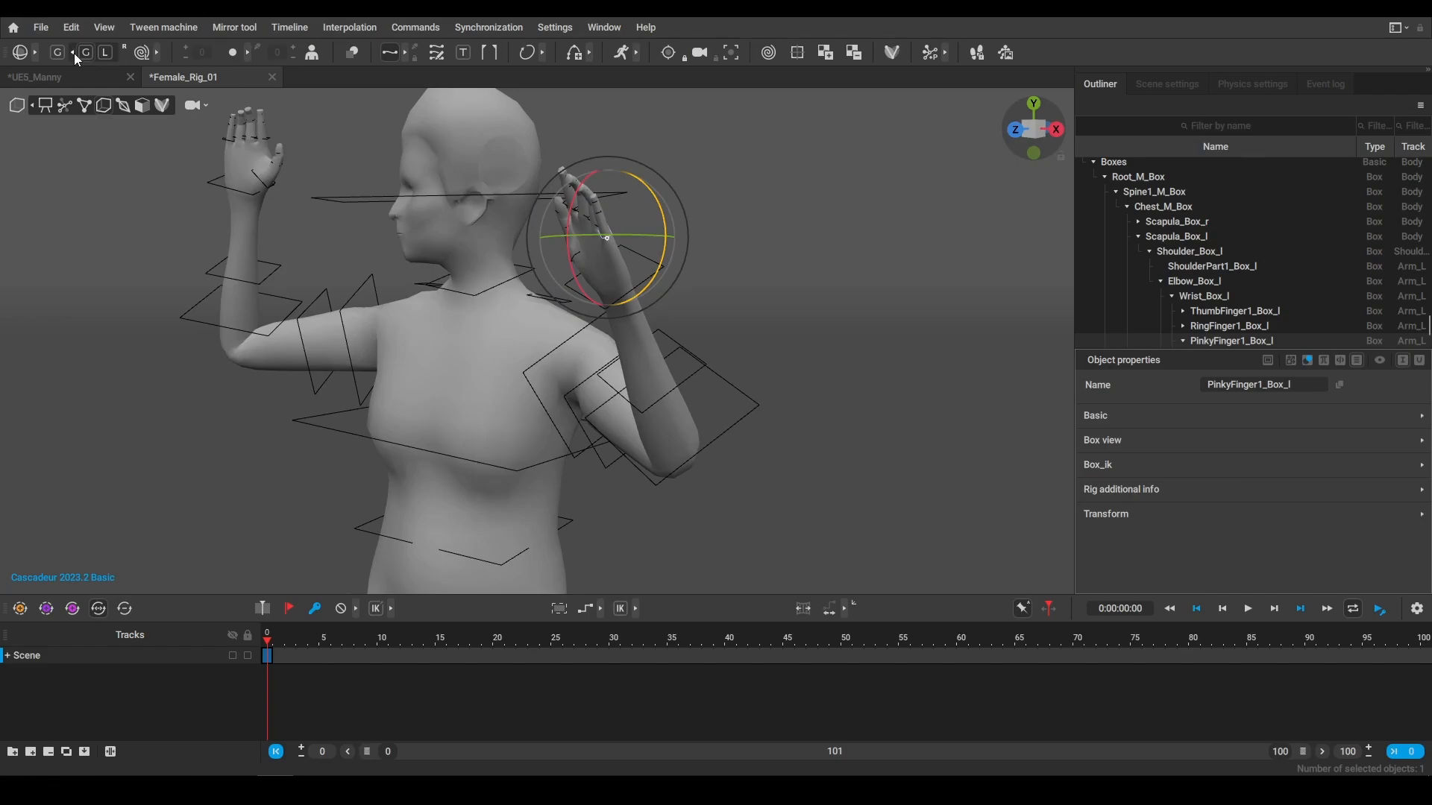
pyautogui.click(107, 54)
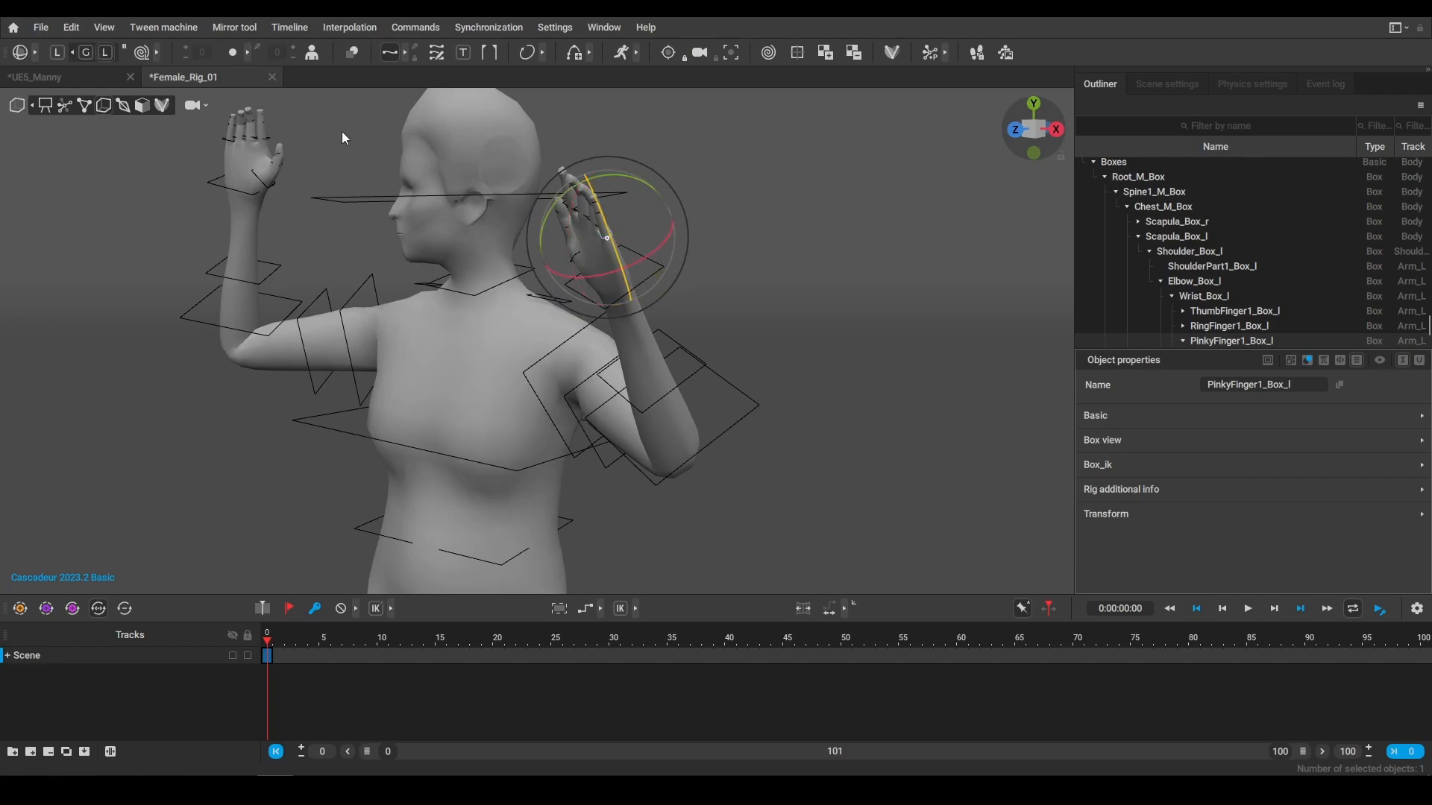
pyautogui.moveTo(565, 191); pyautogui.dragTo(552, 244)
pyautogui.keyDown('alt'); pyautogui.moveTo(722, 216); pyautogui.dragTo(821, 236); pyautogui.keyUp('alt')
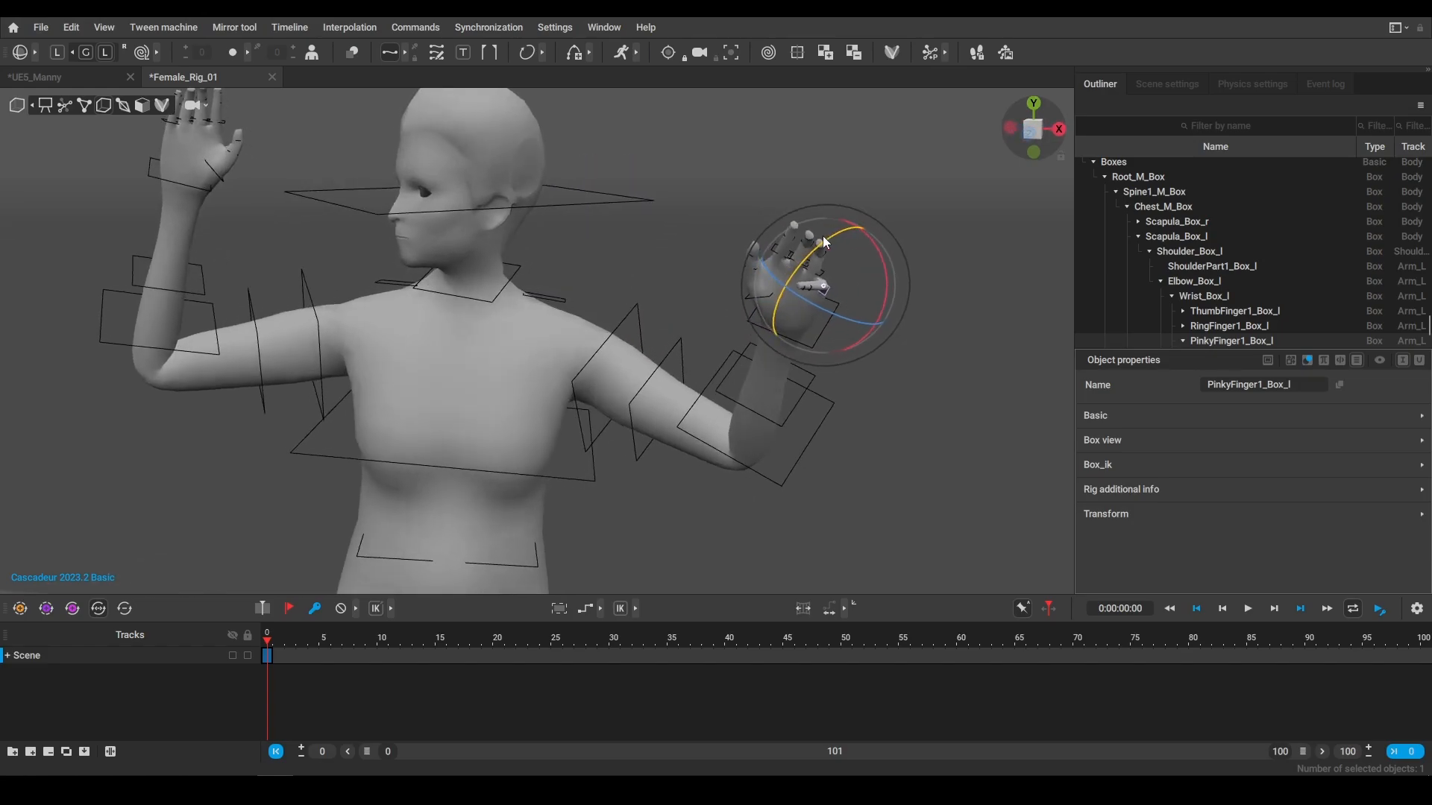
pyautogui.keyDown('alt'); pyautogui.moveTo(844, 300); pyautogui.dragTo(561, 208); pyautogui.keyUp('alt')
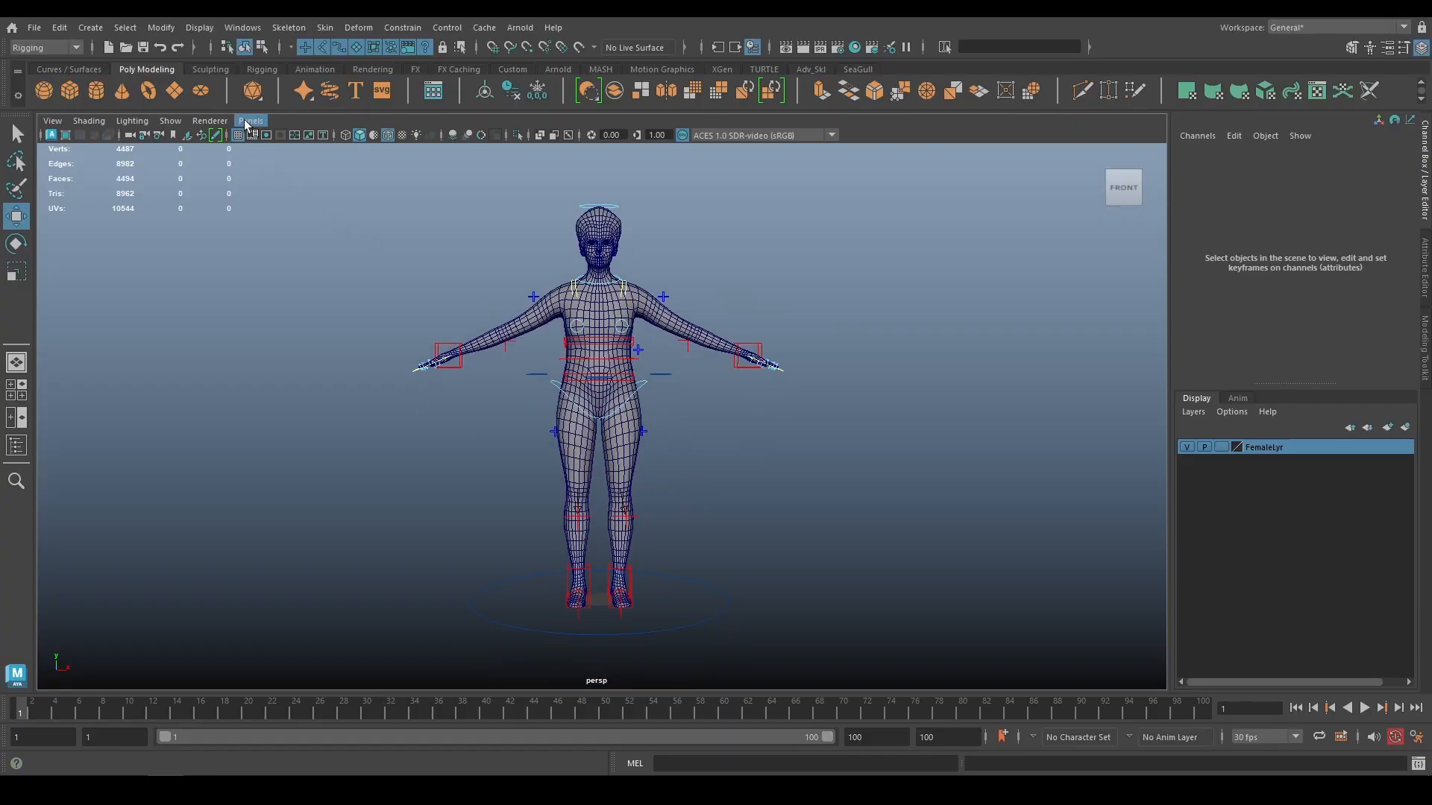
# In Maya, lay out the view as two panes side by side and frame the character
pyautogui.click(246, 123)
pyautogui.moveTo(285, 226)
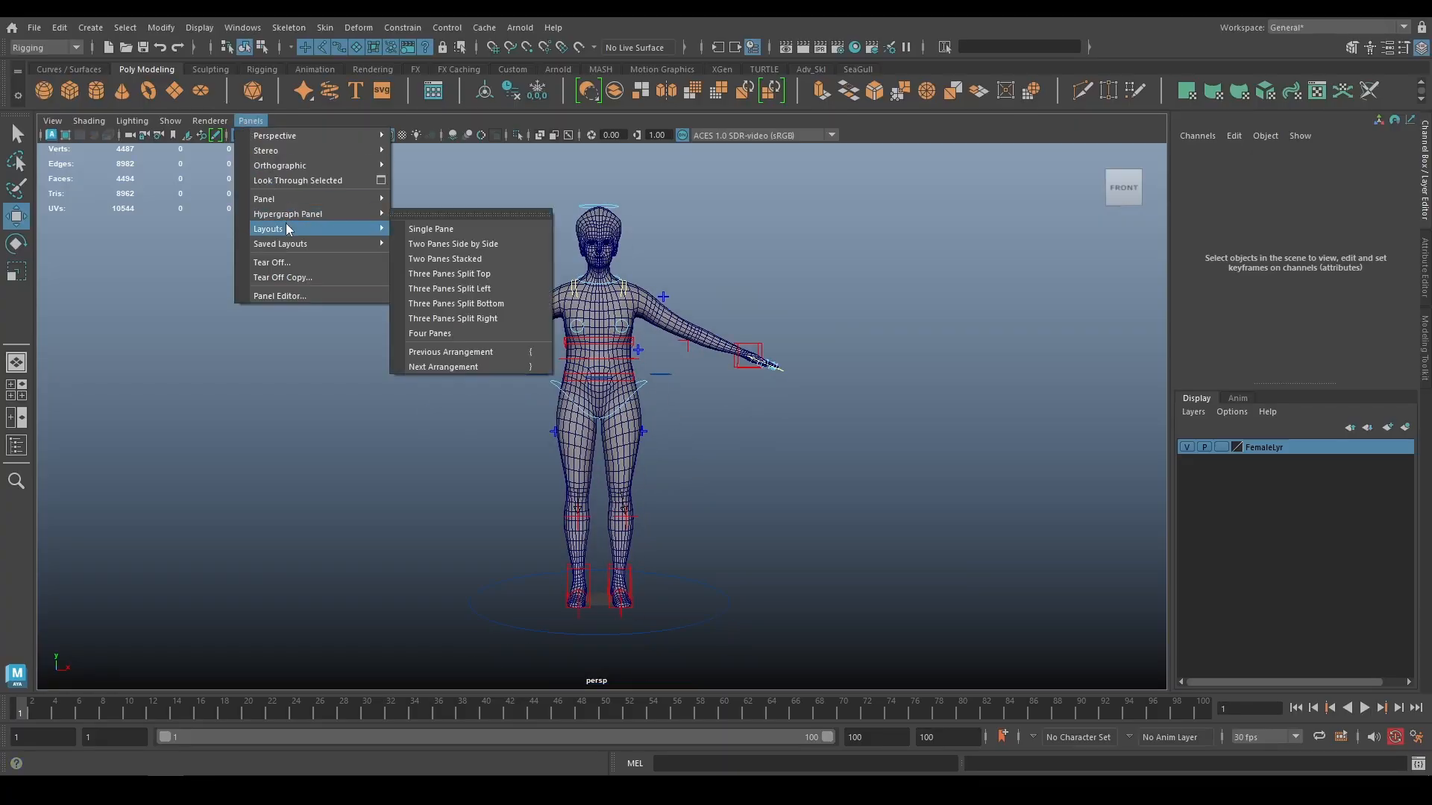
pyautogui.click(462, 246)
pyautogui.press('a')
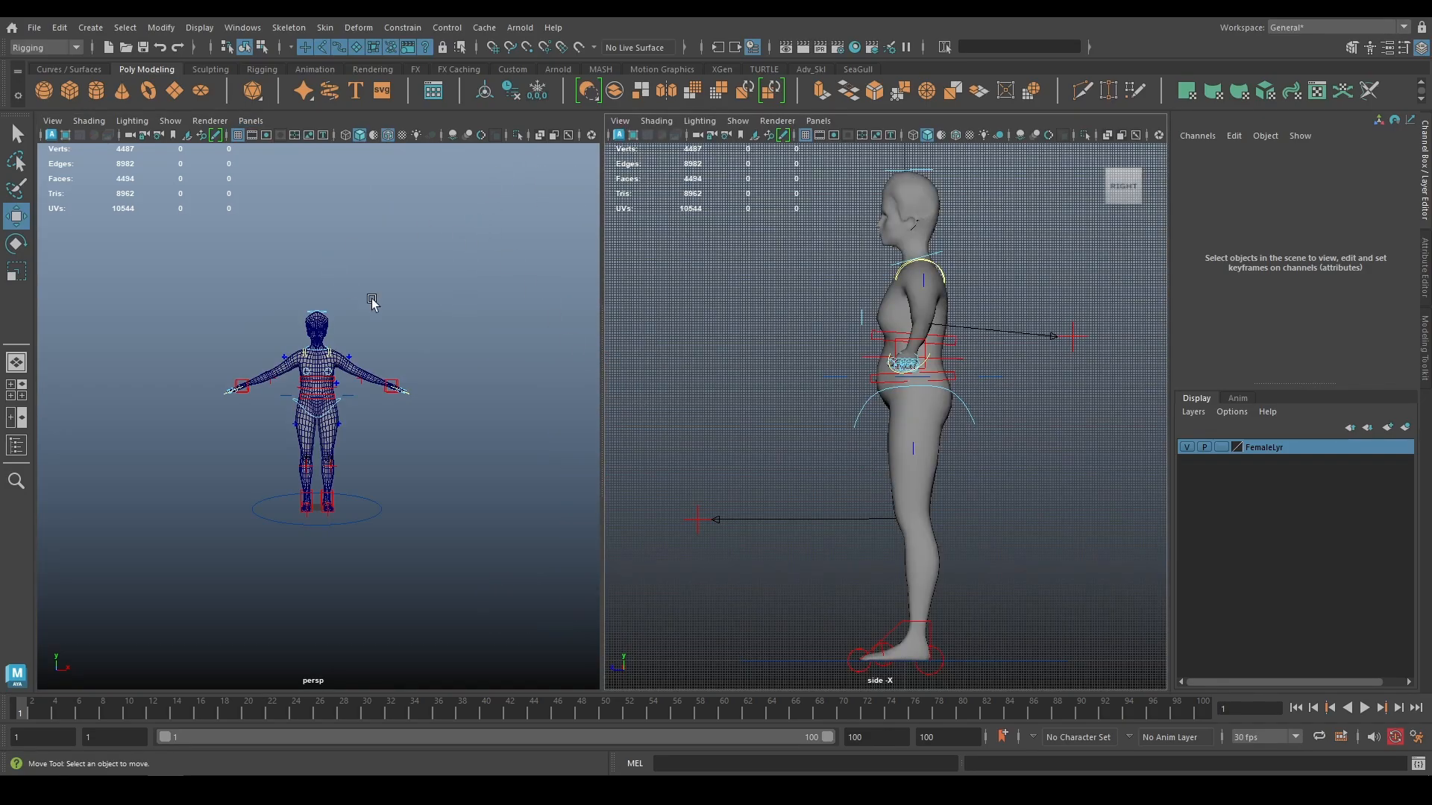
pyautogui.scroll(5, 374, 332)
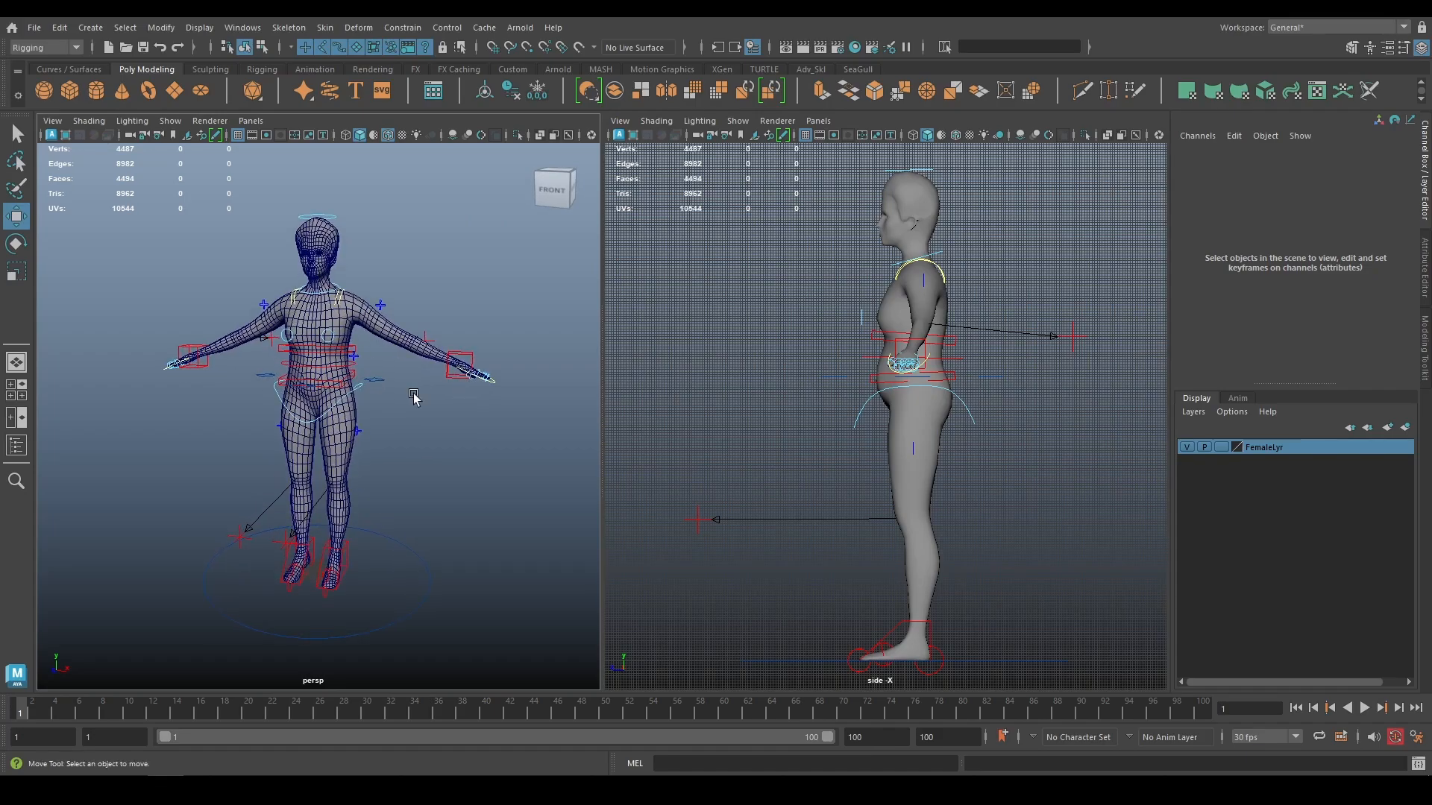
# Examine the character from corner and front angles in Maya's perspective view using the ViewCube
pyautogui.click(549, 192)
pyautogui.click(539, 173)
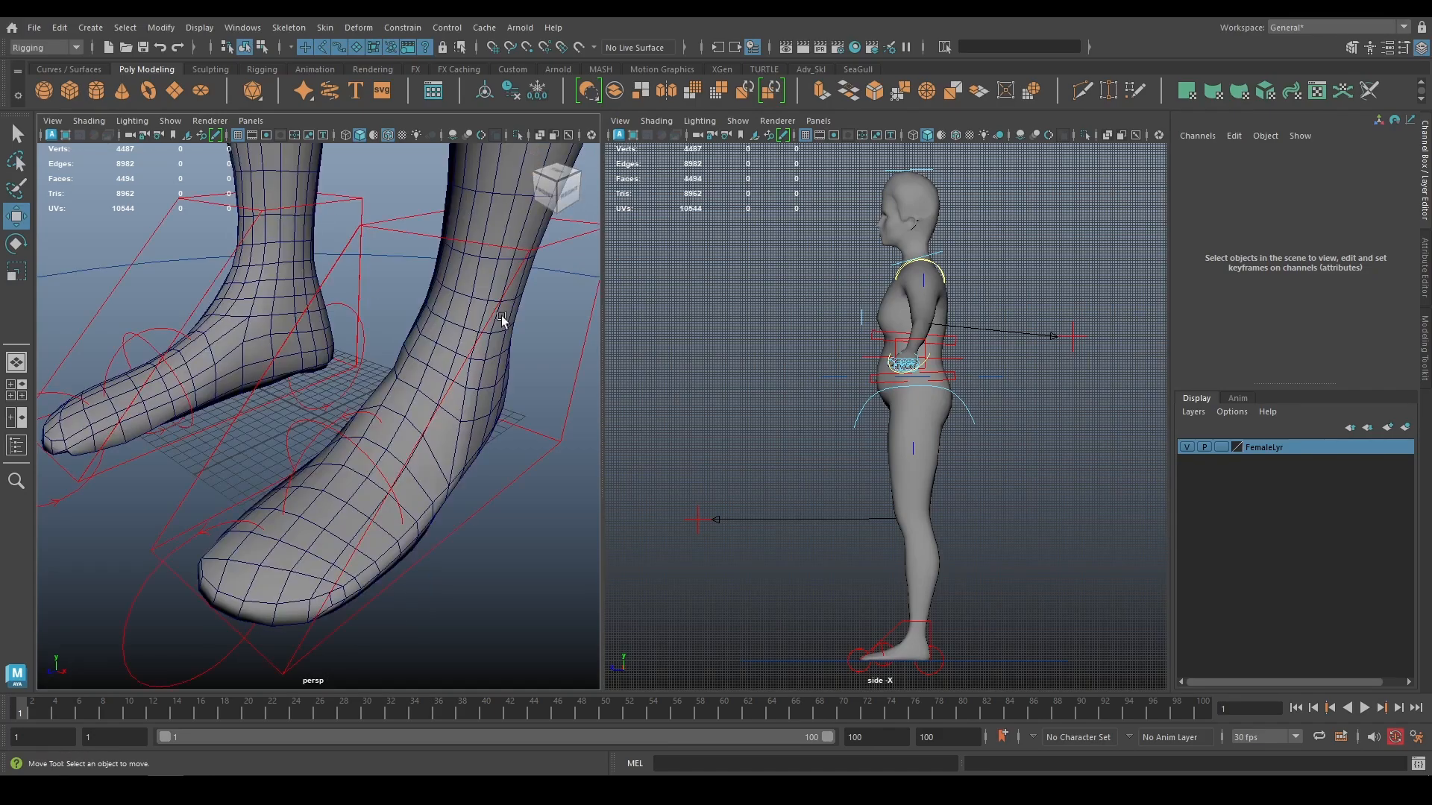
pyautogui.press('a')
pyautogui.keyDown('alt'); pyautogui.moveTo(473, 449); pyautogui.dragTo(418, 447); pyautogui.keyUp('alt')
pyautogui.scroll(2, 418, 447)
pyautogui.keyDown('alt'); pyautogui.moveTo(422, 444); pyautogui.dragTo(437, 451, button='middle'); pyautogui.keyUp('alt')
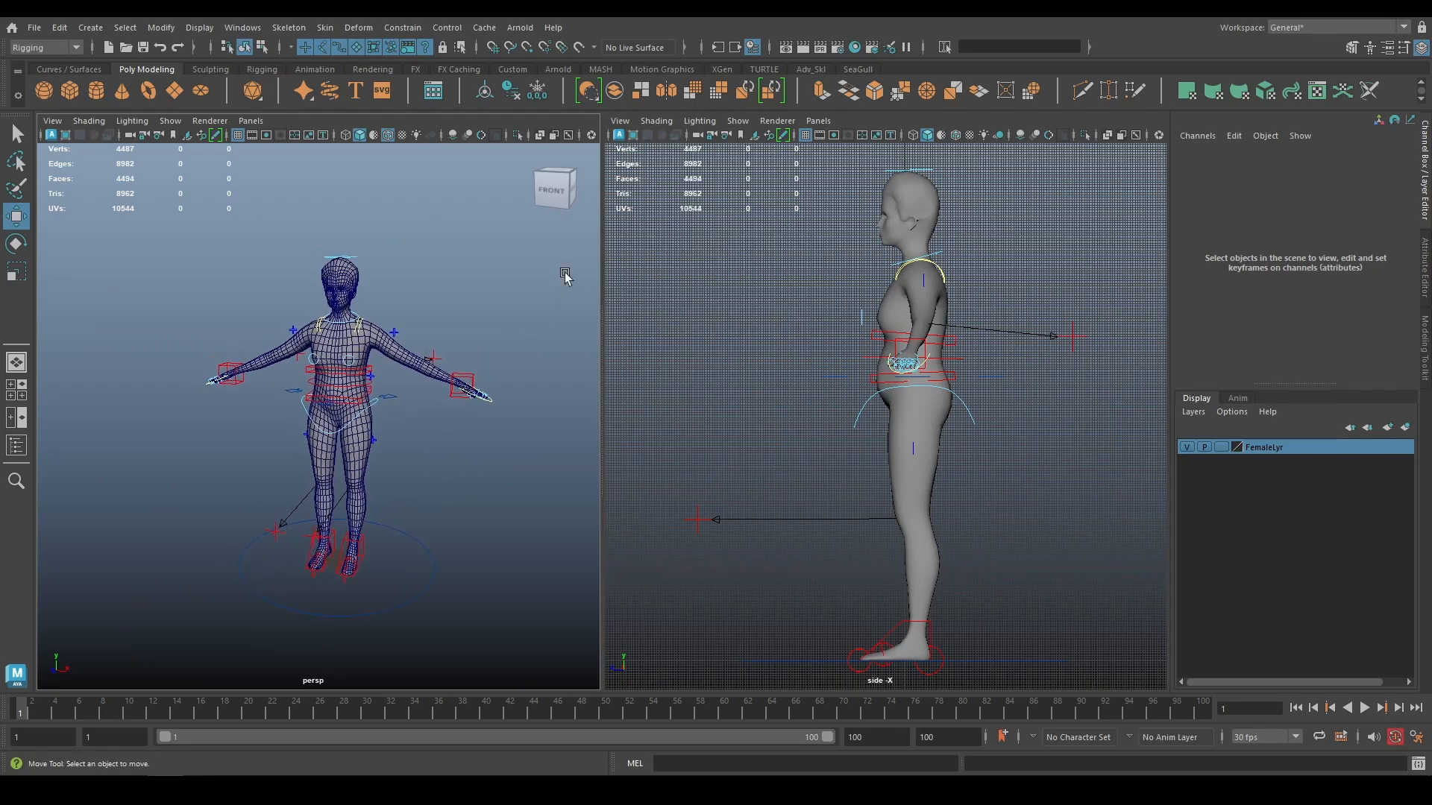
pyautogui.click(553, 189)
pyautogui.keyDown('alt'); pyautogui.moveTo(438, 367); pyautogui.dragTo(435, 473); pyautogui.keyUp('alt')
pyautogui.scroll(3, 422, 489)
pyautogui.click(550, 190)
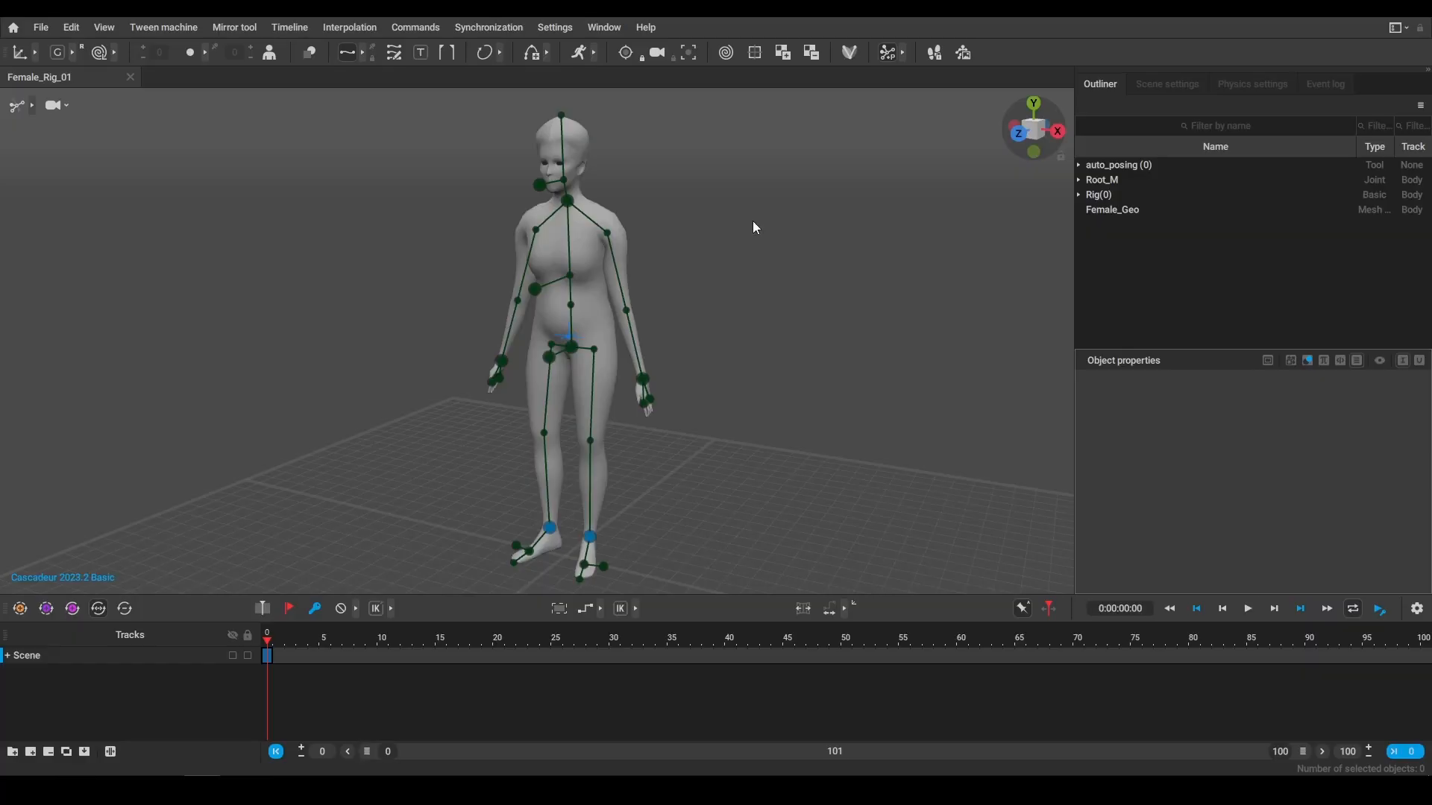
# In Cascadeur, split the scene into two viewports and show the autoposing controllers in both
pyautogui.press('space')
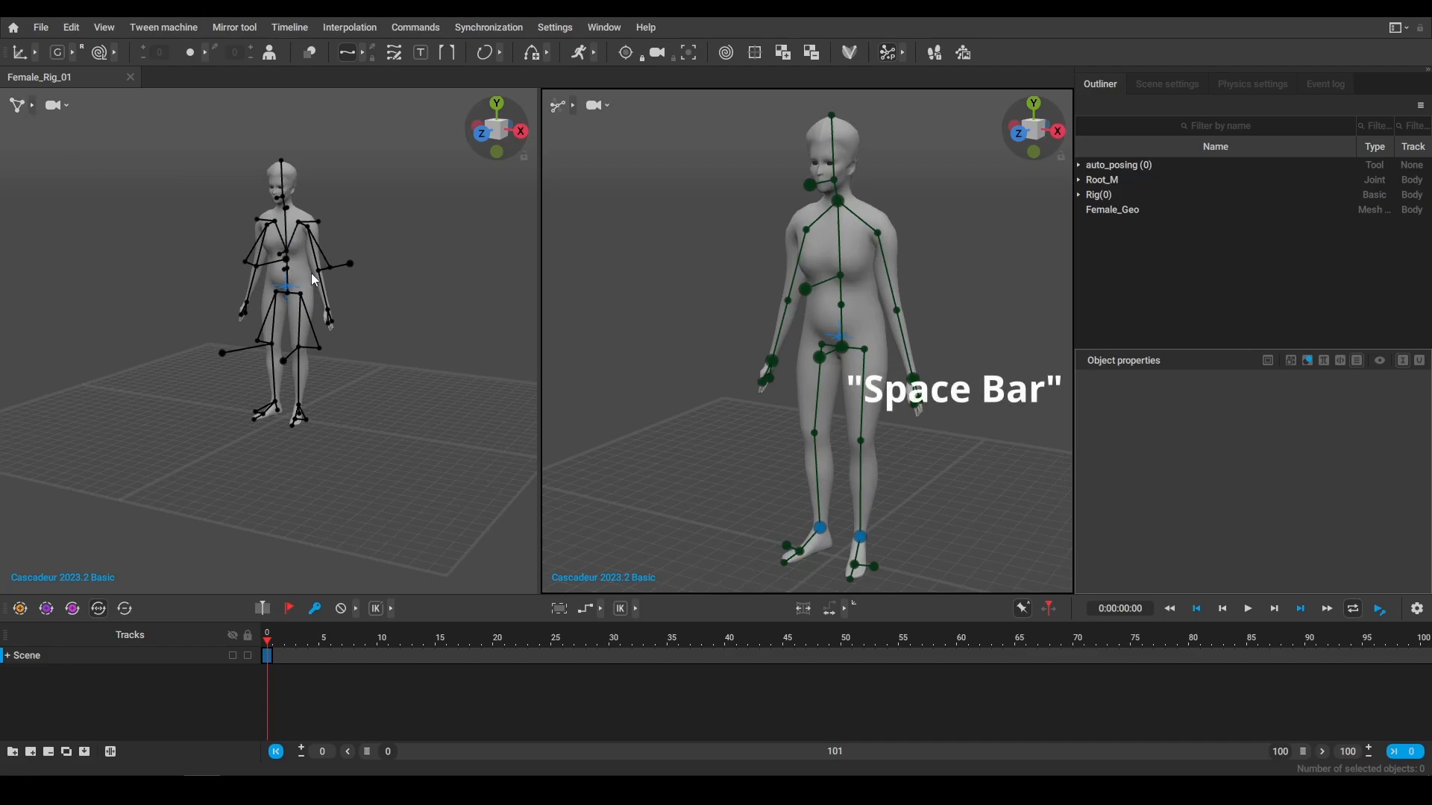
pyautogui.moveTo(971, 311); pyautogui.dragTo(1000, 279, button='right')
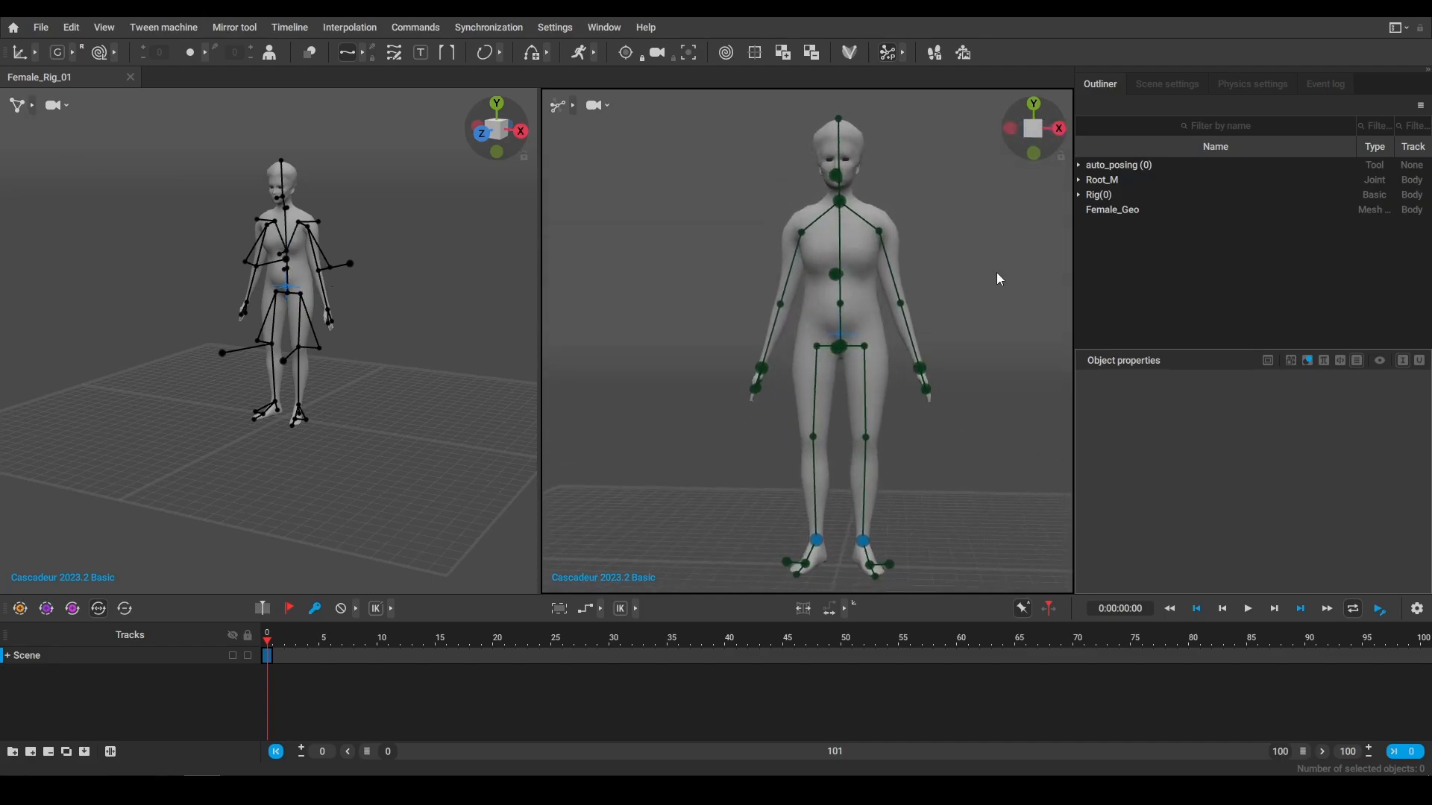
pyautogui.click(30, 106)
pyautogui.click(67, 106)
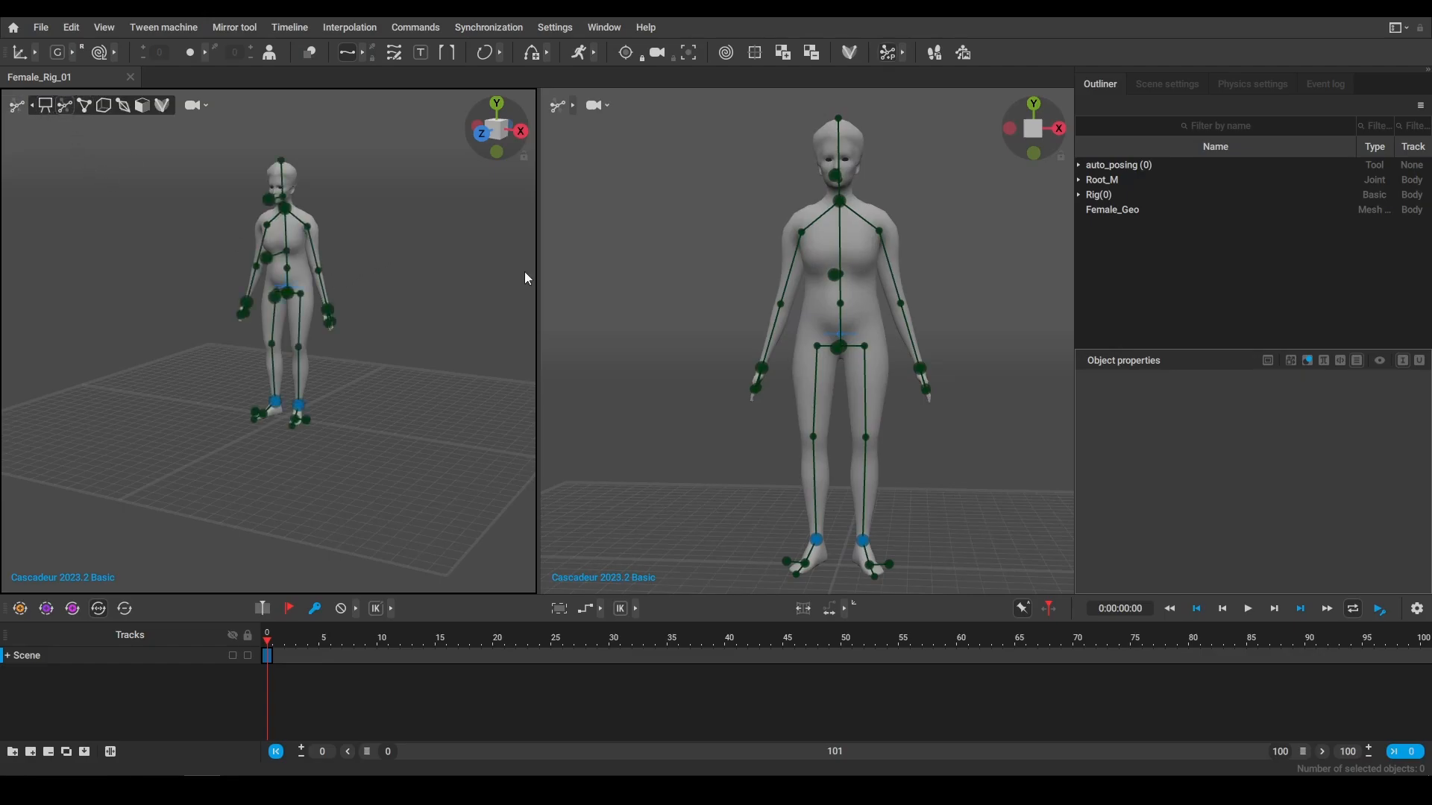
# Compare the rig in orthographic front and side views across the two viewports using the view gizmos
pyautogui.click(1037, 134)
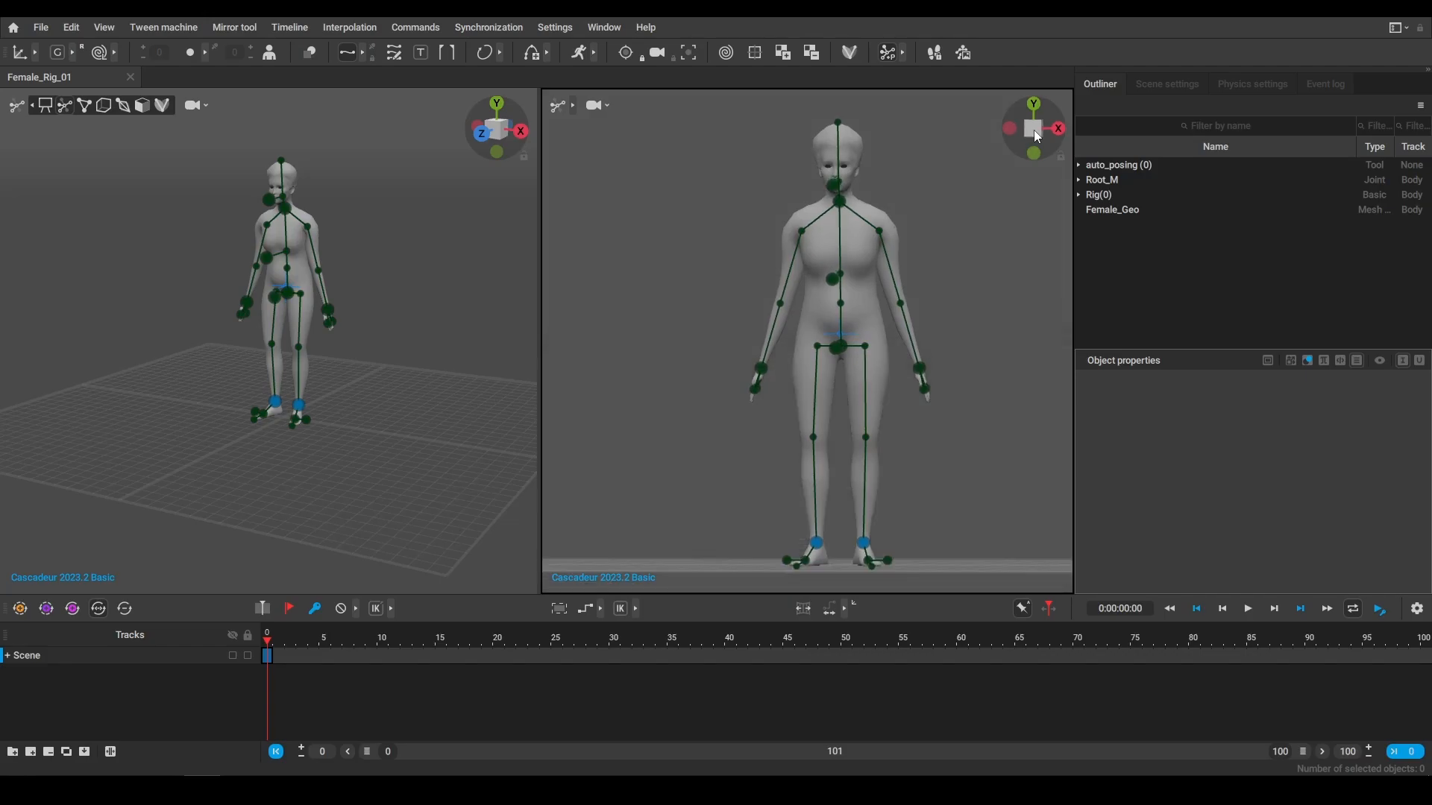
pyautogui.click(1059, 131)
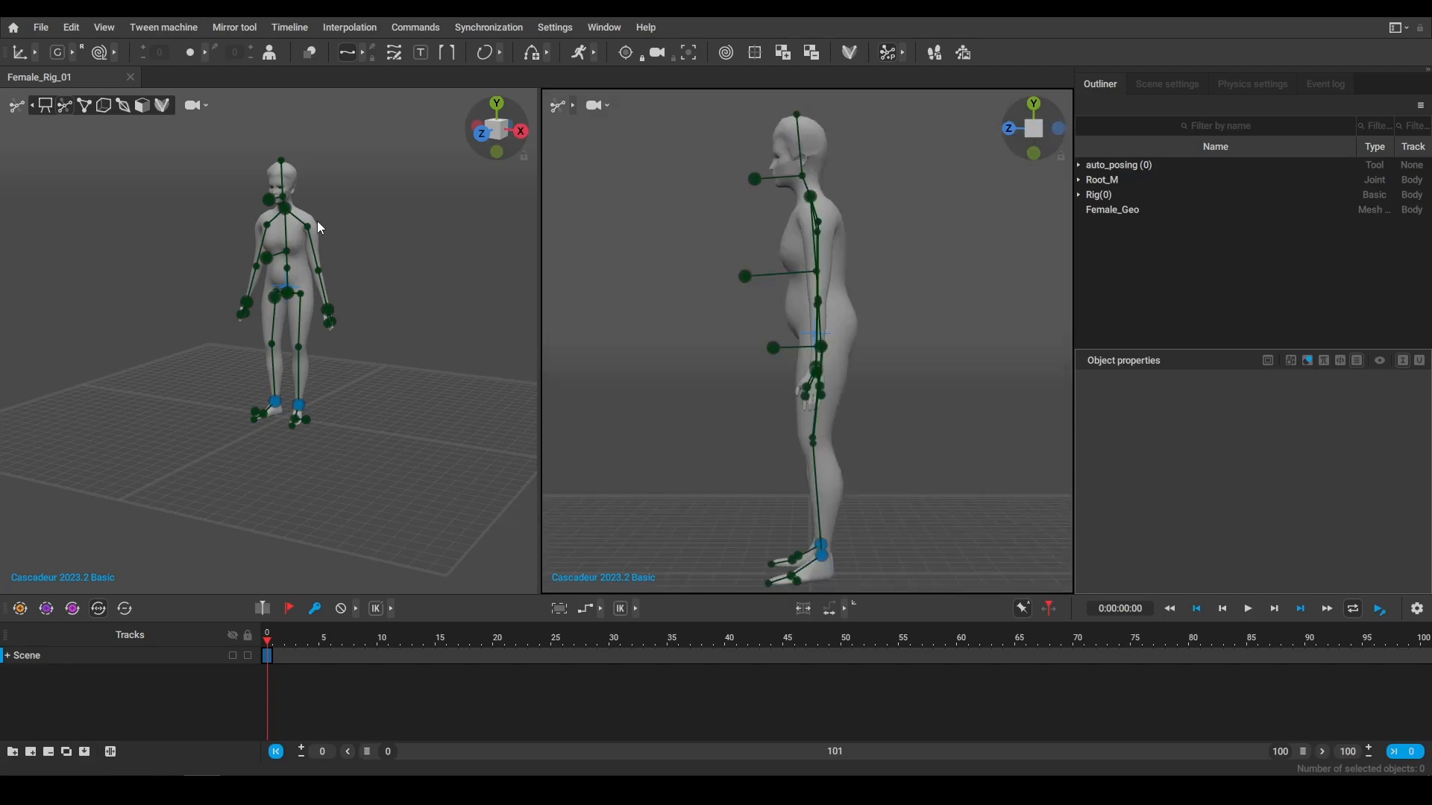
pyautogui.click(486, 136)
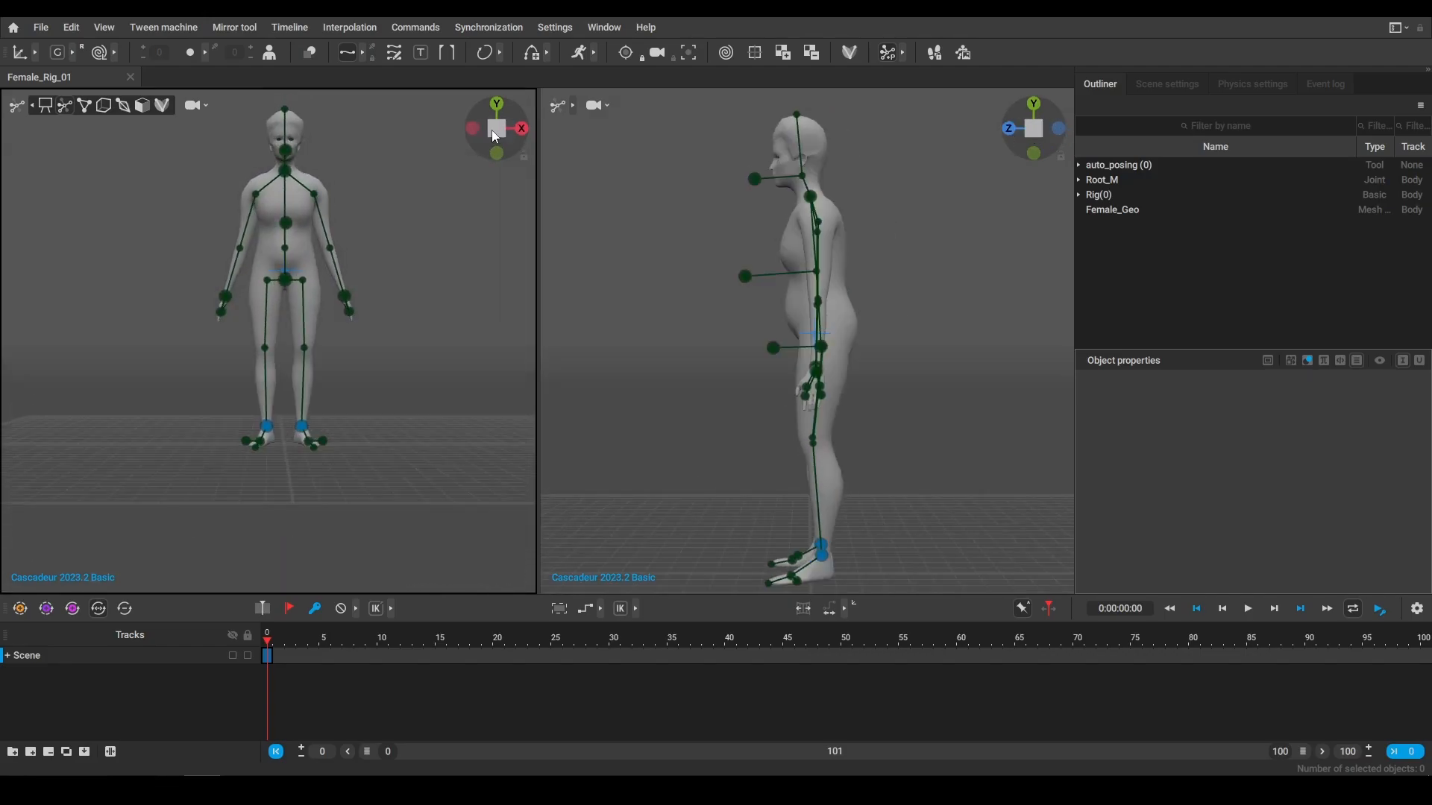
pyautogui.click(494, 129)
pyautogui.click(1035, 135)
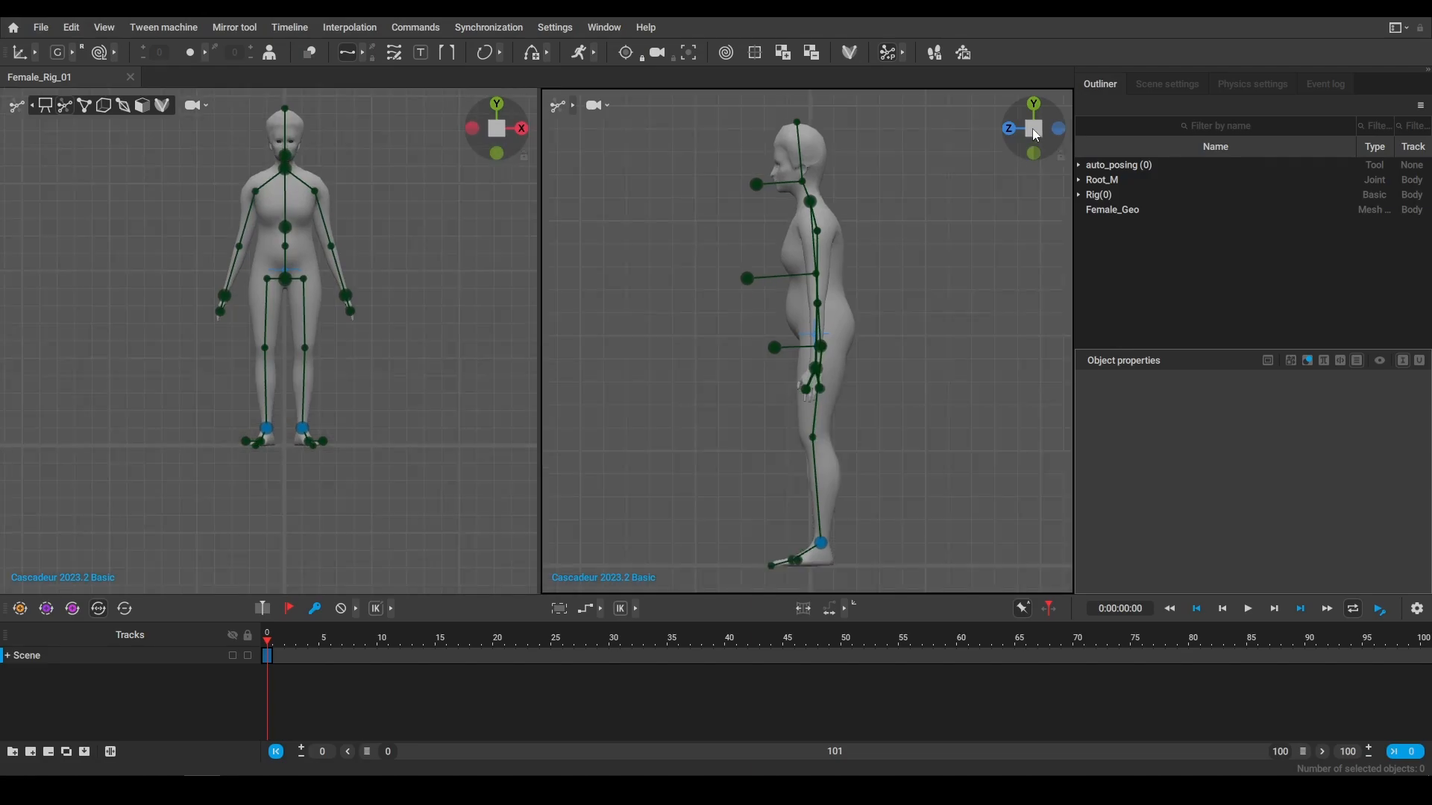
pyautogui.keyDown('alt'); pyautogui.moveTo(472, 267); pyautogui.dragTo(464, 351, button='middle'); pyautogui.keyUp('alt')
pyautogui.keyDown('alt'); pyautogui.moveTo(500, 184); pyautogui.dragTo(446, 198); pyautogui.keyUp('alt')
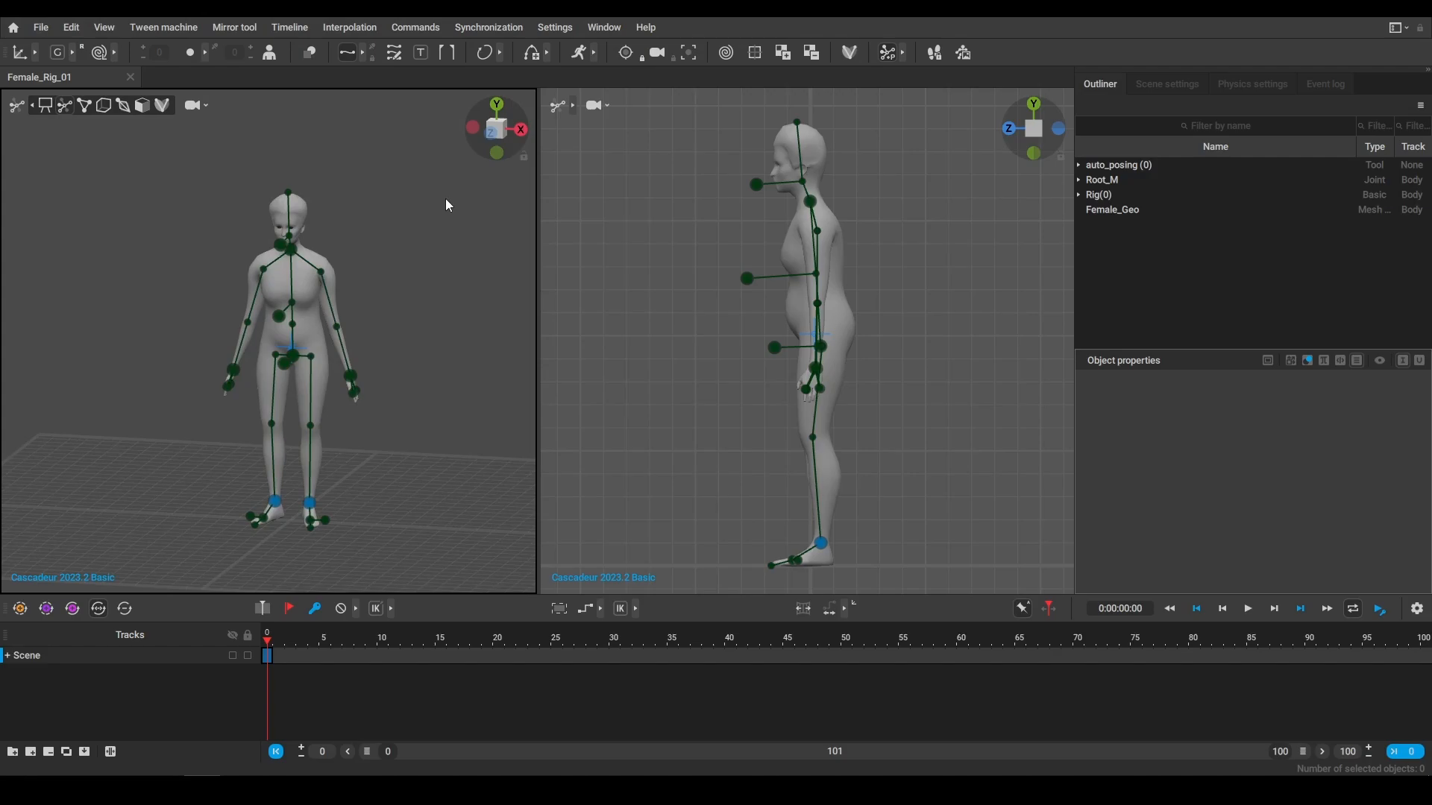
pyautogui.click(495, 138)
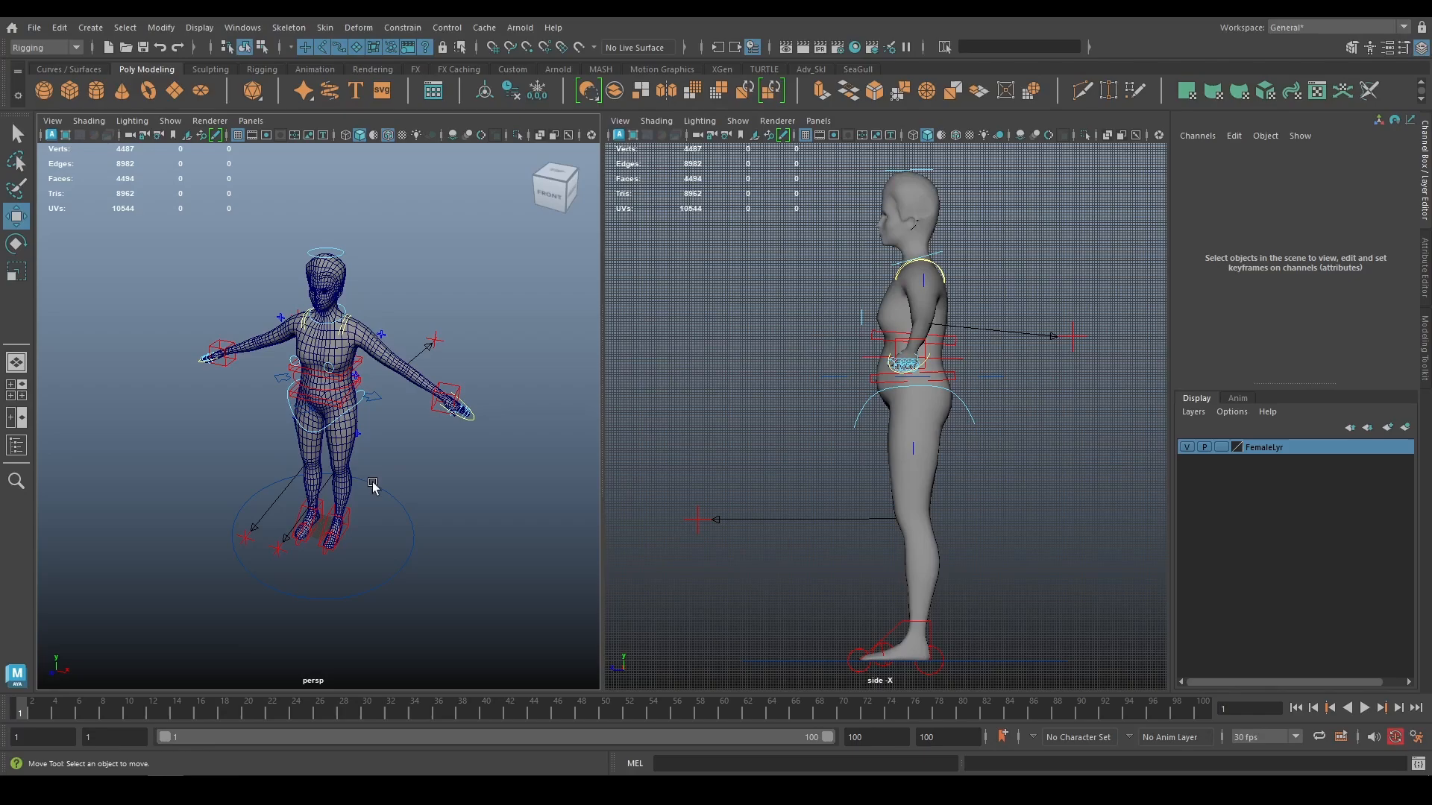
# Switch to Maya and snap the perspective view to the front
pyautogui.click(553, 190)
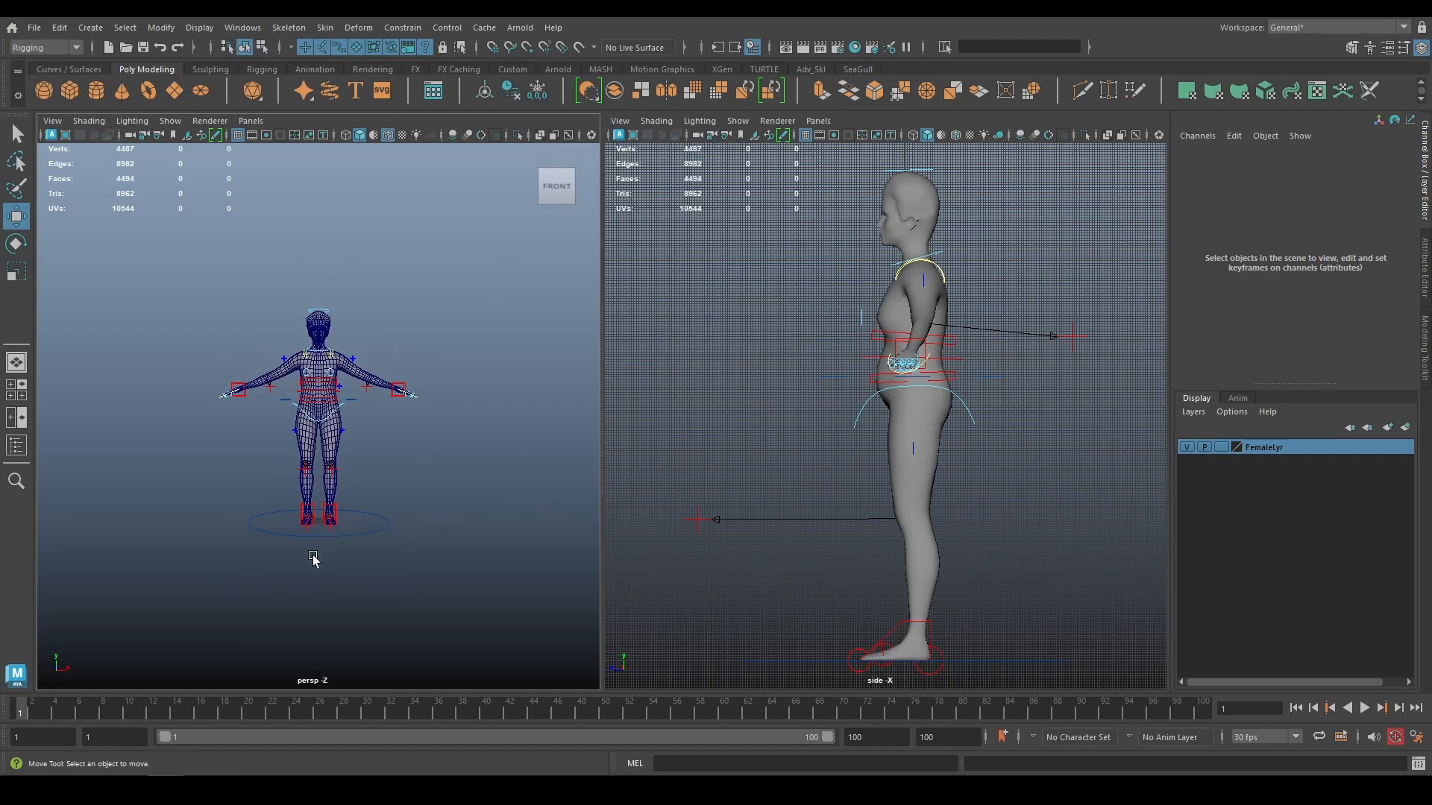
# Move the root controller down and back in the side view to put the character into a crouch
pyautogui.scroll(4, 368, 502)
pyautogui.click(973, 372)
pyautogui.moveTo(973, 373); pyautogui.dragTo(989, 448)
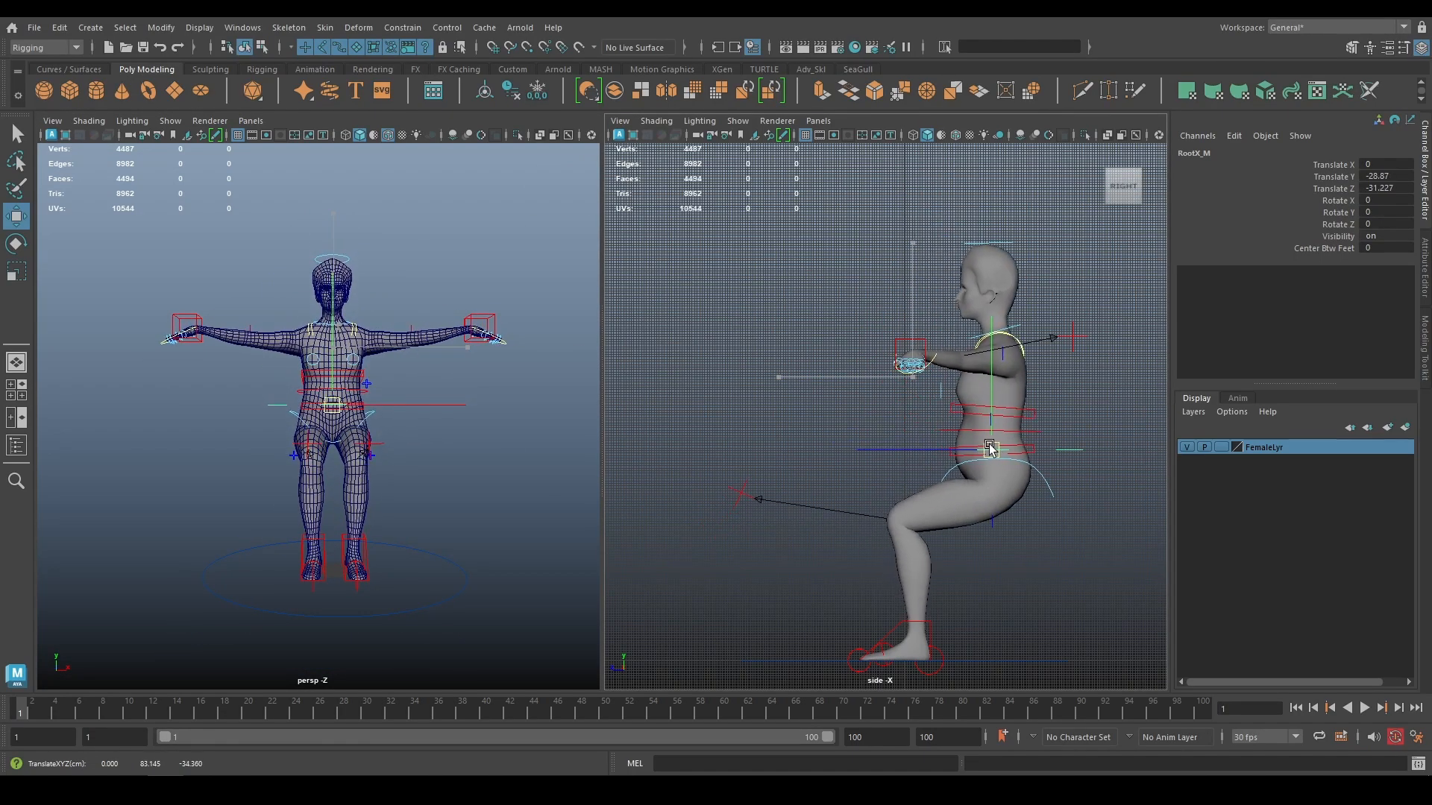
# Lower both hand IK controllers beside the hips in the front view and rotate them so the hands point downward
pyautogui.click(479, 328)
pyautogui.moveTo(480, 328); pyautogui.dragTo(399, 417)
pyautogui.click(187, 328)
pyautogui.moveTo(187, 328); pyautogui.dragTo(273, 417)
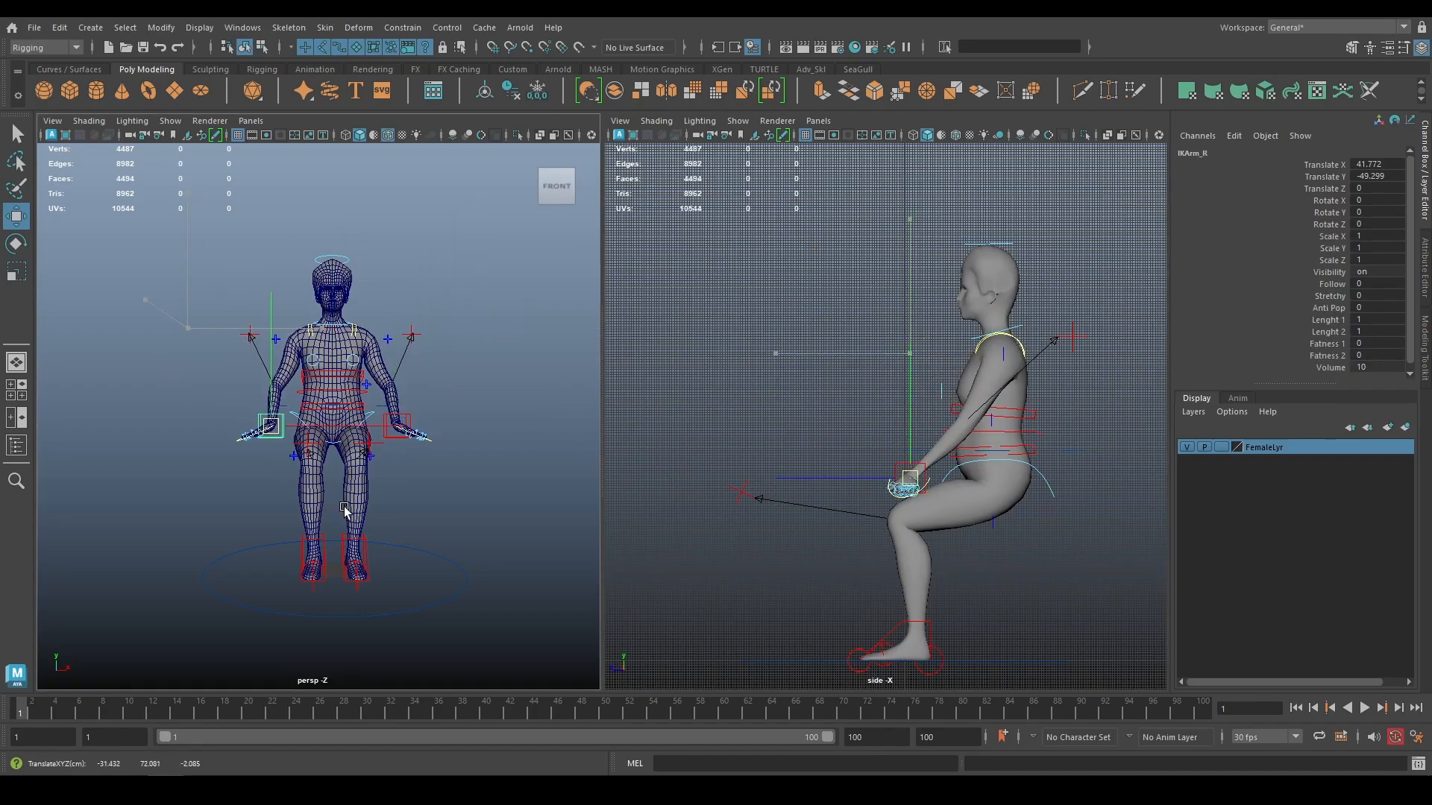
pyautogui.press('e')
pyautogui.moveTo(430, 369); pyautogui.dragTo(353, 277)
pyautogui.click(403, 416)
pyautogui.moveTo(470, 338); pyautogui.dragTo(495, 355)
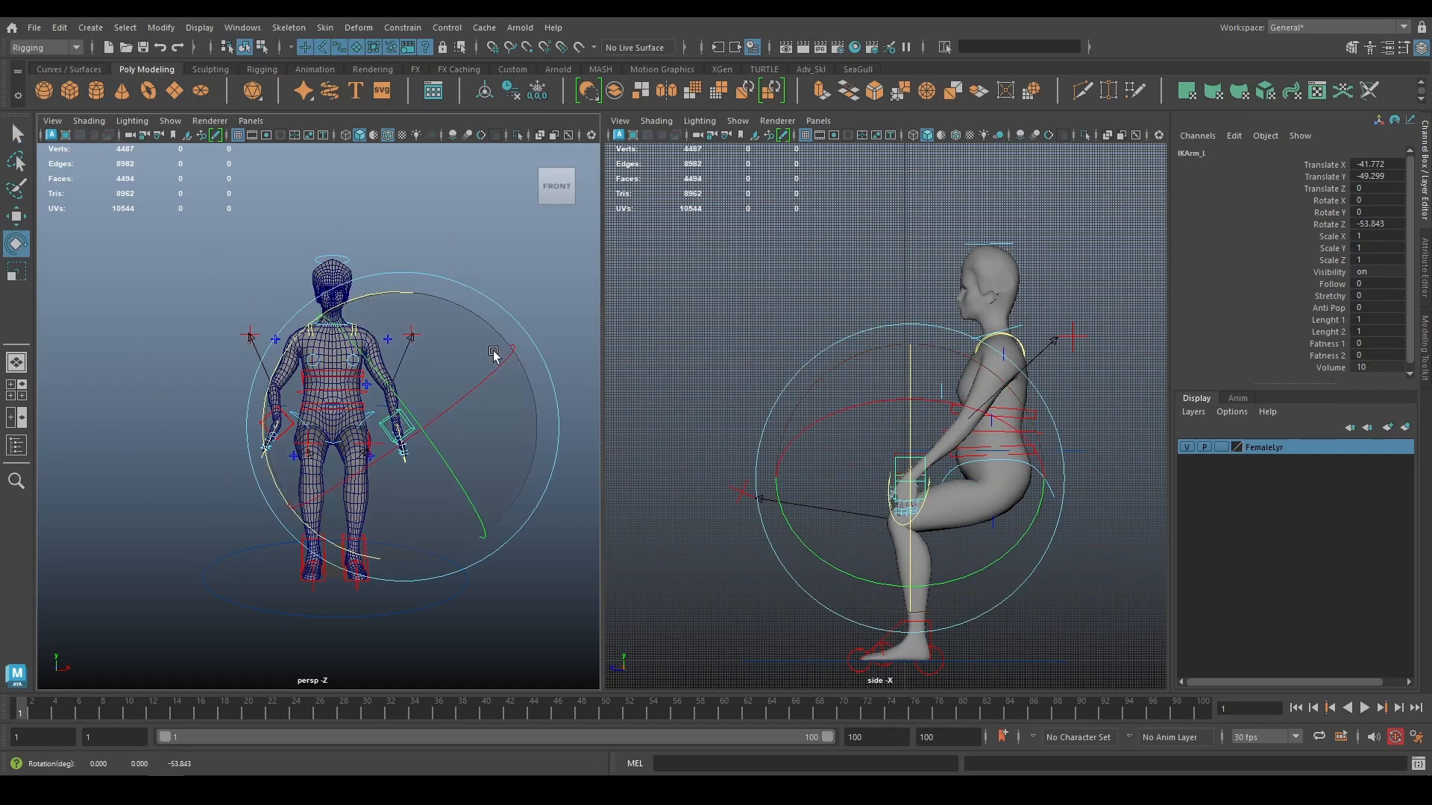
# Move both hand controllers together backward beside the hips in the side view and rotate them to follow the arms
pyautogui.press('q')
pyautogui.moveTo(869, 444); pyautogui.dragTo(932, 511)
pyautogui.press('w')
pyautogui.moveTo(779, 519); pyautogui.dragTo(878, 543, button='middle')
pyautogui.press('e')
pyautogui.moveTo(1105, 402); pyautogui.dragTo(1134, 415)
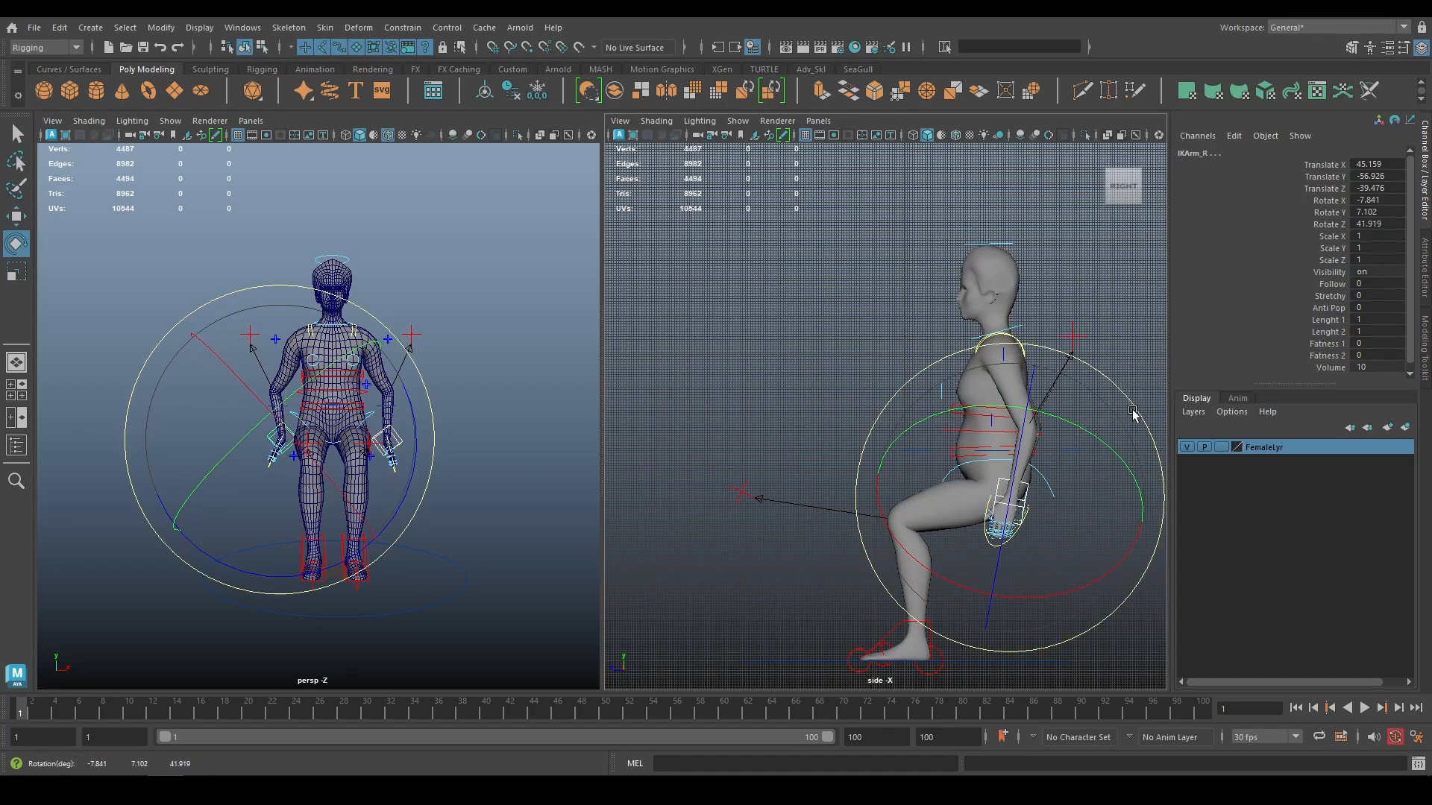
# Rotate the upper spine controller to lean the torso forward and adjust the head controller's tilt
pyautogui.press('q')
pyautogui.click(992, 410)
pyautogui.press('e')
pyautogui.moveTo(1107, 340); pyautogui.dragTo(1077, 304)
pyautogui.press('q')
pyautogui.click(959, 246)
pyautogui.press('e')
pyautogui.moveTo(1031, 197); pyautogui.dragTo(1063, 223)
# Spread the right and left hand controllers outward, away from the hips, in the front view
pyautogui.press('q')
pyautogui.click(271, 432)
pyautogui.press('w')
pyautogui.moveTo(424, 438); pyautogui.dragTo(395, 438)
pyautogui.press('q')
pyautogui.click(391, 448)
pyautogui.press('w')
pyautogui.moveTo(528, 438); pyautogui.dragTo(545, 437)
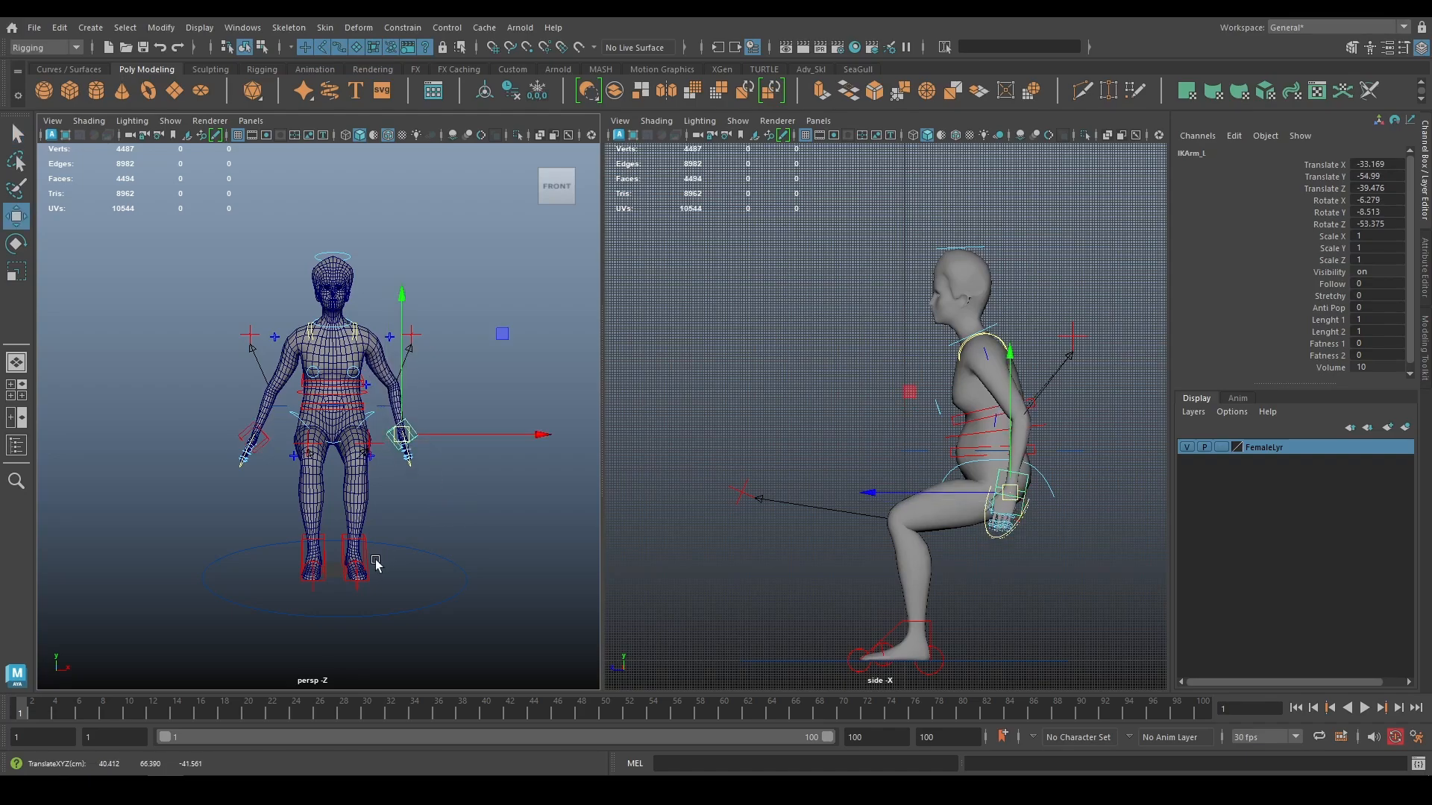
# Move both foot controllers outward in the front view to widen the stance
pyautogui.click(325, 558)
pyautogui.moveTo(453, 548)
pyautogui.mouseDown()
pyautogui.moveTo(424, 547)
pyautogui.moveTo(454, 549)
pyautogui.mouseUp()
pyautogui.click(366, 554)
pyautogui.press('w')
pyautogui.press('q')
# Exclude surfaces from selection and rotate the lower spine controller to about -8.69 in X
pyautogui.click(1033, 448)
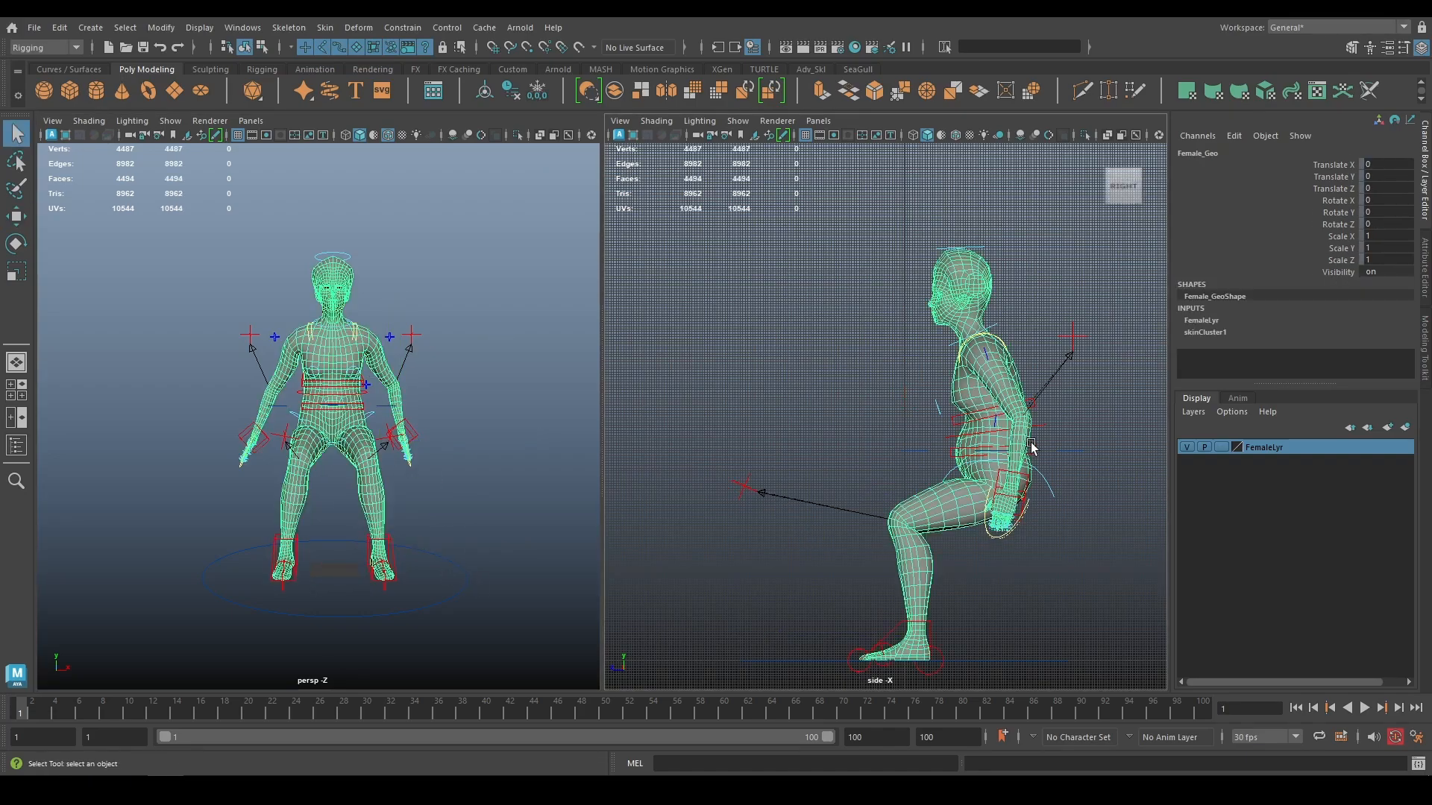
pyautogui.click(356, 47)
pyautogui.click(1035, 449)
pyautogui.press('e')
pyautogui.press('w')
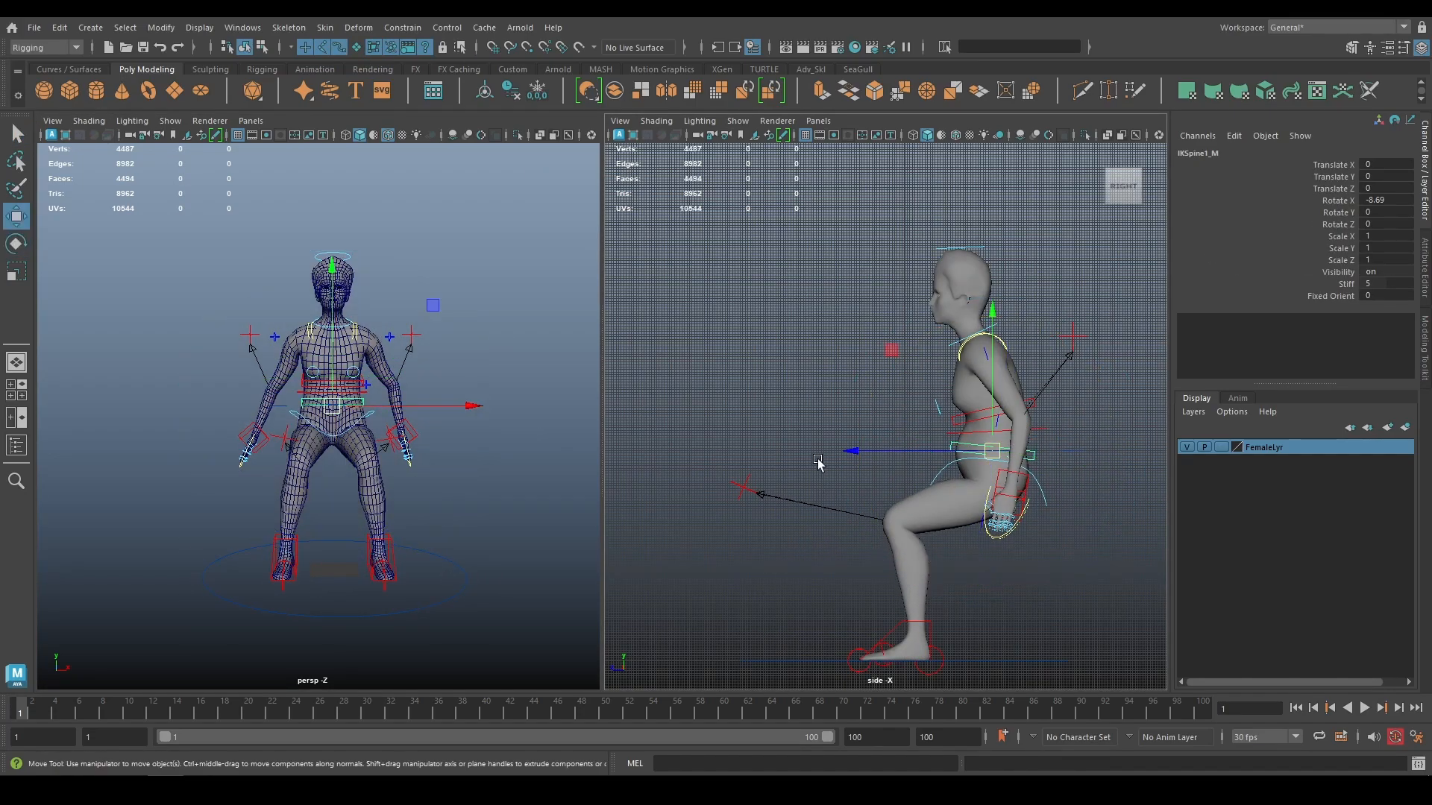
pyautogui.press('q')
pyautogui.click(992, 333)
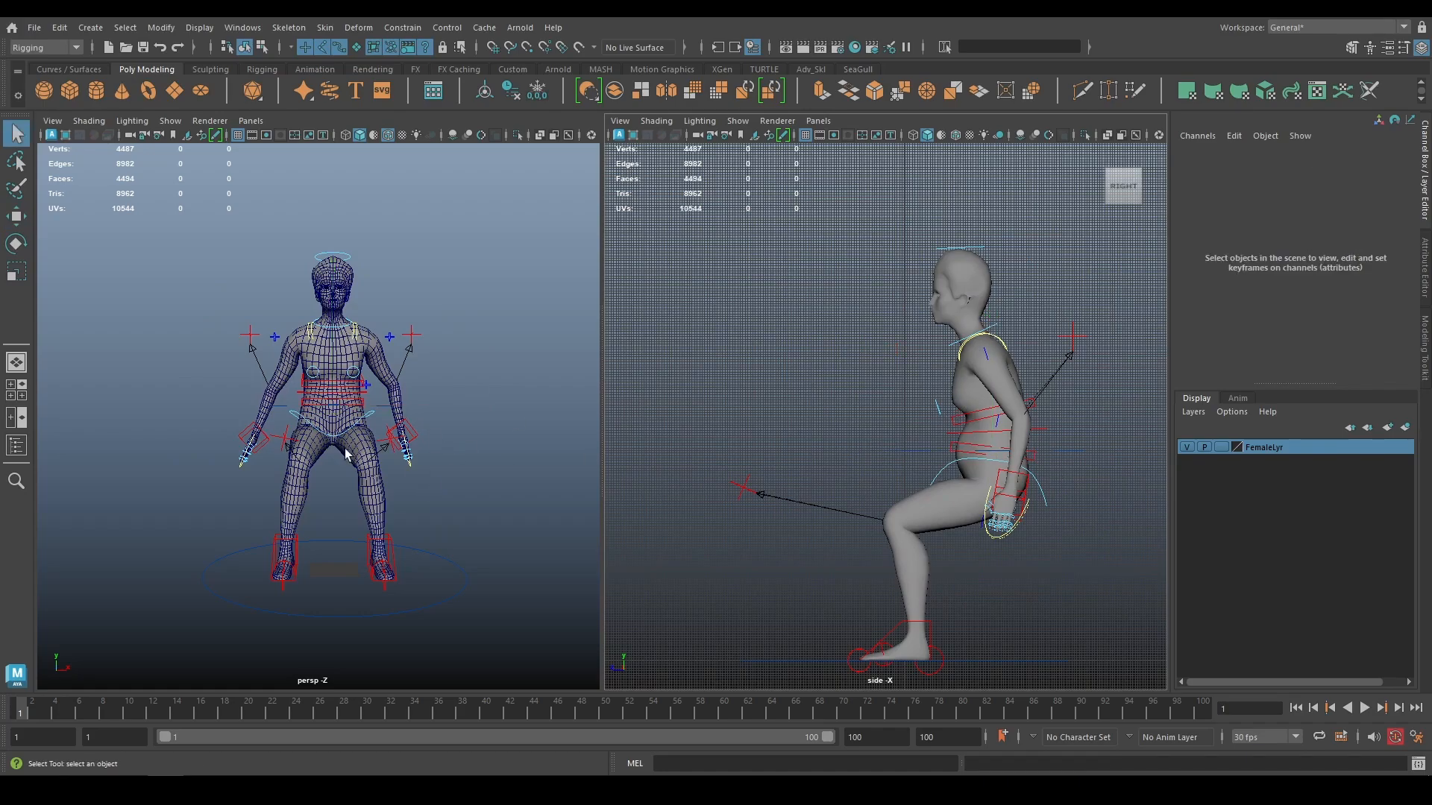
# Select all of the character's rig controllers, key the crouch pose at frame 1, and save the scene
pyautogui.moveTo(173, 213); pyautogui.dragTo(477, 613)
pyautogui.press('s')
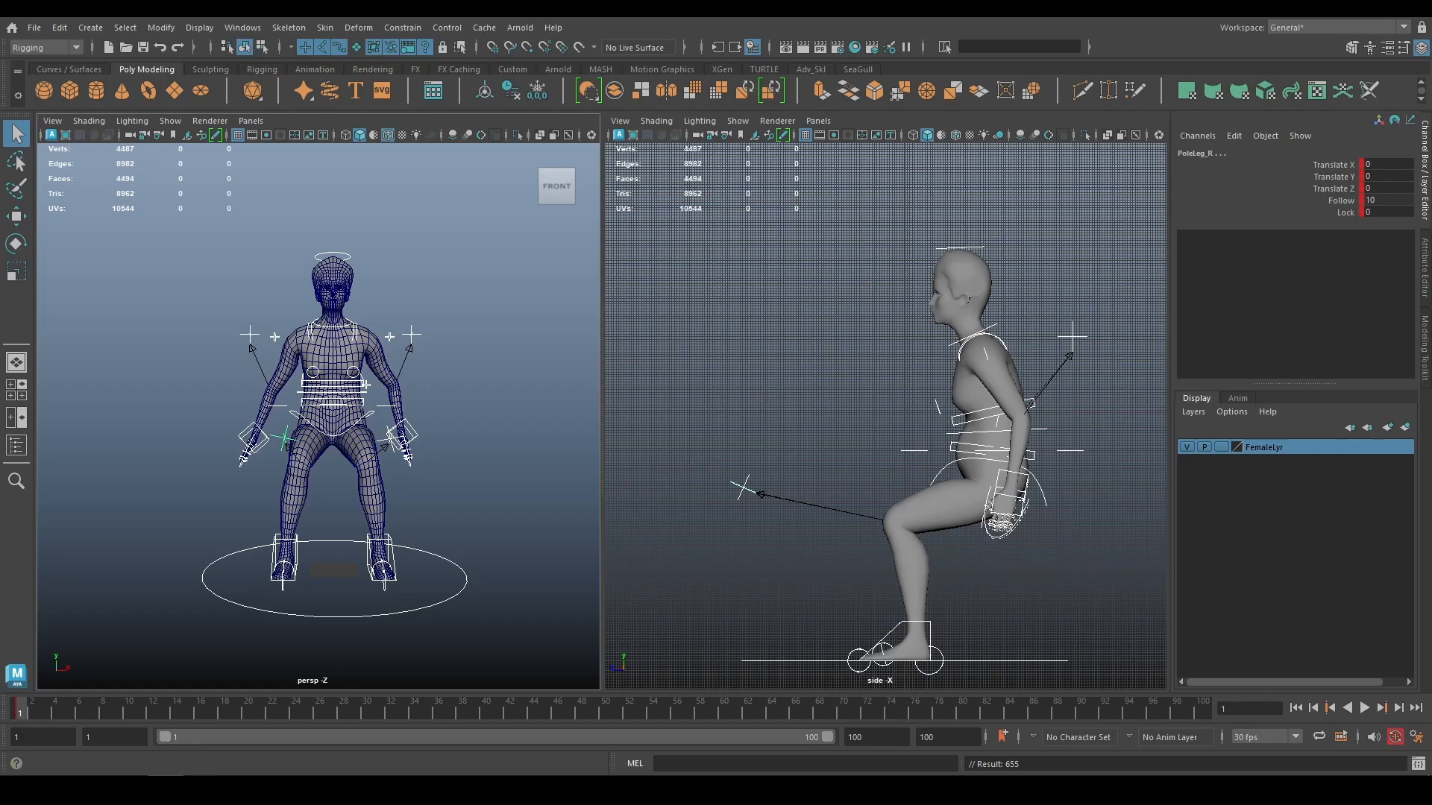
pyautogui.hotkey('ctrl', 's')
# Set the timeline to start at frame 0 and move the pose's keys to frame 0
pyautogui.doubleClick(97, 737)
pyautogui.write('0')
pyautogui.press('Return')
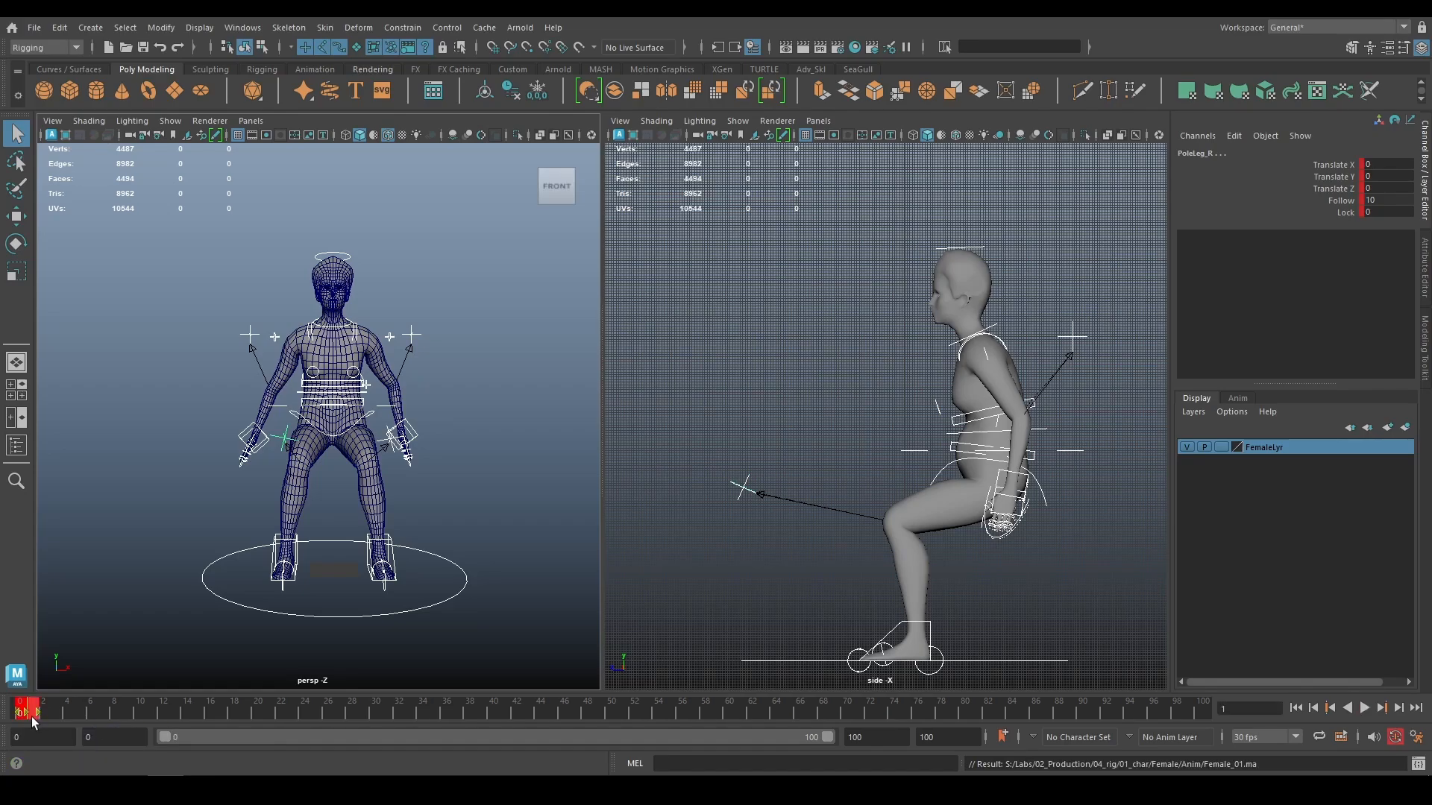
pyautogui.click(21, 713)
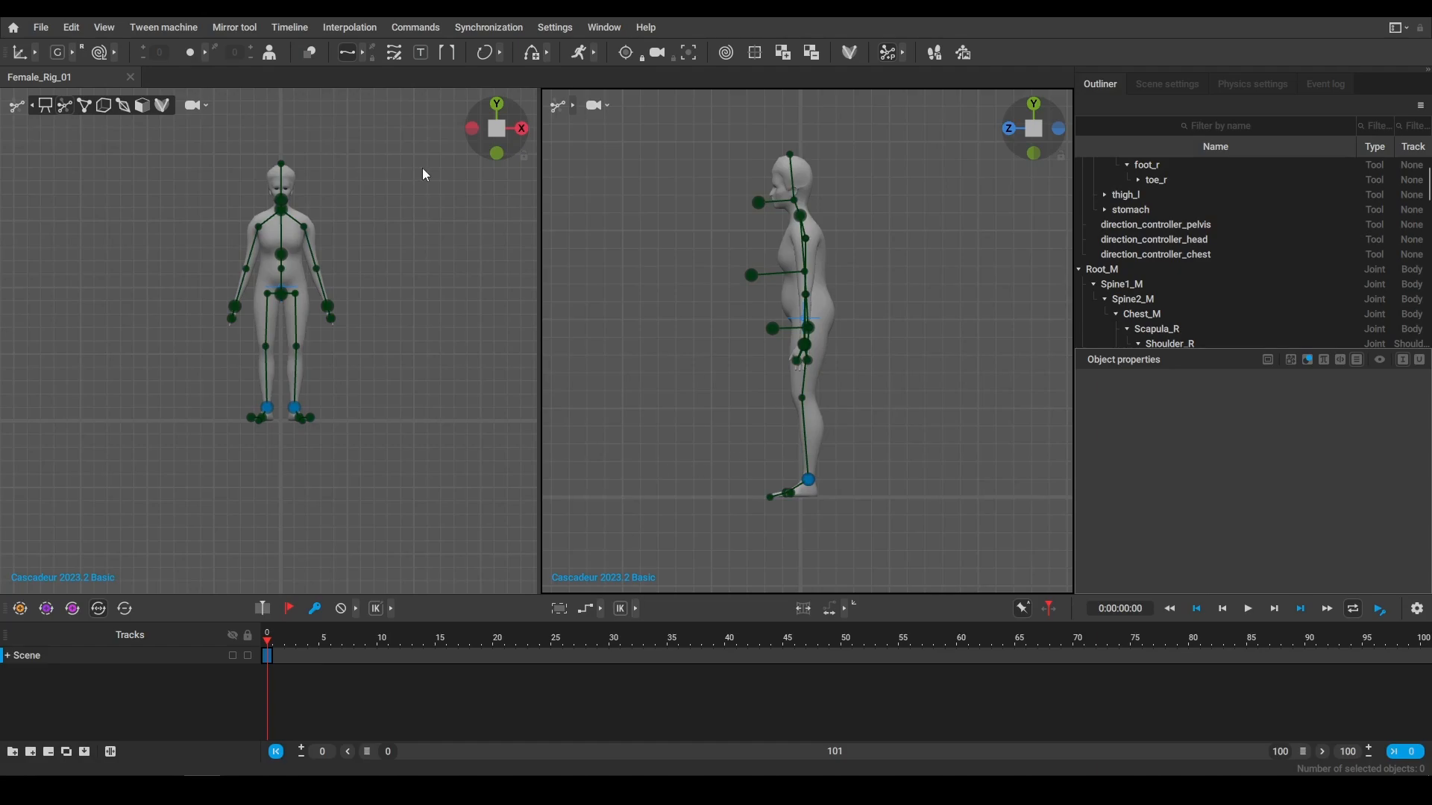
# Switch to Cascadeur and save the rig scene under the new name Female_Anim_01
pyautogui.click(41, 27)
pyautogui.click(56, 101)
pyautogui.click(136, 423)
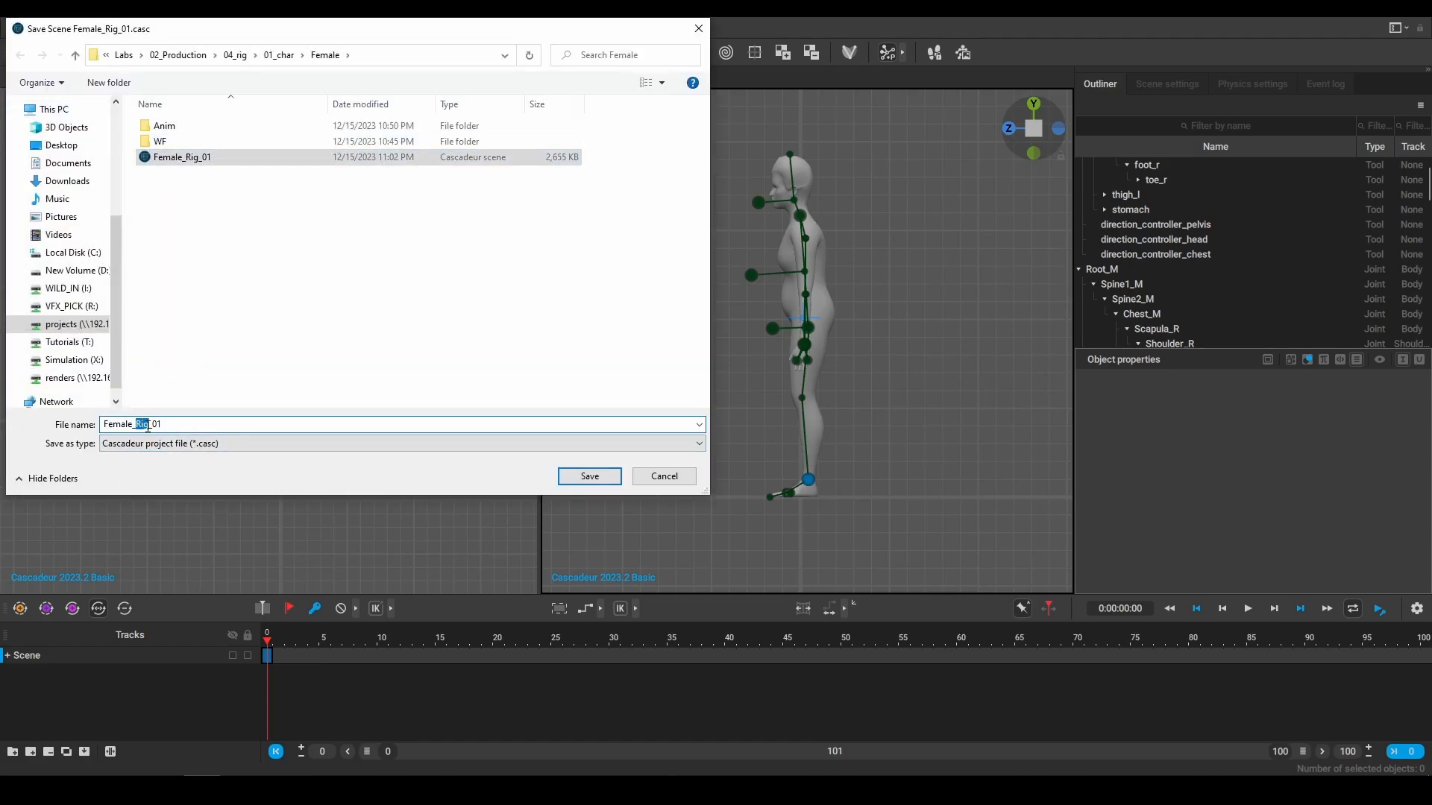
pyautogui.press('Return')
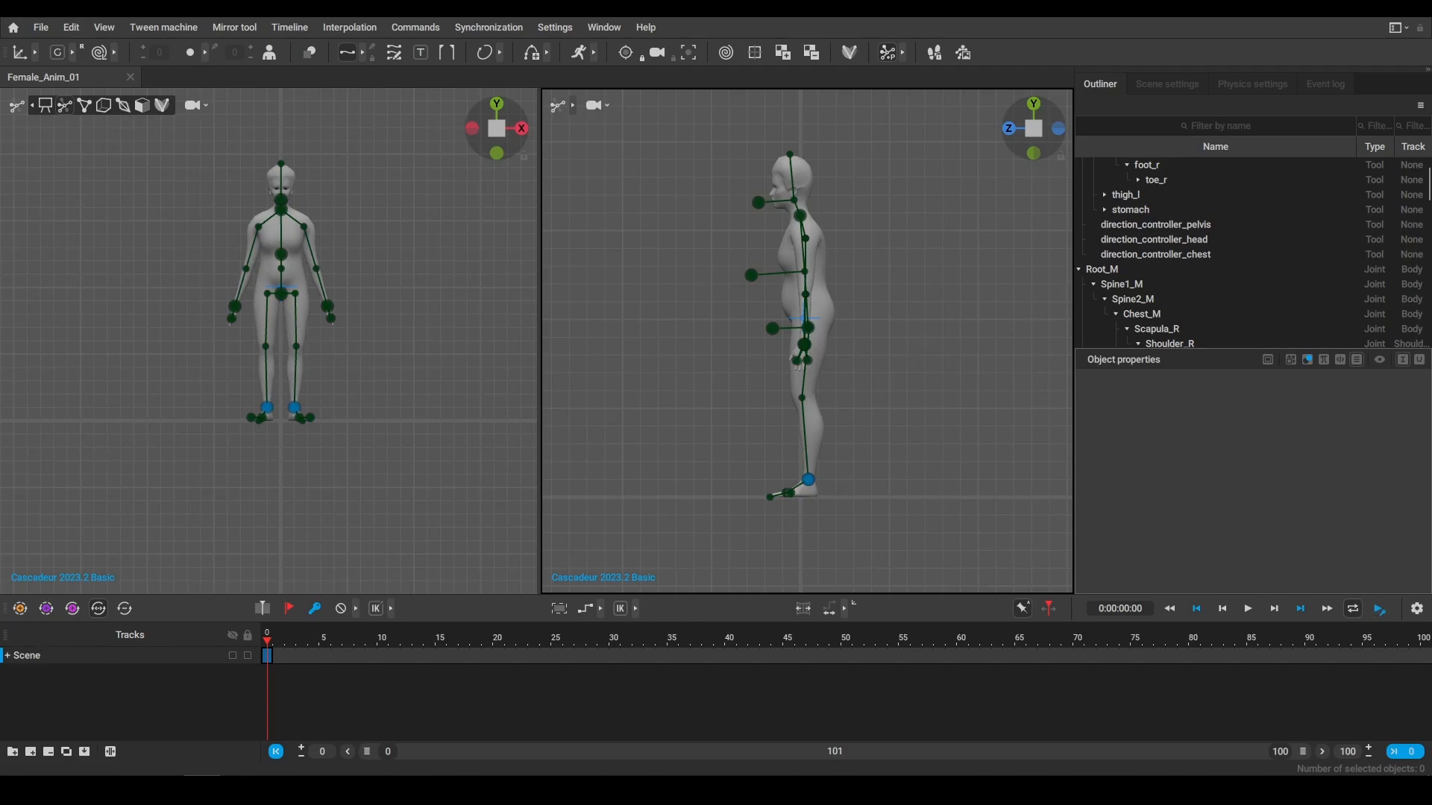
# Examine the timeline's track hierarchy under Scene, including the Standard_model body, head, legs and arms tracks
pyautogui.click(7, 657)
pyautogui.click(81, 656)
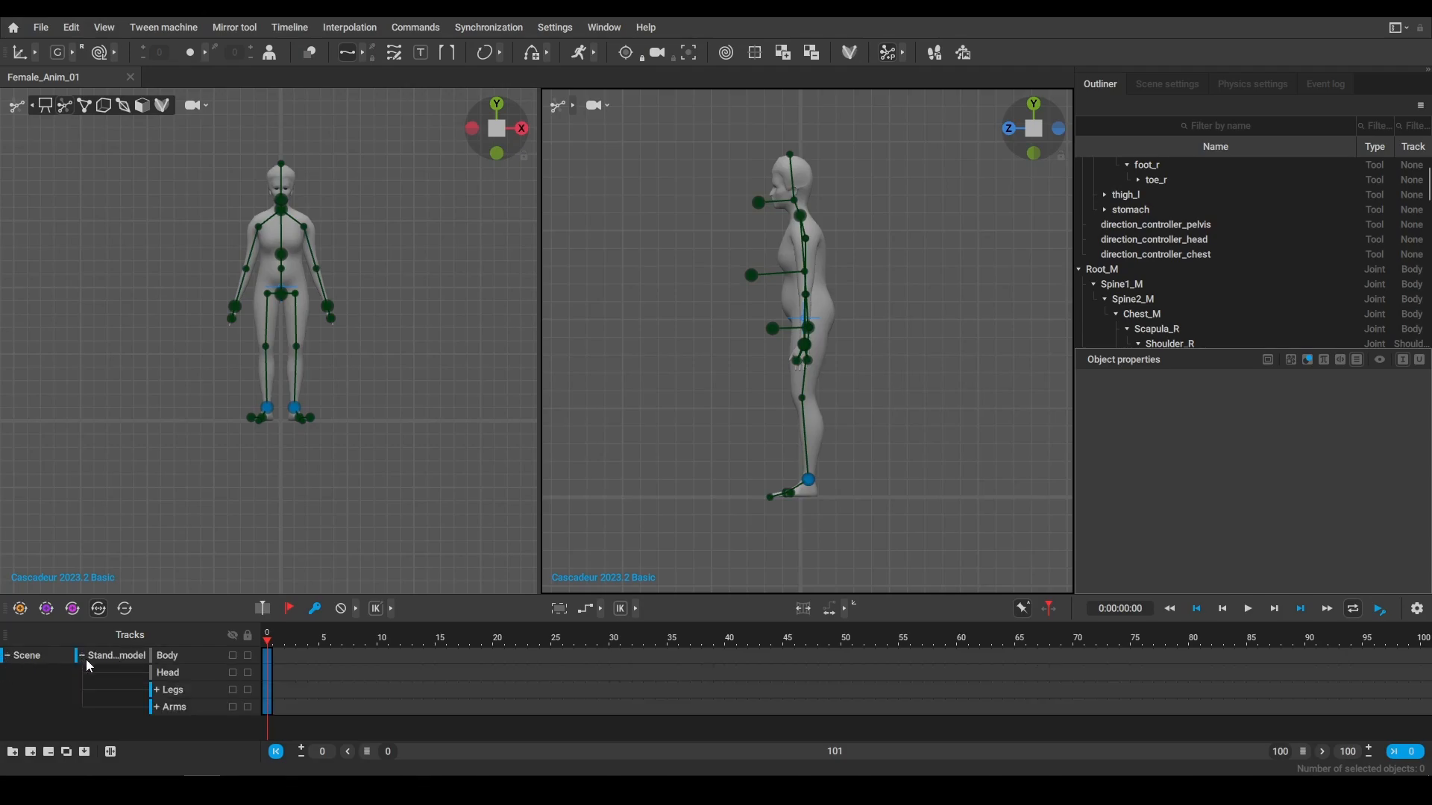
pyautogui.click(157, 690)
pyautogui.click(157, 689)
pyautogui.click(81, 657)
pyautogui.click(8, 657)
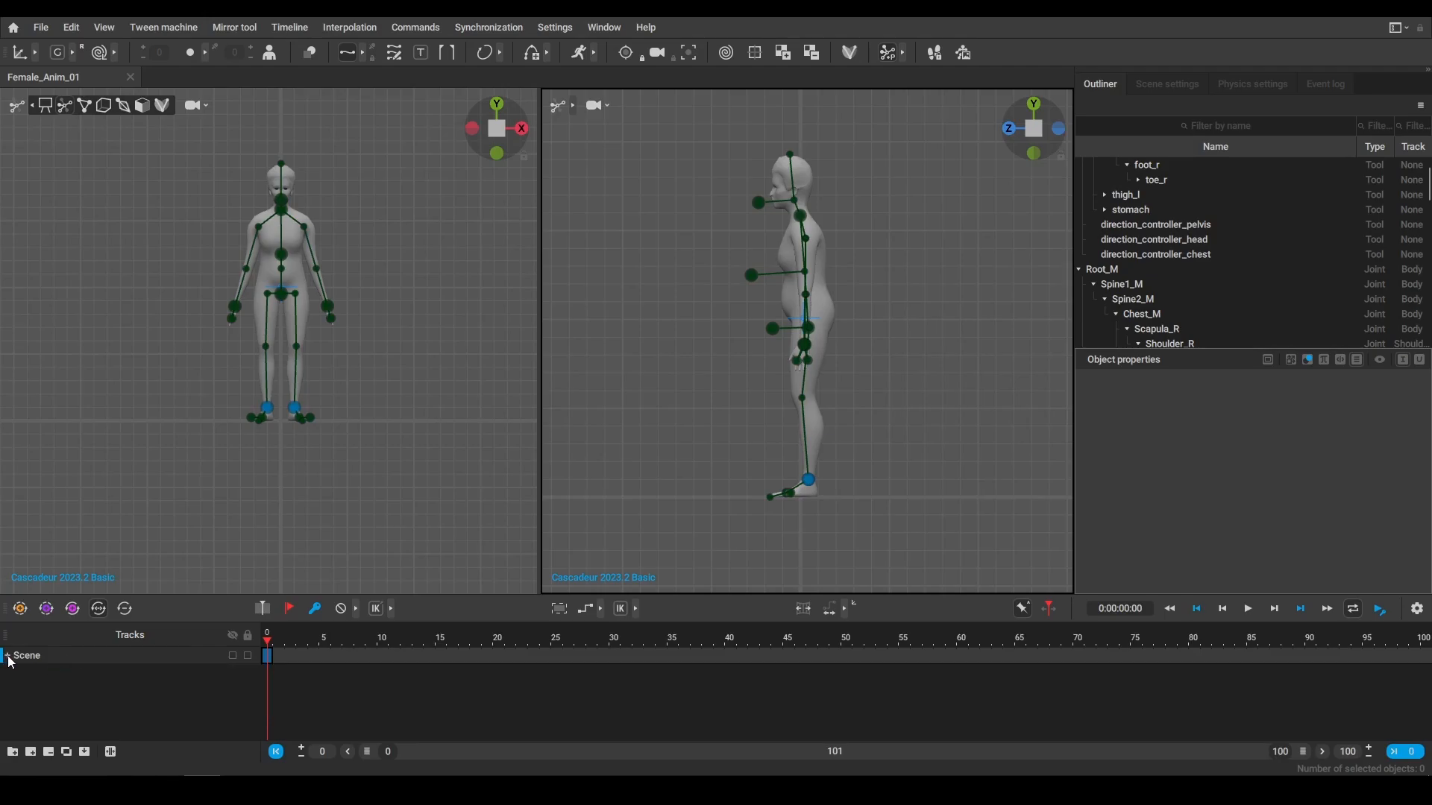
pyautogui.click(9, 657)
# Check the frame rate, FPS factor and time display options in the timeline settings
pyautogui.click(1416, 609)
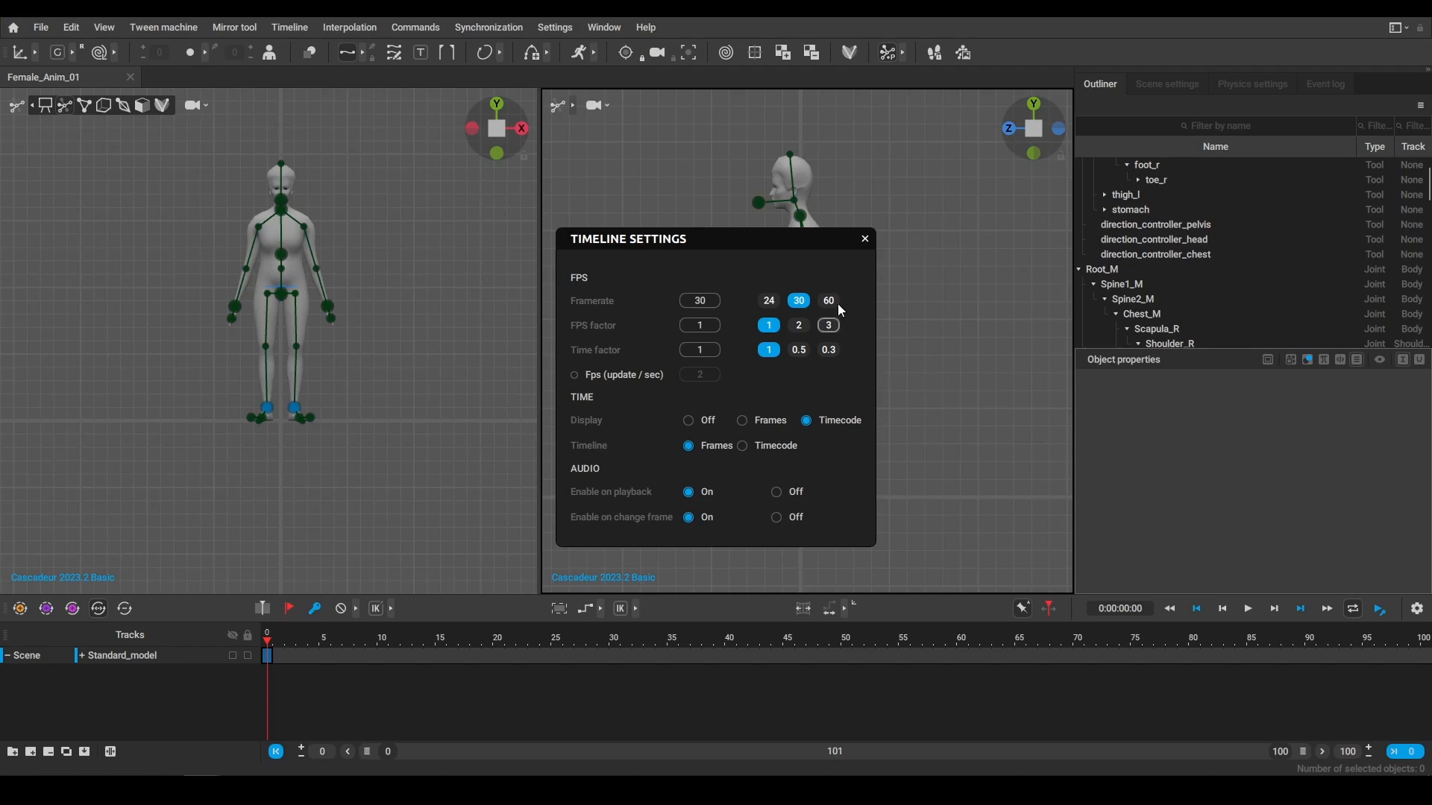
pyautogui.click(865, 240)
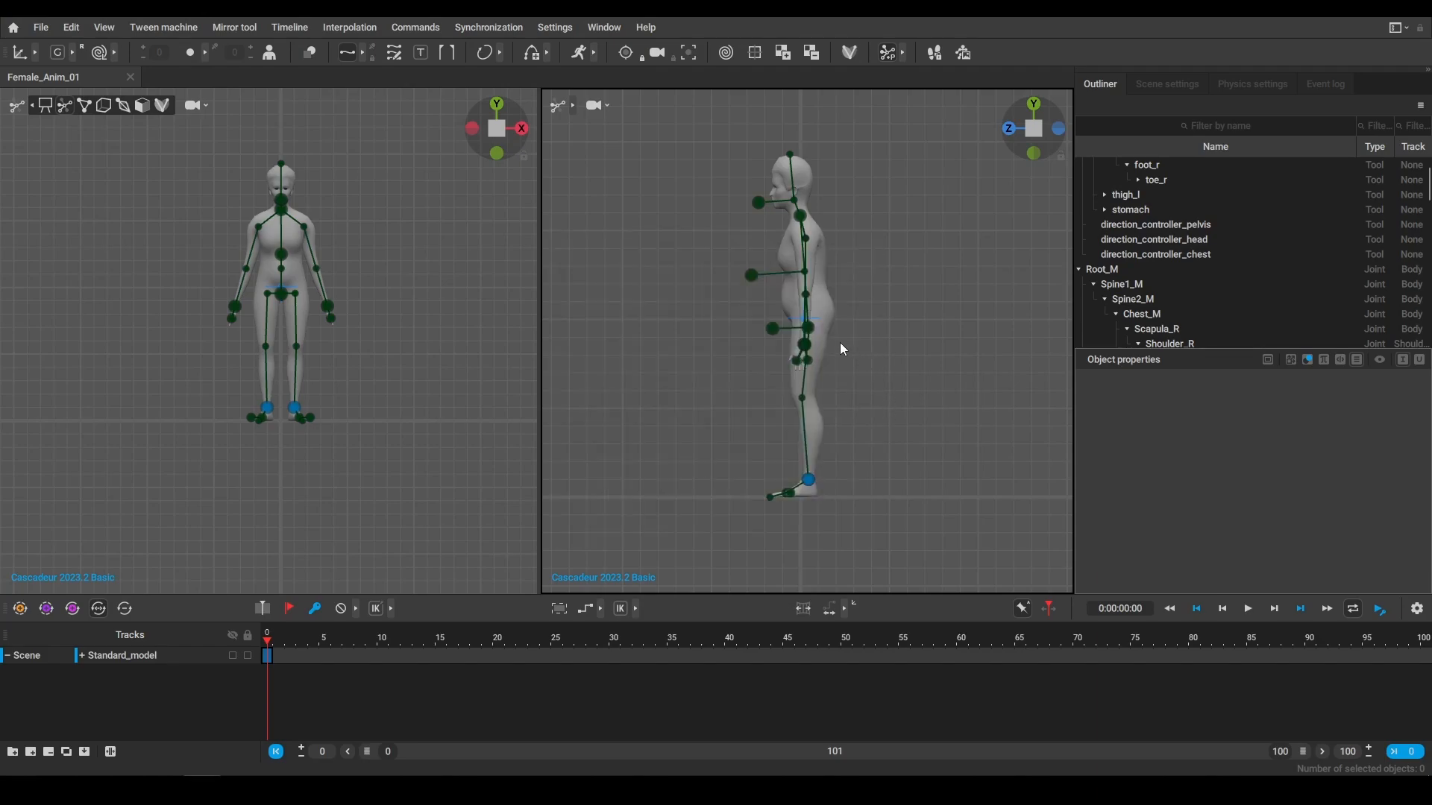
# Move the pelvis controller down and back in the side view to bring the character into a crouch
pyautogui.click(495, 134)
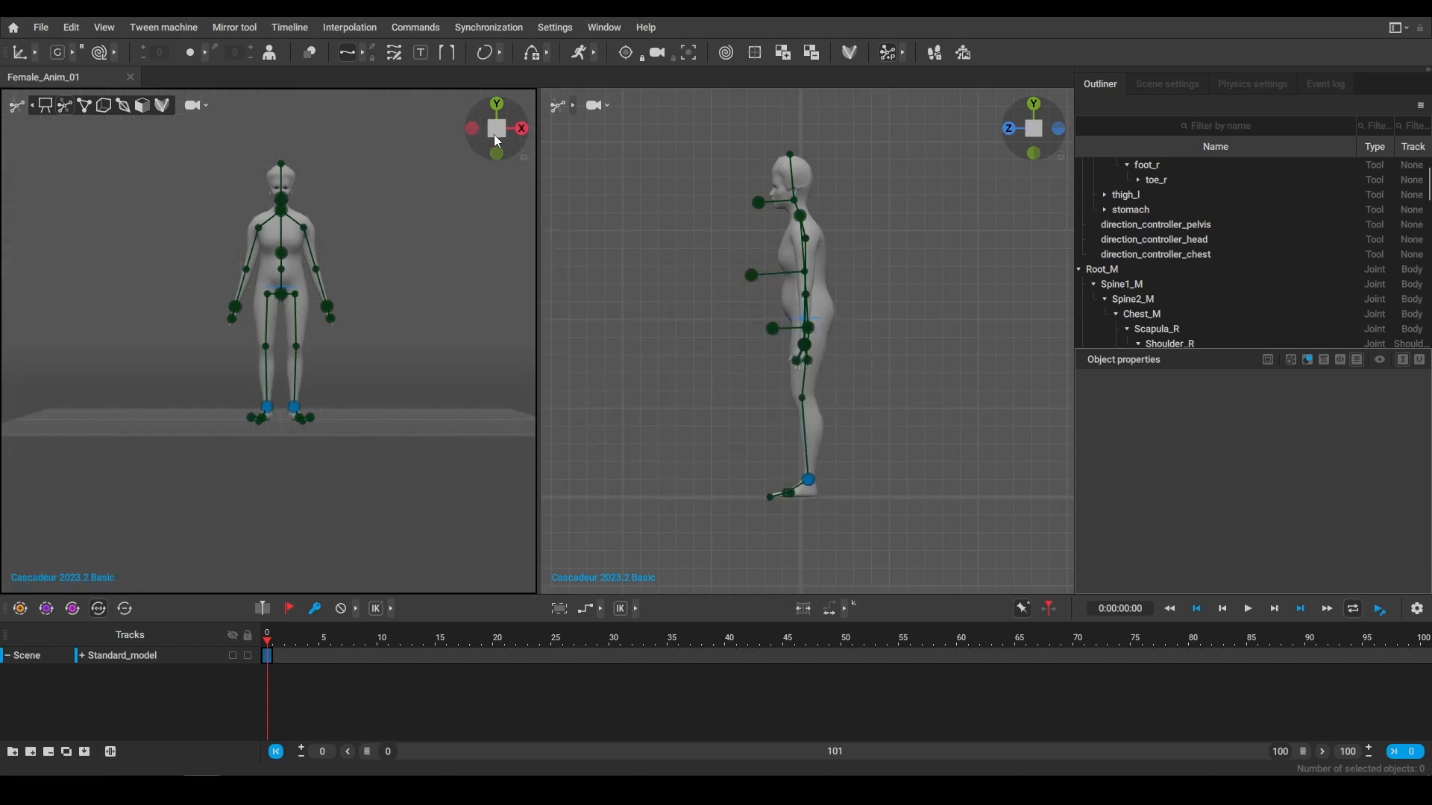
pyautogui.moveTo(411, 305); pyautogui.dragTo(309, 306, button='right')
pyautogui.click(287, 293)
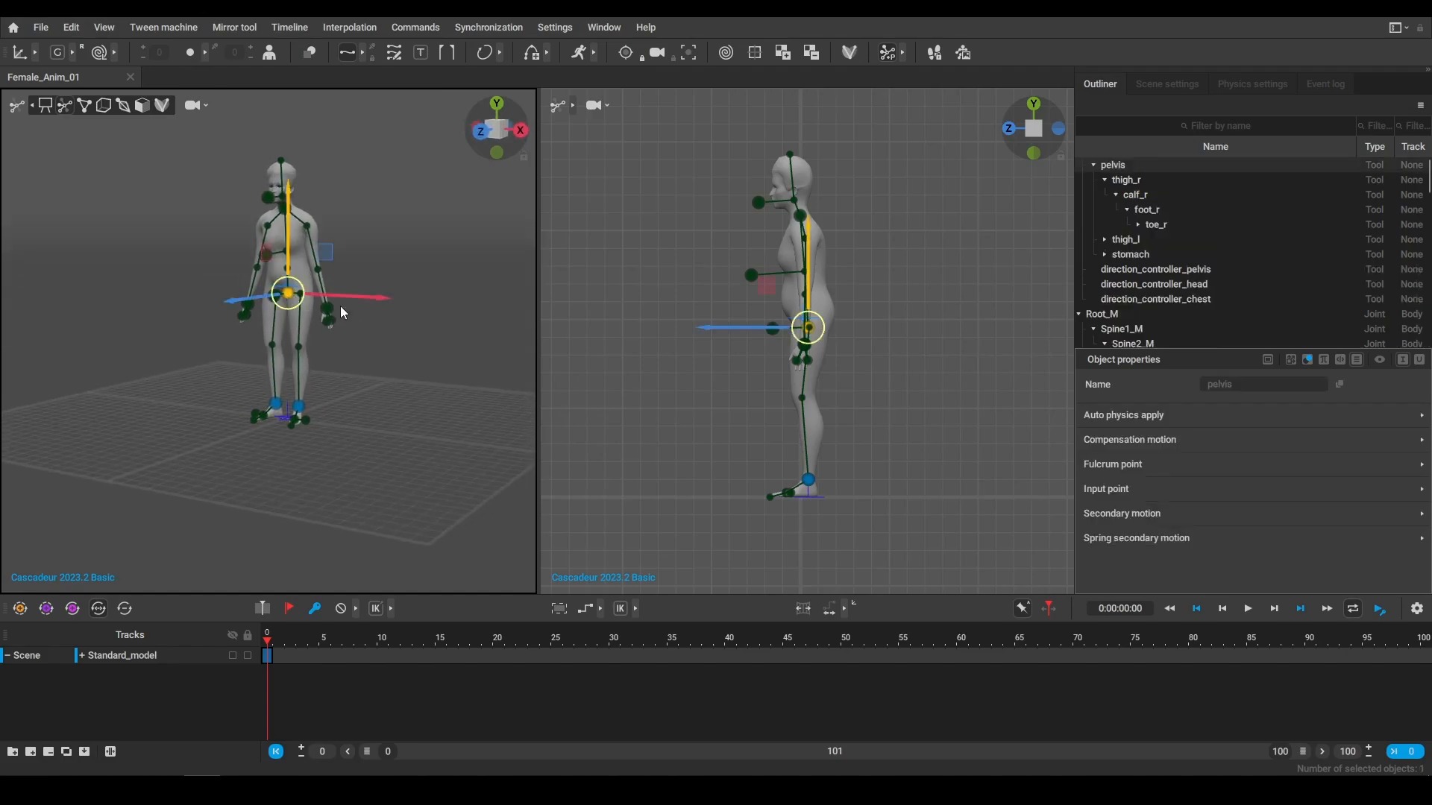
pyautogui.click(493, 137)
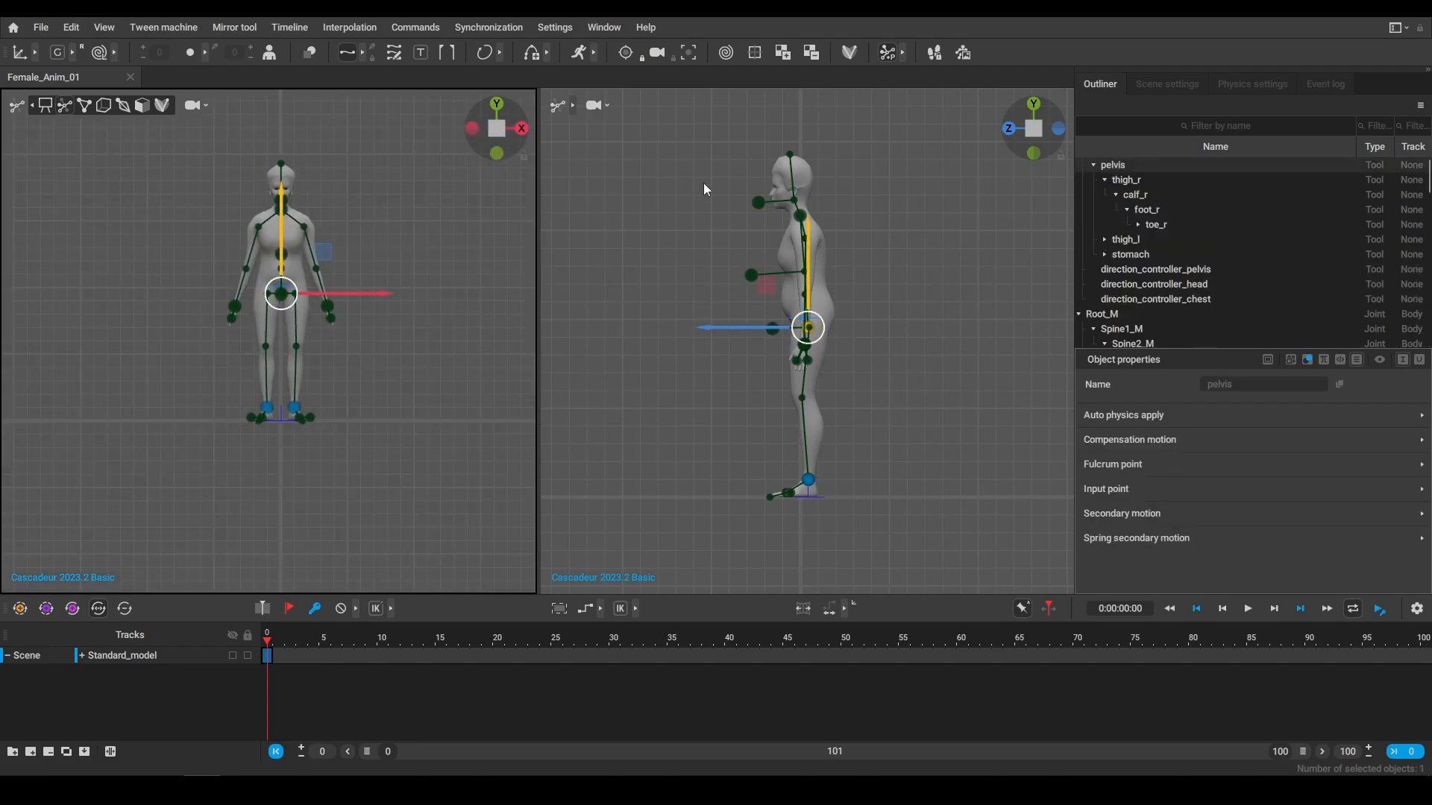
pyautogui.moveTo(758, 294); pyautogui.dragTo(827, 354)
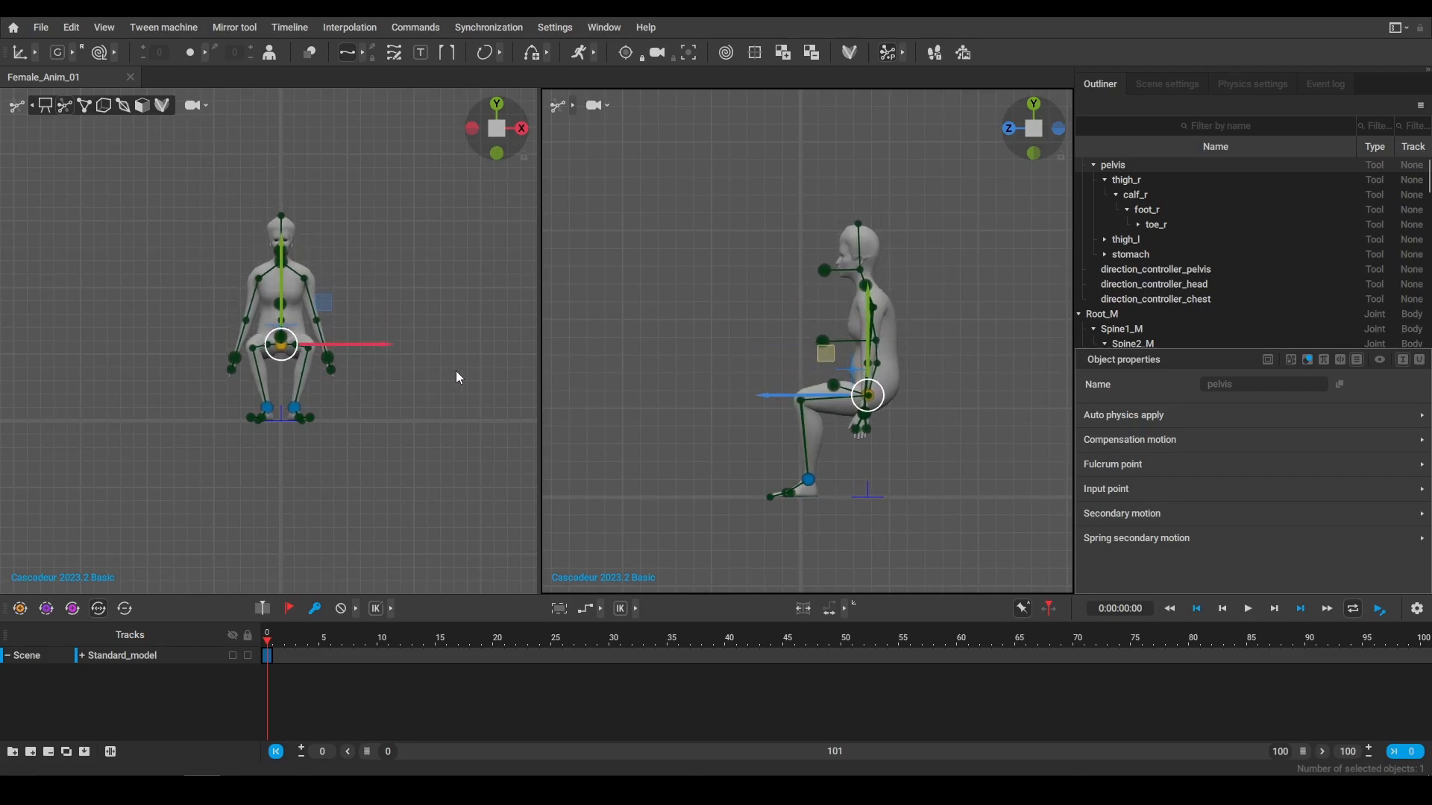
# Move the right and left foot controllers outward in the front view to widen the stance
pyautogui.click(269, 408)
pyautogui.moveTo(367, 412); pyautogui.dragTo(350, 410)
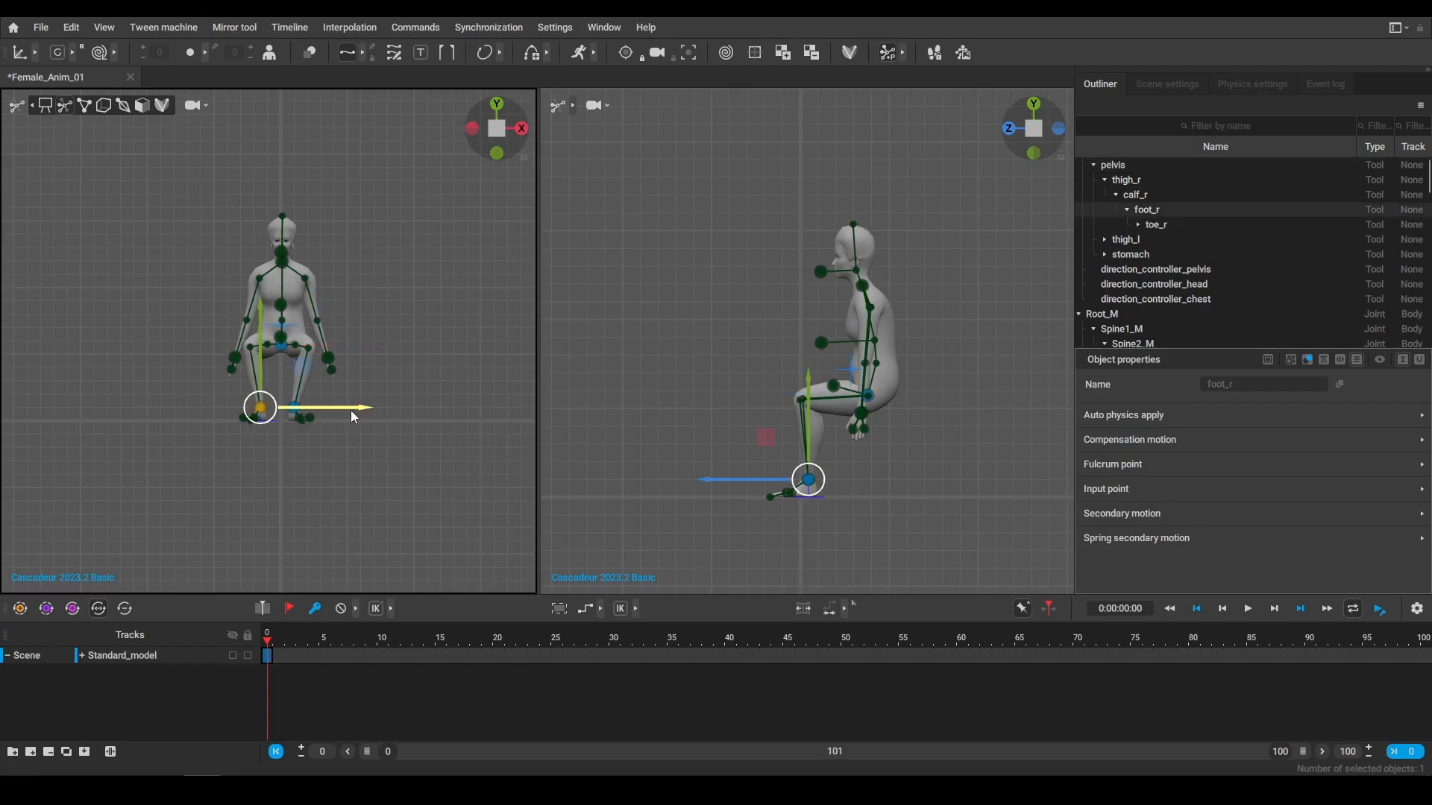
pyautogui.click(375, 378)
pyautogui.click(292, 405)
pyautogui.moveTo(359, 406); pyautogui.dragTo(364, 404)
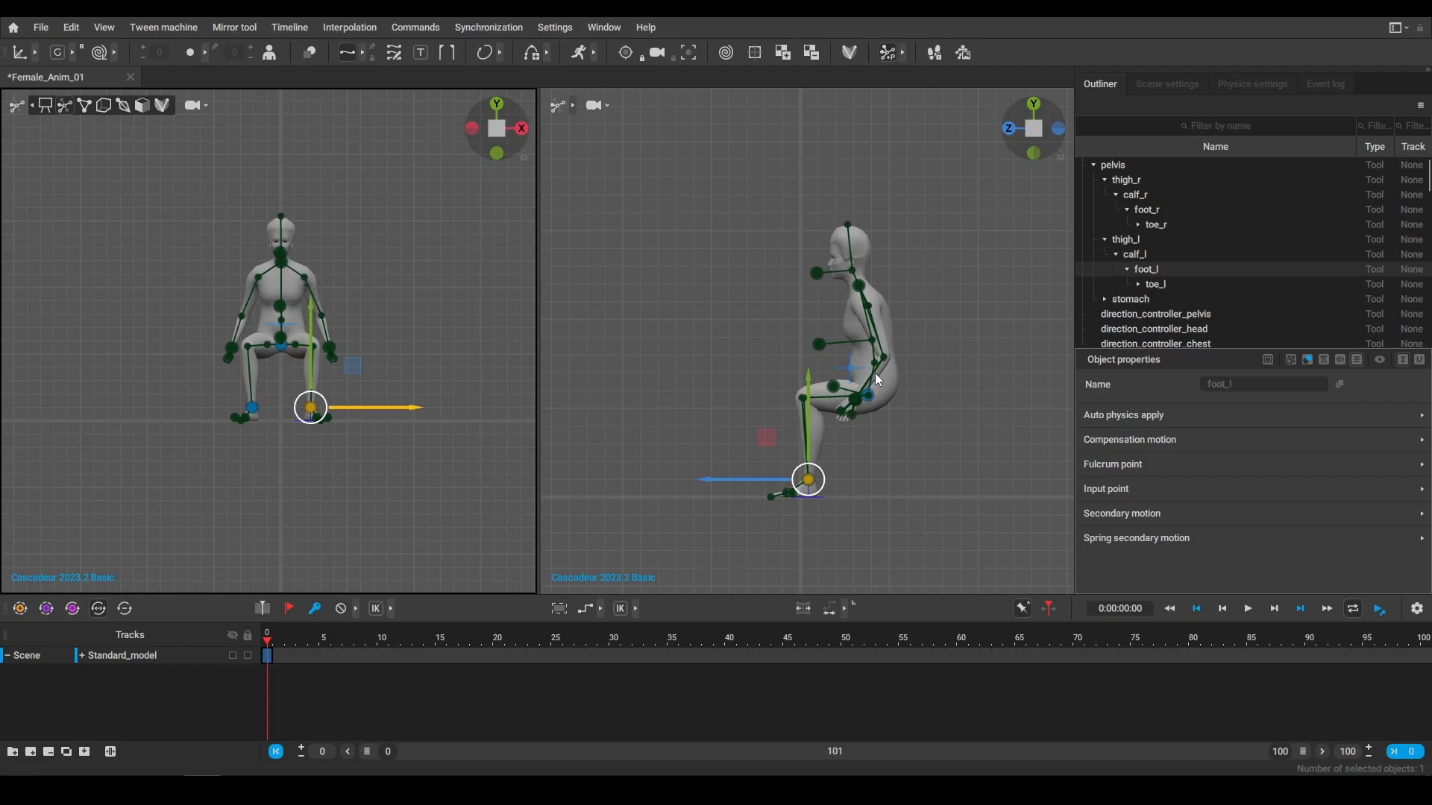
# Shift the pelvis controller slightly forward and up in the side view to refine the crouch
pyautogui.click(281, 345)
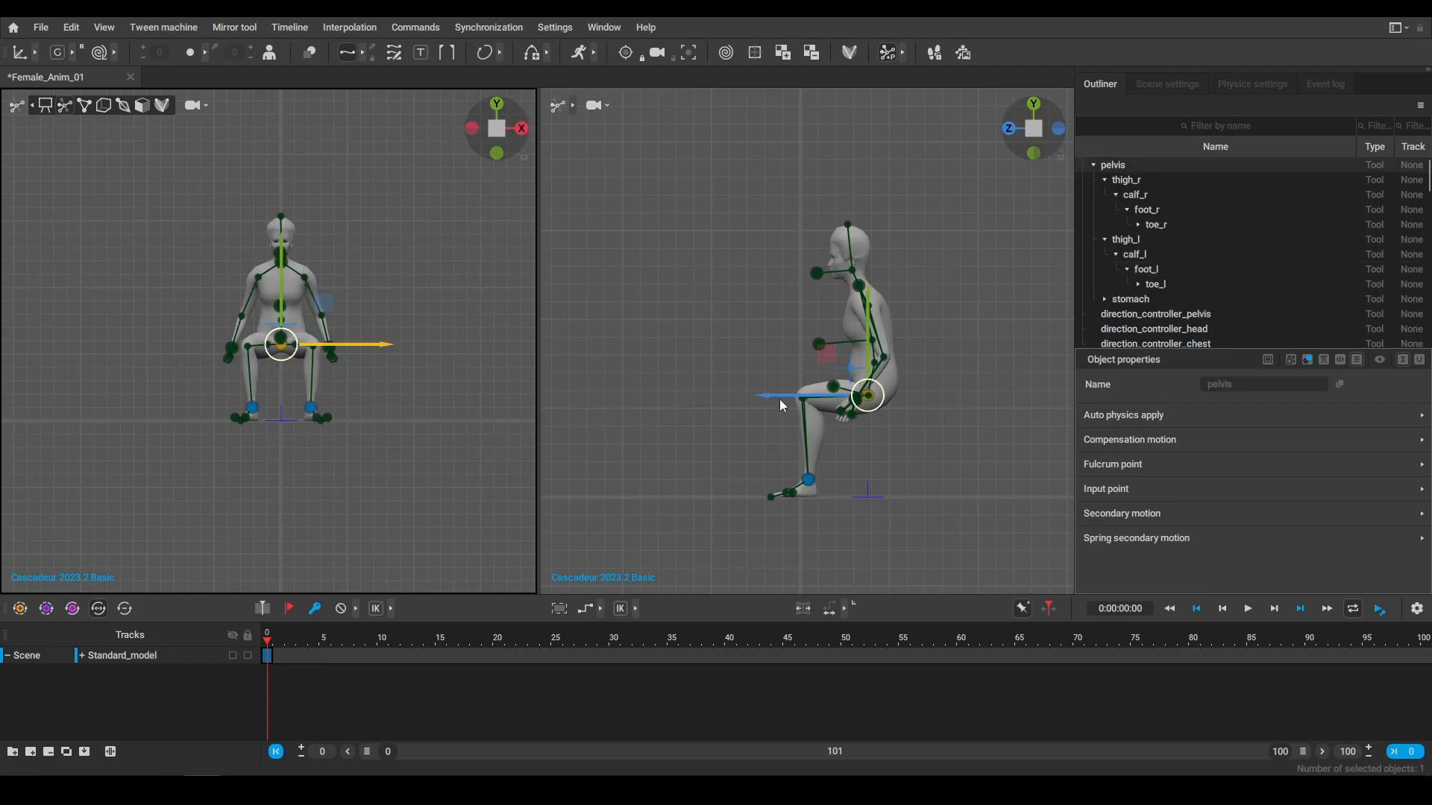
pyautogui.moveTo(779, 395); pyautogui.dragTo(775, 395)
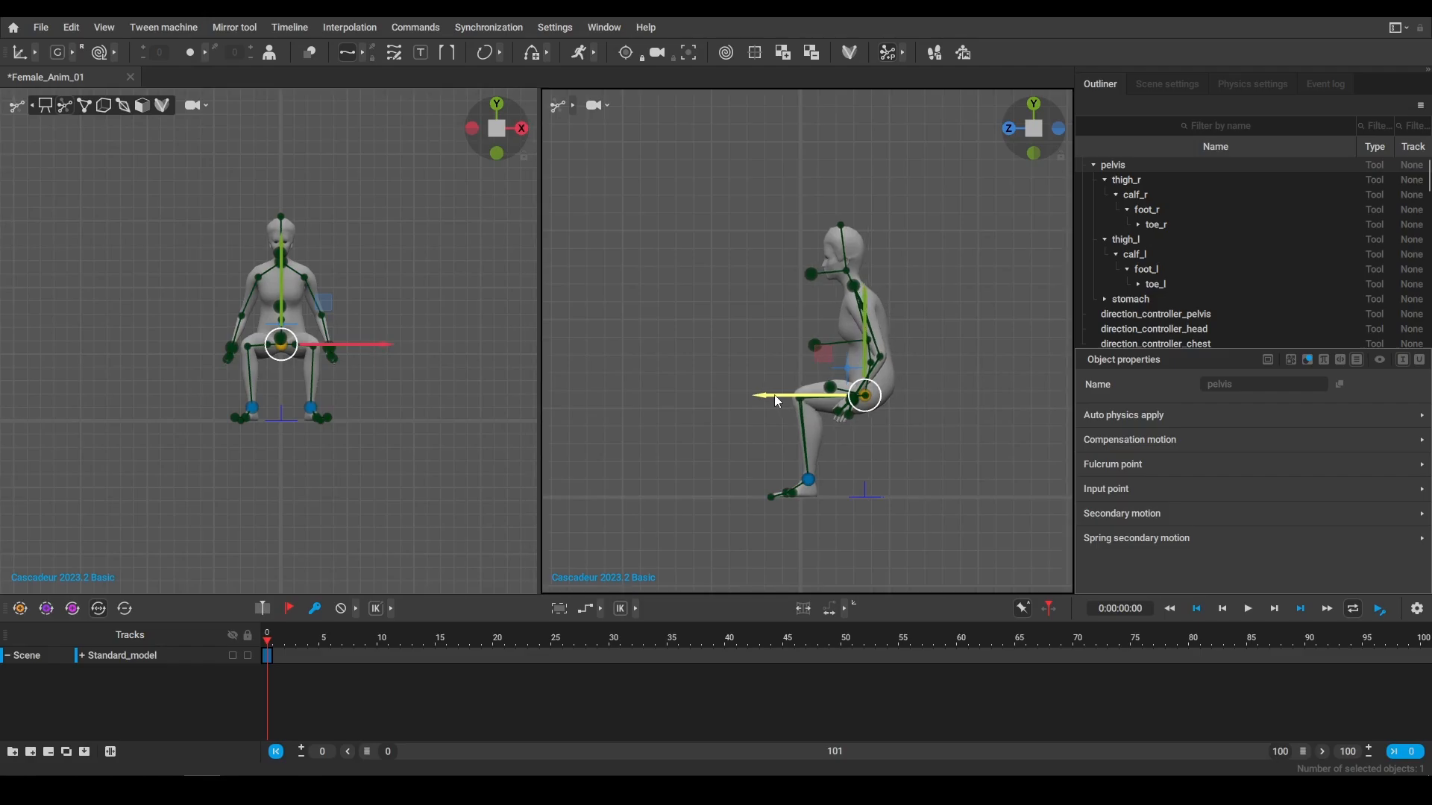
pyautogui.moveTo(865, 354); pyautogui.dragTo(865, 345)
pyautogui.moveTo(803, 389); pyautogui.dragTo(792, 385)
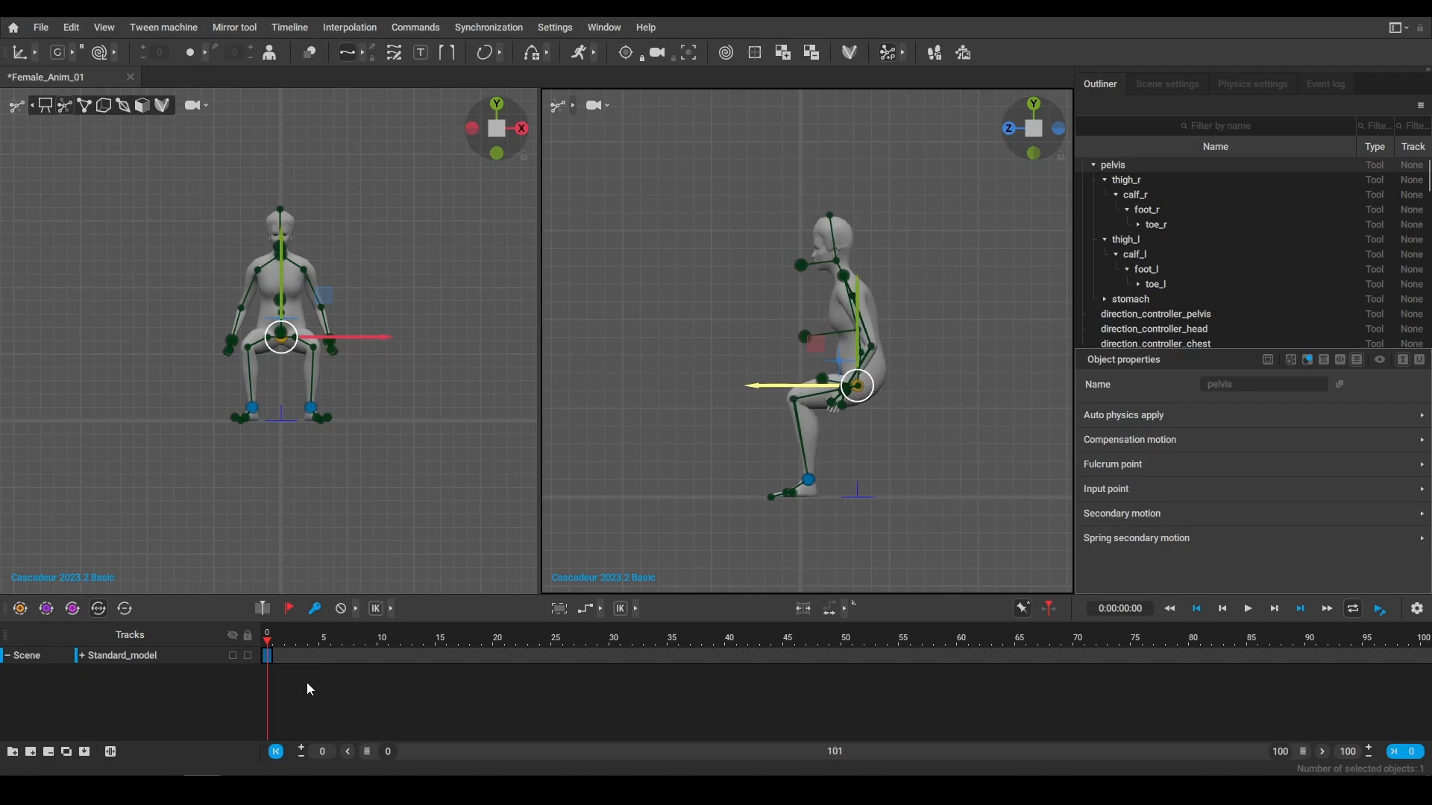
# Try raising the head direction controller in the side view to tilt the head up
pyautogui.click(792, 266)
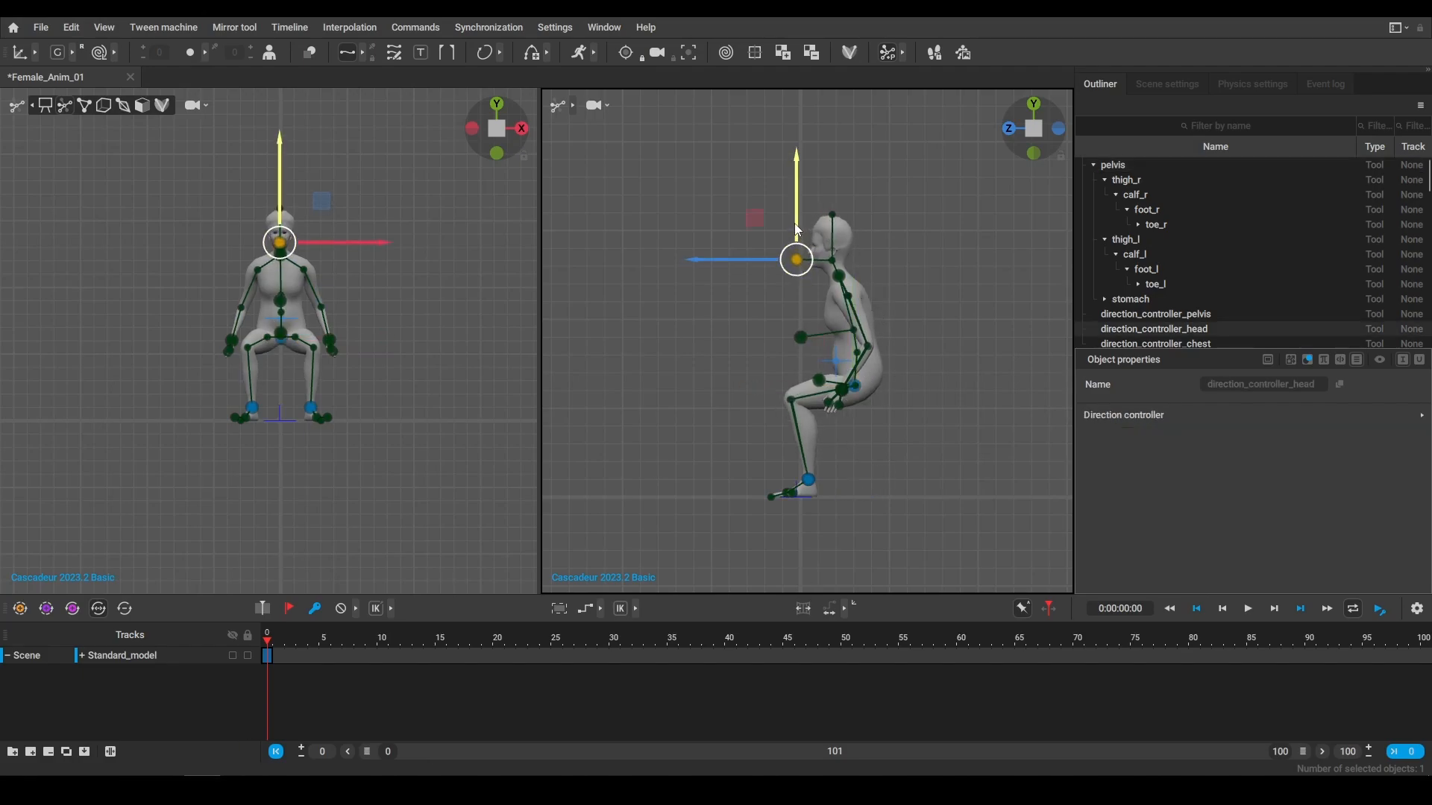
pyautogui.moveTo(795, 230); pyautogui.dragTo(776, 248)
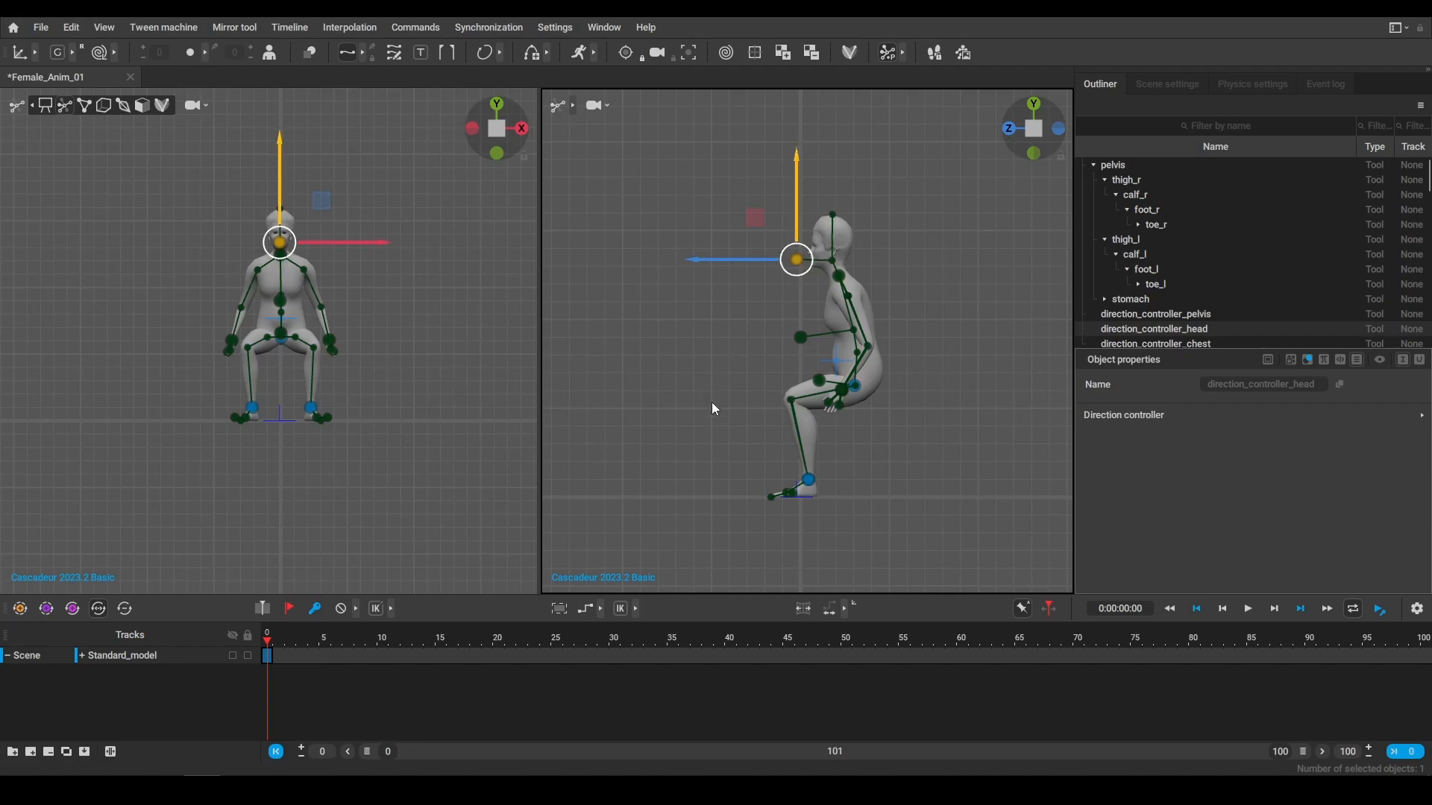
pyautogui.click(460, 284)
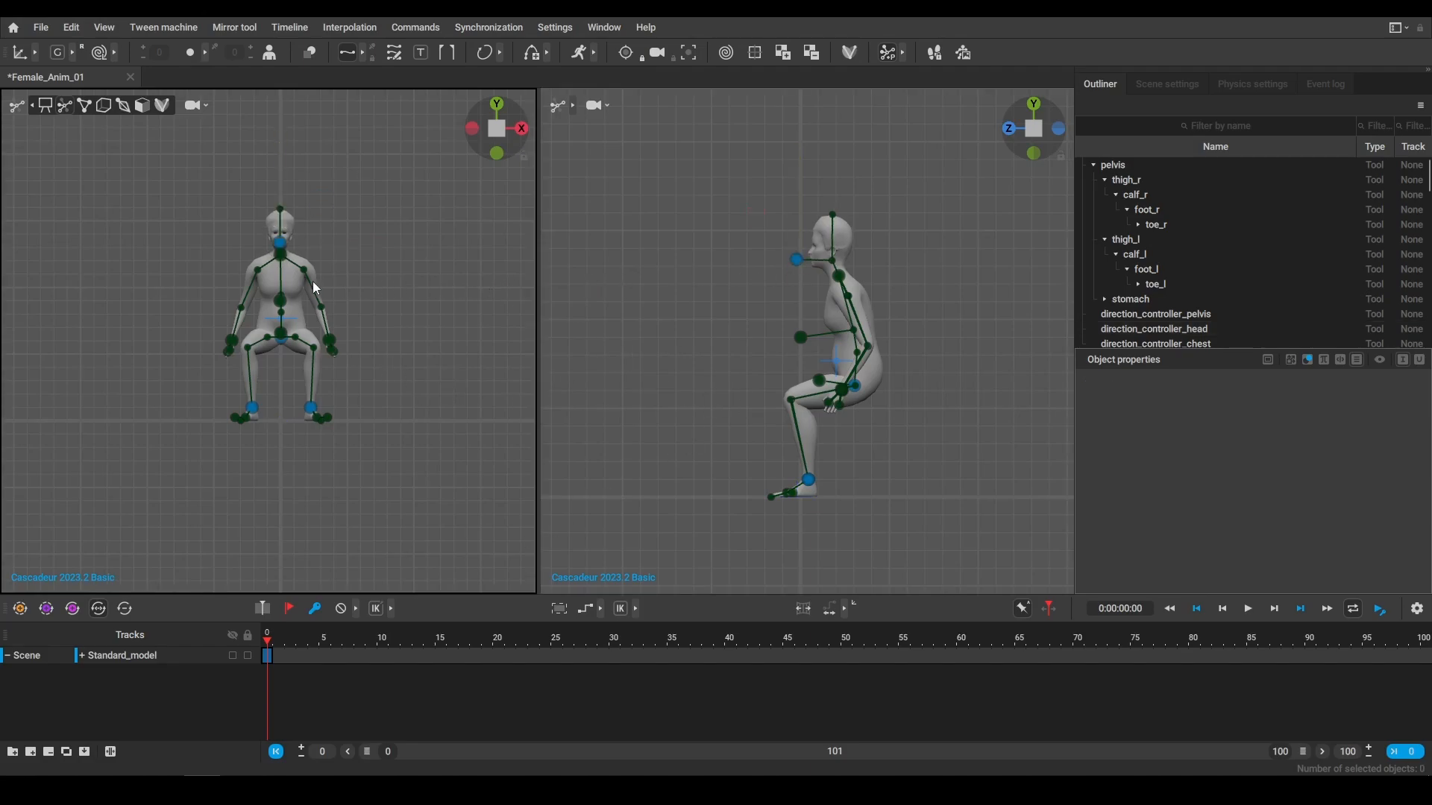
pyautogui.click(331, 345)
# Undo the head direction controller move, and step back and forth through the last pelvis adjustment
pyautogui.hotkey('shift', 'z')
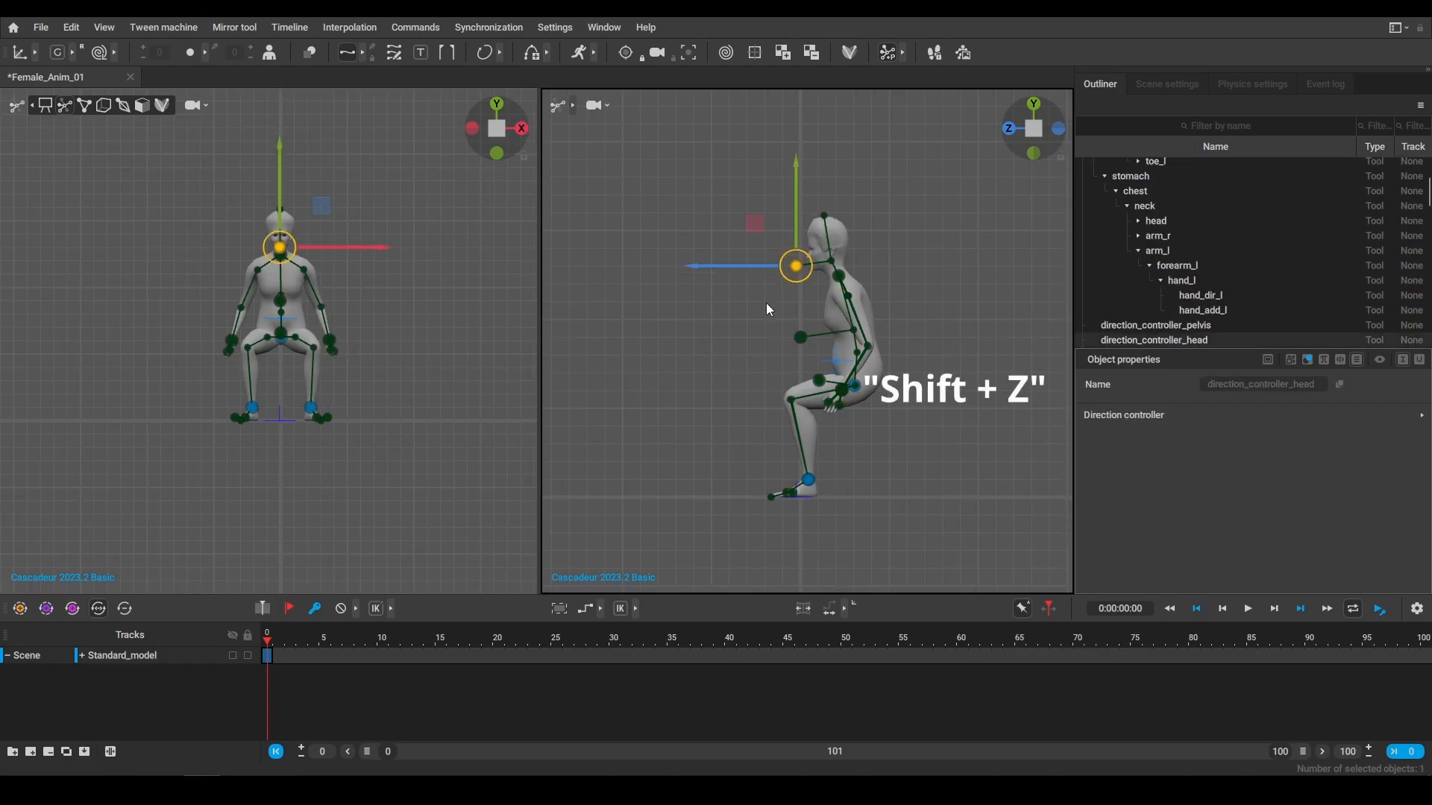
pyautogui.hotkey('ctrl', 'z')
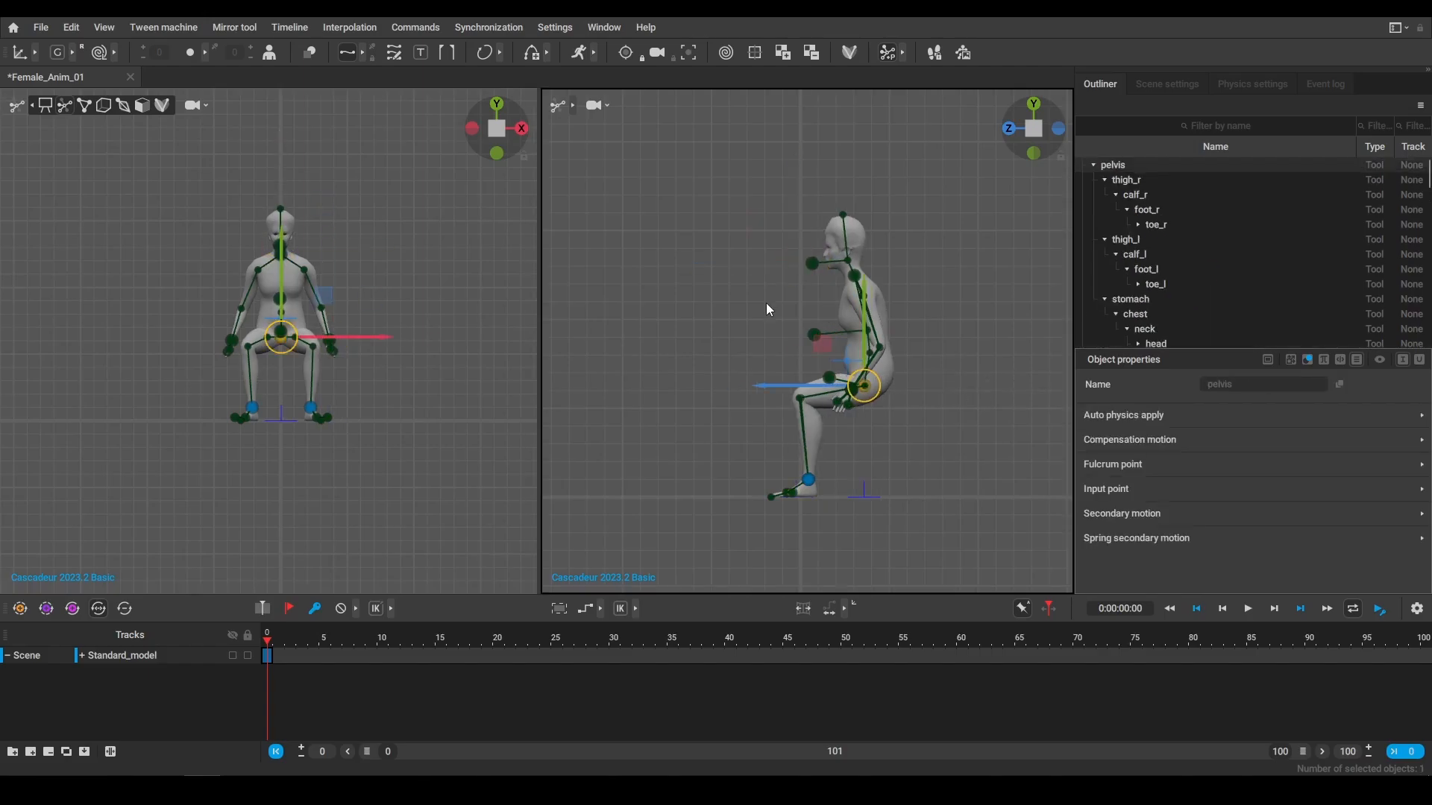
pyautogui.hotkey('ctrl', 'z')
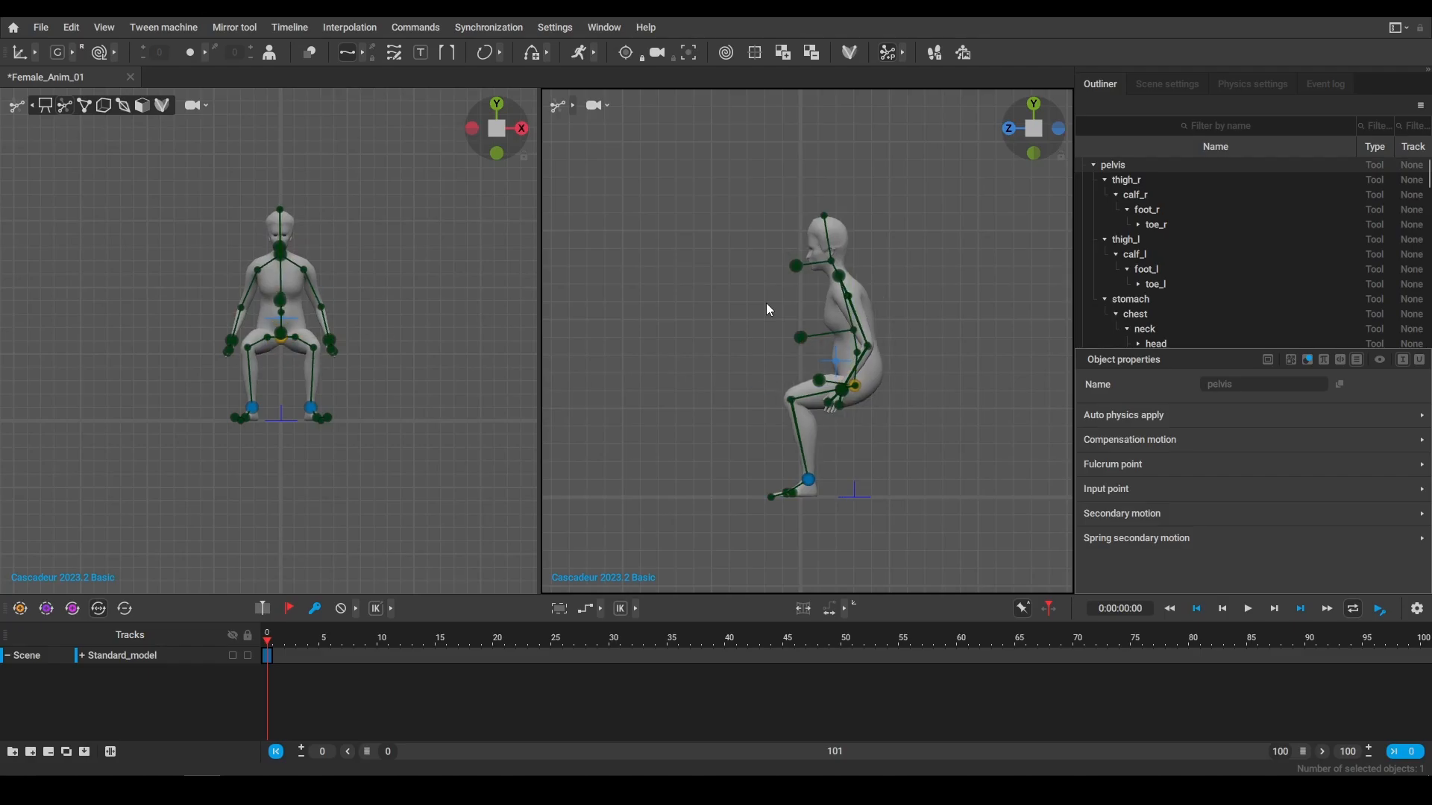
# Try pulling the left hand controller up across the body in the front view, and undo the move
pyautogui.click(330, 340)
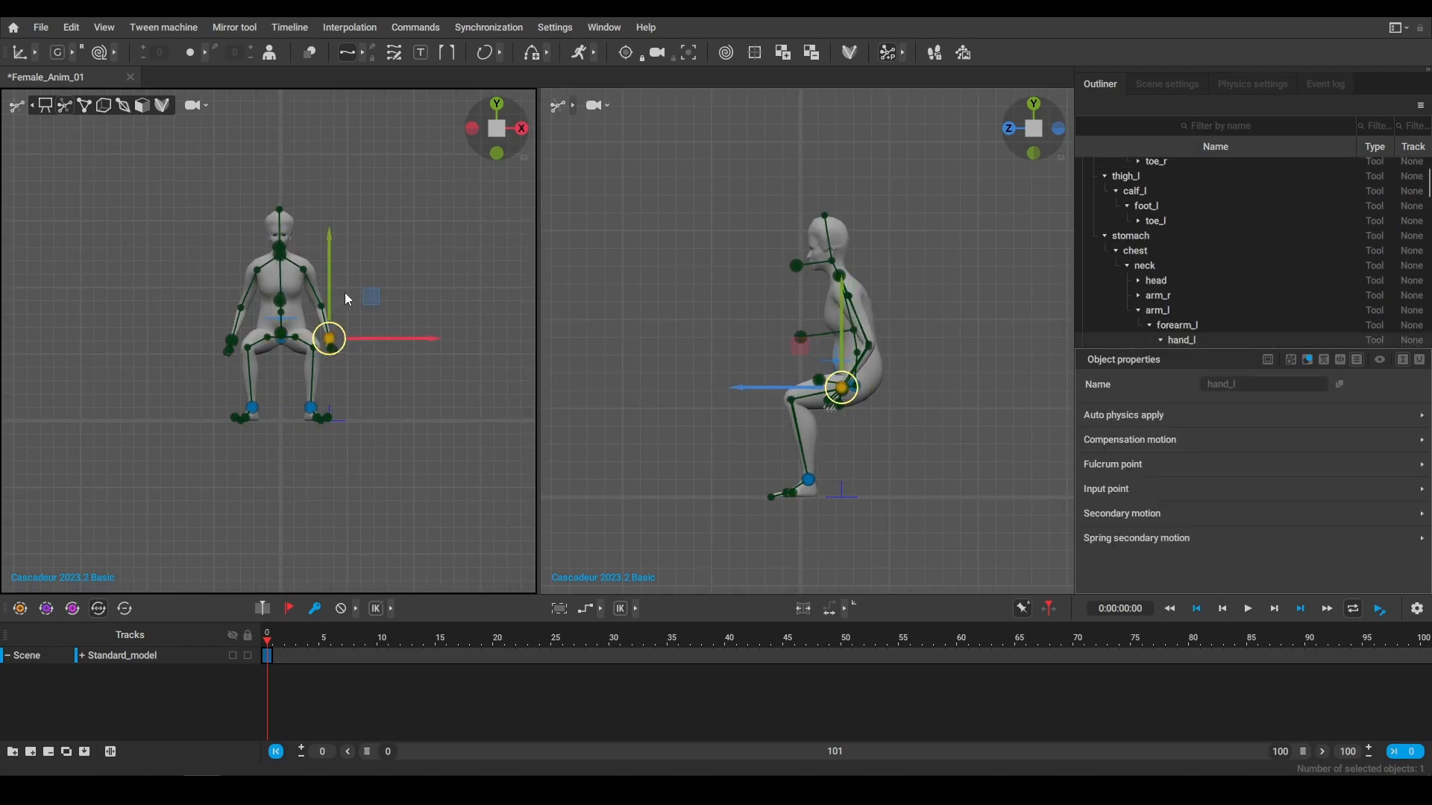
pyautogui.moveTo(330, 340); pyautogui.dragTo(237, 283)
pyautogui.hotkey('ctrl', 'z')
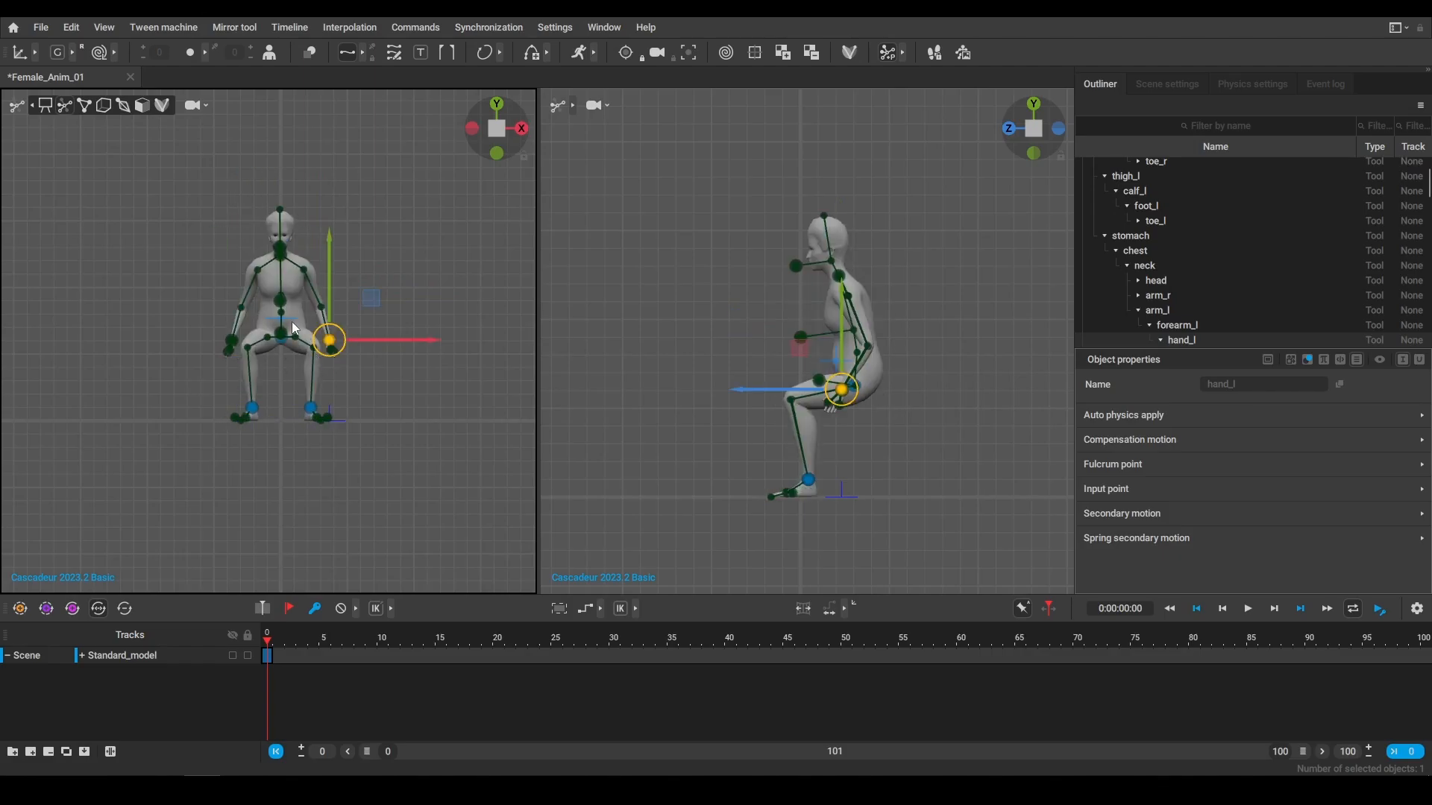
# Try shifting the chest direction controller slightly in the side view, and undo the move
pyautogui.click(754, 327)
pyautogui.click(800, 339)
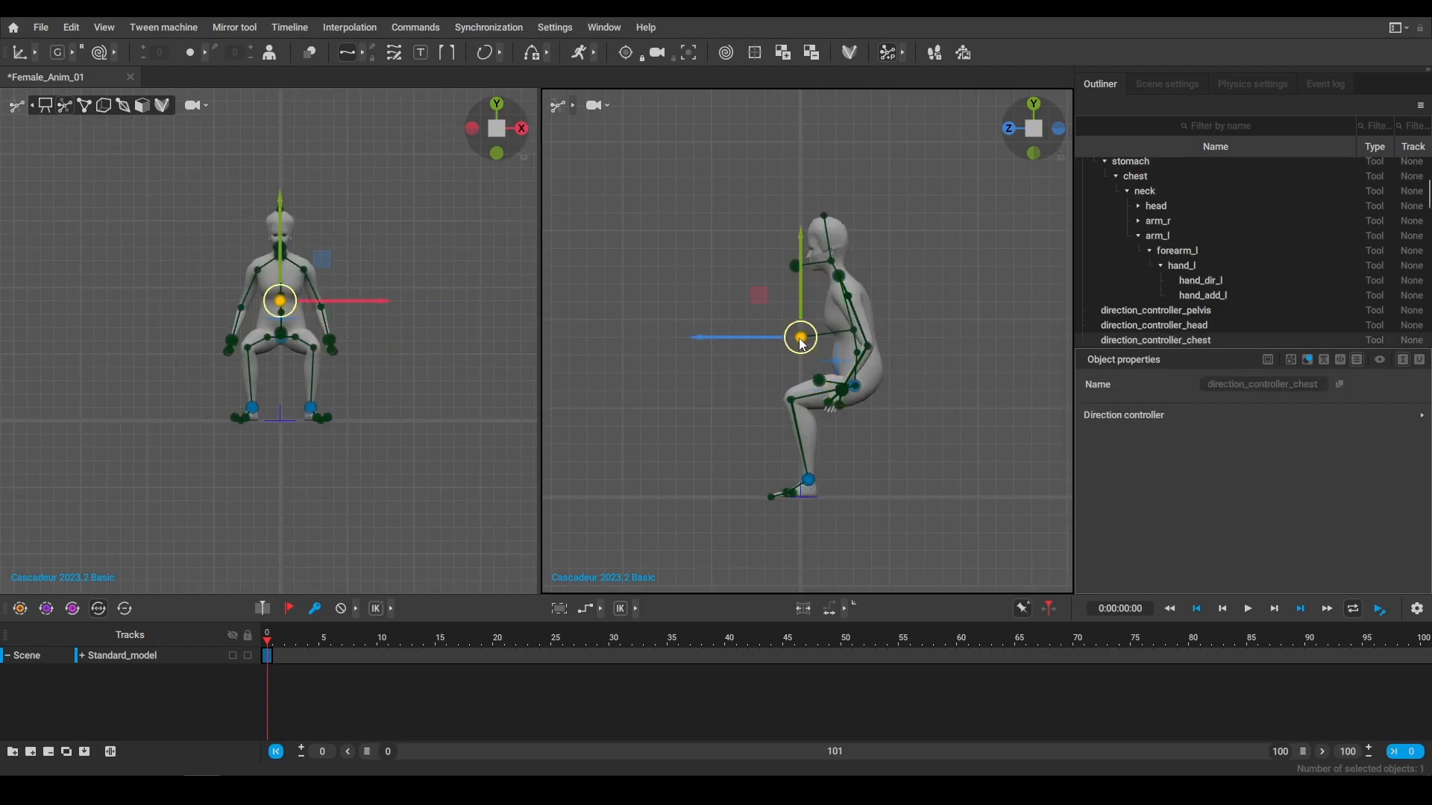
pyautogui.moveTo(800, 334); pyautogui.dragTo(800, 336)
pyautogui.hotkey('ctrl', 'z')
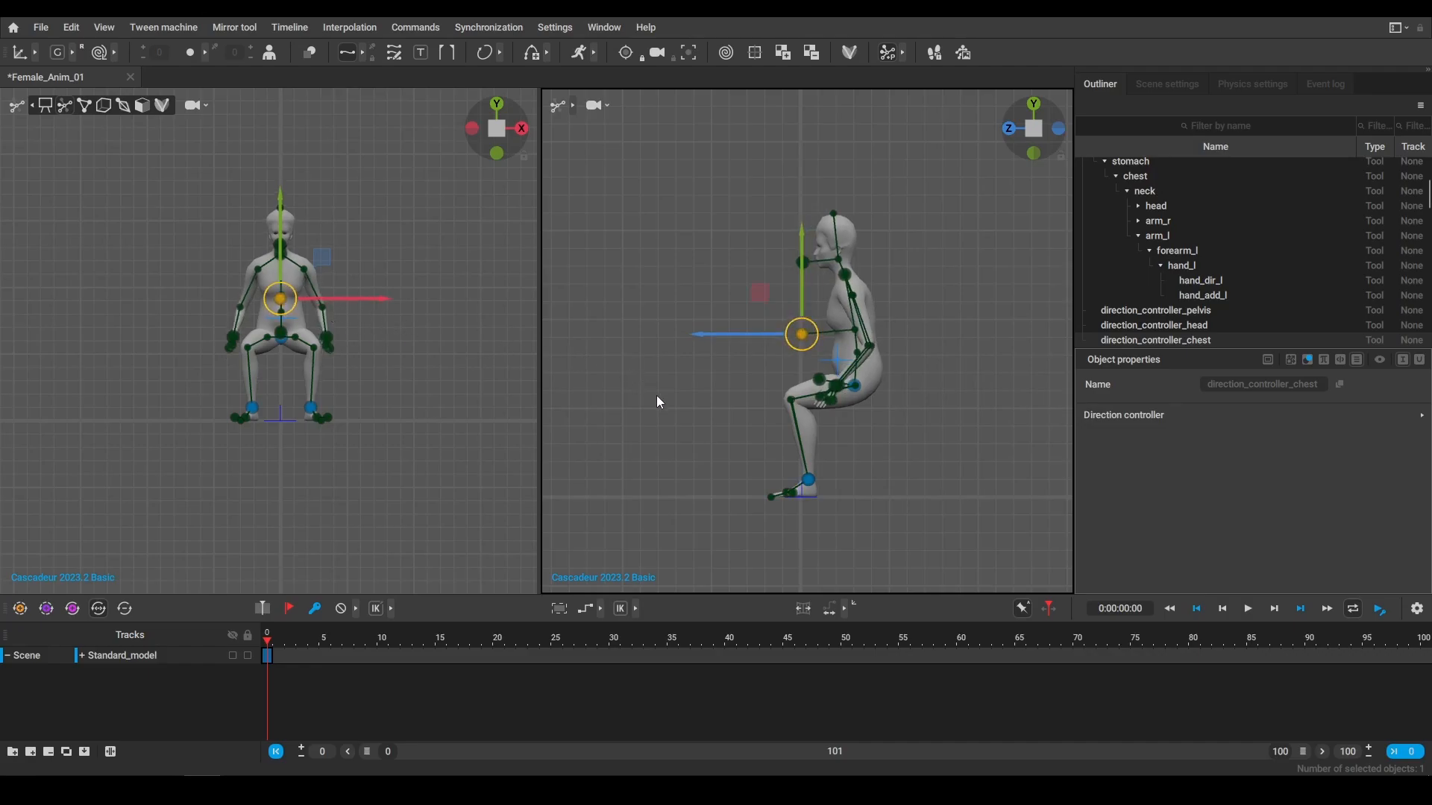
# Try moving the left hand controller across the chest in the front view and forward in the side view, and undo both moves
pyautogui.click(763, 347)
pyautogui.click(327, 339)
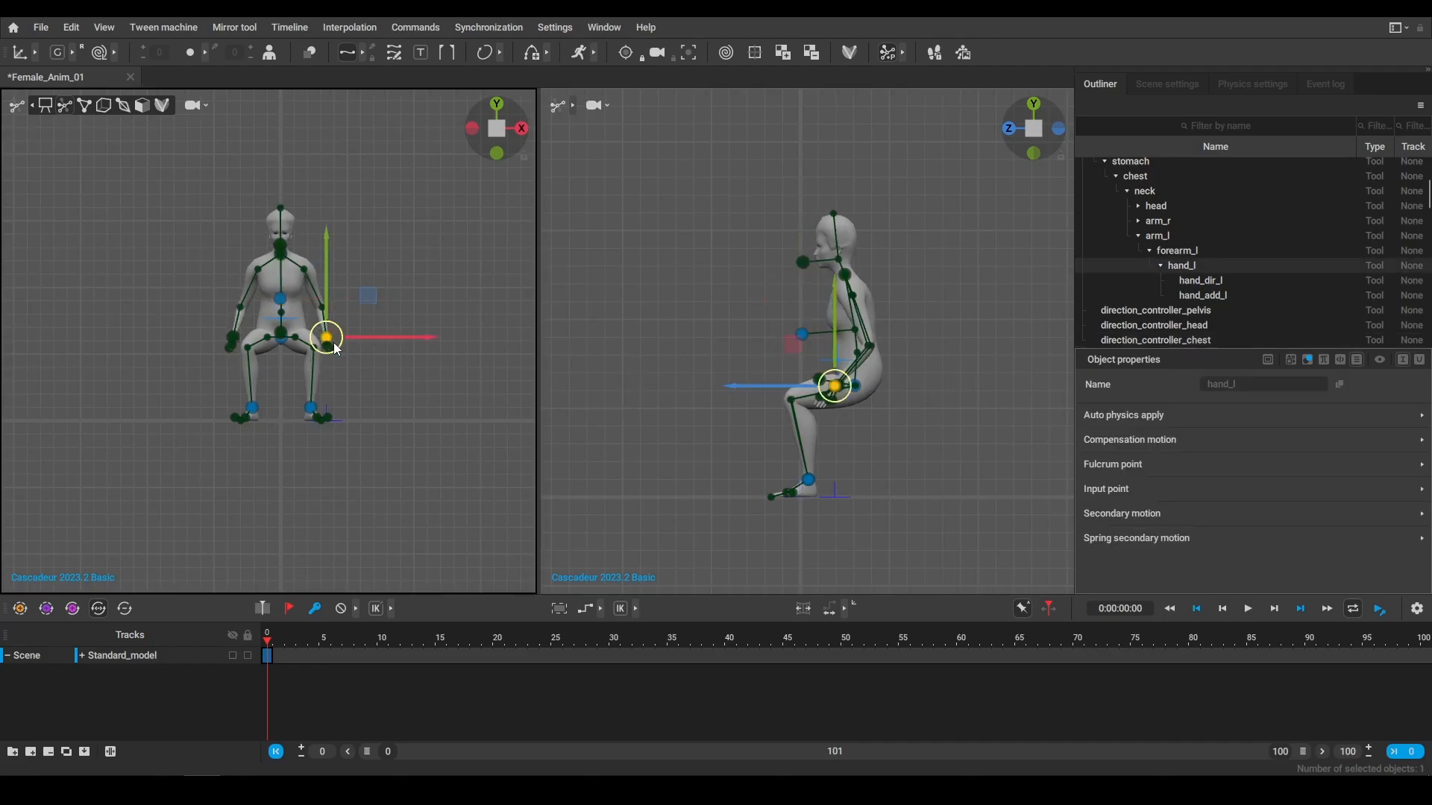
pyautogui.moveTo(328, 338); pyautogui.dragTo(248, 285)
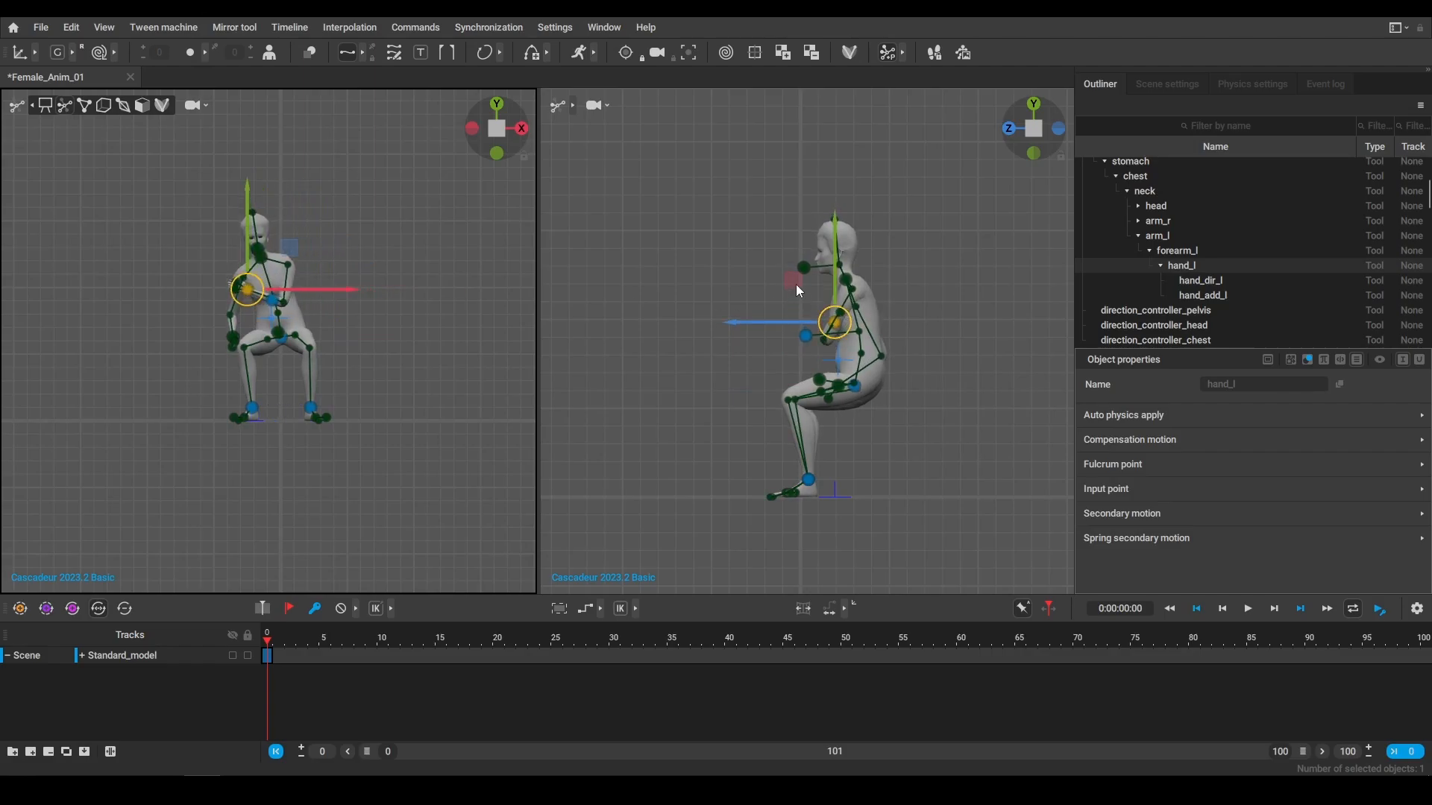
pyautogui.moveTo(794, 284); pyautogui.dragTo(761, 283)
pyautogui.hotkey('ctrl', 'z')
pyautogui.hotkey('ctrl', 'z')
pyautogui.hotkey('ctrl', 'z')
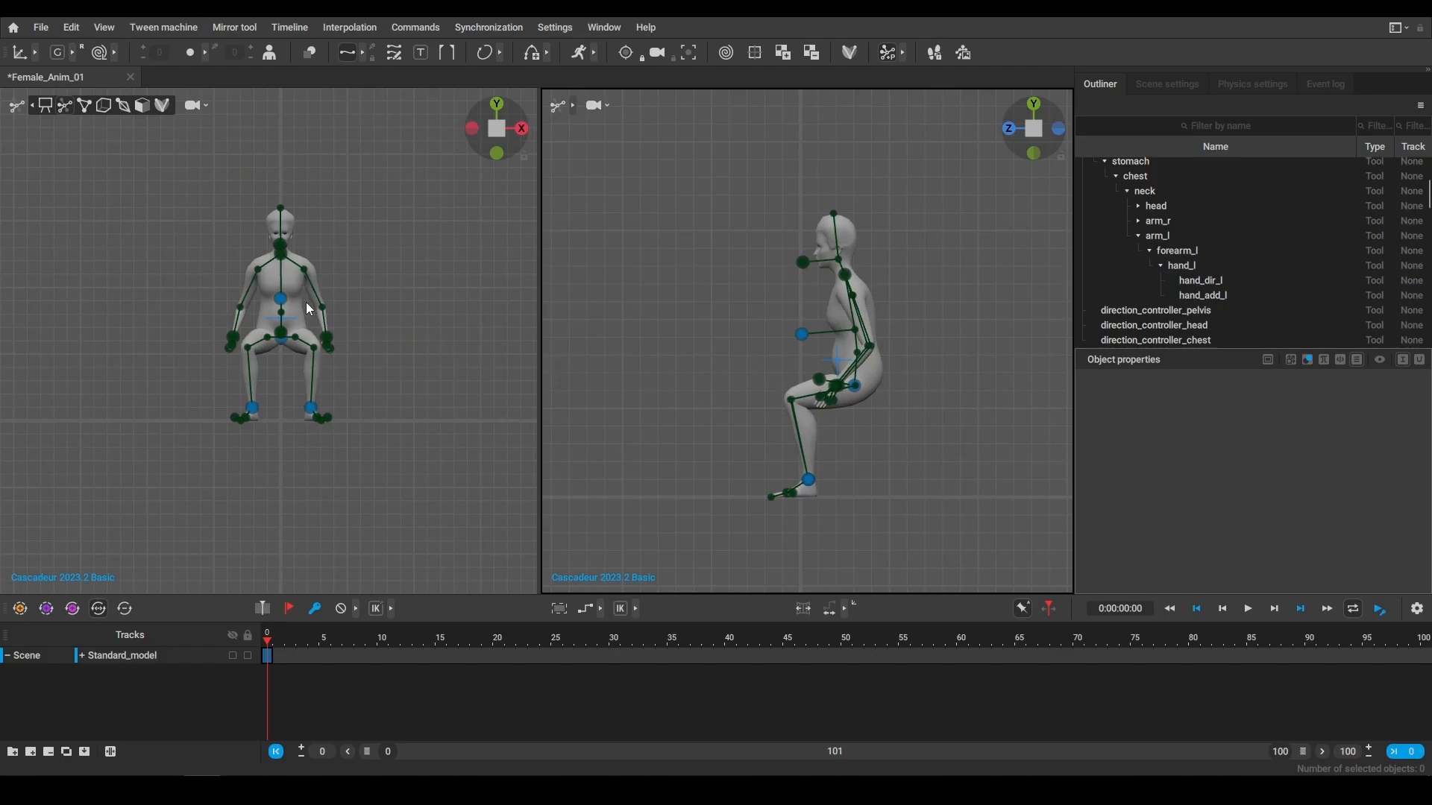
# Try nudging the head direction controller in the side view, and undo the changes
pyautogui.click(276, 244)
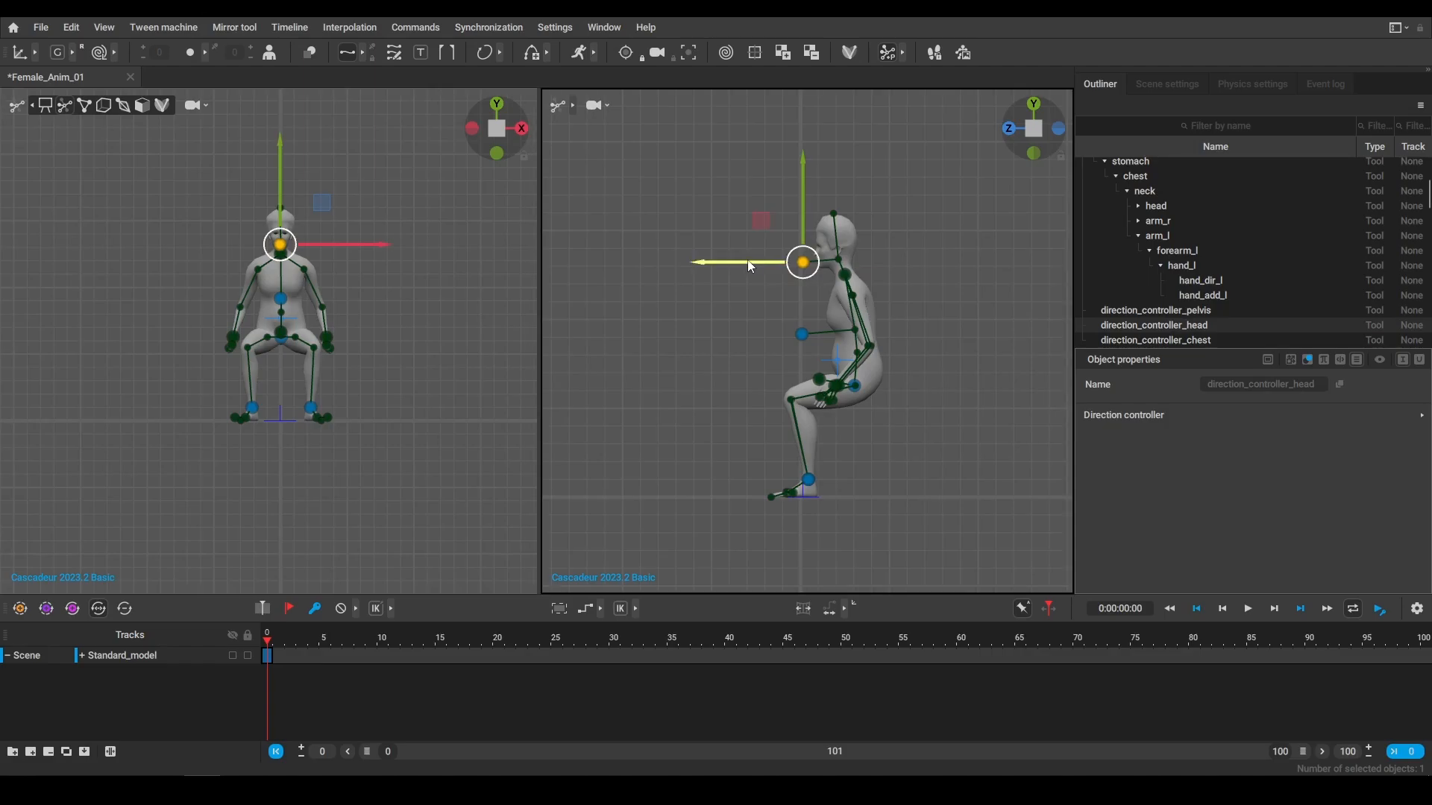
pyautogui.moveTo(749, 265); pyautogui.dragTo(755, 257)
pyautogui.hotkey('ctrl', 'z')
pyautogui.moveTo(767, 218); pyautogui.dragTo(771, 222)
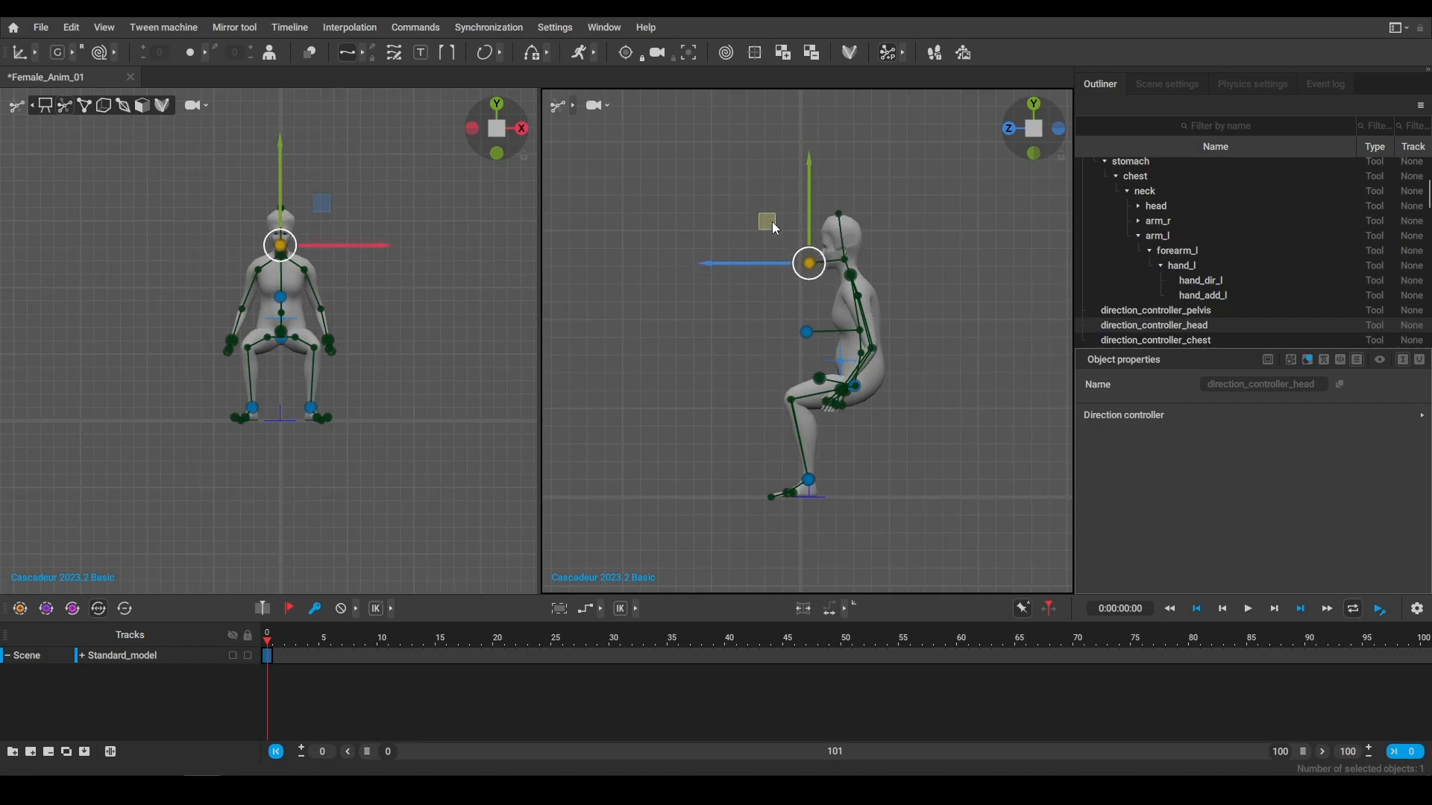
pyautogui.click(331, 342)
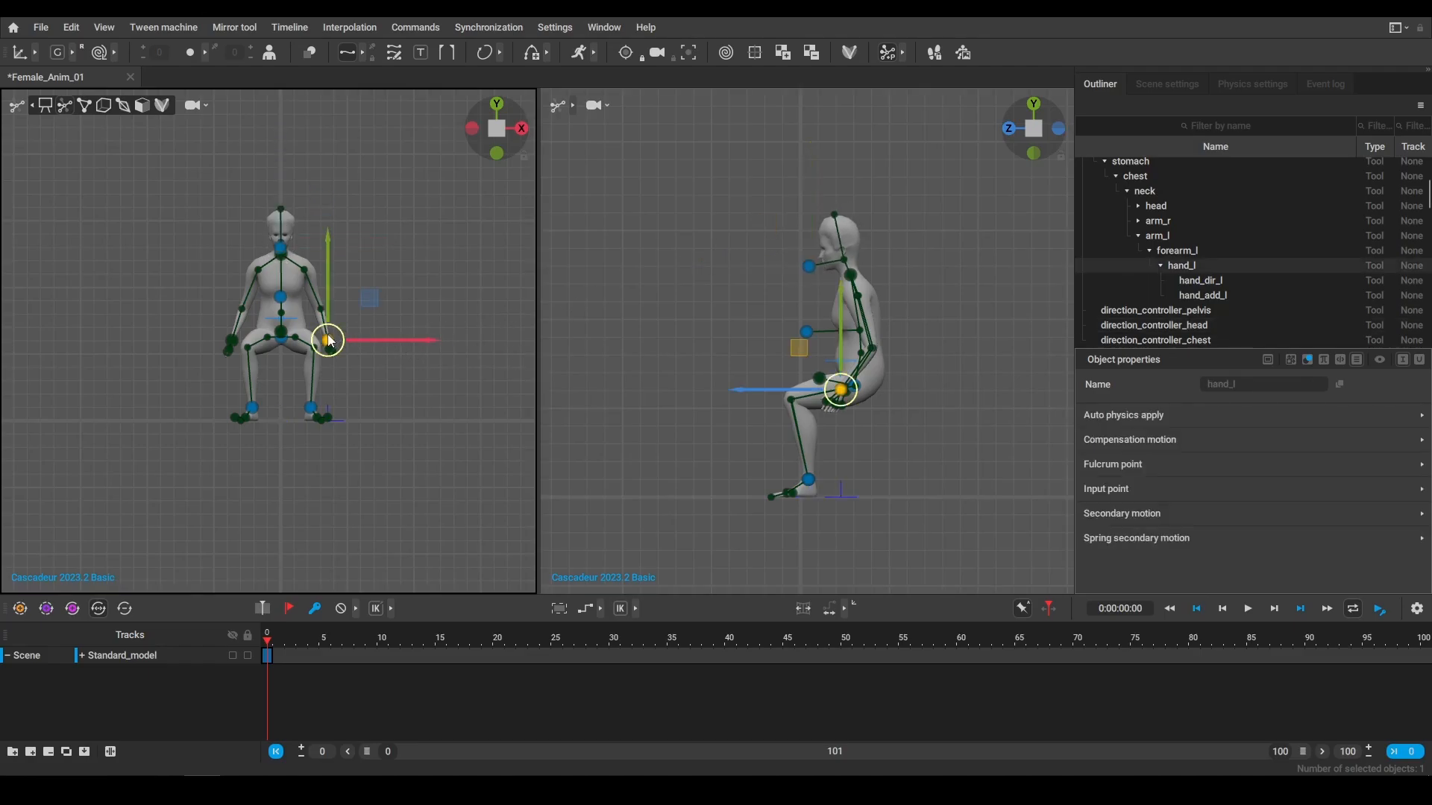
pyautogui.hotkey('ctrl', 'z')
pyautogui.hotkey('ctrl', 'z')
# Shift the pelvis controller forward over the feet in the side view and rotate it slightly
pyautogui.click(281, 336)
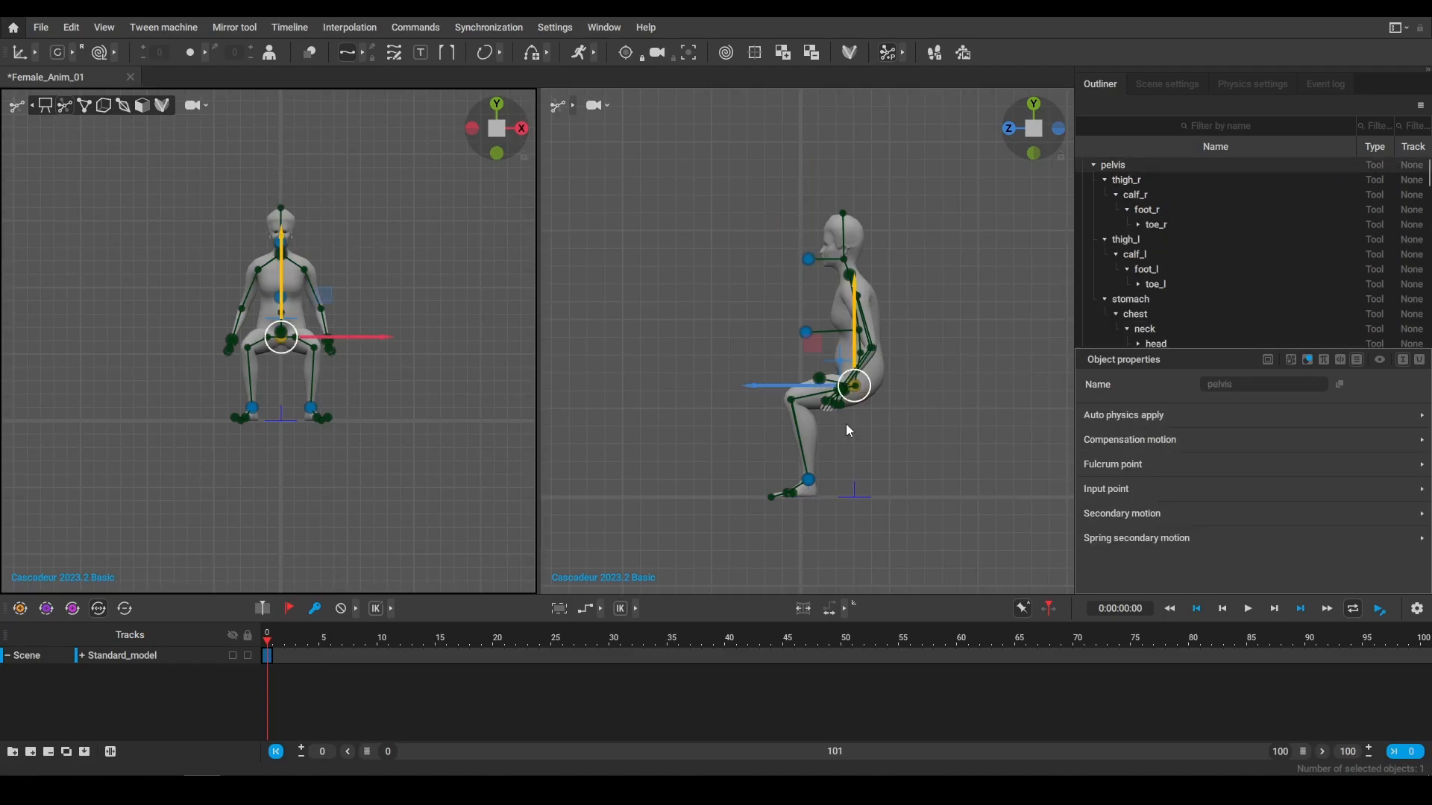
pyautogui.moveTo(809, 345)
pyautogui.mouseDown()
pyautogui.moveTo(768, 332)
pyautogui.moveTo(780, 344)
pyautogui.mouseUp()
pyautogui.press('e')
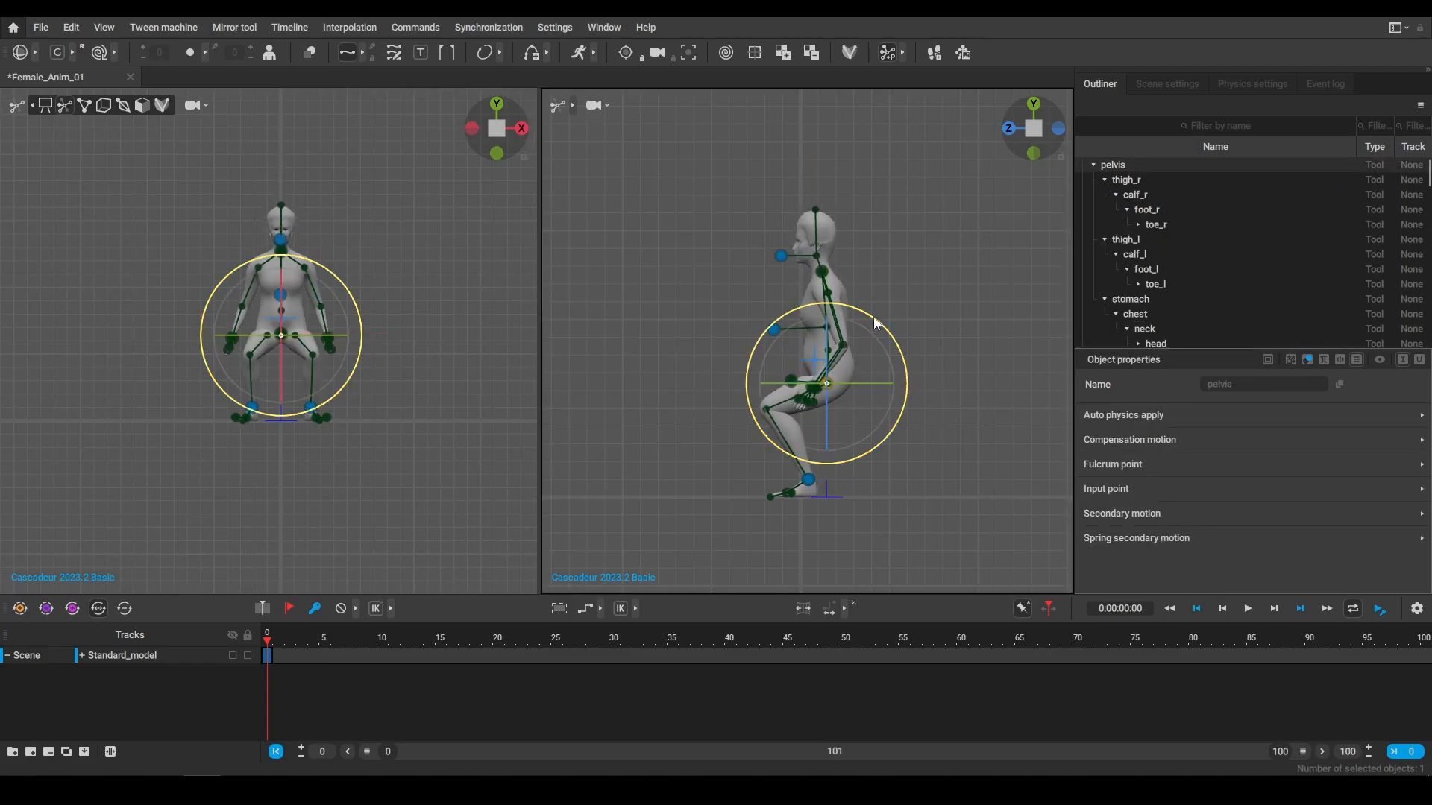
pyautogui.moveTo(875, 319); pyautogui.dragTo(865, 311)
pyautogui.press('q')
# Rotate the neck and pelvis controllers together to lean the torso forward, and move them forward and up
pyautogui.doubleClick(282, 255)
pyautogui.click(351, 307)
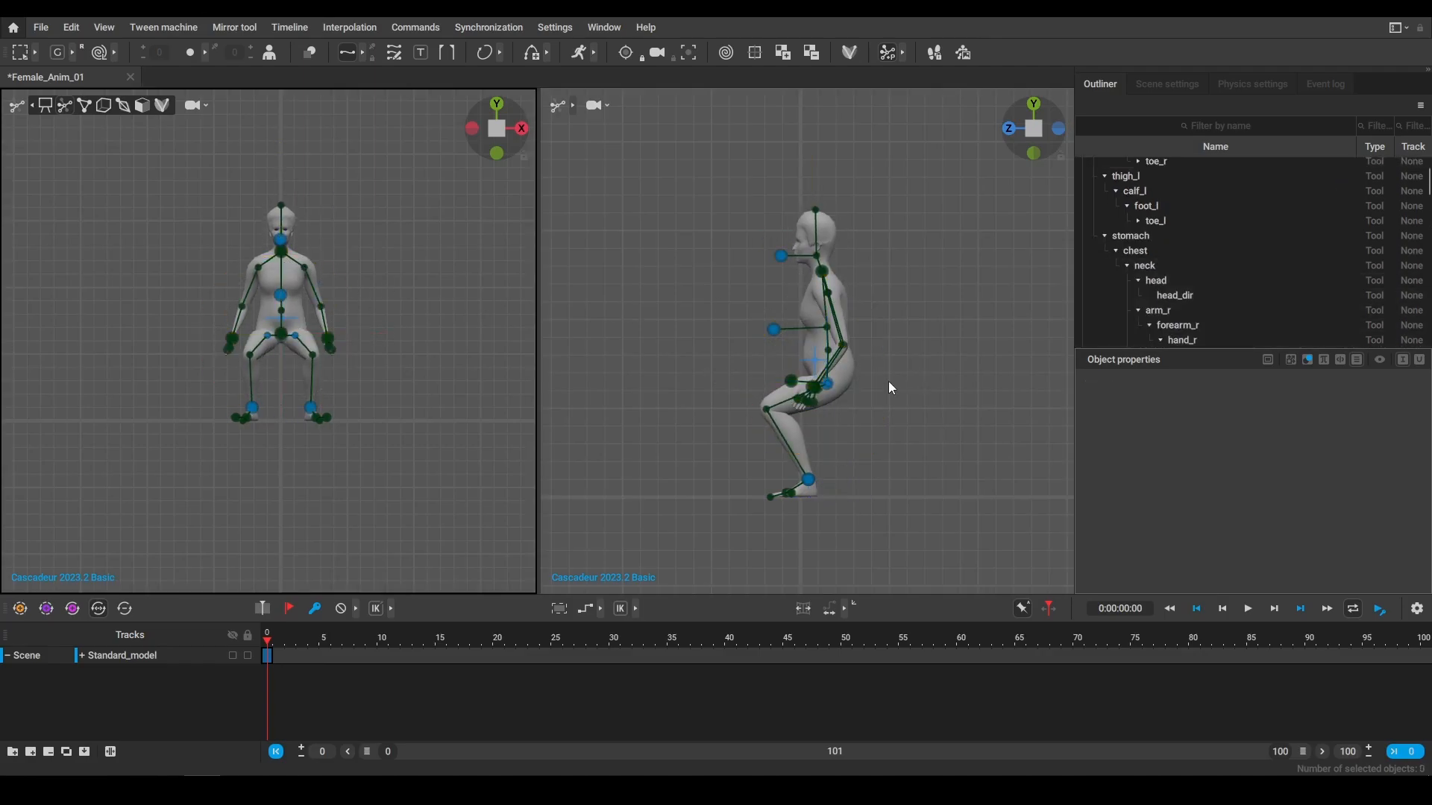
pyautogui.hotkey('ctrl', 'z')
pyautogui.hotkey('ctrl', 'z')
pyautogui.hotkey('ctrl', 'y')
pyautogui.press('e')
pyautogui.moveTo(891, 339); pyautogui.dragTo(871, 310)
pyautogui.press('w')
pyautogui.moveTo(786, 336); pyautogui.dragTo(777, 313)
pyautogui.press('e')
pyautogui.moveTo(873, 304); pyautogui.dragTo(866, 297)
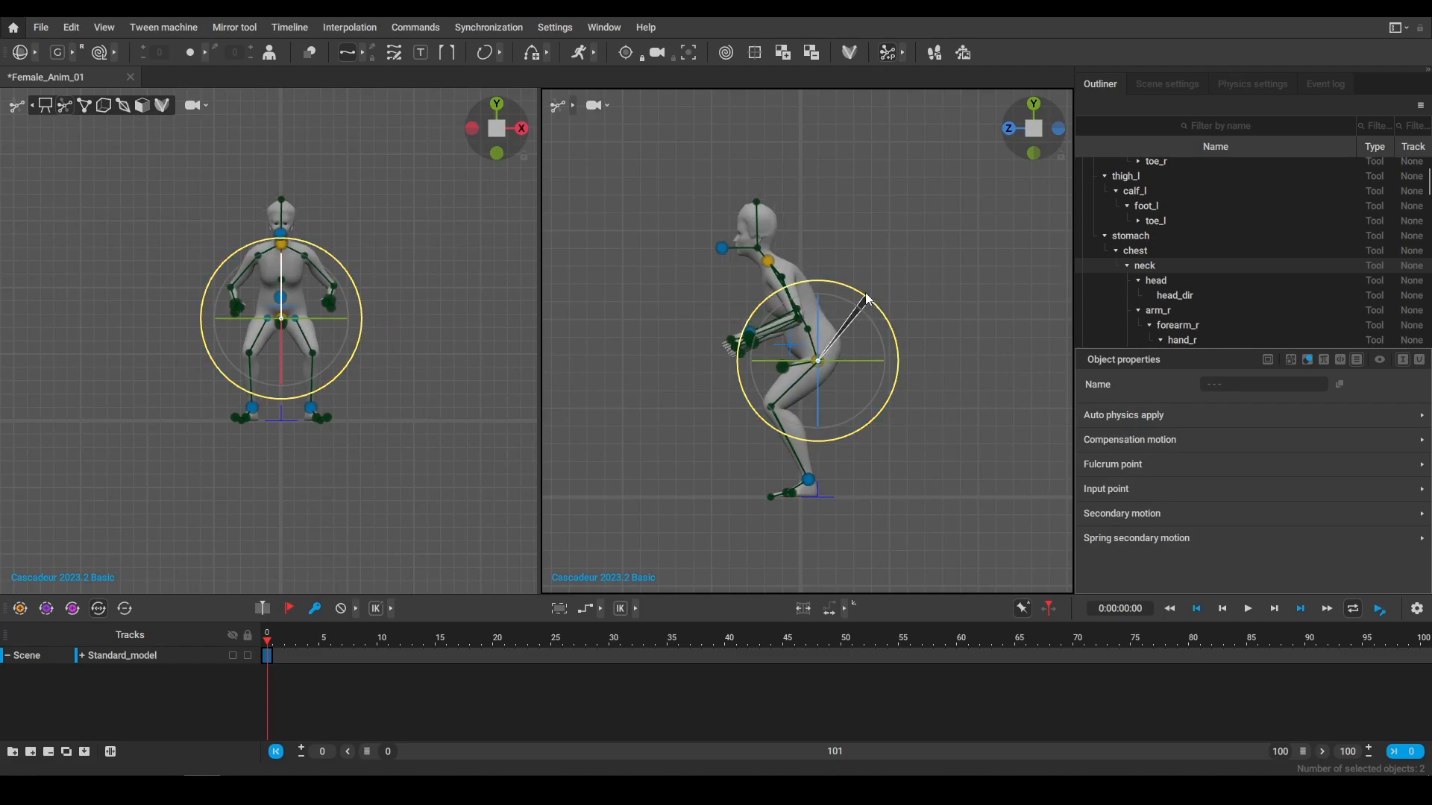
# Select the controllers of both hands and move and rotate them so the hands point downward near the thighs
pyautogui.click(384, 325)
pyautogui.click(749, 342)
pyautogui.keyDown('shift'); pyautogui.click(754, 351); pyautogui.keyUp('shift')
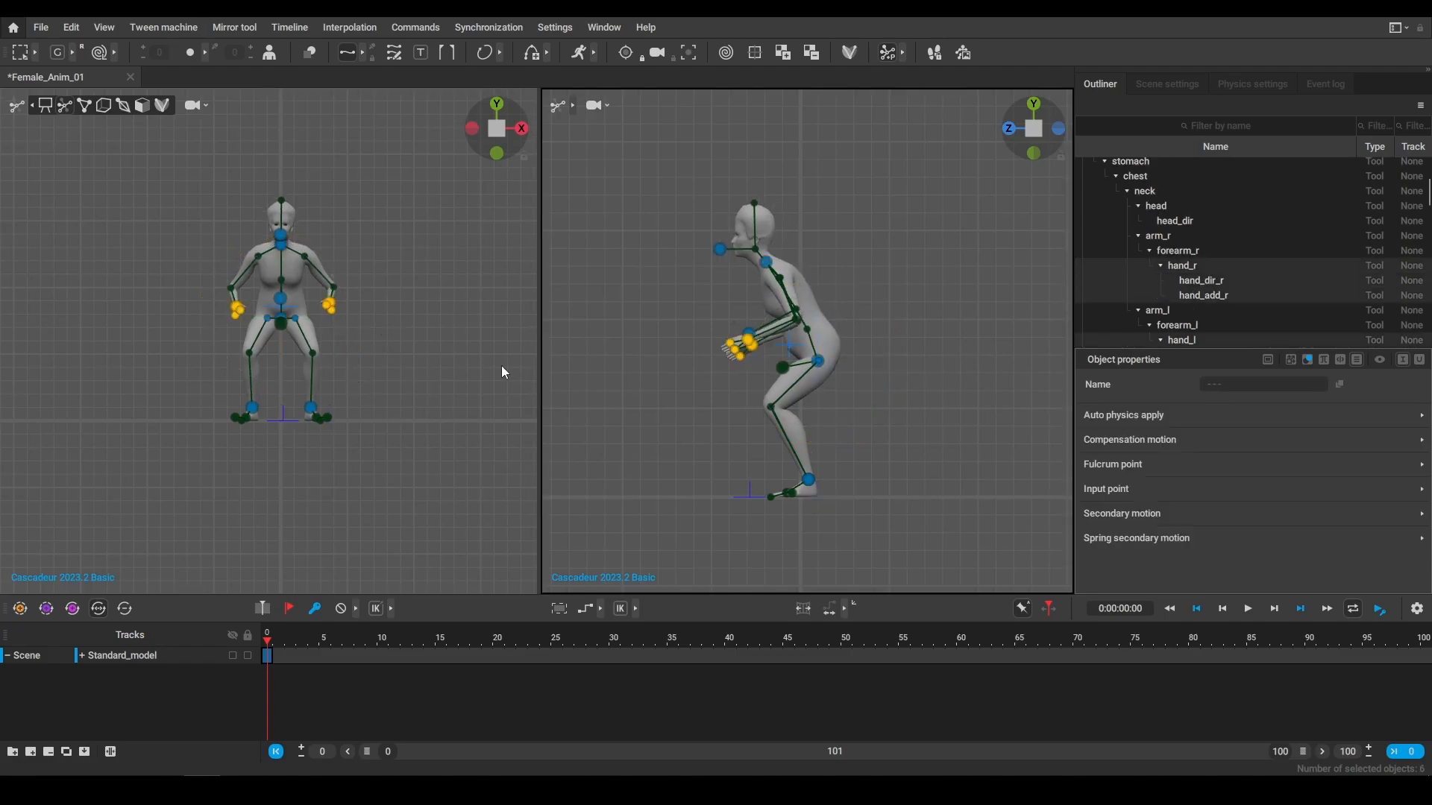
pyautogui.press('w')
pyautogui.press('e')
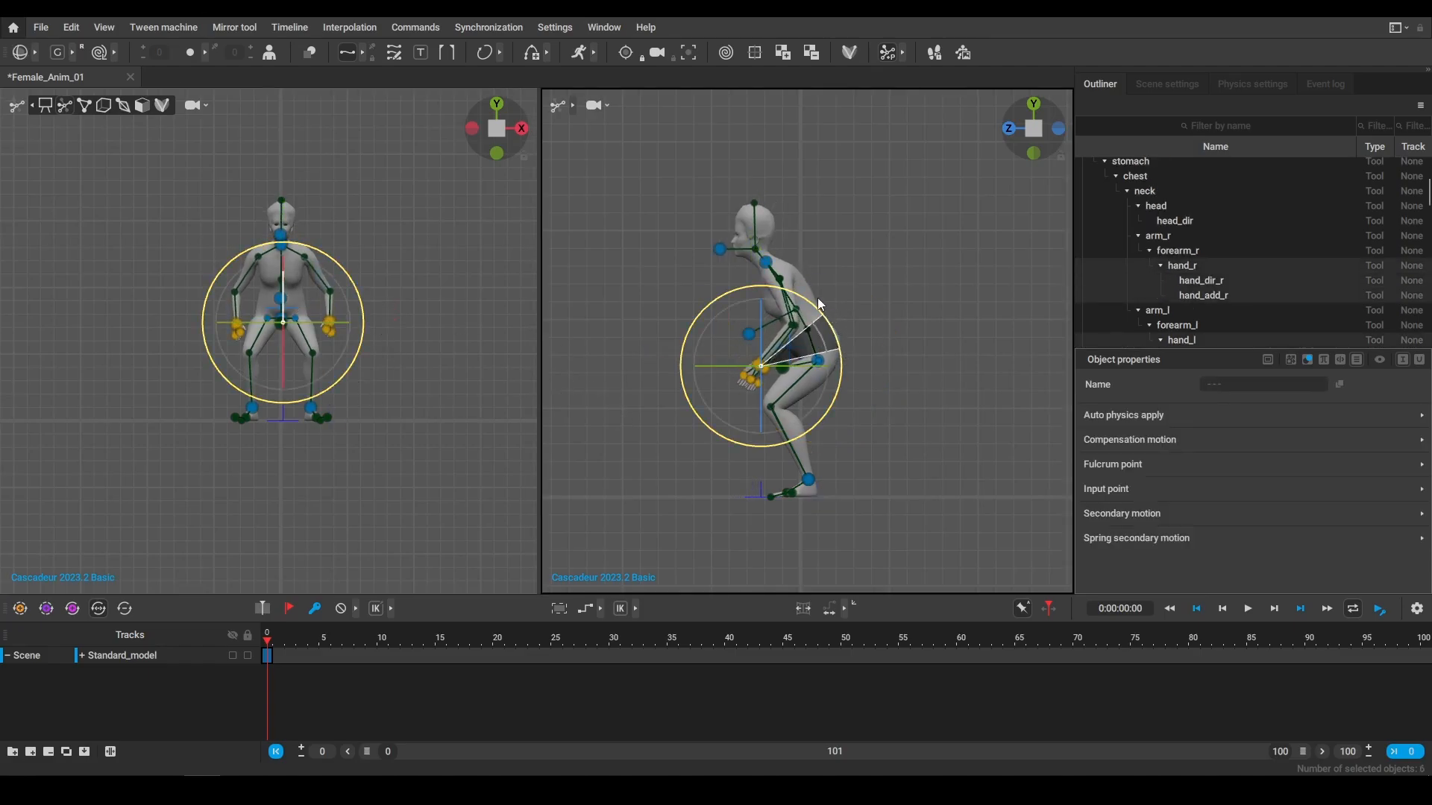
# Using local axes, rotate each hand individually in the front view and move the right hand away from the body
pyautogui.click(354, 335)
pyautogui.click(70, 52)
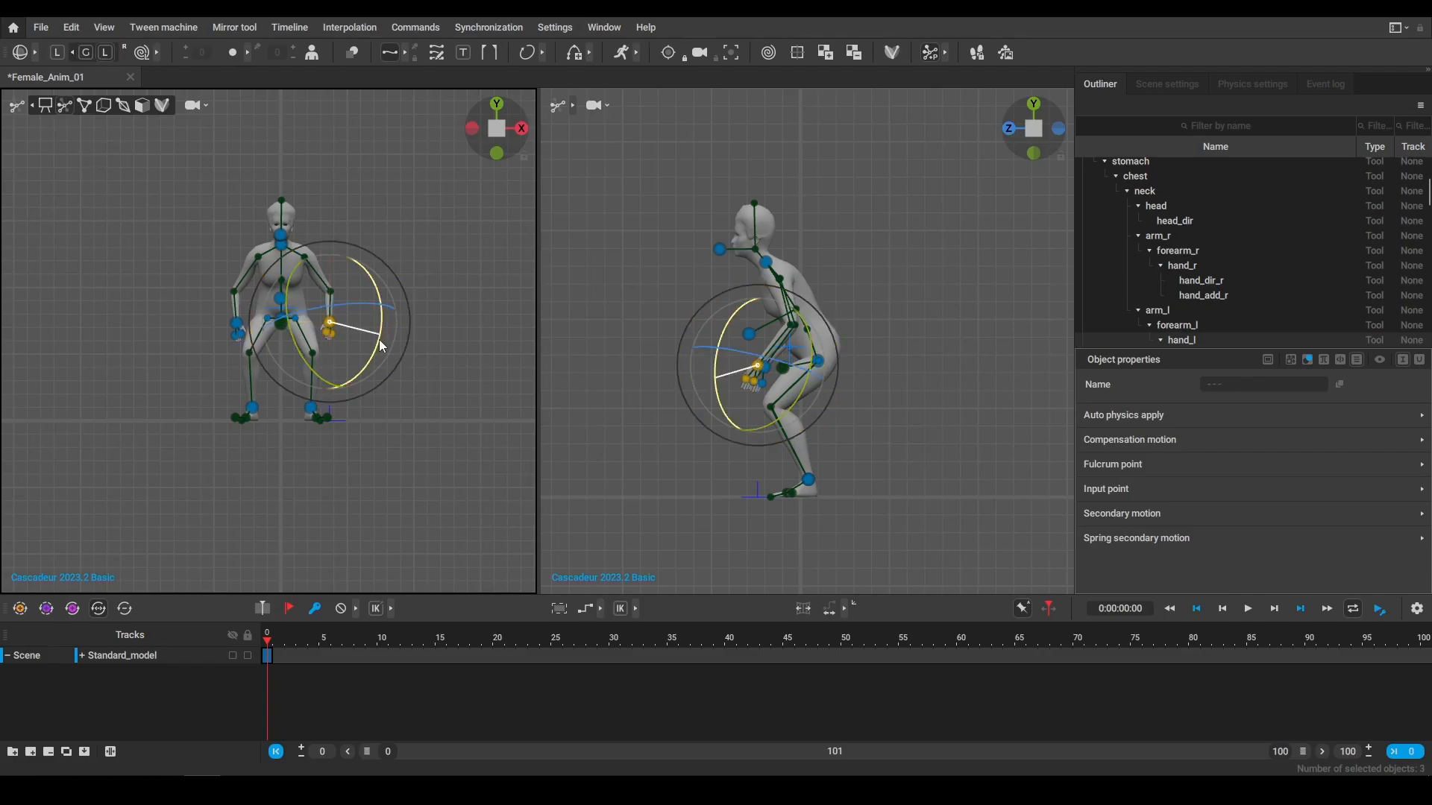
pyautogui.click(238, 326)
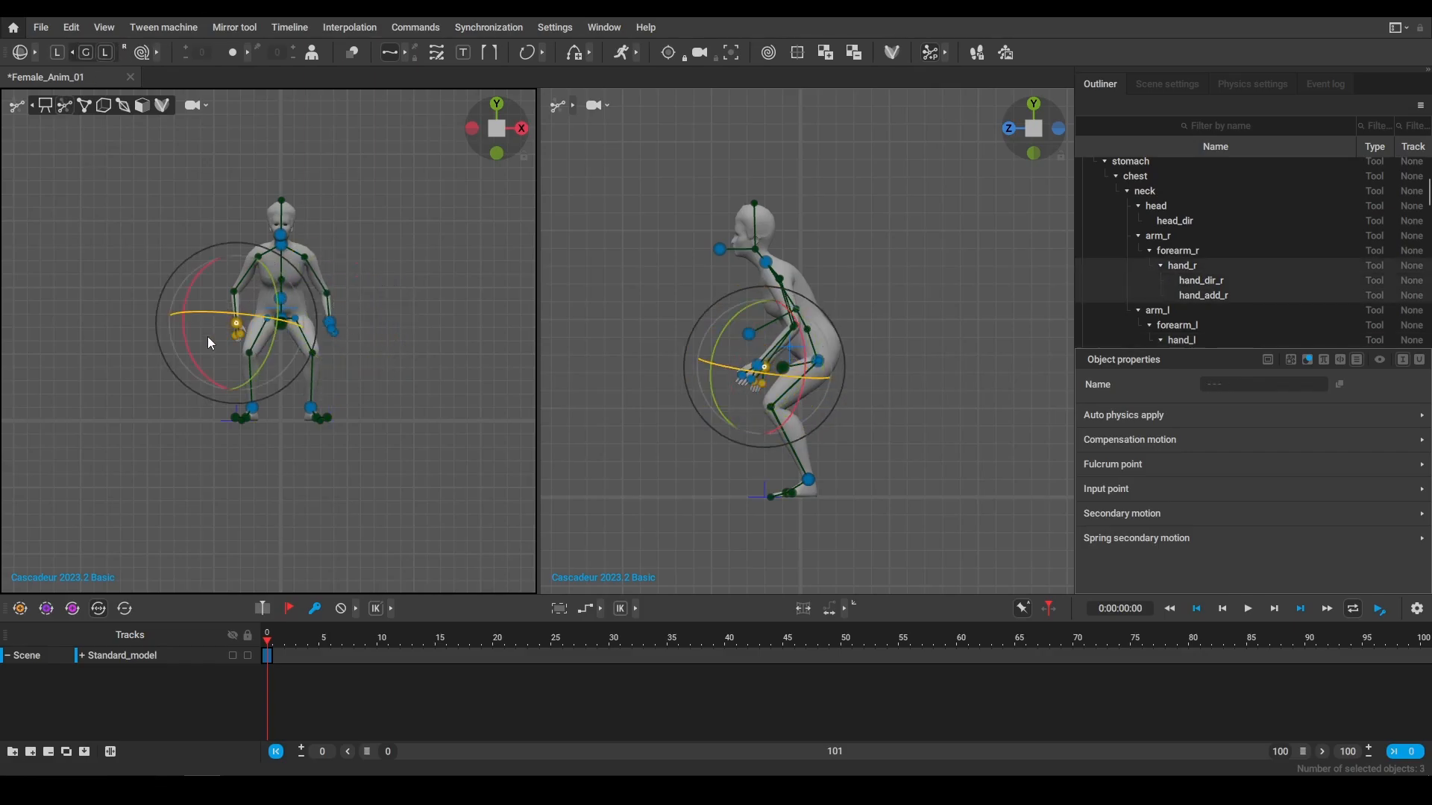
pyautogui.moveTo(208, 337); pyautogui.dragTo(201, 299)
pyautogui.press('w')
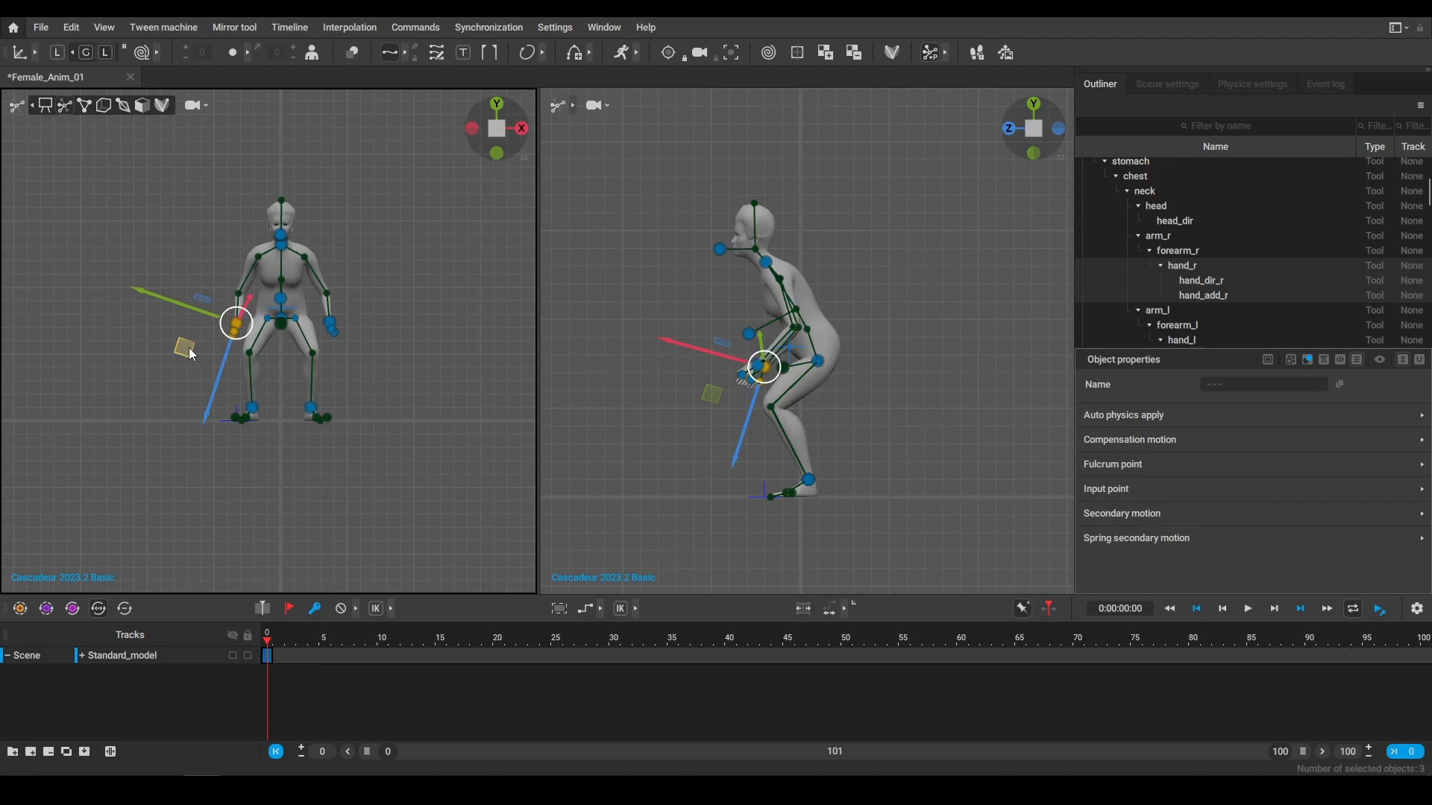
pyautogui.moveTo(192, 355)
pyautogui.mouseDown()
pyautogui.moveTo(170, 341)
pyautogui.moveTo(167, 353)
pyautogui.mouseUp()
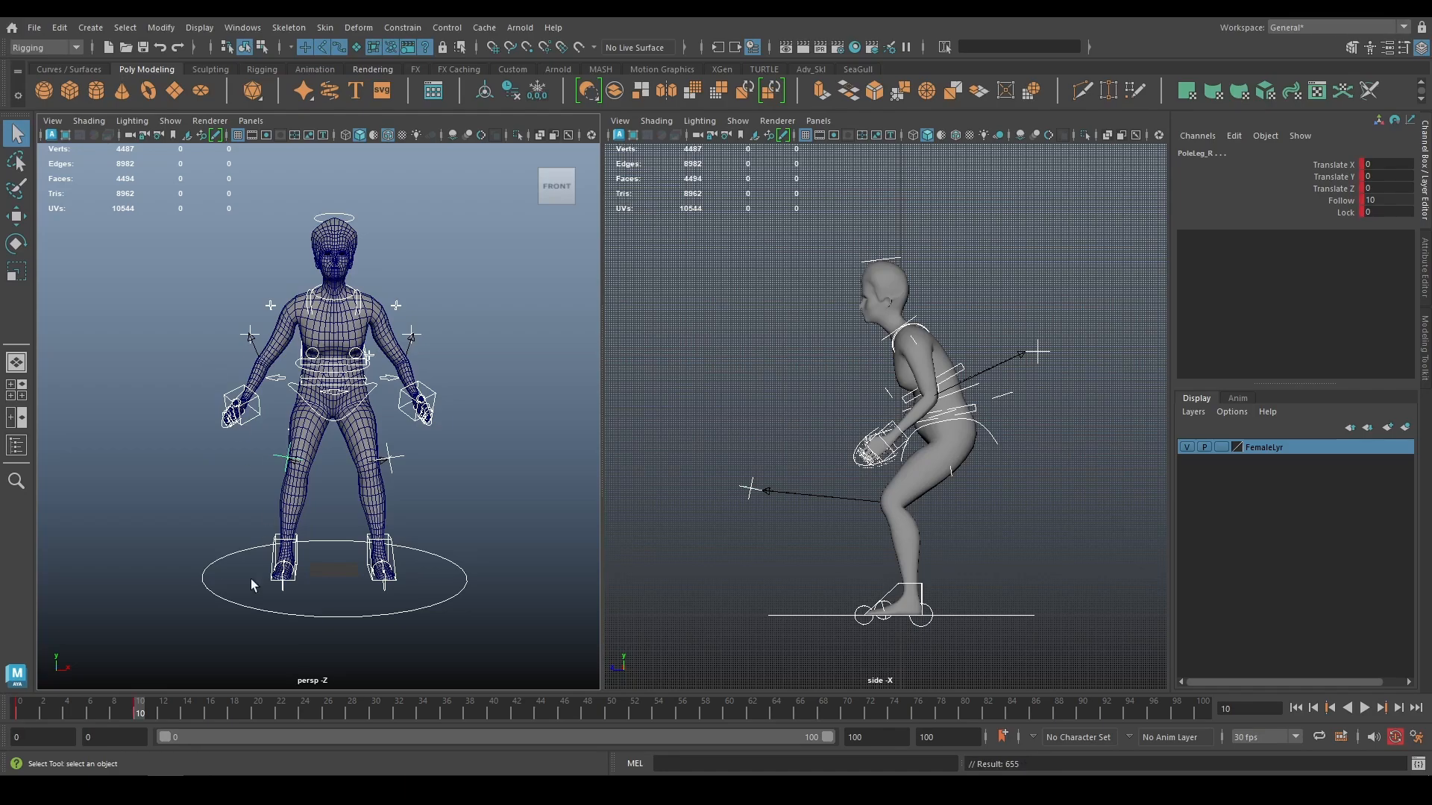
# Key the crouch pose at frame 20 in Maya and at frames 10 and 20 in Cascadeur, and return to frame 10
pyautogui.click(256, 712)
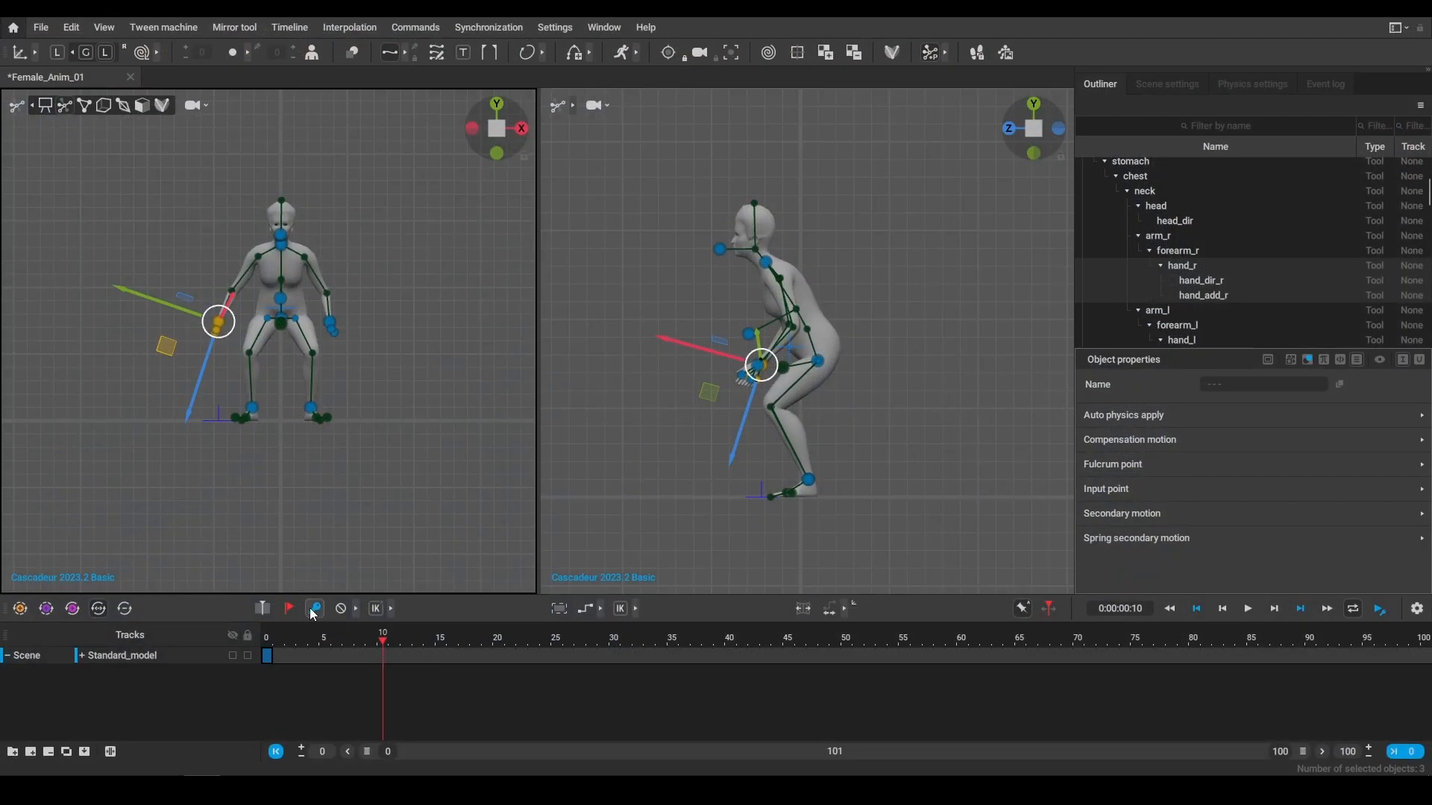
pyautogui.click(312, 609)
pyautogui.click(496, 641)
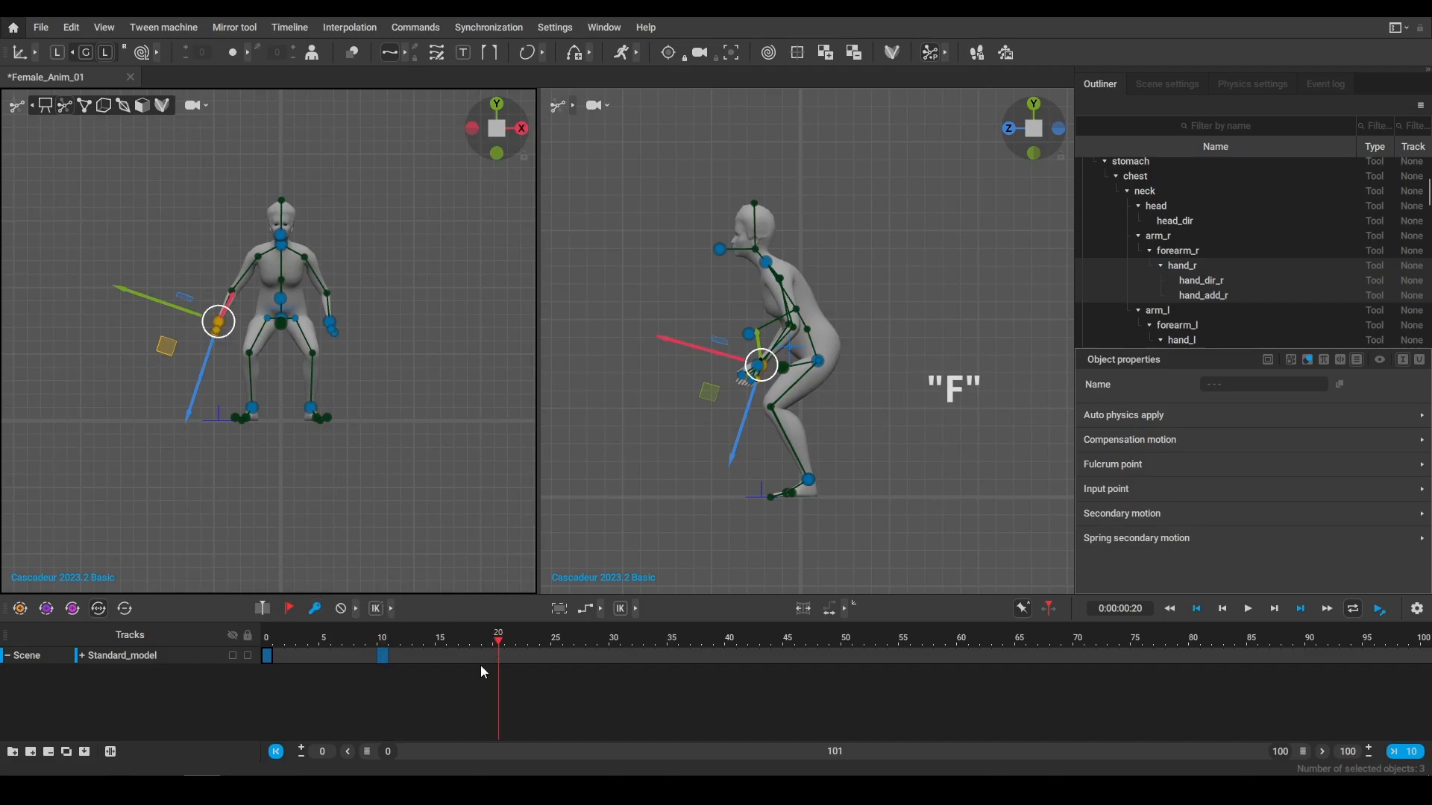
pyautogui.press('f')
pyautogui.click(382, 639)
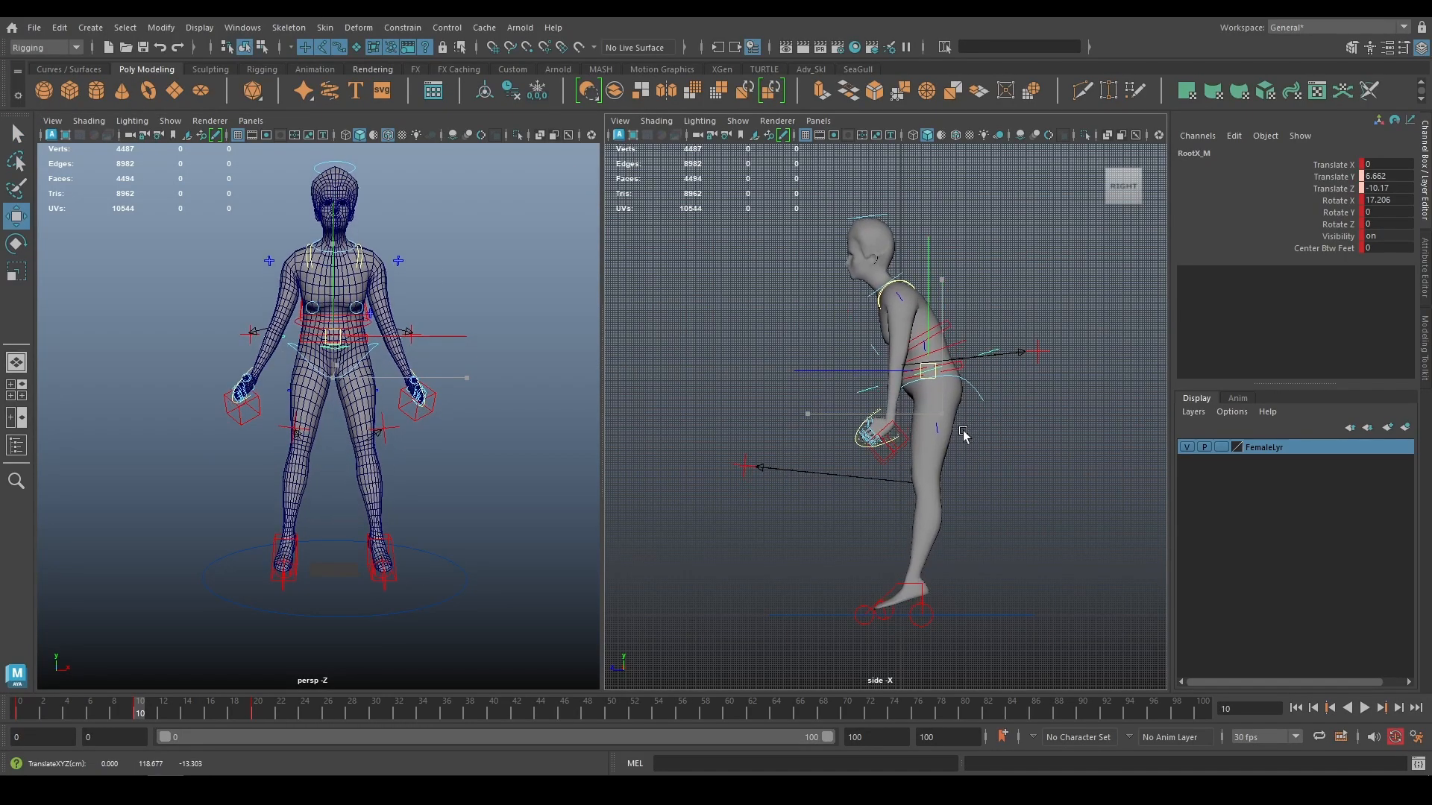
# Switch to Maya and rotate the RootX_M control at frame 10 to bring the body upright
pyautogui.press('e')
pyautogui.keyDown('alt'); pyautogui.moveTo(364, 420); pyautogui.dragTo(485, 373, button='right'); pyautogui.keyUp('alt')
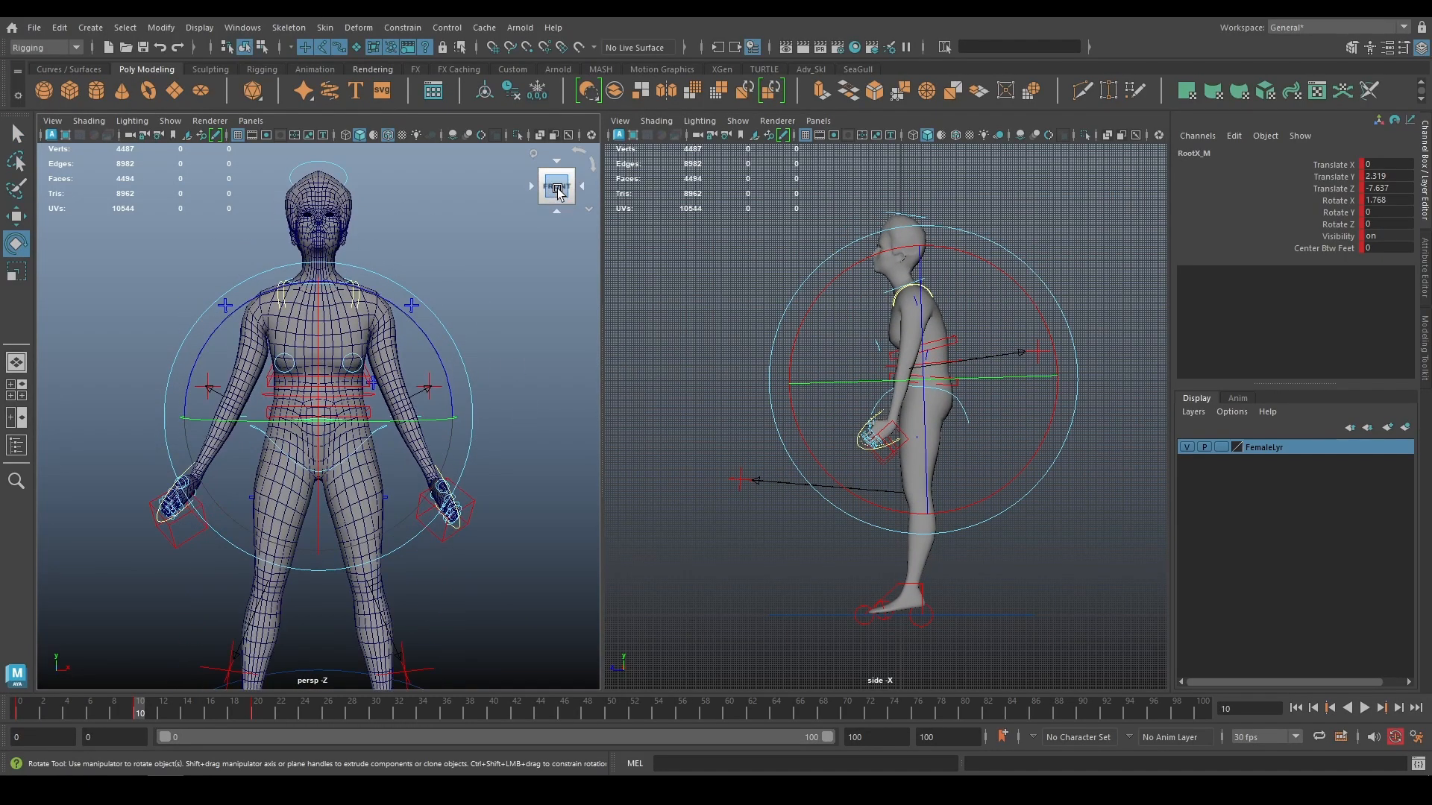
pyautogui.press('q')
# Raise both hand IK controls together from beside the hips to above the head
pyautogui.click(477, 498)
pyautogui.keyDown('shift'); pyautogui.click(199, 511); pyautogui.keyUp('shift')
pyautogui.keyDown('alt'); pyautogui.moveTo(478, 477); pyautogui.dragTo(388, 515, button='right'); pyautogui.keyUp('alt')
pyautogui.press('w')
pyautogui.moveTo(418, 541); pyautogui.dragTo(418, 368, button='middle')
pyautogui.keyDown('alt'); pyautogui.moveTo(429, 362); pyautogui.dragTo(390, 409); pyautogui.keyUp('alt')
pyautogui.keyDown('alt'); pyautogui.moveTo(390, 409); pyautogui.dragTo(455, 373, button='right'); pyautogui.keyUp('alt')
# Rotate the left and right hand IK controls so both raised hands point upward
pyautogui.click(407, 268)
pyautogui.press('e')
pyautogui.moveTo(298, 194); pyautogui.dragTo(347, 141)
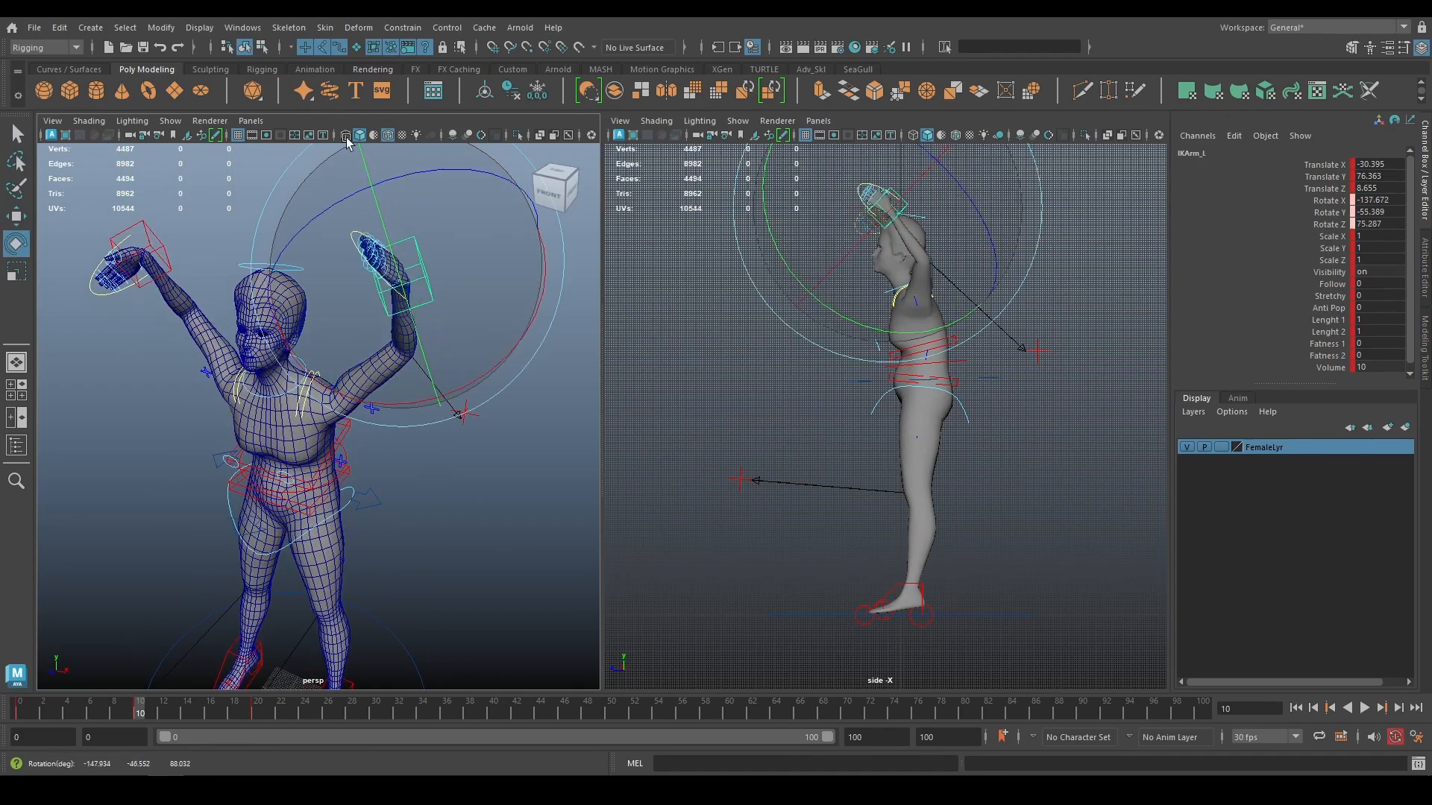
pyautogui.keyDown('alt'); pyautogui.moveTo(321, 358); pyautogui.dragTo(275, 288); pyautogui.keyUp('alt')
pyautogui.click(220, 300)
pyautogui.moveTo(149, 246); pyautogui.dragTo(227, 211)
pyautogui.keyDown('alt'); pyautogui.moveTo(448, 358); pyautogui.dragTo(298, 336); pyautogui.keyUp('alt')
pyautogui.click(540, 188)
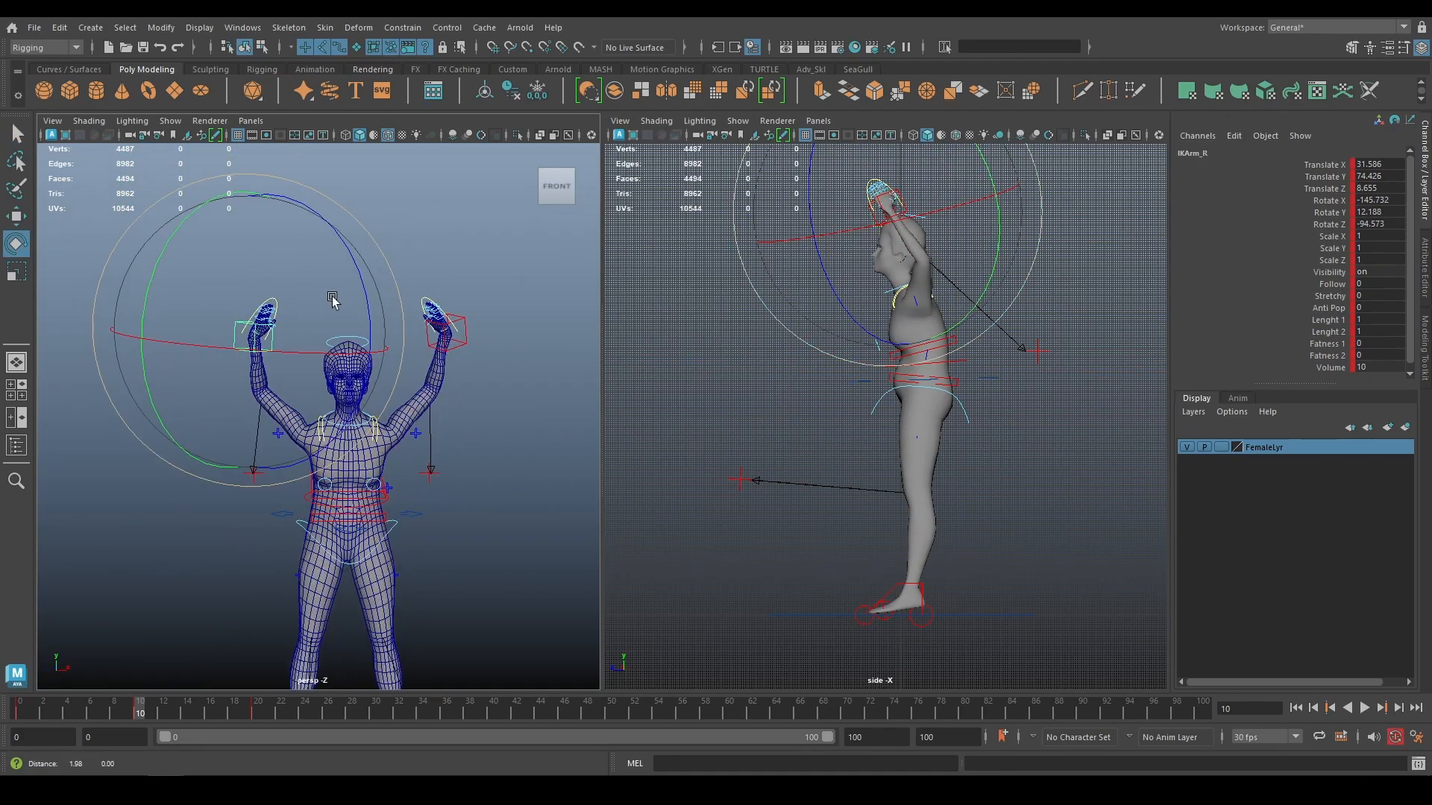
# Bring the two hand IK controls close together above the head and rotate them so the palms face each other
pyautogui.keyDown('alt'); pyautogui.moveTo(333, 297); pyautogui.dragTo(493, 470, button='right'); pyautogui.keyUp('alt')
pyautogui.moveTo(455, 448); pyautogui.dragTo(425, 328)
pyautogui.keyDown('alt'); pyautogui.moveTo(448, 373); pyautogui.dragTo(346, 348, button='right'); pyautogui.keyUp('alt')
pyautogui.press('w')
pyautogui.moveTo(227, 242); pyautogui.dragTo(321, 220)
pyautogui.press('q')
pyautogui.moveTo(552, 281); pyautogui.dragTo(572, 304)
pyautogui.press('w')
pyautogui.moveTo(535, 265); pyautogui.dragTo(390, 239)
pyautogui.press('e')
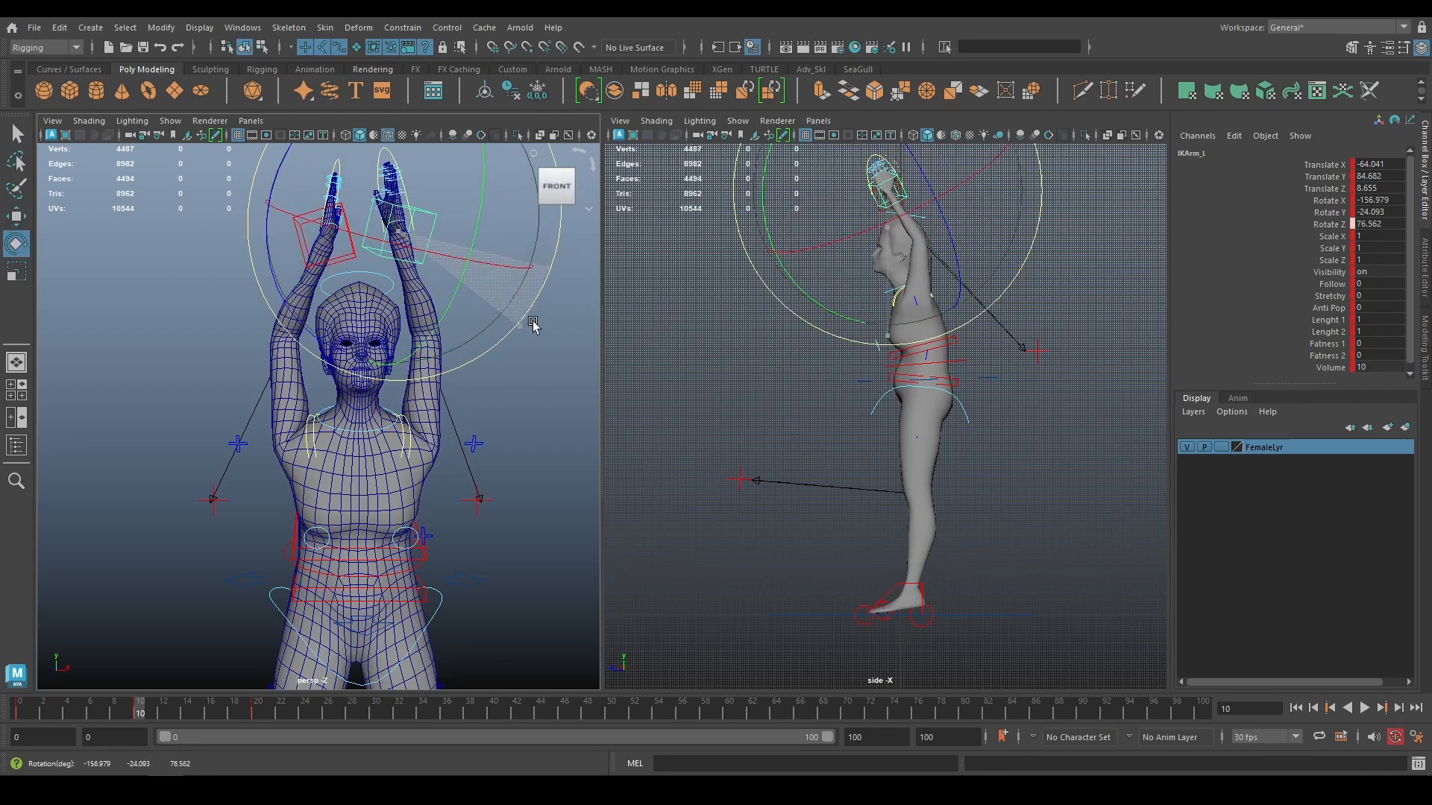
# Reposition both elbow pole controls forward and upward beside the raised arms to correct the elbow direction
pyautogui.press('w')
pyautogui.keyDown('alt'); pyautogui.moveTo(380, 320); pyautogui.dragTo(231, 328); pyautogui.keyUp('alt')
pyautogui.moveTo(425, 505); pyautogui.dragTo(384, 425)
pyautogui.moveTo(474, 484); pyautogui.dragTo(403, 445, button='middle')
pyautogui.hotkey('ctrl', 'z')
pyautogui.moveTo(320, 437); pyautogui.dragTo(294, 437)
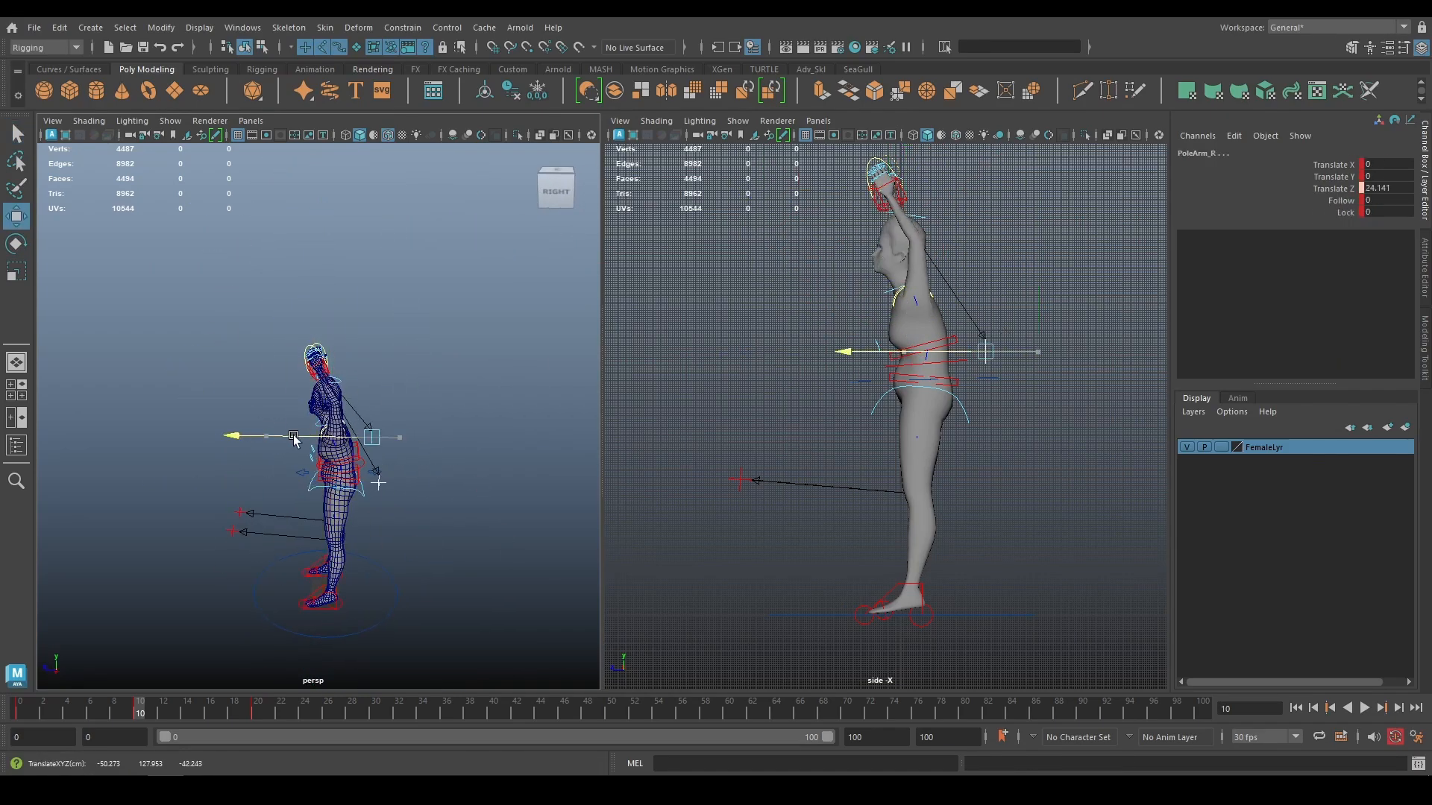
pyautogui.moveTo(338, 328); pyautogui.dragTo(338, 277)
pyautogui.keyDown('alt'); pyautogui.moveTo(216, 373); pyautogui.dragTo(358, 391); pyautogui.keyUp('alt')
pyautogui.keyDown('alt'); pyautogui.moveTo(358, 392); pyautogui.dragTo(447, 440, button='right'); pyautogui.keyUp('alt')
pyautogui.moveTo(264, 343); pyautogui.dragTo(291, 316)
pyautogui.press('w')
pyautogui.moveTo(388, 335); pyautogui.dragTo(355, 255)
# Rotate both FKScapula controls together to lift the shoulders with the raised arms
pyautogui.press('q')
pyautogui.click(323, 437)
pyautogui.keyDown('shift'); pyautogui.click(365, 437); pyautogui.keyUp('shift')
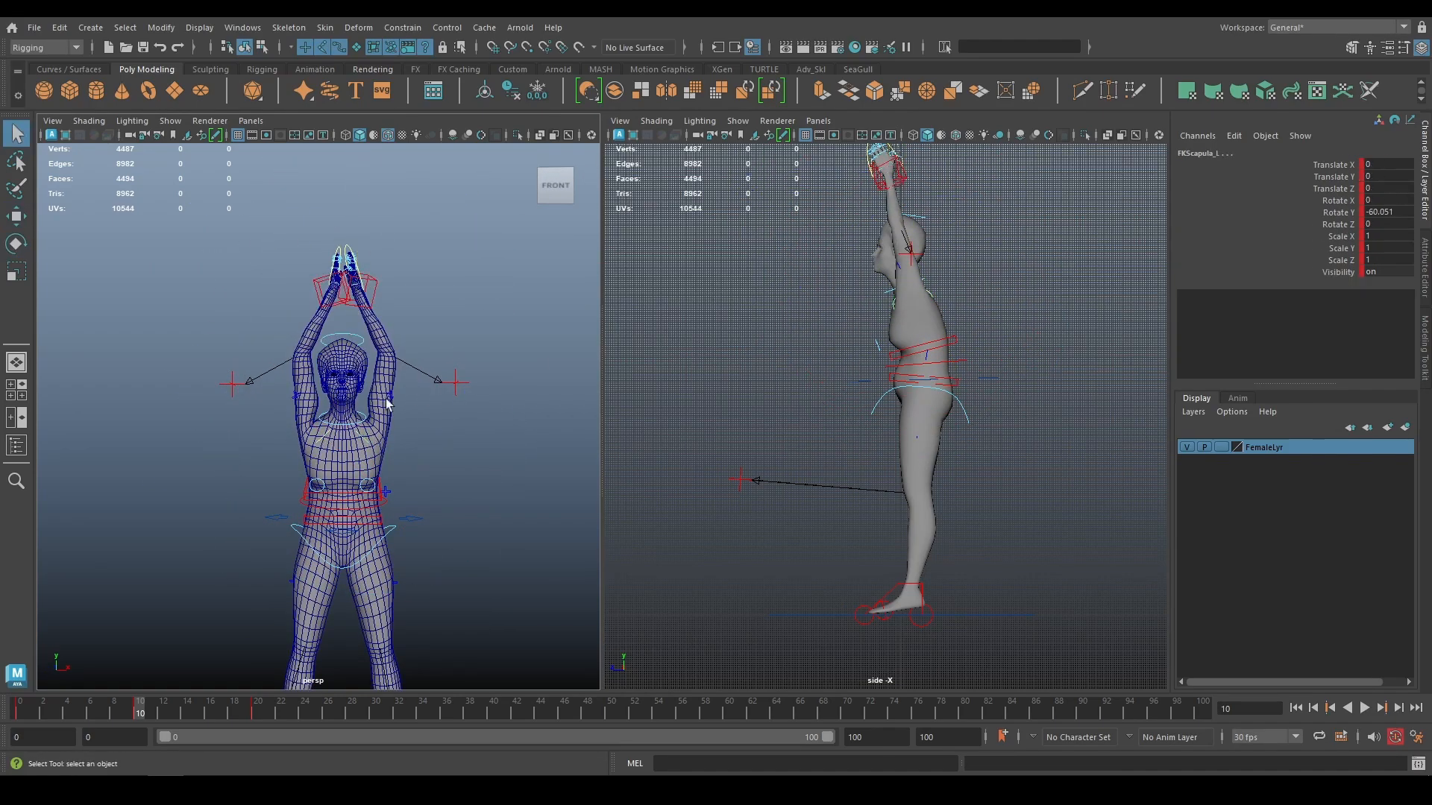
pyautogui.press('e')
pyautogui.moveTo(440, 409); pyautogui.dragTo(406, 373)
# Select all rig controls and key the arms-overhead pose at frame 10
pyautogui.keyDown('alt'); pyautogui.moveTo(448, 514); pyautogui.dragTo(346, 513, button='right'); pyautogui.keyUp('alt')
pyautogui.press('q')
pyautogui.moveTo(186, 282); pyautogui.dragTo(447, 667)
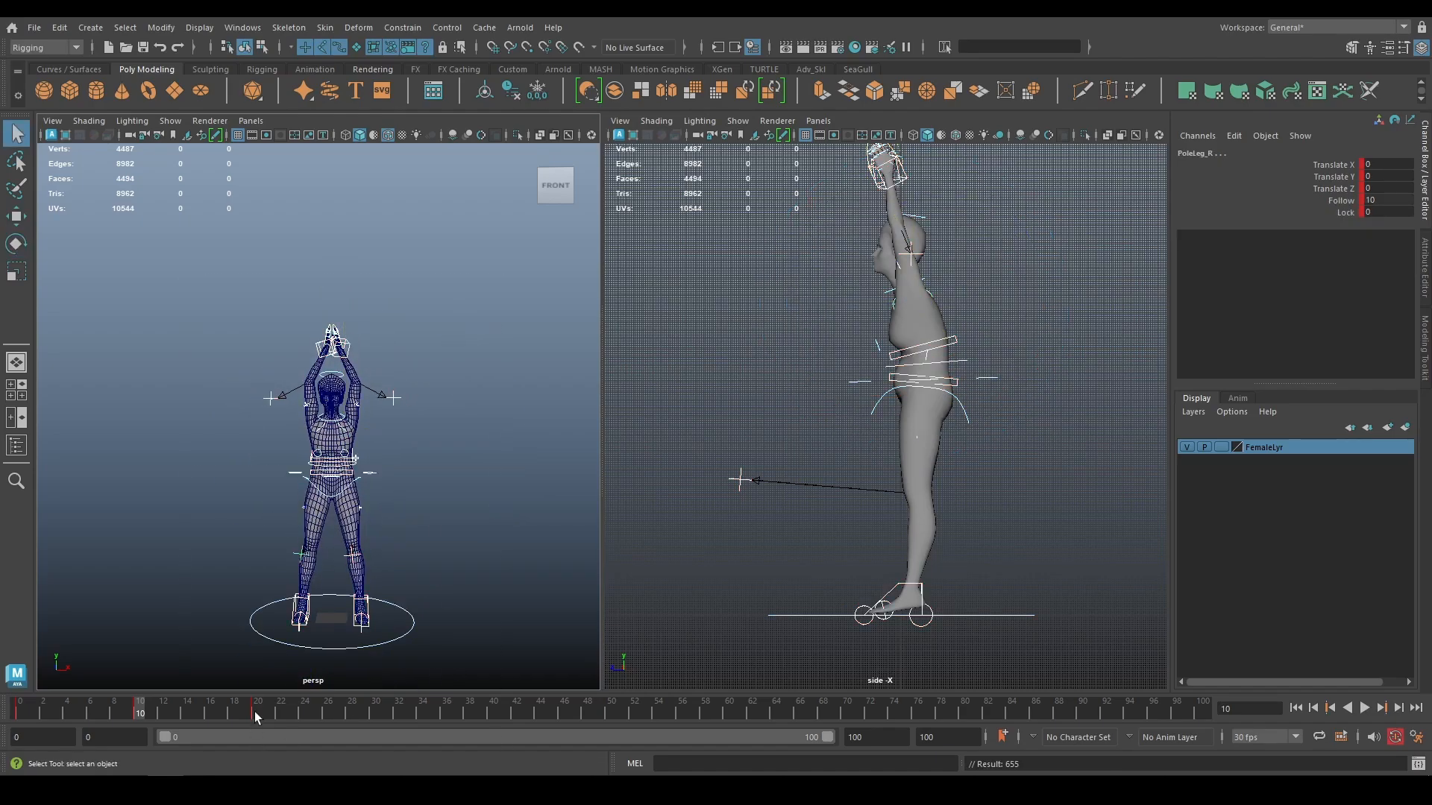
# At frame 20, move the left hand IK control outward and up to stretch the left arm sideways at shoulder height
pyautogui.click(258, 709)
pyautogui.click(399, 518)
pyautogui.keyDown('alt'); pyautogui.moveTo(425, 522); pyautogui.dragTo(425, 641); pyautogui.keyUp('alt')
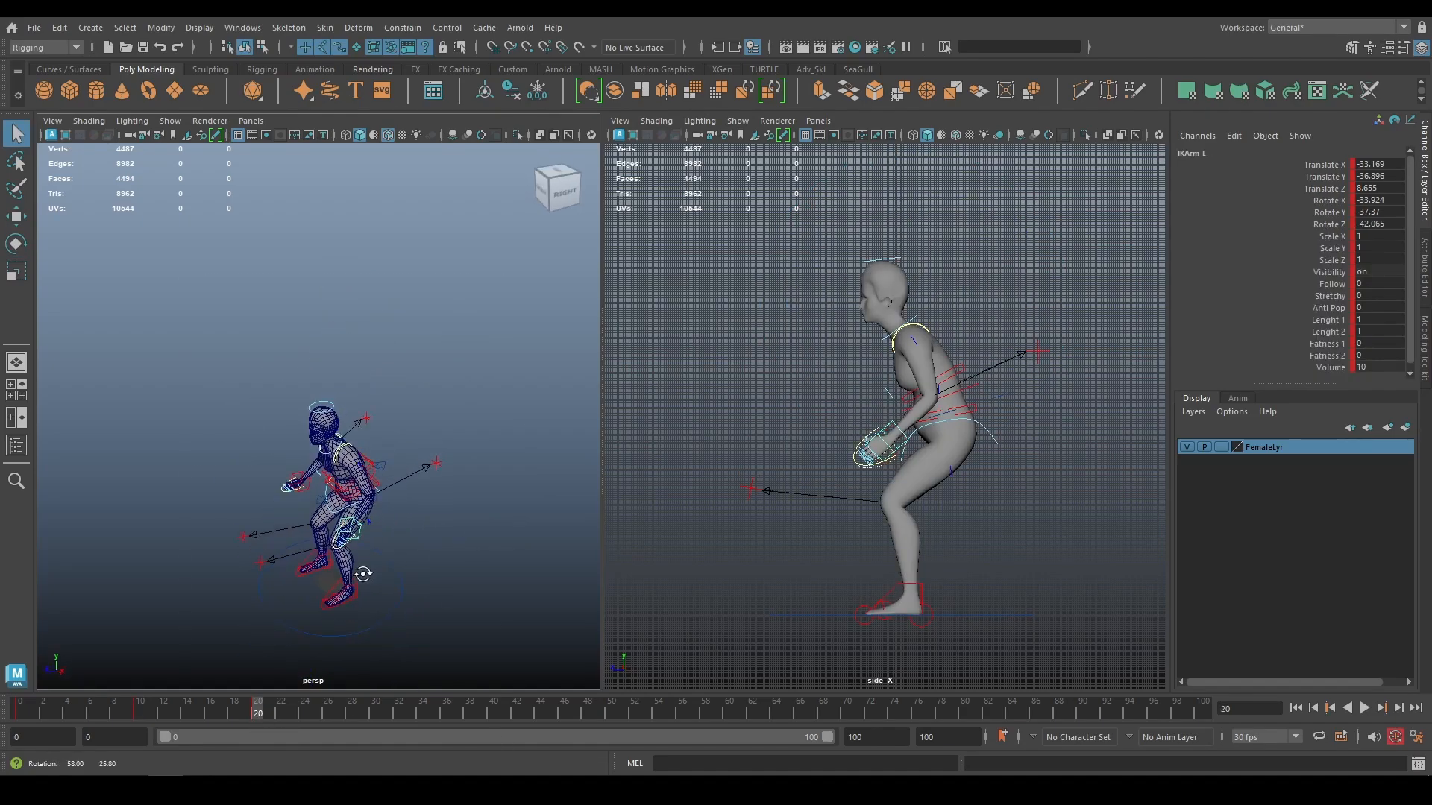
pyautogui.press('w')
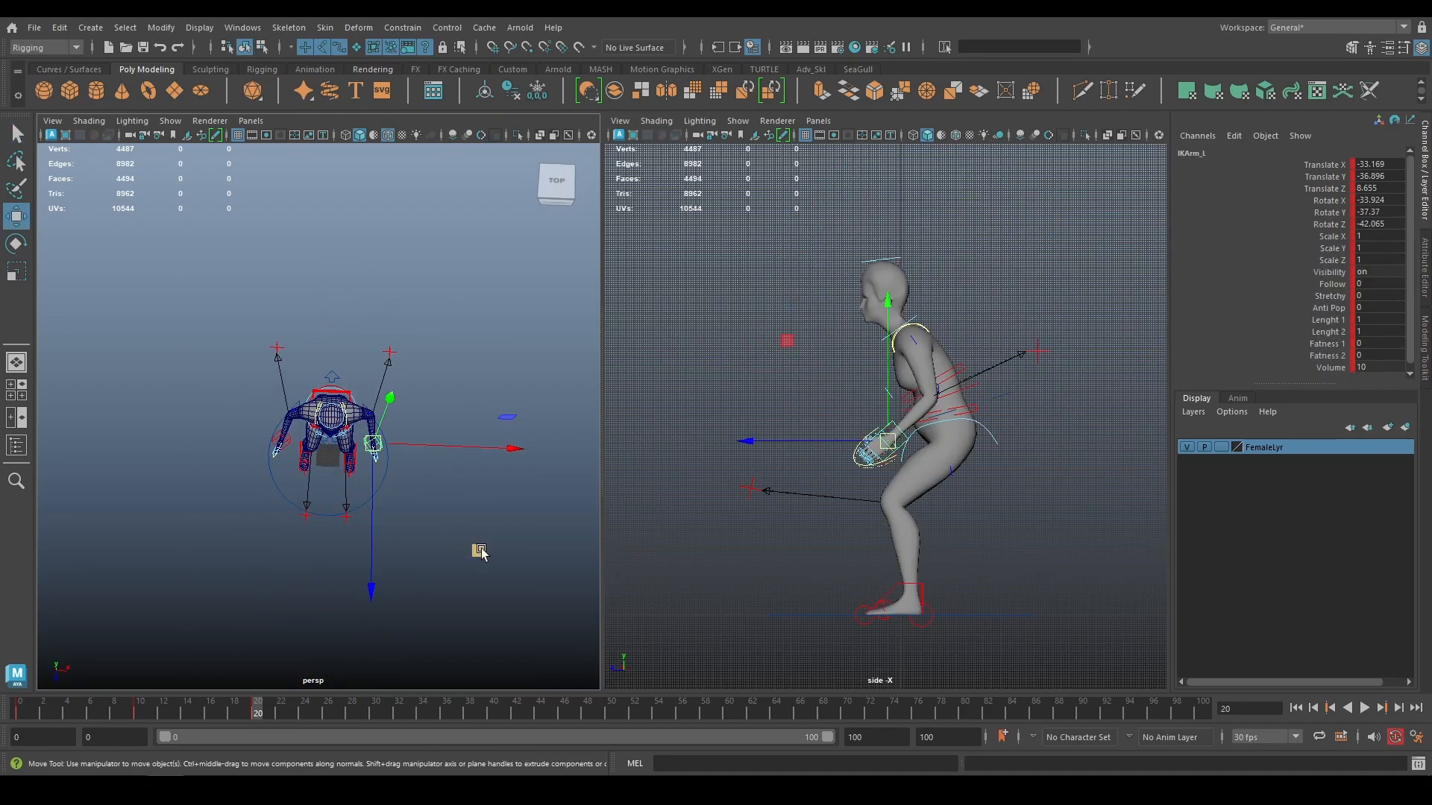
pyautogui.click(556, 201)
pyautogui.keyDown('alt'); pyautogui.moveTo(417, 590); pyautogui.dragTo(418, 492, button='middle'); pyautogui.keyUp('alt')
pyautogui.keyDown('alt'); pyautogui.moveTo(381, 492); pyautogui.dragTo(452, 531, button='right'); pyautogui.keyUp('alt')
pyautogui.moveTo(452, 531); pyautogui.dragTo(524, 441, button='middle')
# Select the root control and step to the previous key and back to frame 20 to compare the poses
pyautogui.click(374, 390)
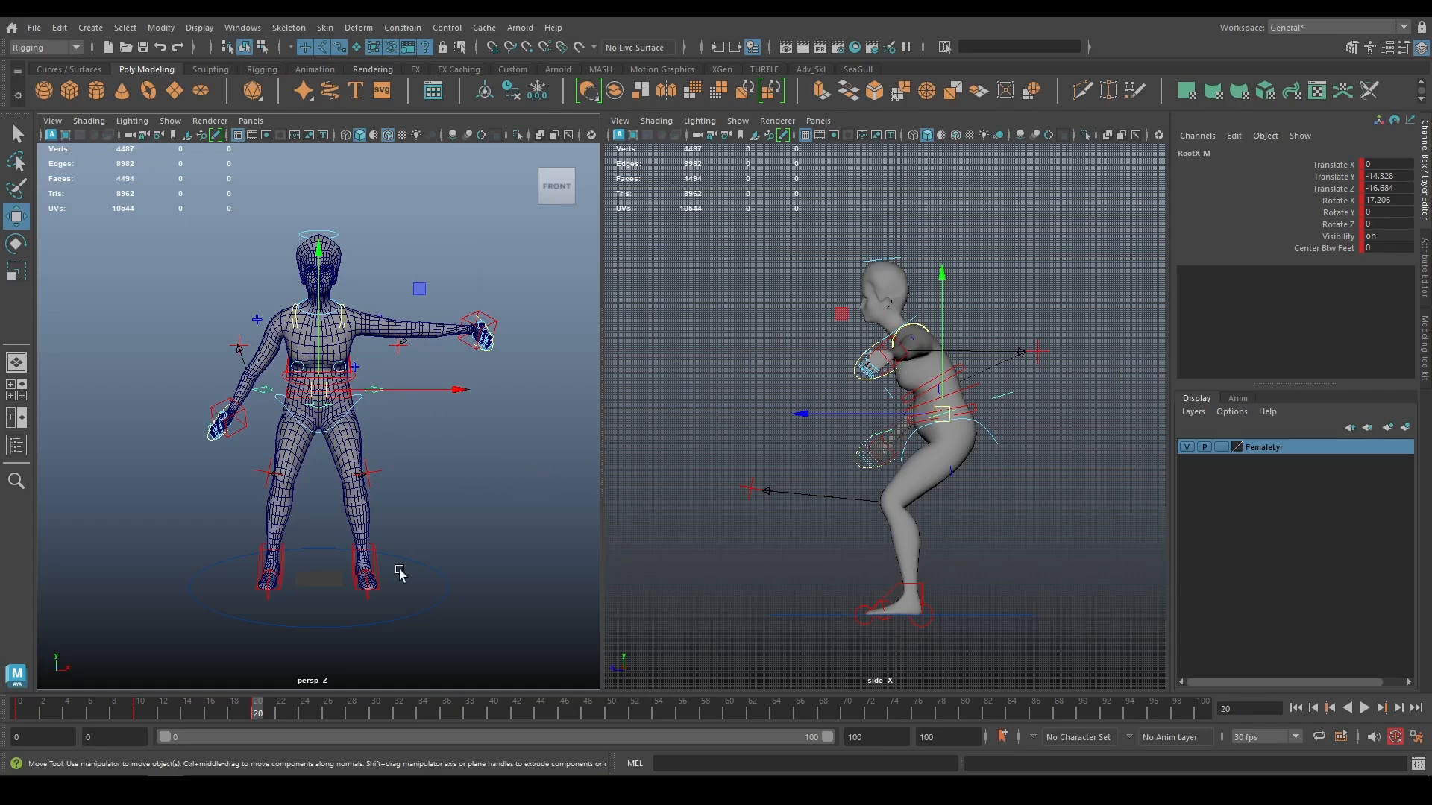
pyautogui.press(',')
pyautogui.press('.')
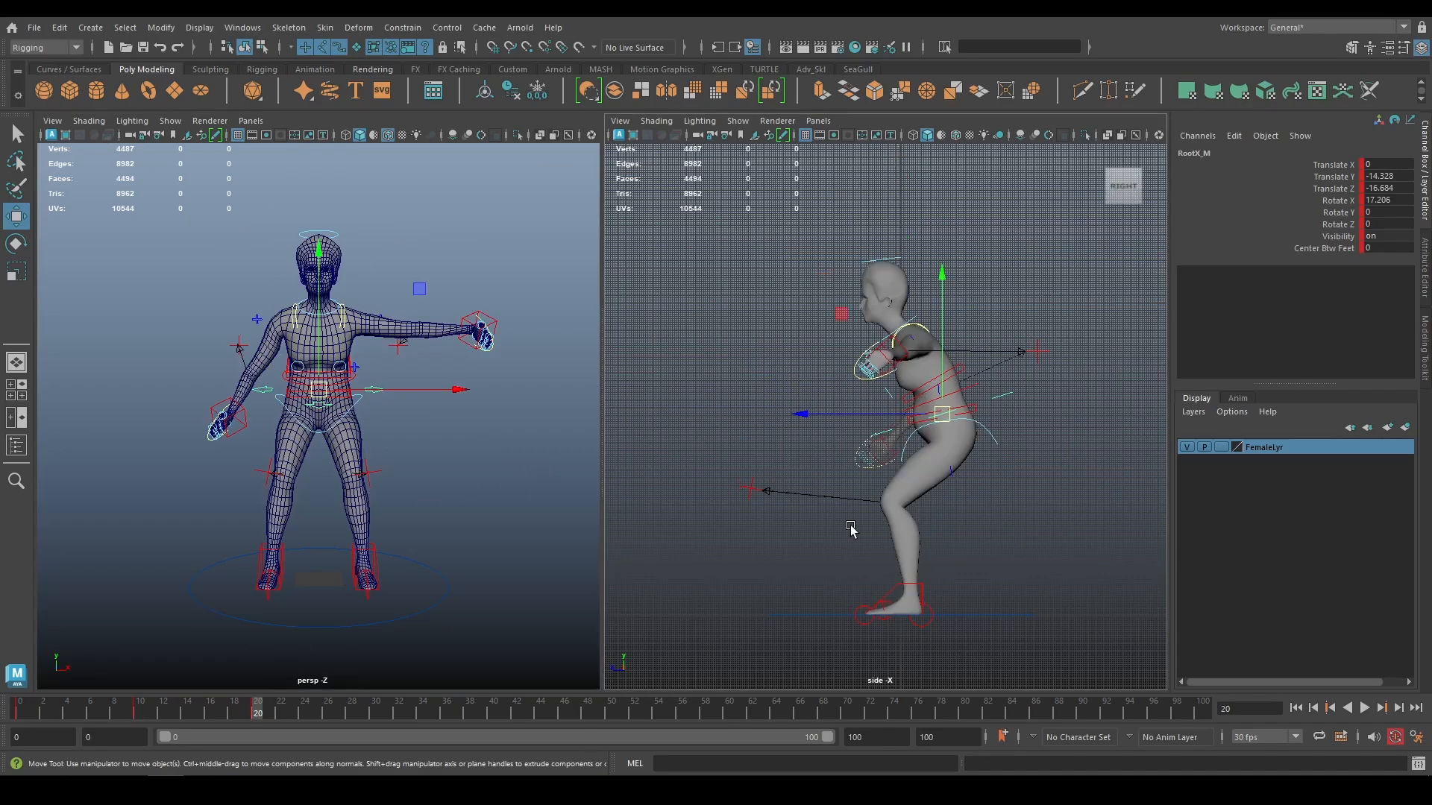
# Lower the left hand IK control slightly and rotate it so the hand points outward
pyautogui.click(478, 348)
pyautogui.moveTo(457, 387); pyautogui.dragTo(418, 403, button='middle')
pyautogui.press('e')
pyautogui.moveTo(417, 403); pyautogui.dragTo(448, 430)
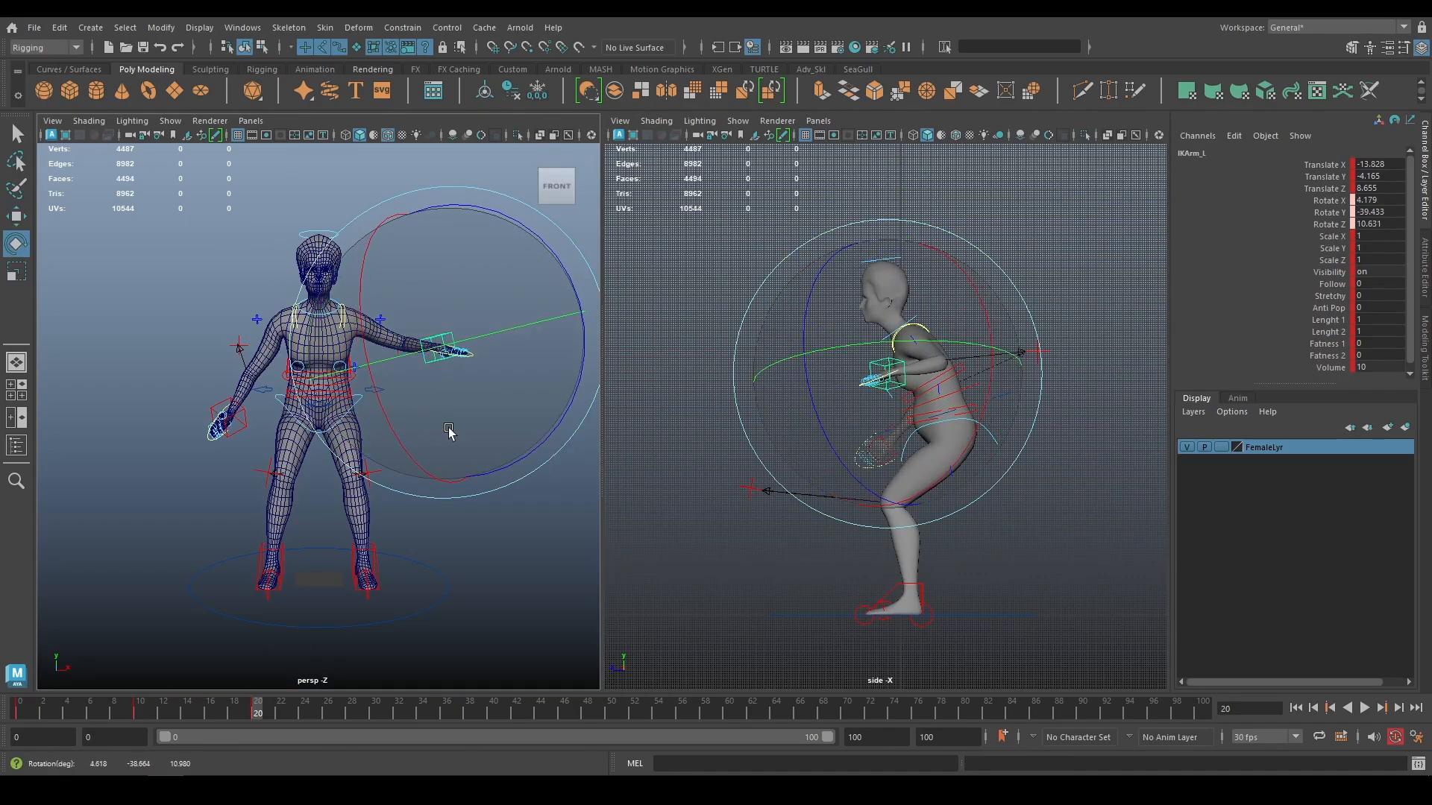
pyautogui.press('w')
# Raise the right hand IK control sideways to shoulder height and rotate the hand to point outward
pyautogui.click(228, 417)
pyautogui.moveTo(270, 502); pyautogui.dragTo(239, 418, button='middle')
pyautogui.press('e')
pyautogui.moveTo(231, 350); pyautogui.dragTo(239, 268)
pyautogui.press('w')
# Raise both elbow pole controls to straighten the direction of the outstretched arms
pyautogui.press('q')
pyautogui.click(295, 321)
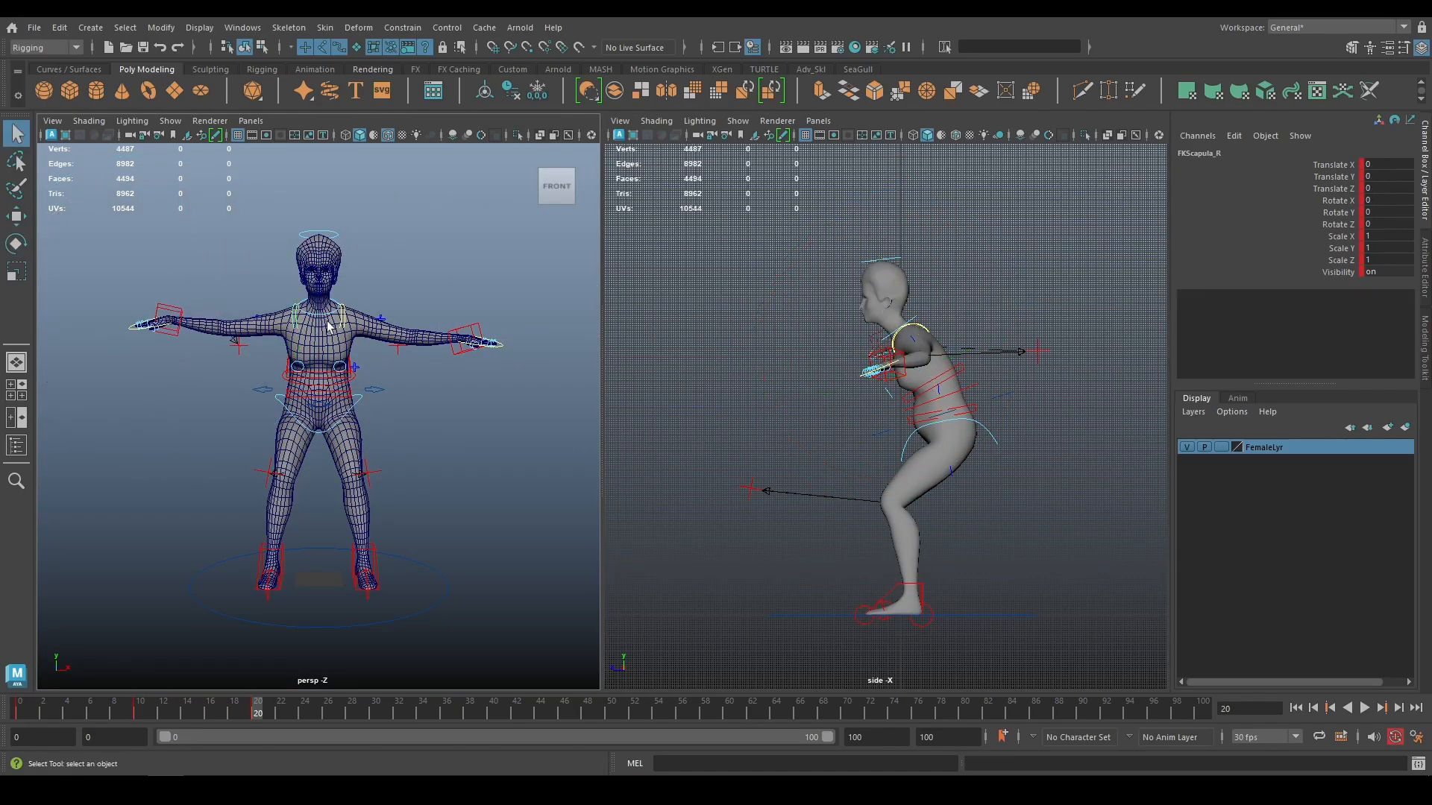
pyautogui.click(398, 345)
pyautogui.press('w')
pyautogui.moveTo(397, 211); pyautogui.dragTo(397, 179)
# Fine-tune the rotation of the left hand IK control so the hand lines up with the outstretched arm
pyautogui.click(468, 351)
pyautogui.press('e')
pyautogui.moveTo(524, 288); pyautogui.dragTo(528, 299)
pyautogui.press('q')
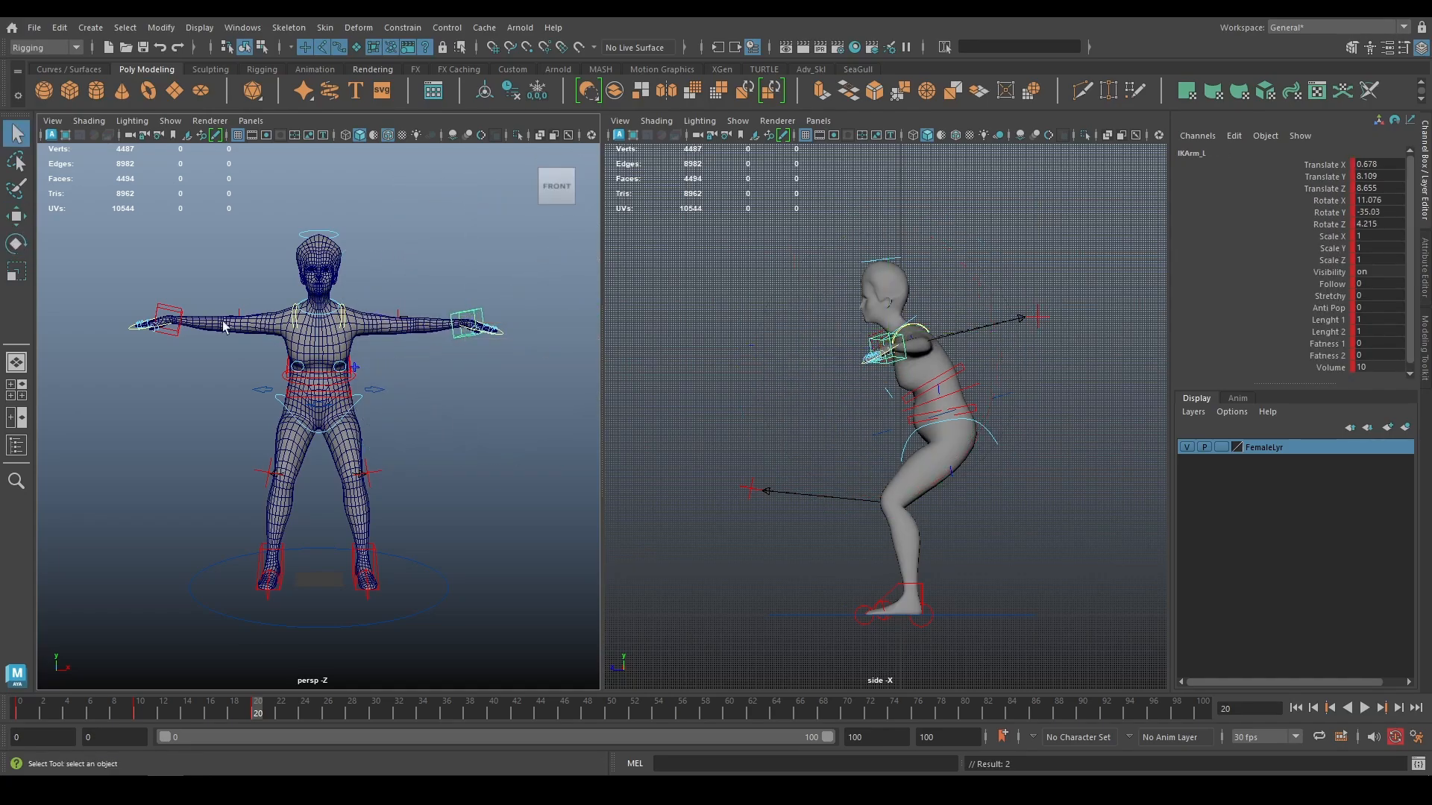
# Scrub the timeline back to frame 0 to review the crouch and raised-arm key poses
pyautogui.click(178, 334)
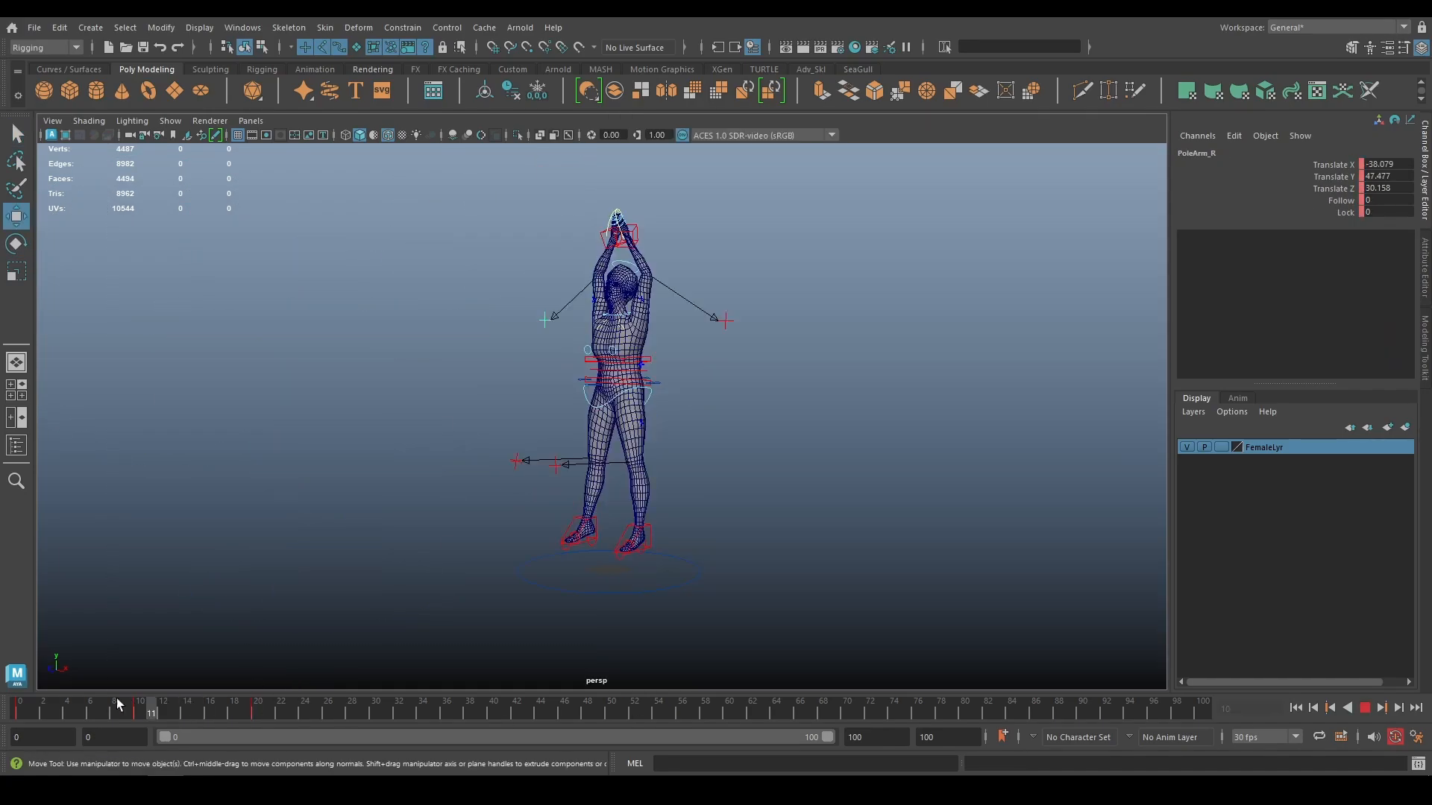
pyautogui.moveTo(2, 701)
pyautogui.mouseDown()
pyautogui.moveTo(282, 712)
pyautogui.moveTo(0, 716)
pyautogui.mouseUp()
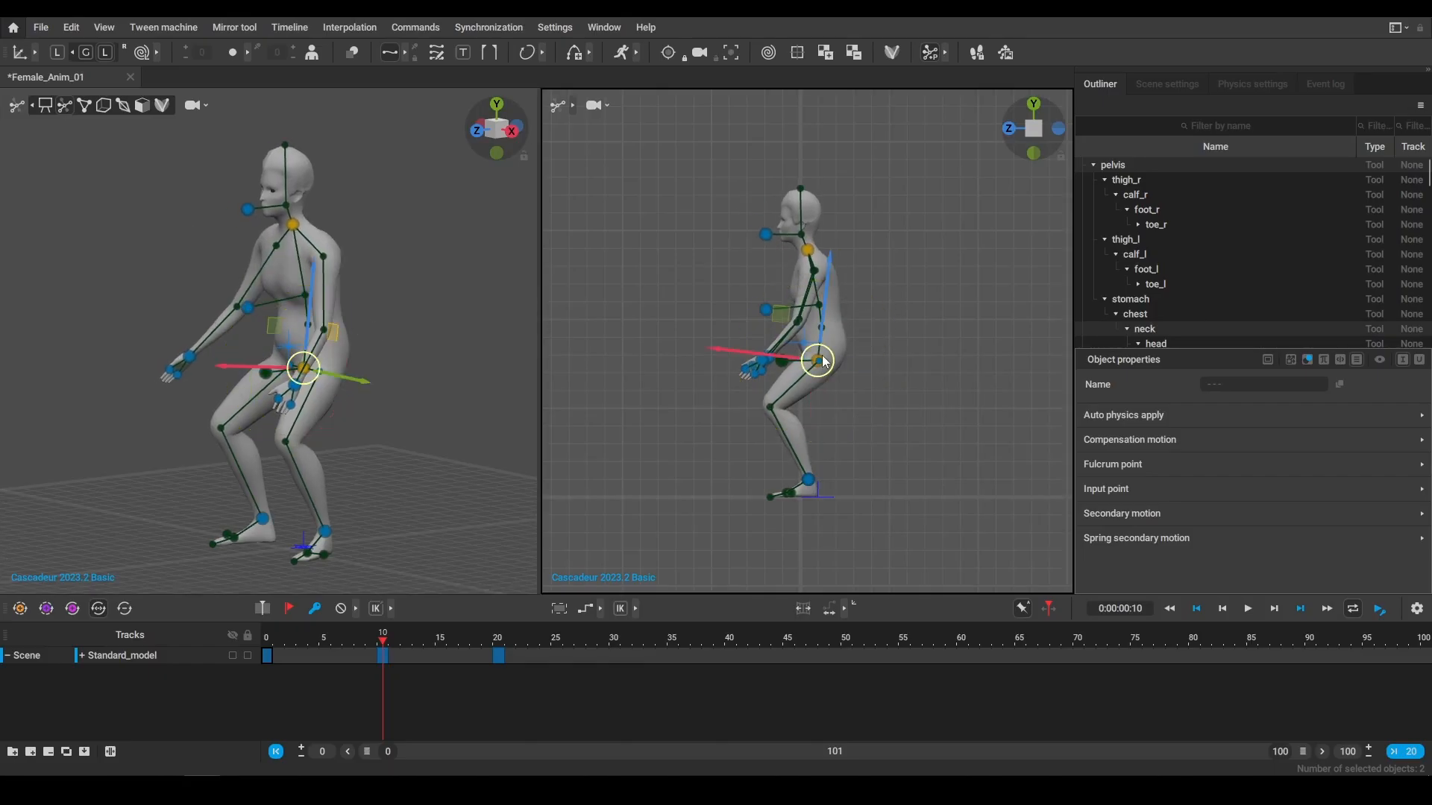
# In Cascadeur at frame 10, raise the pelvis and neck controllers to straighten the body, and lift the head direction controller
pyautogui.click(808, 194)
pyautogui.moveTo(865, 170); pyautogui.dragTo(875, 166)
pyautogui.click(776, 175)
pyautogui.moveTo(737, 137); pyautogui.dragTo(743, 114)
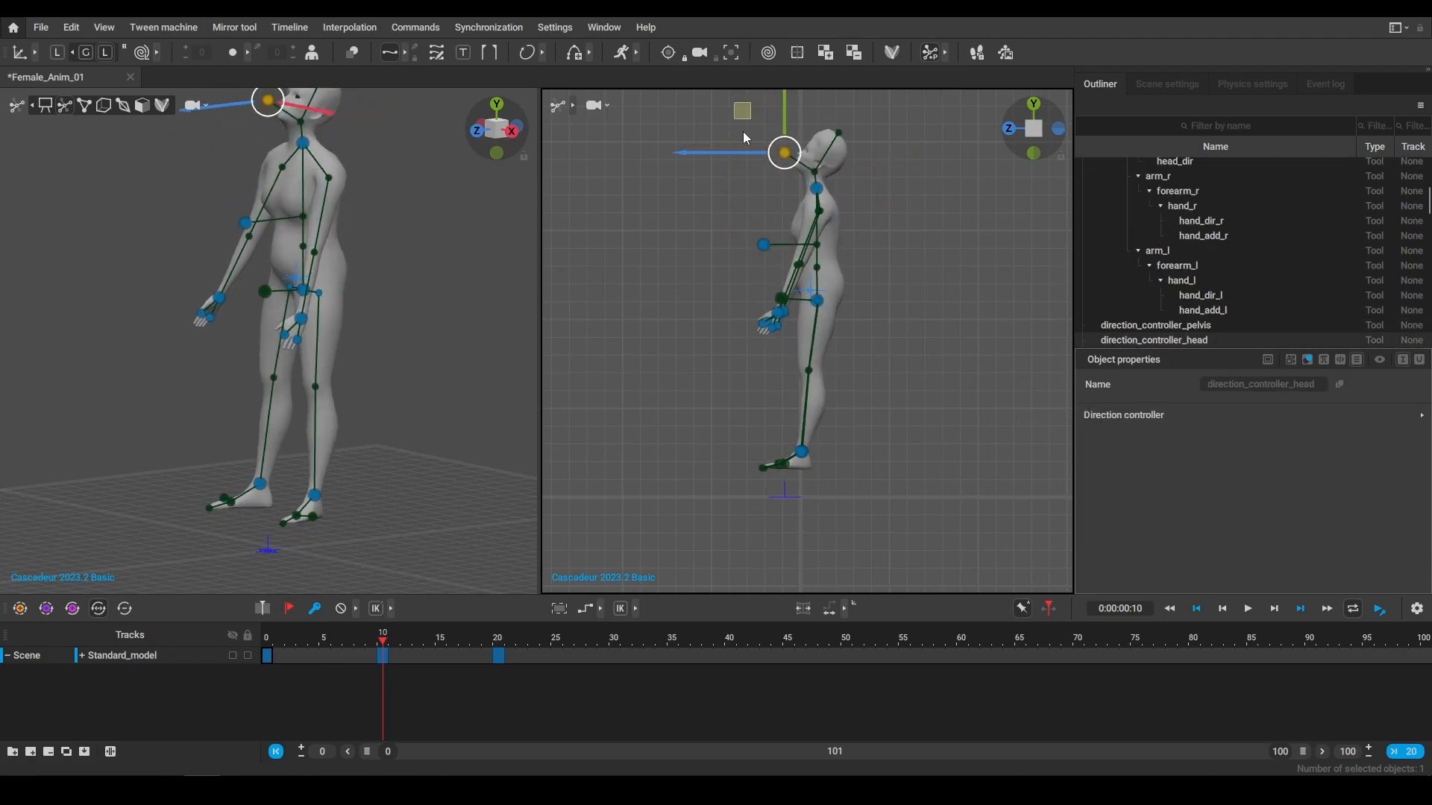
pyautogui.moveTo(784, 434); pyautogui.dragTo(801, 510)
# Select both hand controllers together and raise the arms overhead at frame 10, keeping the feet in place
pyautogui.moveTo(187, 285); pyautogui.dragTo(233, 332)
pyautogui.keyDown('shift'); pyautogui.moveTo(271, 307); pyautogui.dragTo(314, 352); pyautogui.keyUp('shift')
pyautogui.keyDown('alt'); pyautogui.moveTo(882, 281); pyautogui.dragTo(864, 348, button='middle'); pyautogui.keyUp('alt')
pyautogui.moveTo(710, 405); pyautogui.dragTo(704, 149)
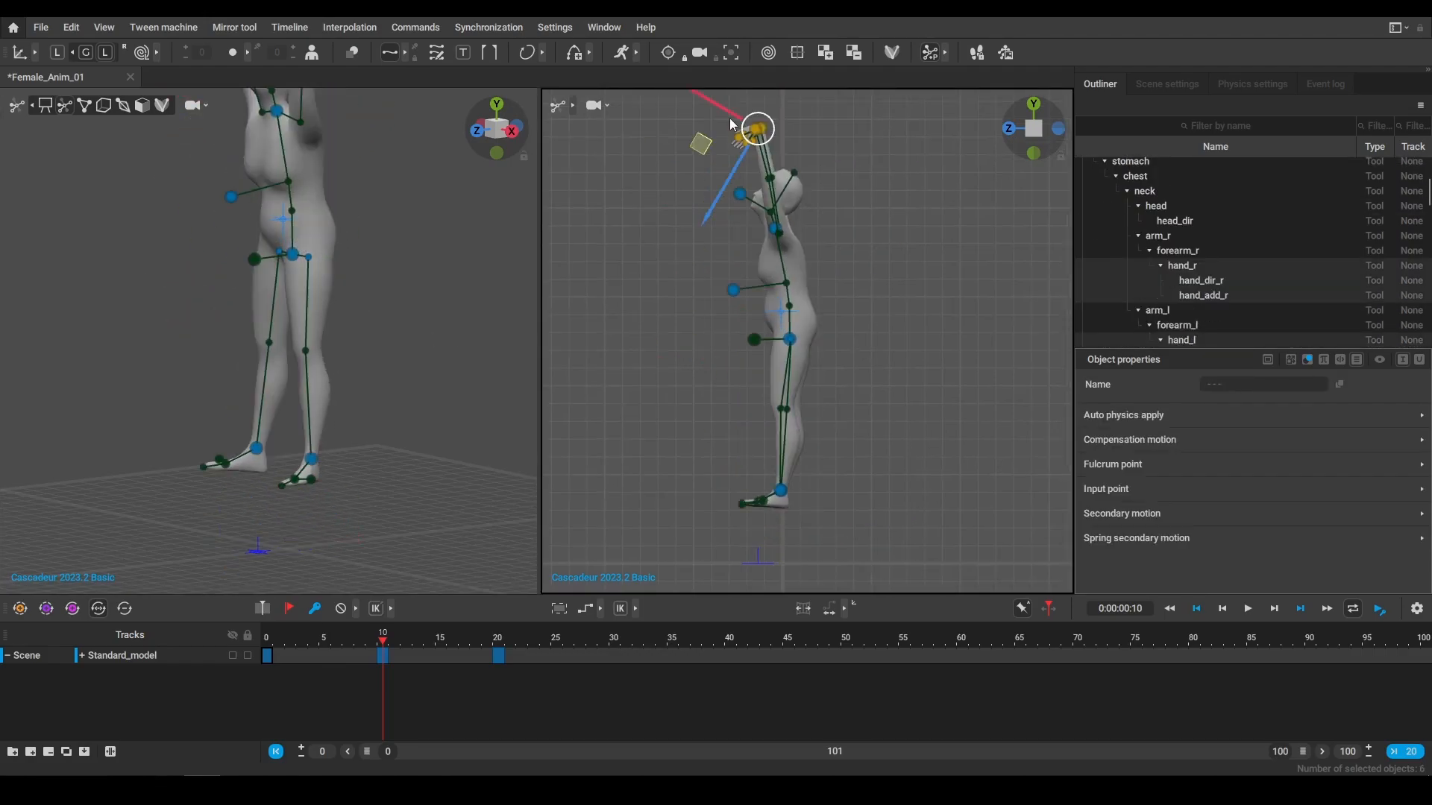
pyautogui.hotkey('ctrl', 'z')
pyautogui.moveTo(714, 403); pyautogui.dragTo(754, 188)
pyautogui.keyDown('alt'); pyautogui.moveTo(321, 254); pyautogui.dragTo(458, 267); pyautogui.keyUp('alt')
pyautogui.keyDown('alt'); pyautogui.moveTo(458, 267); pyautogui.dragTo(431, 475, button='middle'); pyautogui.keyUp('alt')
pyautogui.click(494, 132)
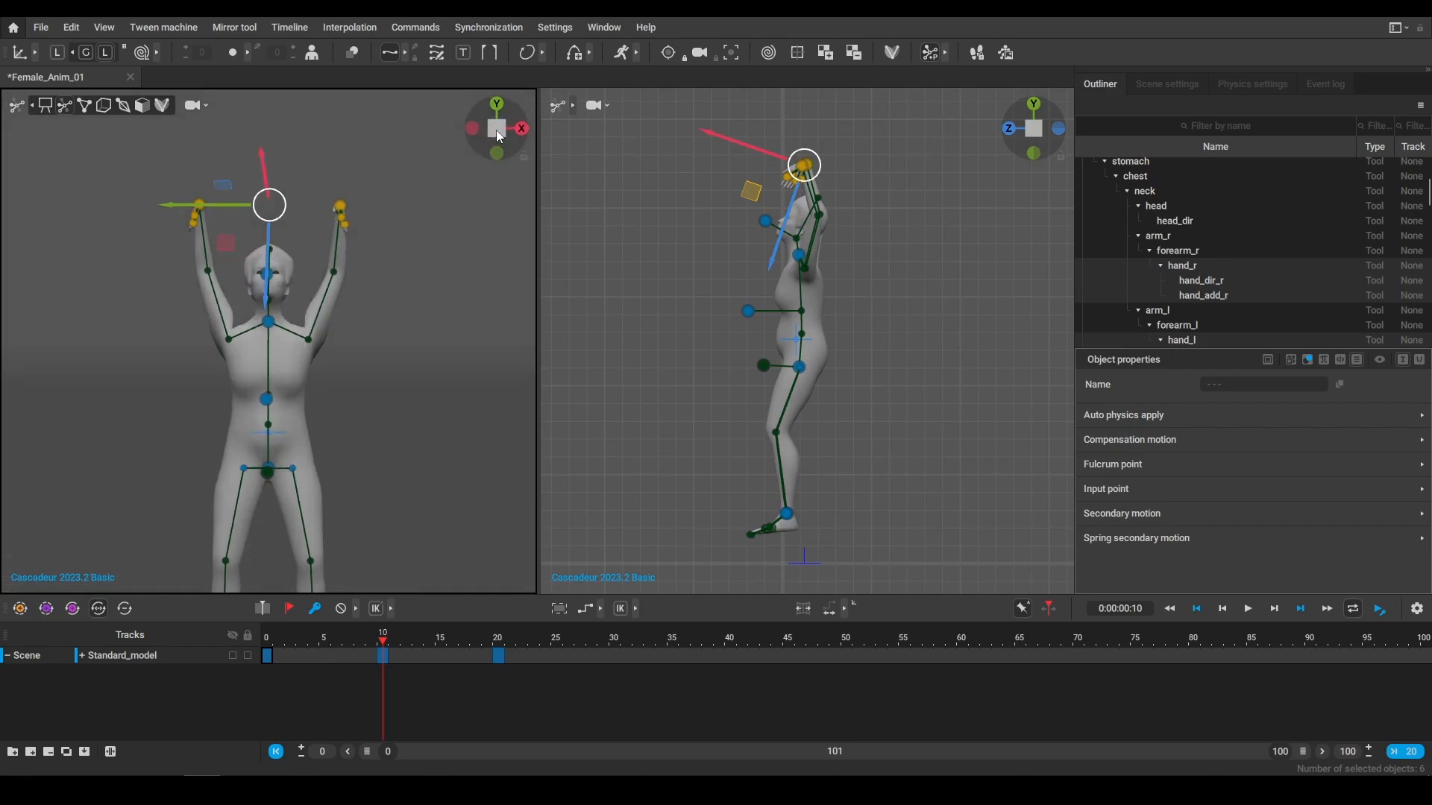
# Rotate the left and right hand controllers so both raised hands point upward
pyautogui.press('e')
pyautogui.moveTo(345, 176); pyautogui.dragTo(325, 133)
pyautogui.click(341, 203)
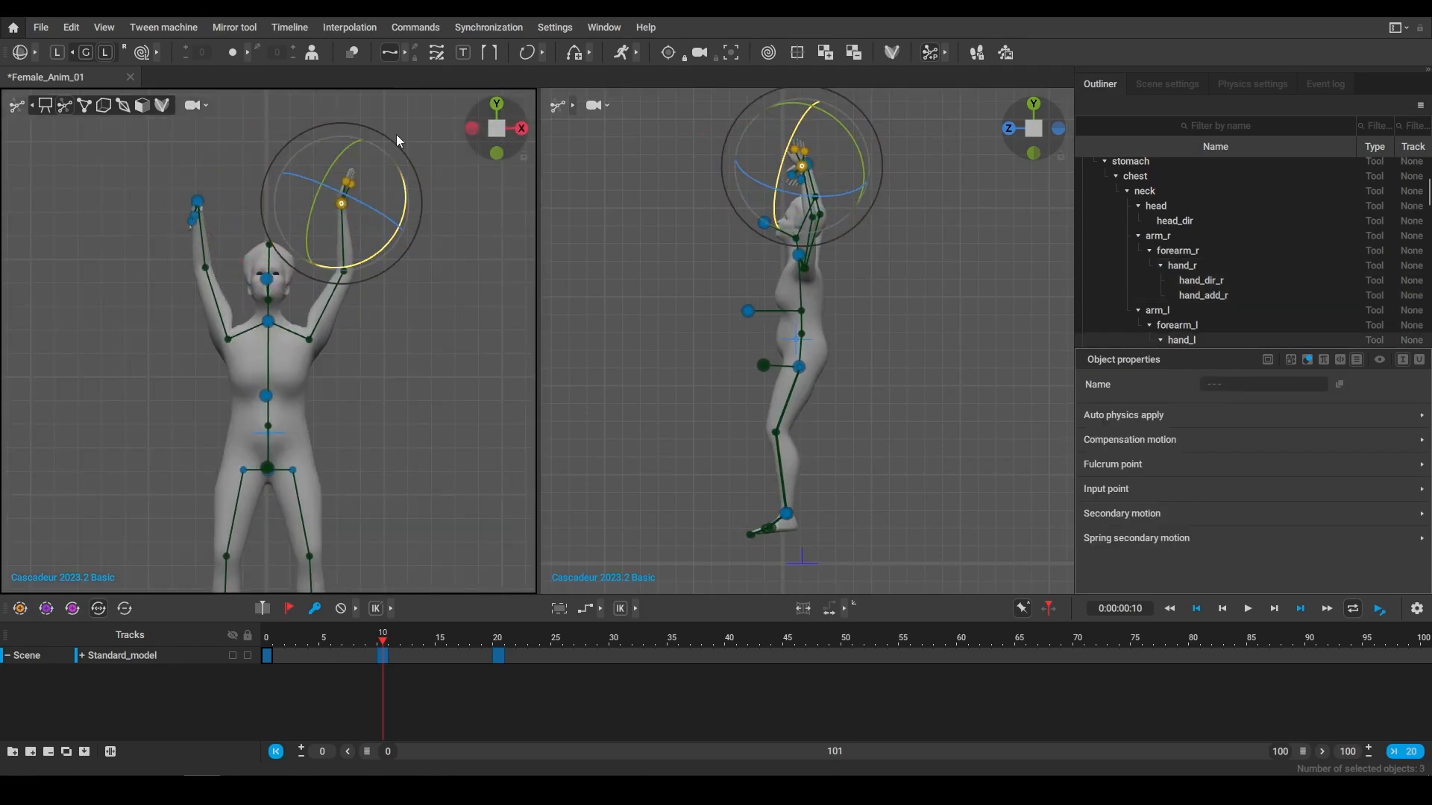
pyautogui.click(198, 203)
pyautogui.moveTo(147, 164); pyautogui.dragTo(262, 152)
# Refine the rotation of each raised hand so the palms turn toward each other
pyautogui.moveTo(280, 237)
pyautogui.keyDown('alt'); pyautogui.mouseDown()
pyautogui.moveTo(370, 257)
pyautogui.moveTo(292, 258)
pyautogui.mouseUp(); pyautogui.keyUp('alt')
pyautogui.click(340, 206)
pyautogui.moveTo(321, 209); pyautogui.dragTo(371, 214)
pyautogui.keyDown('alt'); pyautogui.moveTo(361, 256); pyautogui.dragTo(348, 264); pyautogui.keyUp('alt')
pyautogui.click(197, 205)
pyautogui.moveTo(227, 208)
pyautogui.mouseDown()
pyautogui.moveTo(258, 208)
pyautogui.moveTo(209, 247)
pyautogui.moveTo(250, 211)
pyautogui.mouseUp()
# Shift both raised hands inward until they are close together above the head
pyautogui.press('w')
pyautogui.click(496, 131)
pyautogui.press('e')
pyautogui.moveTo(319, 240); pyautogui.dragTo(360, 248)
pyautogui.click(341, 203)
pyautogui.press('w')
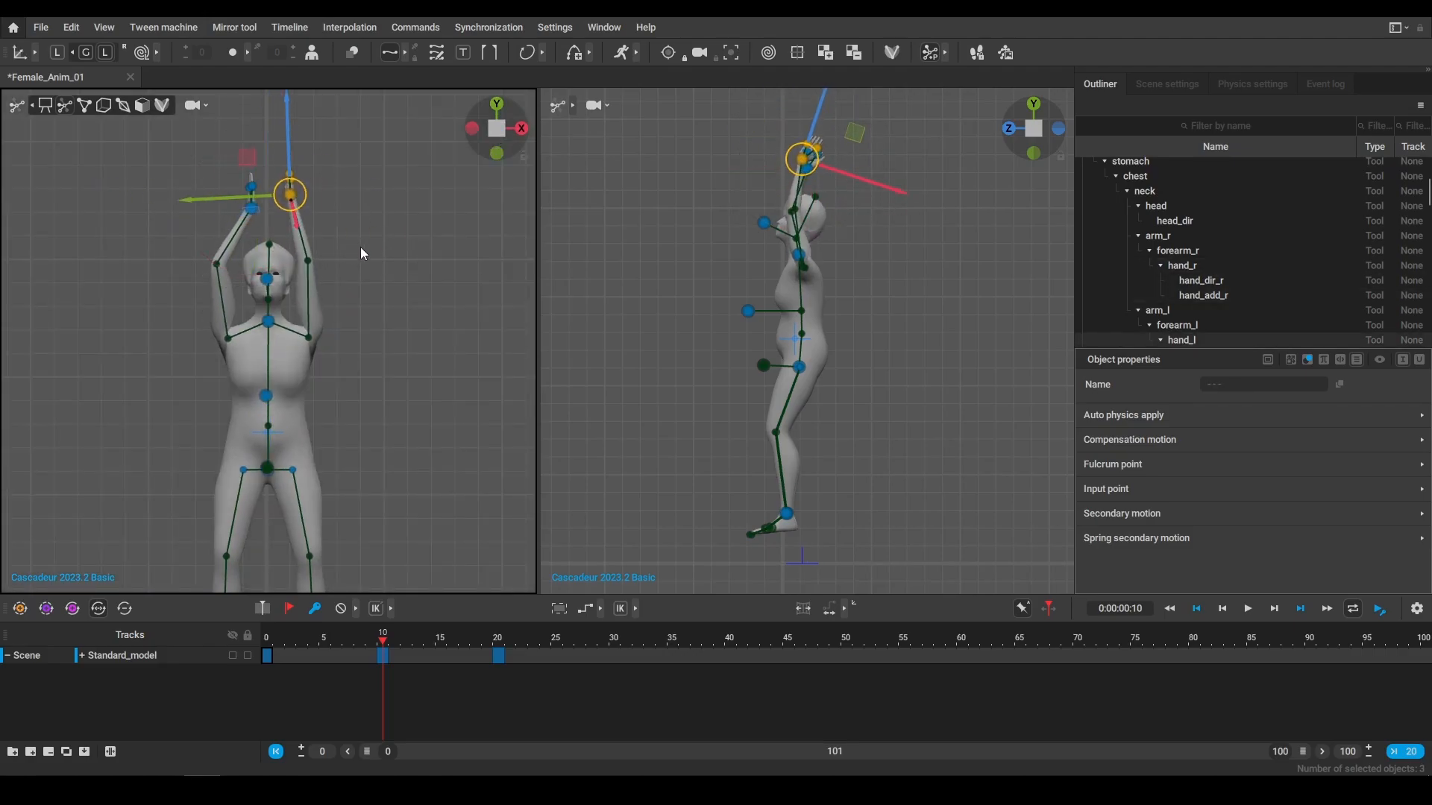
# Activate both shoulder controllers and adjust the raised arms so the hands meet above the head
pyautogui.click(305, 332)
pyautogui.hotkey('ctrl', 'z')
pyautogui.hotkey('ctrl', 'z')
pyautogui.doubleClick(309, 337)
pyautogui.press('e')
pyautogui.moveTo(378, 295); pyautogui.dragTo(301, 303)
pyautogui.doubleClick(227, 338)
pyautogui.click(356, 309)
# Rotate the pelvis and neck together to lean the torso back slightly, and lower the head direction controller
pyautogui.click(764, 366)
pyautogui.press('w')
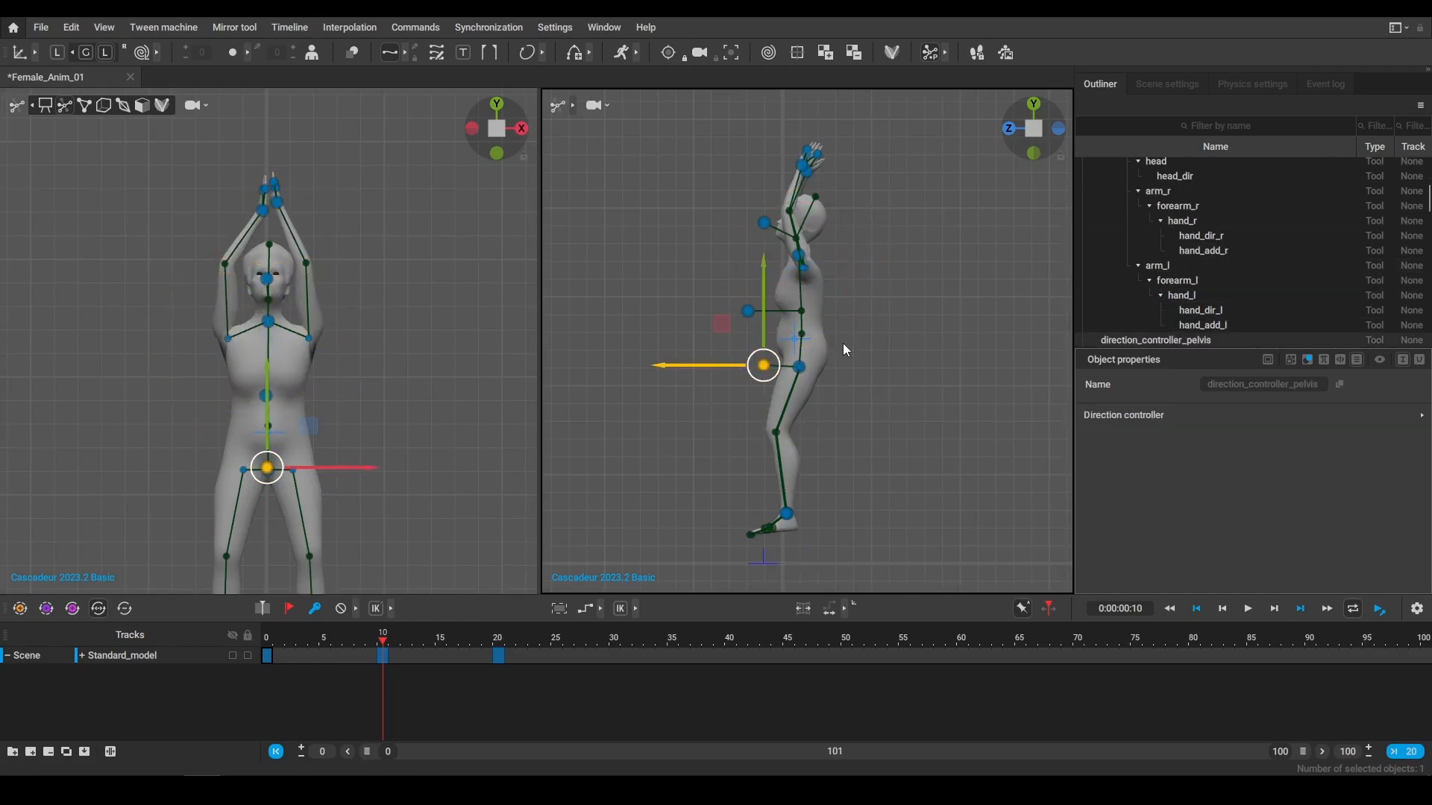
pyautogui.click(844, 348)
pyautogui.click(798, 256)
pyautogui.keyDown('shift'); pyautogui.click(798, 367); pyautogui.keyUp('shift')
pyautogui.press('e')
pyautogui.moveTo(866, 324); pyautogui.dragTo(870, 332)
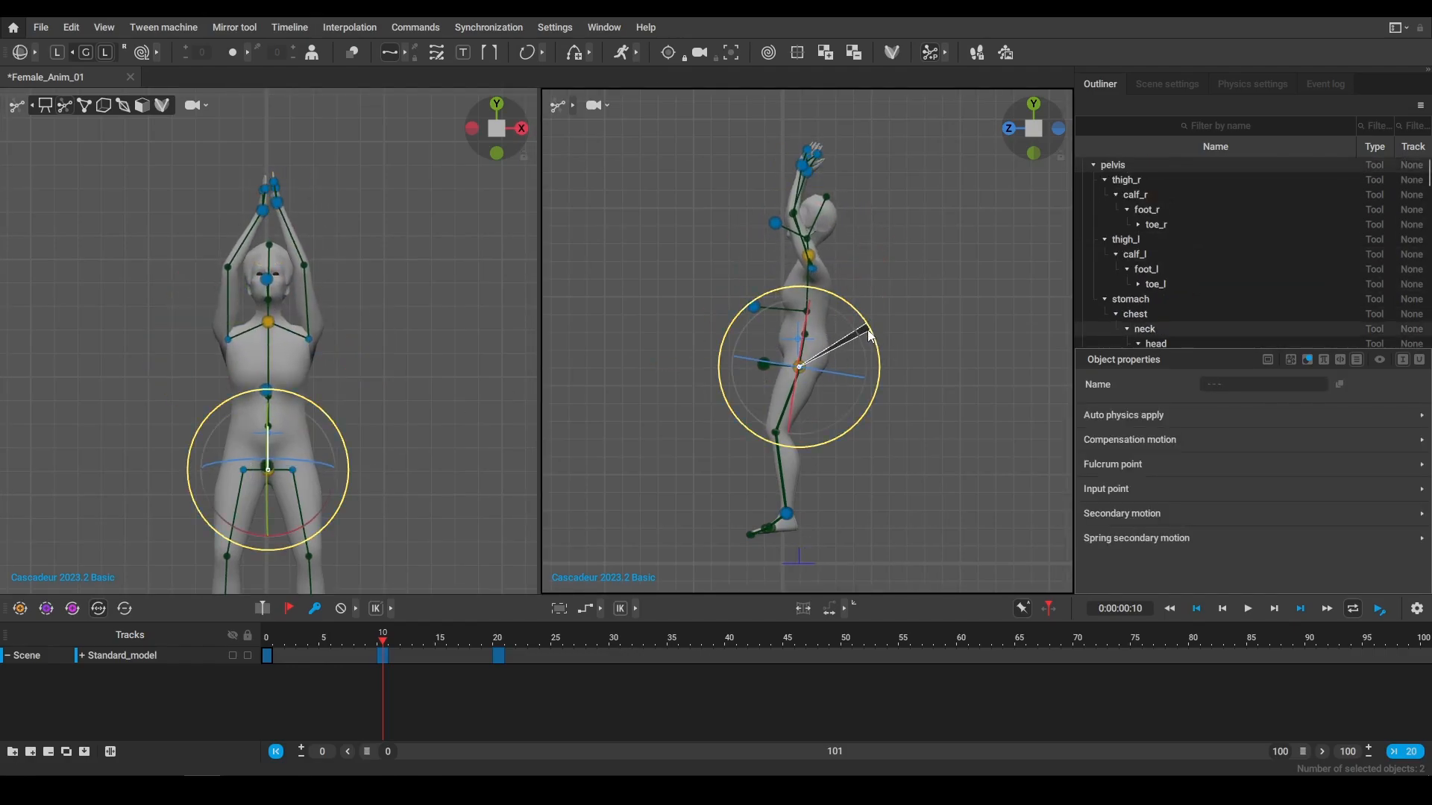
pyautogui.click(773, 223)
pyautogui.press('w')
pyautogui.moveTo(732, 205); pyautogui.dragTo(726, 222)
# Raise the head direction controller slightly at frame 20 to lift the crouching figure's gaze
pyautogui.moveTo(468, 659); pyautogui.dragTo(498, 658)
pyautogui.keyDown('alt'); pyautogui.moveTo(395, 358); pyautogui.dragTo(414, 362); pyautogui.keyUp('alt')
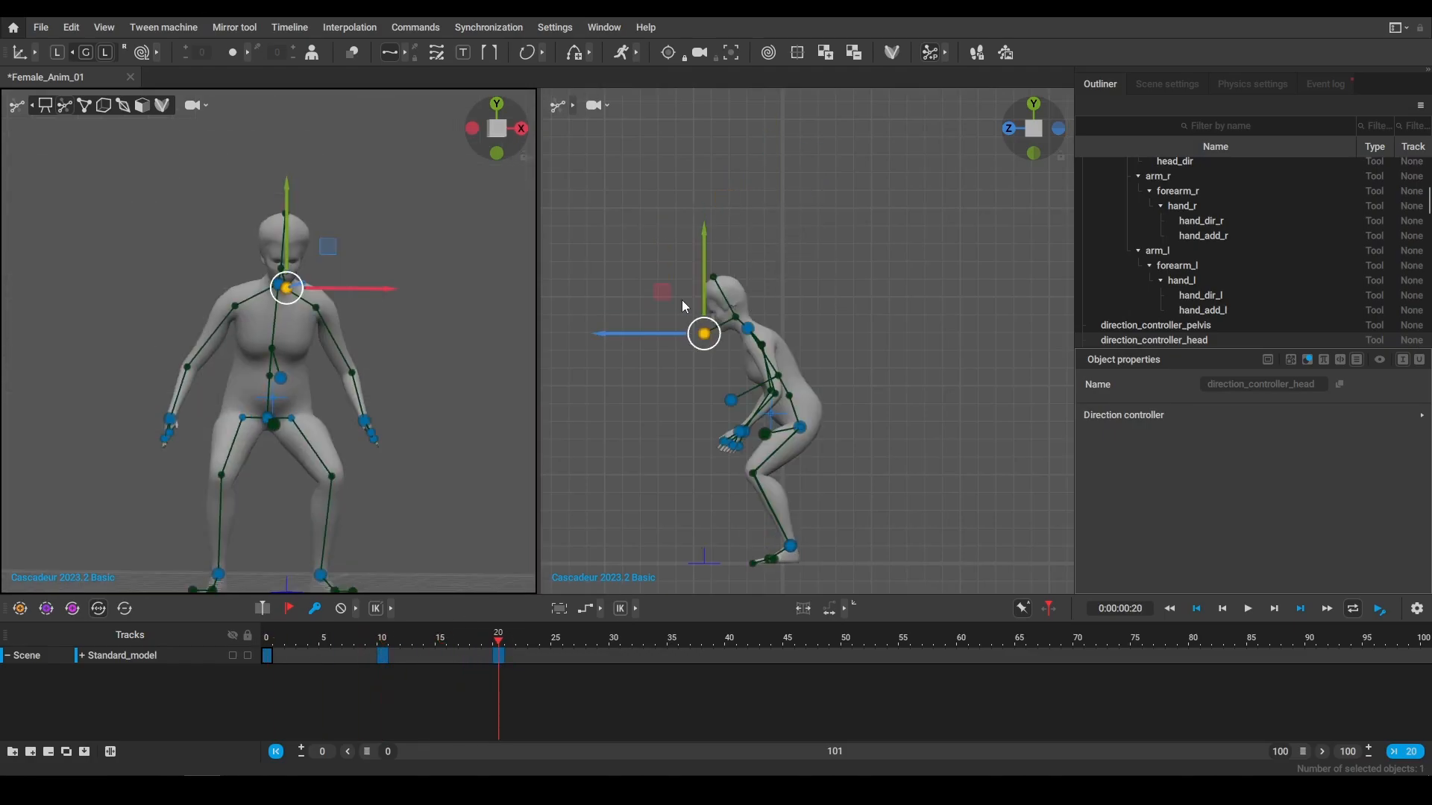
pyautogui.moveTo(666, 296); pyautogui.dragTo(661, 277)
# Return to frame 10, select all the controllers, and shift the whole figure slightly forward
pyautogui.moveTo(498, 656); pyautogui.dragTo(384, 642)
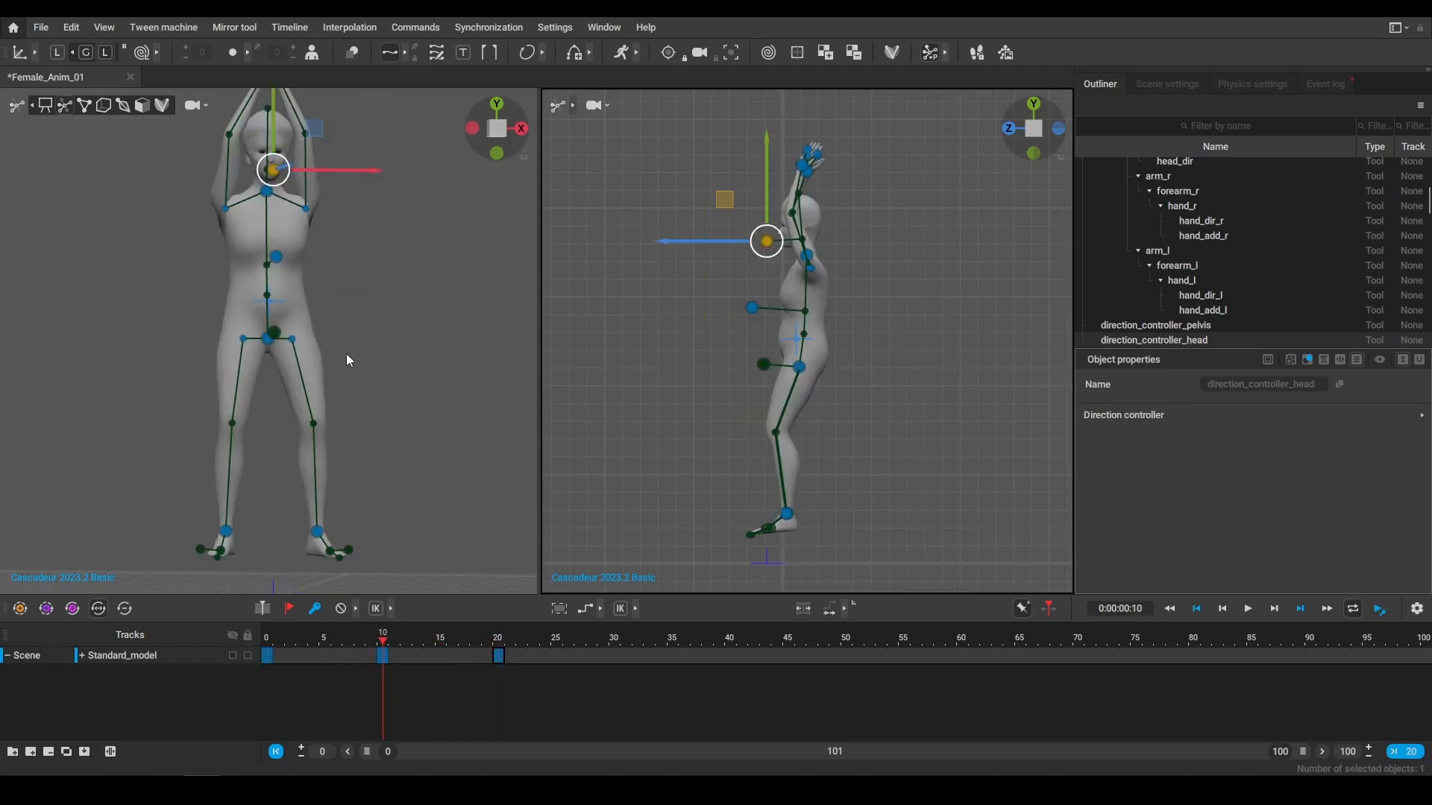
pyautogui.click(267, 192)
pyautogui.keyDown('shift'); pyautogui.click(267, 339); pyautogui.keyUp('shift')
pyautogui.moveTo(747, 360); pyautogui.dragTo(752, 326)
pyautogui.hotkey('ctrl', 'a')
pyautogui.moveTo(328, 641); pyautogui.dragTo(385, 631)
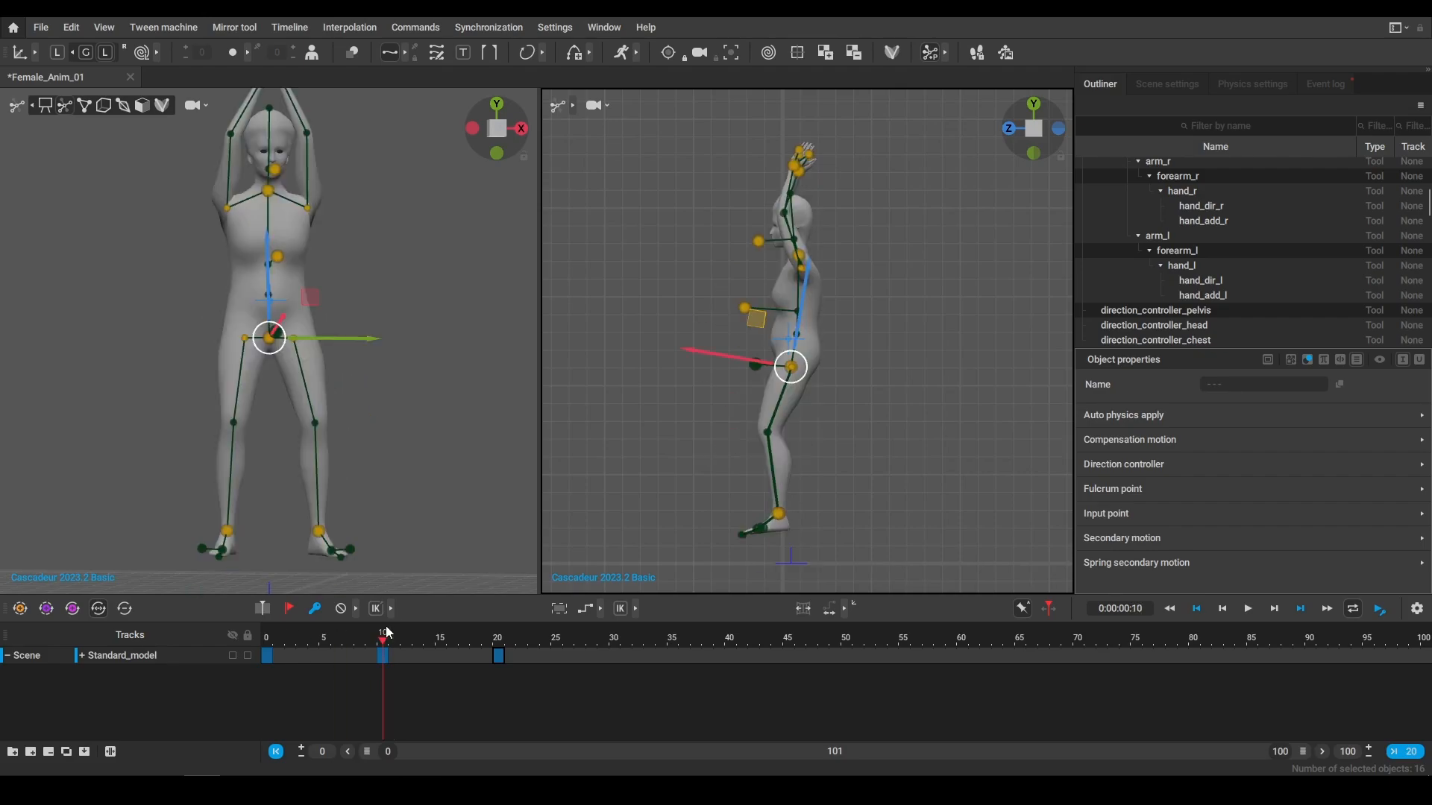
pyautogui.moveTo(709, 353); pyautogui.dragTo(705, 352)
# Move the left hand controller outward at frame 20, working from the front view
pyautogui.moveTo(310, 650); pyautogui.dragTo(498, 641)
pyautogui.click(349, 422)
pyautogui.keyDown('alt'); pyautogui.moveTo(449, 406); pyautogui.dragTo(460, 411); pyautogui.keyUp('alt')
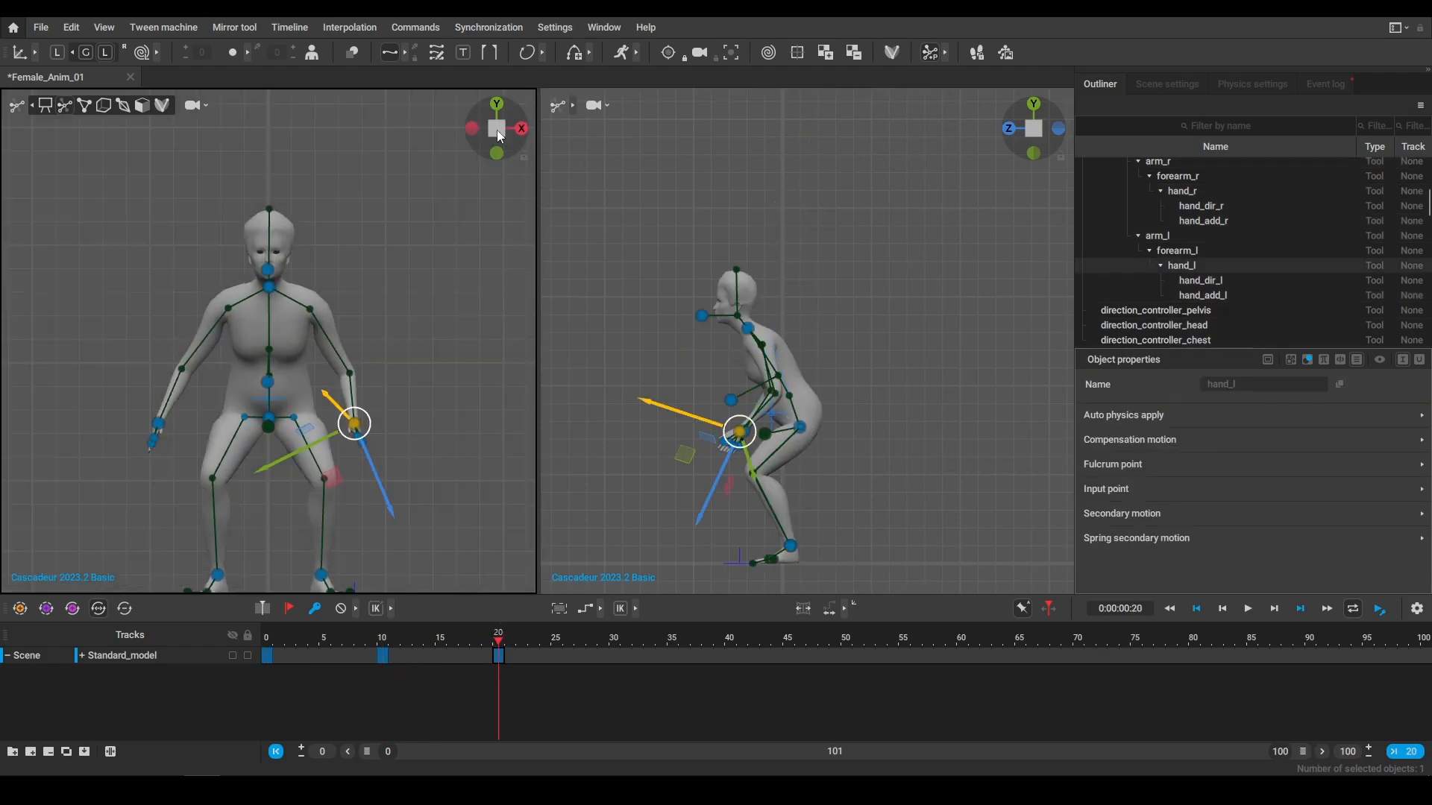
pyautogui.moveTo(349, 422); pyautogui.dragTo(386, 428)
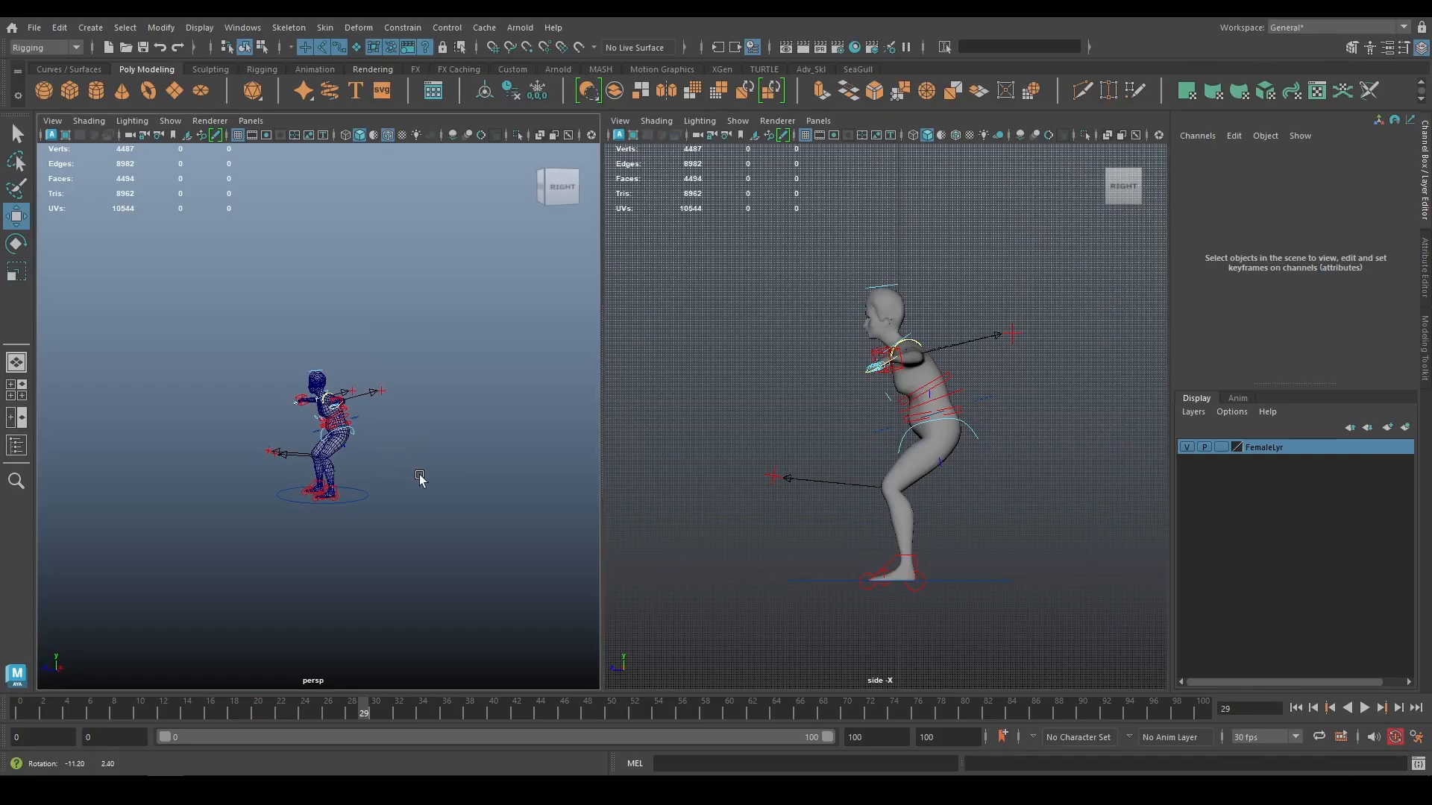
# In Maya, select all the rig controls and set the tangents of the keys from frame 0 to 20 to Clamped
pyautogui.keyDown('alt'); pyautogui.moveTo(419, 476); pyautogui.dragTo(522, 496); pyautogui.keyUp('alt')
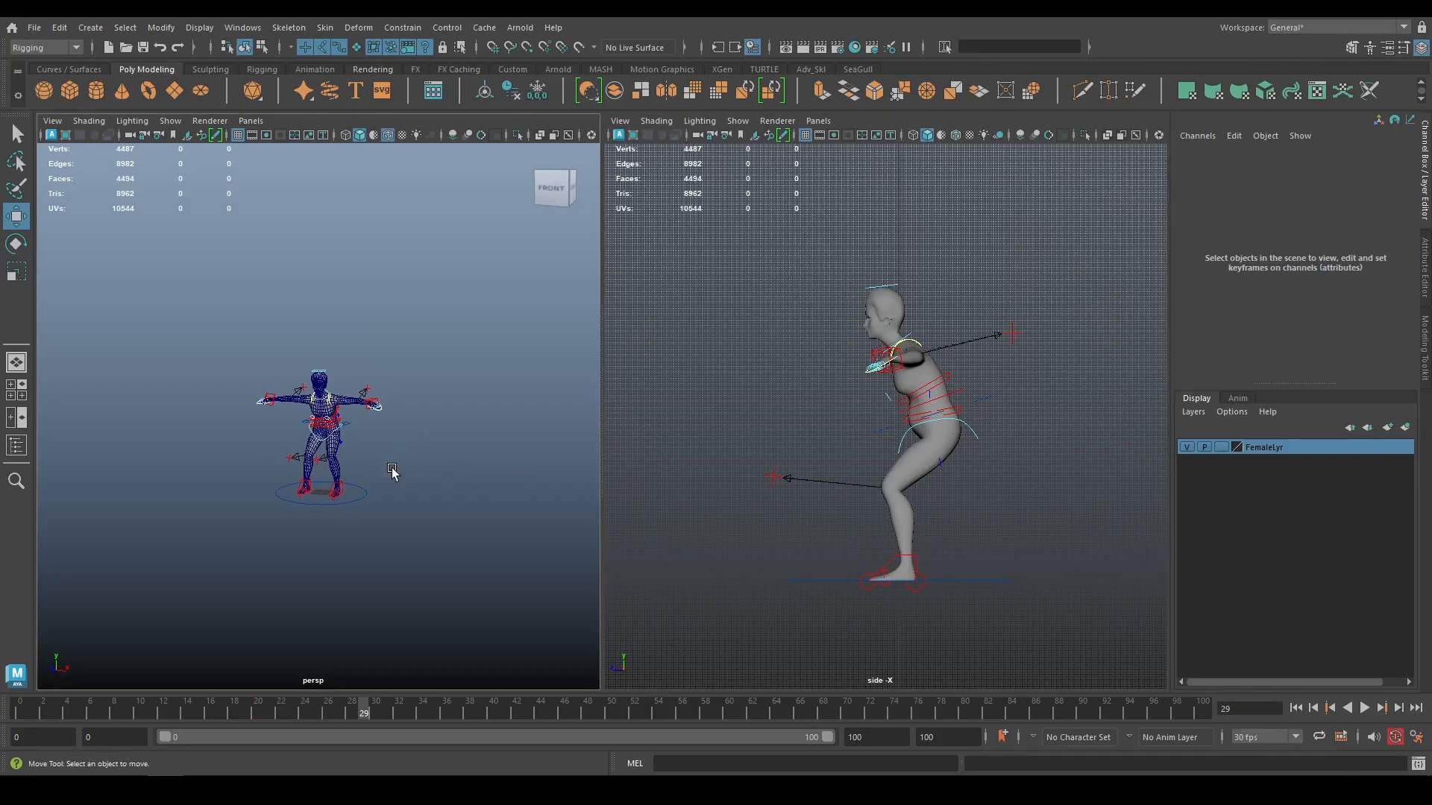
pyautogui.keyDown('alt'); pyautogui.moveTo(392, 471); pyautogui.dragTo(520, 560, button='right'); pyautogui.keyUp('alt')
pyautogui.moveTo(155, 267); pyautogui.dragTo(541, 669)
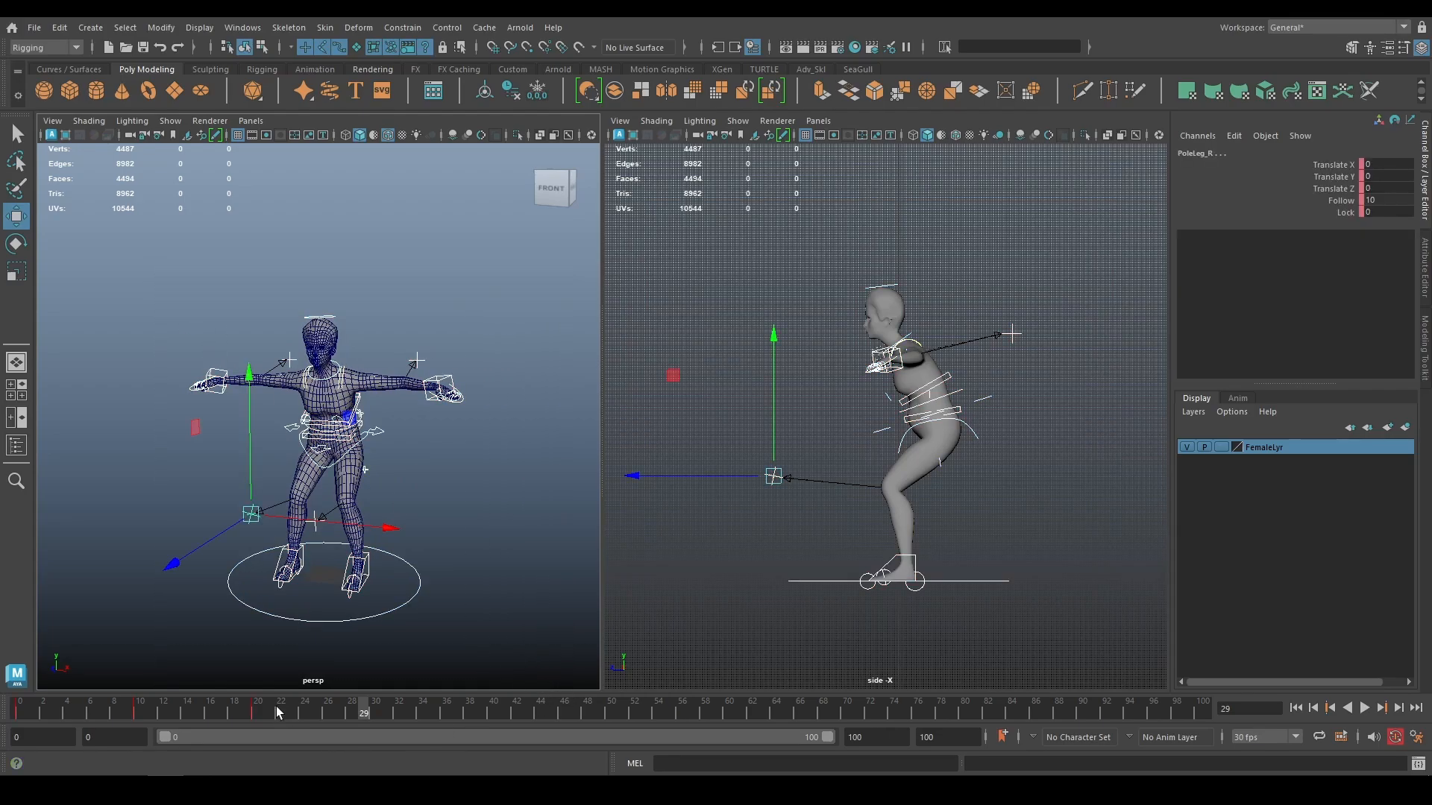
pyautogui.keyDown('shift'); pyautogui.moveTo(260, 708); pyautogui.dragTo(18, 712); pyautogui.keyUp('shift')
pyautogui.rightClick(110, 714)
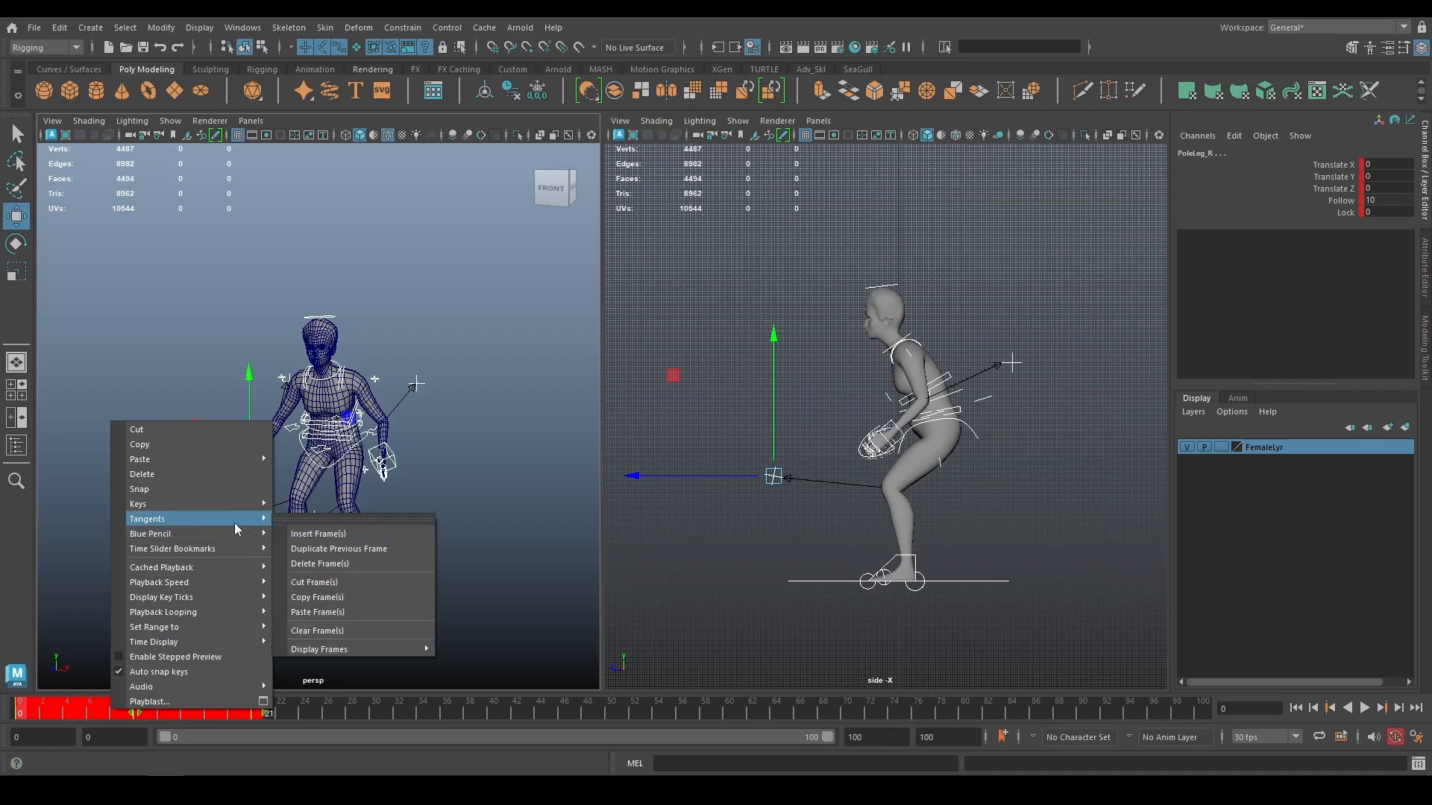
pyautogui.moveTo(257, 521)
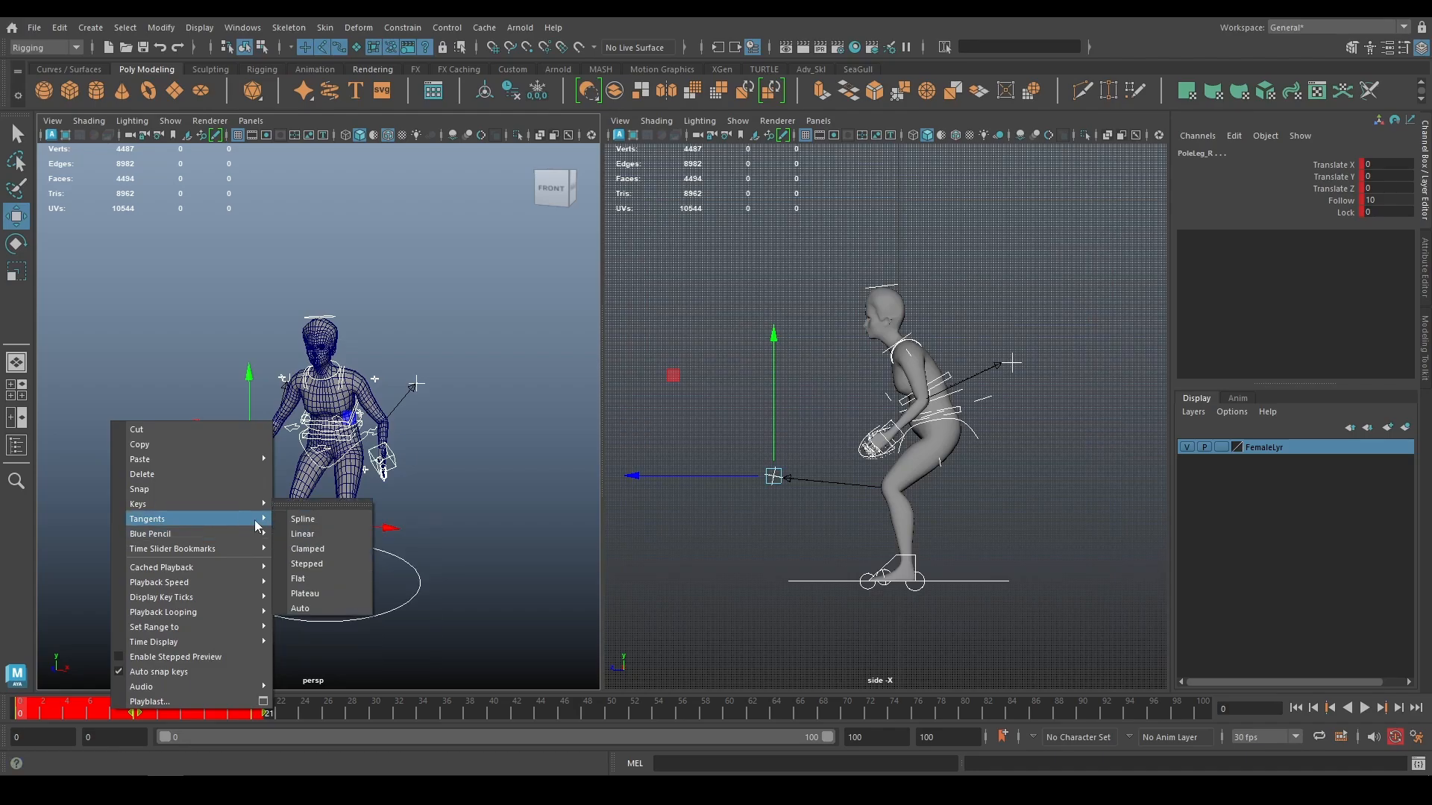
pyautogui.click(298, 550)
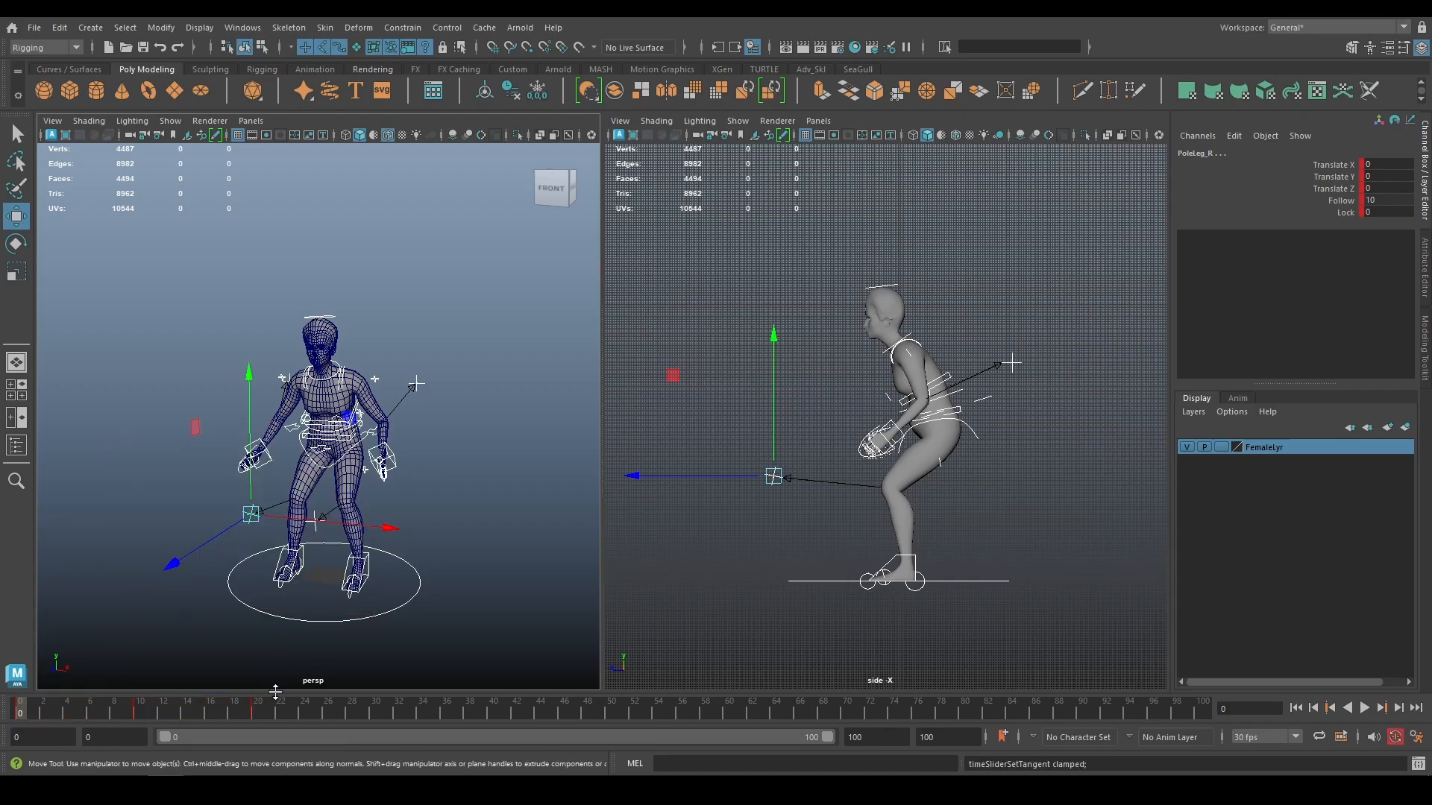
# Scrub and play the animation to check the motion between the key poses
pyautogui.moveTo(30, 711); pyautogui.dragTo(266, 722)
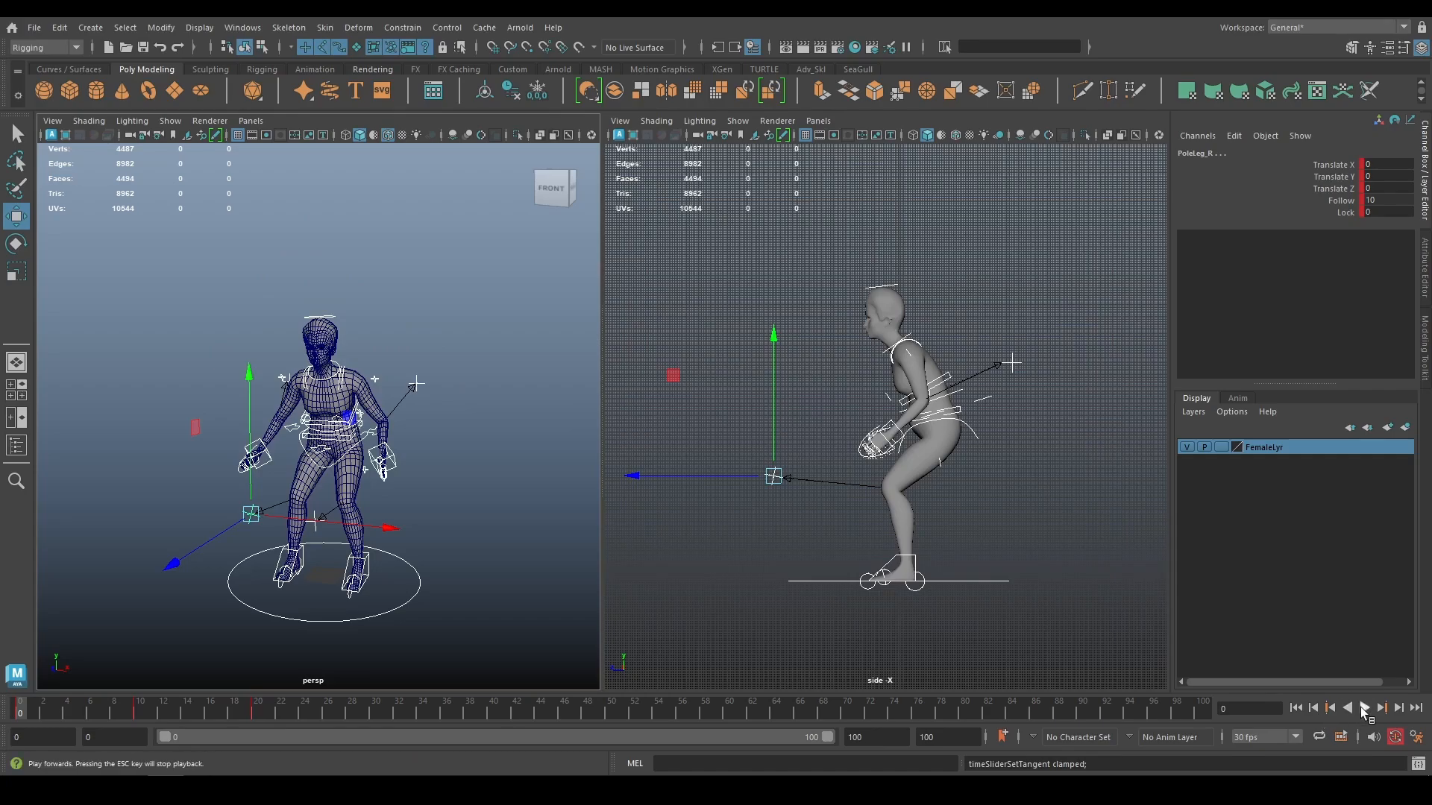
pyautogui.click(1365, 710)
pyautogui.click(1363, 708)
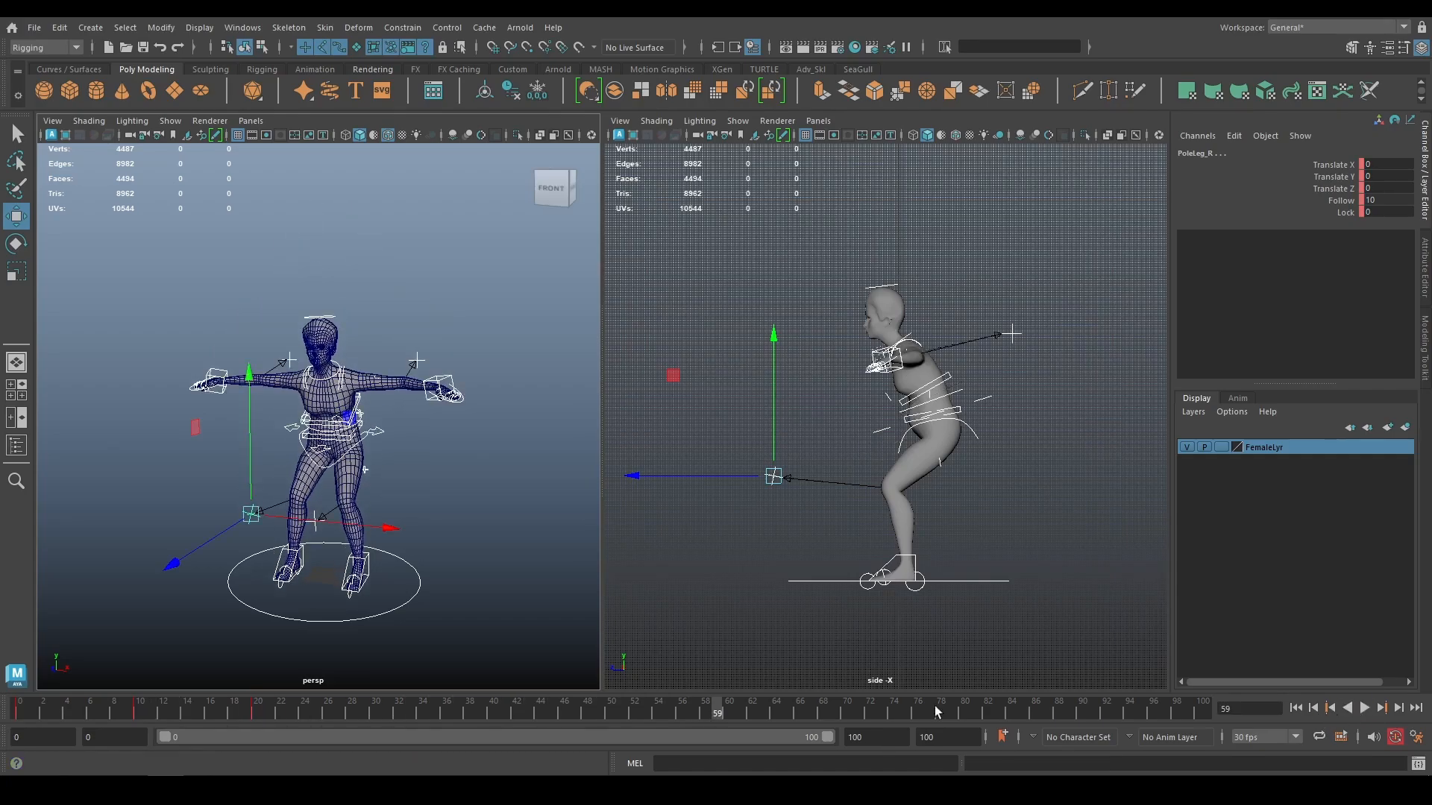
pyautogui.moveTo(31, 714); pyautogui.dragTo(153, 727)
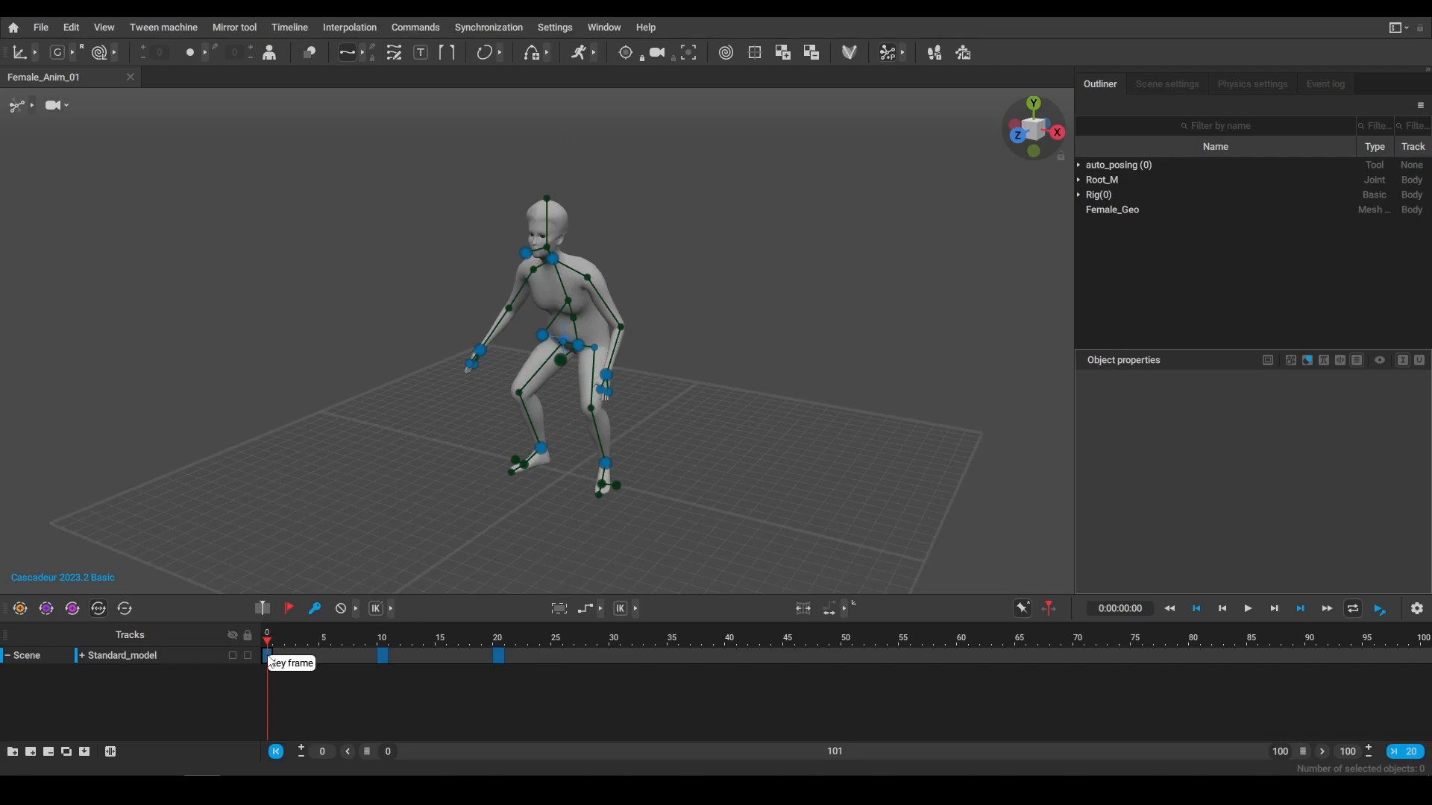
# In Cascadeur, apply Bezier clamped interpolation to the interval from frame 0 to 20
pyautogui.moveTo(270, 662); pyautogui.dragTo(501, 672)
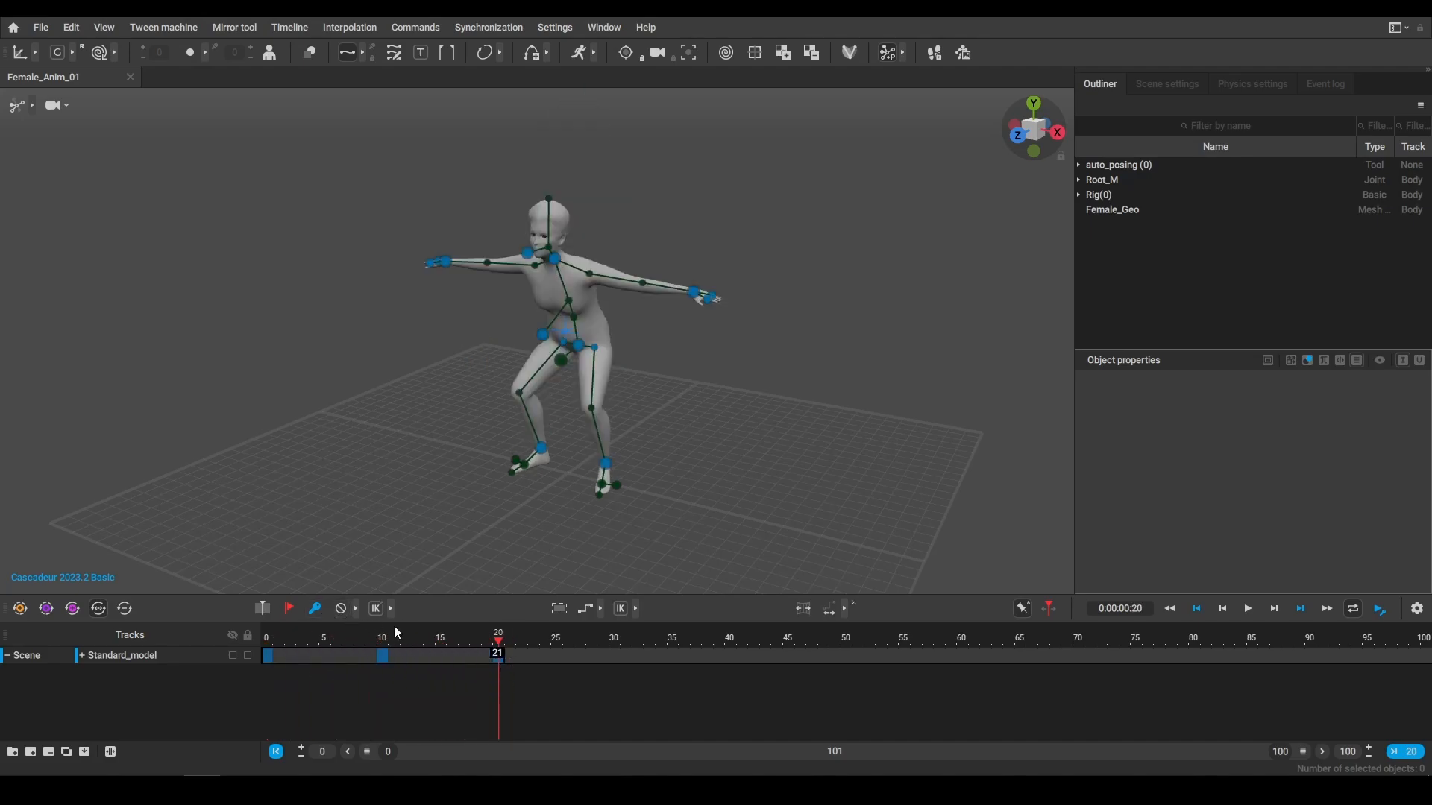
pyautogui.click(599, 612)
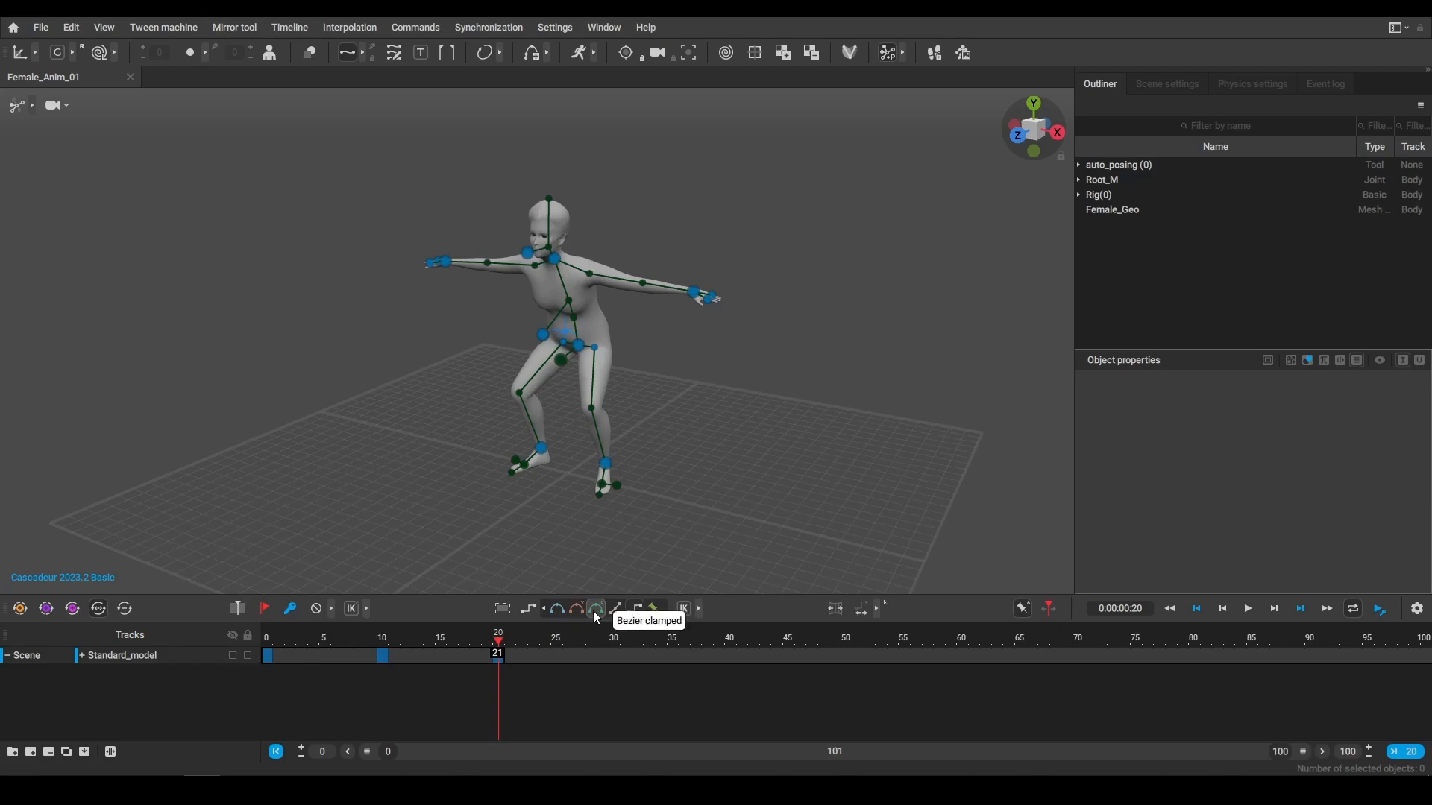
pyautogui.click(595, 611)
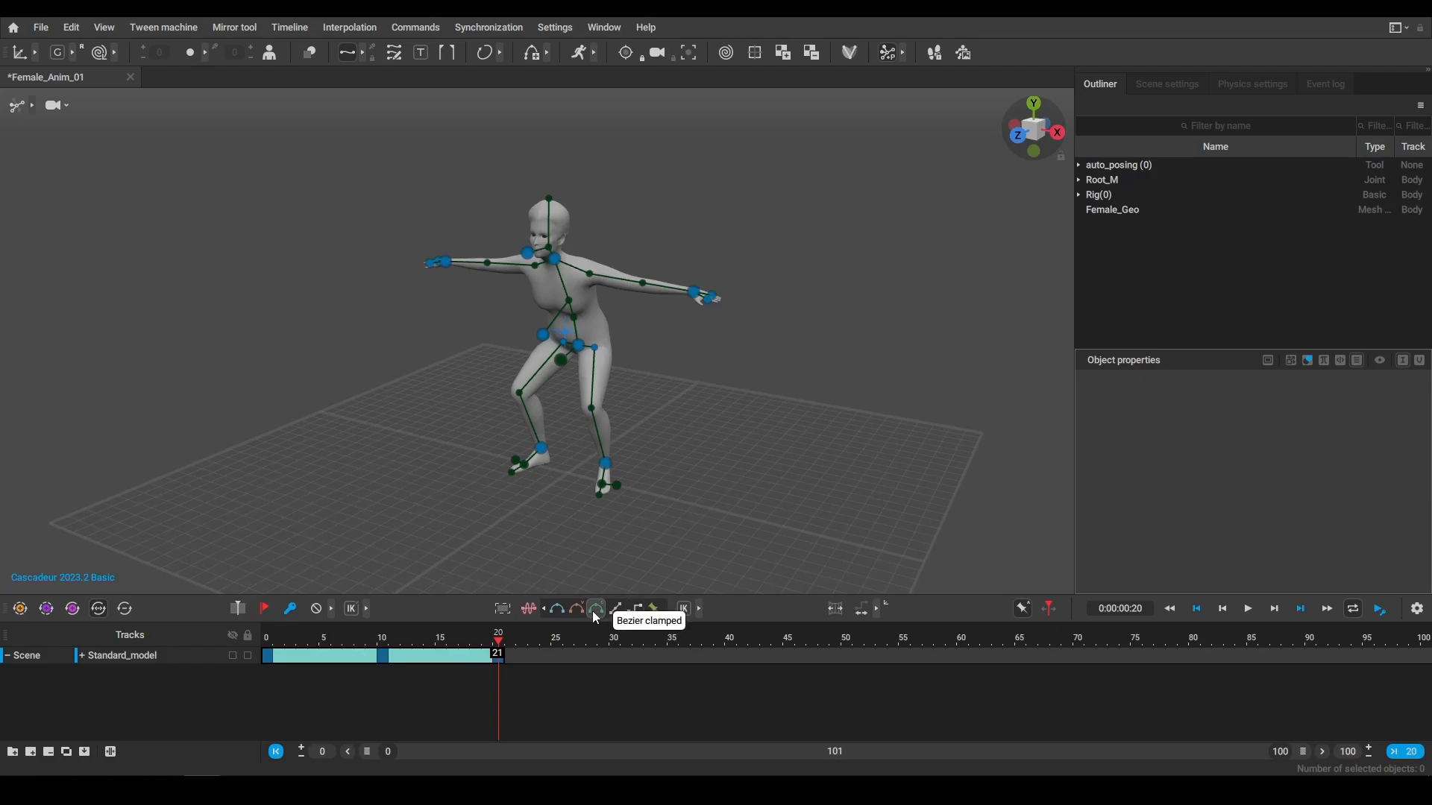
pyautogui.moveTo(492, 646); pyautogui.dragTo(497, 638)
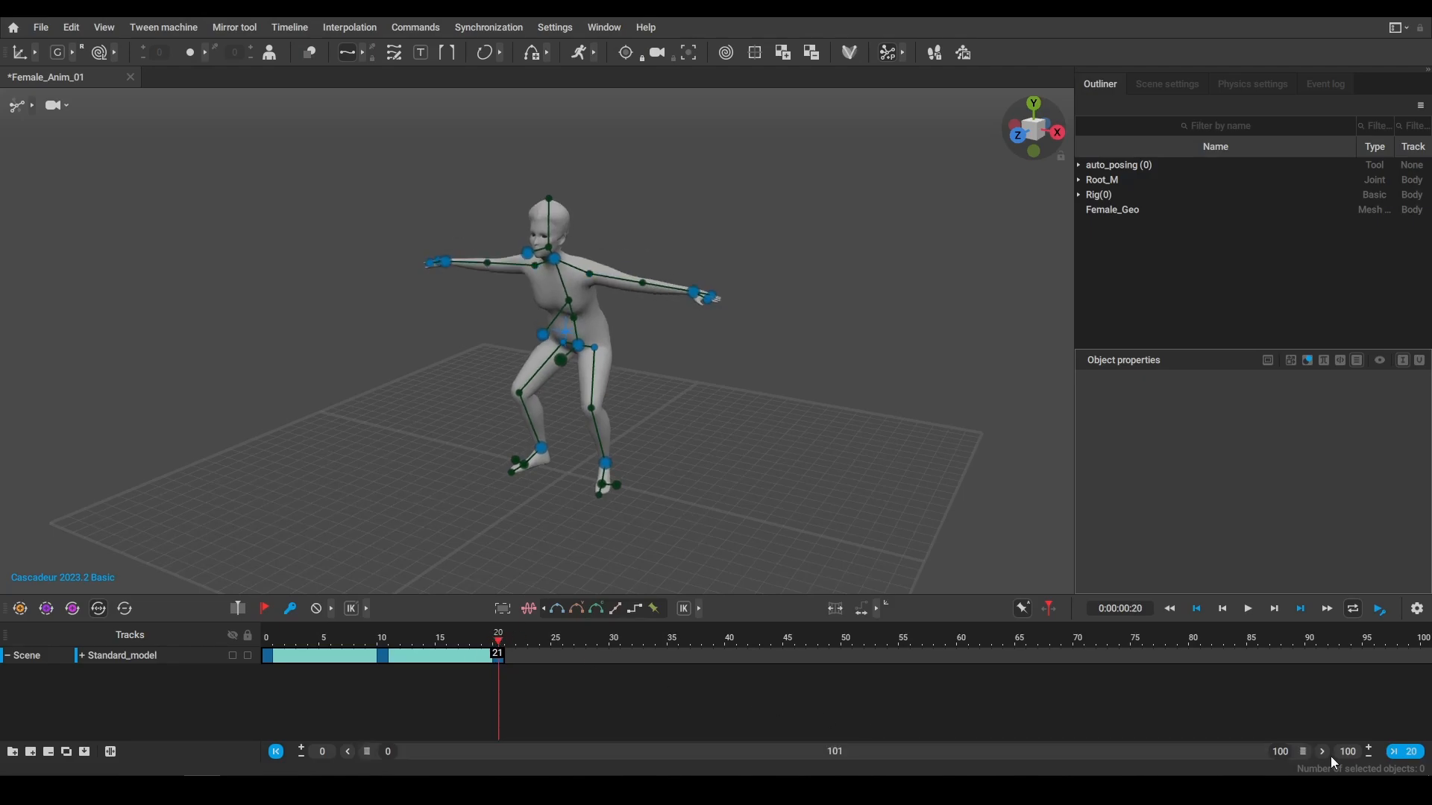
# Limit the visible timeline range to frames 0–20 and play the animation from the start
pyautogui.click(1406, 754)
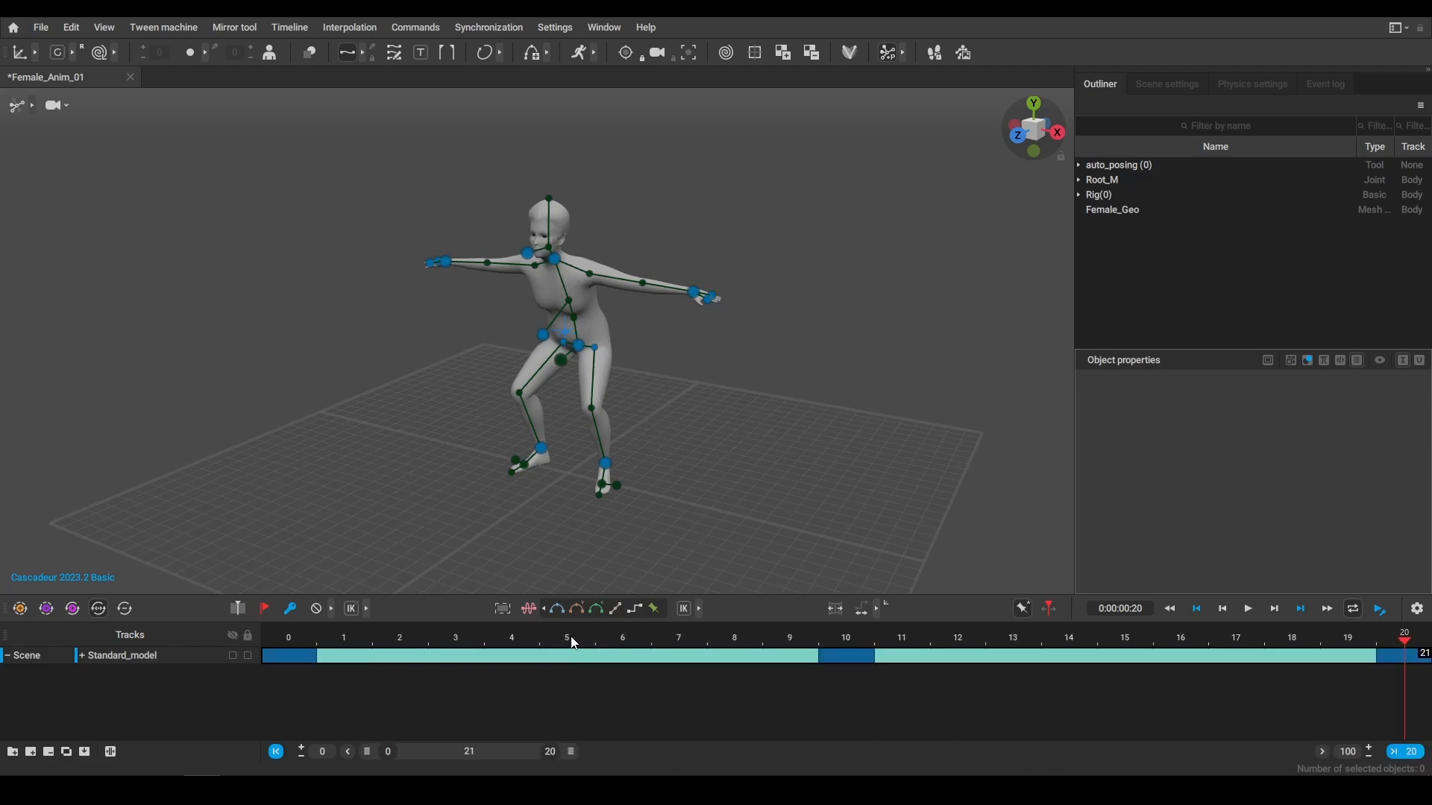
pyautogui.moveTo(573, 643); pyautogui.dragTo(237, 625)
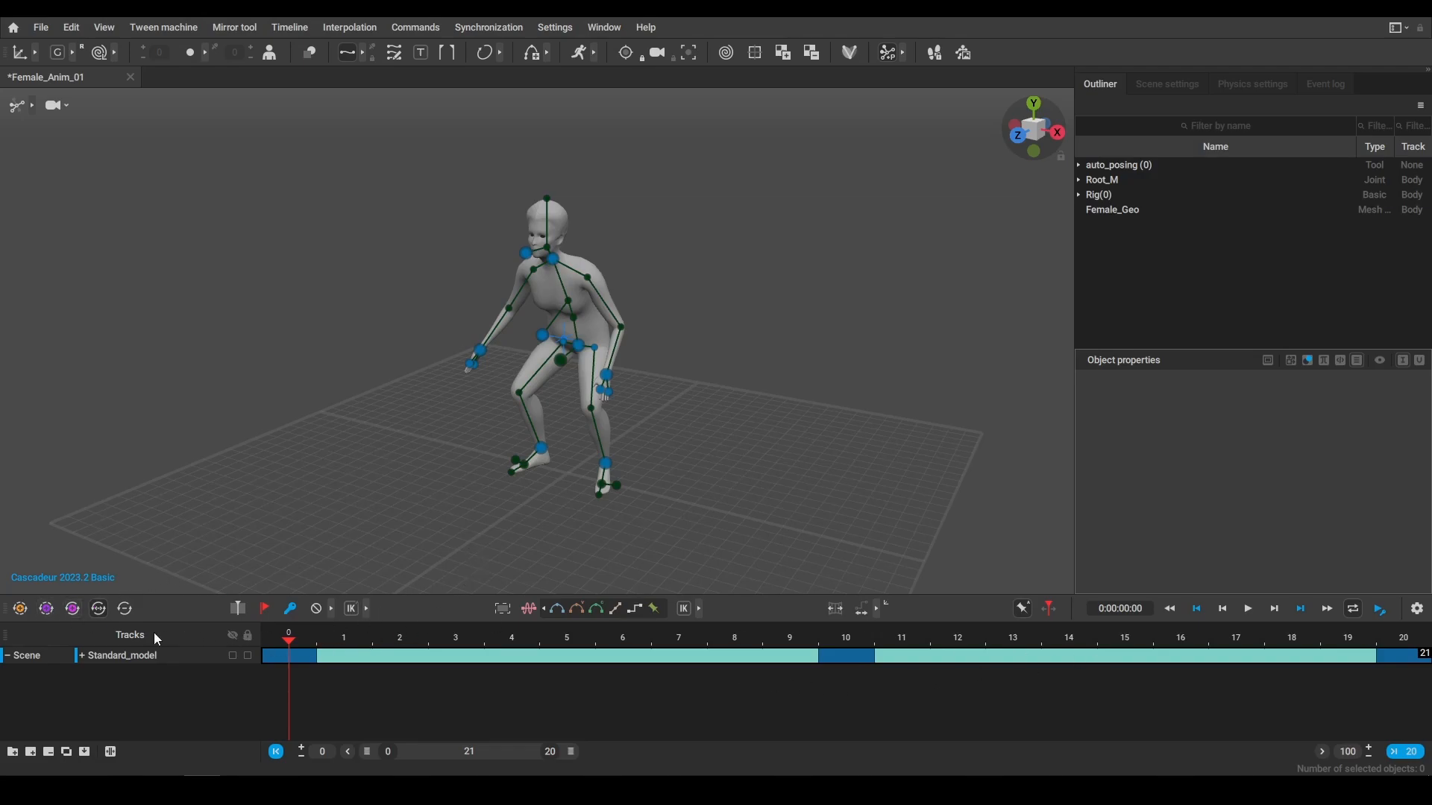
pyautogui.click(1250, 609)
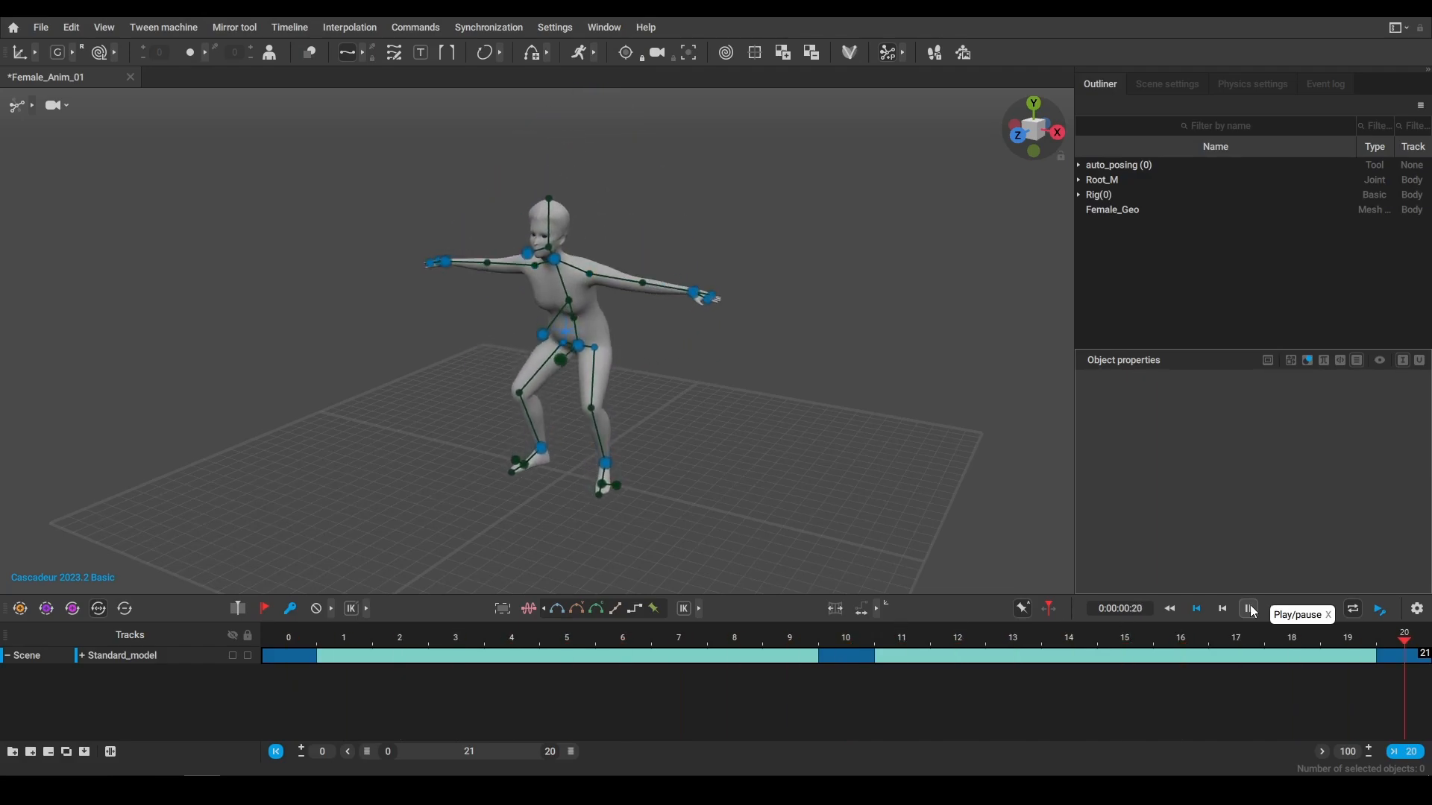
pyautogui.click(1249, 608)
pyautogui.scroll(-3, 721, 407)
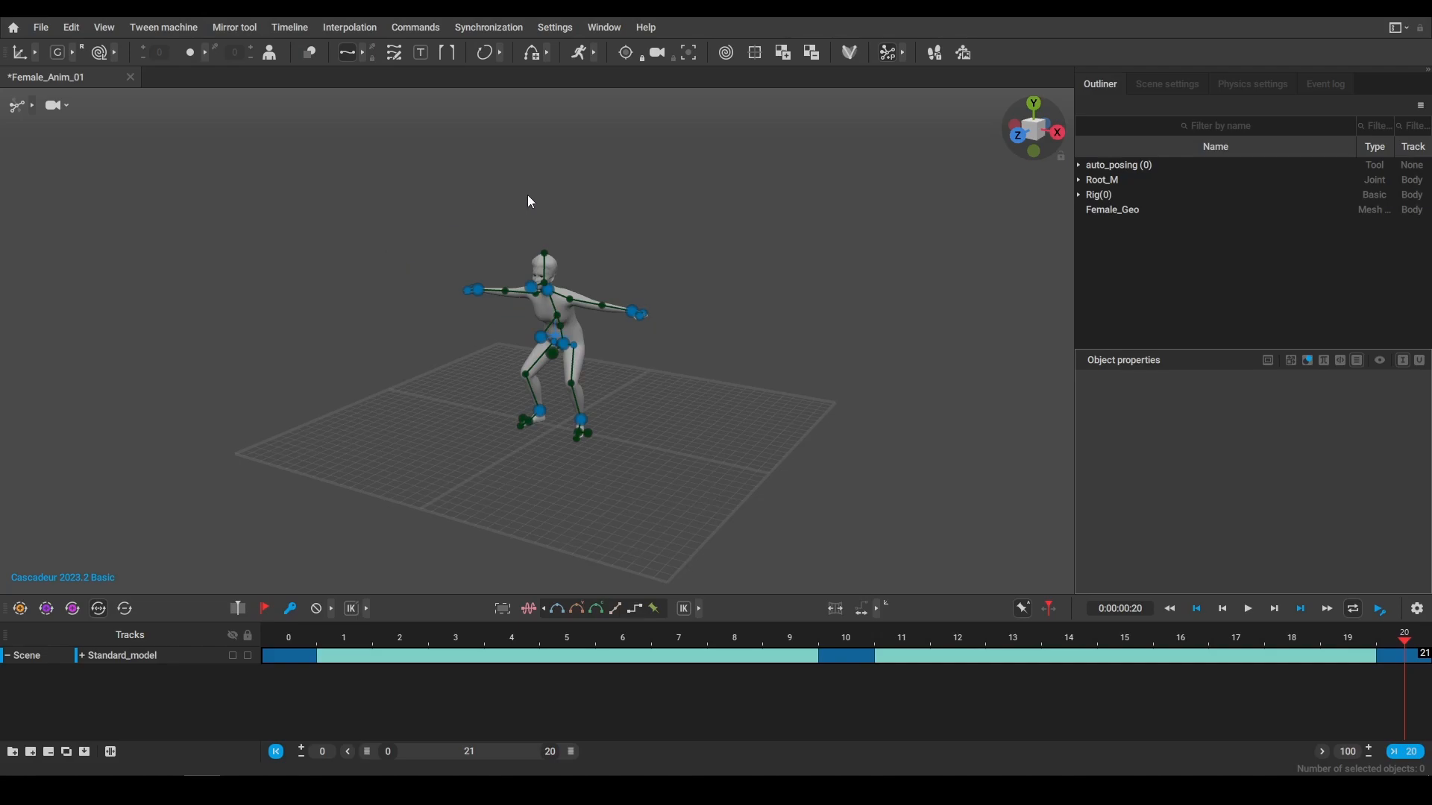
# Turn on Auto Physics, play the animation beside the physics-corrected figure, and stop at frame 10
pyautogui.click(580, 53)
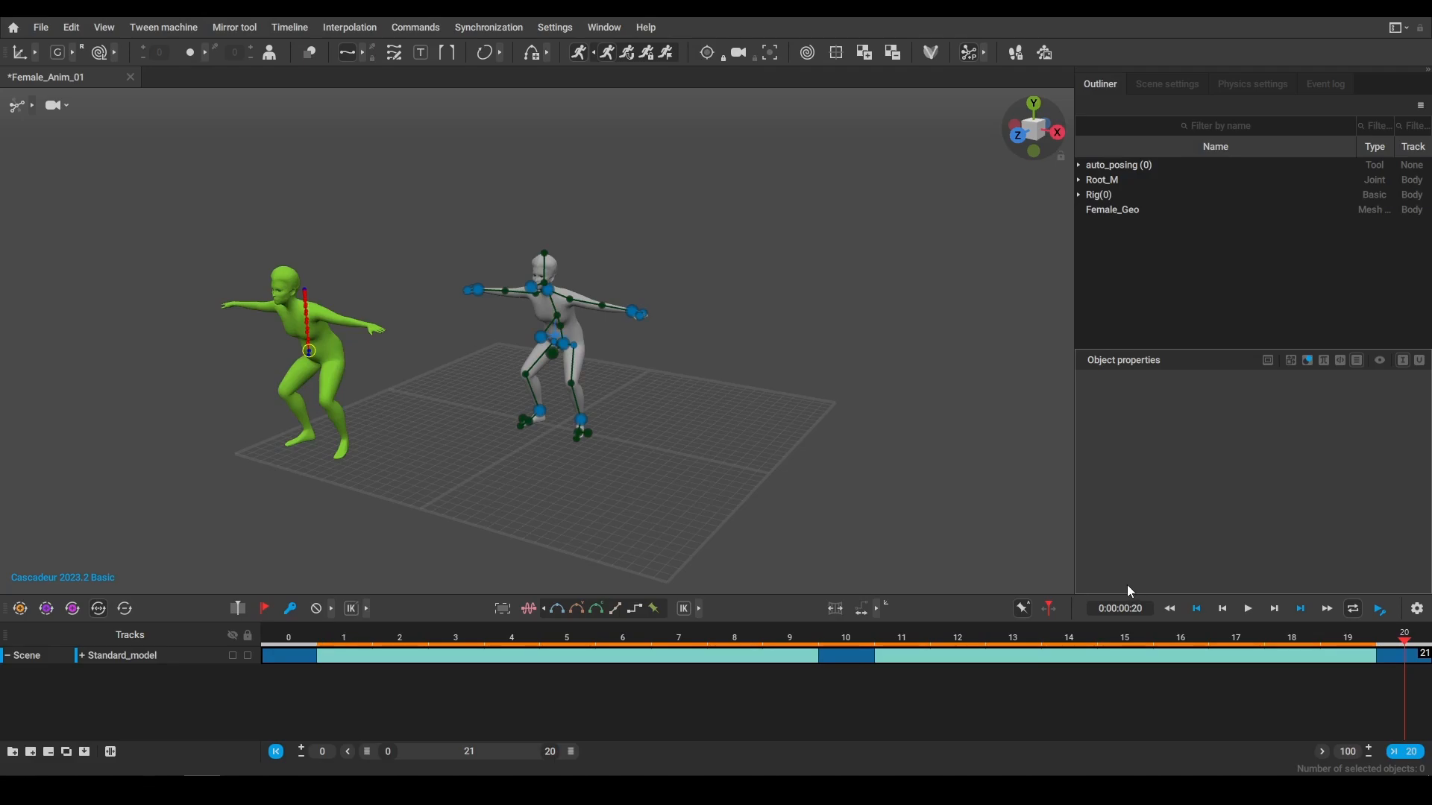
pyautogui.click(1248, 609)
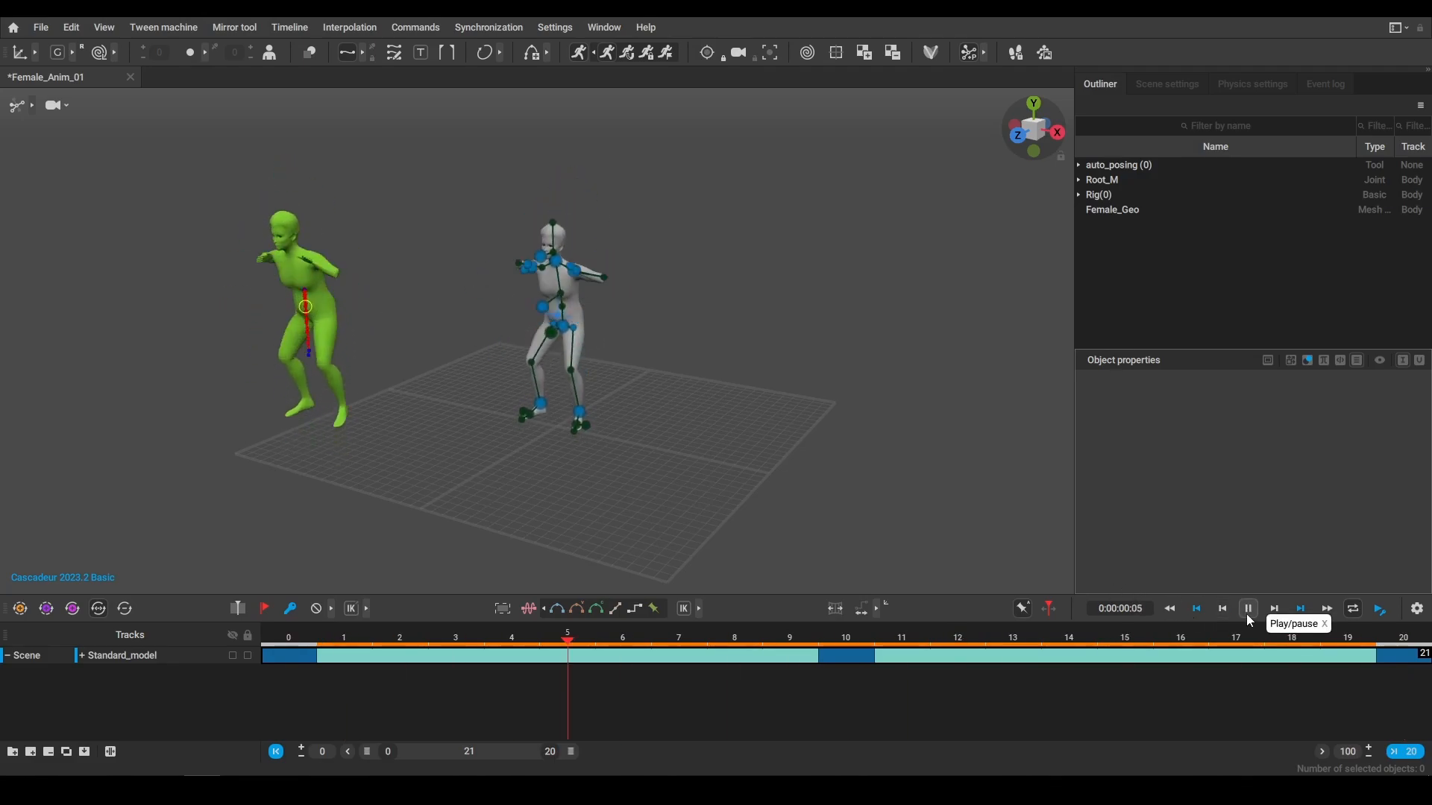
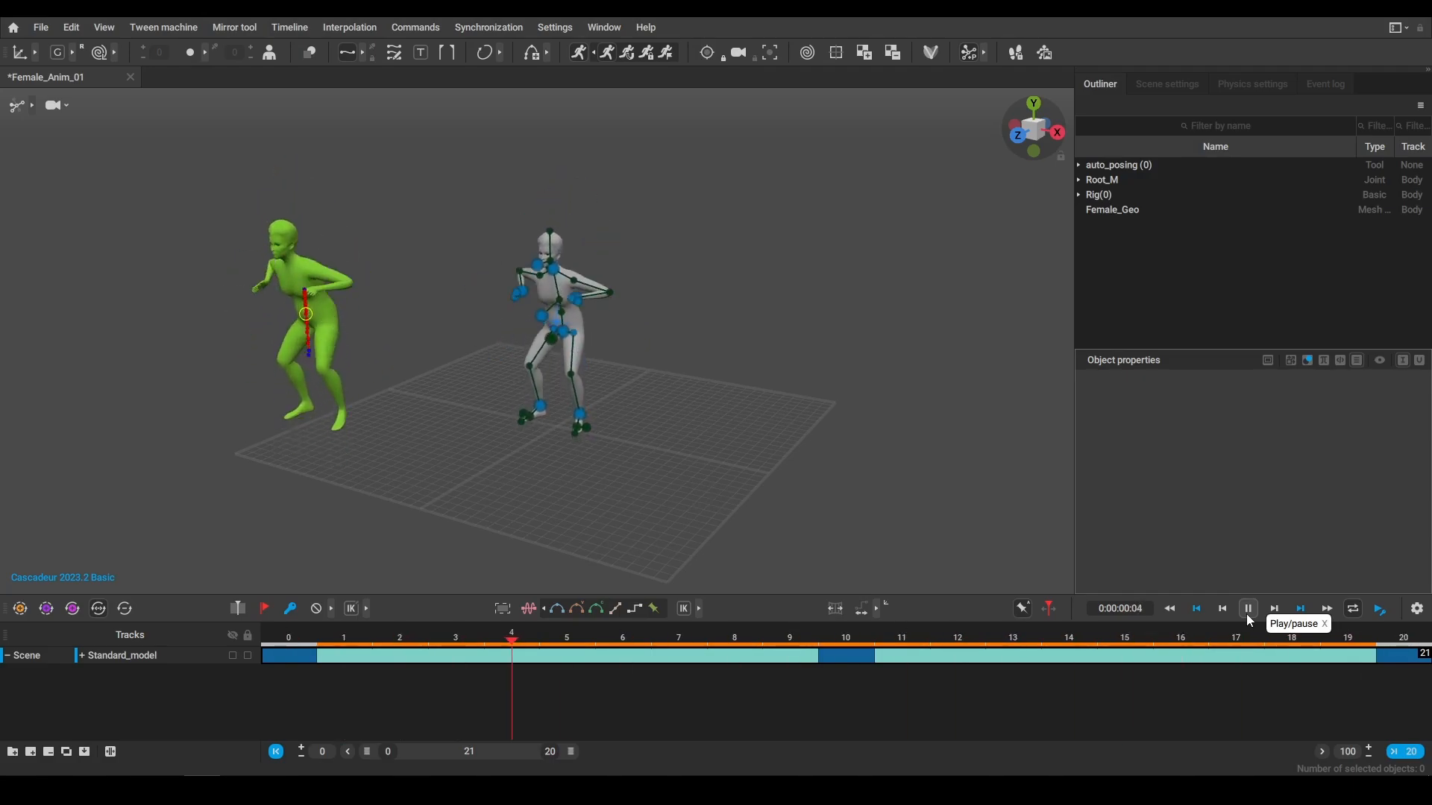
pyautogui.click(1248, 610)
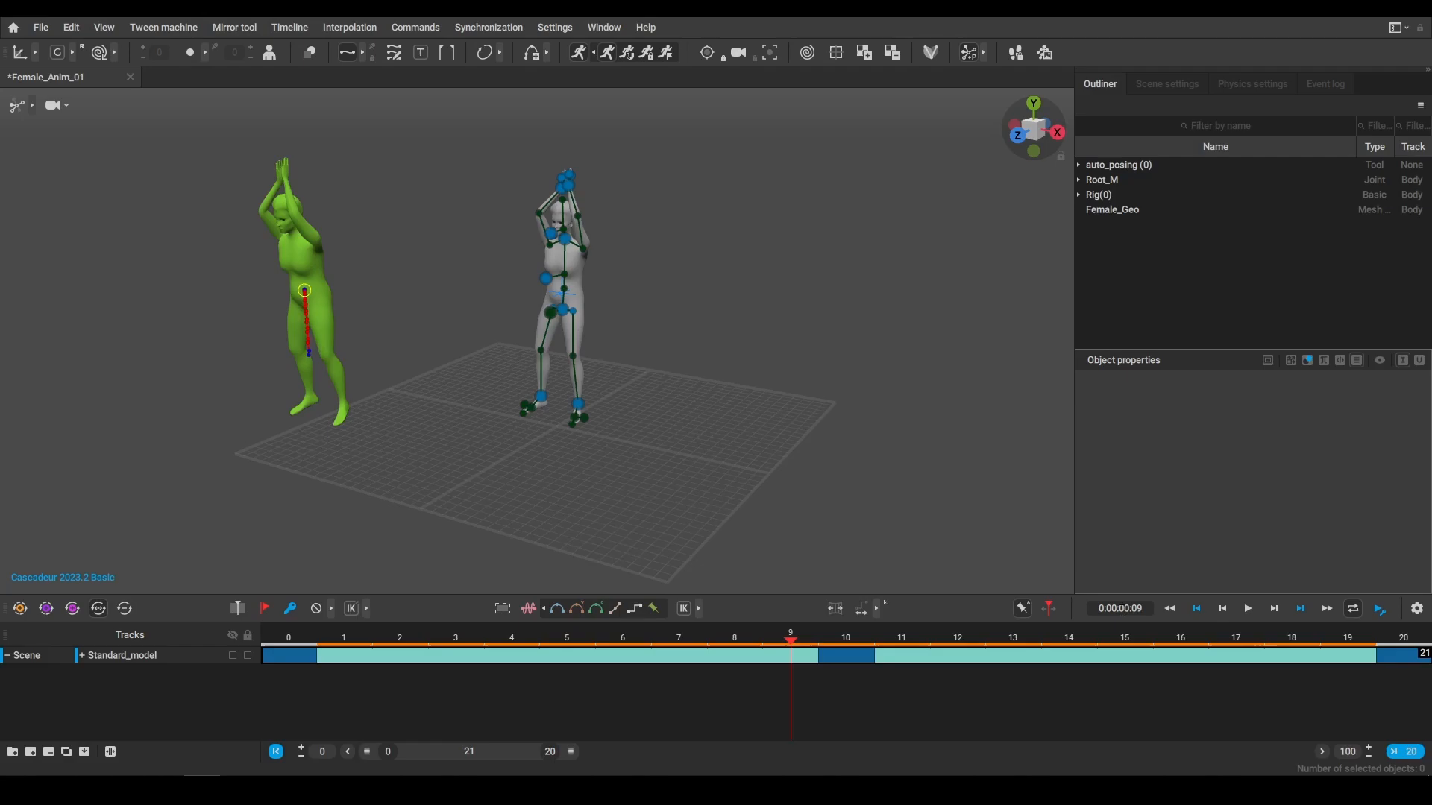
pyautogui.click(838, 633)
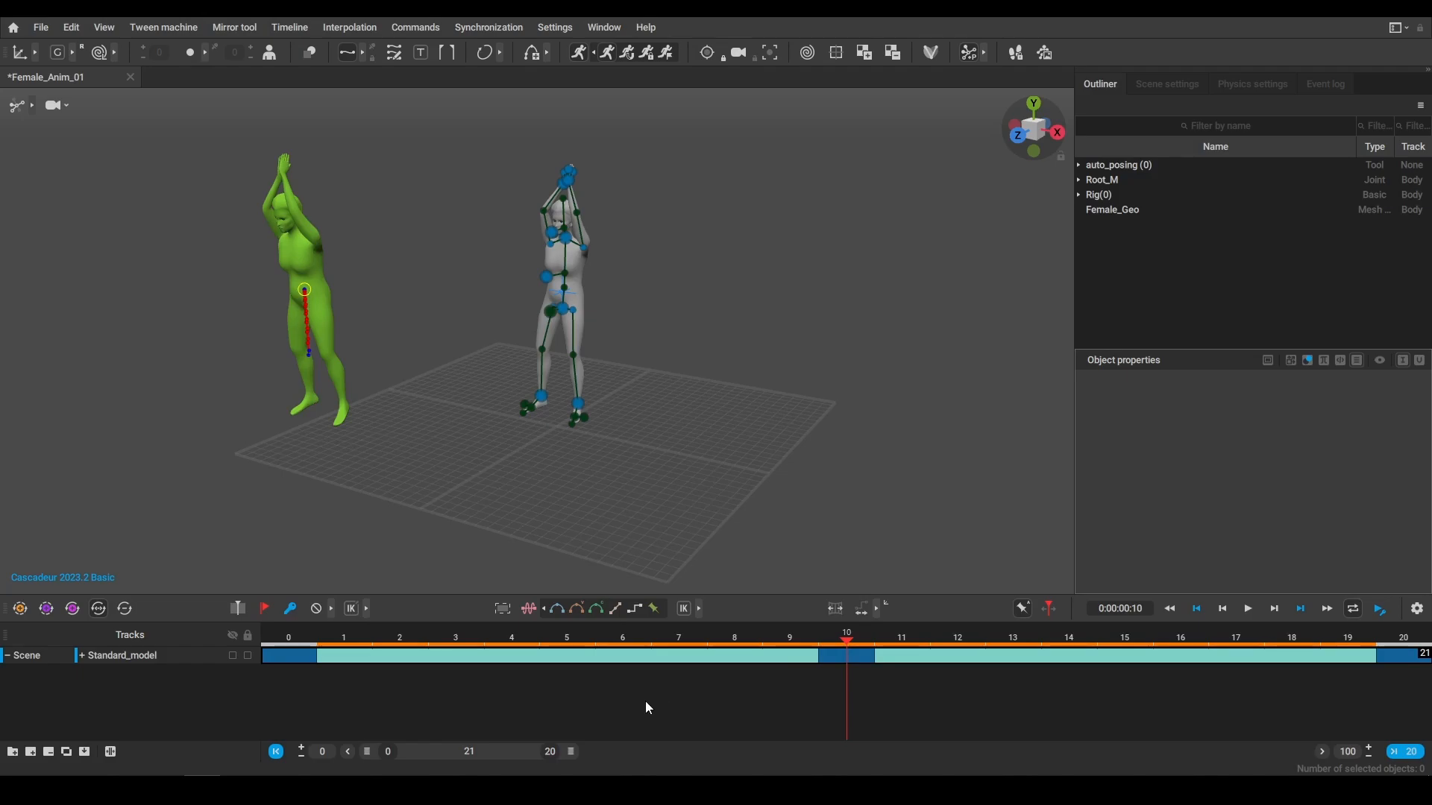
# Select all the character's controllers, copy the frame 20 key pose to frame 30, and fit the visible timeline to frames 0–30
pyautogui.moveTo(571, 753); pyautogui.dragTo(680, 752)
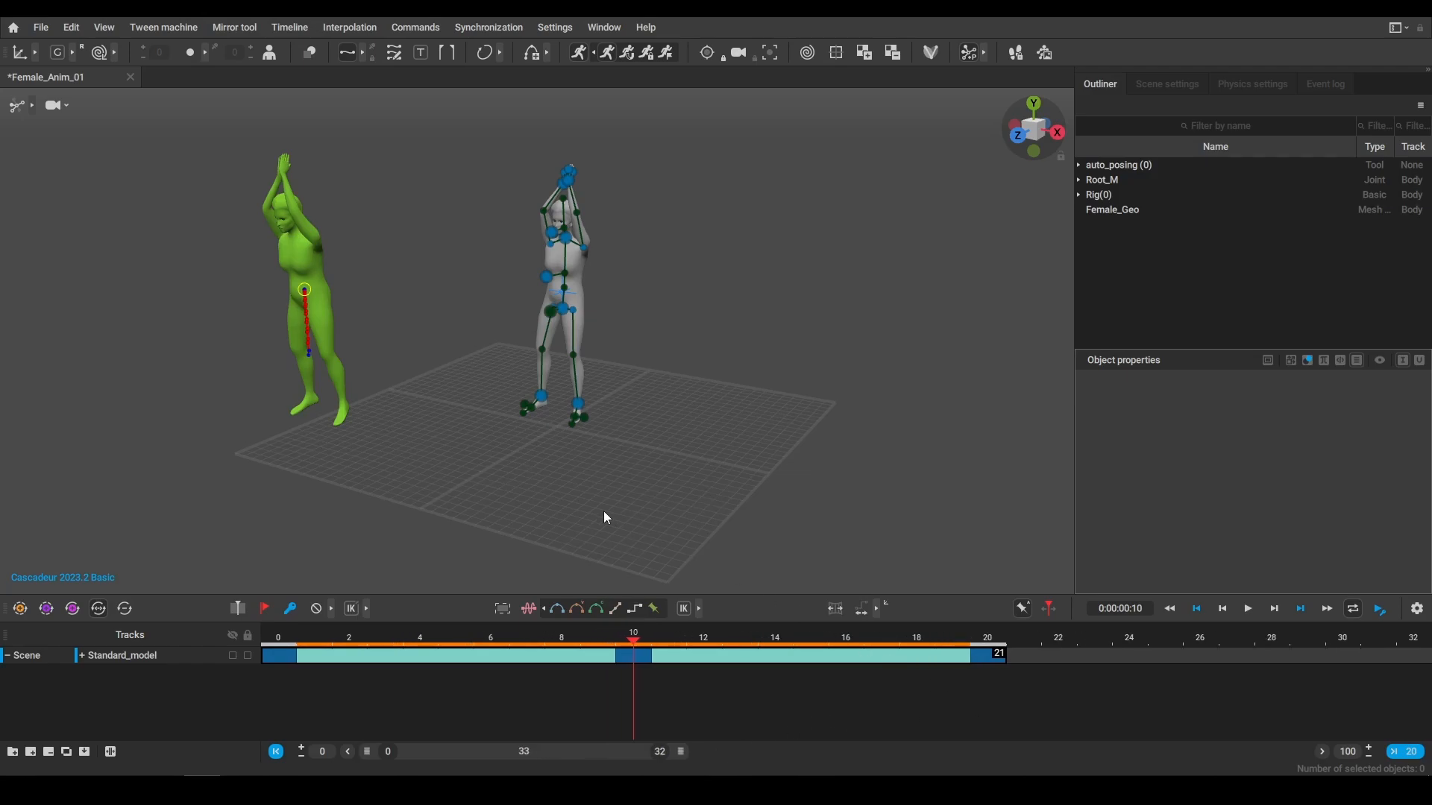
pyautogui.moveTo(446, 130); pyautogui.dragTo(764, 547)
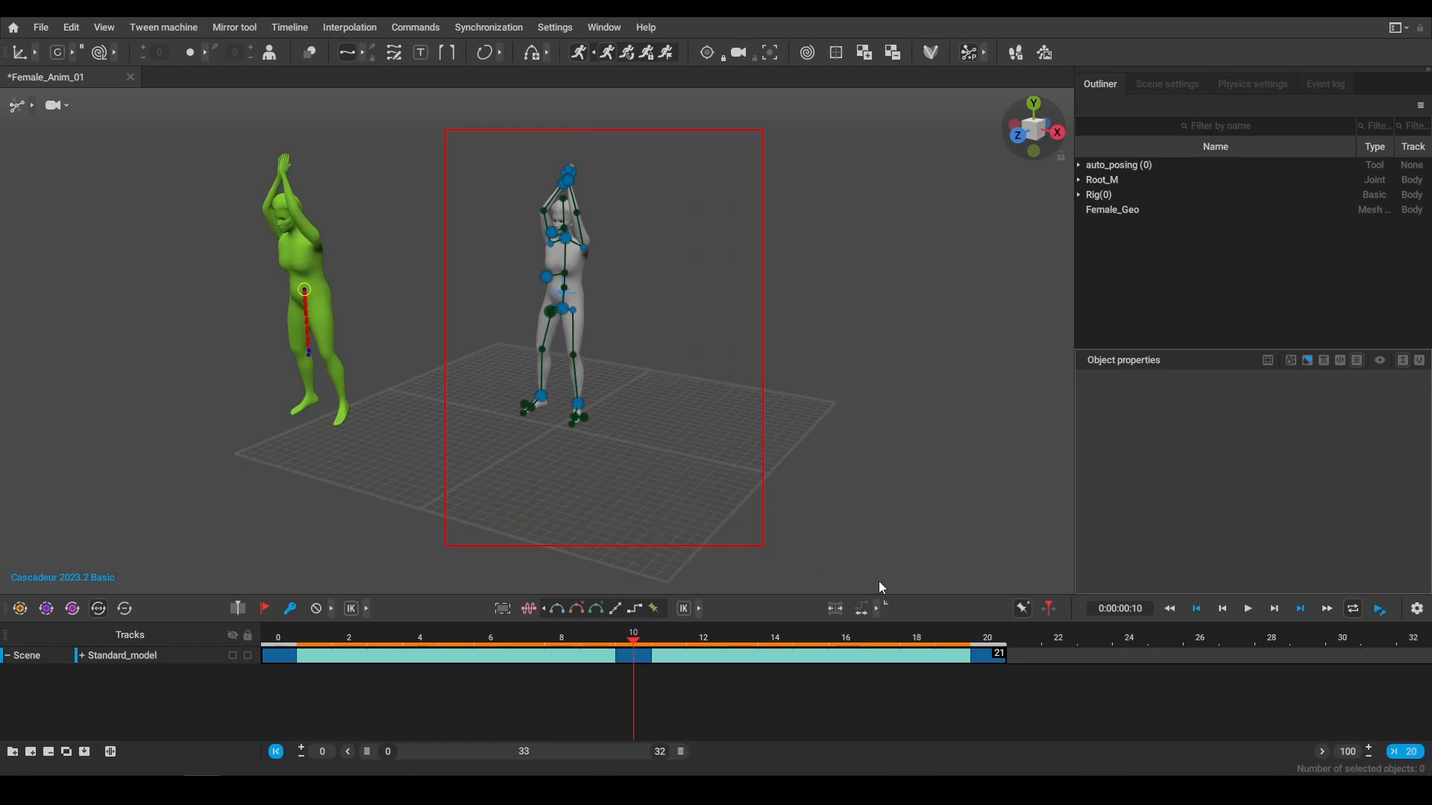
pyautogui.click(727, 431)
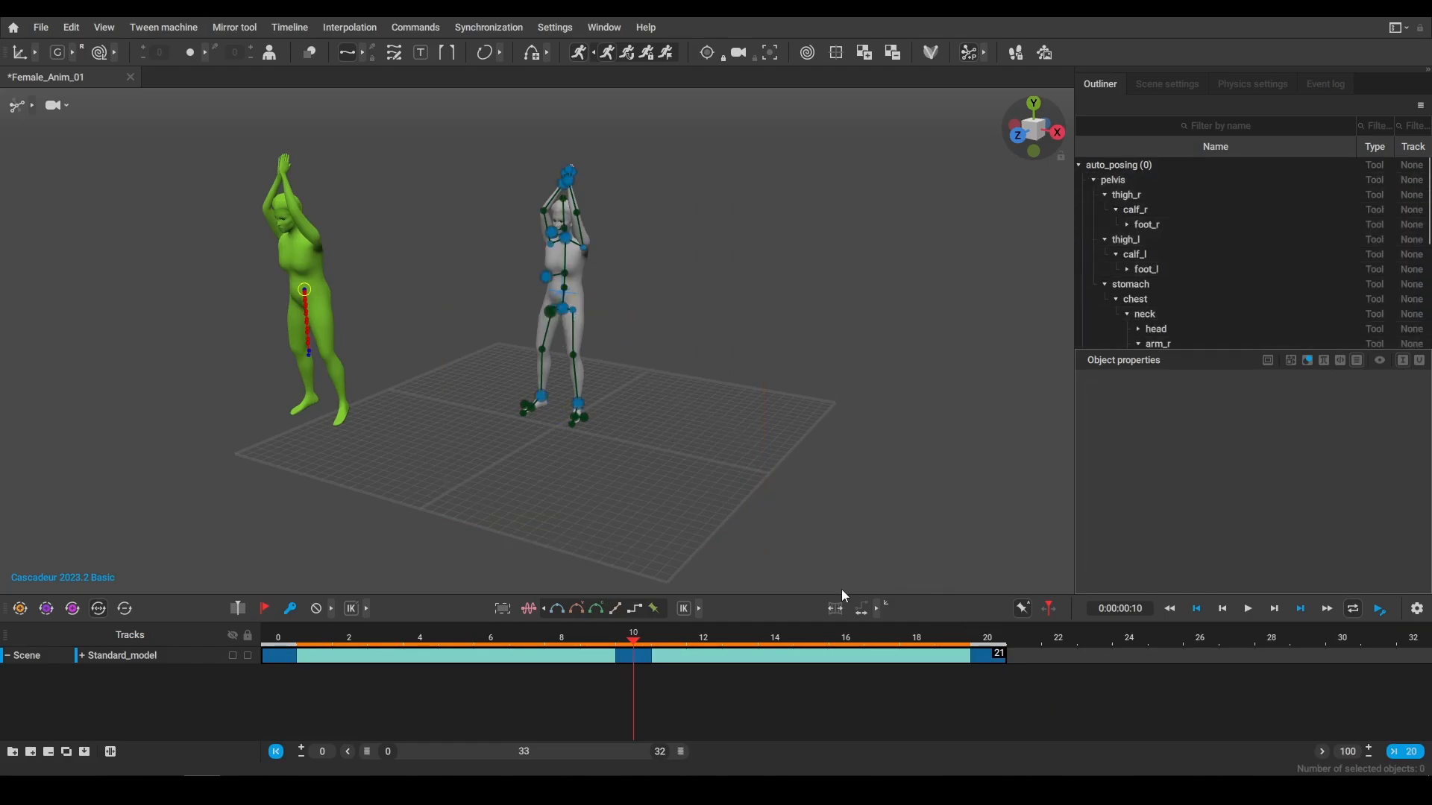
pyautogui.moveTo(460, 151); pyautogui.dragTo(1059, 673)
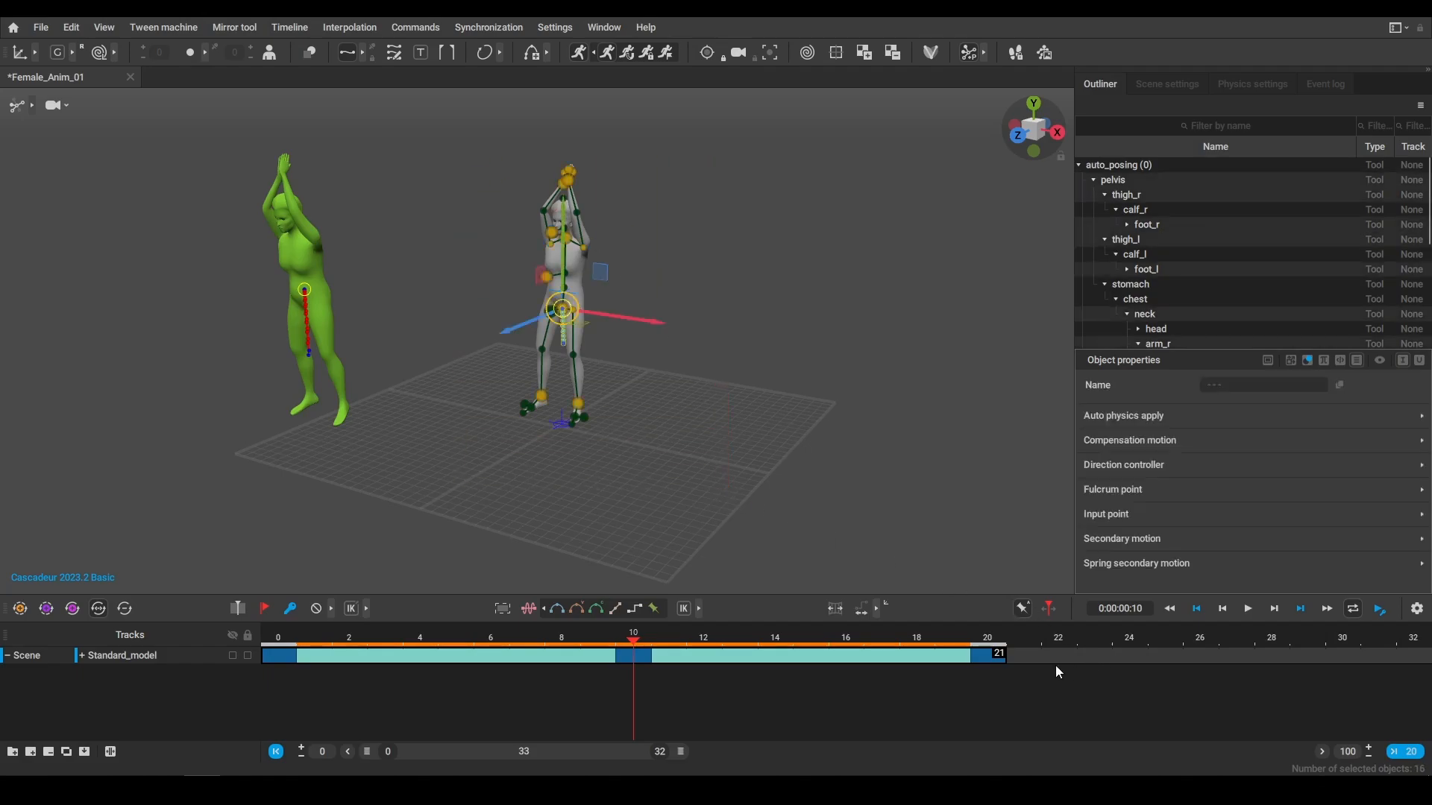
pyautogui.click(988, 657)
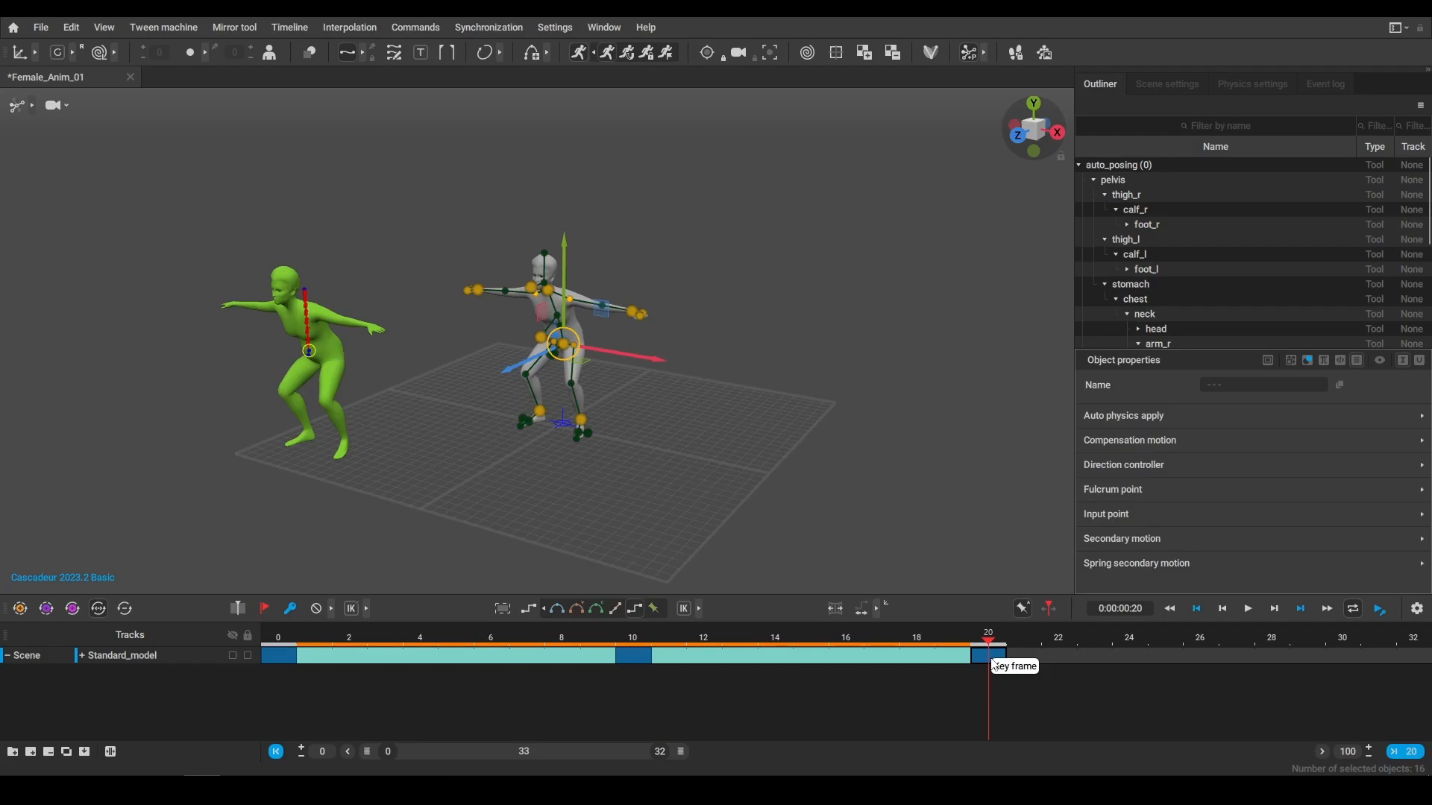
pyautogui.keyDown('shift'); pyautogui.moveTo(996, 666); pyautogui.dragTo(1294, 691, button='middle'); pyautogui.keyUp('shift')
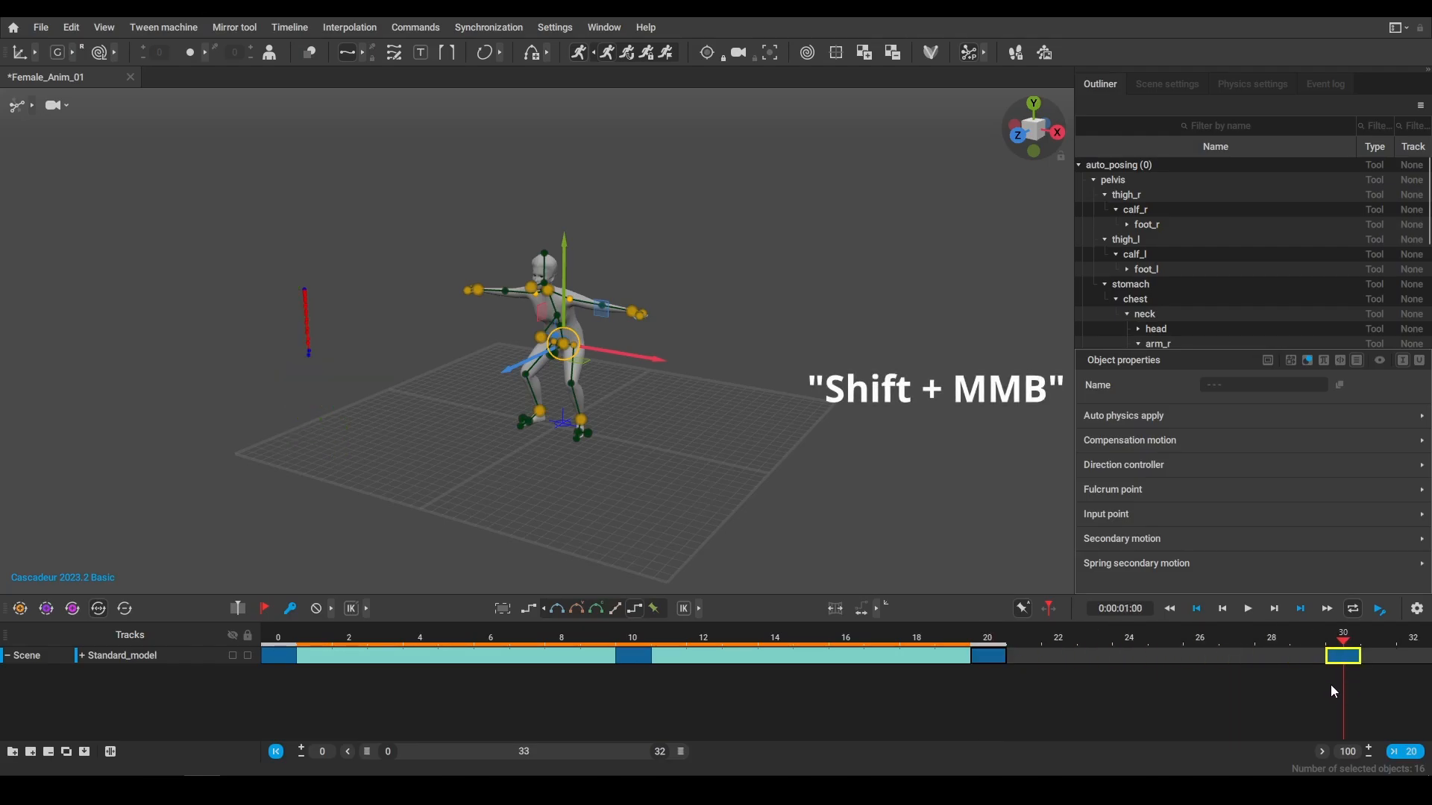
pyautogui.click(1398, 747)
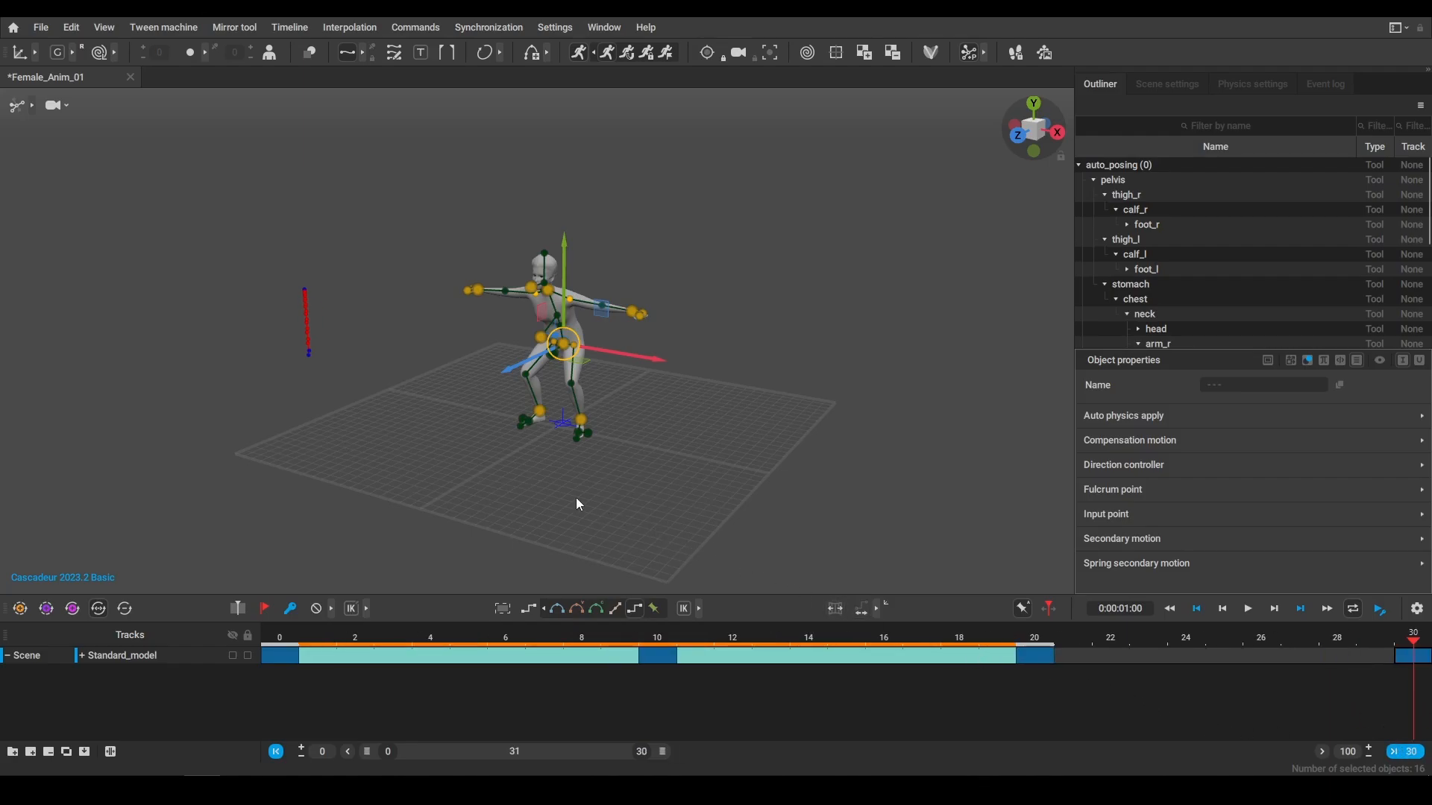
# Refresh Auto Physics and apply Bezier clamped interpolation across the whole interval from frame 0 to 30
pyautogui.click(1098, 663)
pyautogui.moveTo(1251, 672); pyautogui.dragTo(697, 607)
pyautogui.click(575, 57)
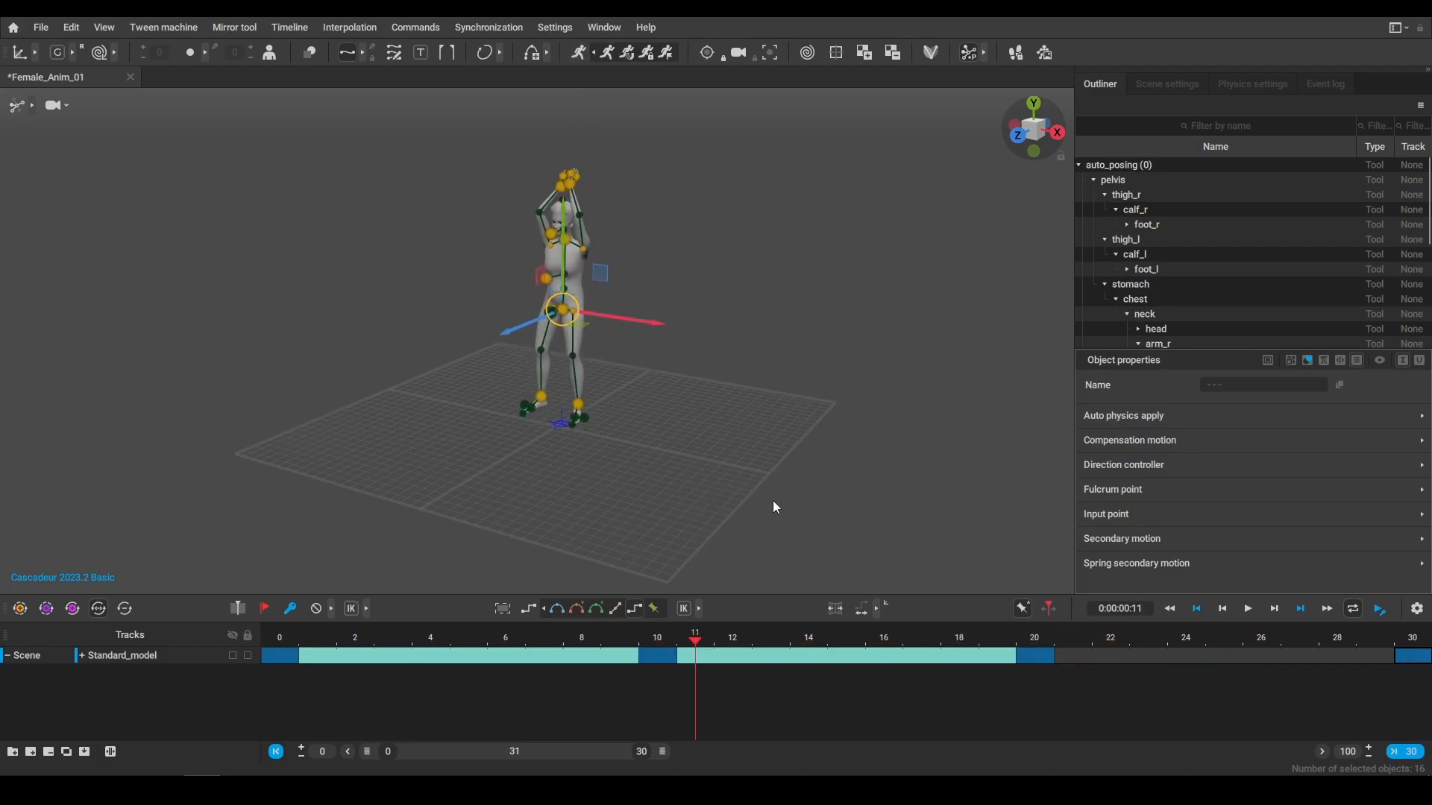
pyautogui.click(578, 53)
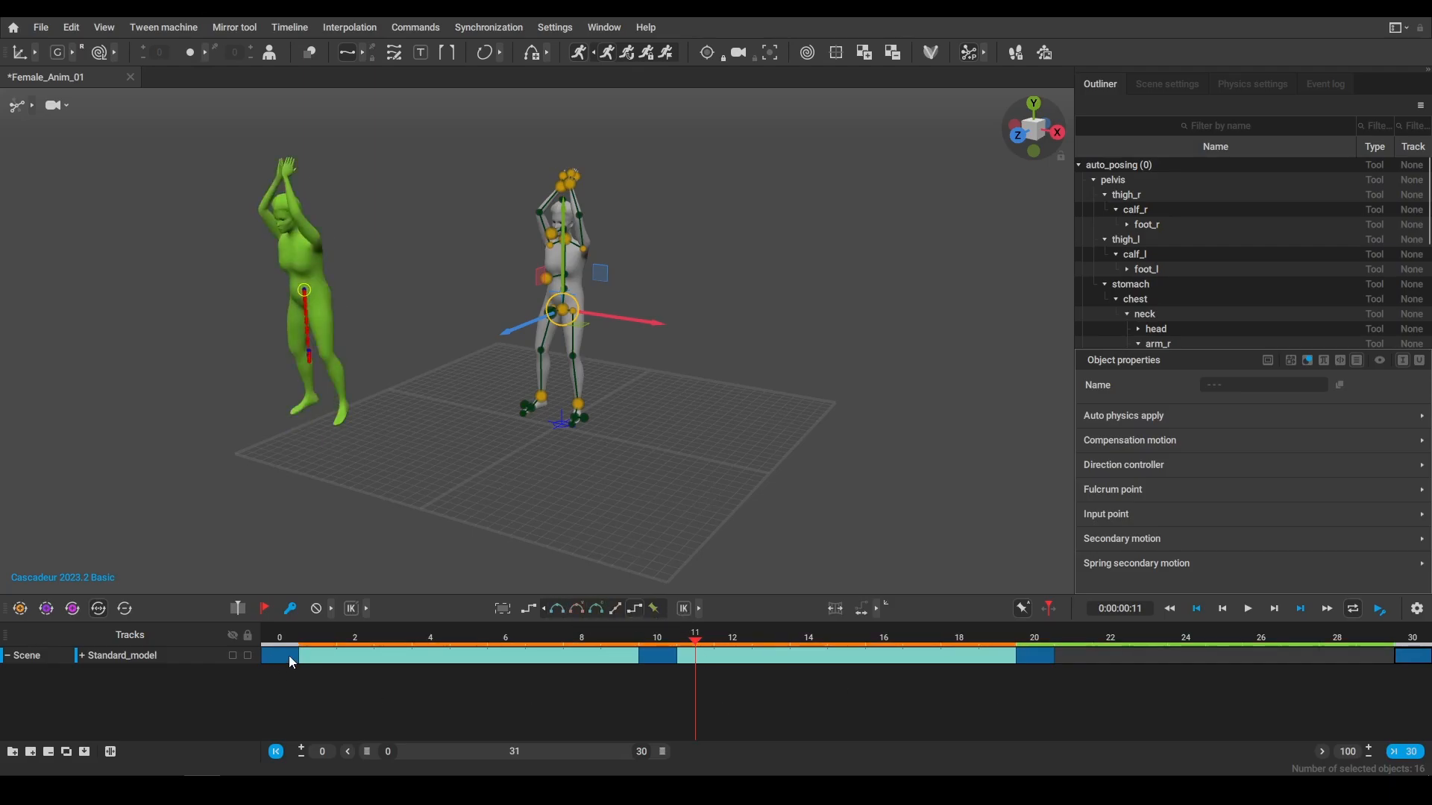
pyautogui.moveTo(290, 661); pyautogui.dragTo(1425, 669)
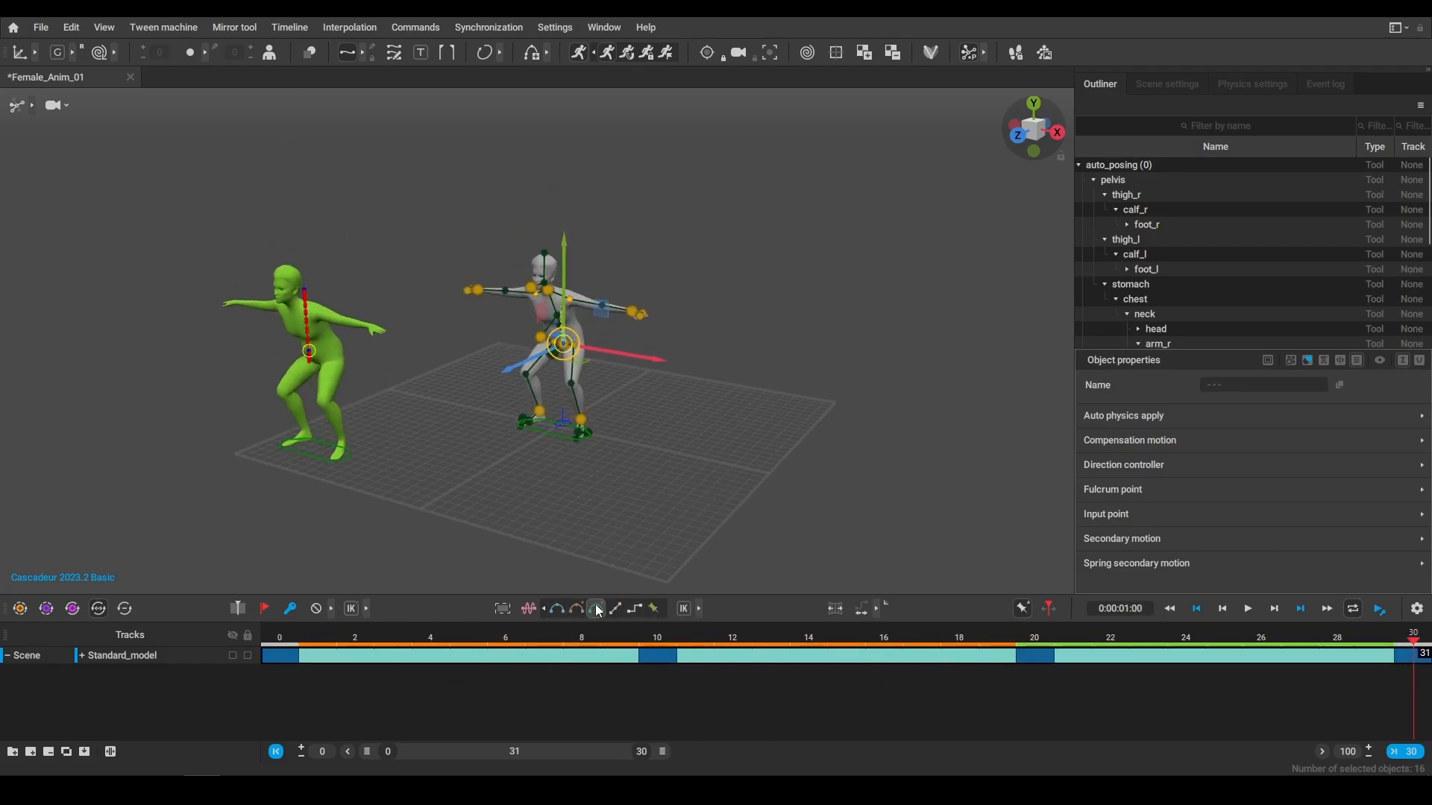
# Turn Auto Physics off and on again to recalculate the figure, and play the animation from frame 0
pyautogui.click(579, 54)
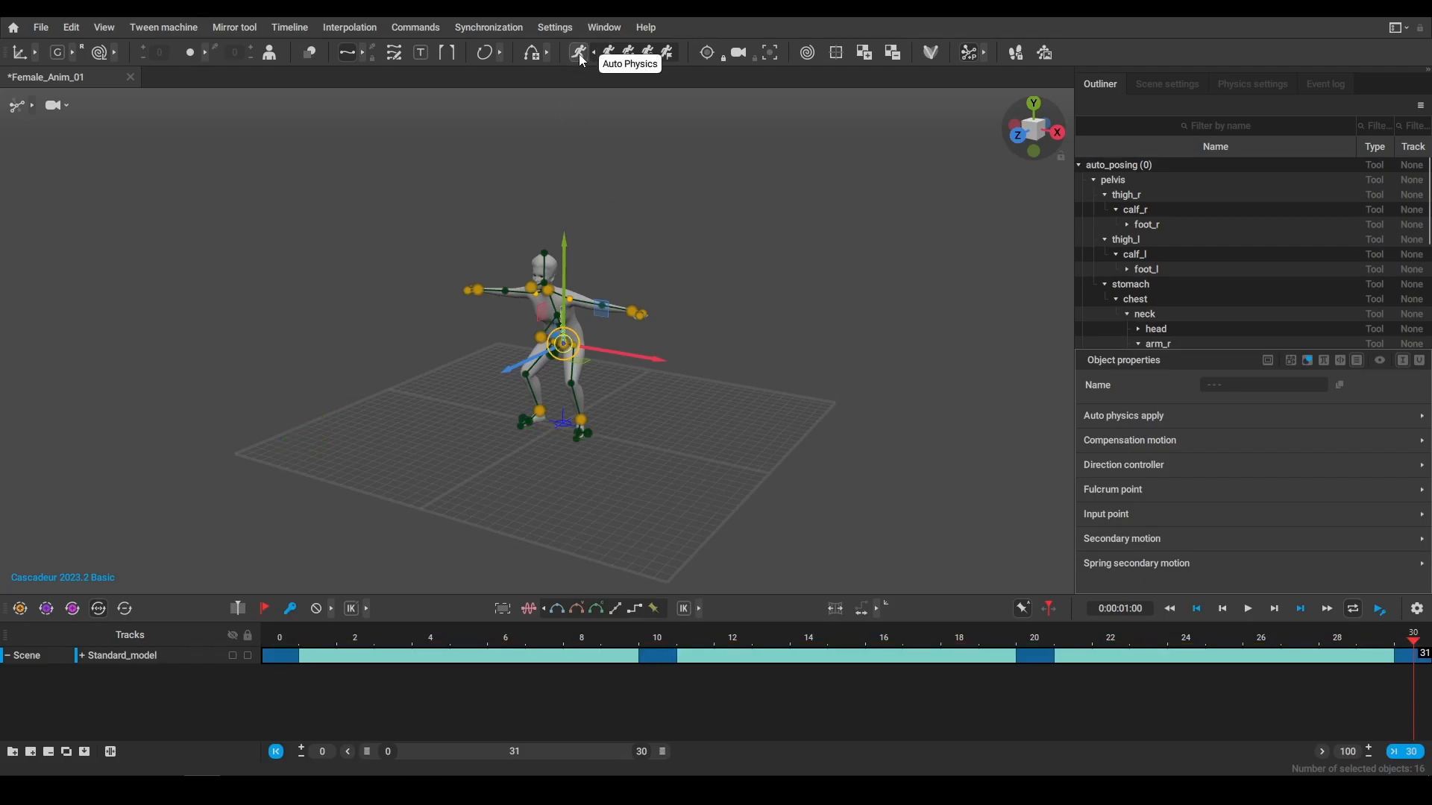
pyautogui.click(579, 53)
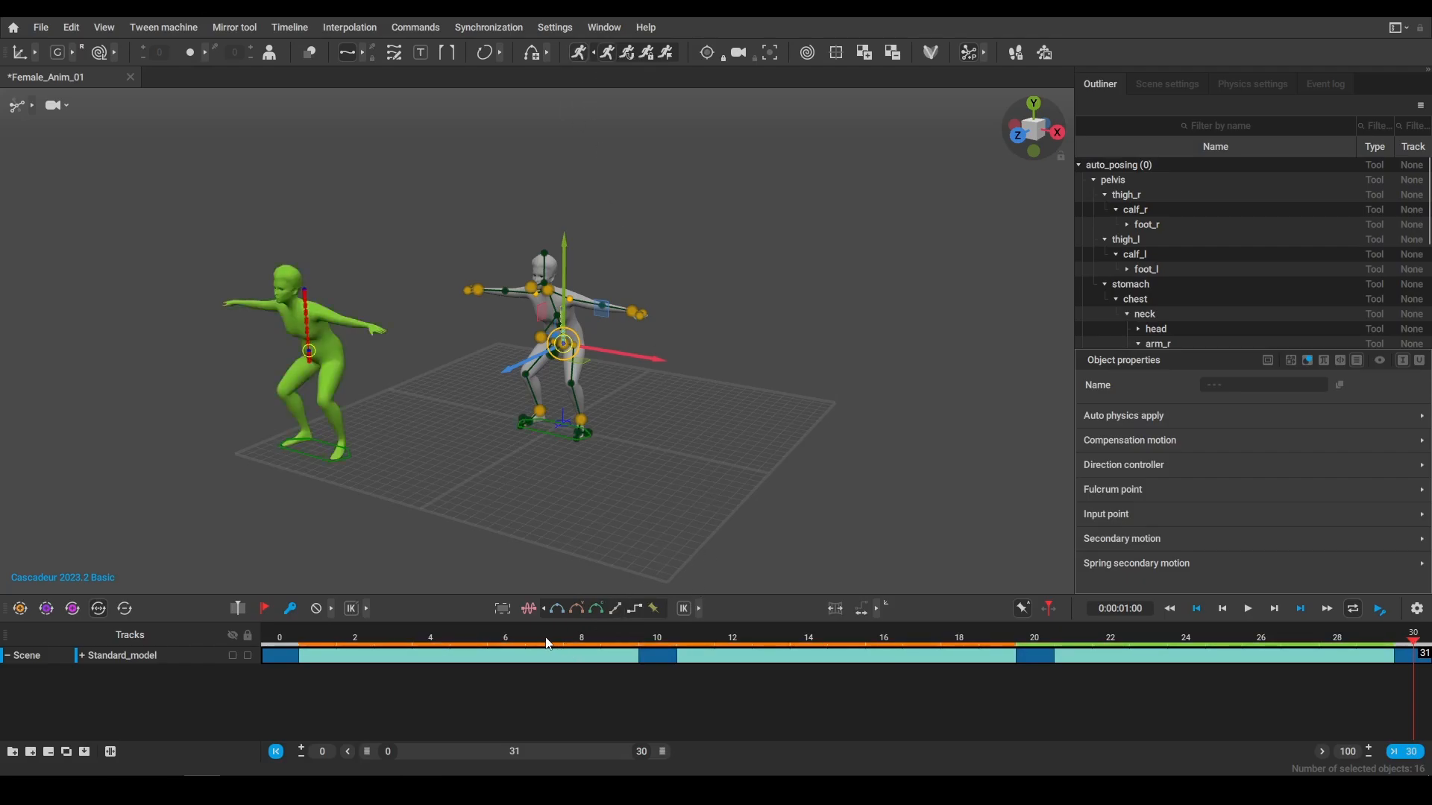
pyautogui.moveTo(482, 639); pyautogui.dragTo(216, 636)
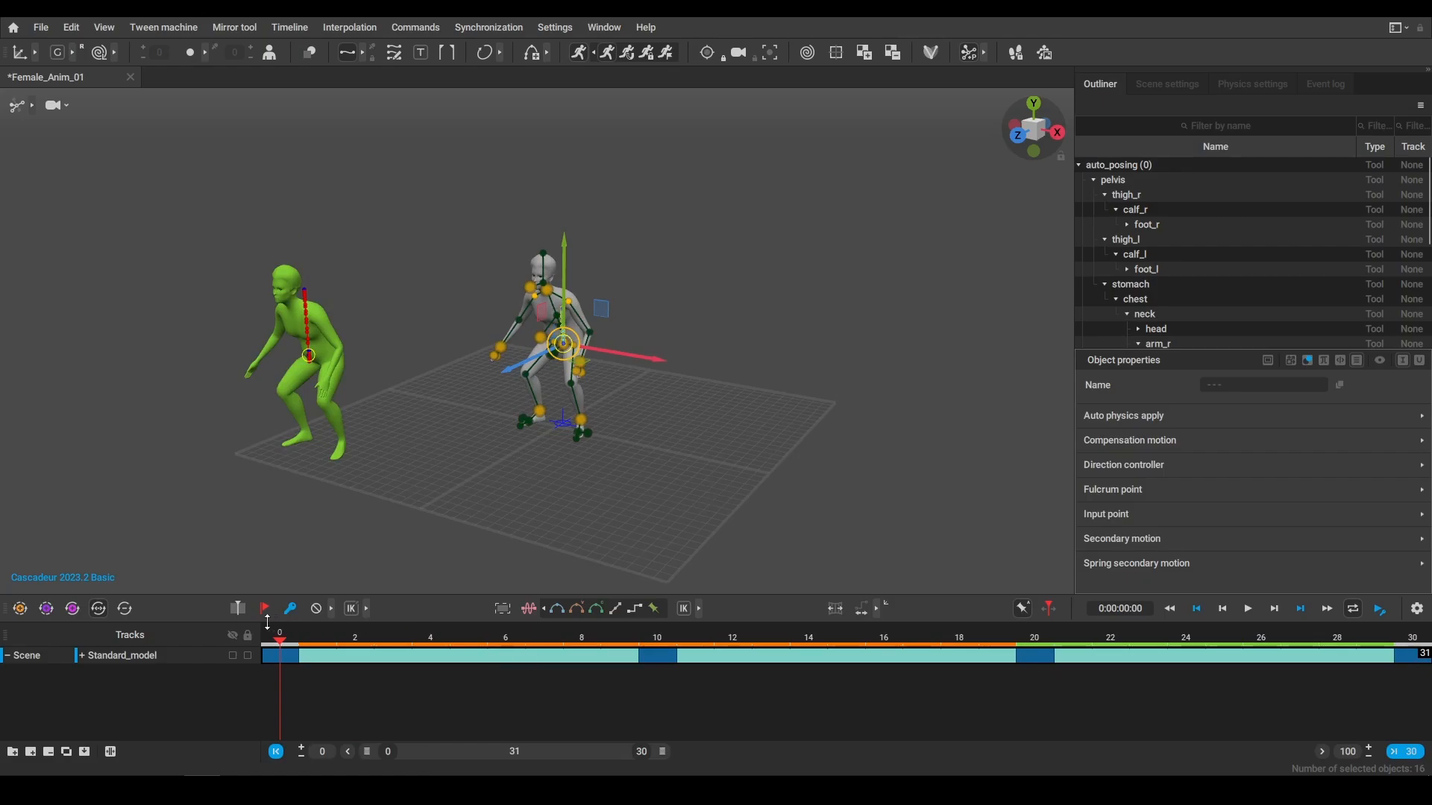
pyautogui.click(1249, 610)
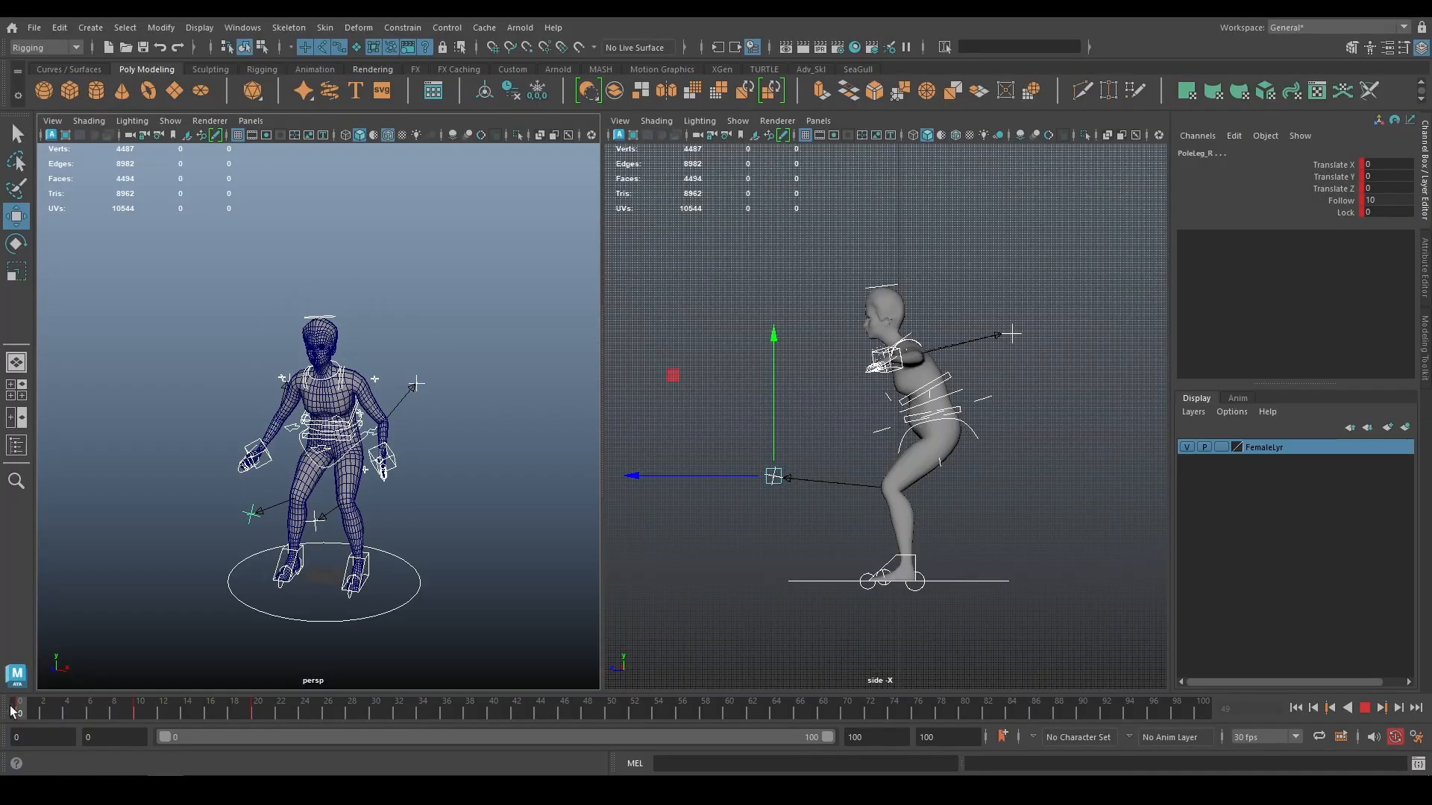
# Switch to Maya and, at frame 5, move both IK hand controls forward in front of the chest
pyautogui.keyDown('alt'); pyautogui.moveTo(410, 410); pyautogui.dragTo(322, 427); pyautogui.keyUp('alt')
pyautogui.click(310, 346)
pyautogui.press('q')
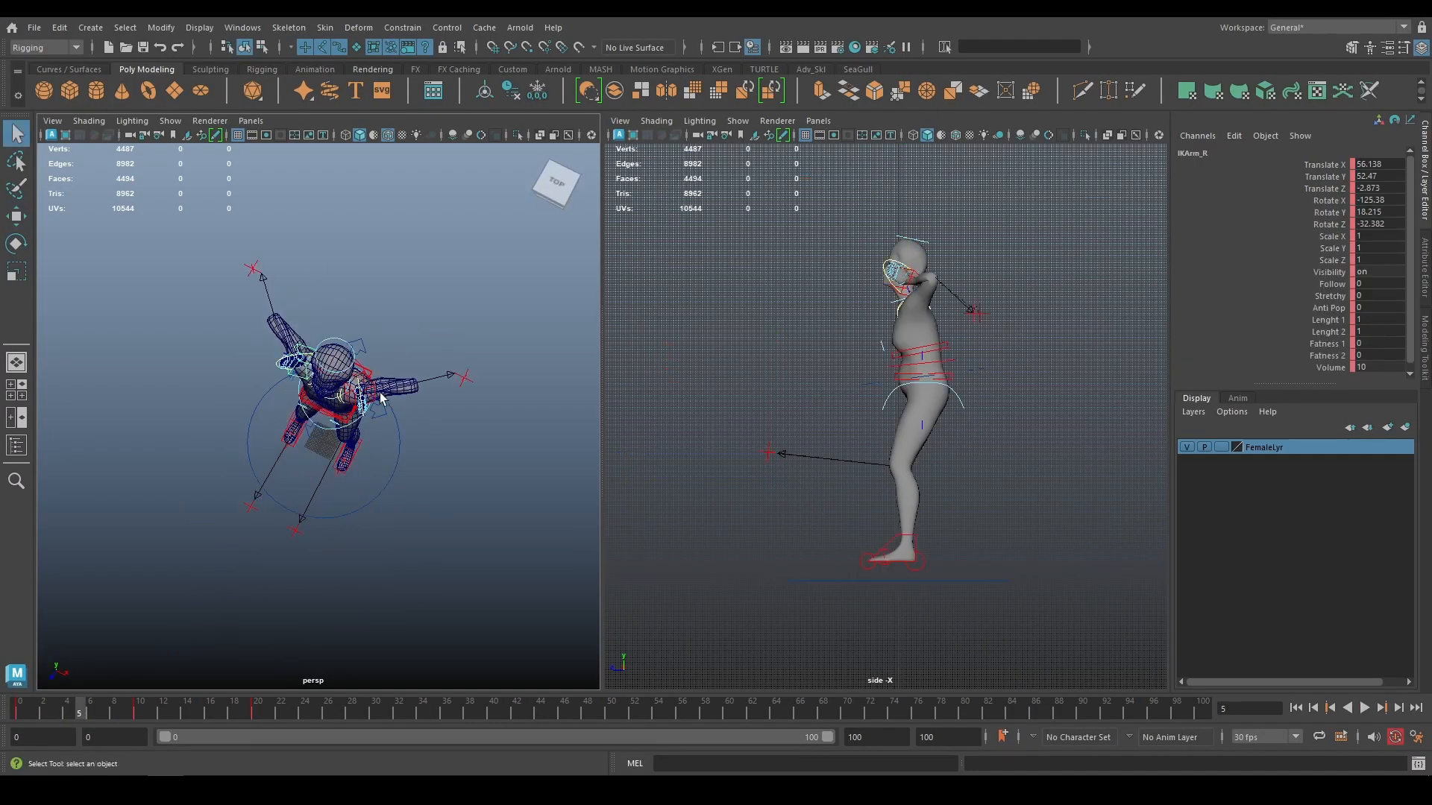
pyautogui.keyDown('shift'); pyautogui.click(375, 404); pyautogui.keyUp('shift')
pyautogui.press('w')
pyautogui.moveTo(410, 531); pyautogui.dragTo(383, 569, button='middle')
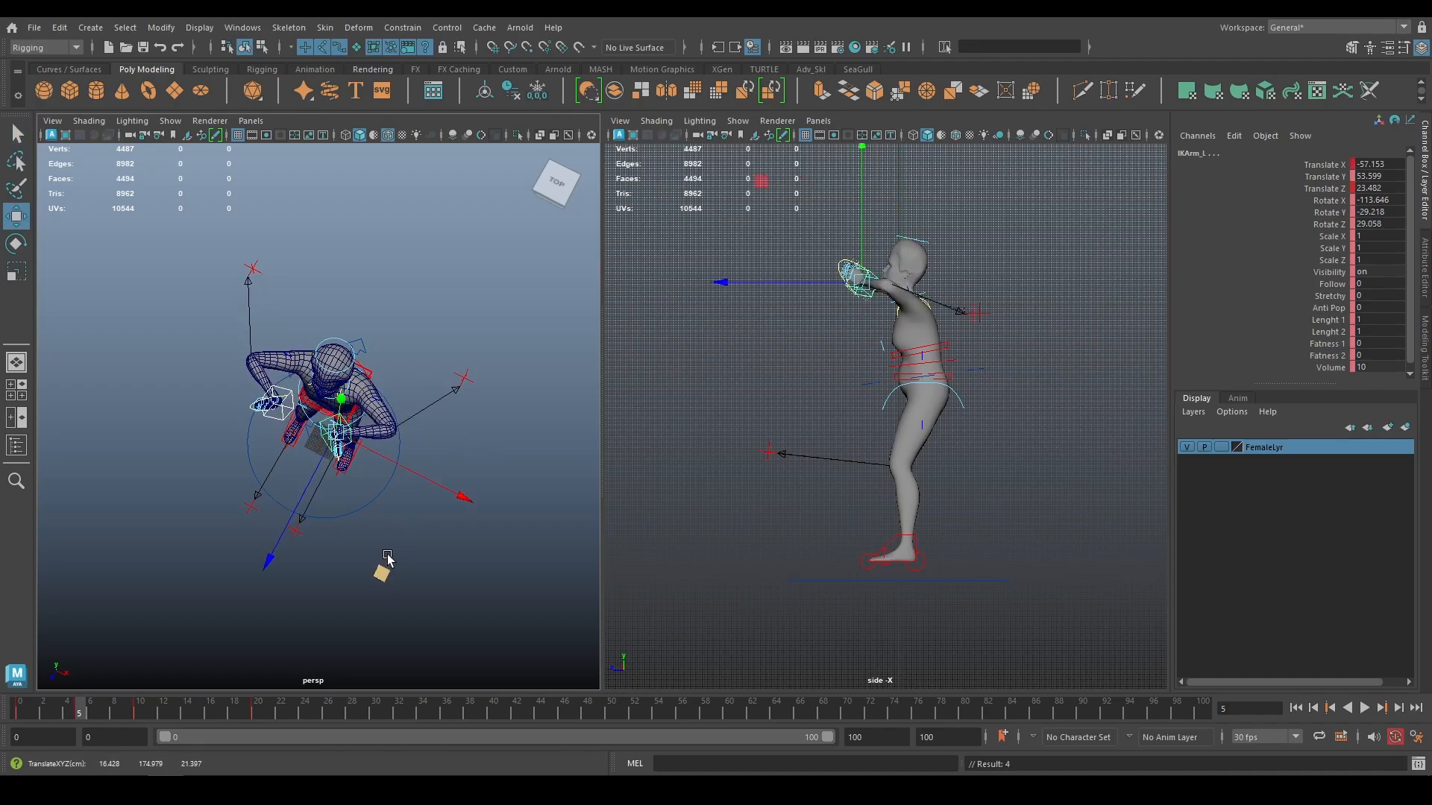
# Rotate the left and right IK hand controls to orient both hands in the frame 5 pose
pyautogui.press('e')
pyautogui.moveTo(434, 527); pyautogui.dragTo(358, 561)
pyautogui.press('q')
pyautogui.click(270, 409)
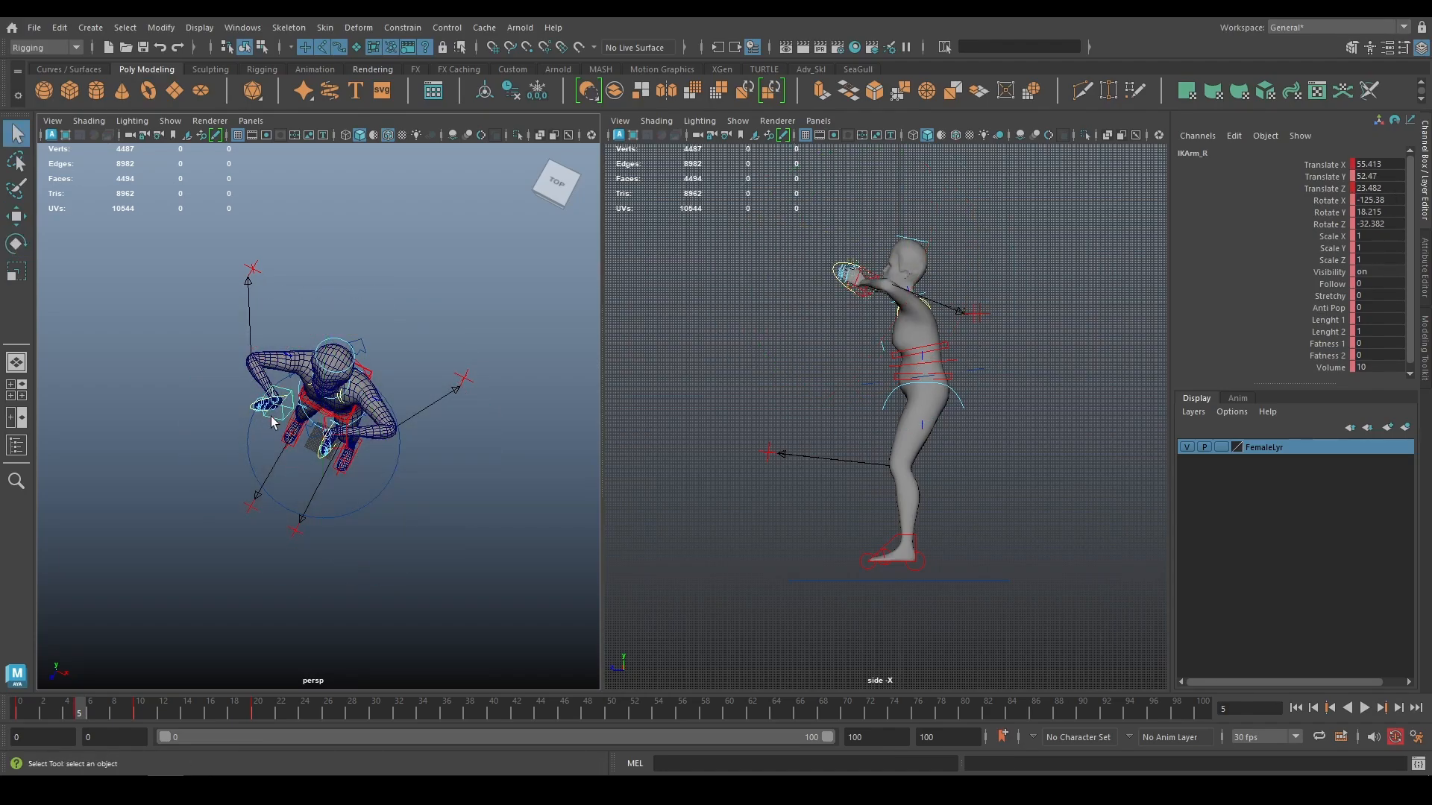
pyautogui.press('e')
pyautogui.moveTo(221, 511); pyautogui.dragTo(374, 474)
# Move the right and left IK hand controls outward to refine the arm position at frame 5
pyautogui.press('q')
pyautogui.keyDown('shift'); pyautogui.click(347, 442); pyautogui.keyUp('shift')
pyautogui.press('w')
pyautogui.click(280, 351)
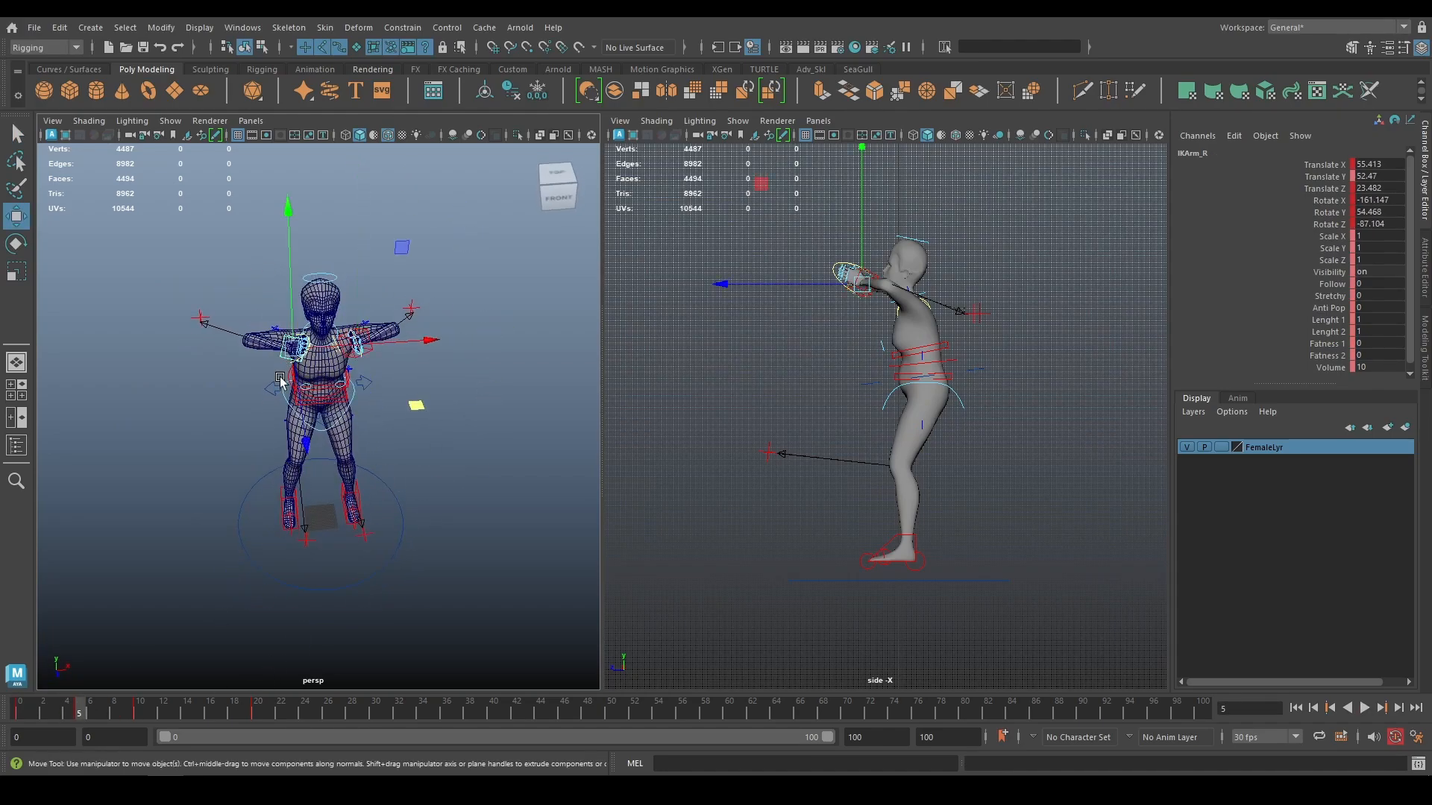
pyautogui.keyDown('alt'); pyautogui.moveTo(279, 380); pyautogui.dragTo(213, 480); pyautogui.keyUp('alt')
pyautogui.moveTo(213, 479); pyautogui.dragTo(172, 497, button='middle')
pyautogui.press('q')
pyautogui.click(353, 404)
pyautogui.press('w')
pyautogui.moveTo(330, 489); pyautogui.dragTo(380, 513, button='middle')
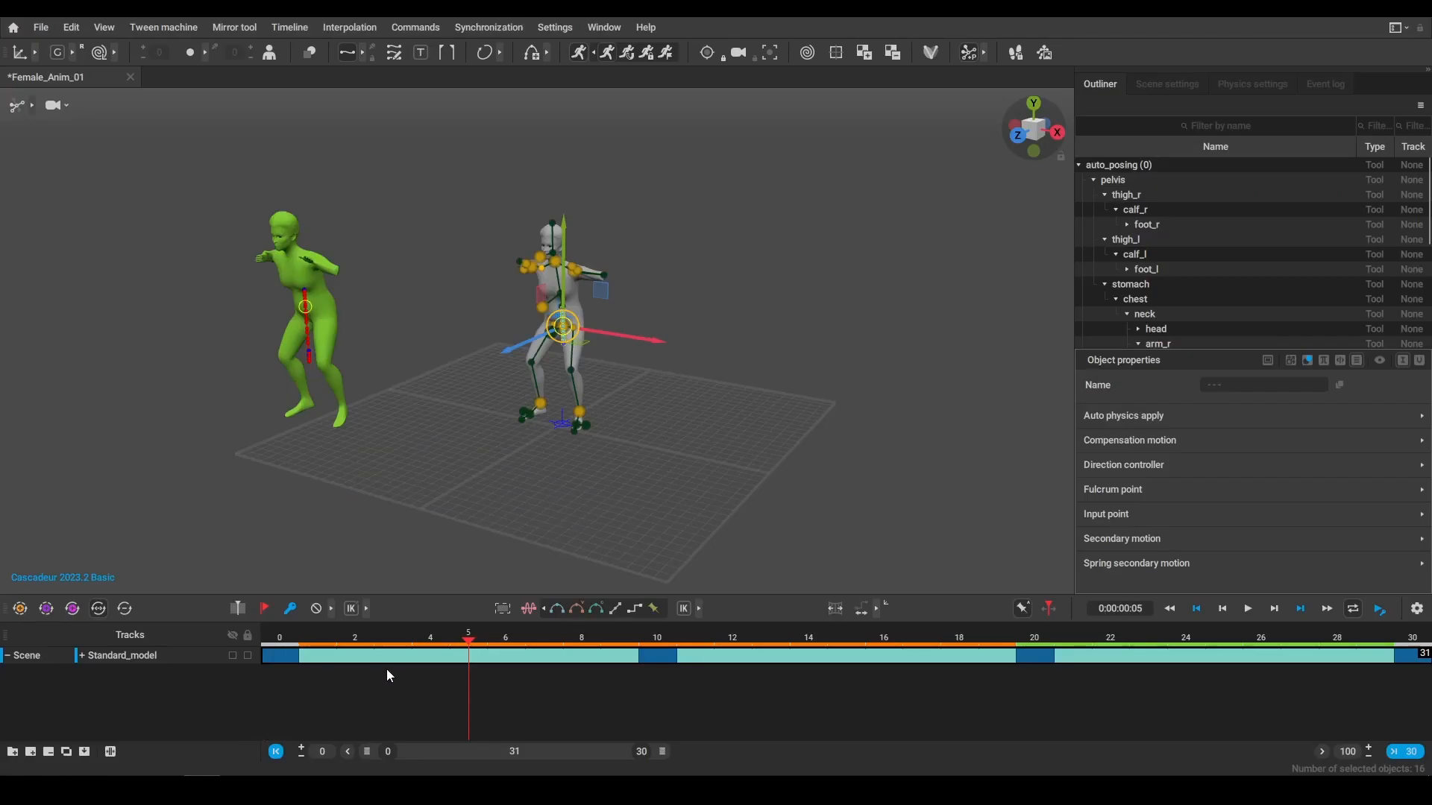
# Switch to Cascadeur, expand the Standard_model tracks, and set the Arms track to FK interpolation for frames 0–10
pyautogui.click(81, 656)
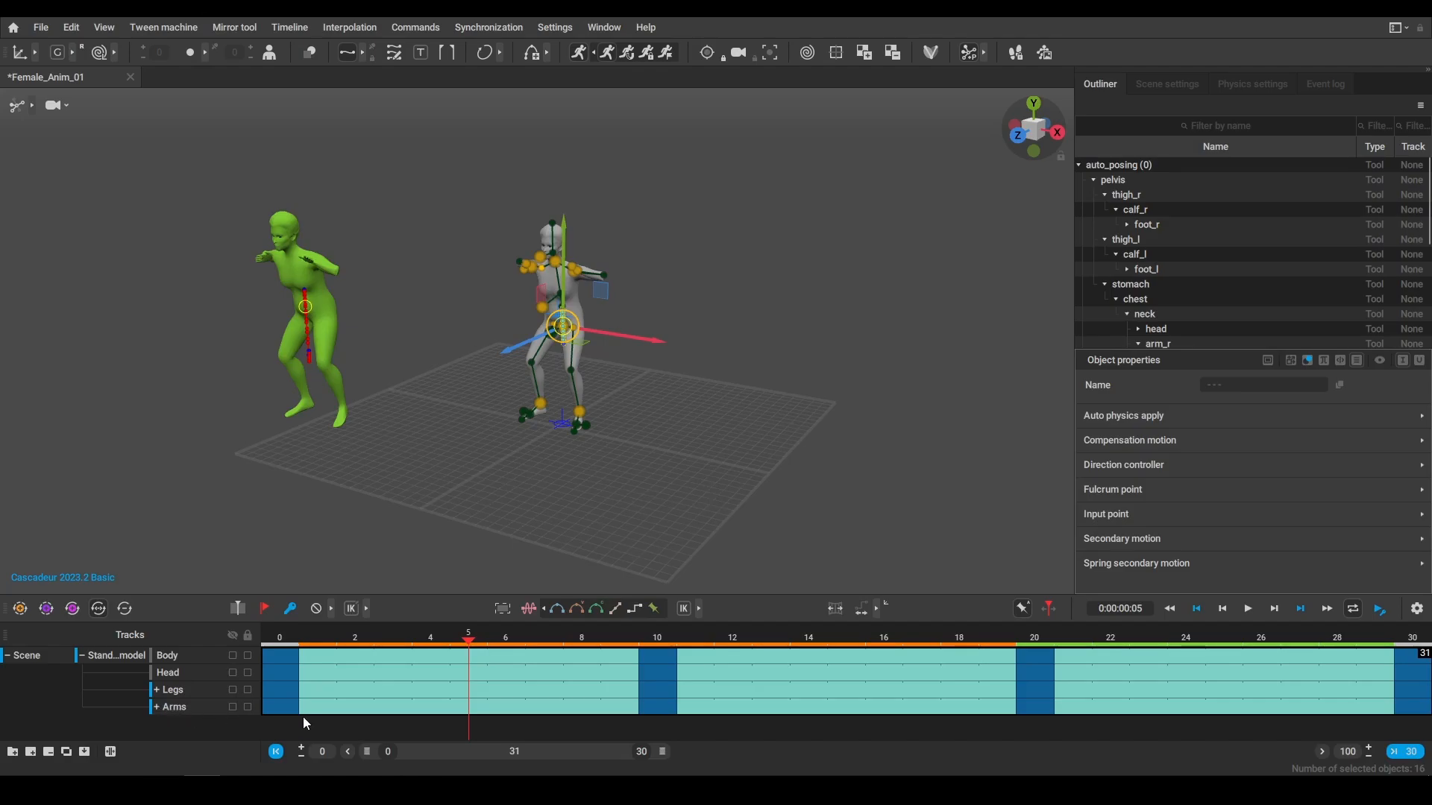
pyautogui.click(407, 341)
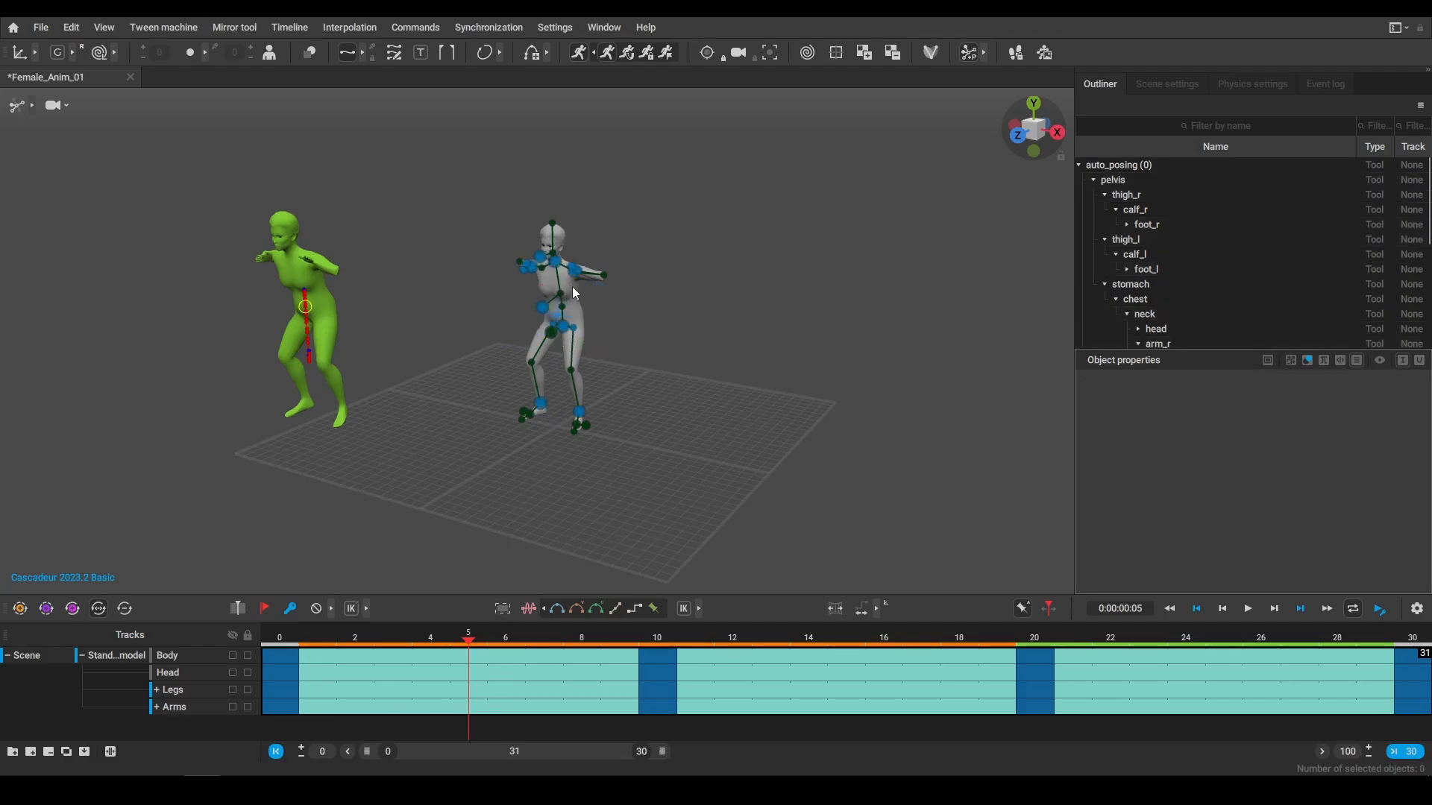
pyautogui.keyDown('alt'); pyautogui.moveTo(572, 288); pyautogui.dragTo(658, 334); pyautogui.keyUp('alt')
pyautogui.scroll(4, 634, 362)
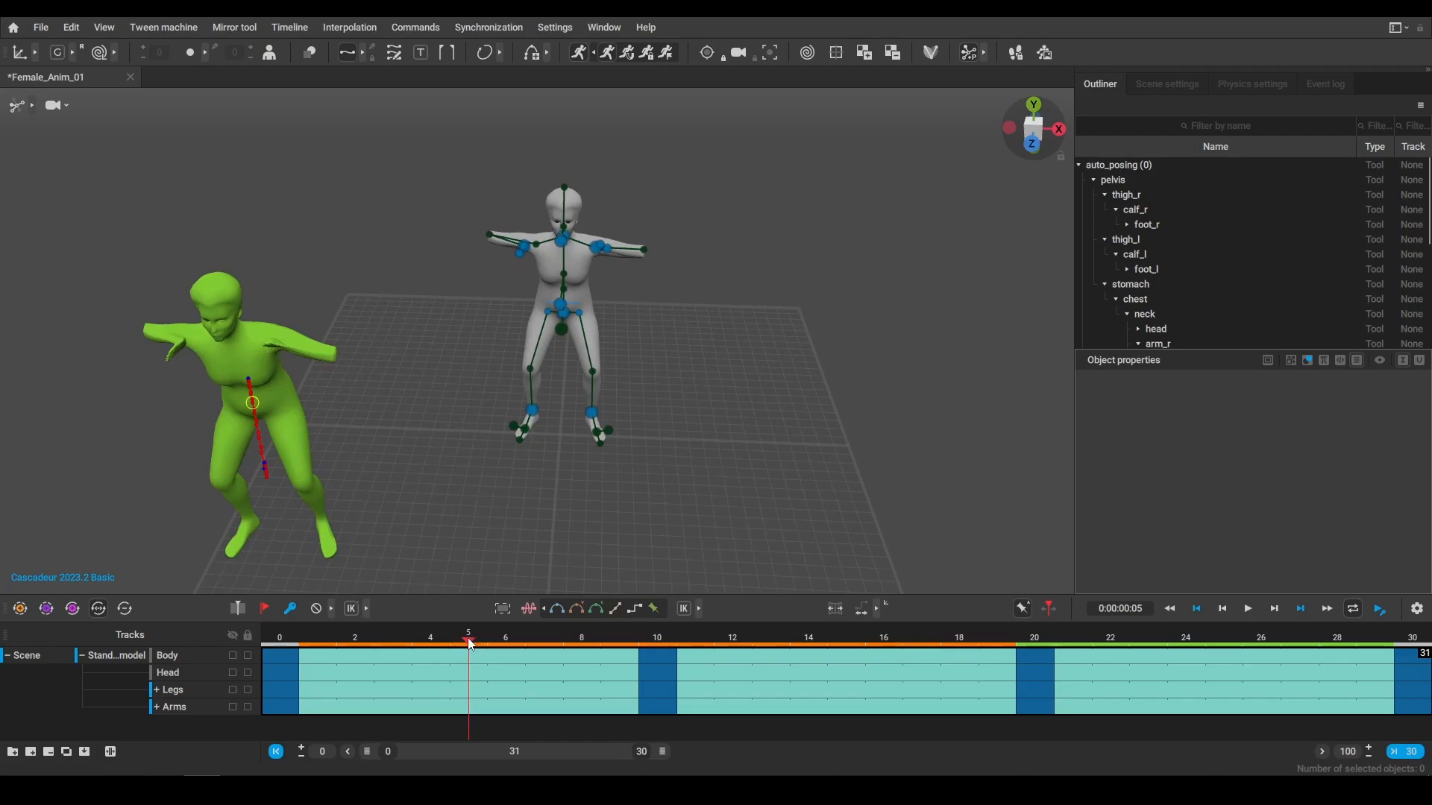
pyautogui.moveTo(681, 713); pyautogui.dragTo(258, 708)
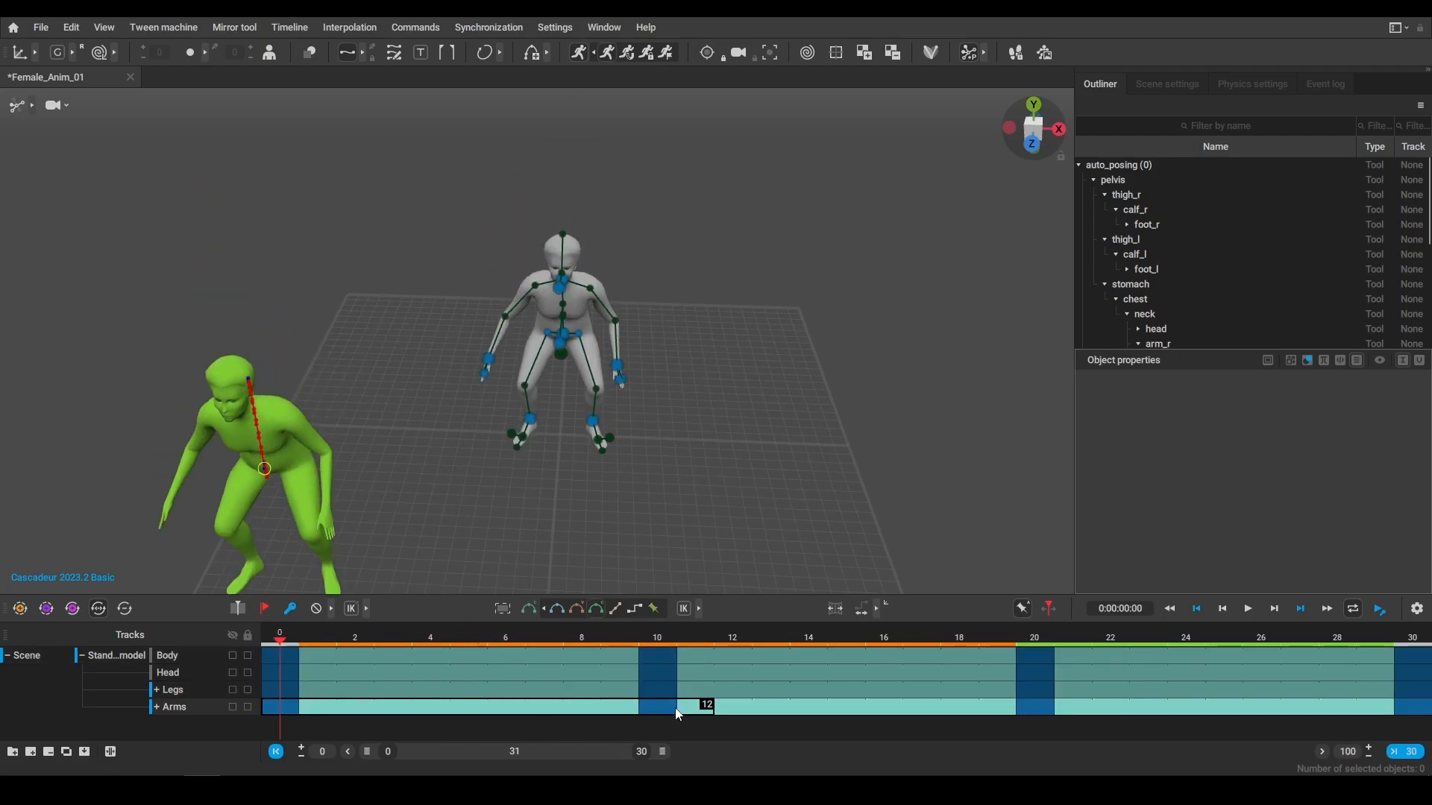
pyautogui.click(855, 710)
pyautogui.moveTo(662, 710); pyautogui.dragTo(261, 708)
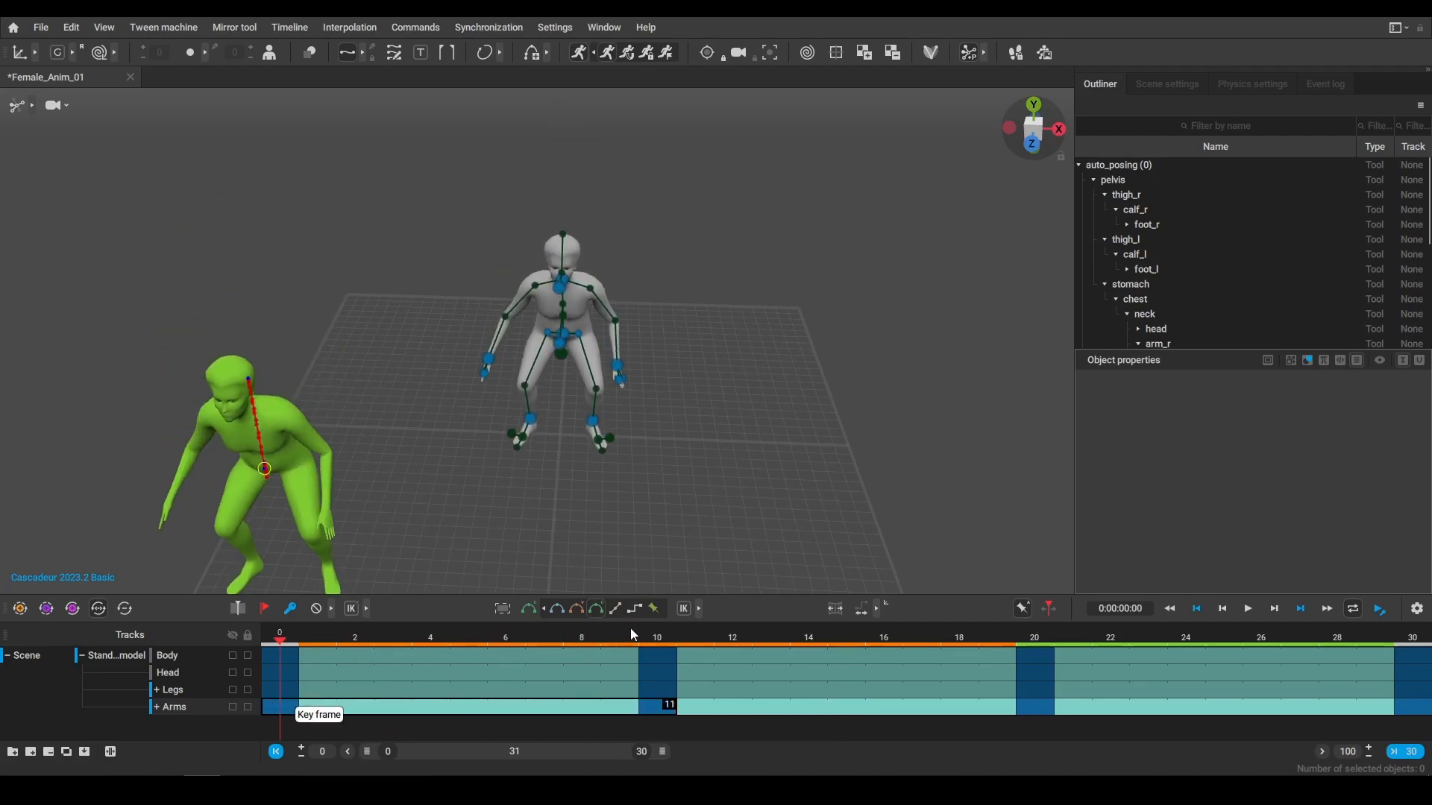
pyautogui.click(696, 608)
pyautogui.click(705, 608)
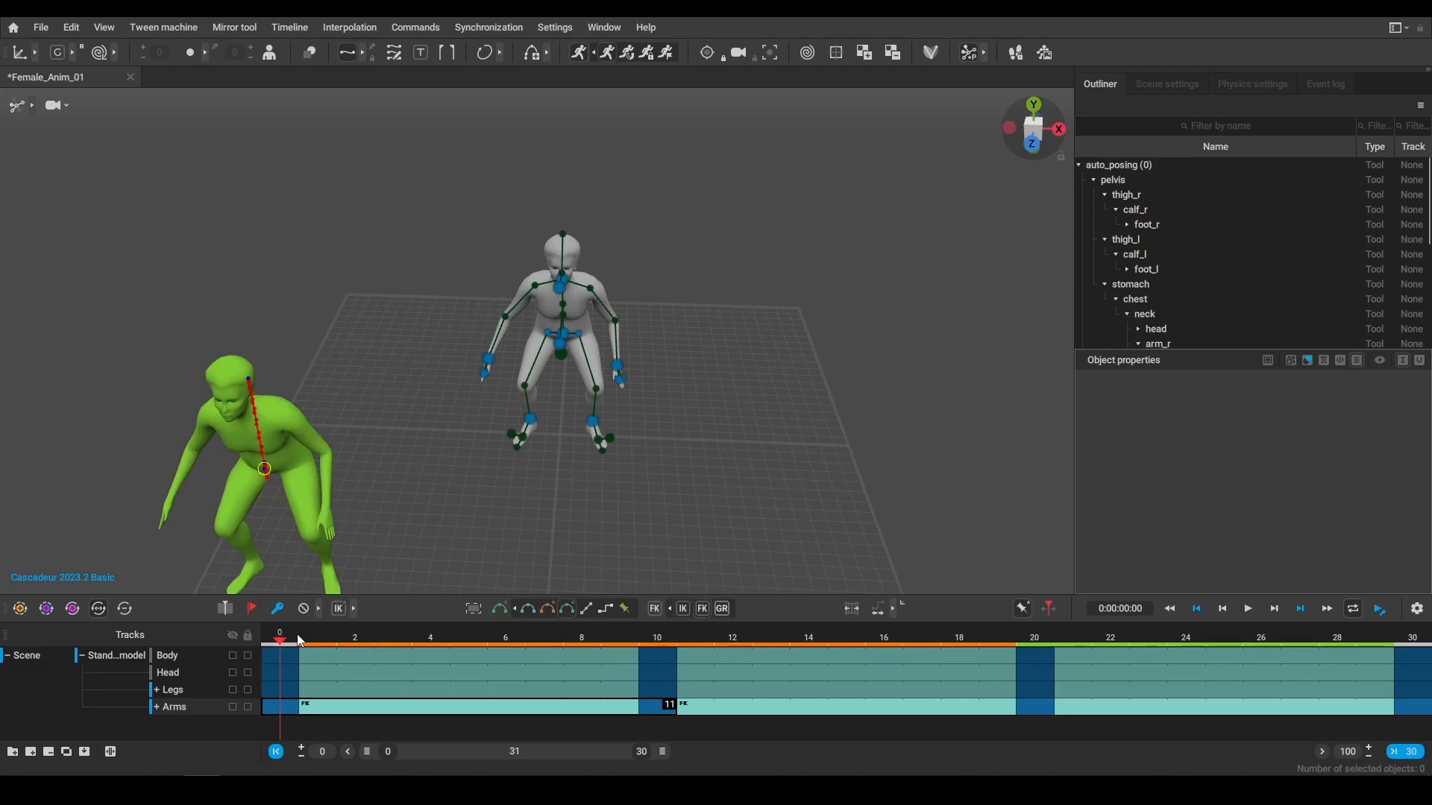
# View both figures from the side and play the animation from frame 0 to check the arm swing
pyautogui.moveTo(299, 642); pyautogui.dragTo(35, 697)
pyautogui.moveTo(654, 521); pyautogui.dragTo(527, 364, button='middle')
pyautogui.scroll(3, 538, 384)
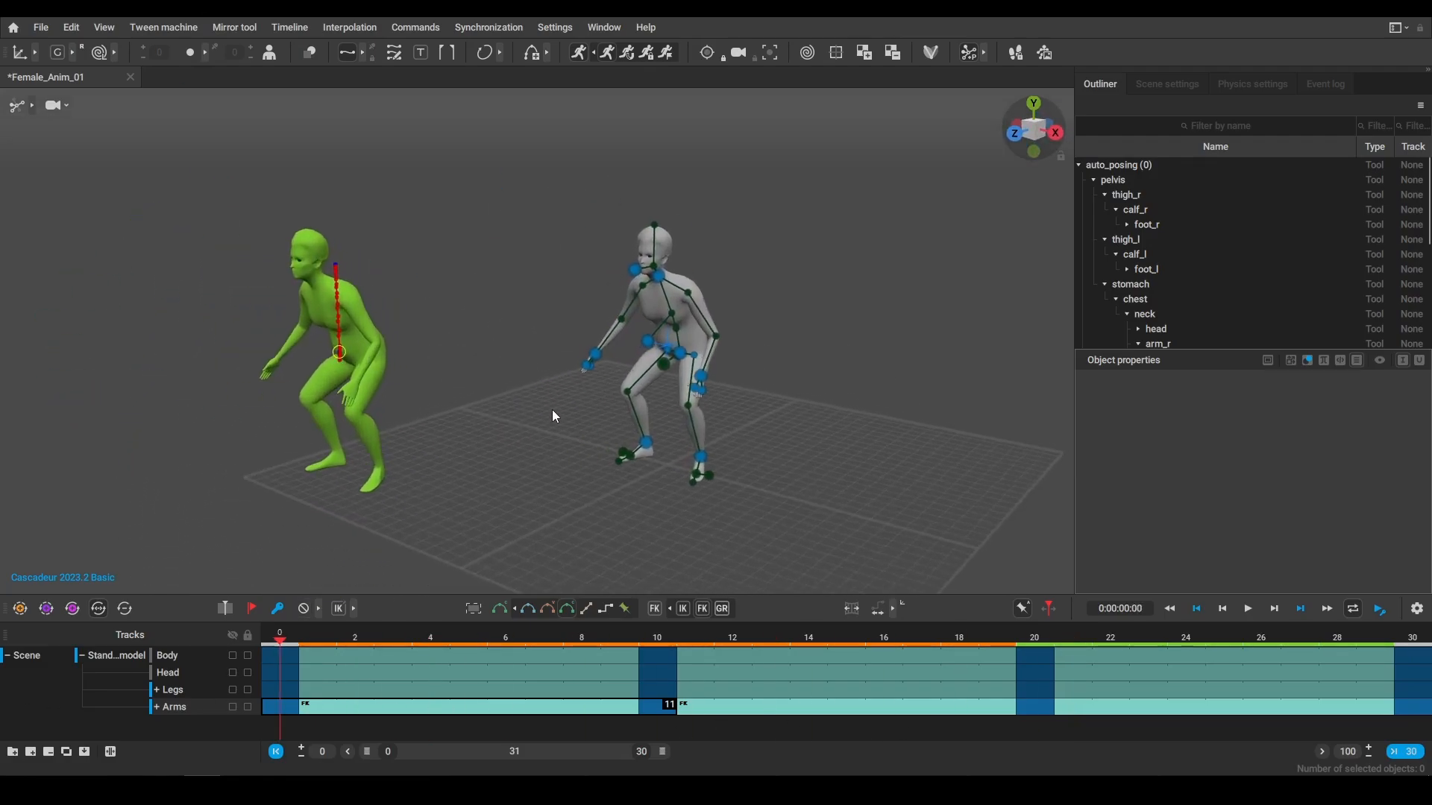
pyautogui.click(1247, 609)
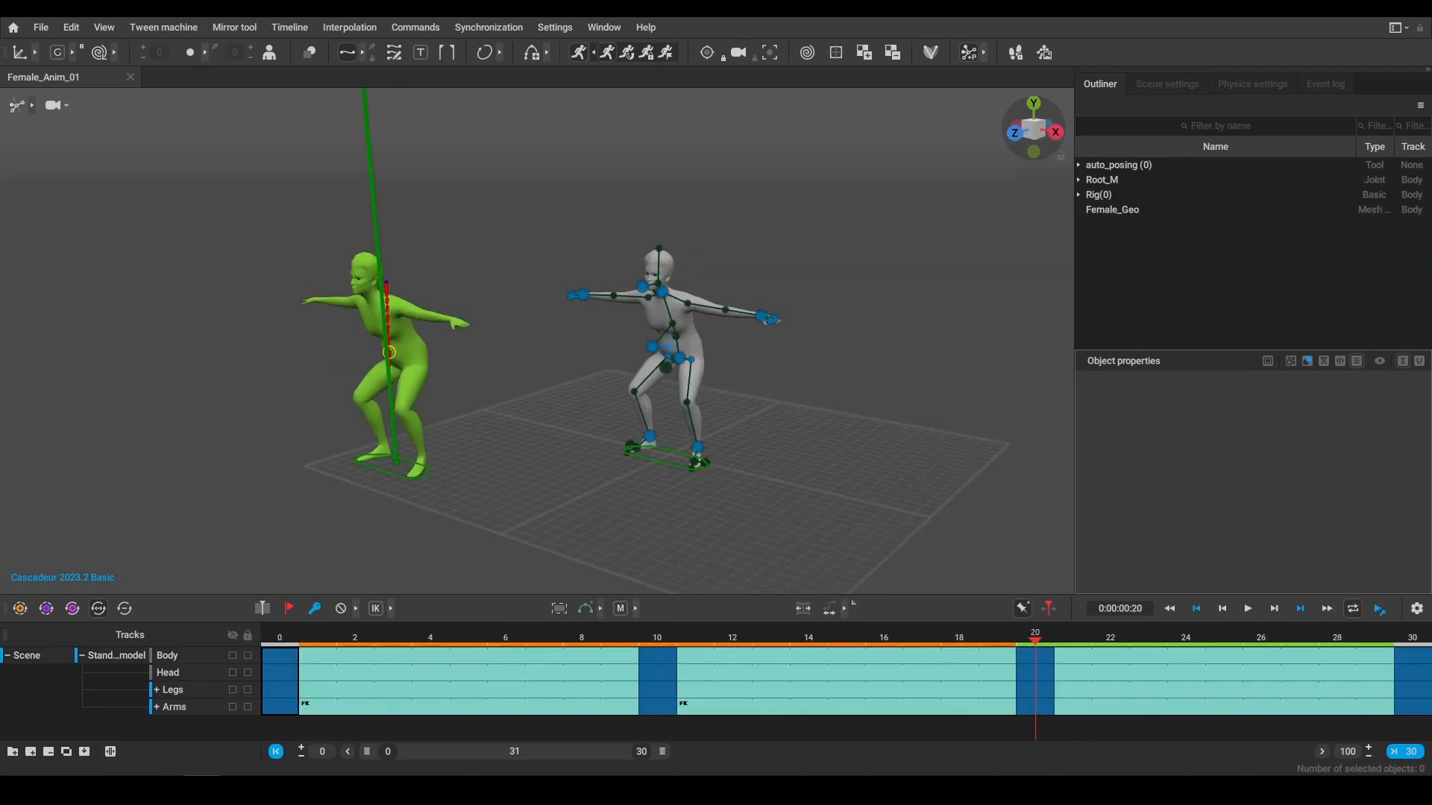
# Scrub between frames 20 and 30 to examine how the physics-corrected figure settles after landing
pyautogui.moveTo(1041, 635); pyautogui.dragTo(1191, 655)
pyautogui.moveTo(1428, 681); pyautogui.dragTo(1300, 647)
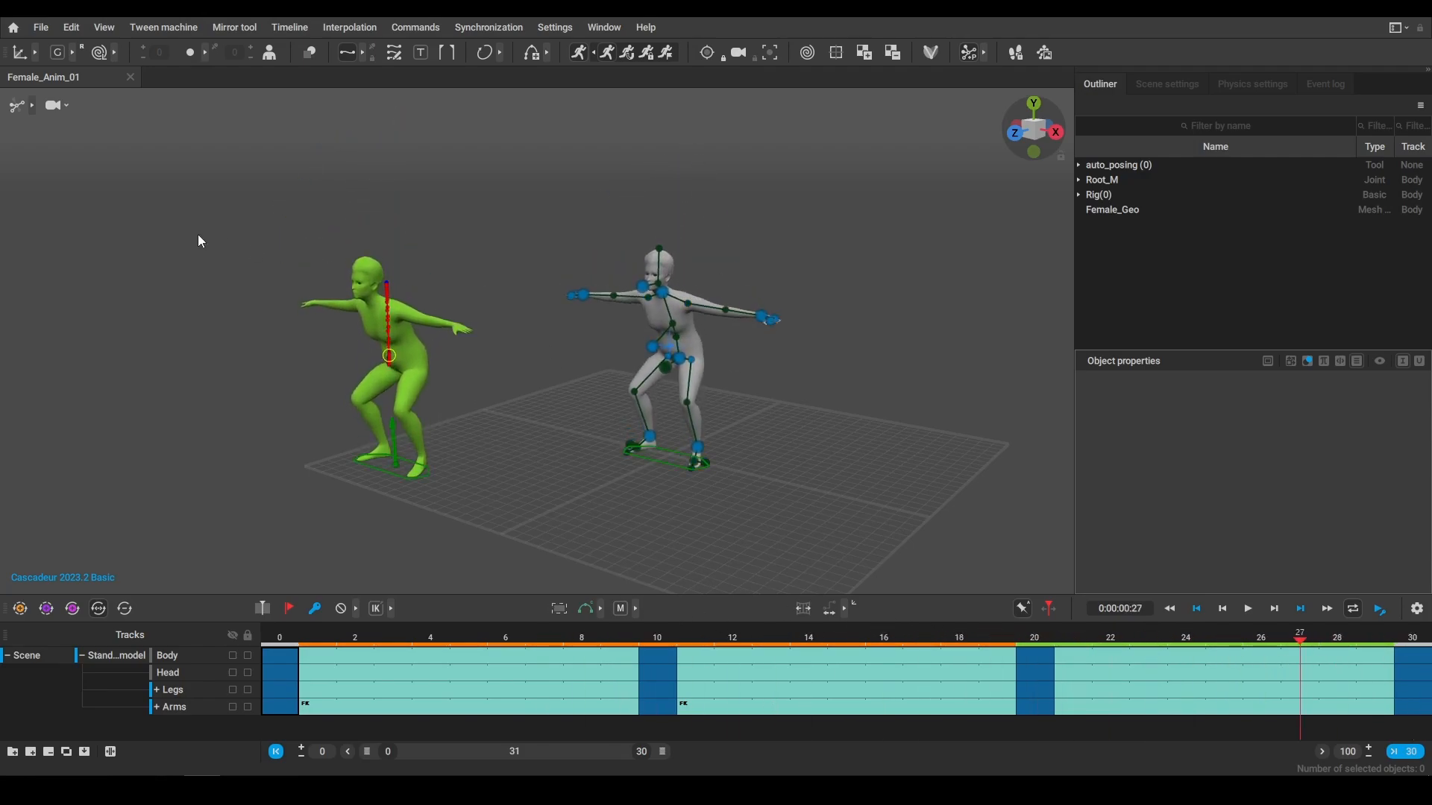
pyautogui.moveTo(1182, 623); pyautogui.dragTo(1423, 635)
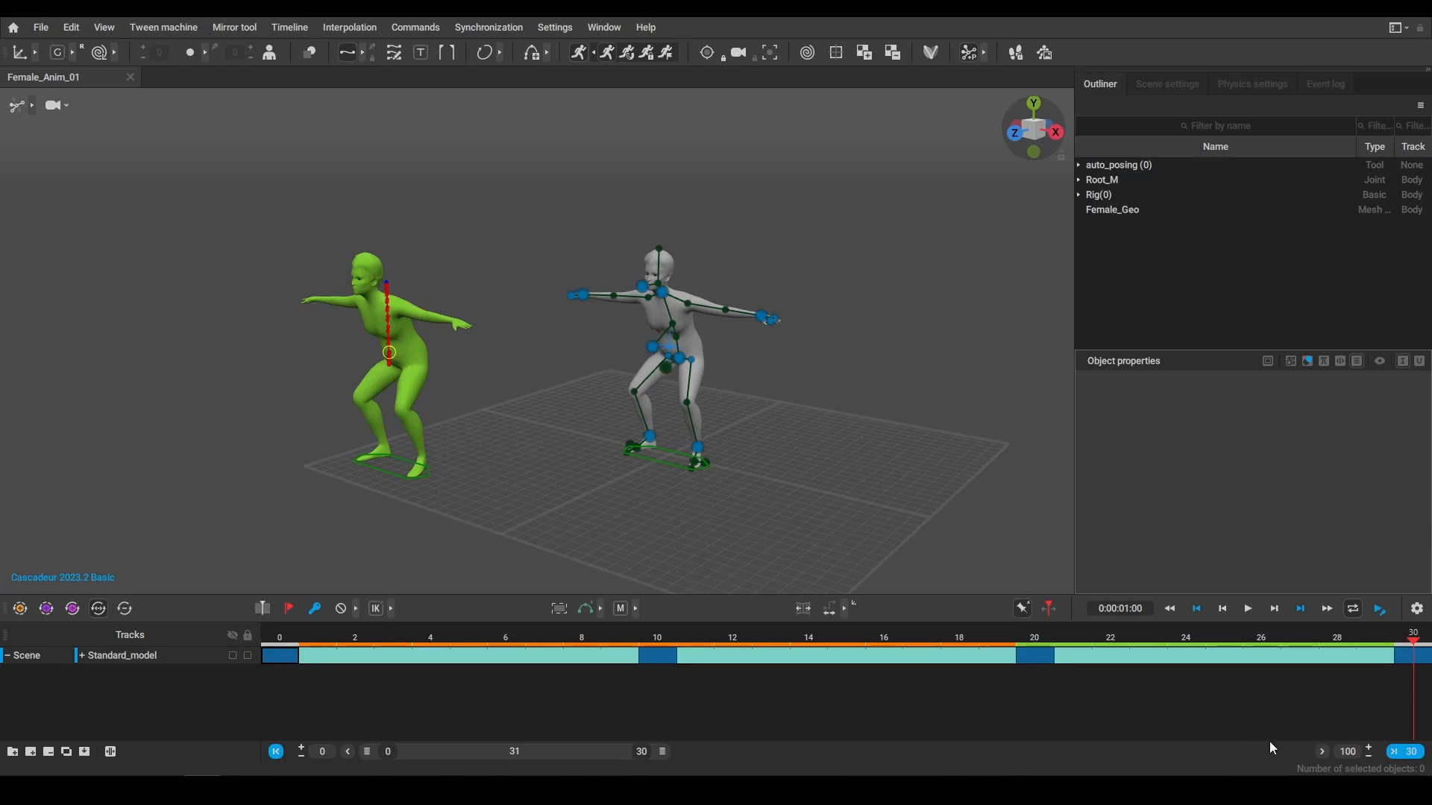
# Set the end of the visible timeline range to frame 40
pyautogui.doubleClick(639, 752)
pyautogui.write('40')
pyautogui.press('Return')
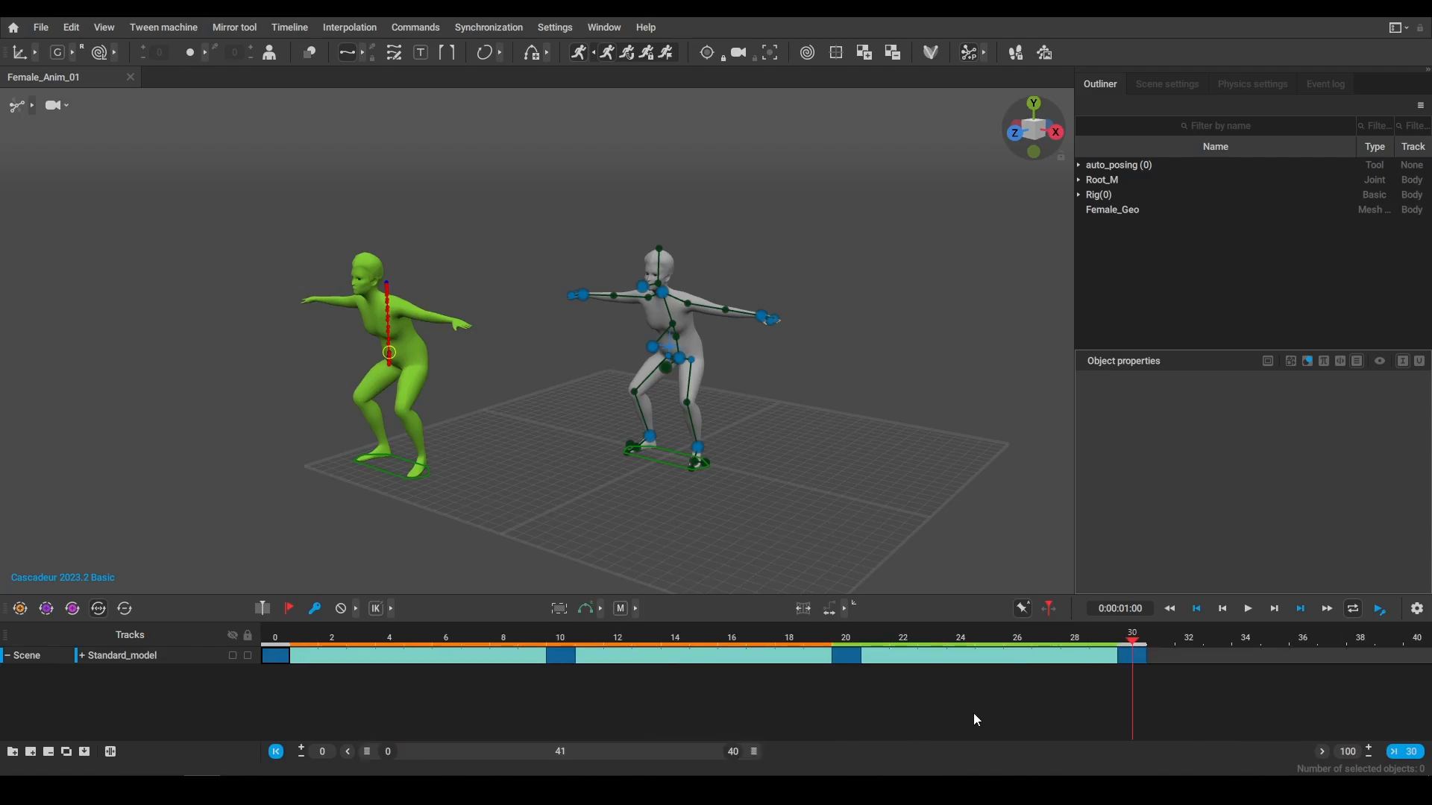
# Select the keys from frame 10 to the end and shift them ten frames later so the jump key starts at frame 20
pyautogui.click(554, 661)
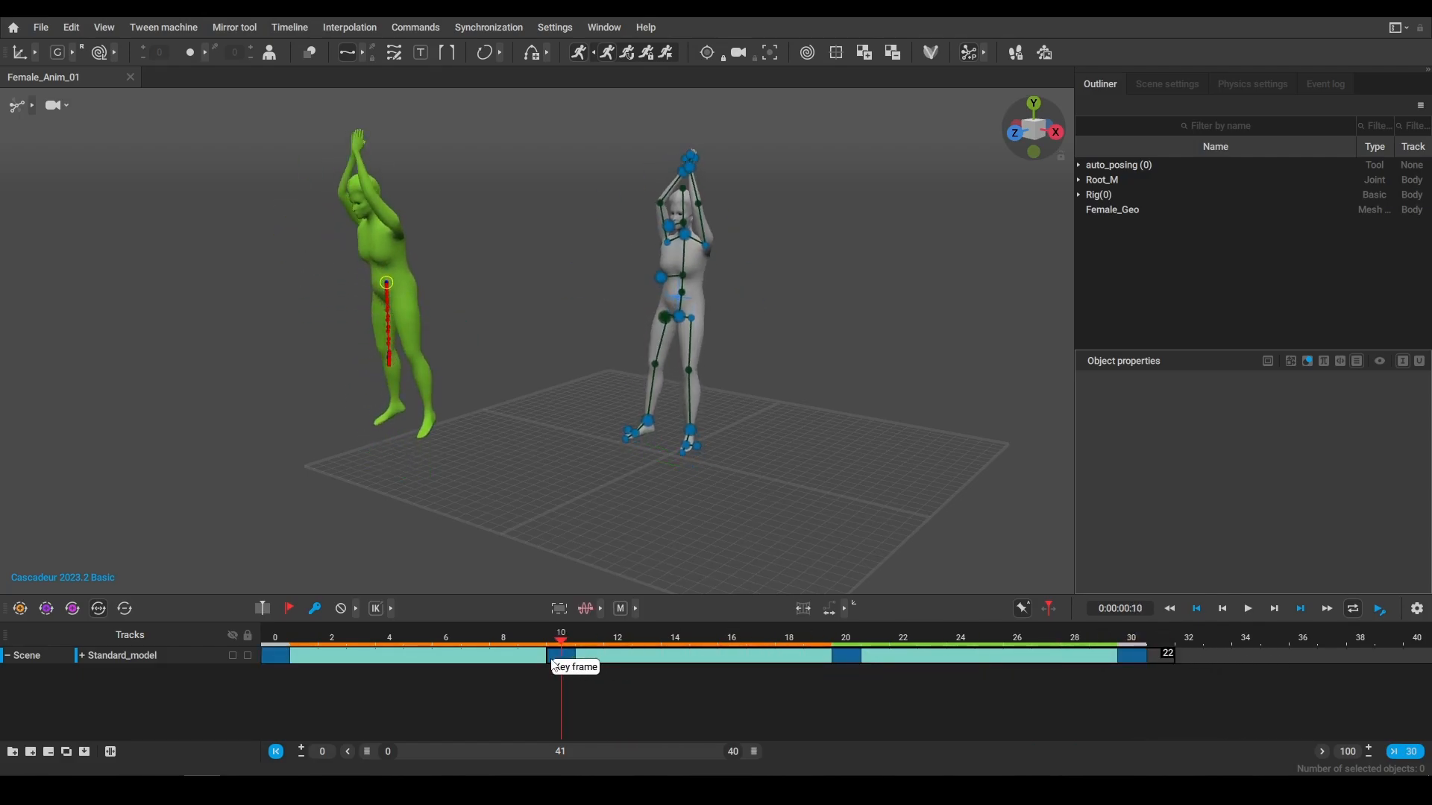
pyautogui.click(740, 670)
pyautogui.click(557, 664)
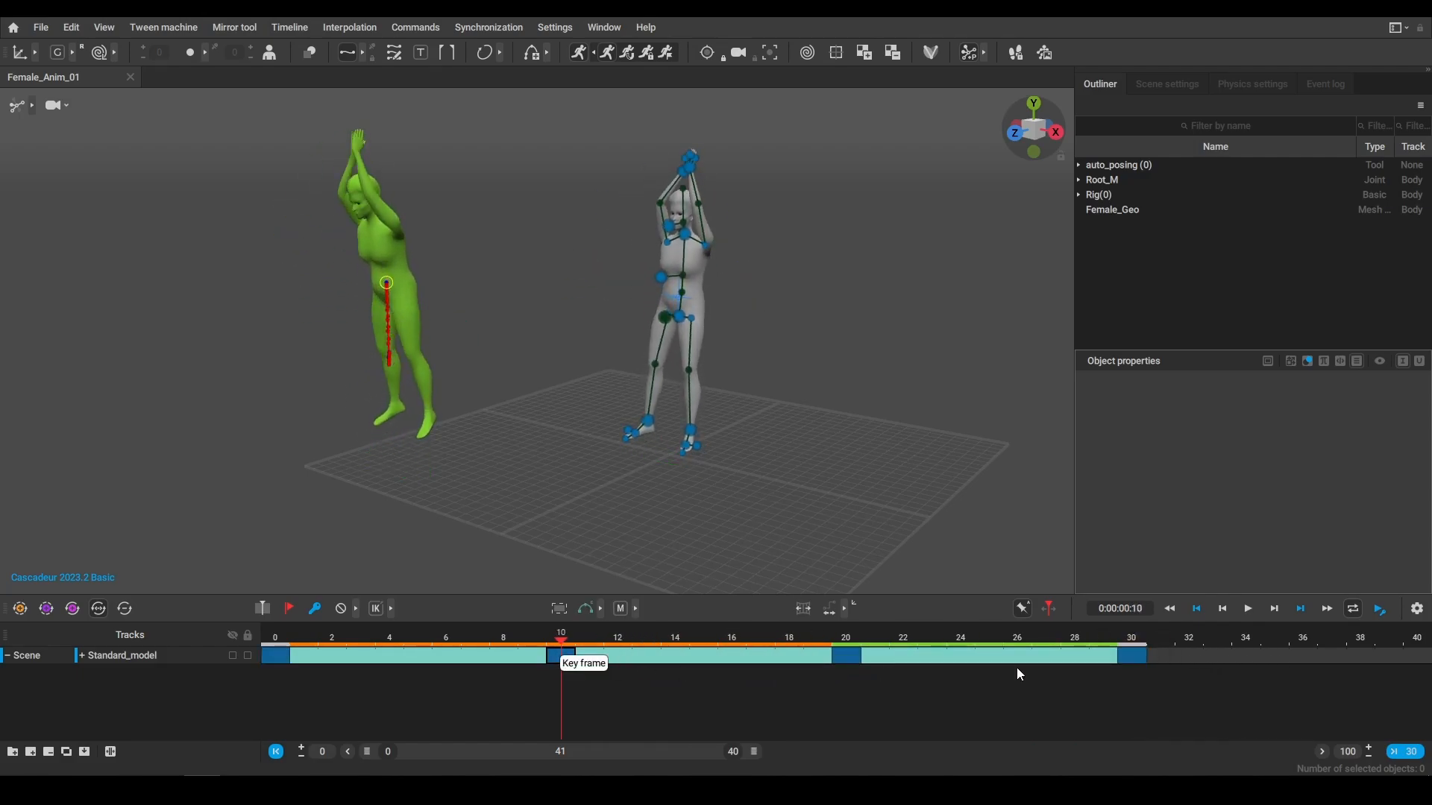
pyautogui.moveTo(1161, 662); pyautogui.dragTo(566, 662)
pyautogui.moveTo(565, 662); pyautogui.dragTo(854, 668, button='middle')
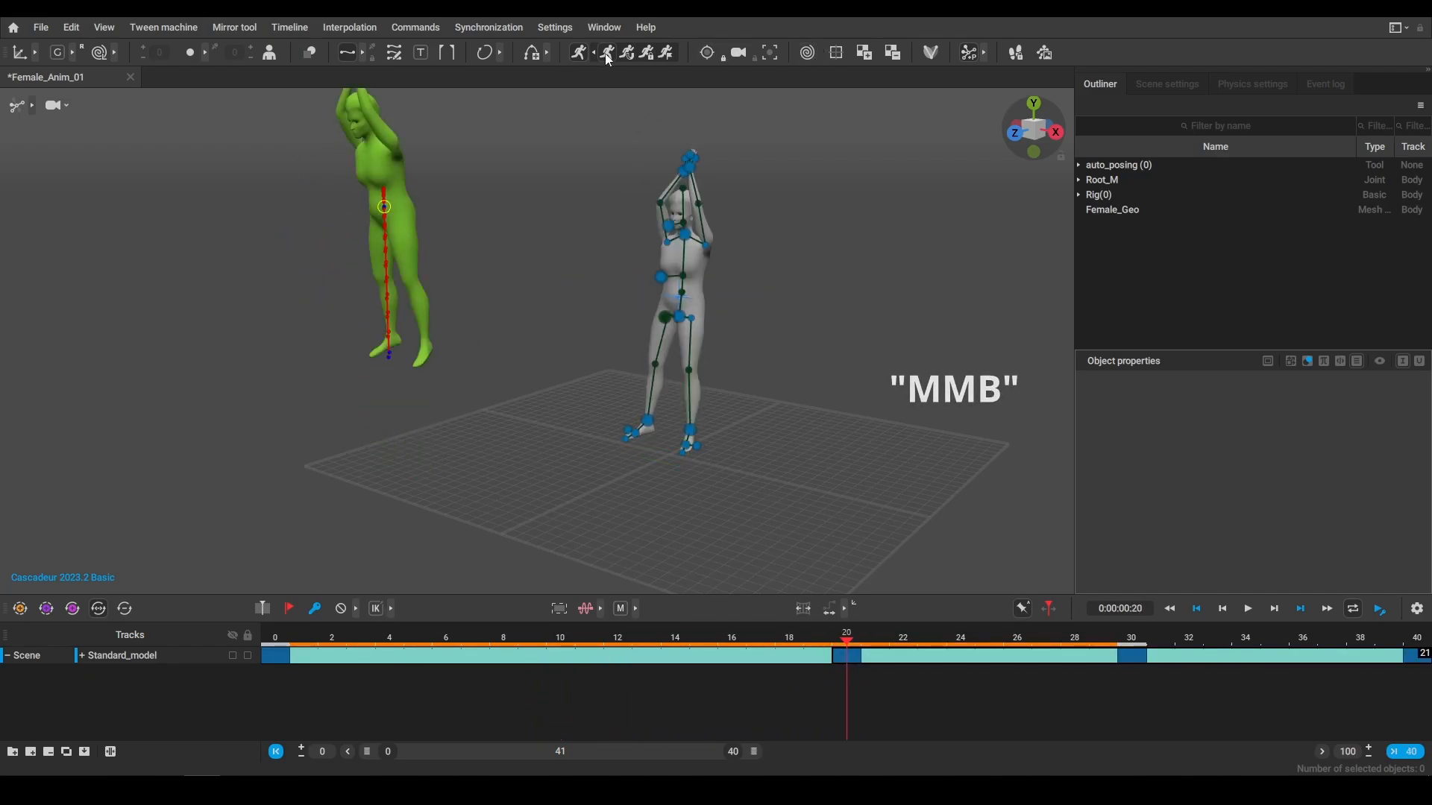
# Hide the physics-corrected figure and copy the crouch key from frame 0 to frame 10
pyautogui.click(580, 53)
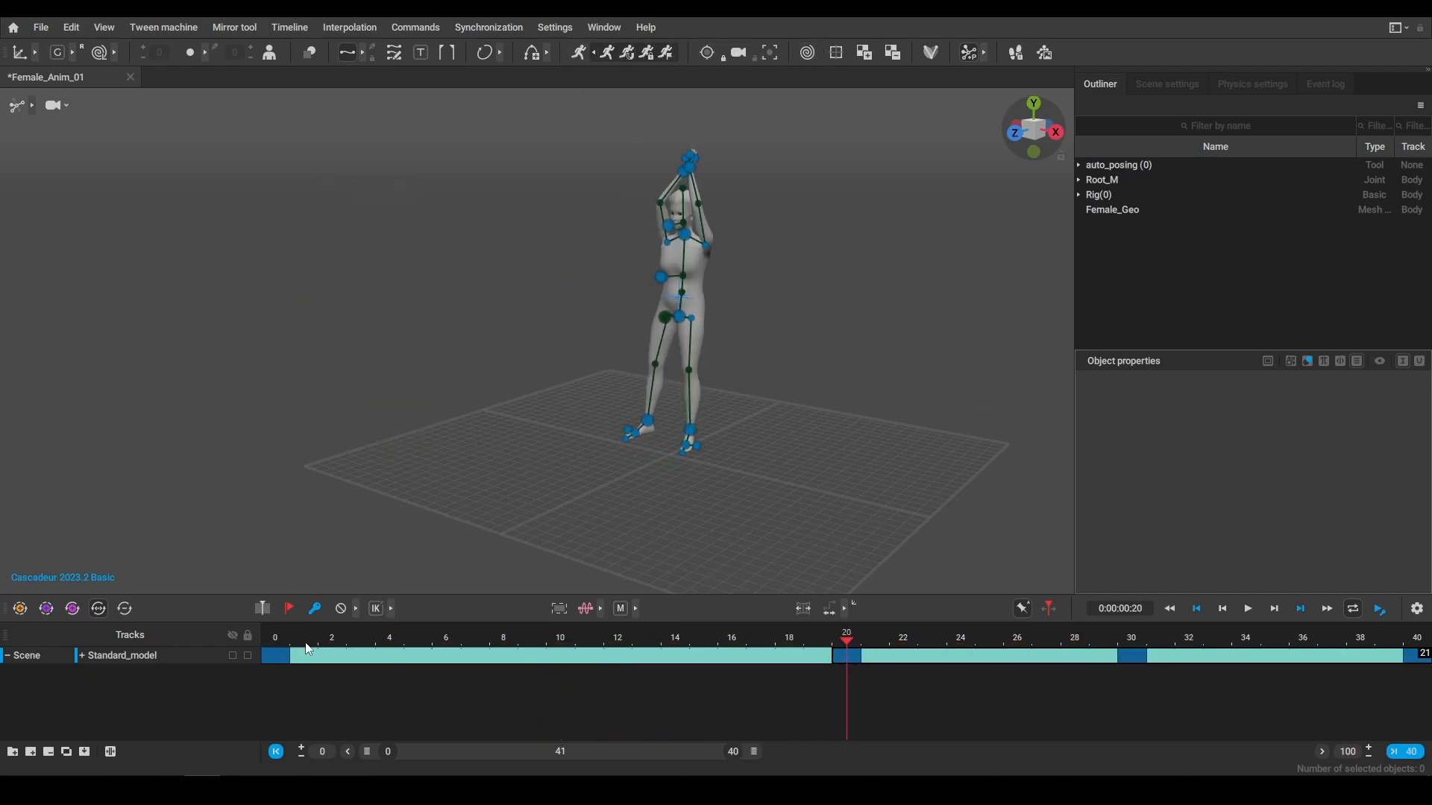
pyautogui.click(277, 662)
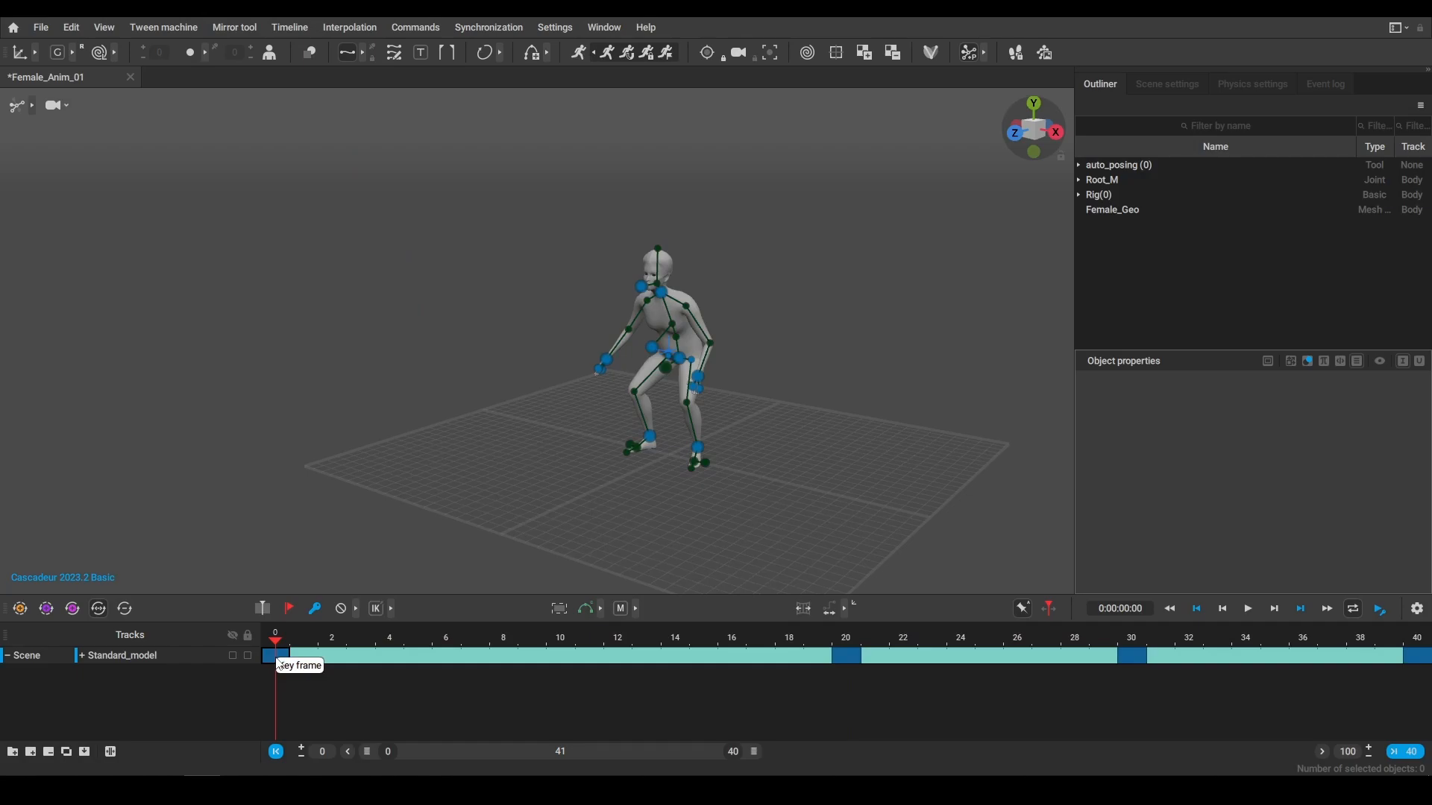
pyautogui.moveTo(280, 666); pyautogui.dragTo(182, 663)
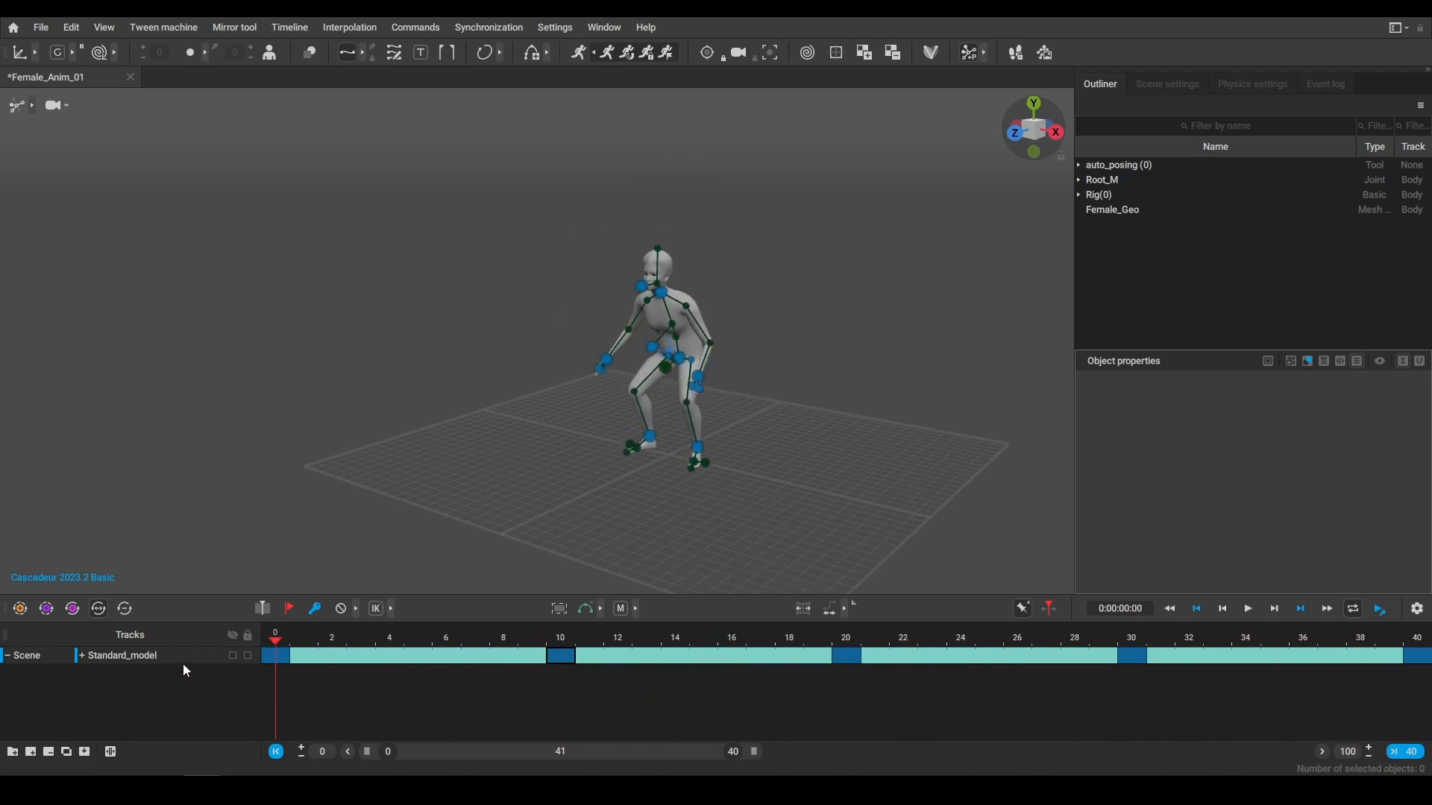
pyautogui.keyDown('alt'); pyautogui.moveTo(683, 368); pyautogui.dragTo(582, 377); pyautogui.keyUp('alt')
pyautogui.keyDown('alt'); pyautogui.moveTo(582, 376); pyautogui.dragTo(765, 429, button='right'); pyautogui.keyUp('alt')
pyautogui.keyDown('alt'); pyautogui.moveTo(764, 428); pyautogui.dragTo(587, 350, button='middle'); pyautogui.keyUp('alt')
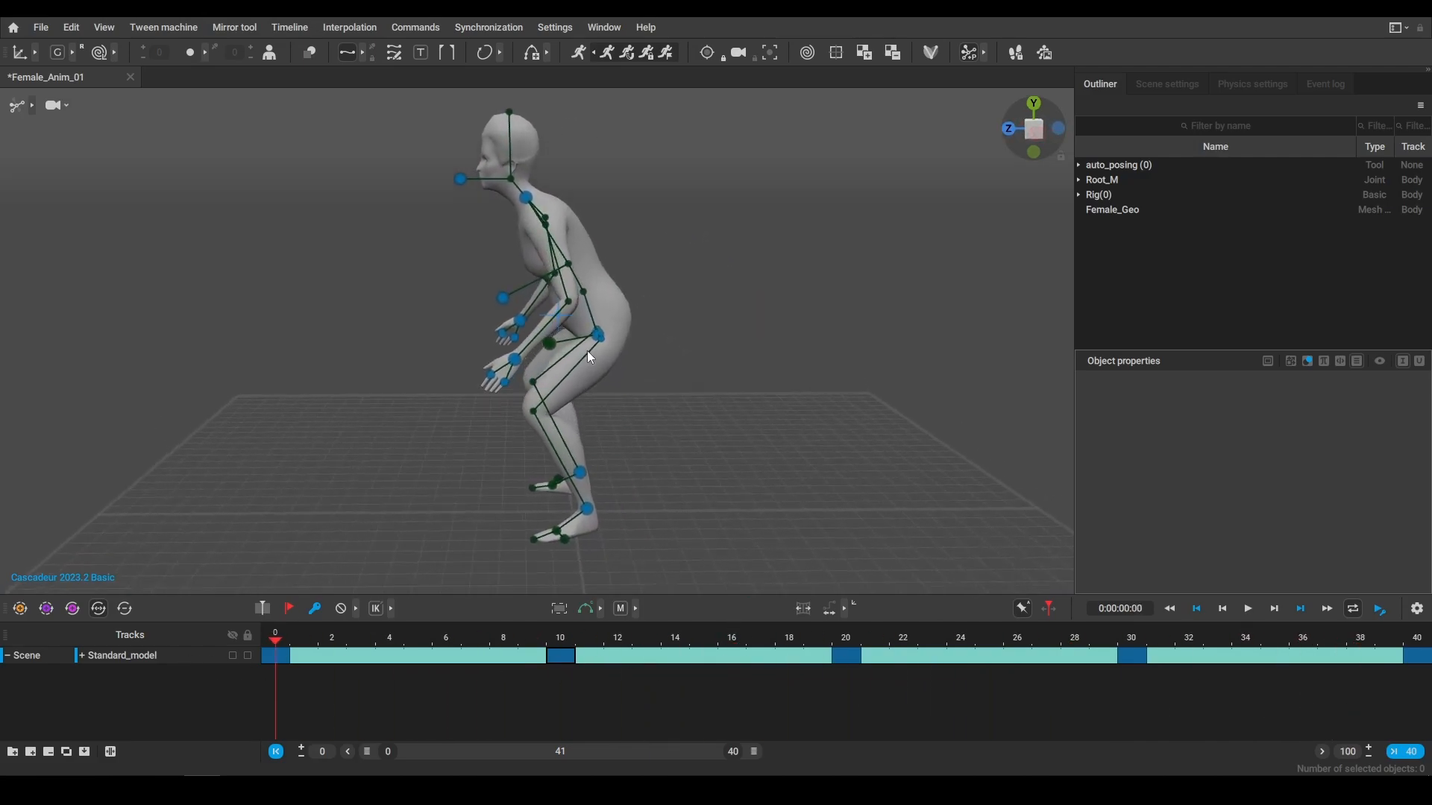
pyautogui.click(539, 668)
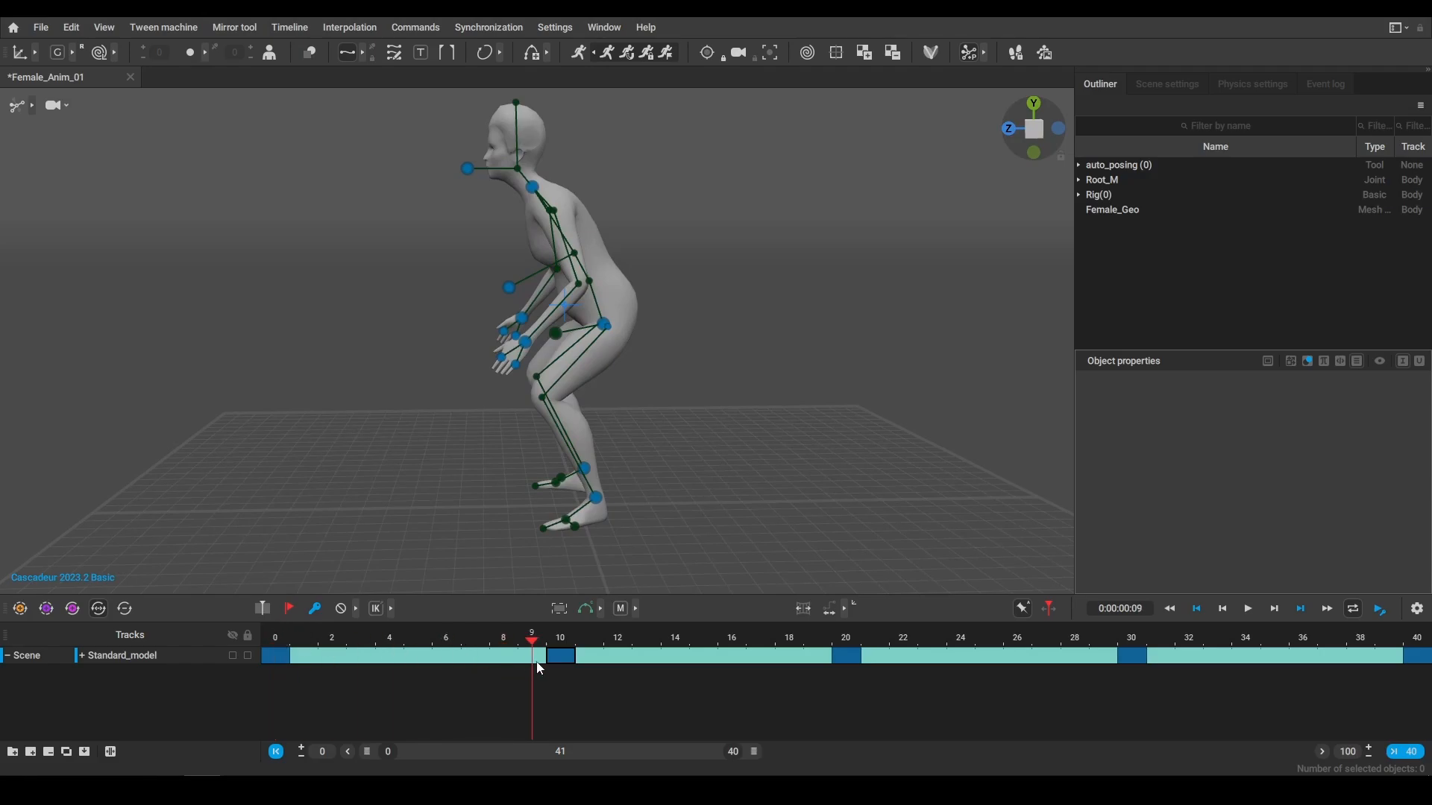
# Show the physics-corrected figure again and scrub between frames 0 and 20 to examine the takeoff from the side
pyautogui.click(581, 53)
pyautogui.moveTo(362, 640); pyautogui.dragTo(848, 728)
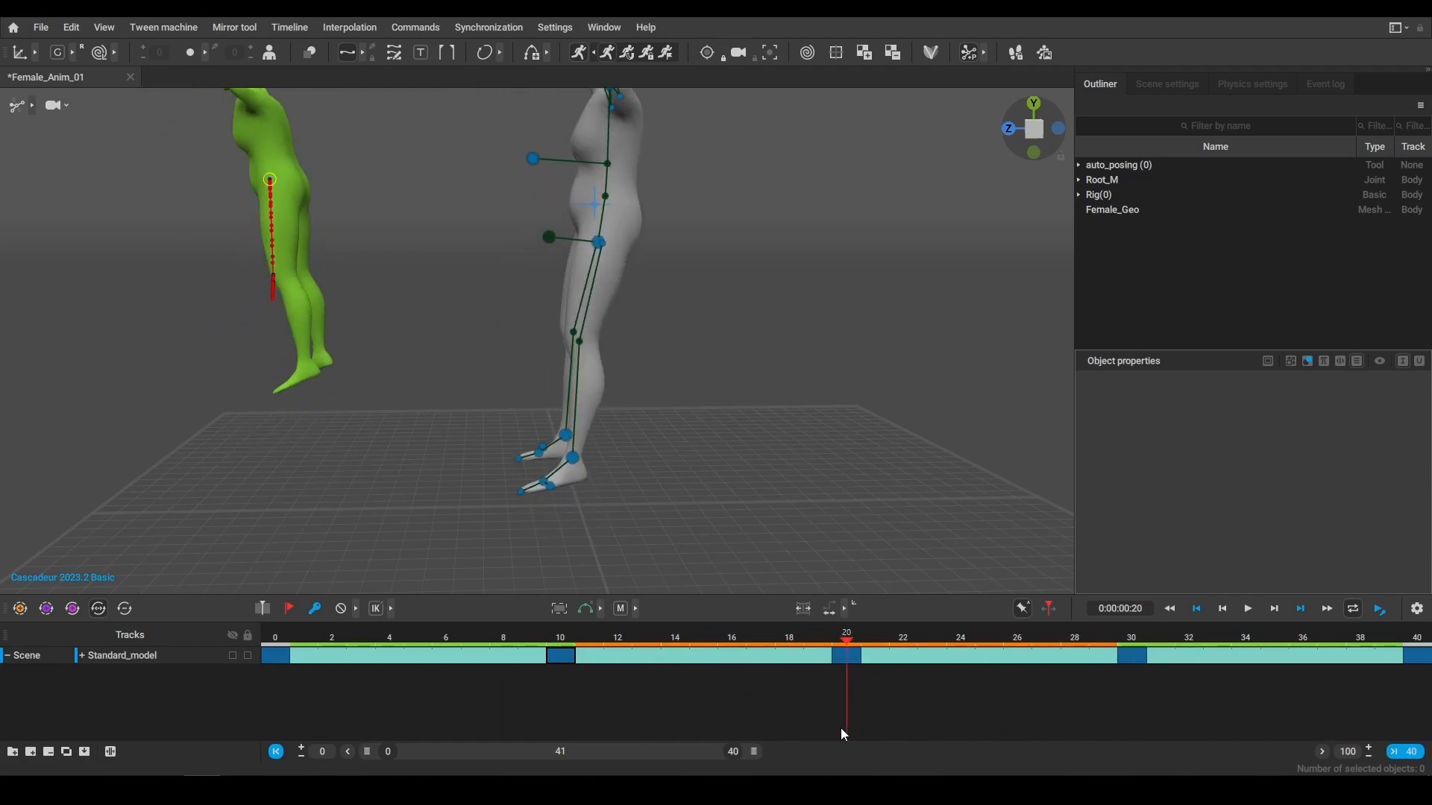
pyautogui.scroll(-2, 615, 355)
pyautogui.moveTo(616, 357); pyautogui.dragTo(698, 427, button='middle')
pyautogui.moveTo(504, 640); pyautogui.dragTo(269, 665)
# At frame 10, pull both hands back behind the hips, raise them and rotate them to wind up the arm swing
pyautogui.moveTo(1152, 656); pyautogui.dragTo(556, 676)
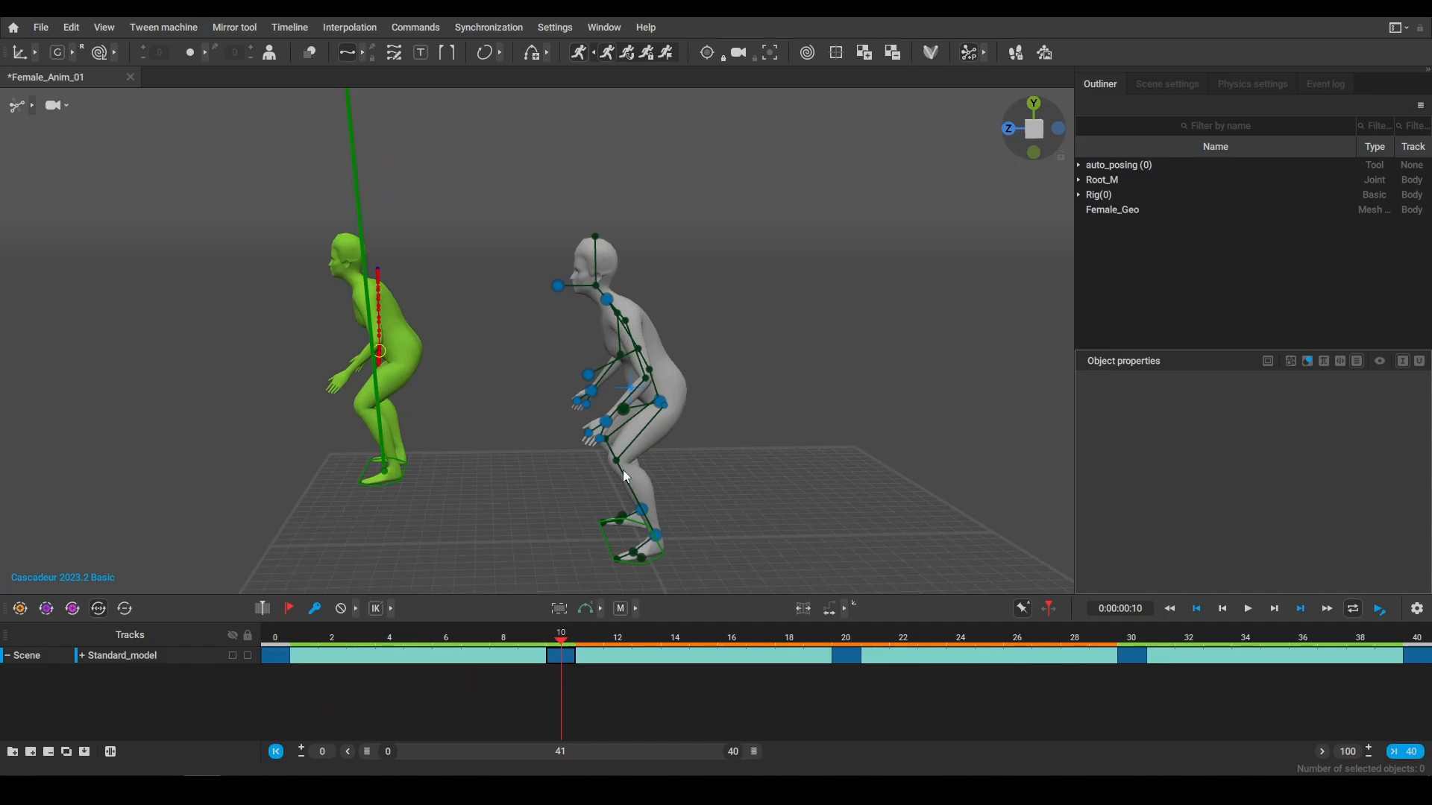
pyautogui.scroll(3, 624, 469)
pyautogui.moveTo(681, 515); pyautogui.dragTo(619, 414)
pyautogui.keyDown('shift'); pyautogui.moveTo(631, 443); pyautogui.dragTo(578, 392); pyautogui.keyUp('shift')
pyautogui.moveTo(571, 384); pyautogui.dragTo(675, 382)
pyautogui.moveTo(717, 337); pyautogui.dragTo(718, 301)
pyautogui.keyDown('alt'); pyautogui.moveTo(746, 328); pyautogui.dragTo(732, 327); pyautogui.keyUp('alt')
pyautogui.press('e')
pyautogui.moveTo(772, 332); pyautogui.dragTo(717, 302)
# Lower the head's direction point at frame 10 so the face tilts toward the ground
pyautogui.click(545, 258)
pyautogui.press('w')
pyautogui.moveTo(548, 223); pyautogui.dragTo(548, 252)
# Shift the pelvis horizontally in the frame 10 crouch, add the neck to the selection and scrub back to check the anticipation
pyautogui.keyDown('alt'); pyautogui.moveTo(657, 422); pyautogui.dragTo(675, 406); pyautogui.keyUp('alt')
pyautogui.click(665, 377)
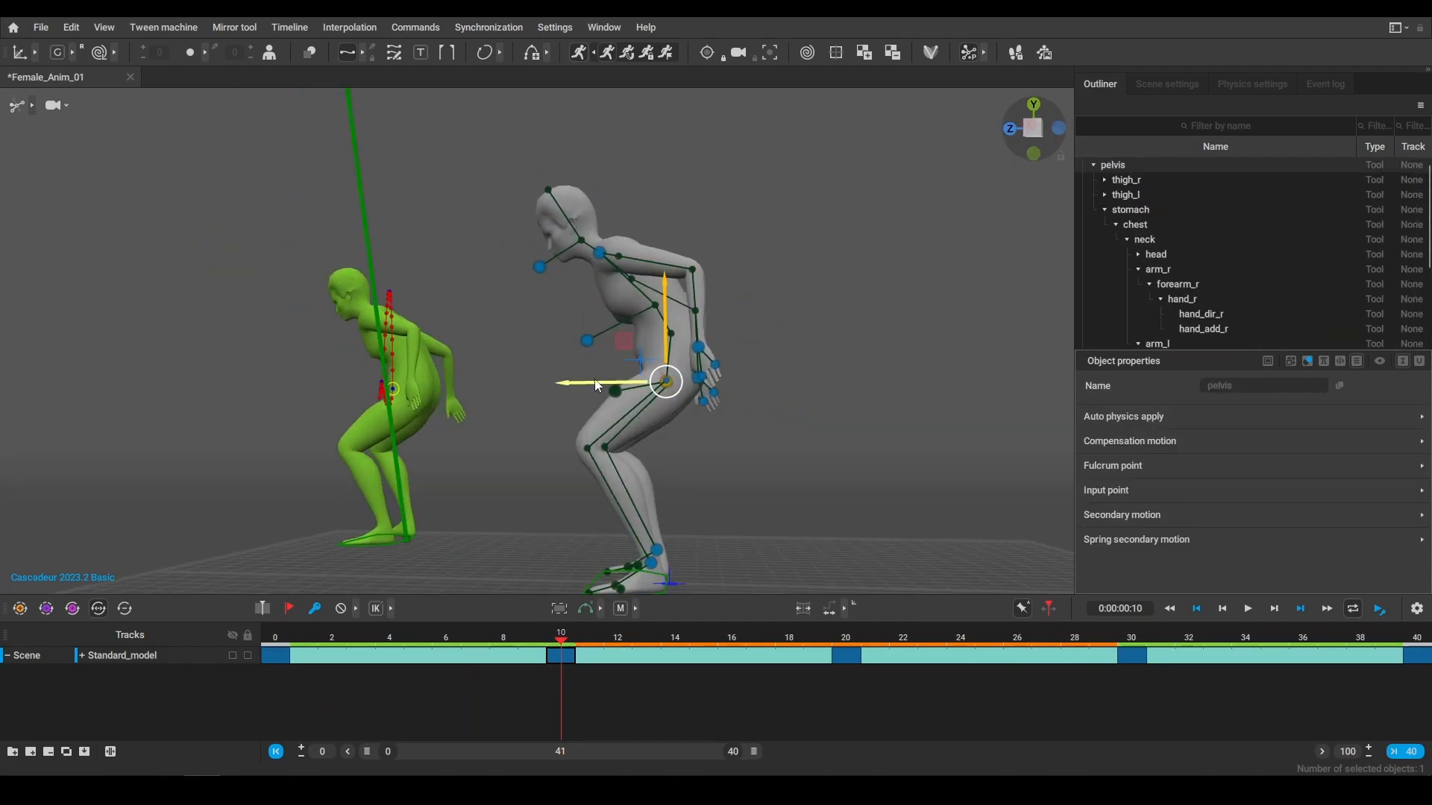
pyautogui.moveTo(594, 379); pyautogui.dragTo(958, 419)
pyautogui.scroll(3, 656, 381)
pyautogui.keyDown('shift'); pyautogui.click(678, 266); pyautogui.keyUp('shift')
pyautogui.moveTo(558, 641); pyautogui.dragTo(417, 642)
pyautogui.moveTo(418, 642); pyautogui.dragTo(561, 642)
# At frame 20, lower the pelvis, neck and both feet together to reduce the jump height, and scrub back through the motion
pyautogui.keyDown('alt'); pyautogui.moveTo(691, 543); pyautogui.dragTo(522, 548); pyautogui.keyUp('alt')
pyautogui.moveTo(522, 640); pyautogui.dragTo(844, 710)
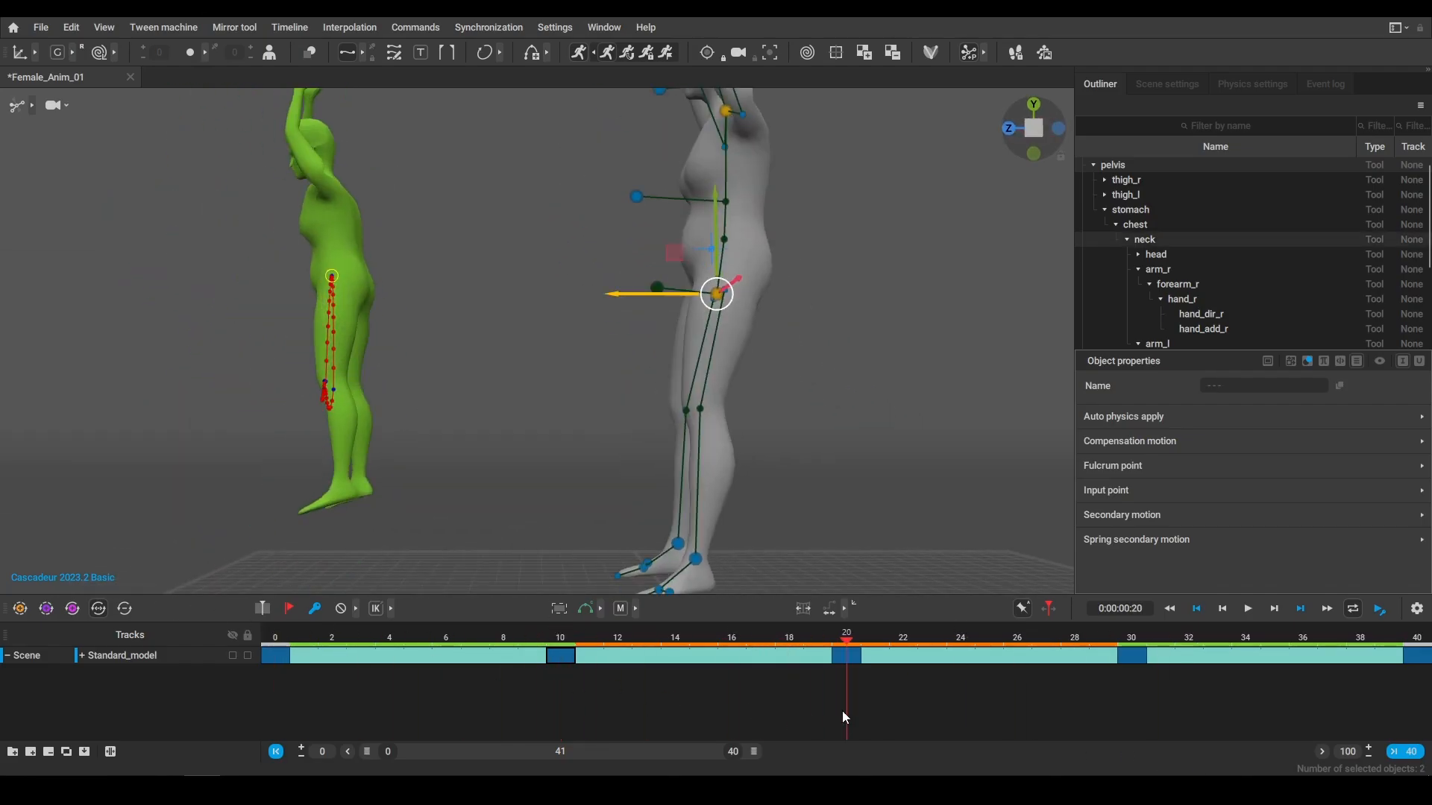
pyautogui.scroll(-3, 679, 358)
pyautogui.click(666, 205)
pyautogui.keyDown('shift'); pyautogui.doubleClick(642, 504); pyautogui.keyUp('shift')
pyautogui.keyDown('shift'); pyautogui.doubleClick(646, 510); pyautogui.keyUp('shift')
pyautogui.moveTo(665, 249); pyautogui.dragTo(667, 276)
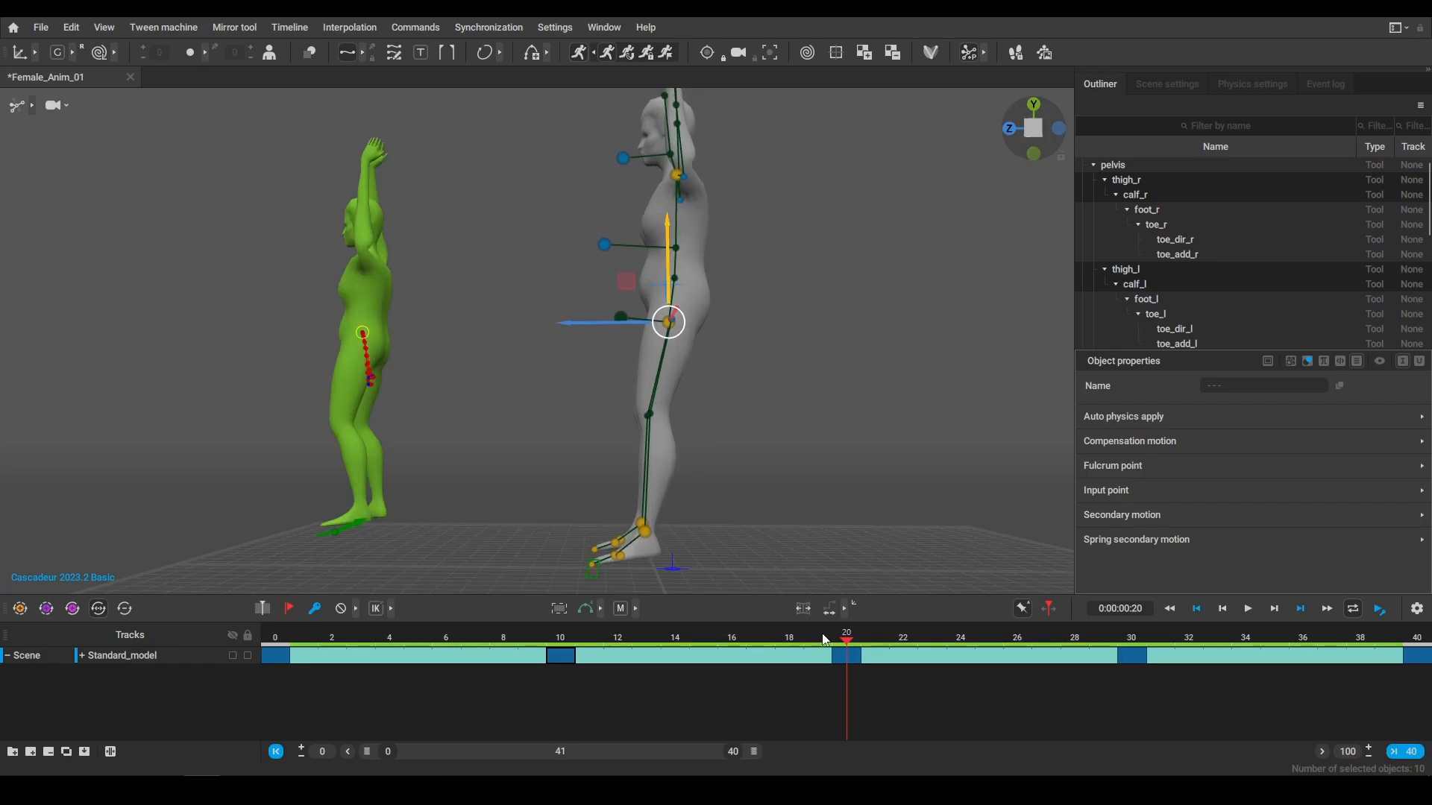
pyautogui.moveTo(827, 639); pyautogui.dragTo(847, 693)
pyautogui.moveTo(668, 277); pyautogui.dragTo(669, 268)
pyautogui.scroll(-2, 668, 335)
pyautogui.moveTo(842, 640); pyautogui.dragTo(669, 655)
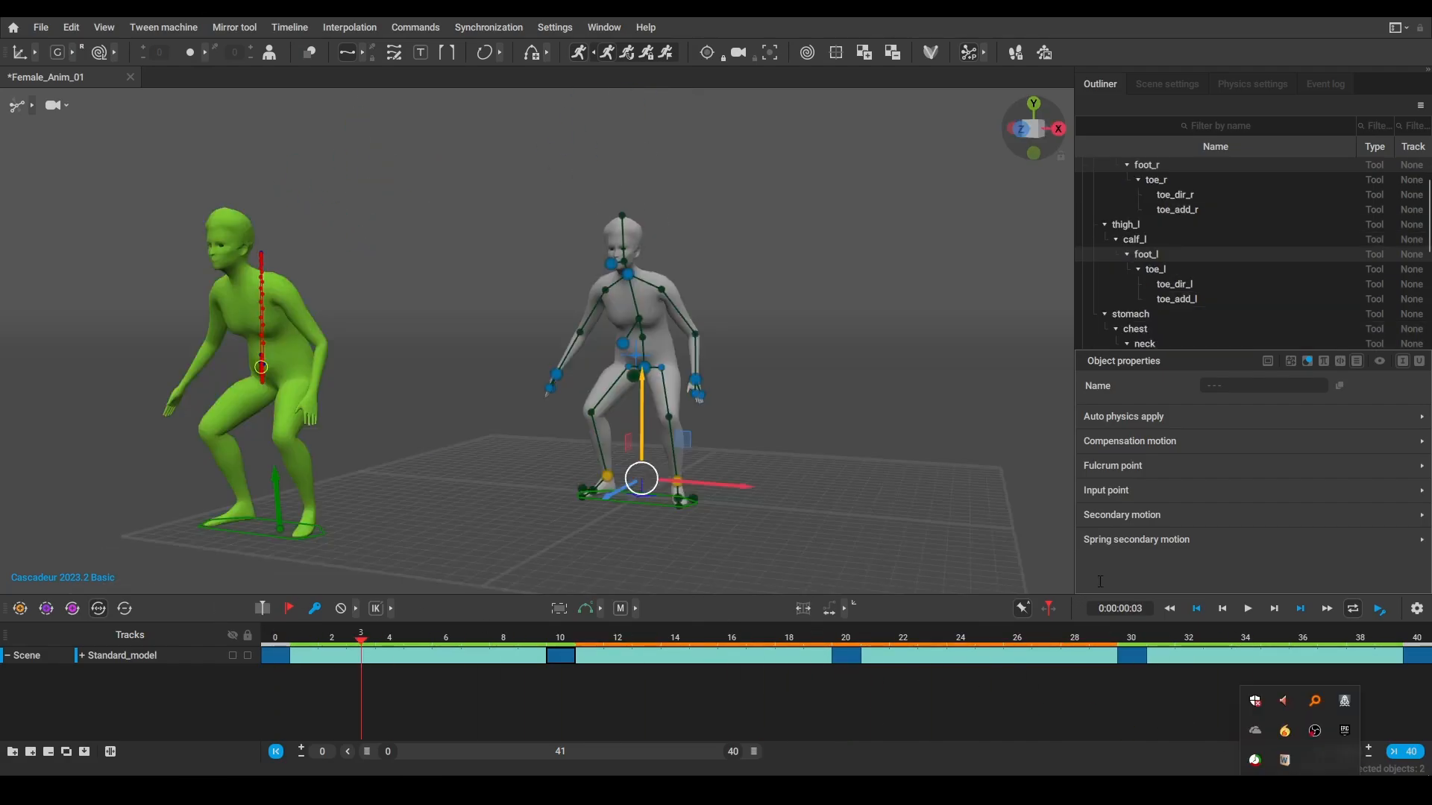
# Save the scene under the new name Female_Anim_02
pyautogui.click(41, 27)
pyautogui.click(60, 112)
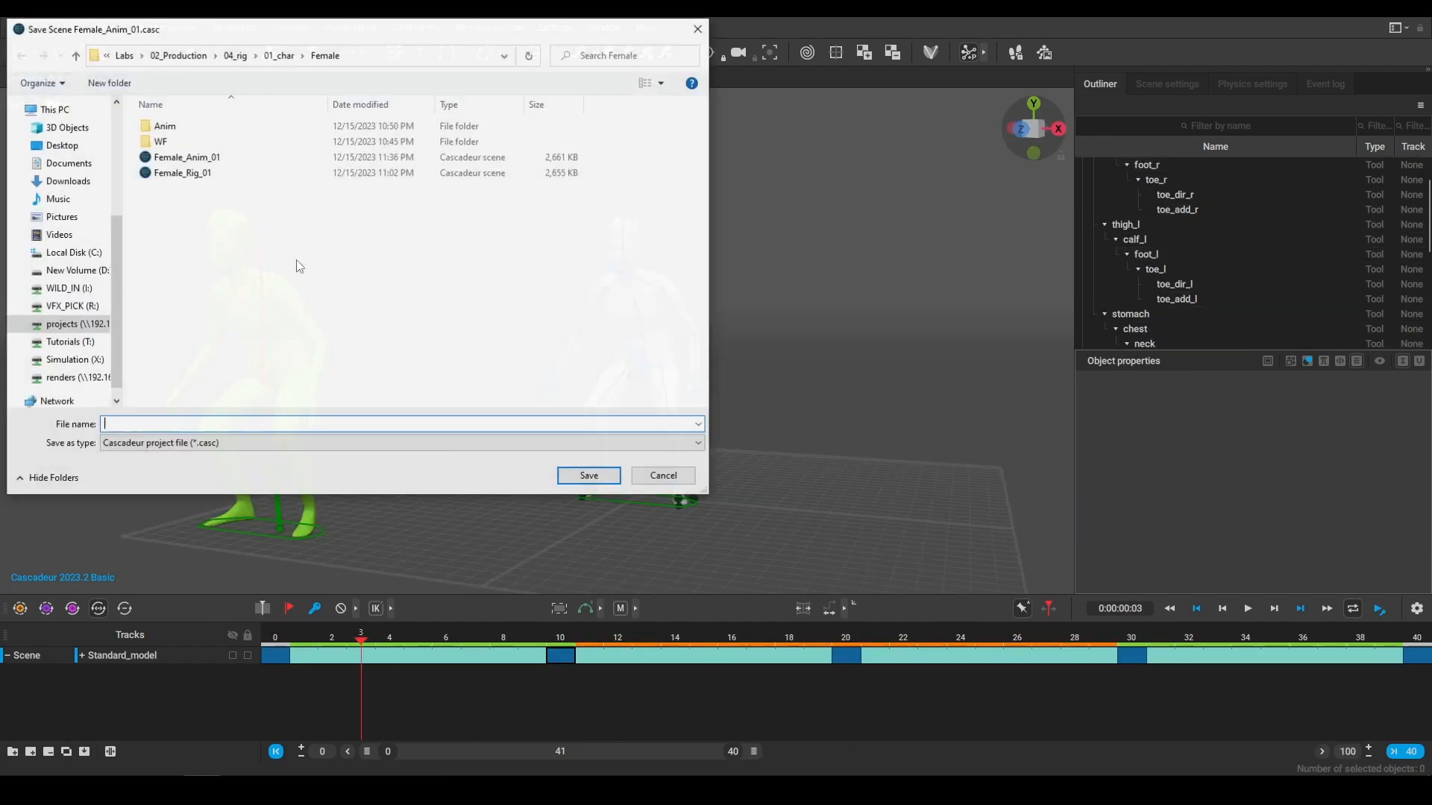
pyautogui.click(188, 424)
pyautogui.press('BackSpace')
pyautogui.write('2')
pyautogui.press('Return')
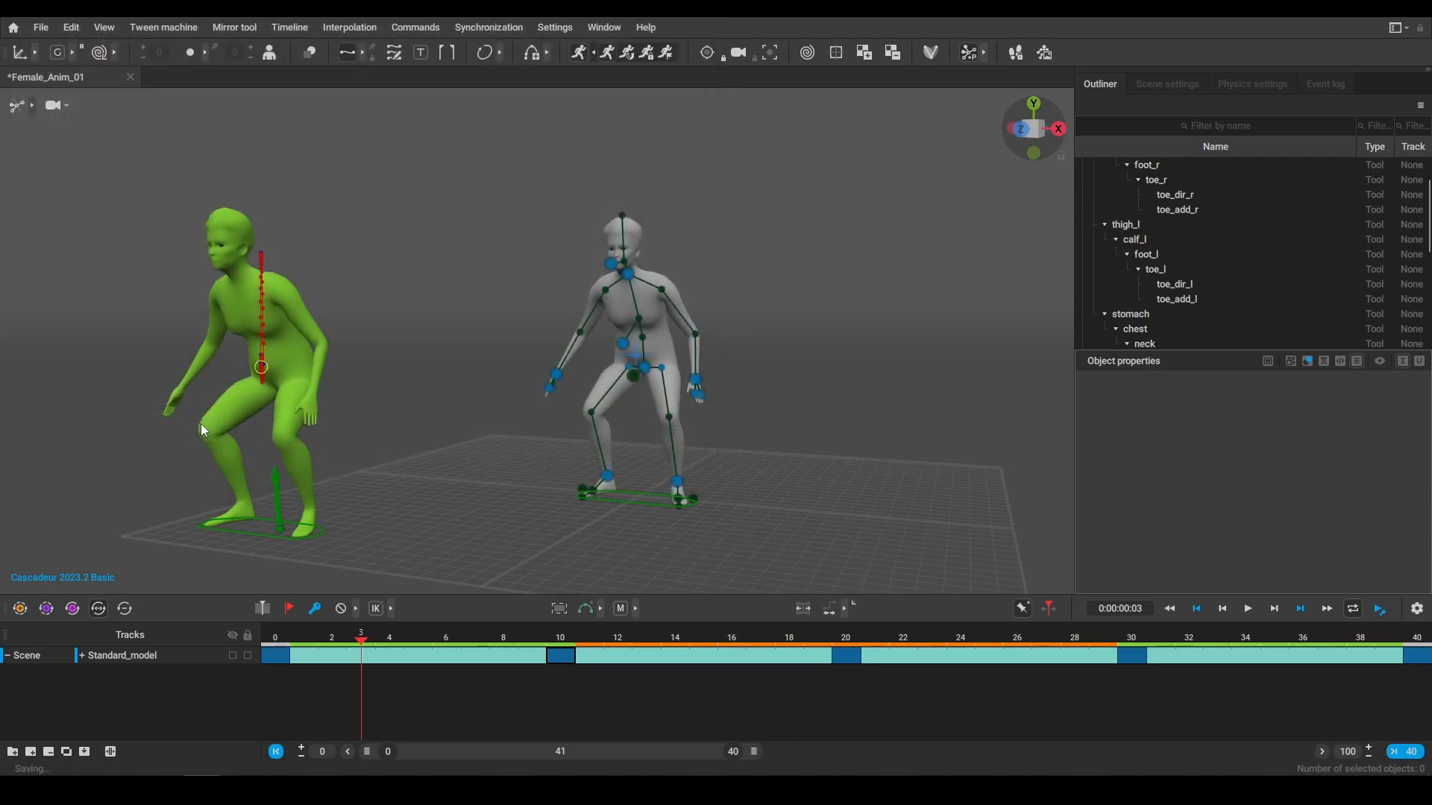
# Show the AutoPhysics settings and play the animation from the front to review the physics-corrected jump
pyautogui.keyDown('alt'); pyautogui.moveTo(615, 382); pyautogui.dragTo(662, 385); pyautogui.keyUp('alt')
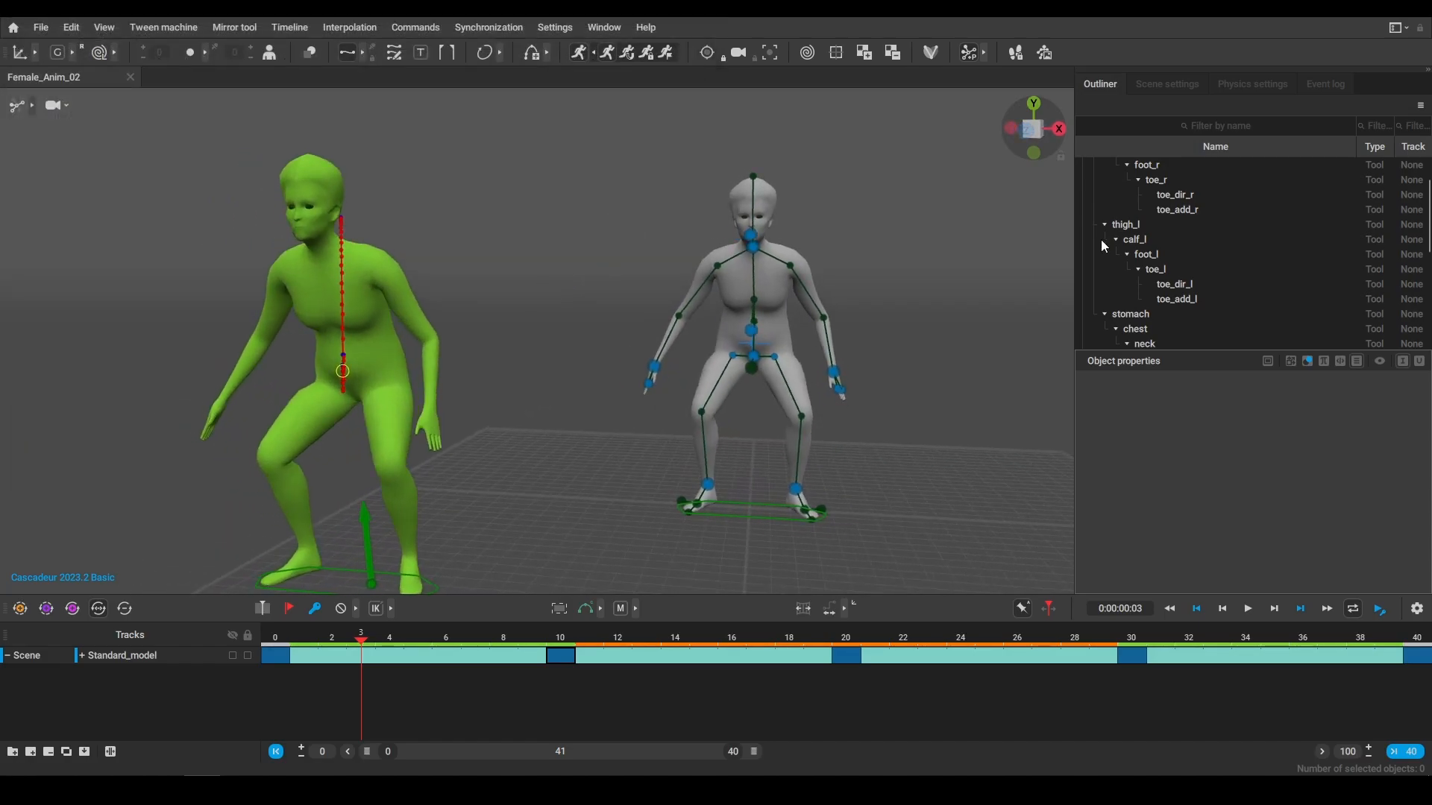
pyautogui.click(1261, 87)
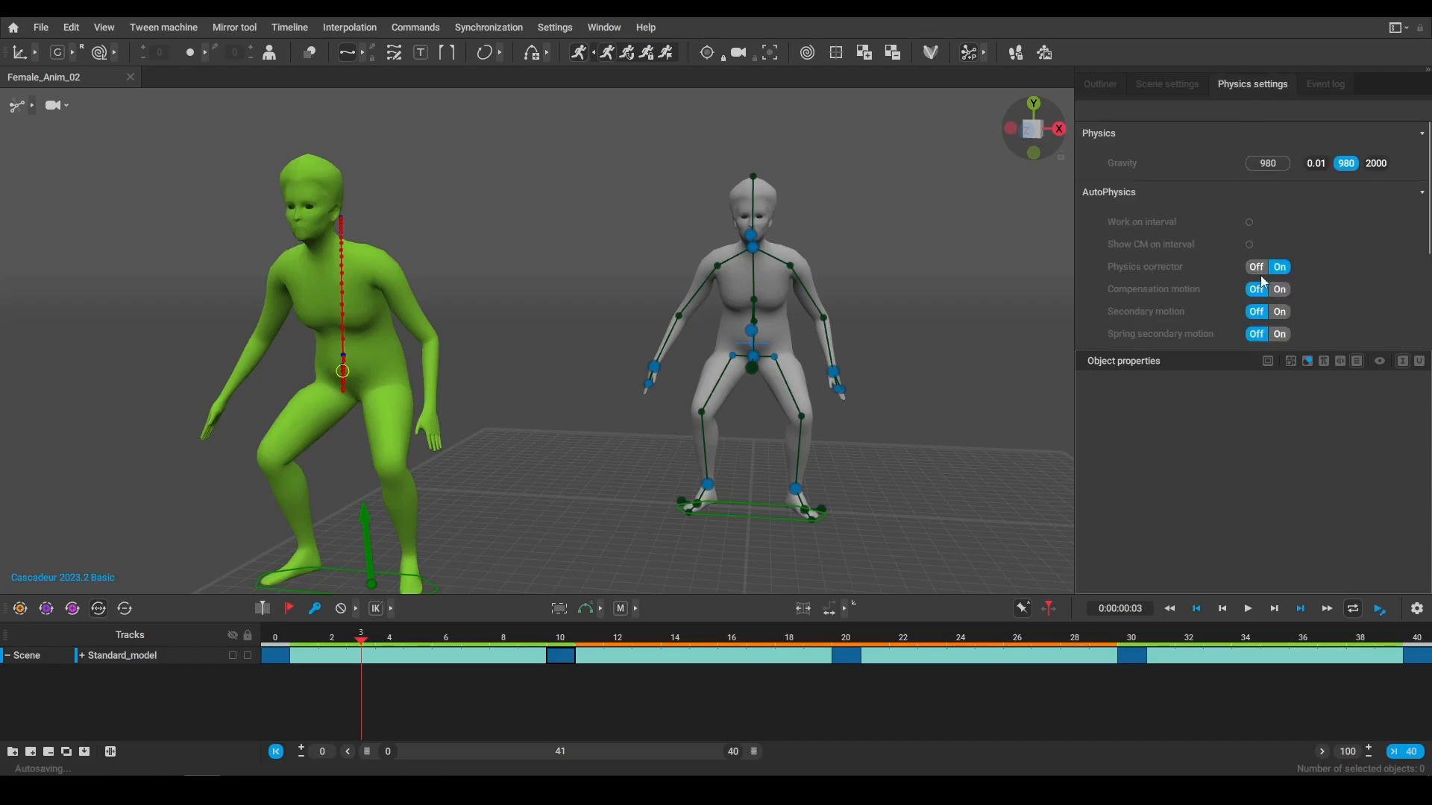
pyautogui.scroll(-1, 1282, 257)
pyautogui.scroll(-5, 1318, 257)
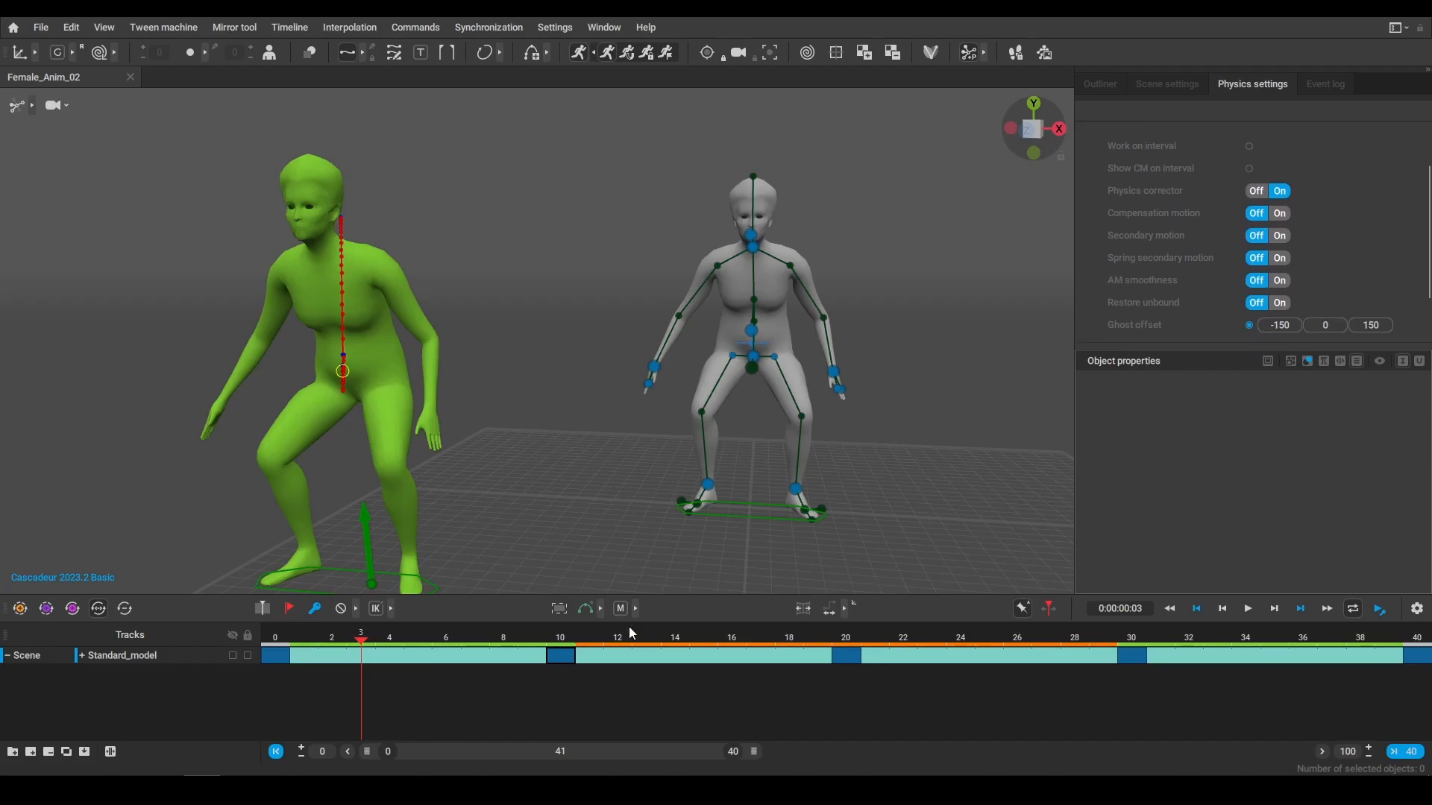
pyautogui.click(1249, 608)
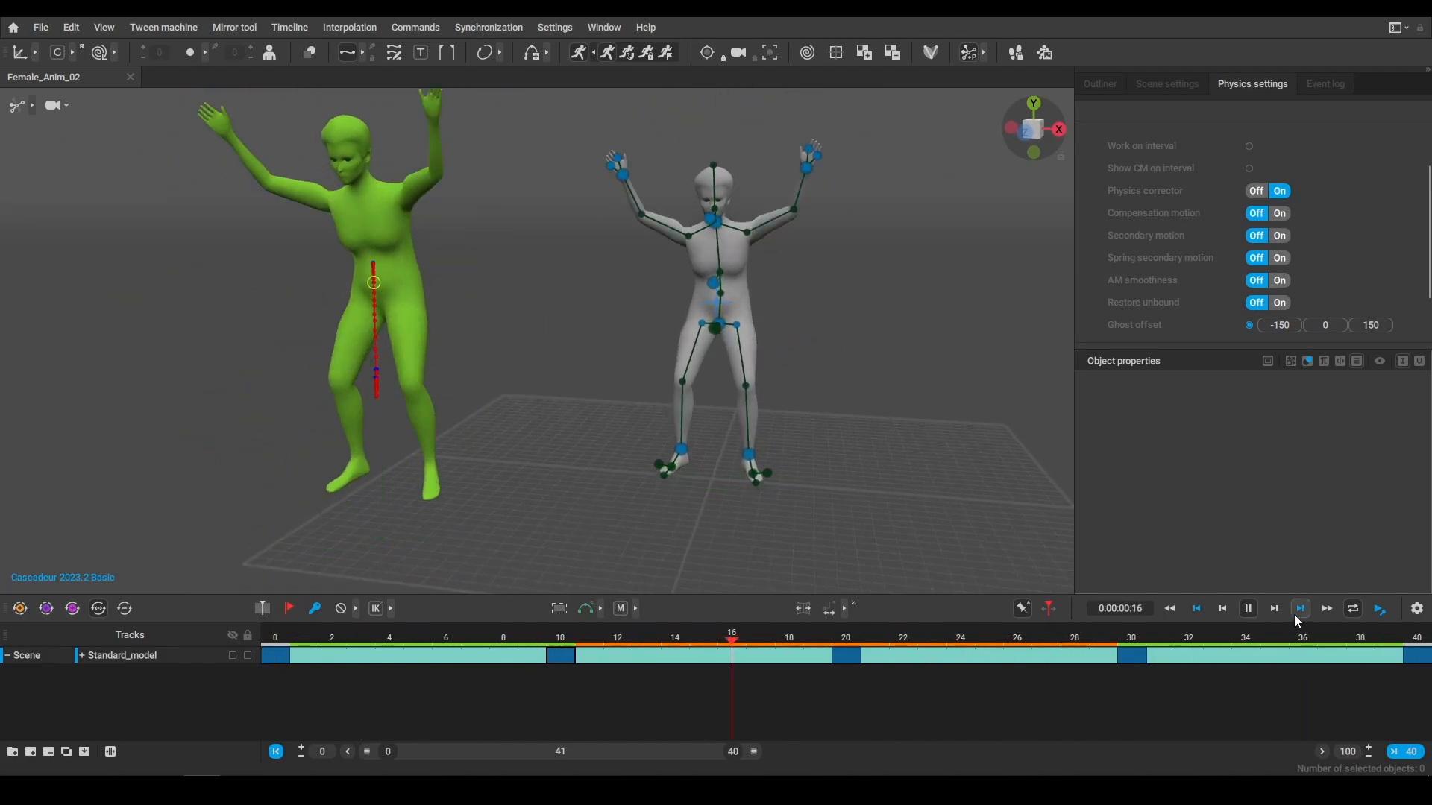
pyautogui.click(1248, 612)
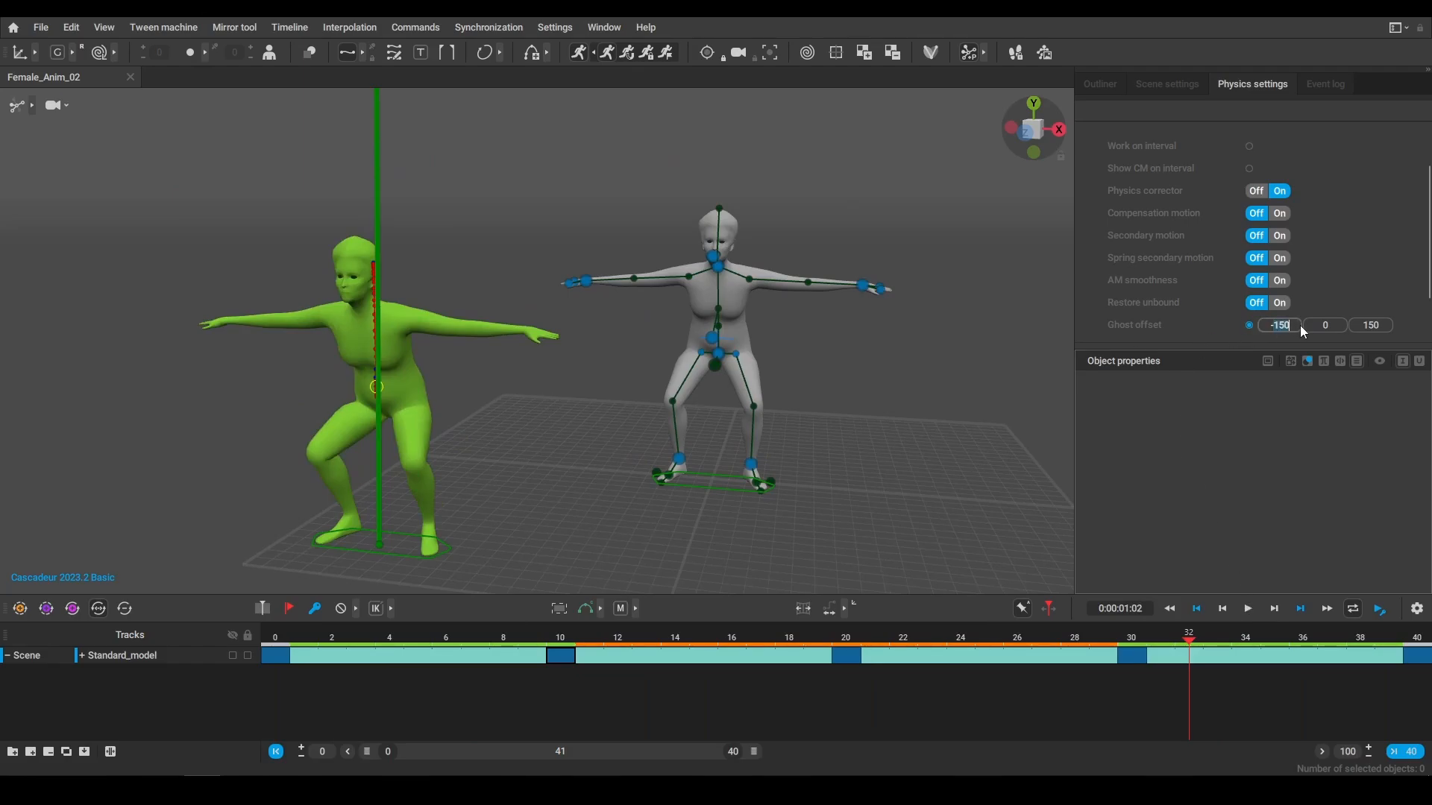
# Set the first ghost offset value to -200 and play the animation to compare both figures
pyautogui.write('0')
pyautogui.press('Return')
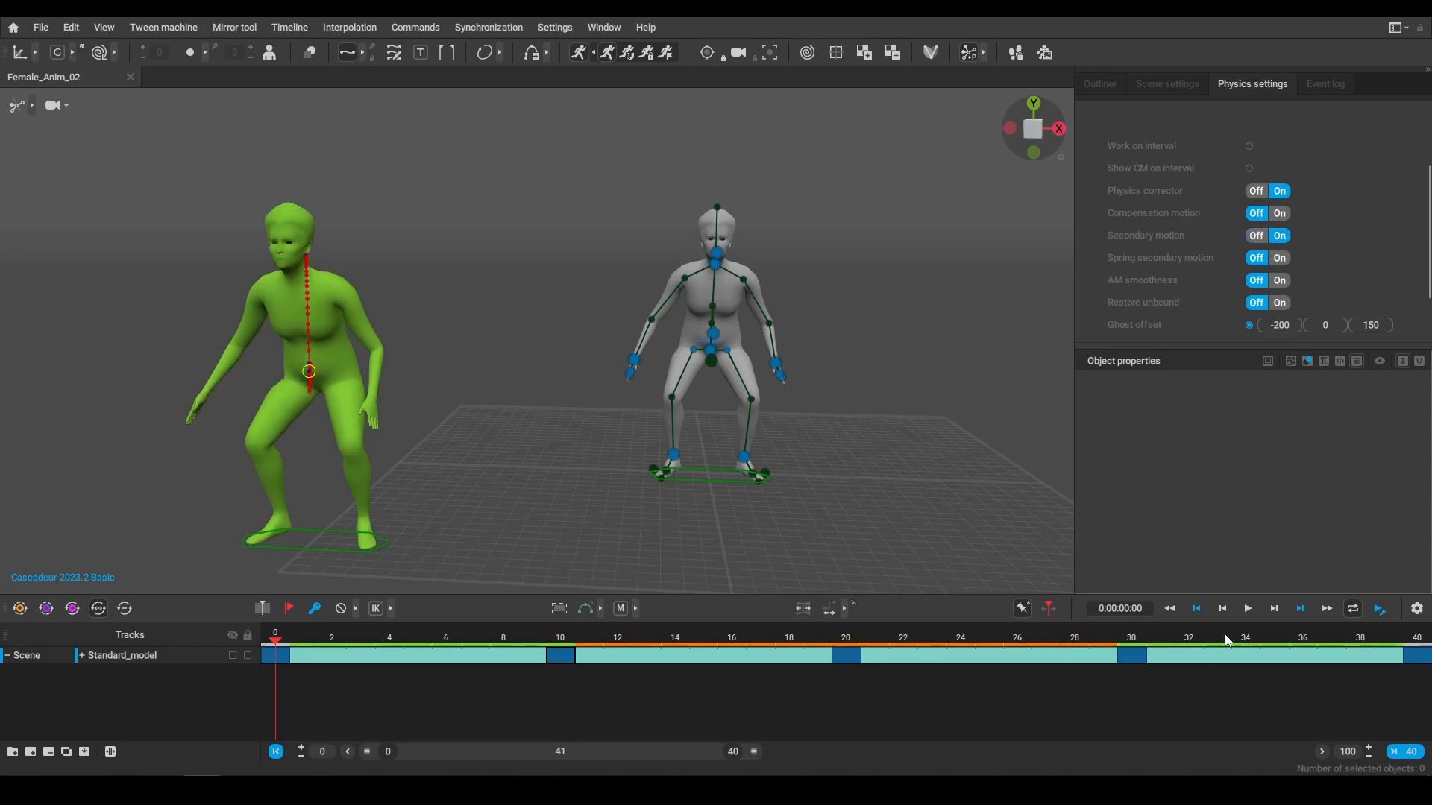
pyautogui.click(1249, 610)
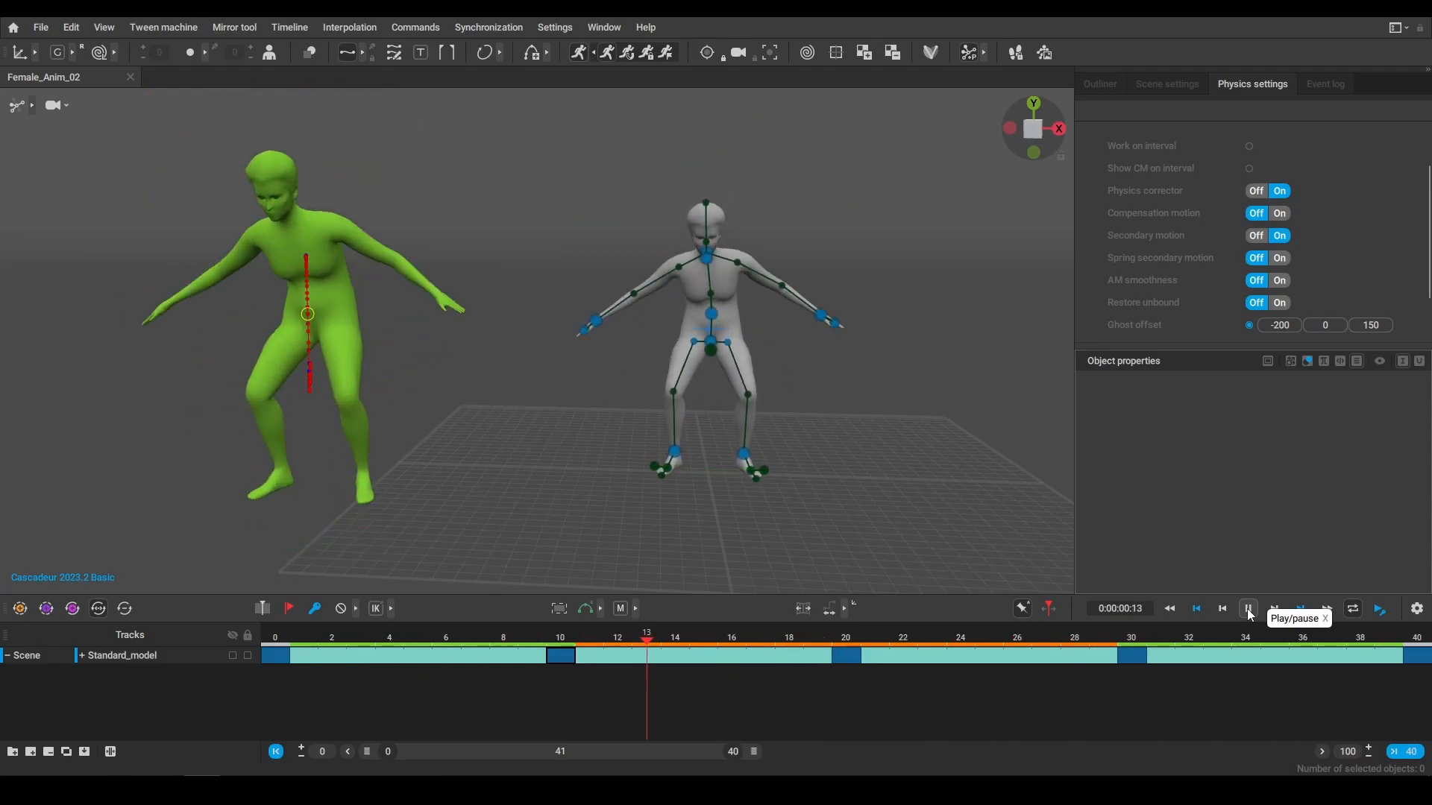
pyautogui.click(1249, 609)
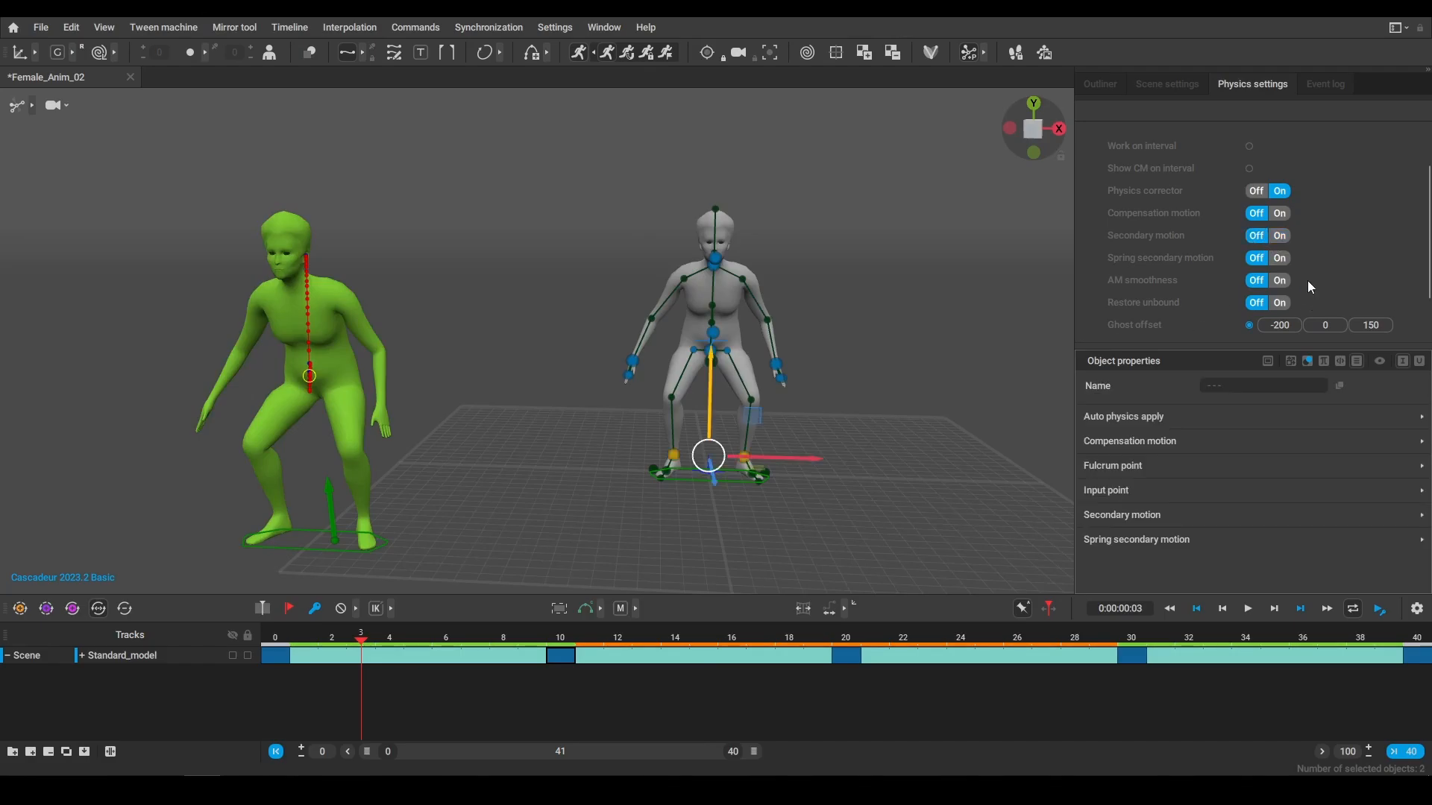
# Select both full arm chains and turn on Secondary motion in the AutoPhysics settings
pyautogui.scroll(3, 1308, 280)
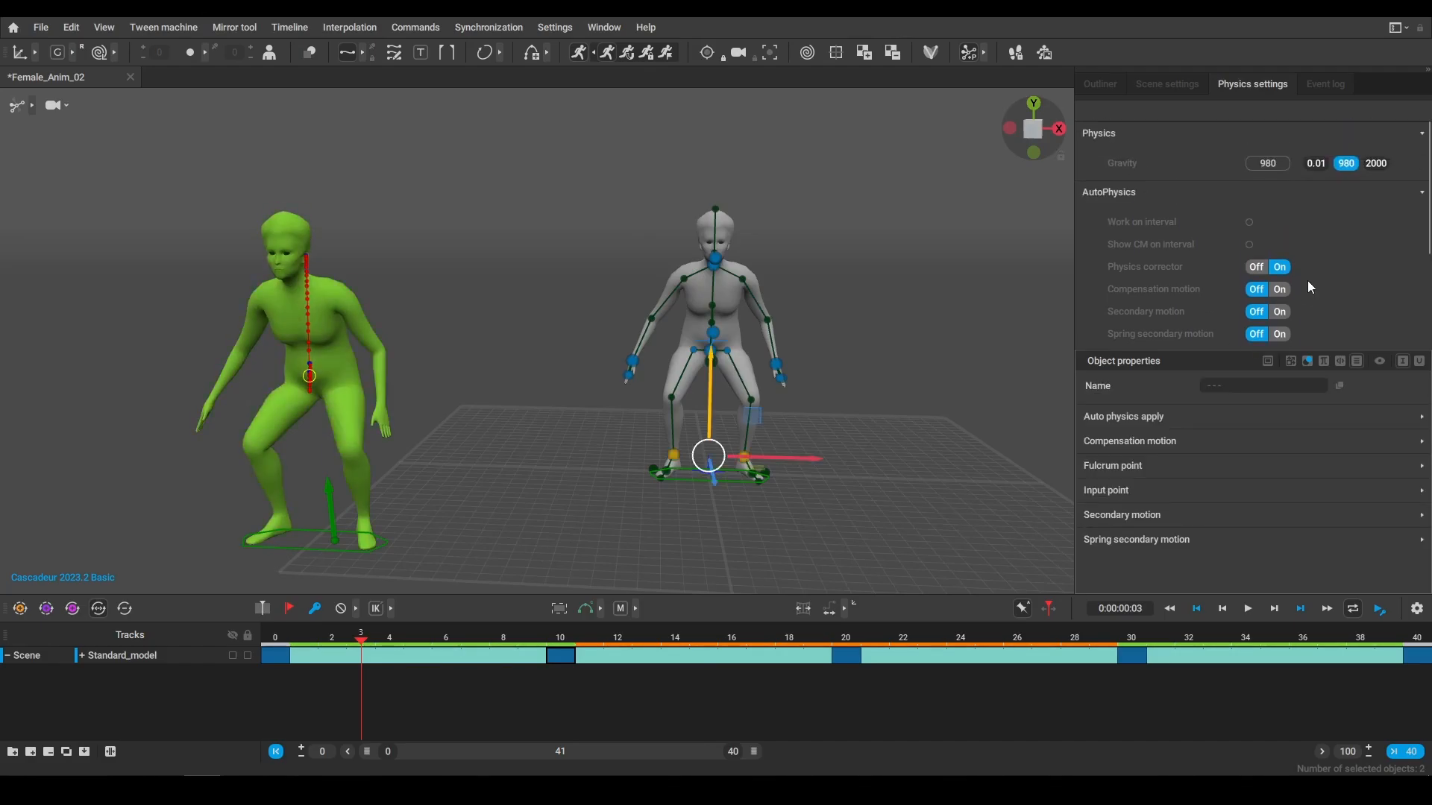
pyautogui.click(844, 324)
pyautogui.click(744, 283)
pyautogui.doubleClick(743, 280)
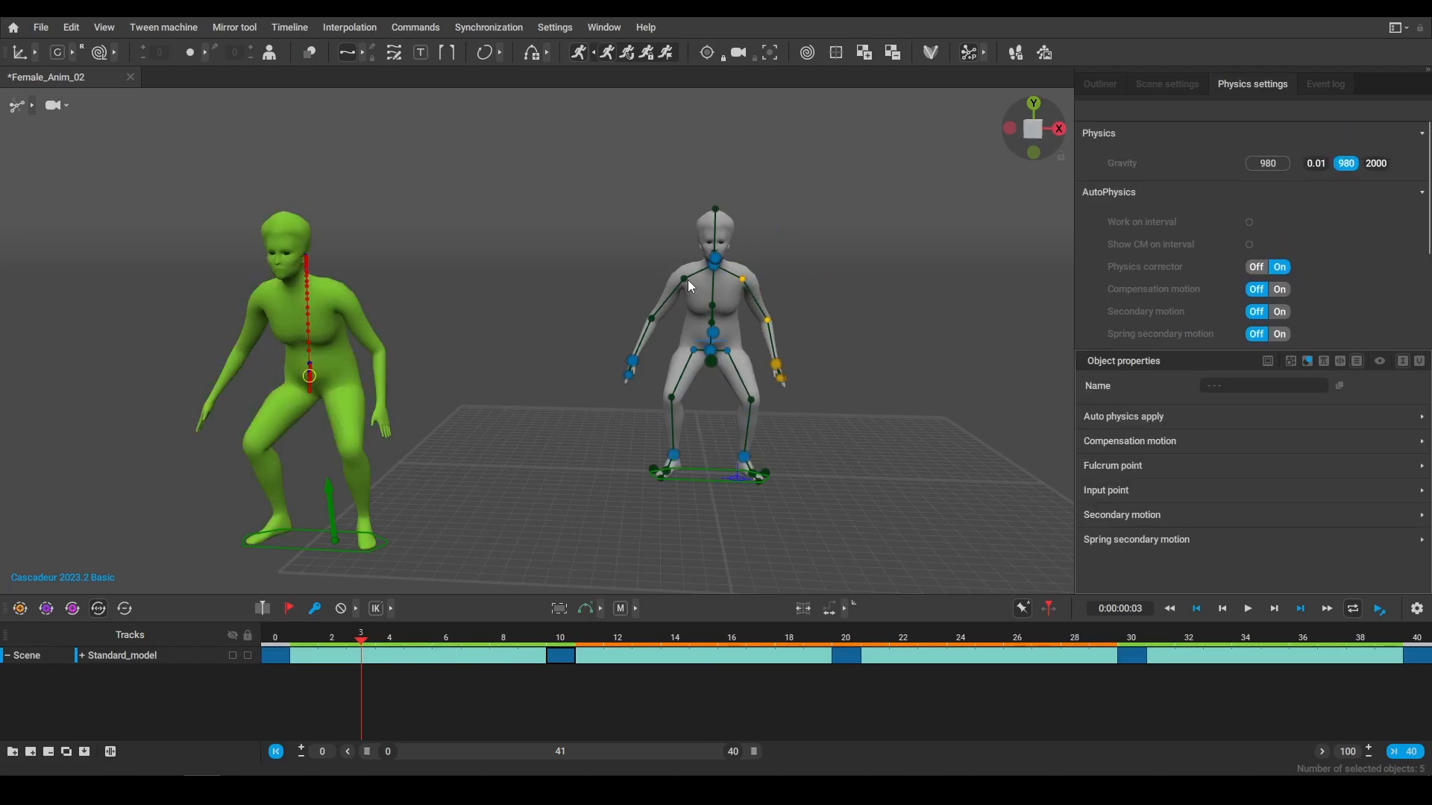
pyautogui.keyDown('shift'); pyautogui.doubleClick(684, 278); pyautogui.keyUp('shift')
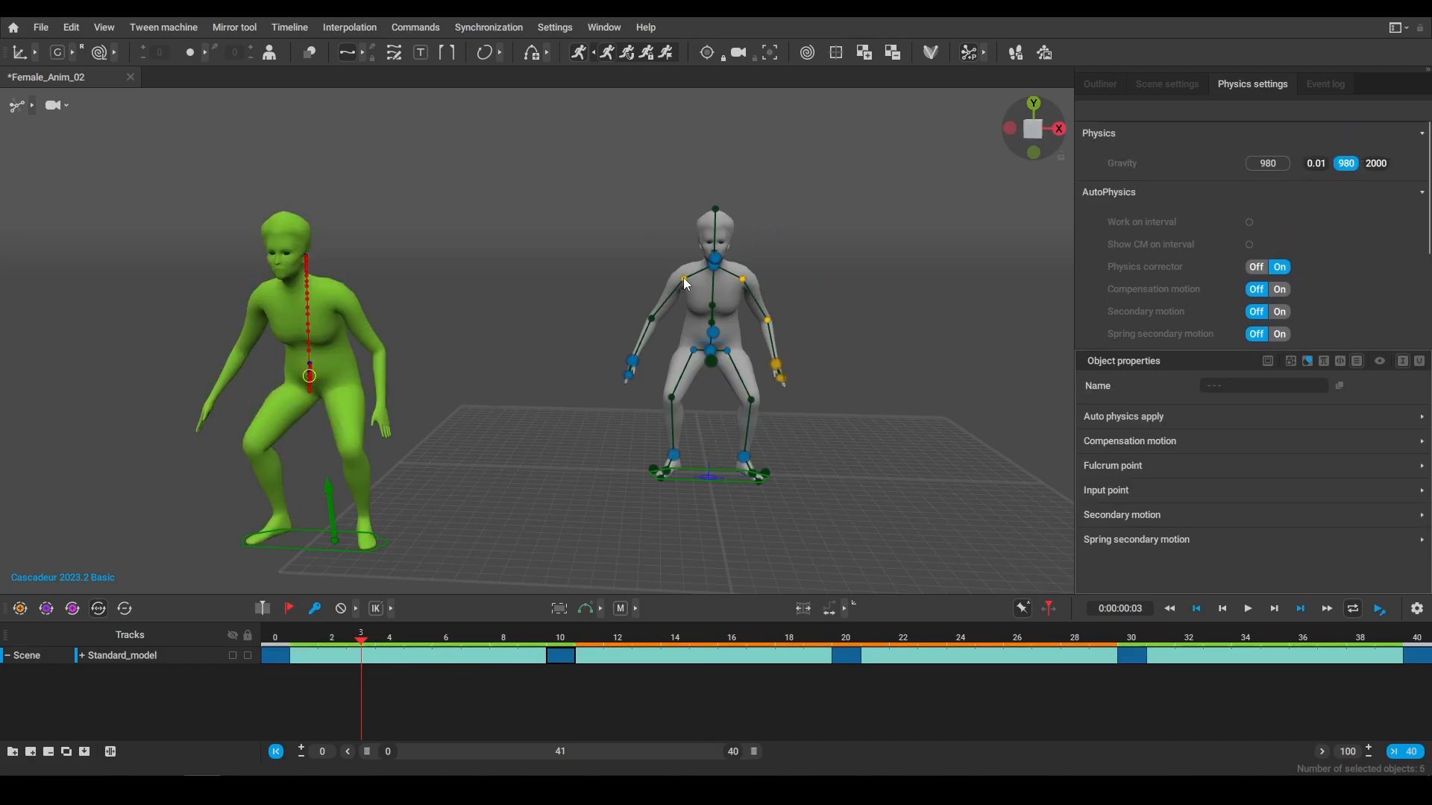
pyautogui.click(1280, 312)
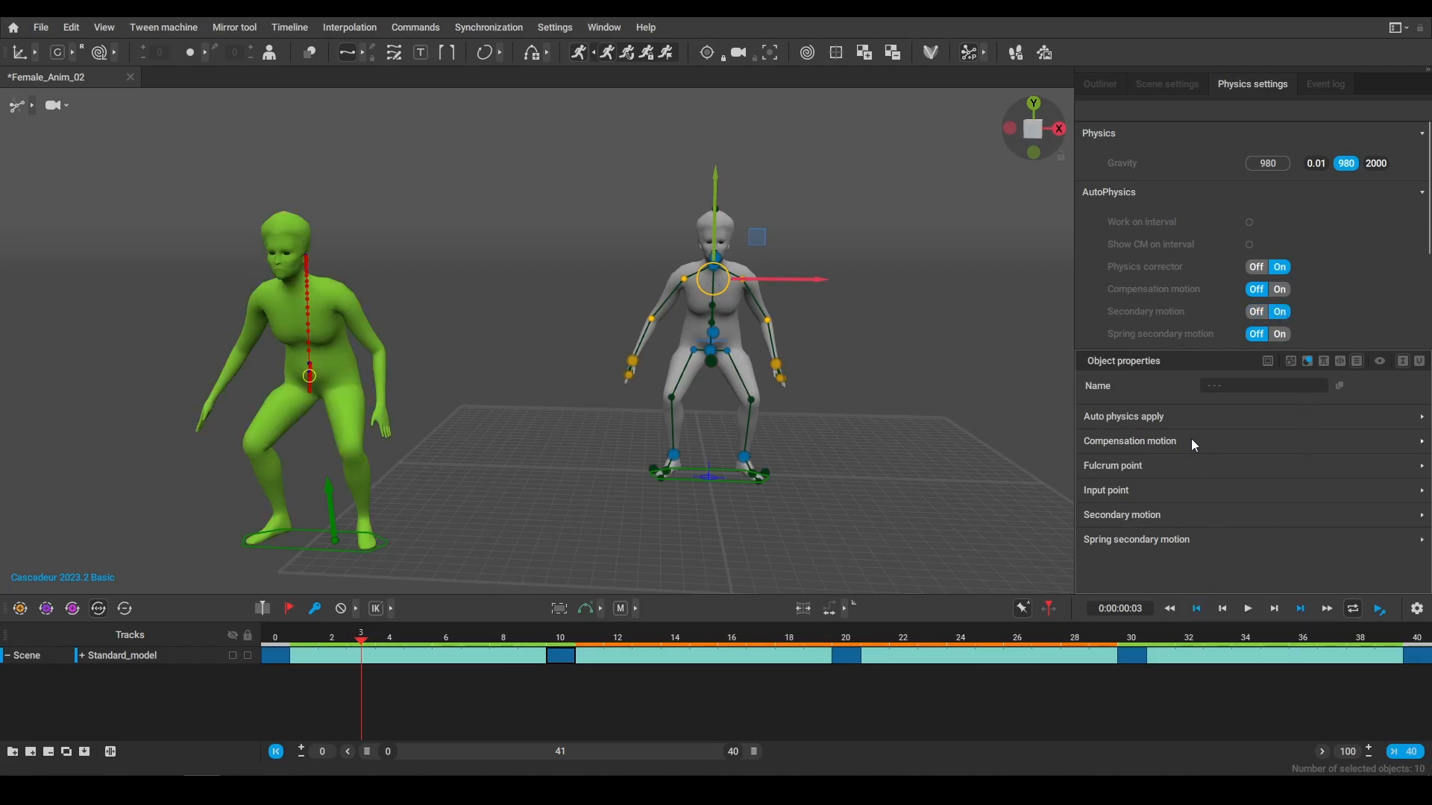
# Open the arms' Secondary motion properties for editing and select the timeline interval from frame 0 to 40
pyautogui.click(1175, 516)
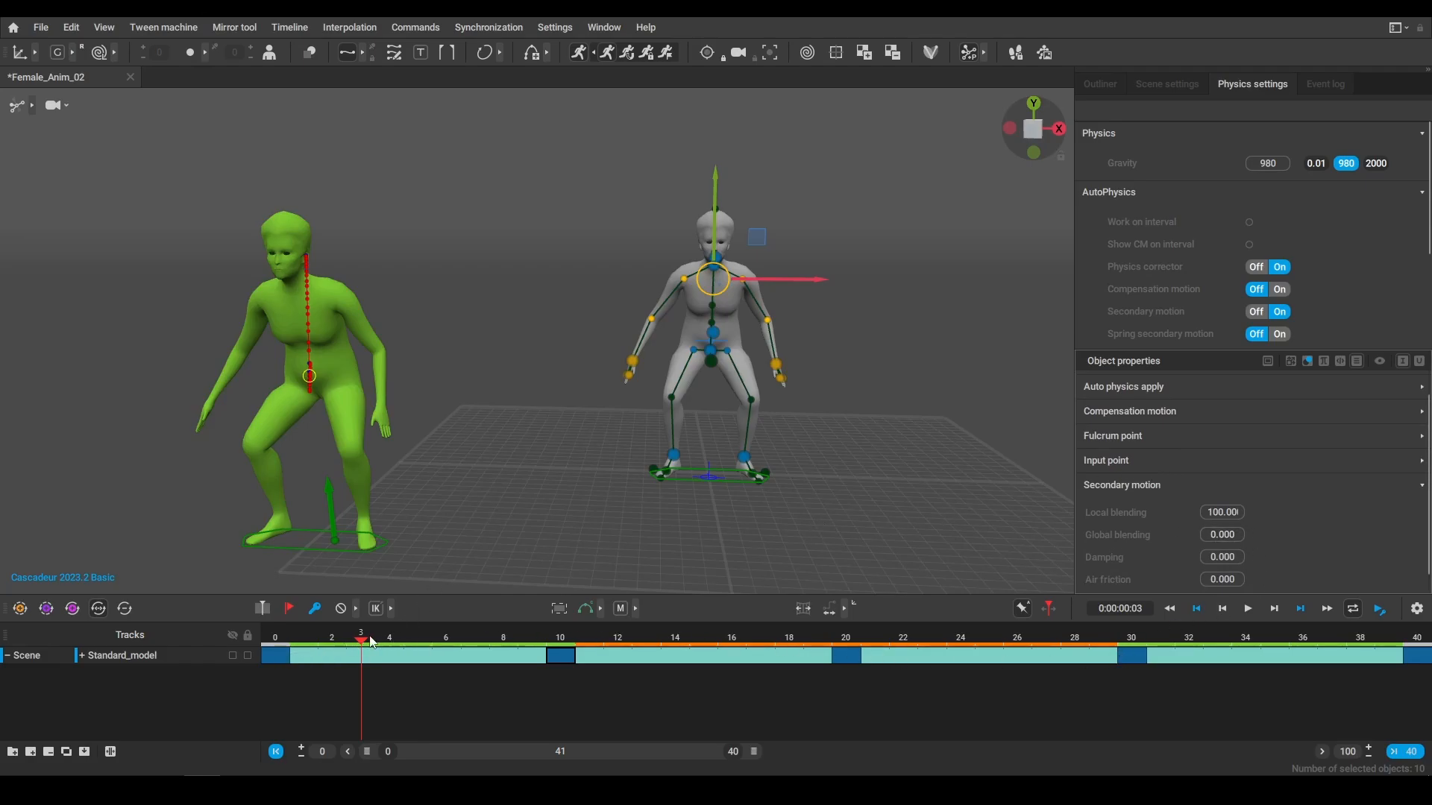
pyautogui.moveTo(370, 637); pyautogui.dragTo(239, 657)
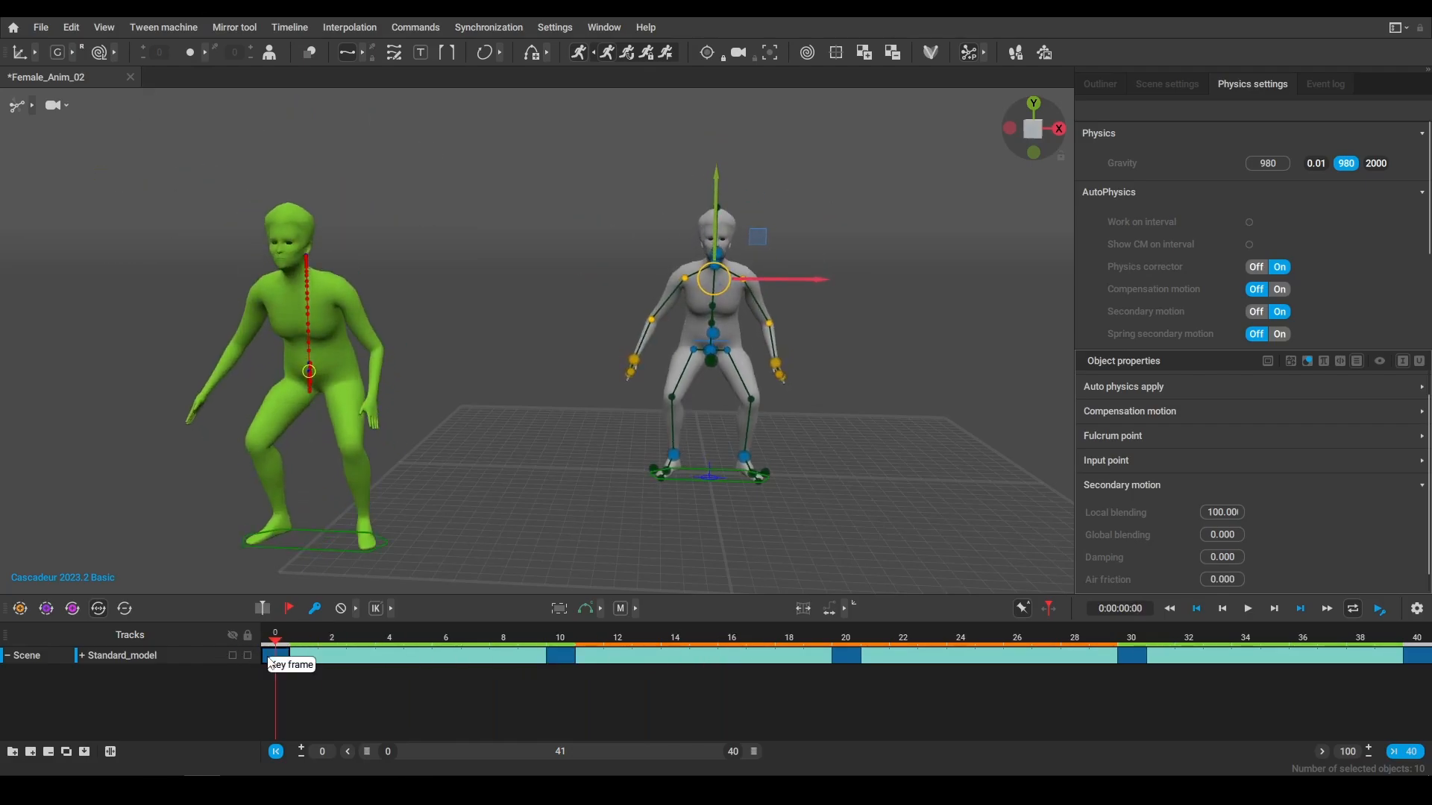
pyautogui.moveTo(271, 664); pyautogui.dragTo(1416, 672)
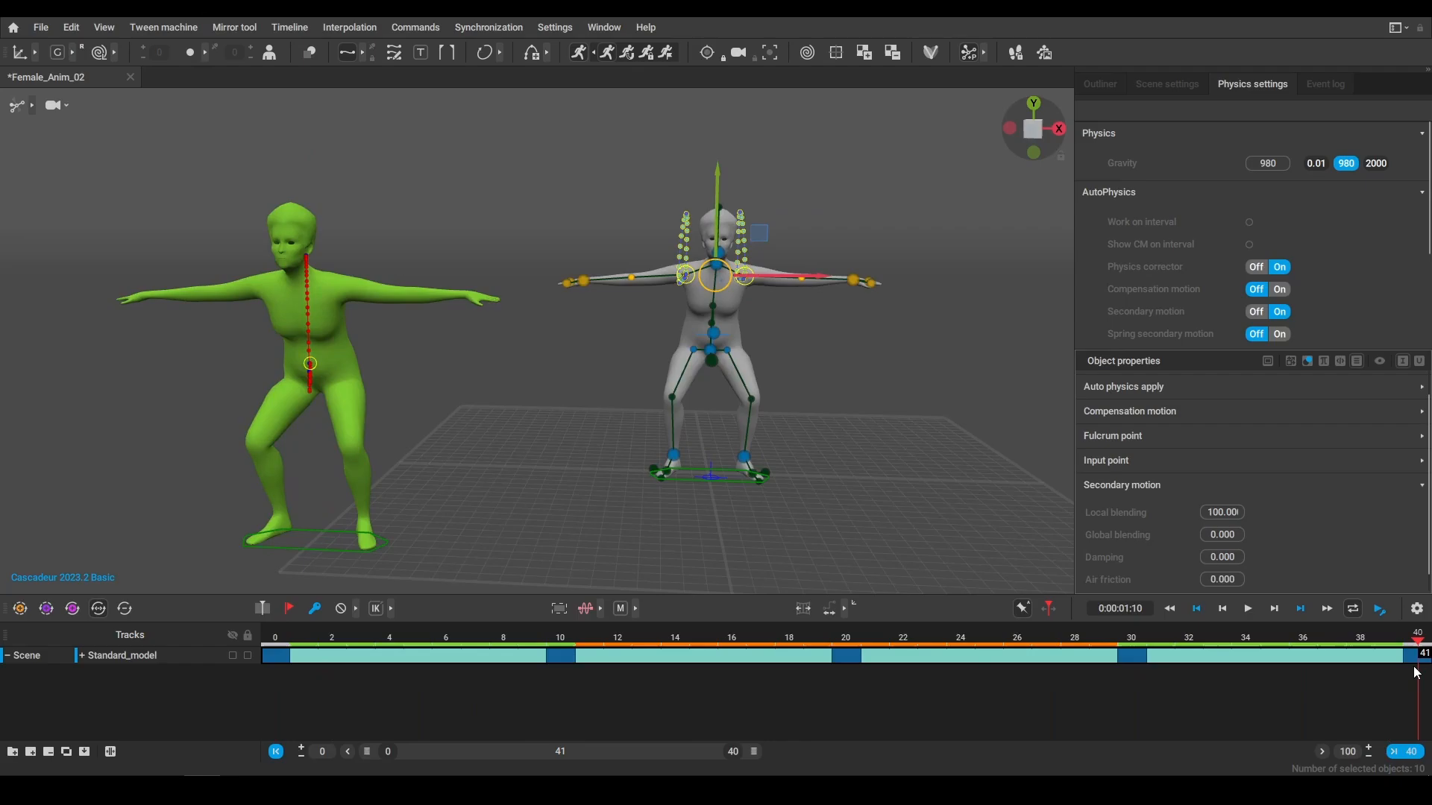
pyautogui.click(1268, 361)
# Set the arms' Secondary motion local blending to 30 and play the animation to check the arm follow-through
pyautogui.click(1248, 609)
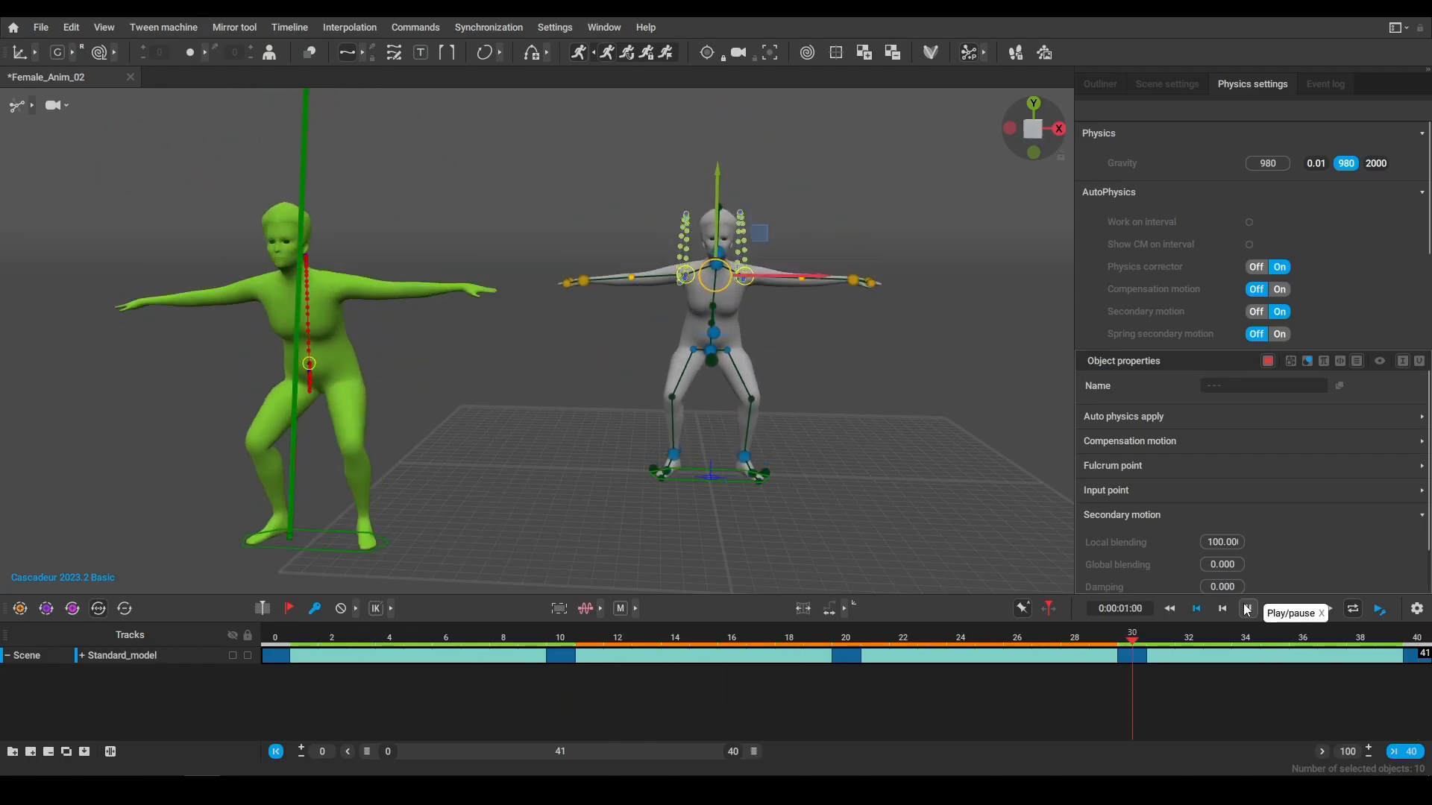
pyautogui.click(1248, 609)
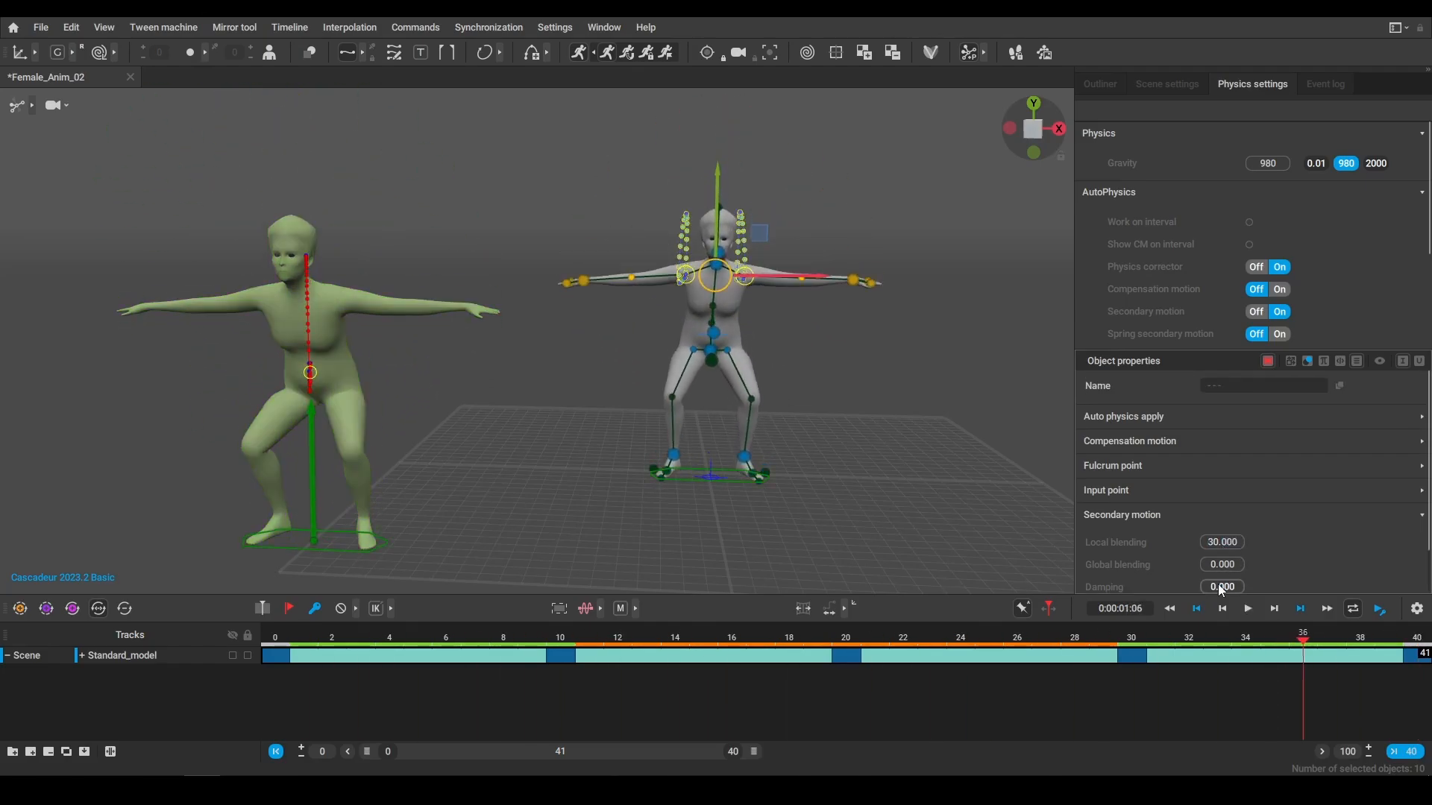
pyautogui.doubleClick(1219, 584)
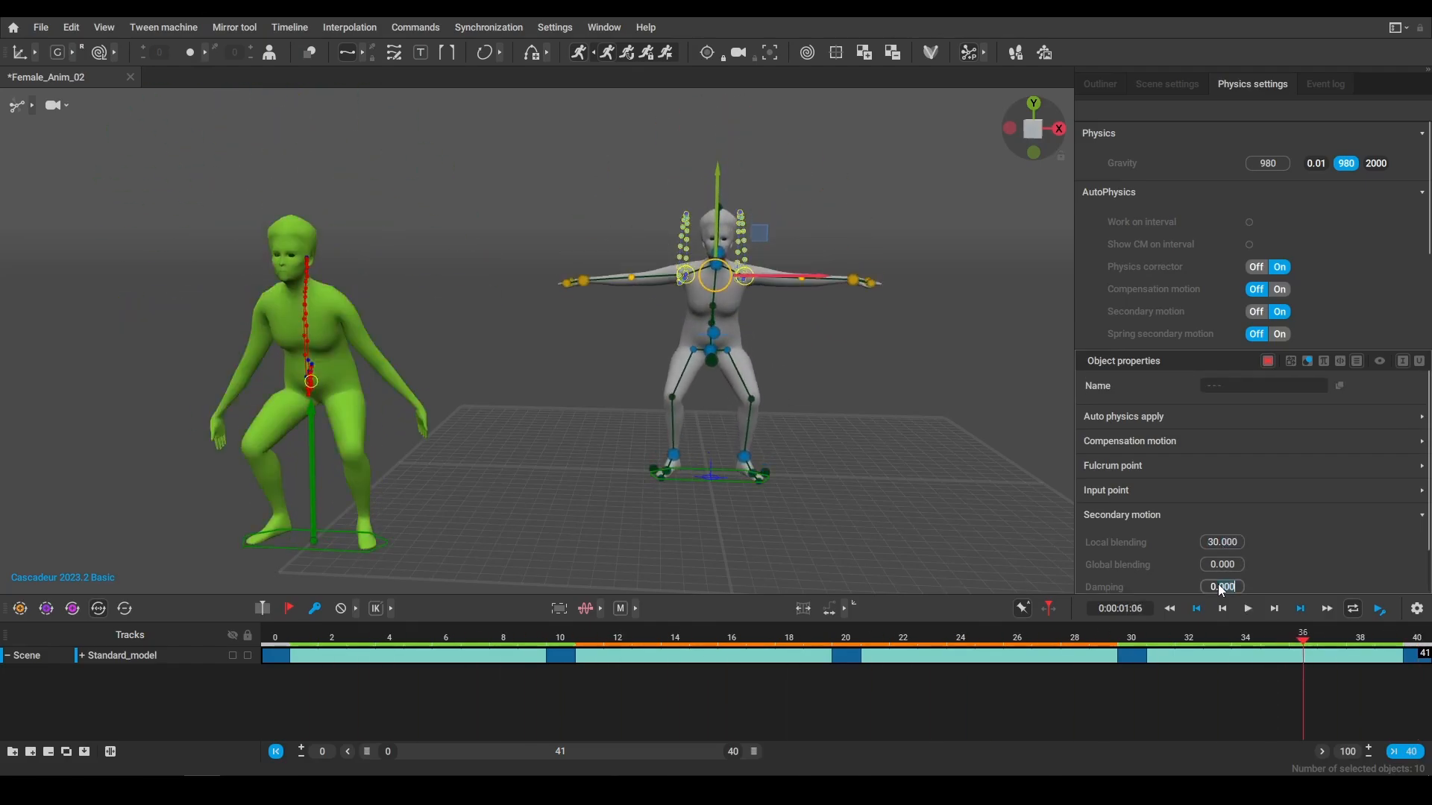
pyautogui.click(1247, 608)
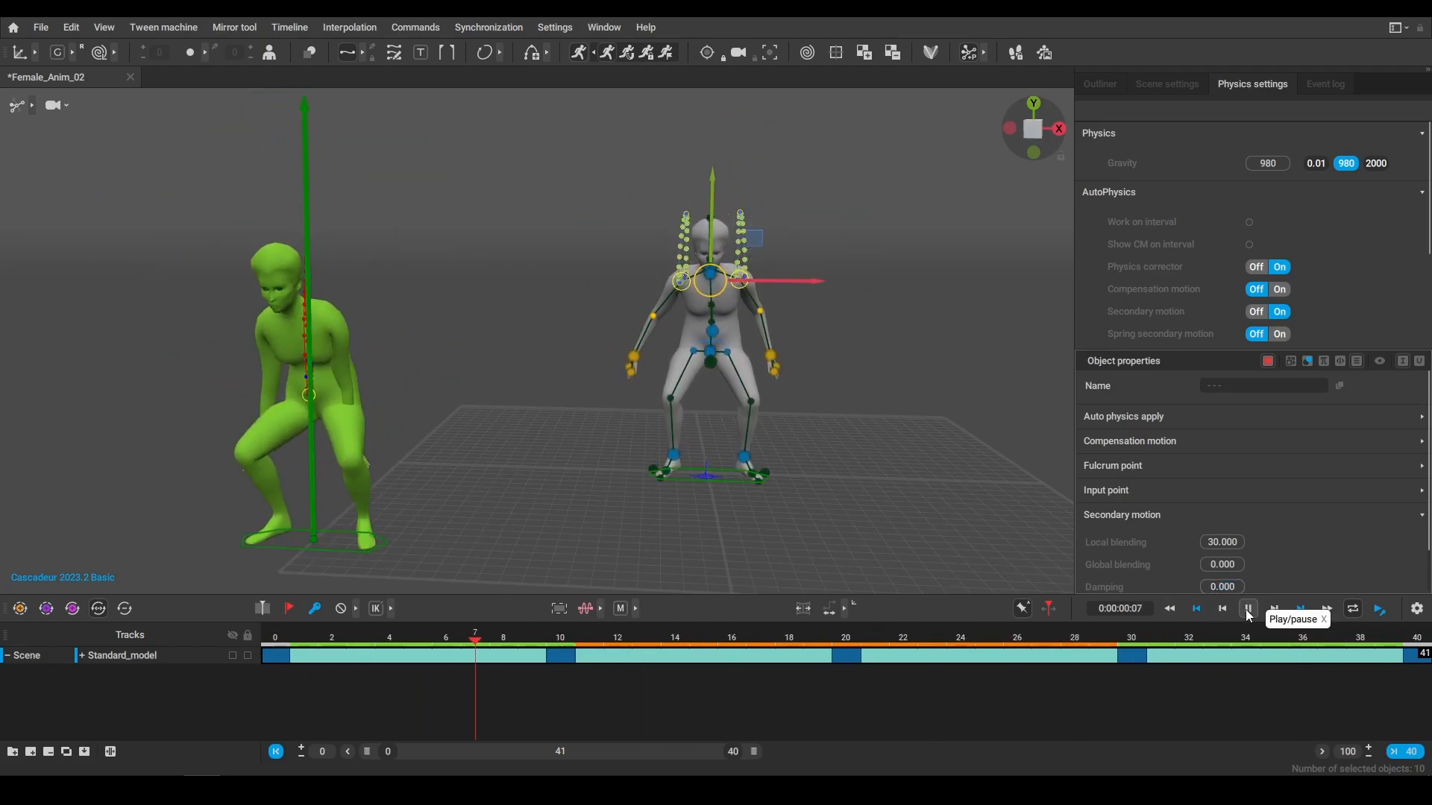
pyautogui.click(1245, 609)
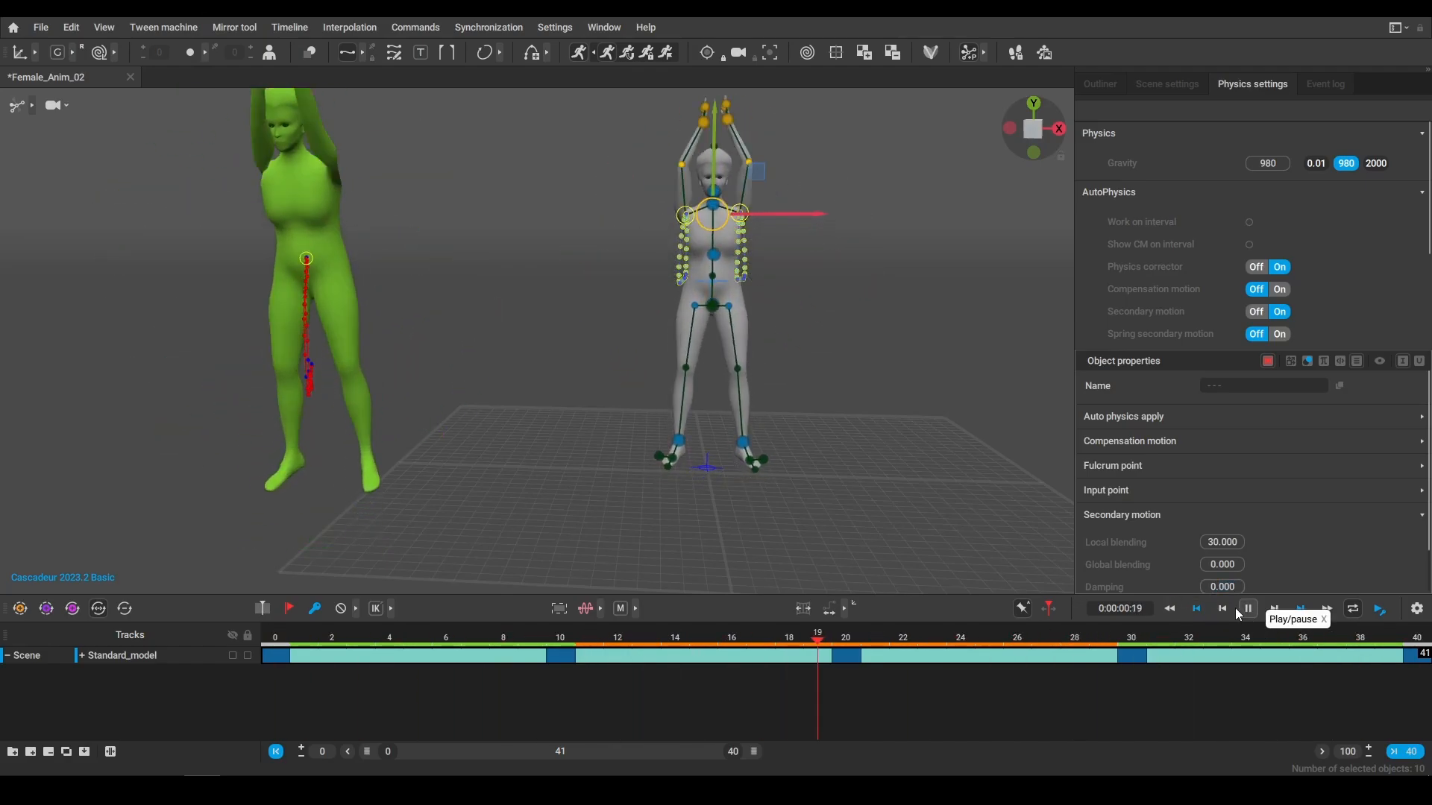
# Set the Secondary motion damping of both arms to 70
pyautogui.doubleClick(1209, 587)
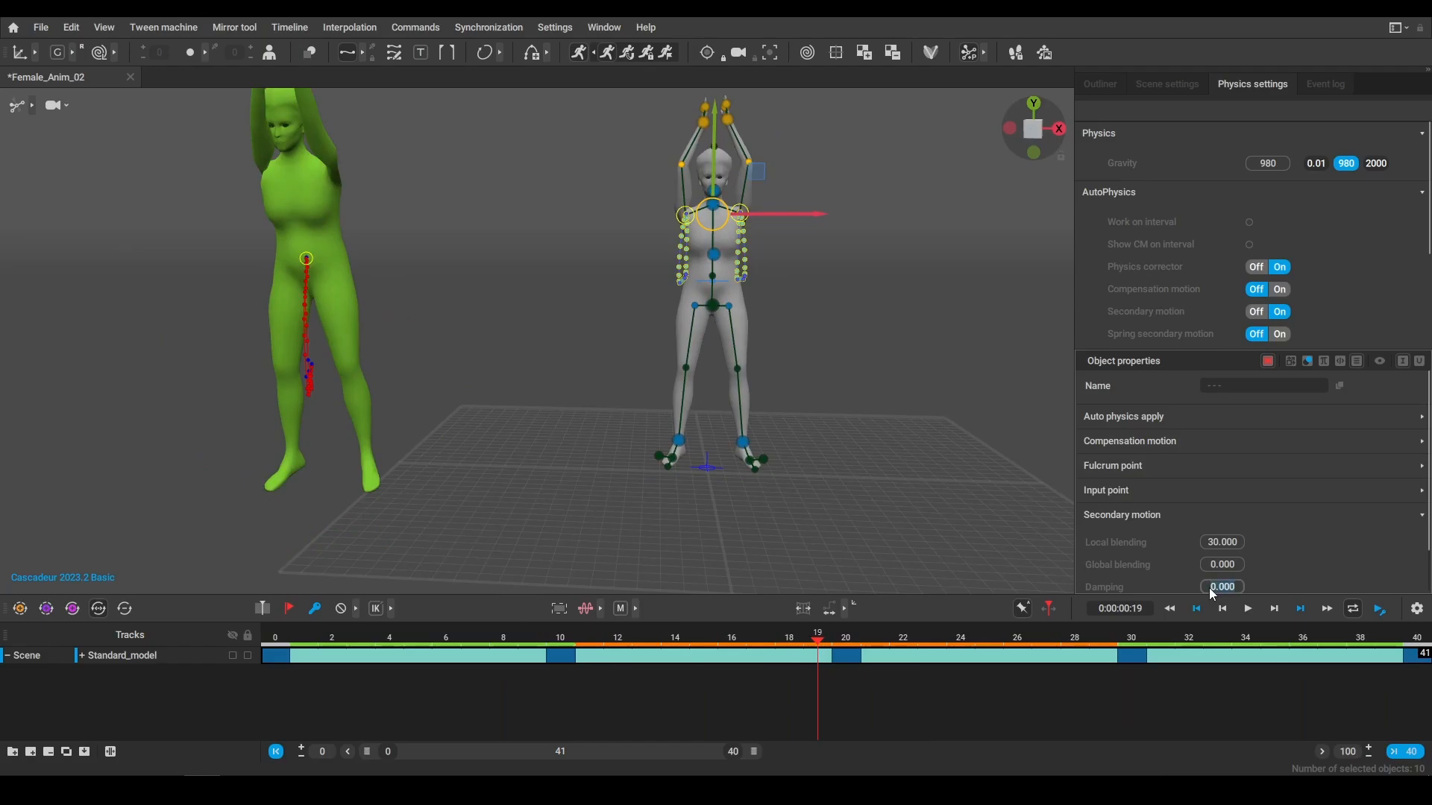
pyautogui.write('70')
pyautogui.press('Return')
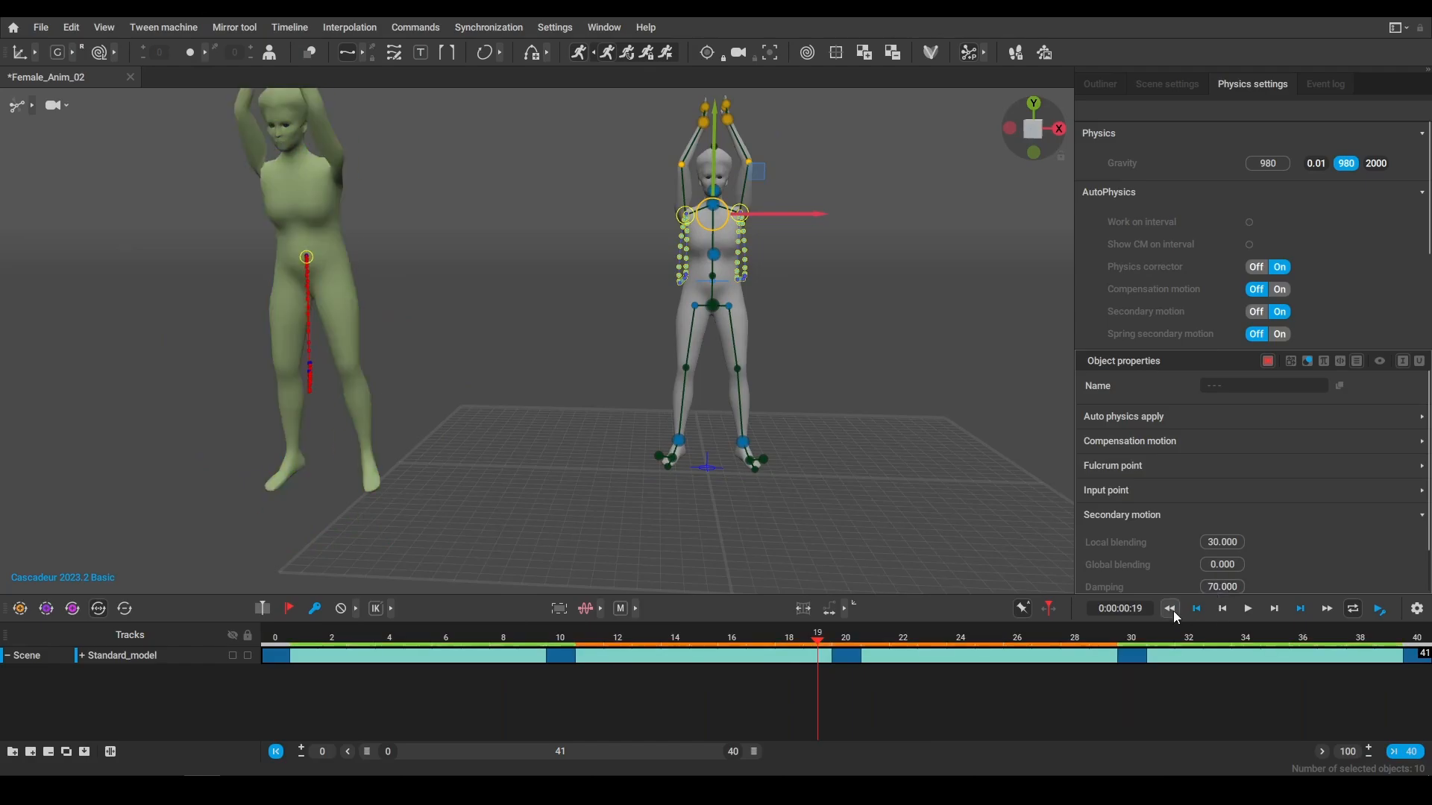
# Review the jump in playback, and reset both arms' Secondary motion local blending to 100 and damping to 0 across frames 0 to 40
pyautogui.click(1253, 607)
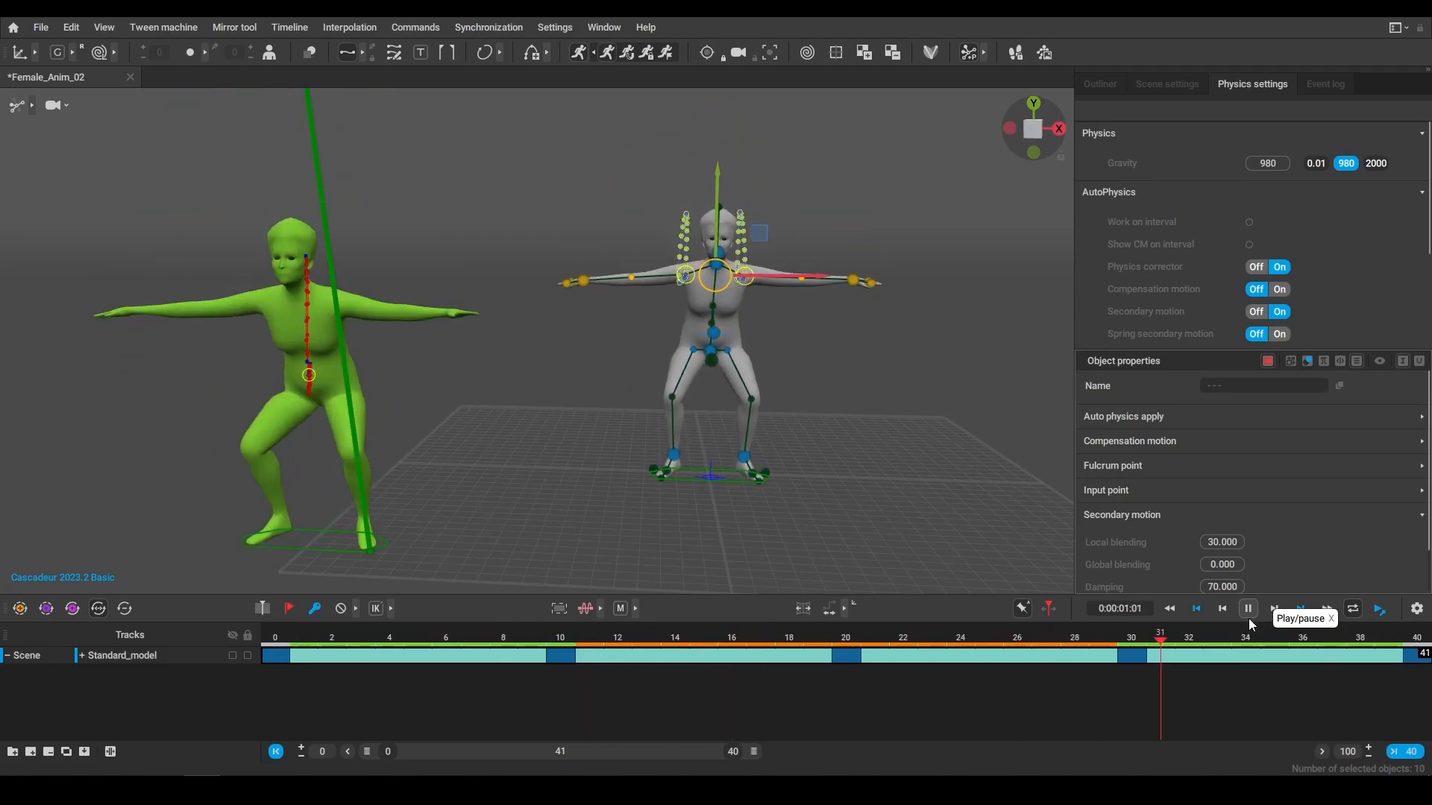
pyautogui.click(1249, 609)
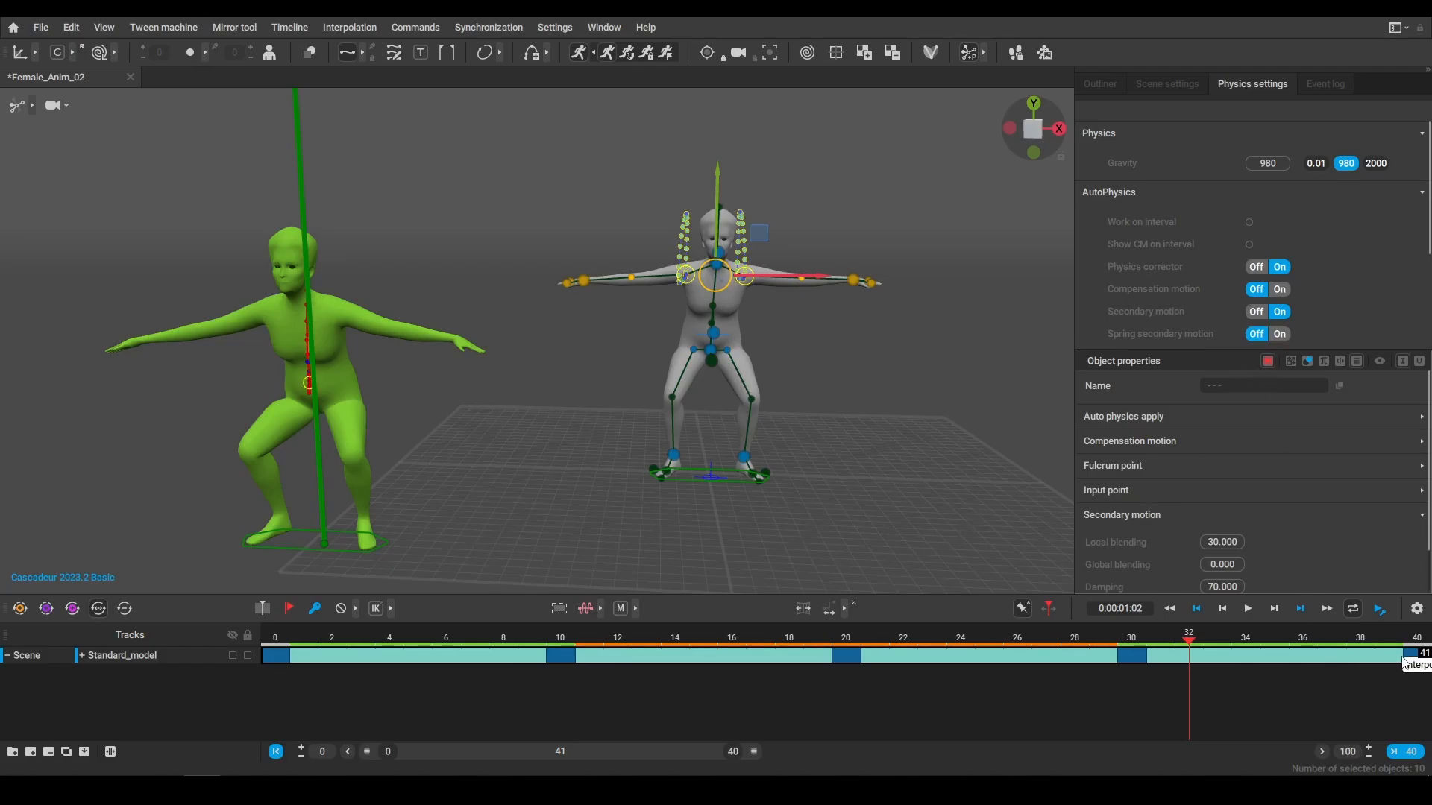
pyautogui.moveTo(1400, 660); pyautogui.dragTo(176, 657)
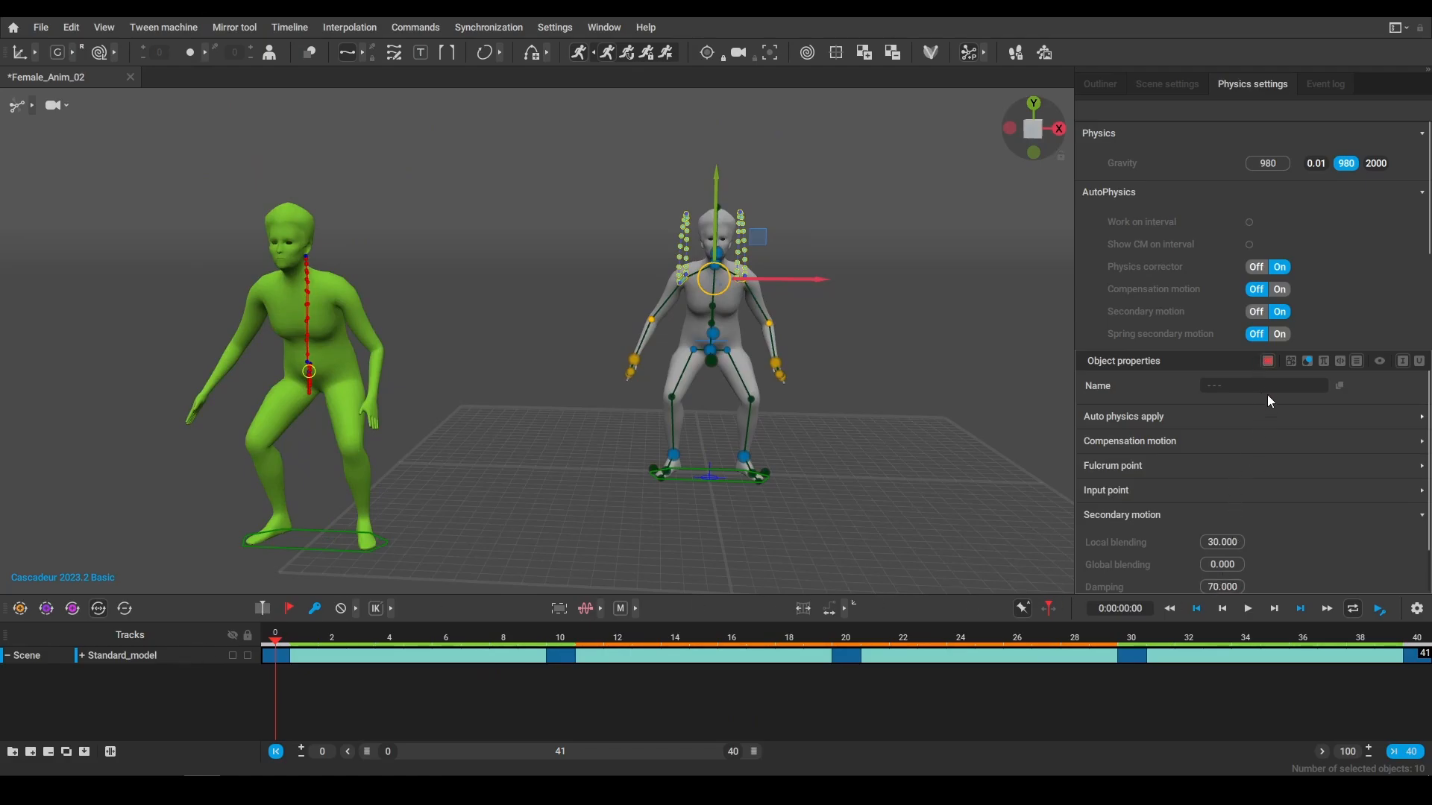
pyautogui.click(1268, 361)
pyautogui.click(1224, 586)
pyautogui.moveTo(1105, 633); pyautogui.dragTo(1117, 718)
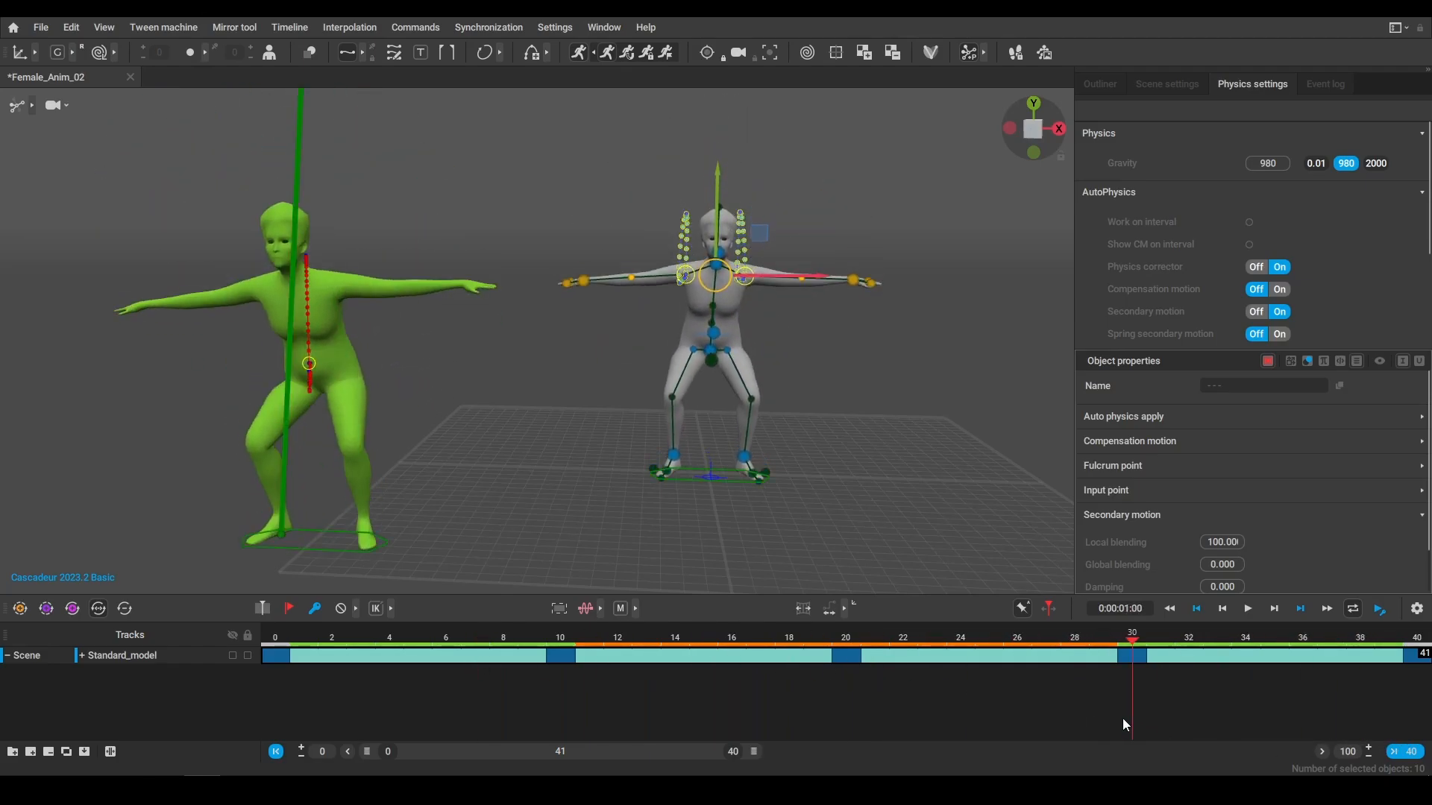
# Turn off interval-wide property editing and set the arms' Secondary motion local blending to 50 at frame 30 and 30 at frame 40
pyautogui.click(1266, 361)
pyautogui.write('50')
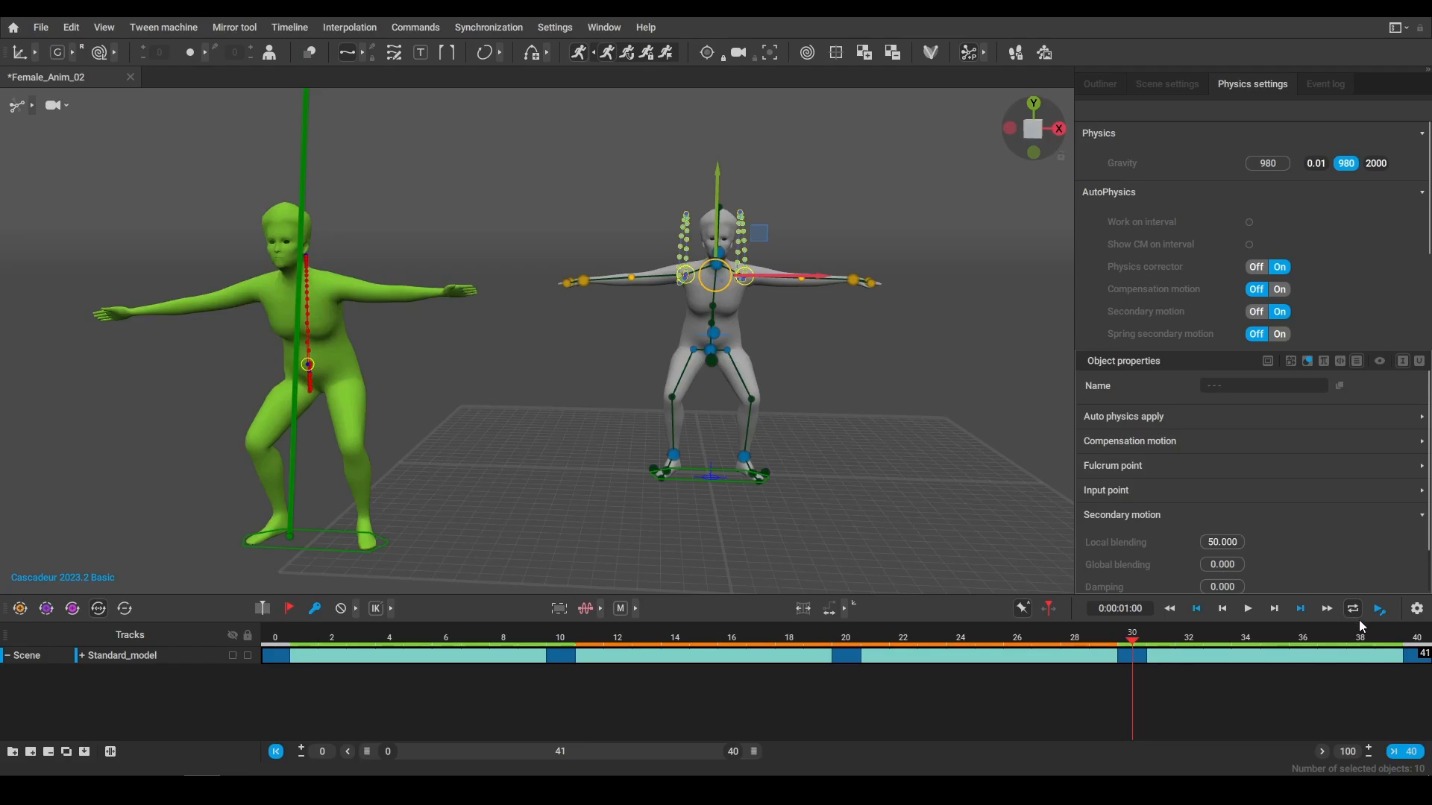
pyautogui.click(1409, 659)
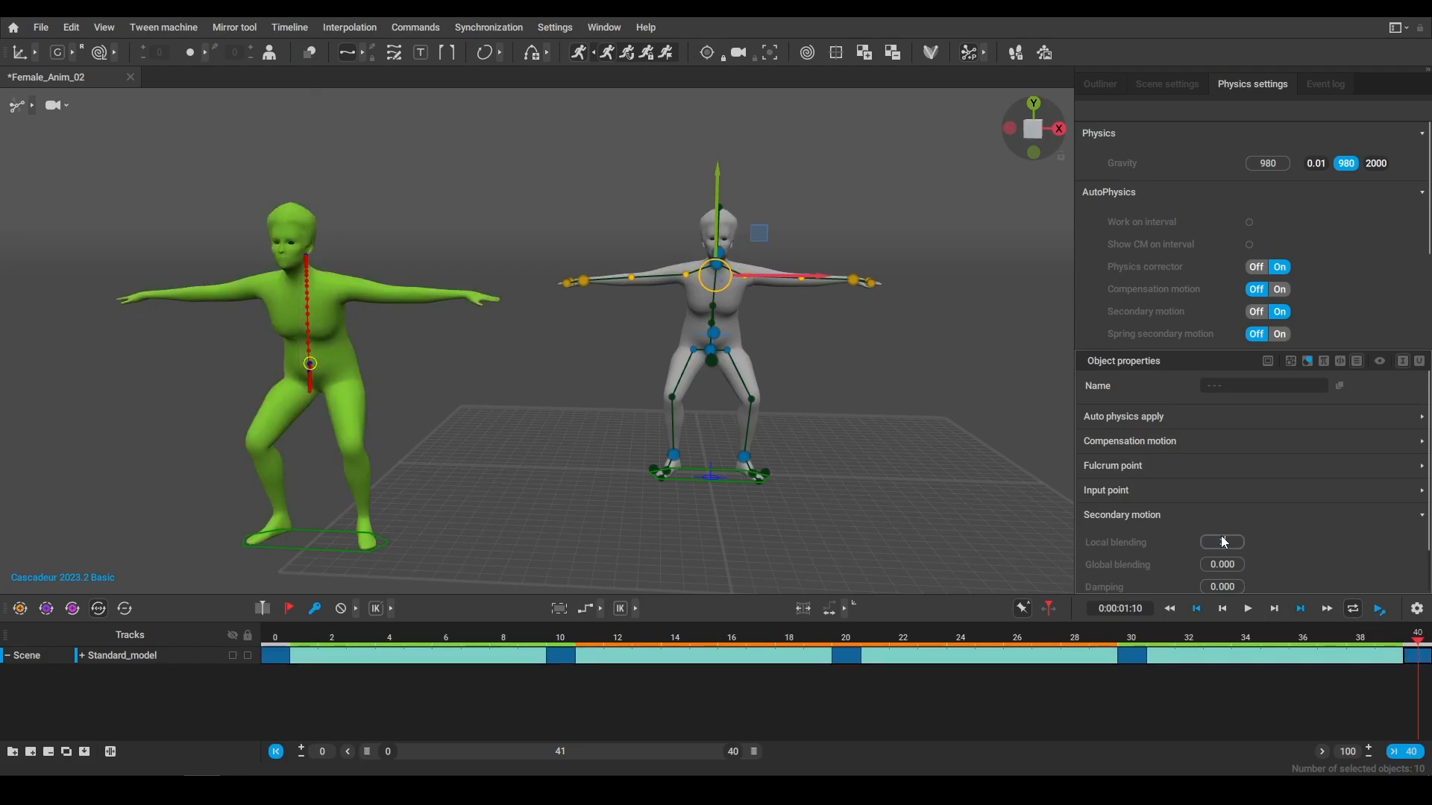
pyautogui.press('Return')
# Set the arms' Secondary motion damping to 70 at frame 30 and 80 at frame 40, and play the animation from the start
pyautogui.click(1132, 636)
pyautogui.click(1216, 586)
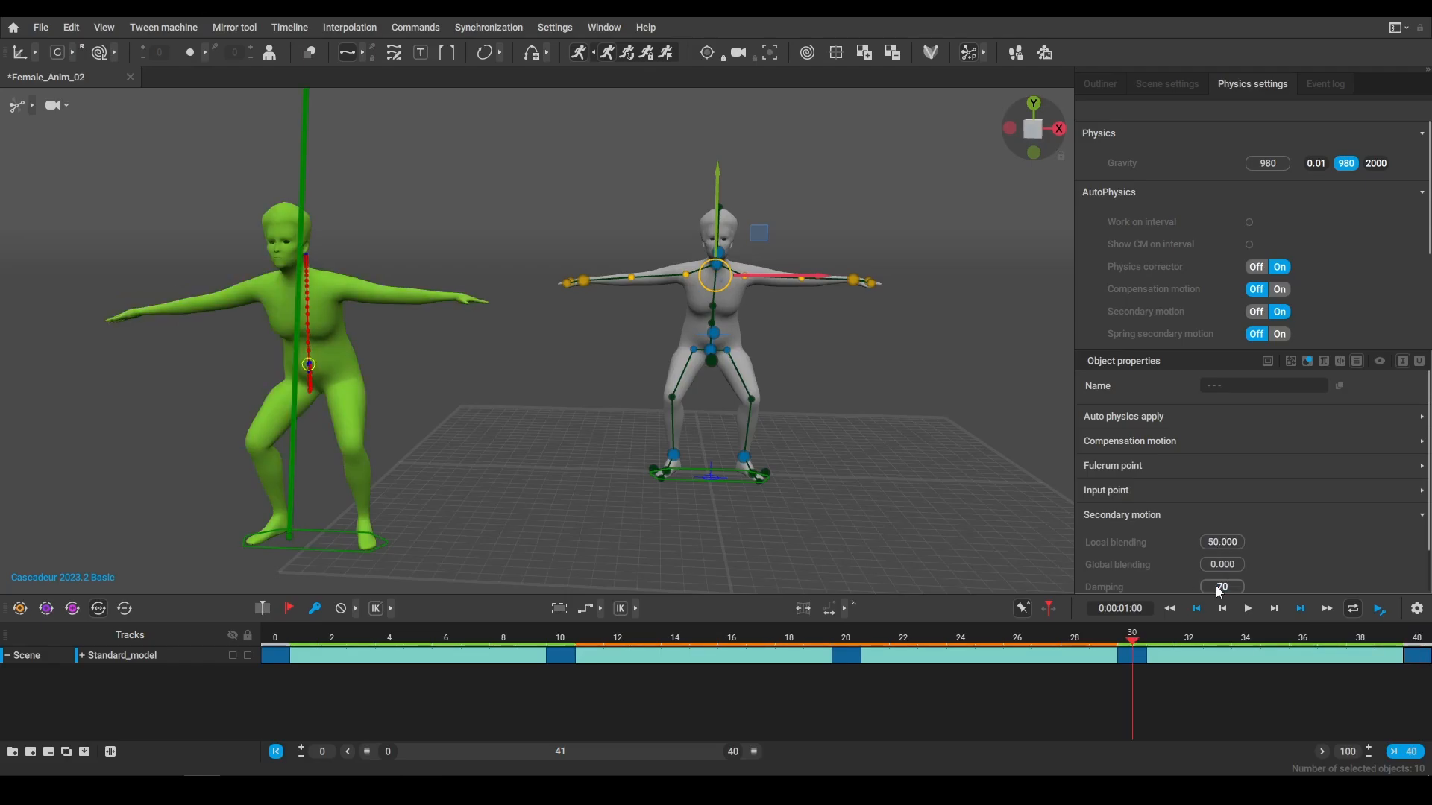
pyautogui.write('70')
pyautogui.press('BackSpace')
pyautogui.press('Return')
pyautogui.click(1404, 636)
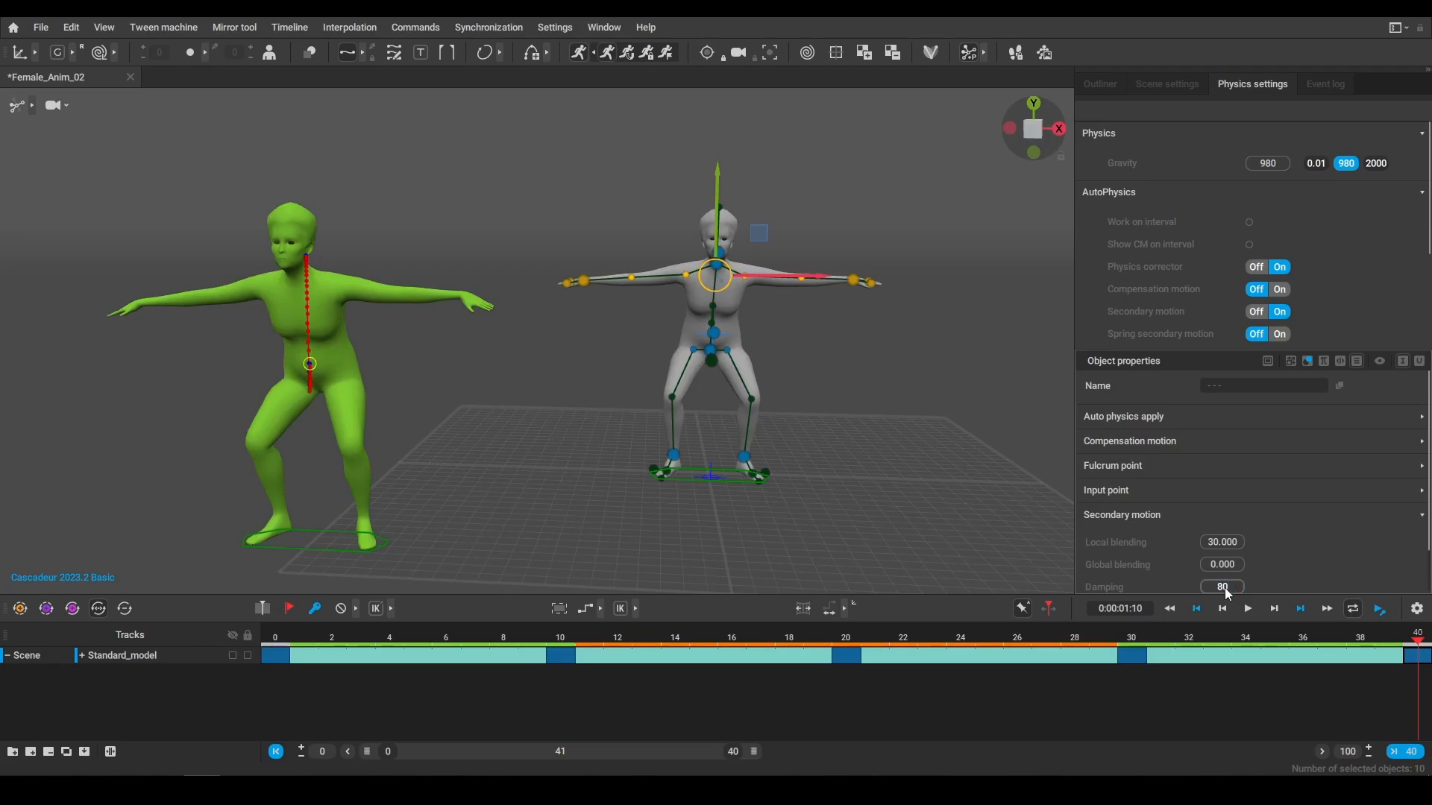
pyautogui.press('Return')
pyautogui.click(1171, 607)
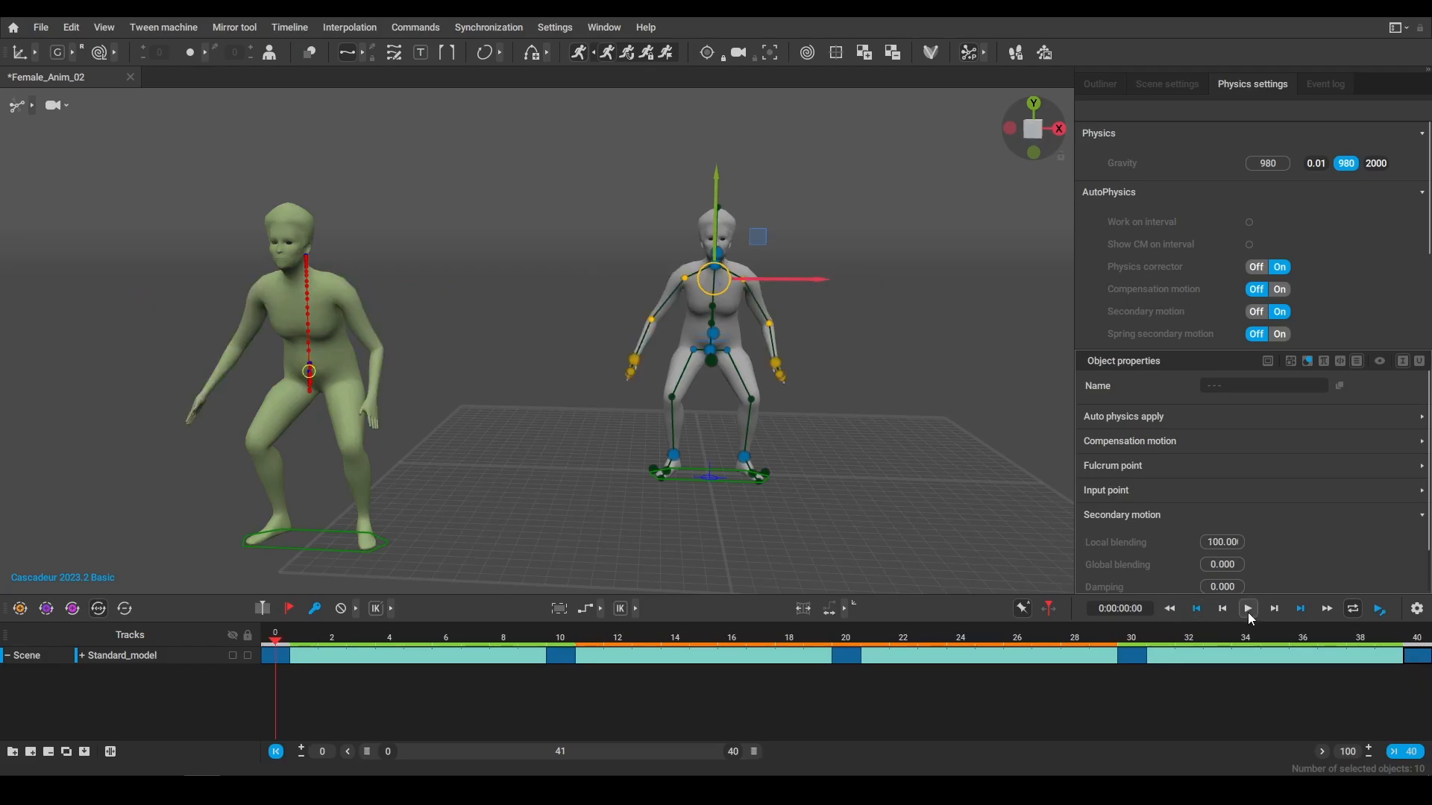
pyautogui.click(1250, 607)
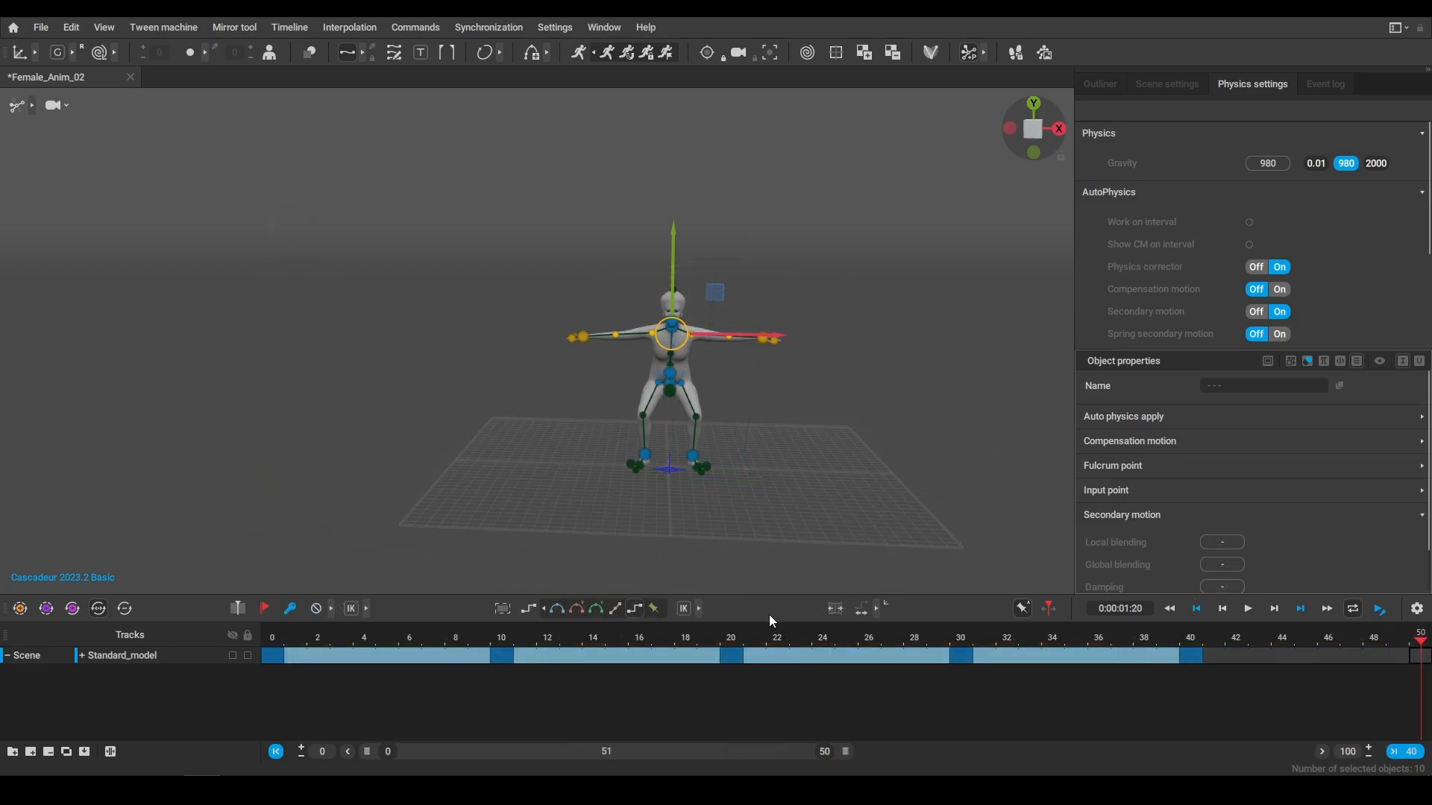
# Apply curve interpolation to the extended interval from frame 0 to 50 and turn AutoPhysics on
pyautogui.moveTo(289, 659); pyautogui.dragTo(1422, 662)
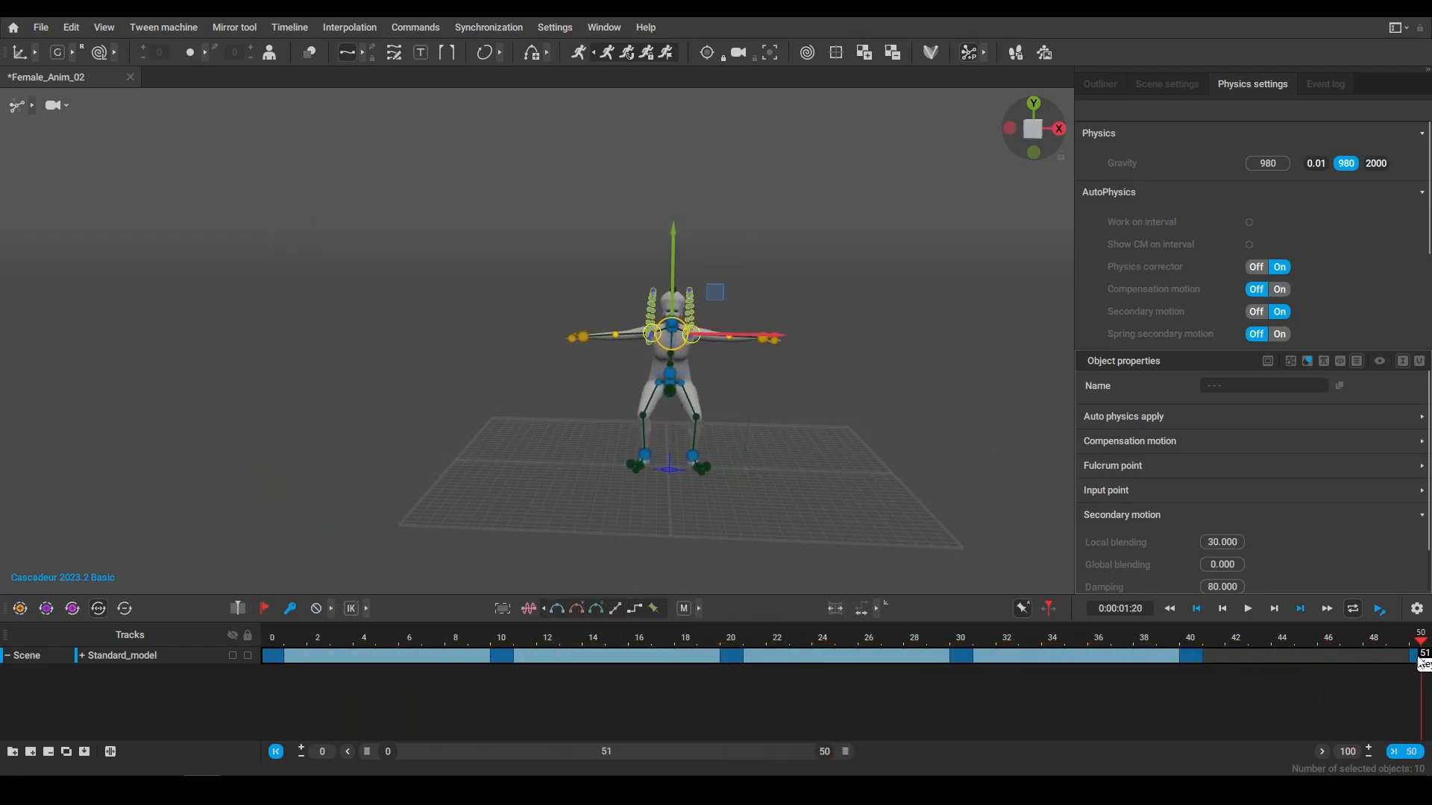
pyautogui.click(581, 612)
pyautogui.click(576, 55)
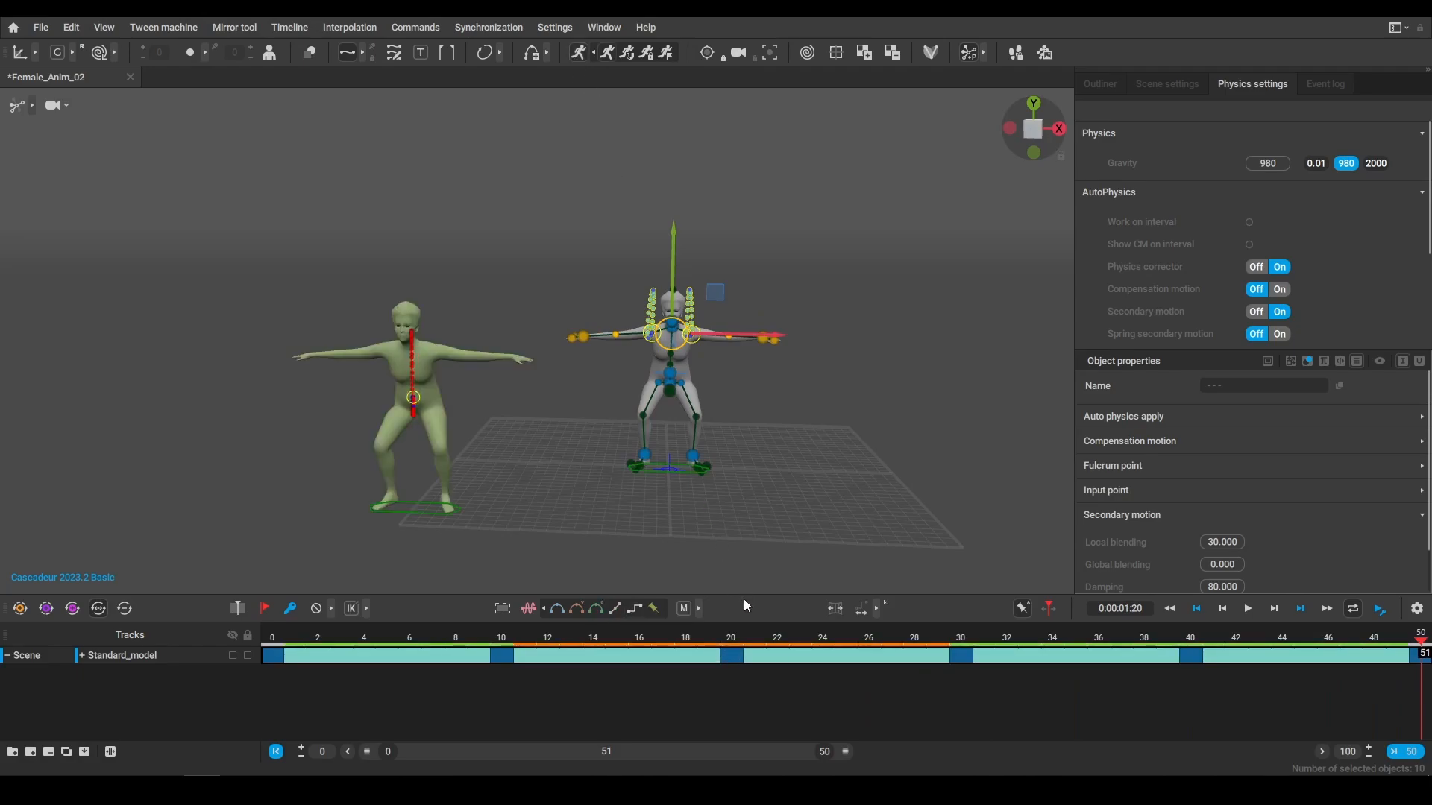
# Try Spring secondary motion on the left arm with its joint profile set to Dynamic across frames 0 to 50
pyautogui.moveTo(756, 642); pyautogui.dragTo(1177, 683)
pyautogui.click(1120, 486)
pyautogui.click(1143, 542)
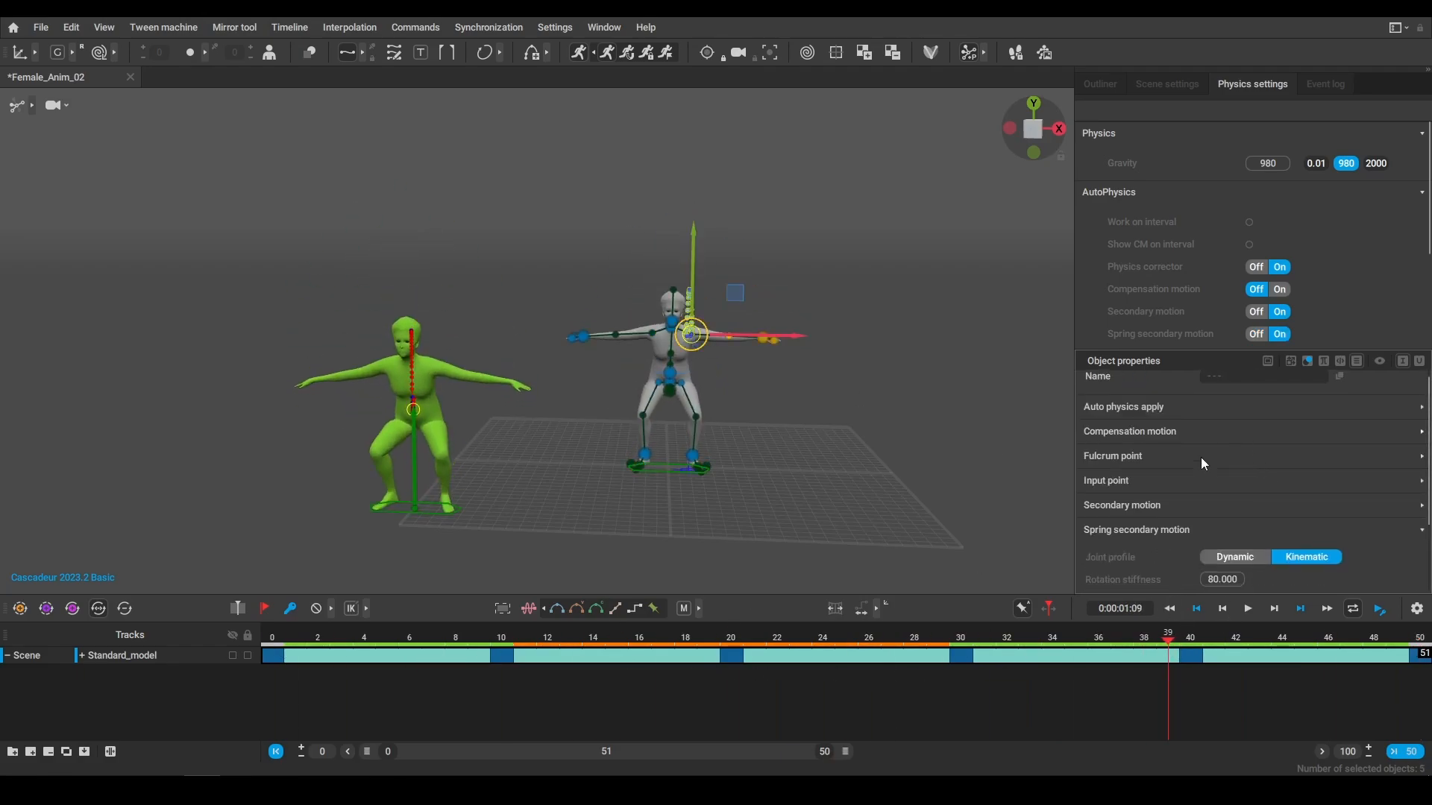
pyautogui.click(1420, 657)
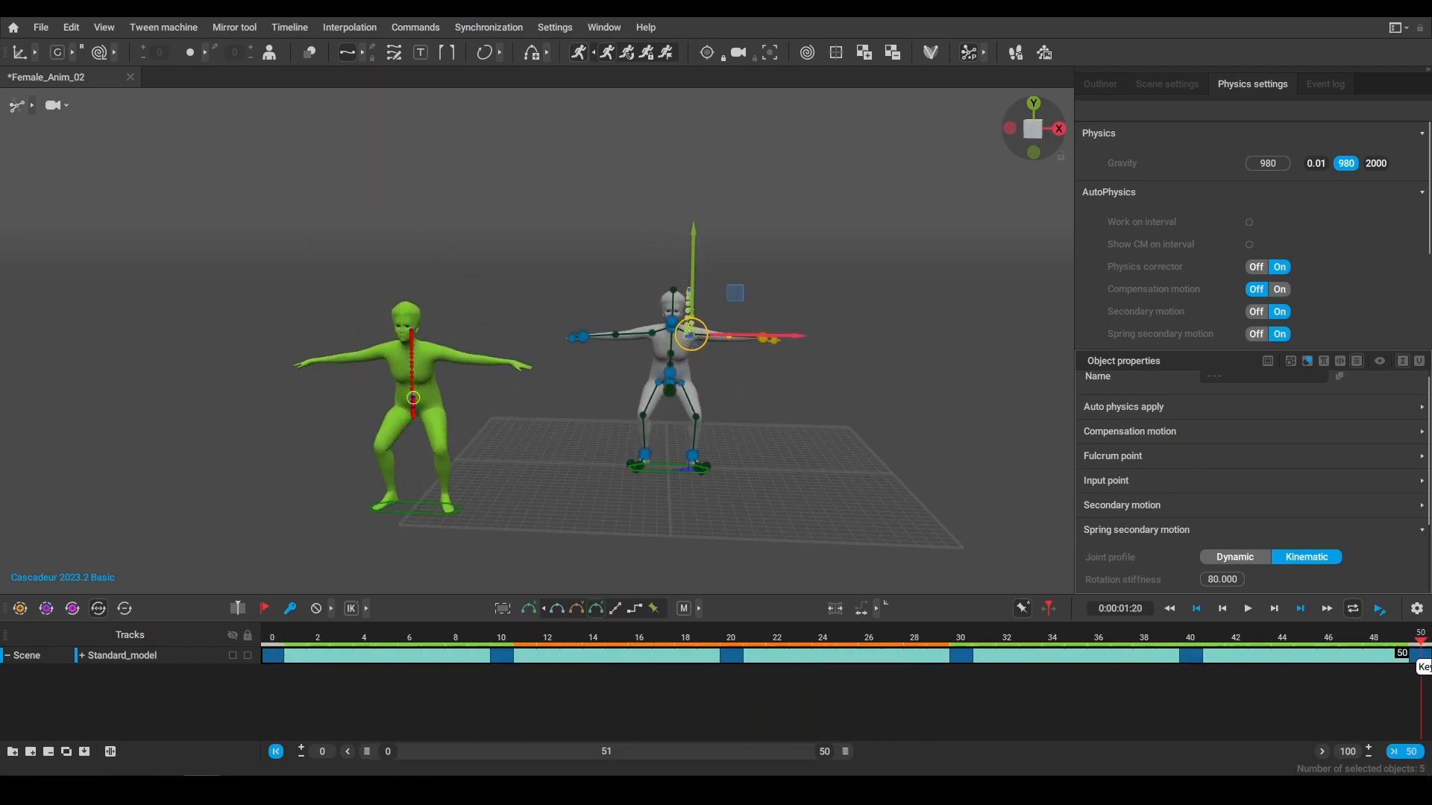
pyautogui.scroll(-2, 1259, 526)
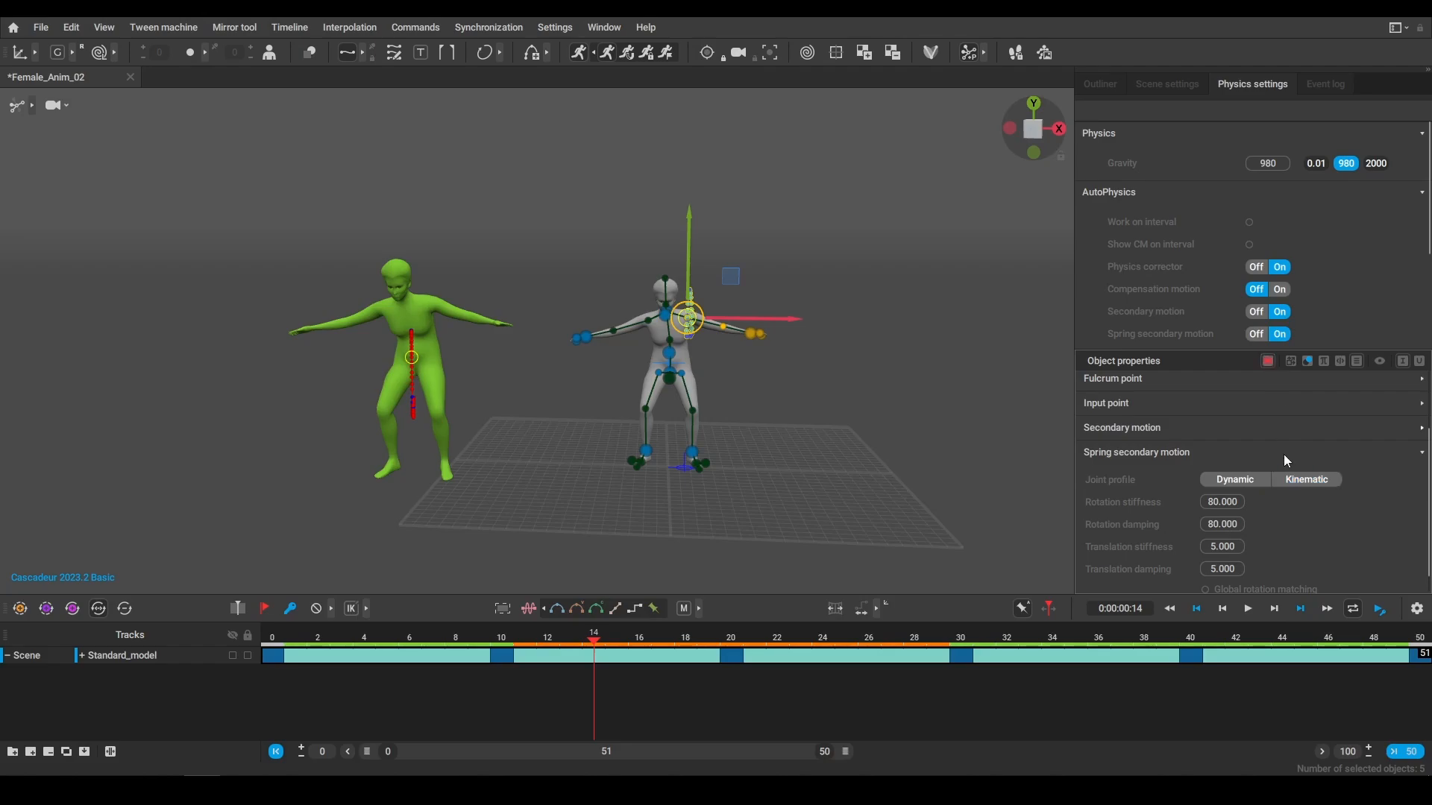
pyautogui.click(1252, 482)
# Play the animation from the first frame to examine the left arm's spring motion, and stop playback at the end
pyautogui.click(1223, 609)
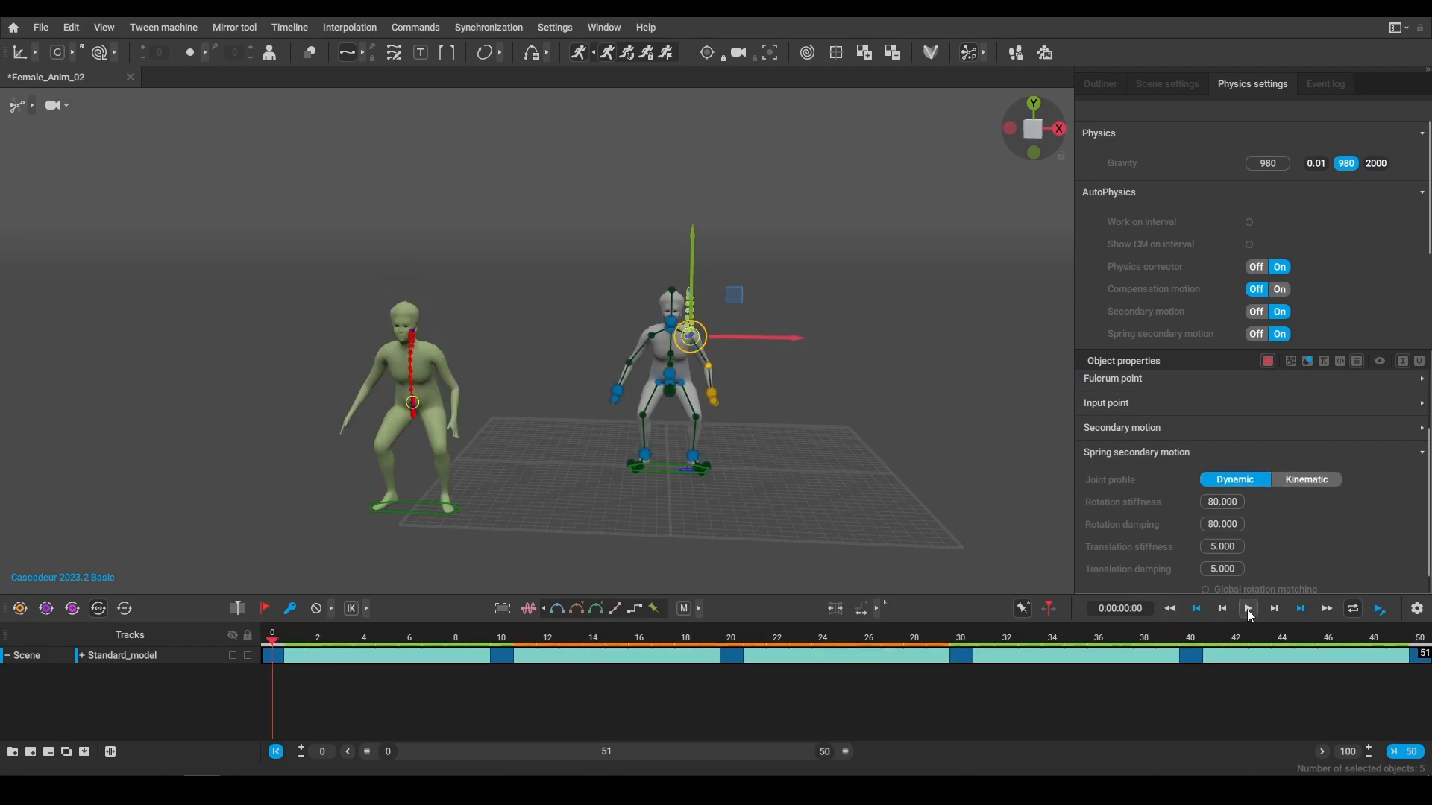
pyautogui.click(1248, 609)
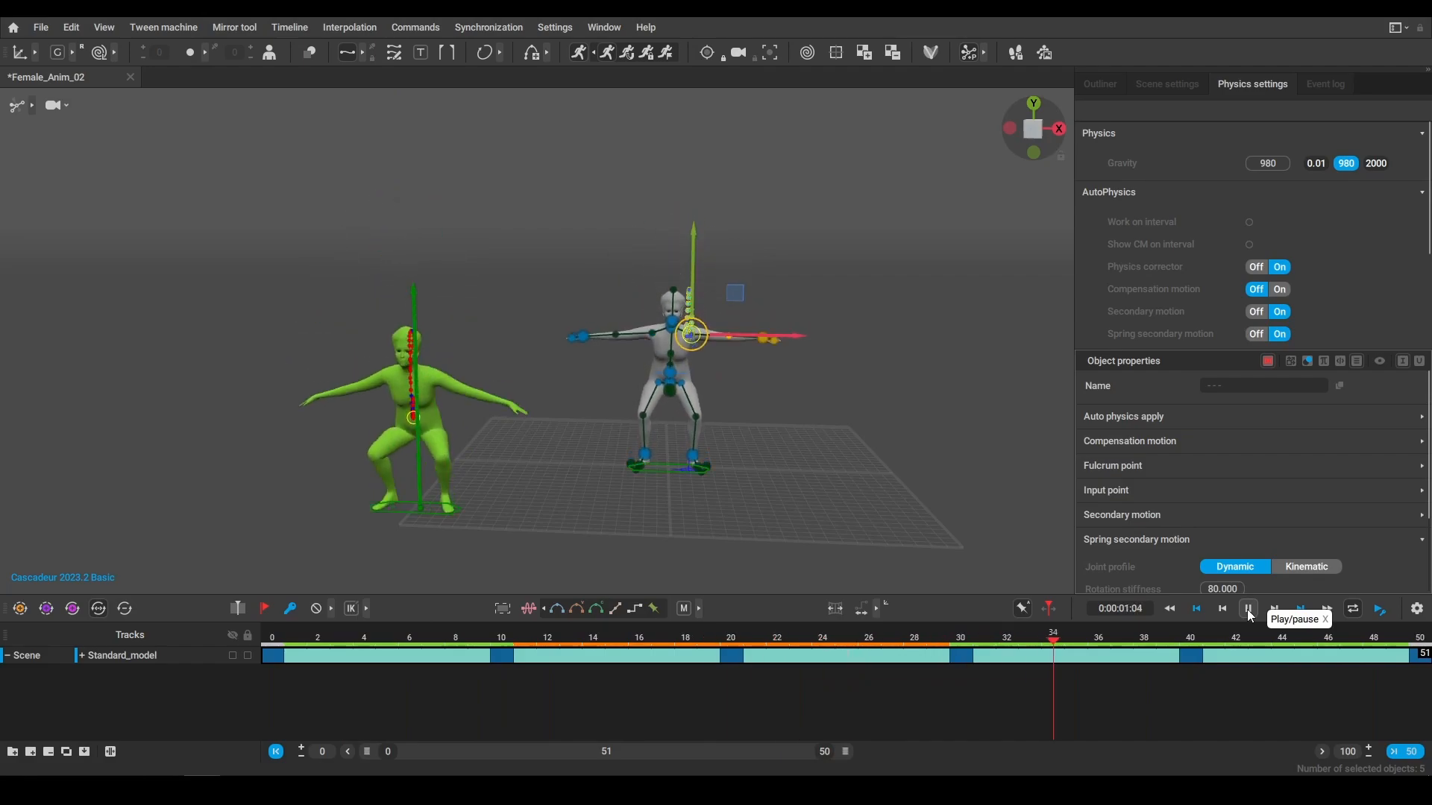
pyautogui.scroll(-1, 1234, 567)
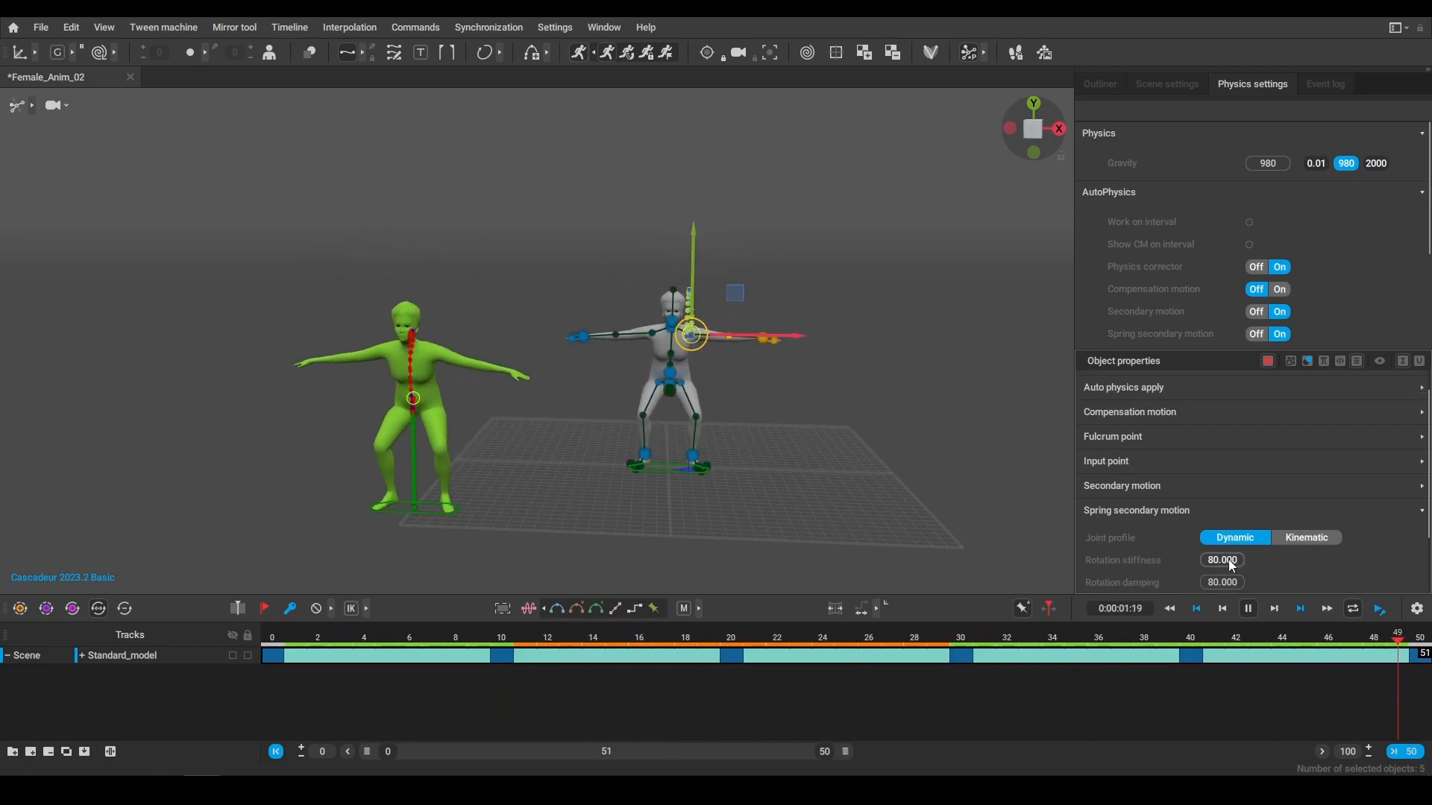
pyautogui.press('space')
pyautogui.scroll(1, 1229, 565)
pyautogui.scroll(-1, 1225, 567)
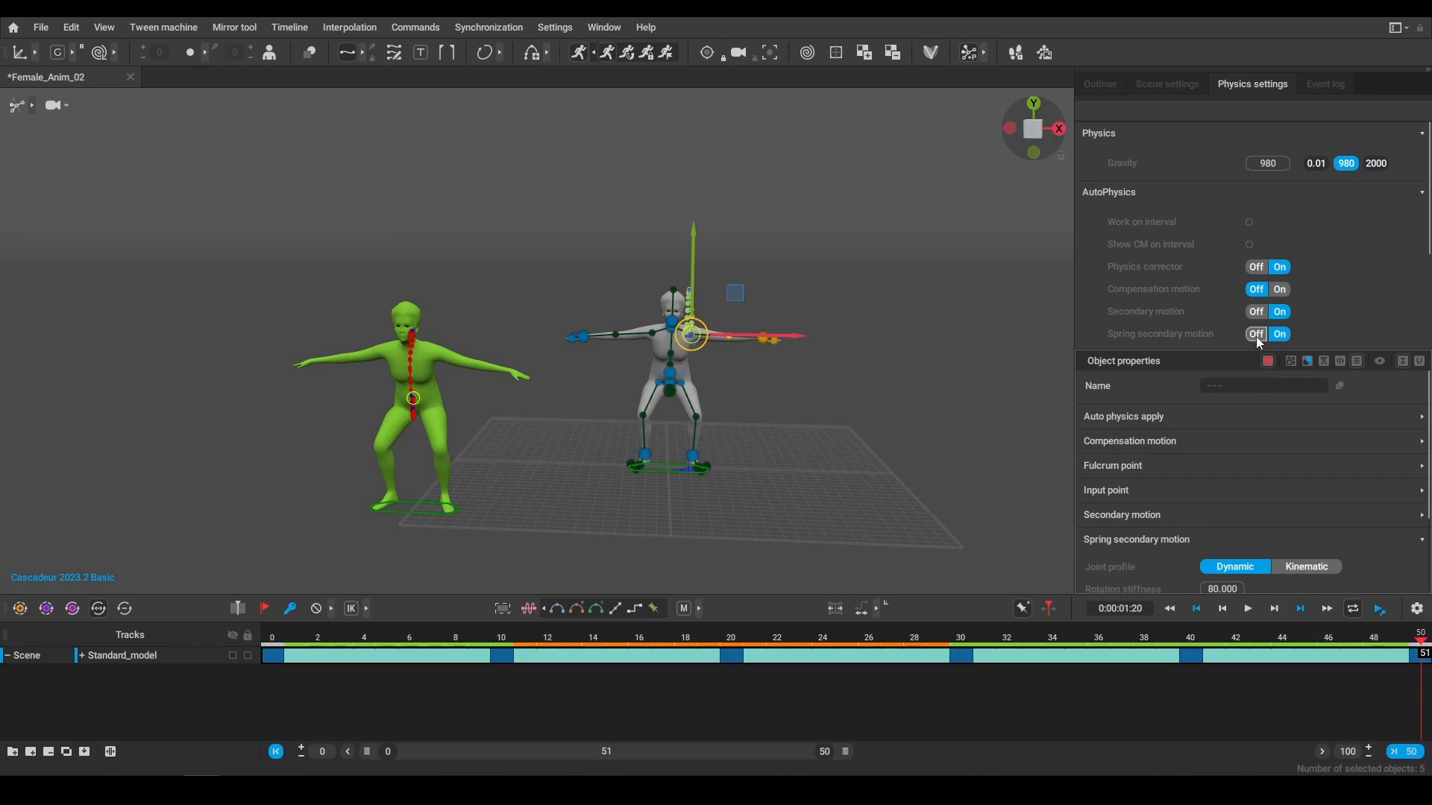
# Turn off Spring secondary motion and replay the animation from frame 0
pyautogui.click(1260, 338)
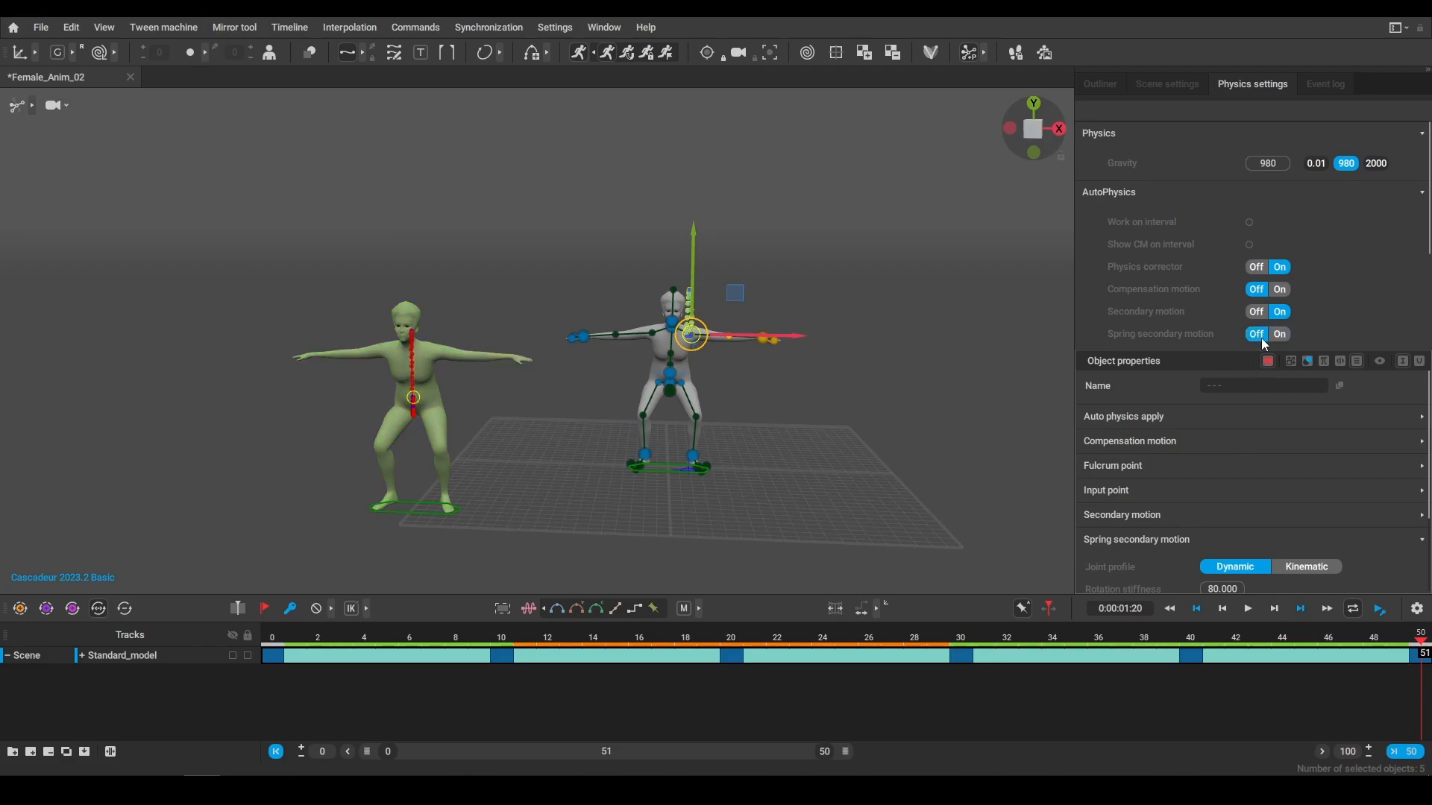
pyautogui.click(1170, 610)
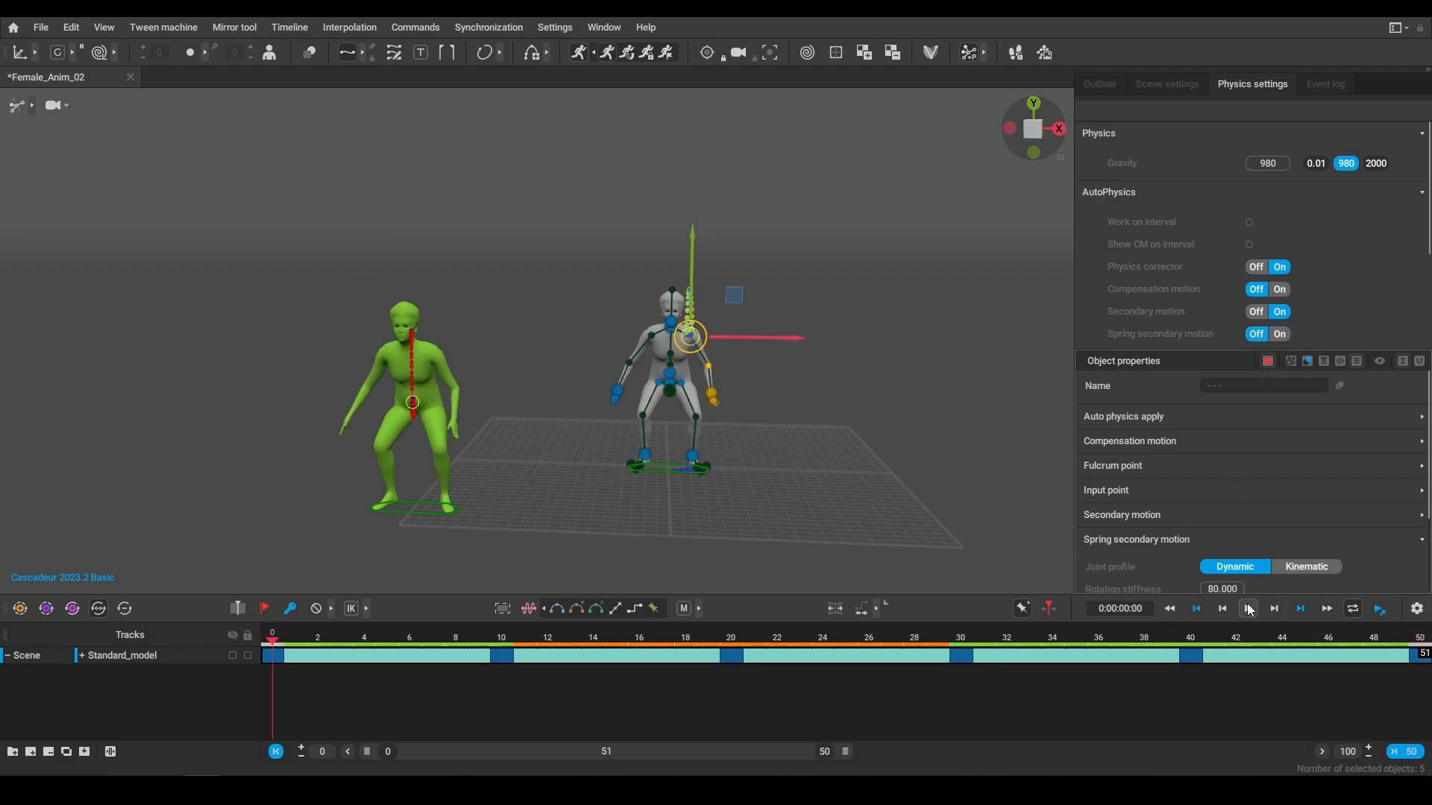
pyautogui.click(1251, 610)
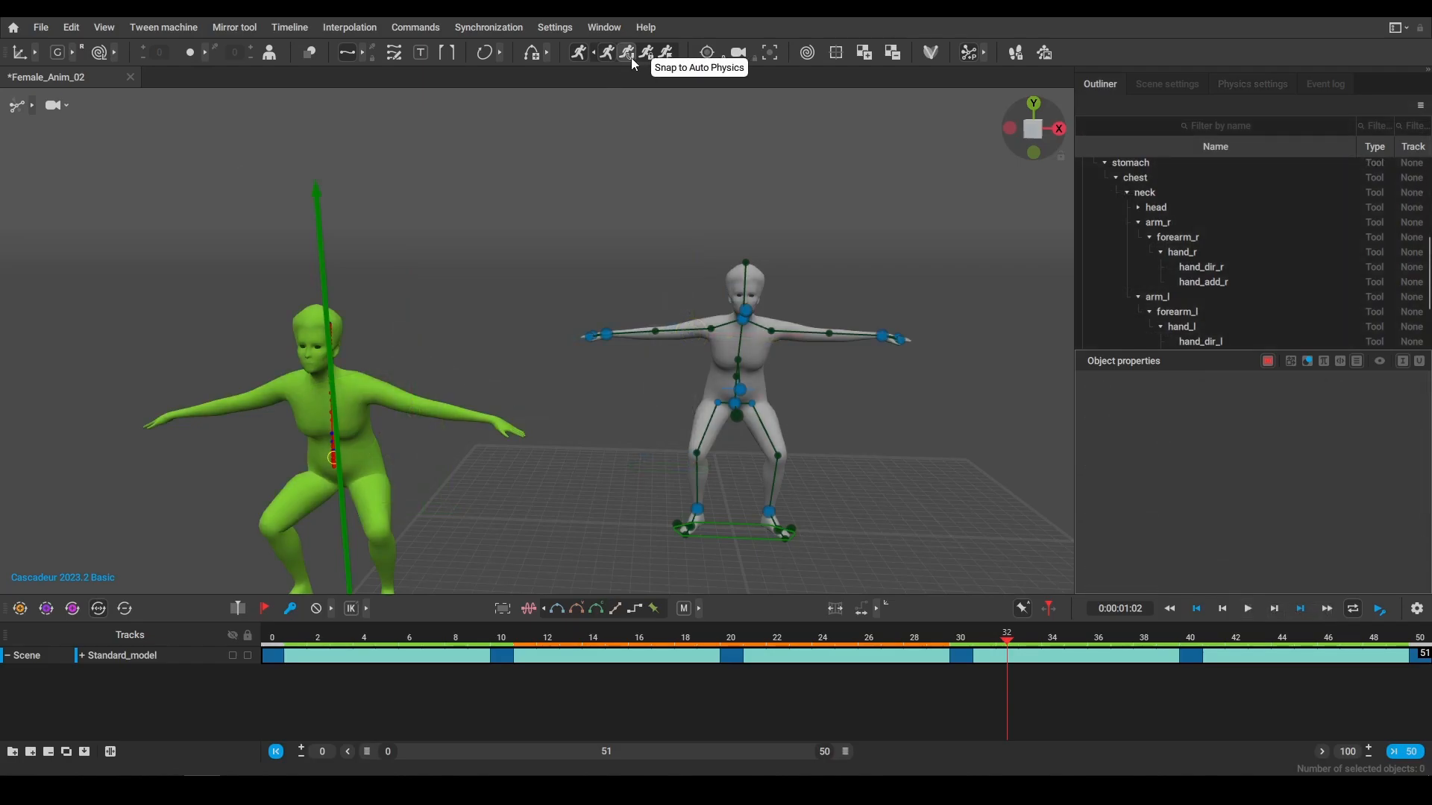
# Snap the animation to AutoPhysics, turning off secondary motion and resetting its parameters to defaults, and scrub through the baked frames
pyautogui.click(631, 57)
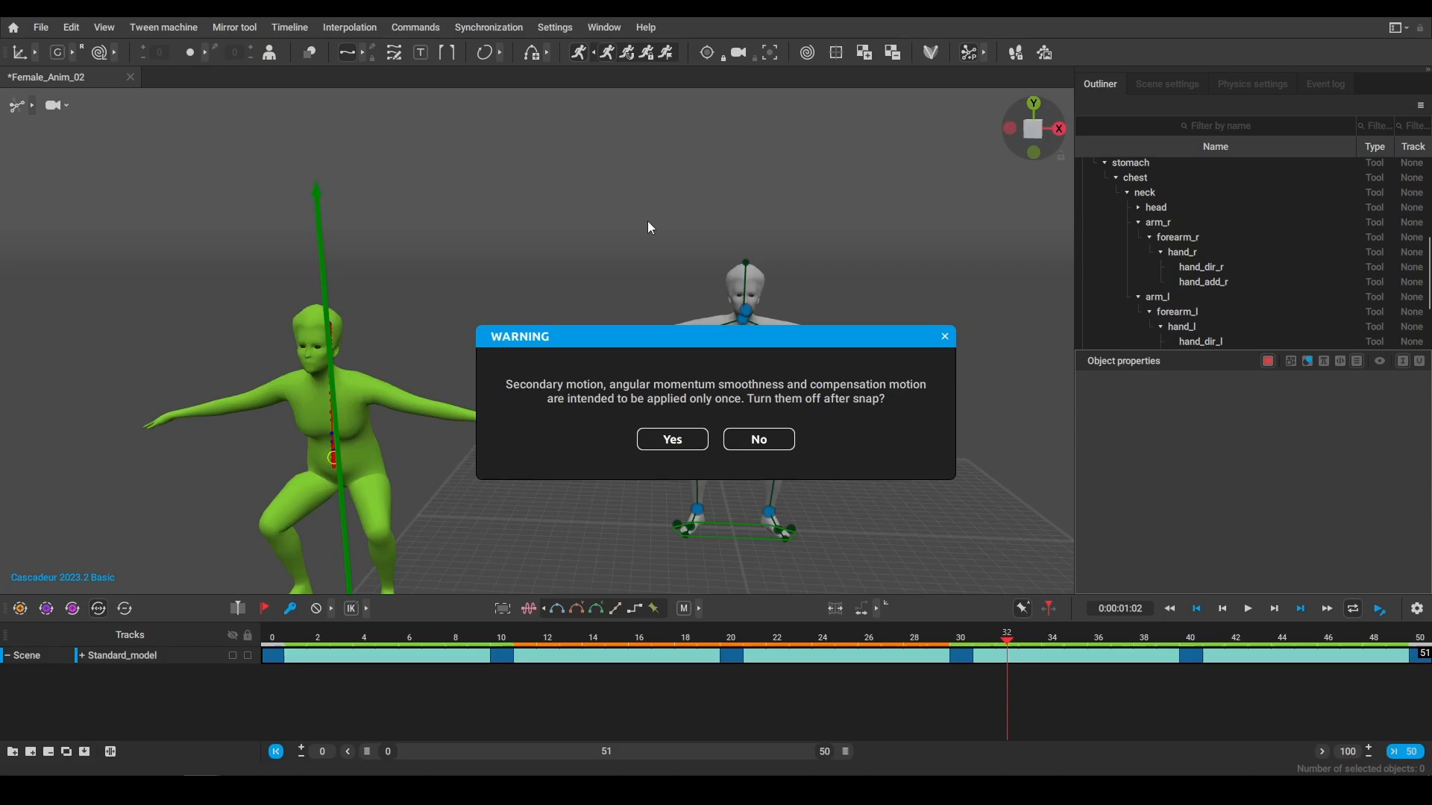
pyautogui.click(655, 440)
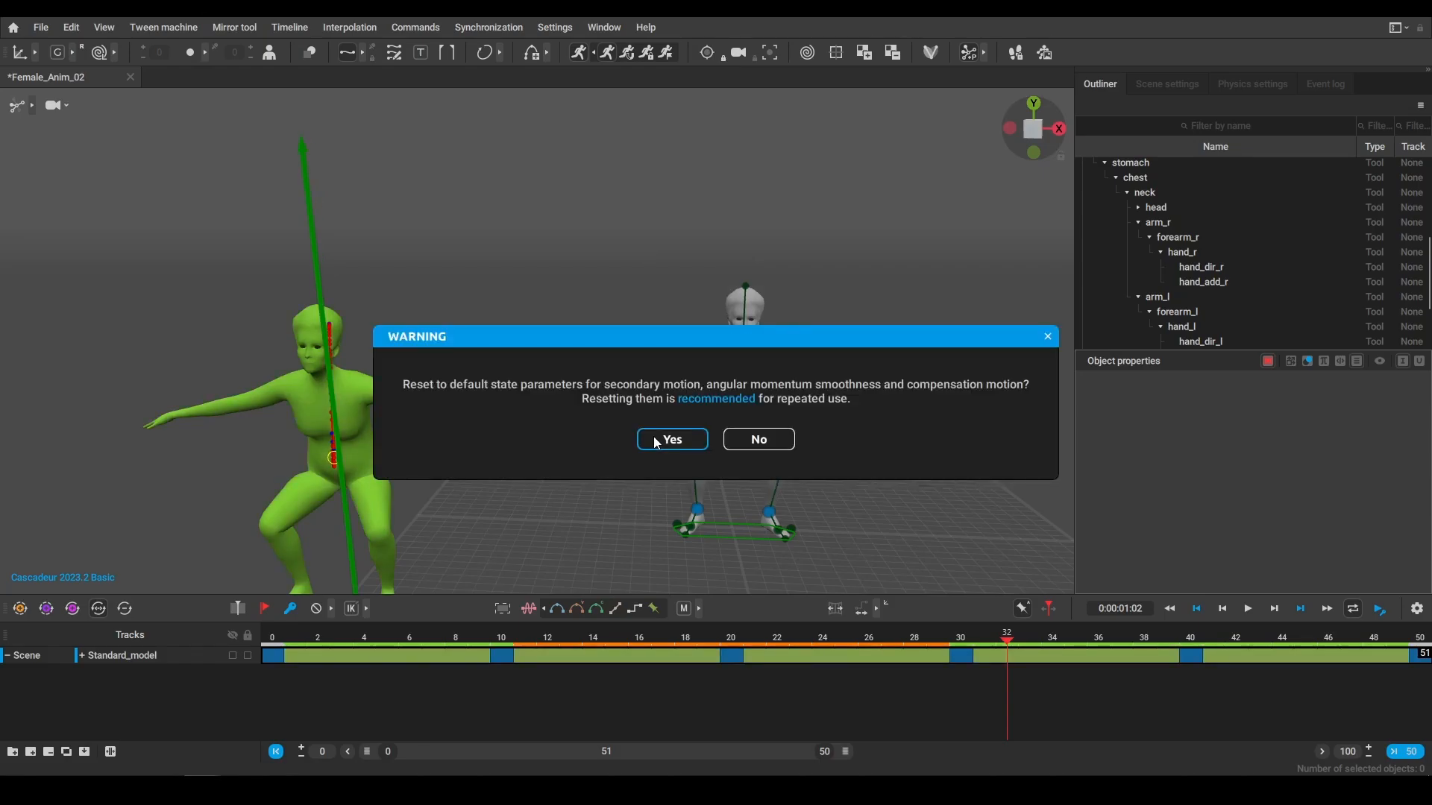
pyautogui.click(656, 440)
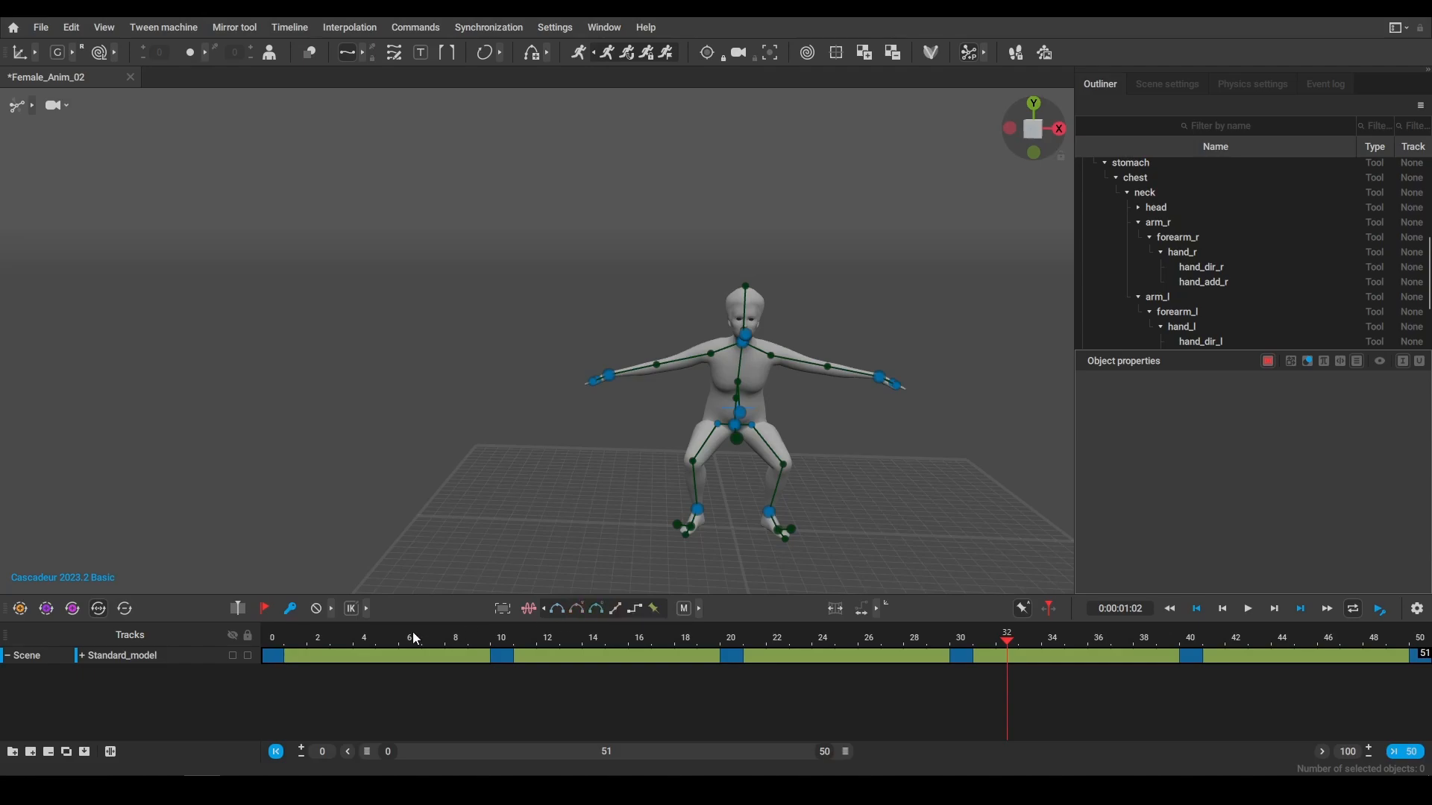
pyautogui.moveTo(390, 645); pyautogui.dragTo(270, 671)
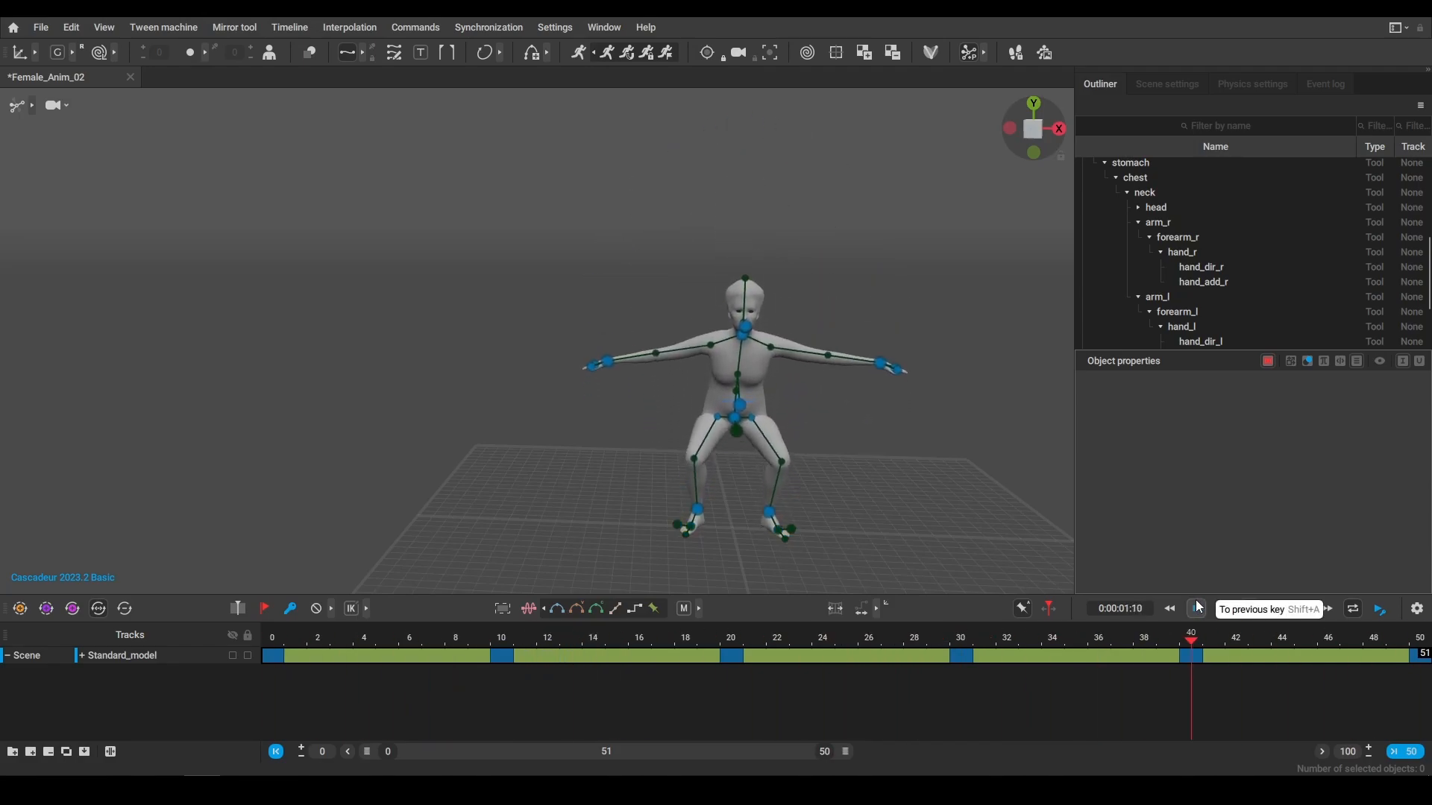
# Switch the viewport to a clean view without rig controls and frame the whole character for the video, stopping playback
pyautogui.click(19, 108)
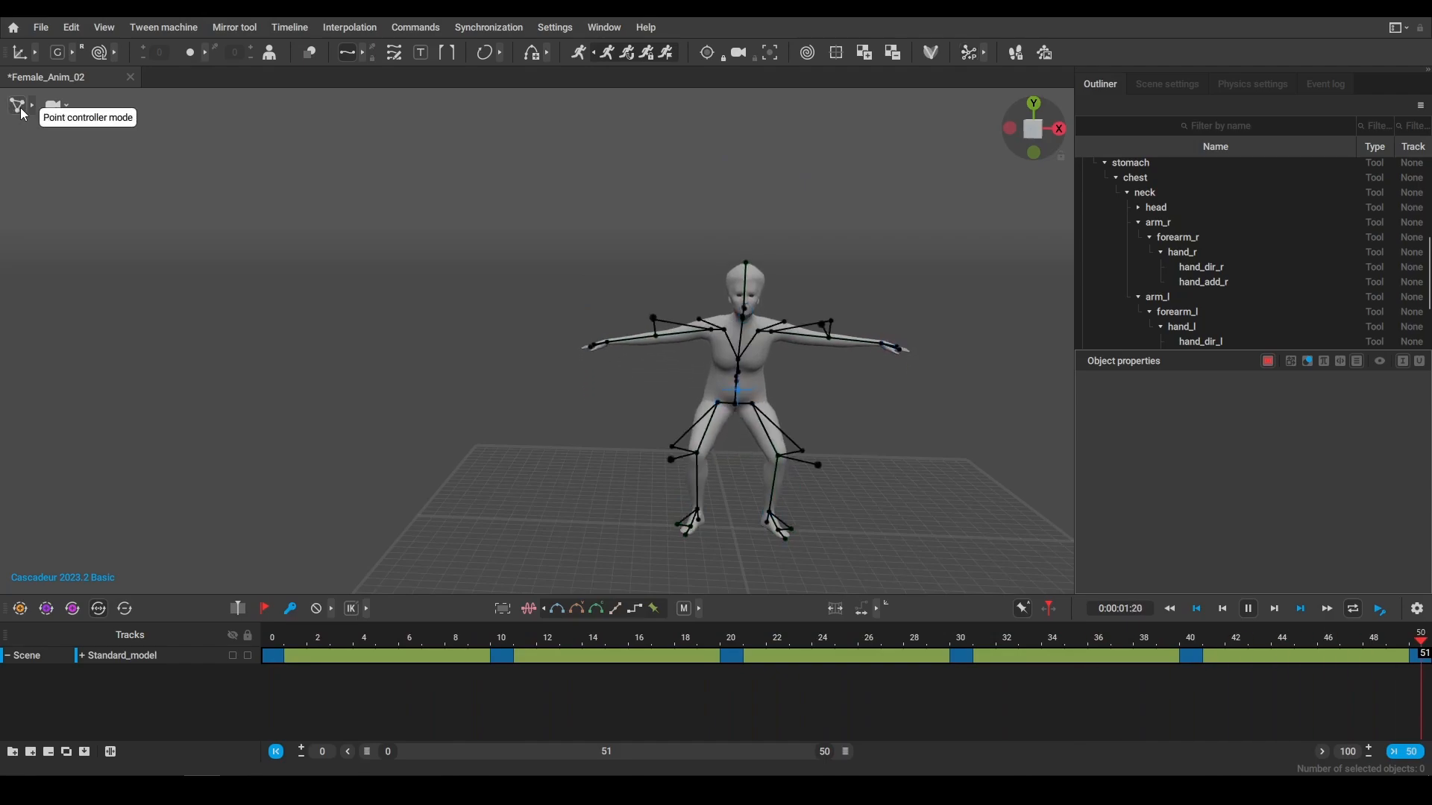
pyautogui.click(20, 108)
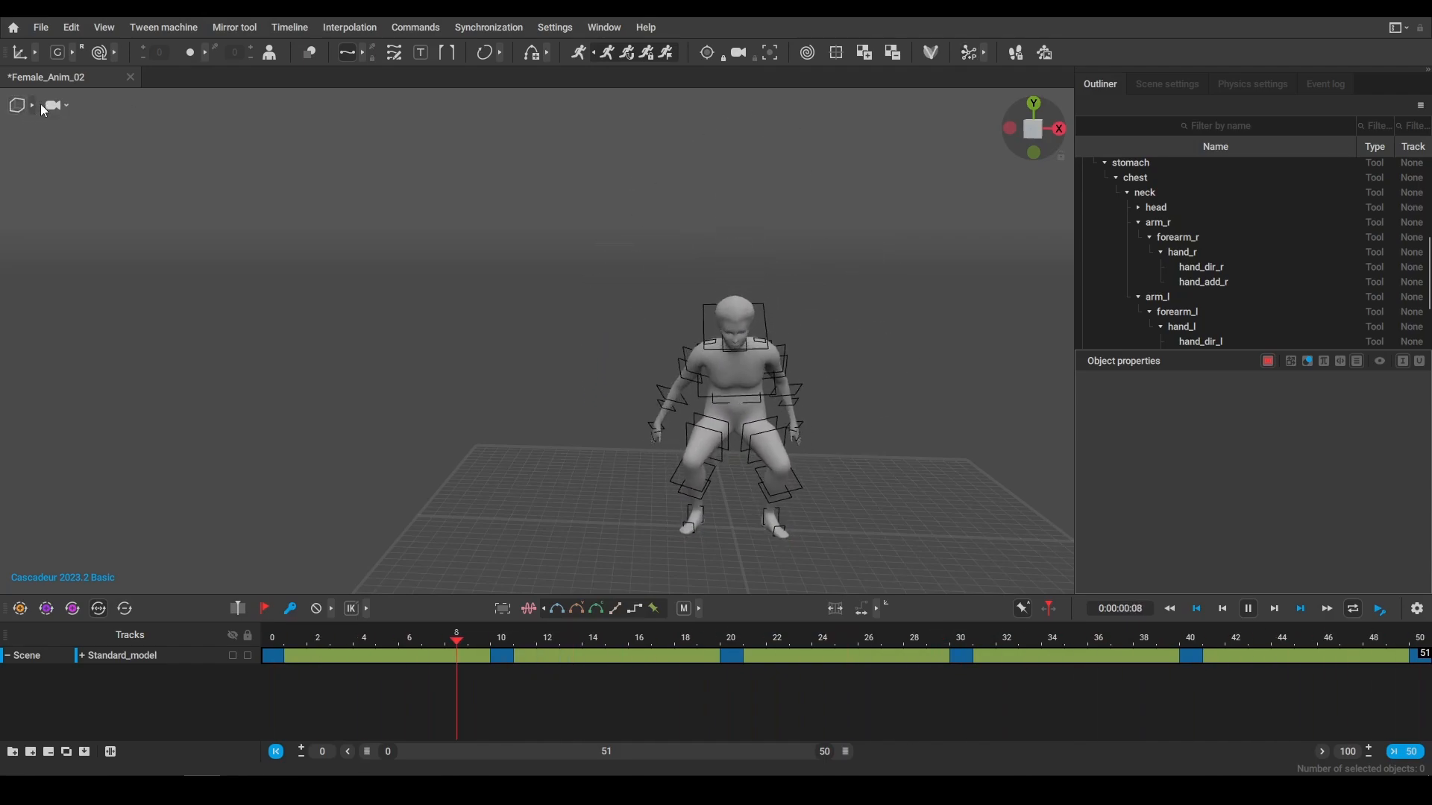
pyautogui.click(33, 106)
pyautogui.click(48, 109)
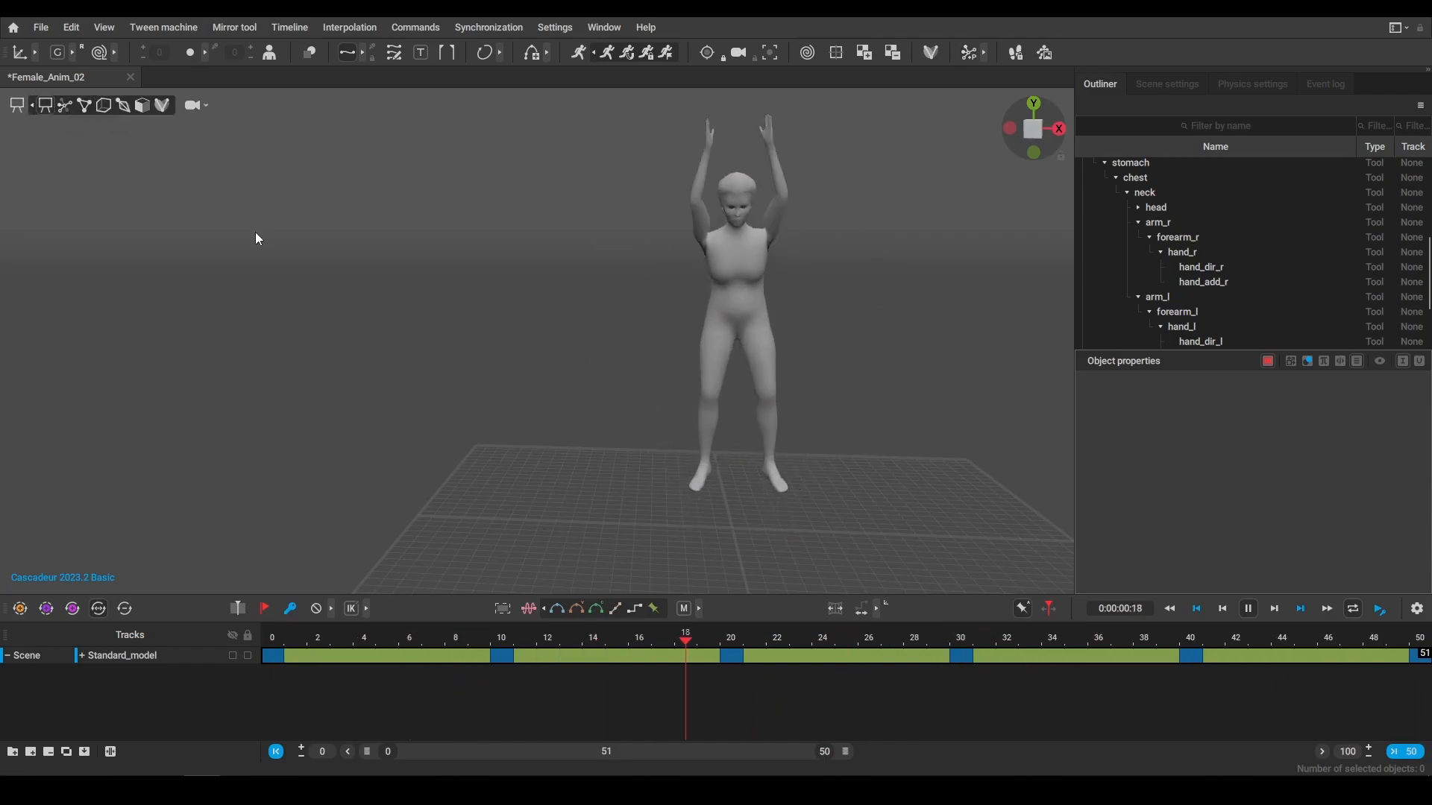
pyautogui.scroll(-2, 549, 331)
pyautogui.moveTo(549, 338); pyautogui.dragTo(615, 346, button='right')
pyautogui.keyDown('alt'); pyautogui.moveTo(611, 340); pyautogui.dragTo(559, 328); pyautogui.keyUp('alt')
pyautogui.keyDown('alt'); pyautogui.moveTo(566, 328); pyautogui.dragTo(607, 362, button='right'); pyautogui.keyUp('alt')
pyautogui.keyDown('alt'); pyautogui.moveTo(607, 363); pyautogui.dragTo(577, 369); pyautogui.keyUp('alt')
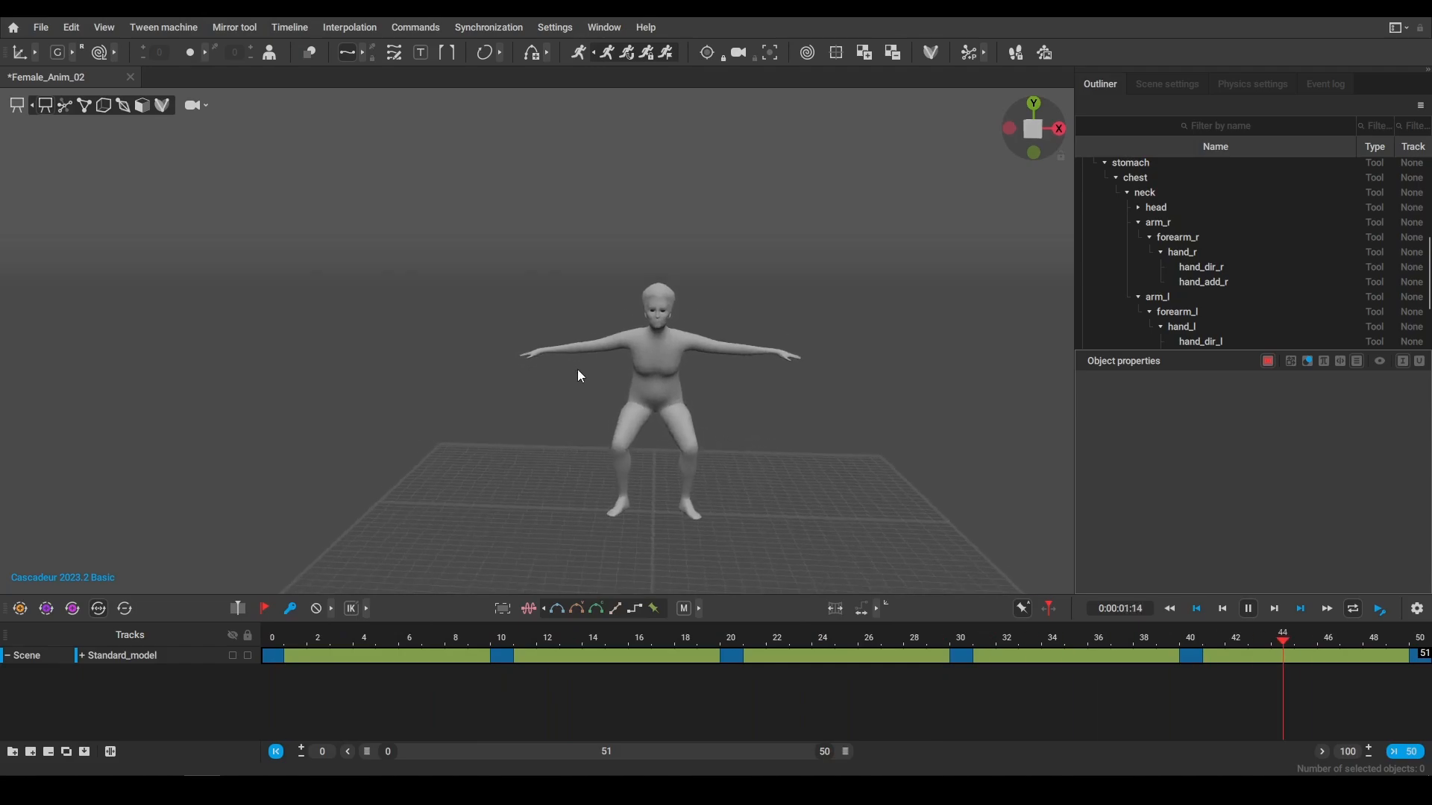
pyautogui.click(1247, 609)
# Export the animation as a 1920 x 1080 medium-quality video file named Female_Anim_01 and replay the rendered clip
pyautogui.click(38, 29)
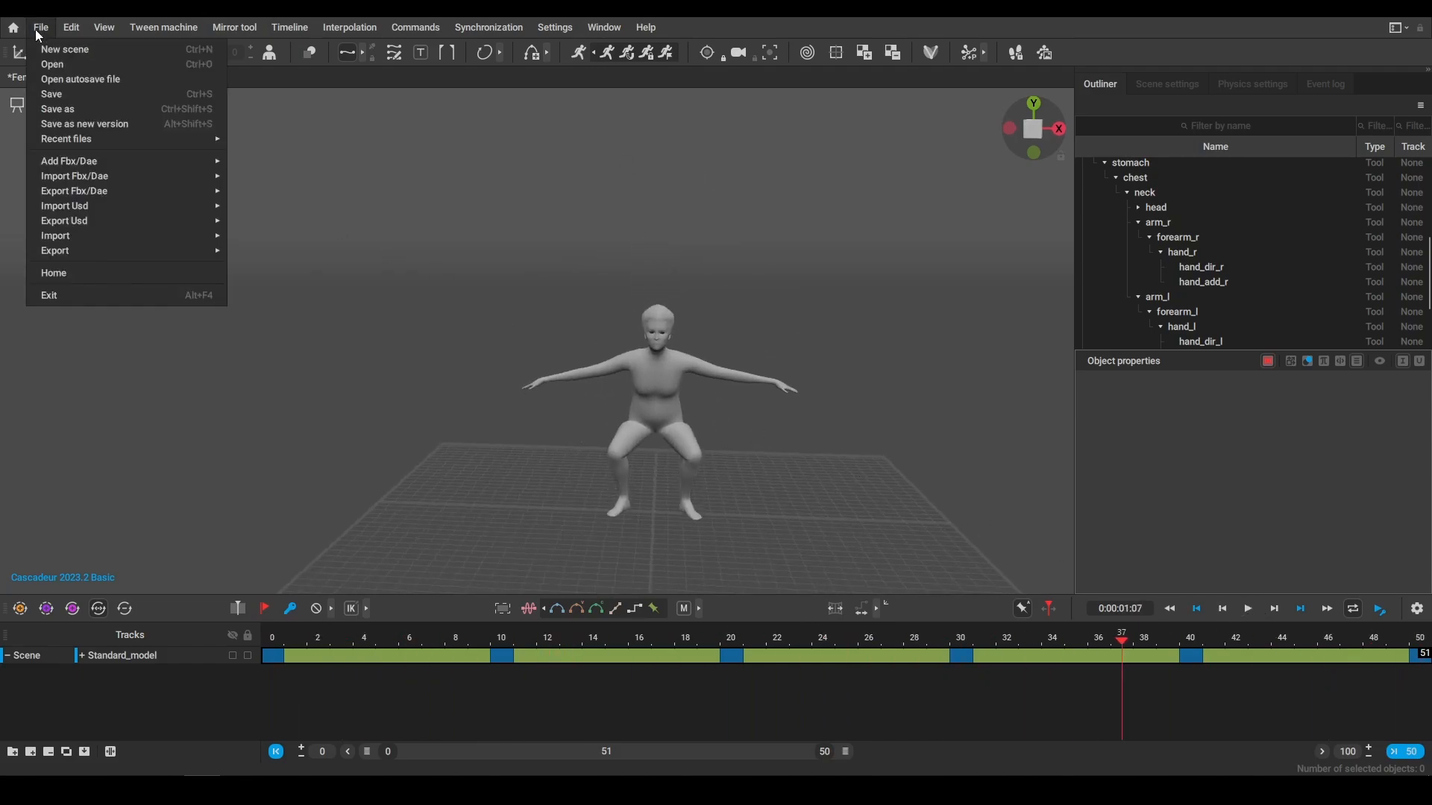
pyautogui.moveTo(72, 217)
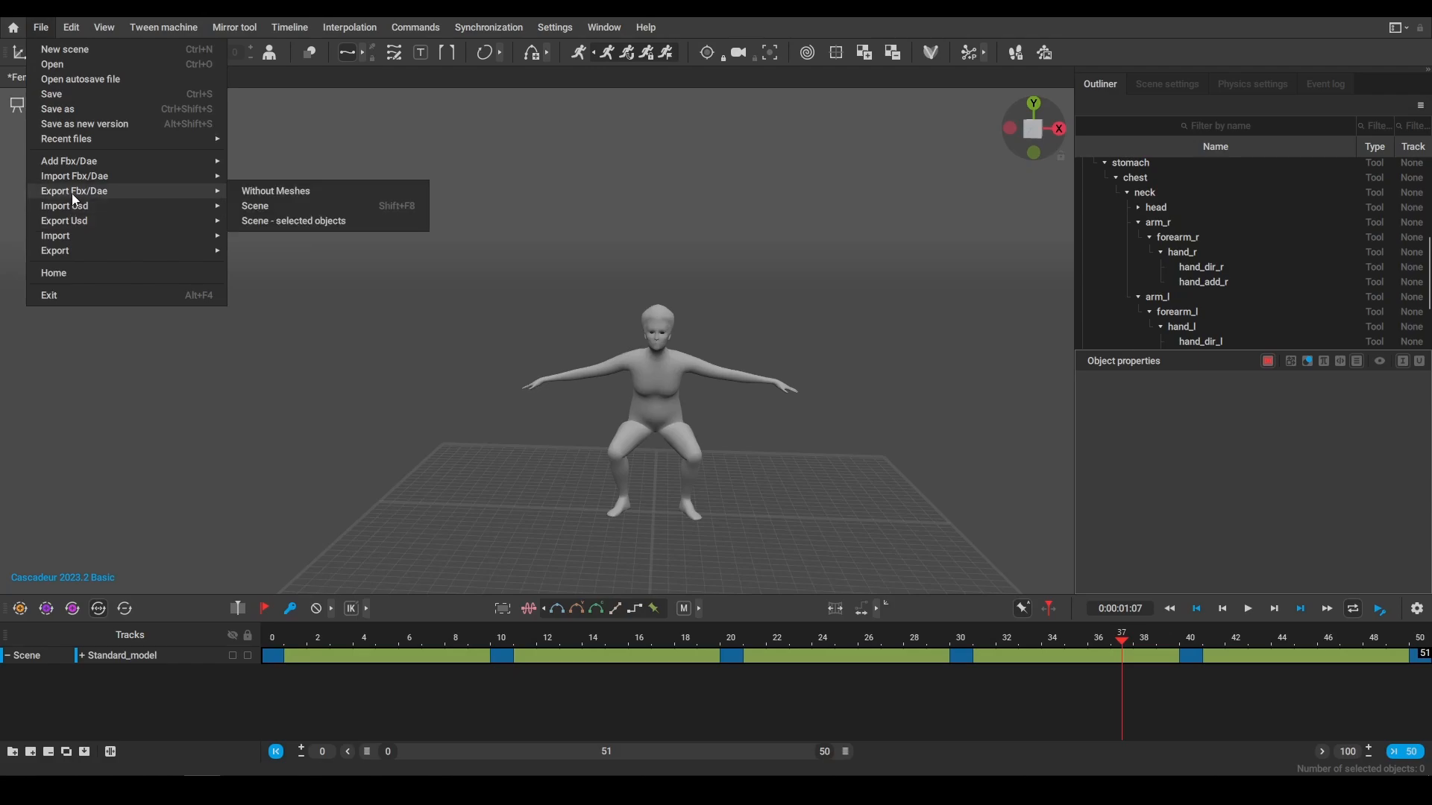
pyautogui.moveTo(96, 249)
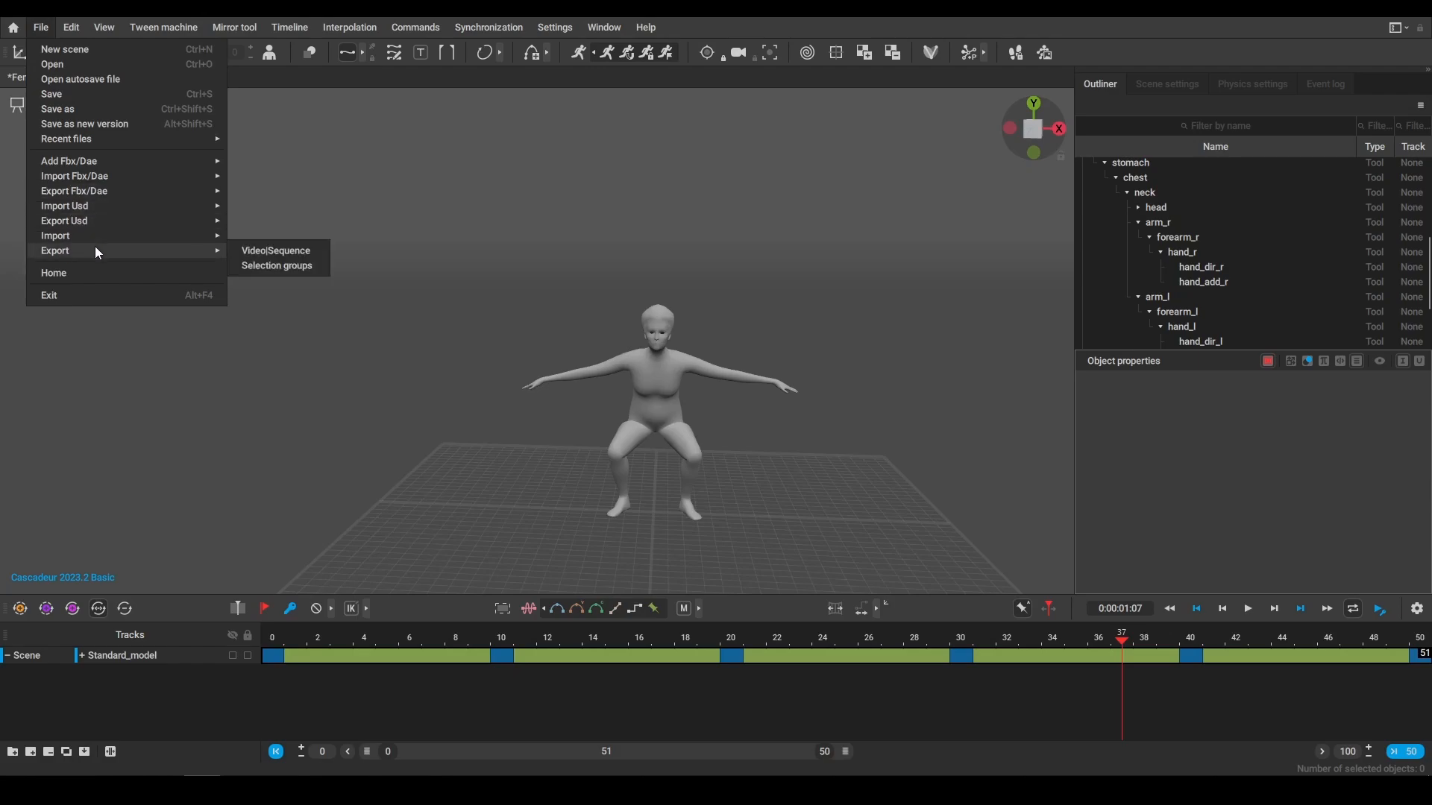
pyautogui.click(276, 254)
pyautogui.click(746, 401)
pyautogui.write('Fem')
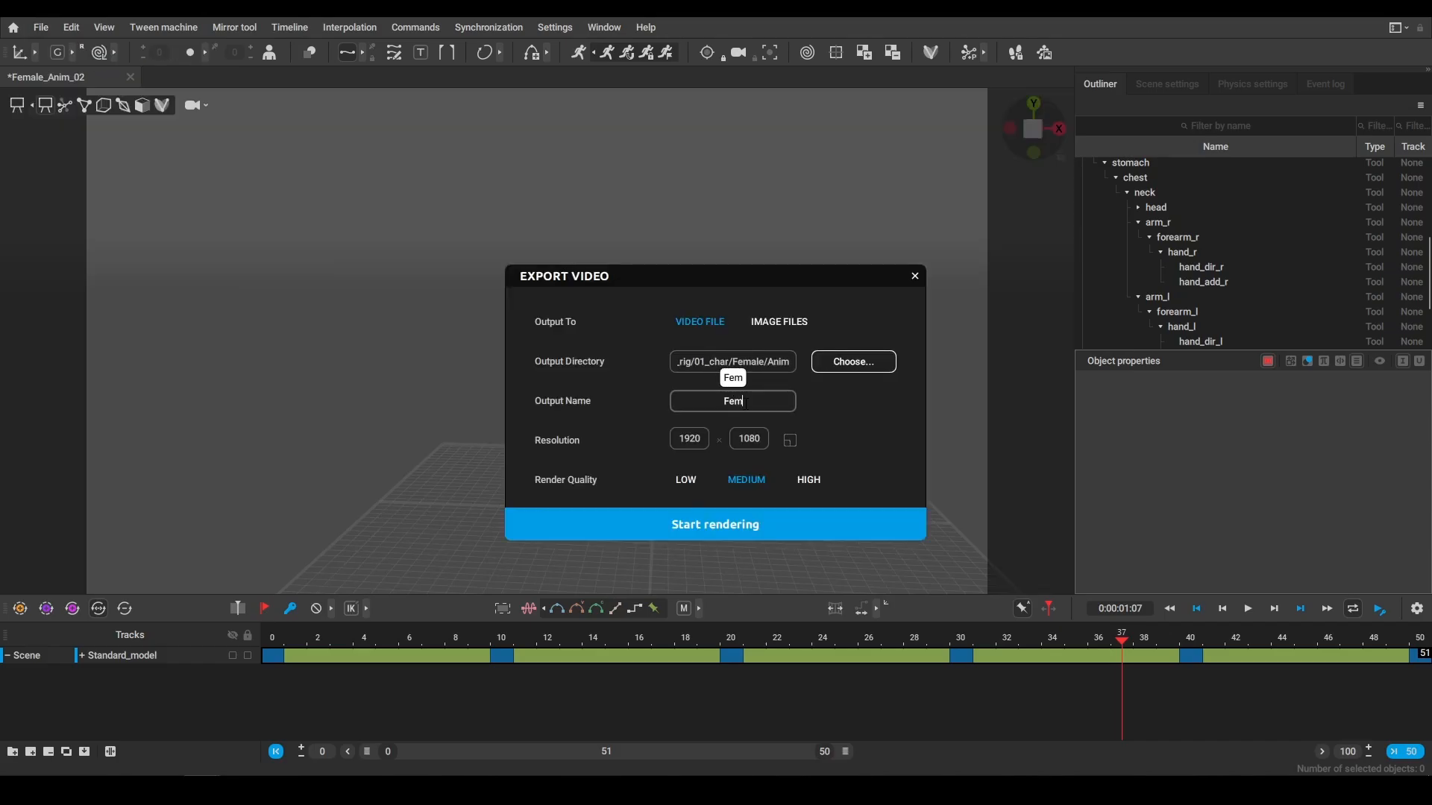
pyautogui.write('ale_Anim_01')
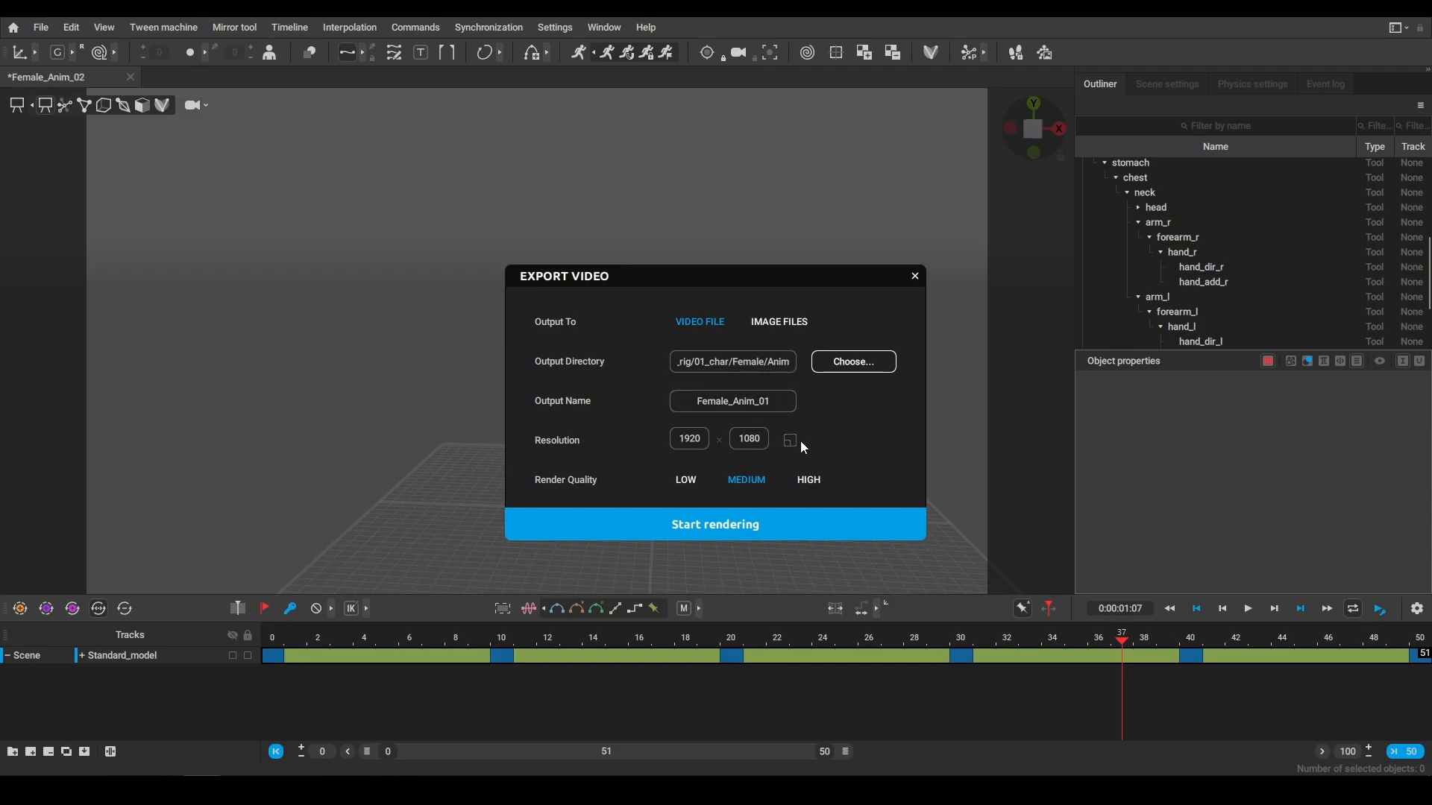
pyautogui.click(716, 524)
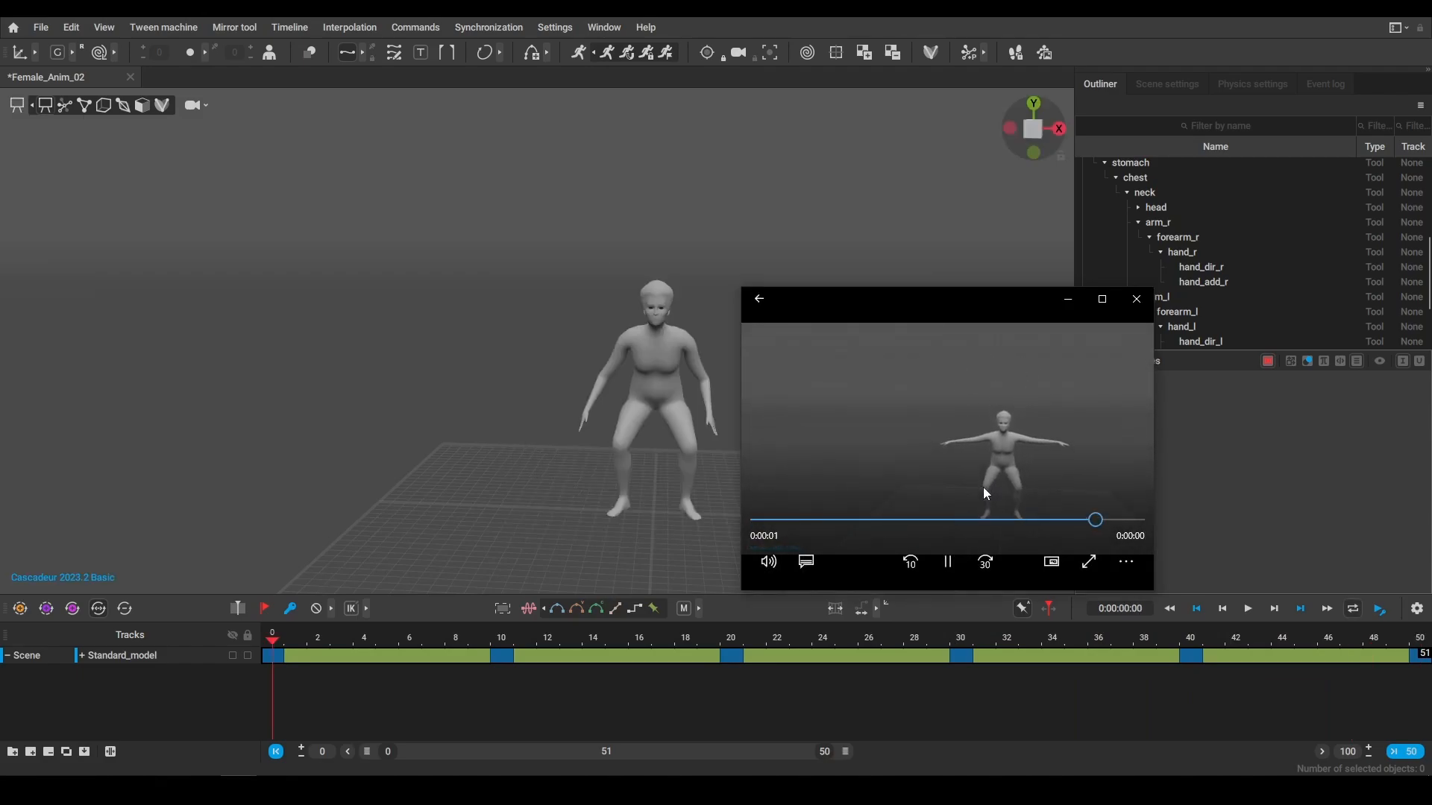
pyautogui.click(978, 521)
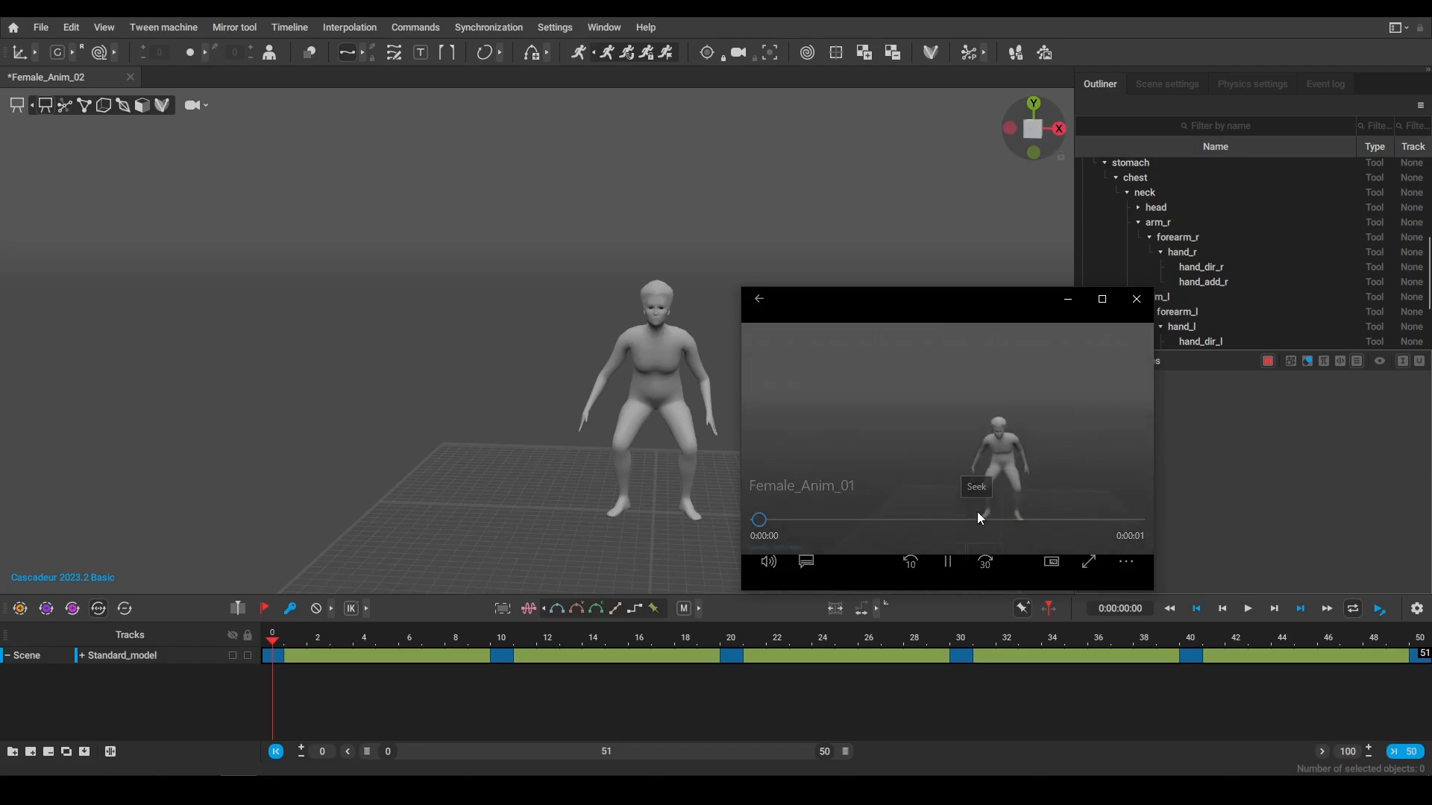